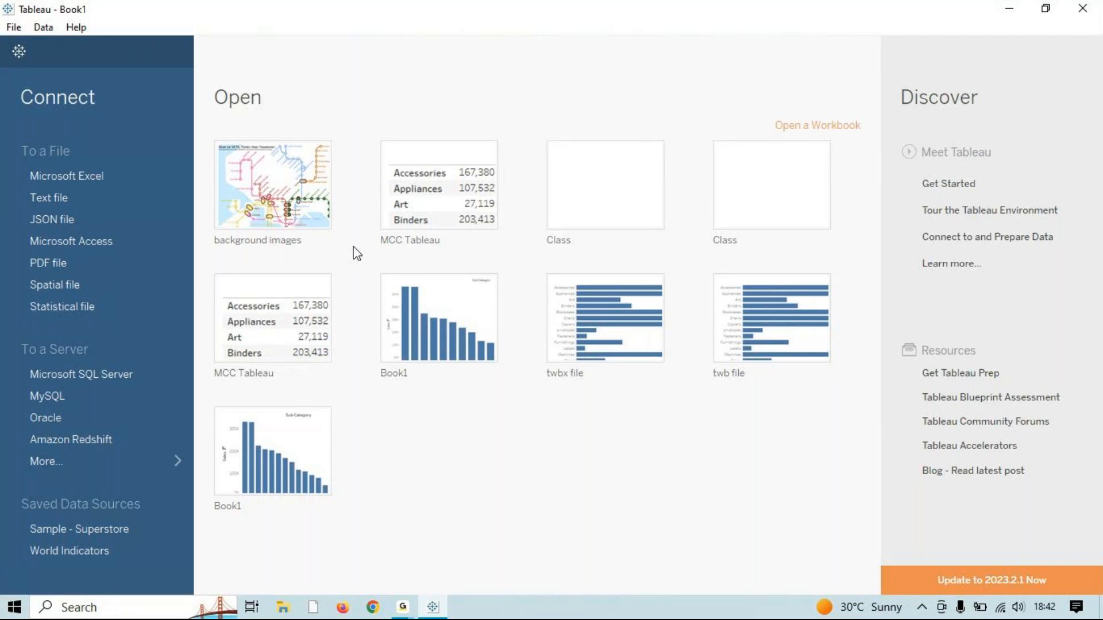
Step: Open the 'background images' workbook that shows the Hong Kong MTR station map
{"action": "left_click", "coordinate": [292, 253]}
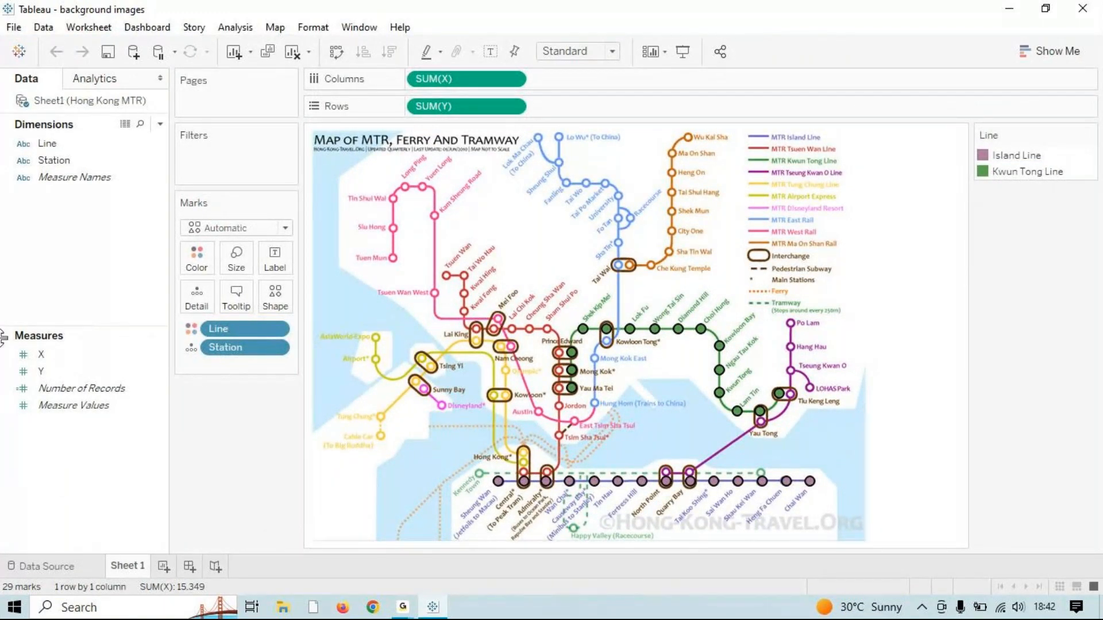
{"action": "left_click", "coordinate": [277, 31]}
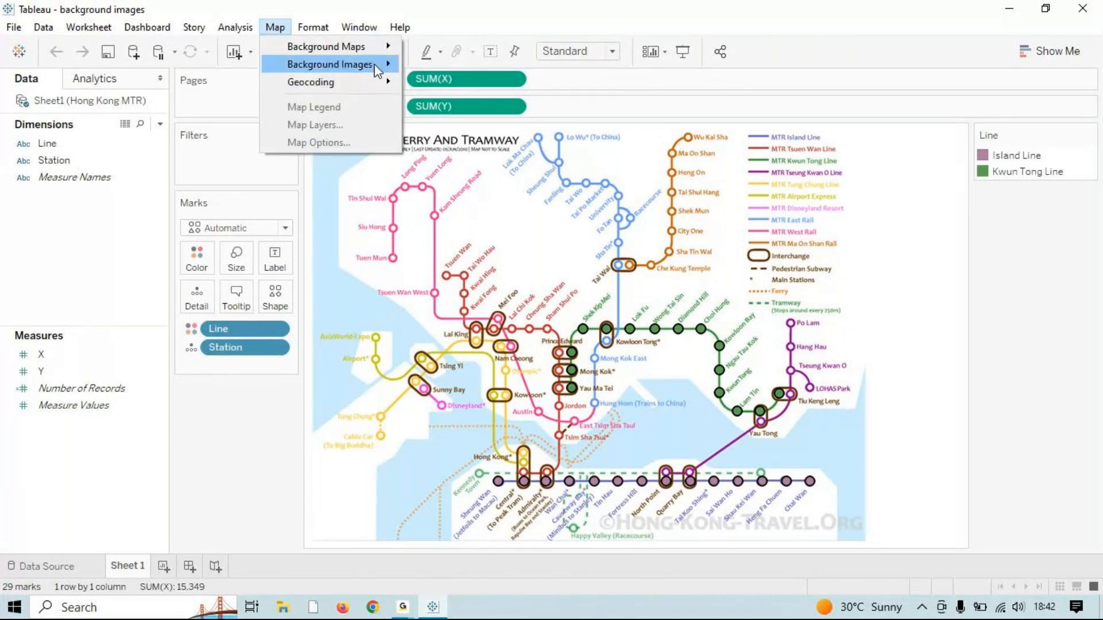
{"action": "mouse_move", "coordinate": [378, 70]}
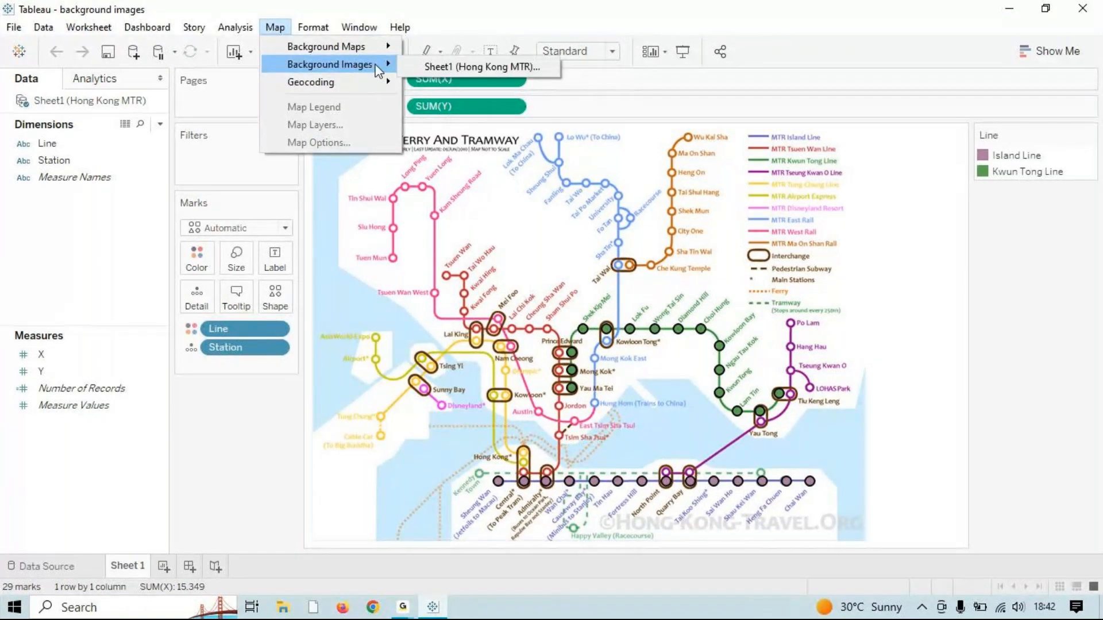
{"action": "left_click", "coordinate": [474, 66]}
{"action": "left_click", "coordinate": [615, 373]}
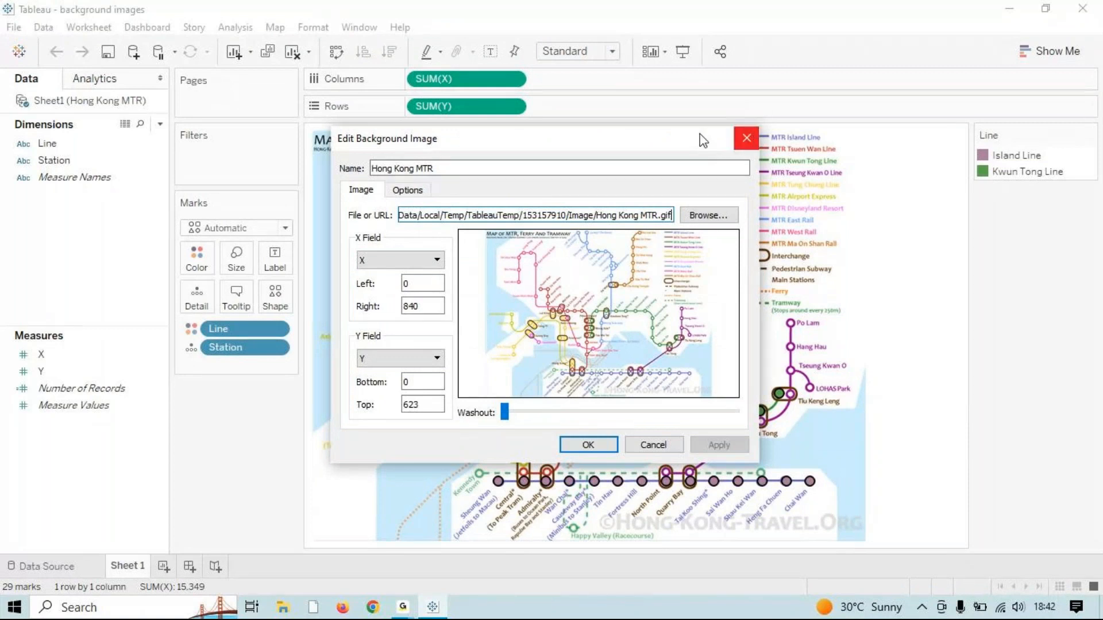
{"action": "left_click", "coordinate": [746, 139]}
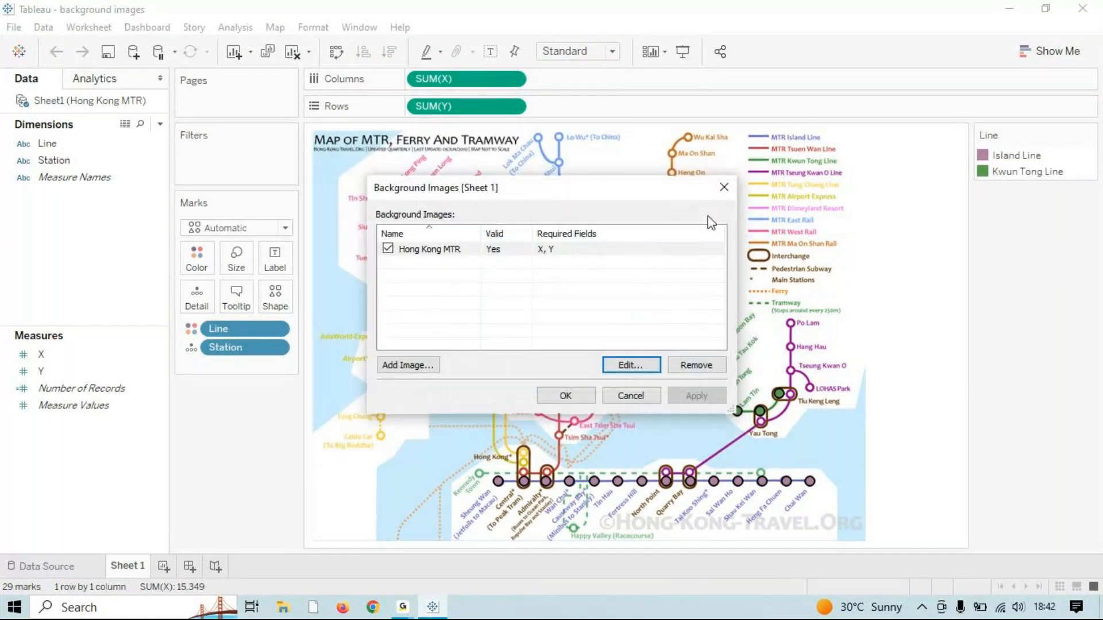
{"action": "left_click", "coordinate": [723, 188]}
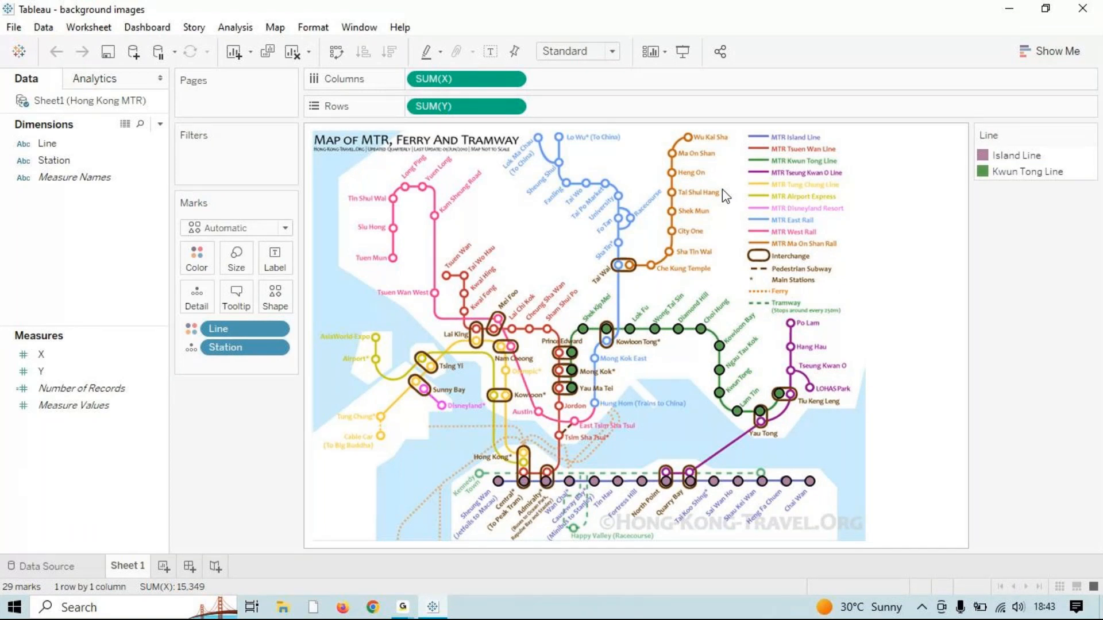
Step: Clear the sheet and close the background images workbook without saving
{"action": "left_click", "coordinate": [292, 54]}
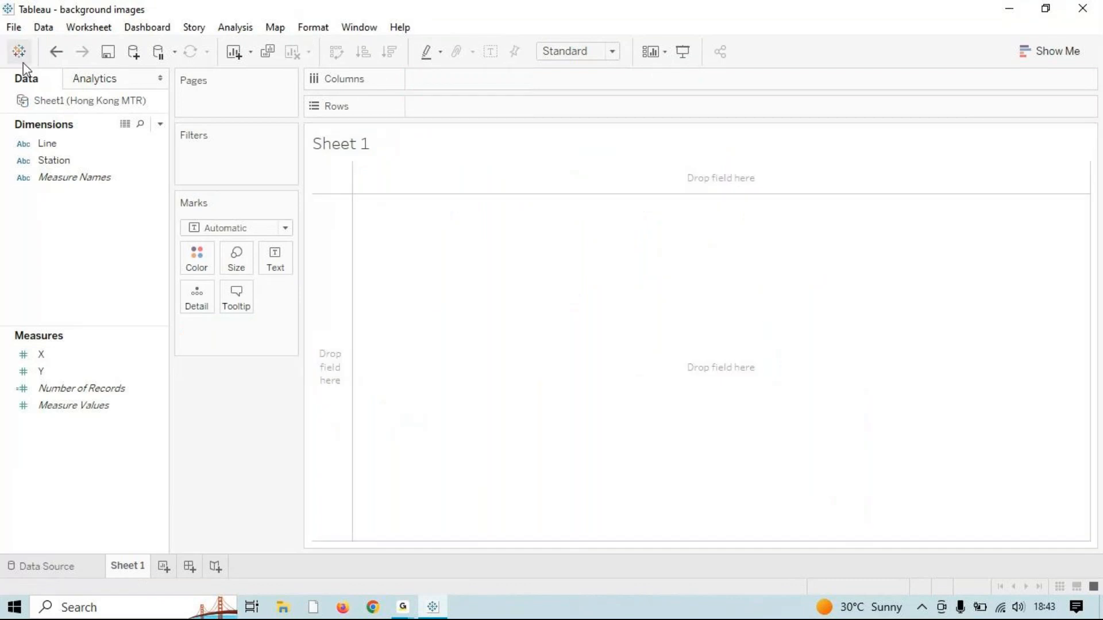
{"action": "left_click", "coordinate": [27, 569]}
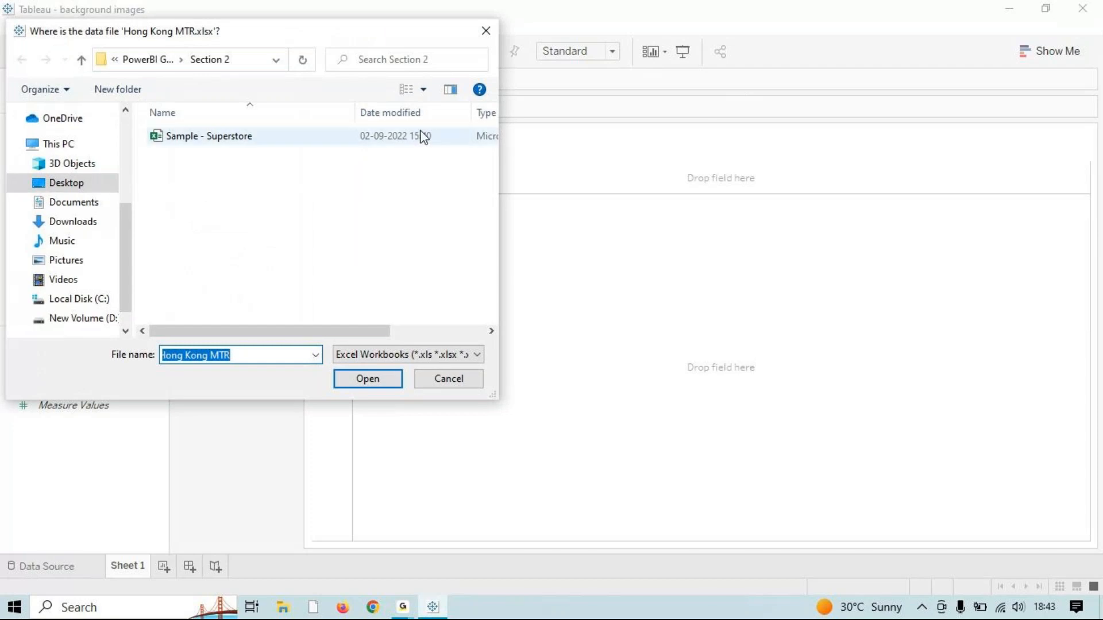
{"action": "left_click", "coordinate": [487, 34]}
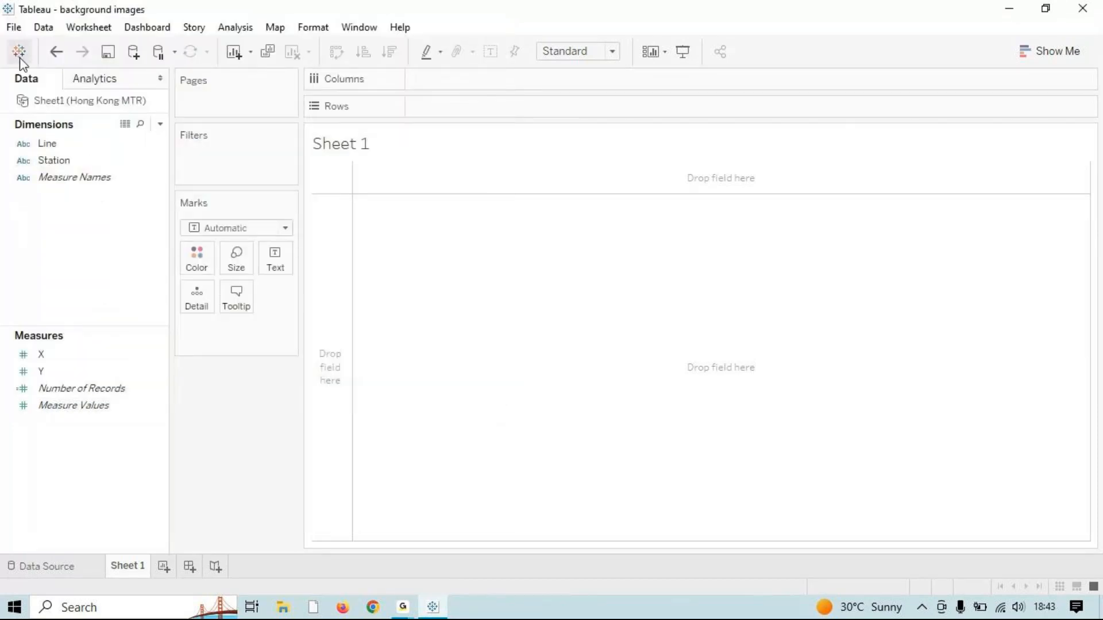
{"action": "left_click", "coordinate": [14, 27]}
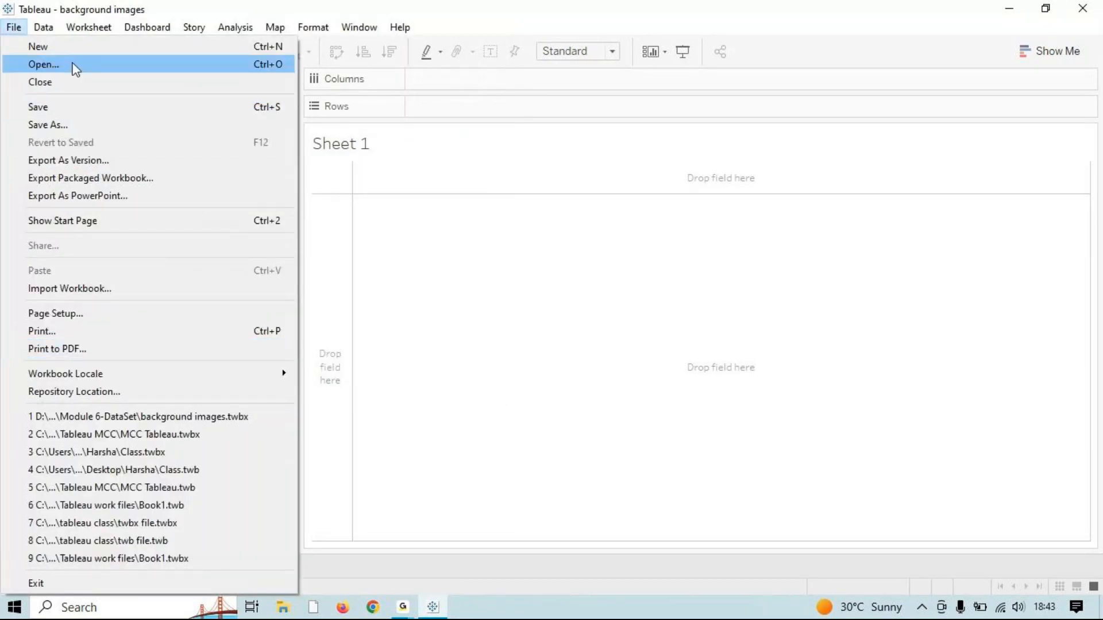
{"action": "left_click", "coordinate": [75, 81]}
{"action": "left_click", "coordinate": [592, 324]}
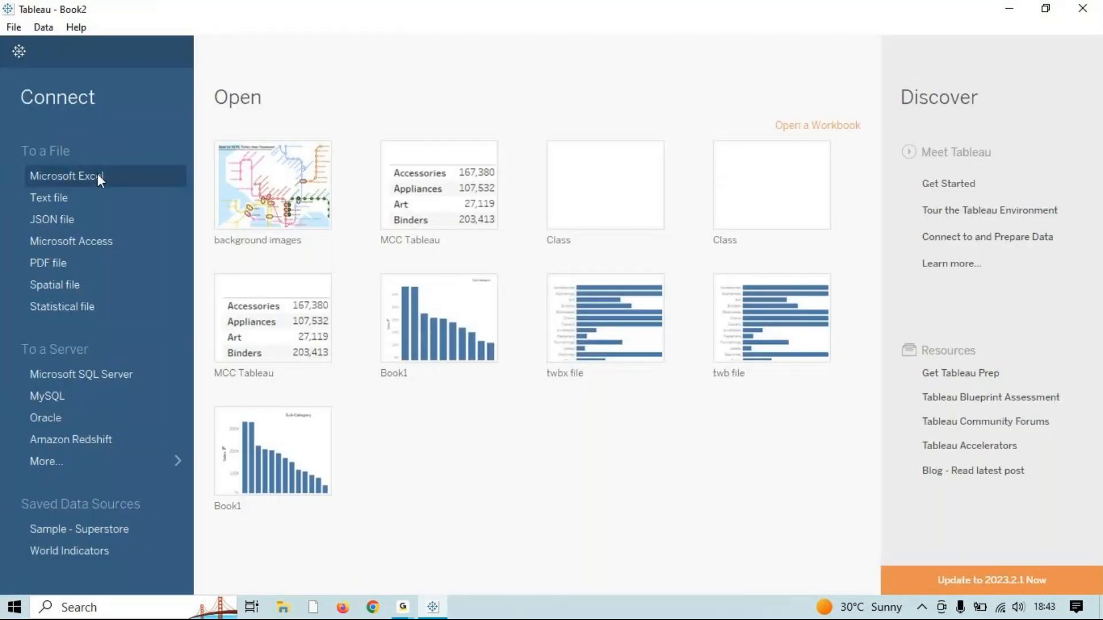
Step: Start a Microsoft Excel connection and search Downloads, Desktop and D:\Tableau folders for the data
{"action": "left_click", "coordinate": [98, 174]}
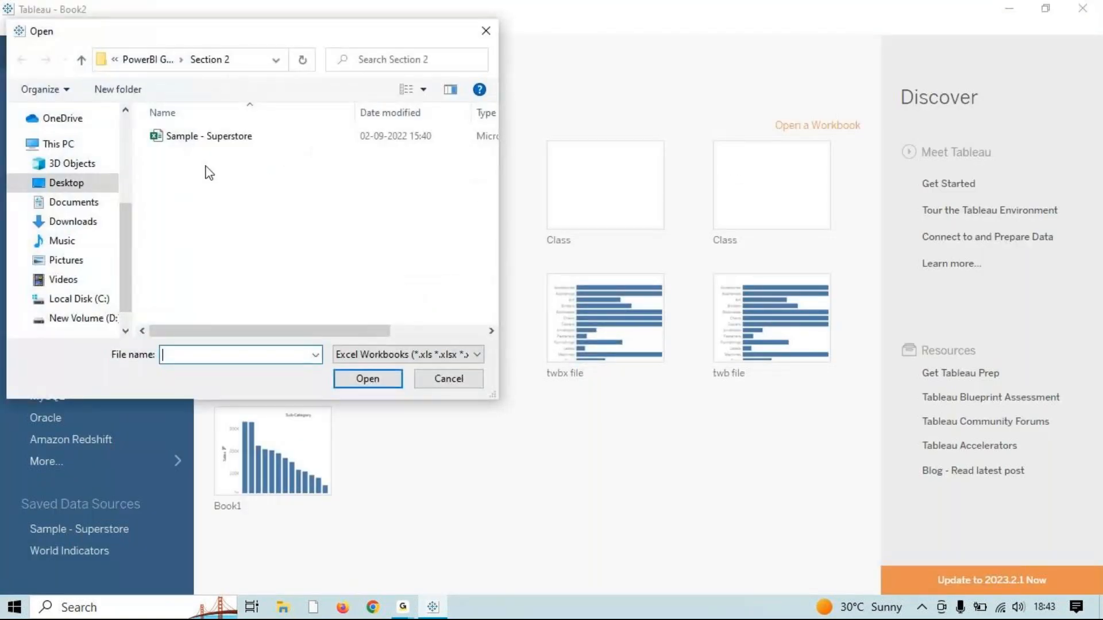
{"action": "left_click", "coordinate": [75, 222]}
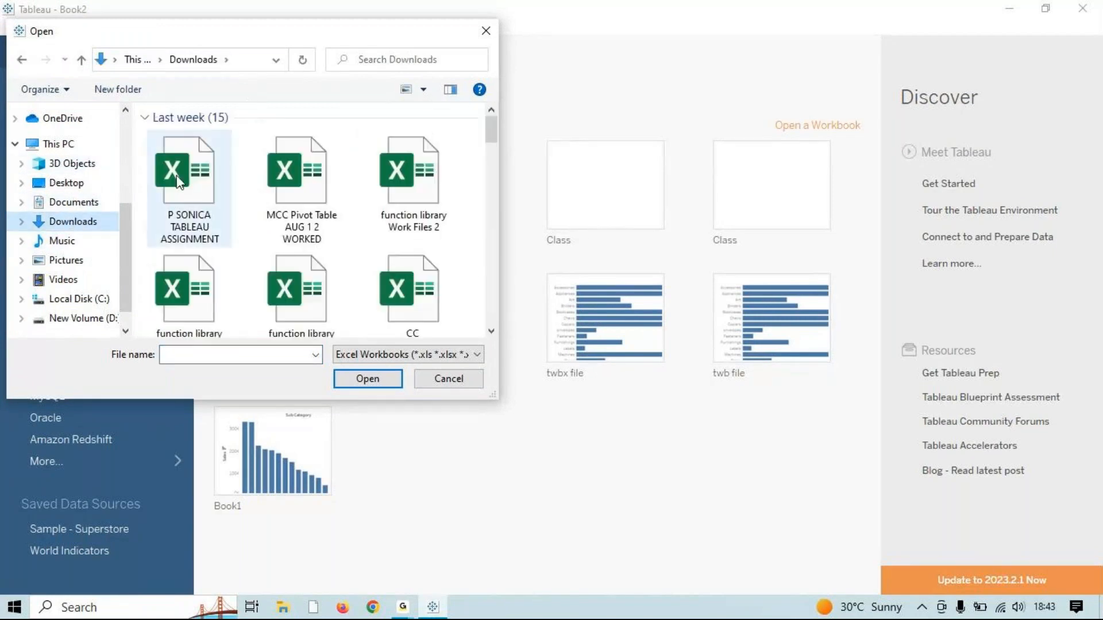
{"action": "left_click", "coordinate": [66, 182]}
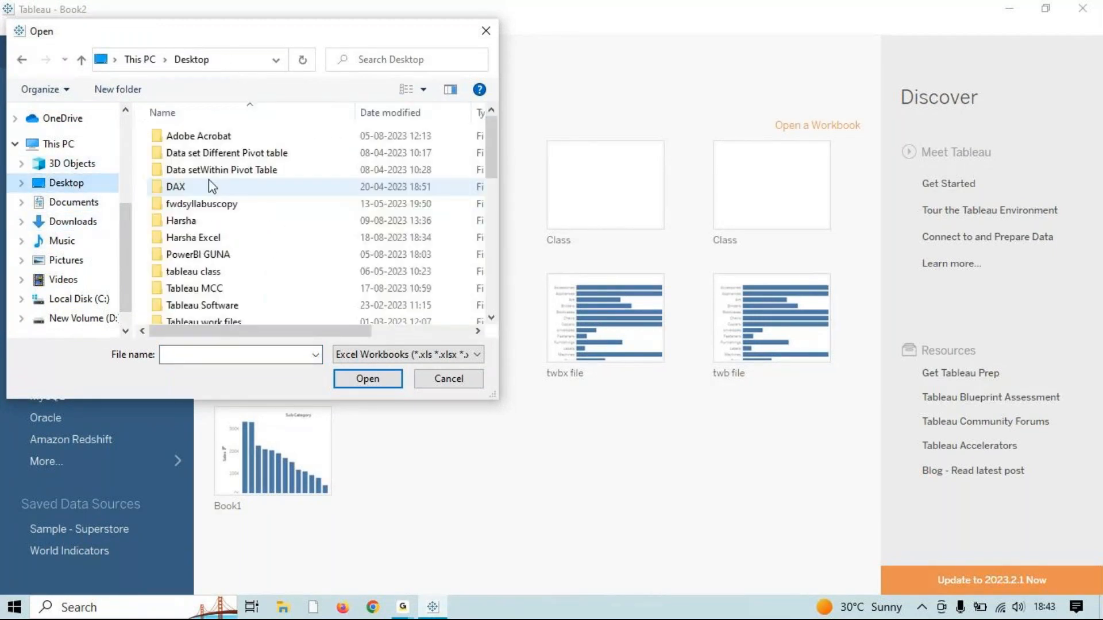
{"action": "scroll", "coordinate": [229, 248], "scroll_direction": "down", "scroll_amount": 2}
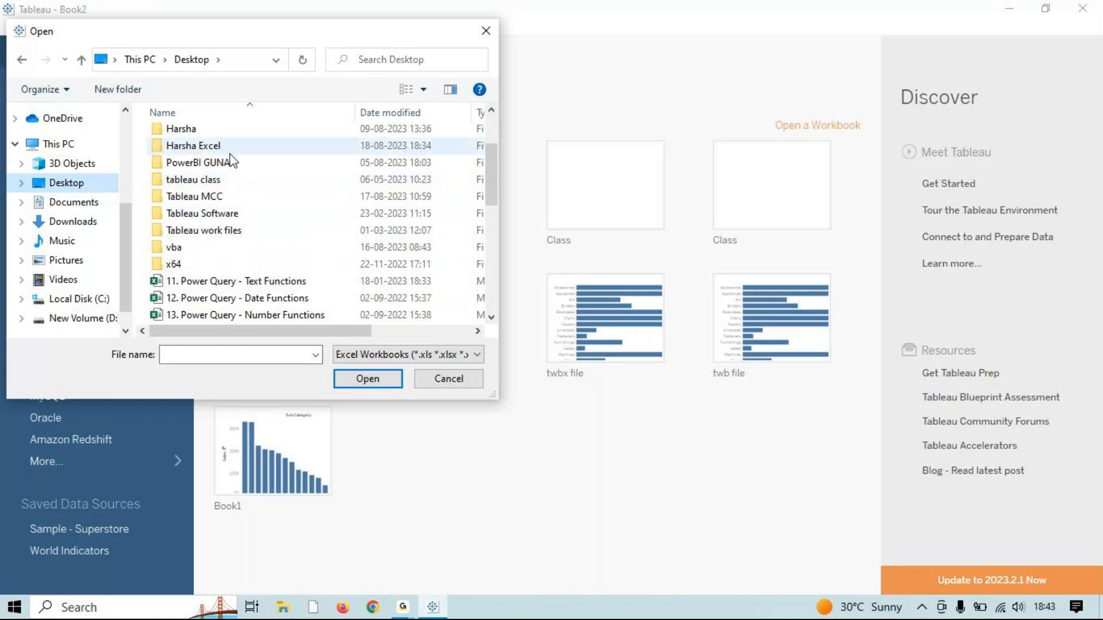
{"action": "scroll", "coordinate": [232, 251], "scroll_direction": "up", "scroll_amount": 1}
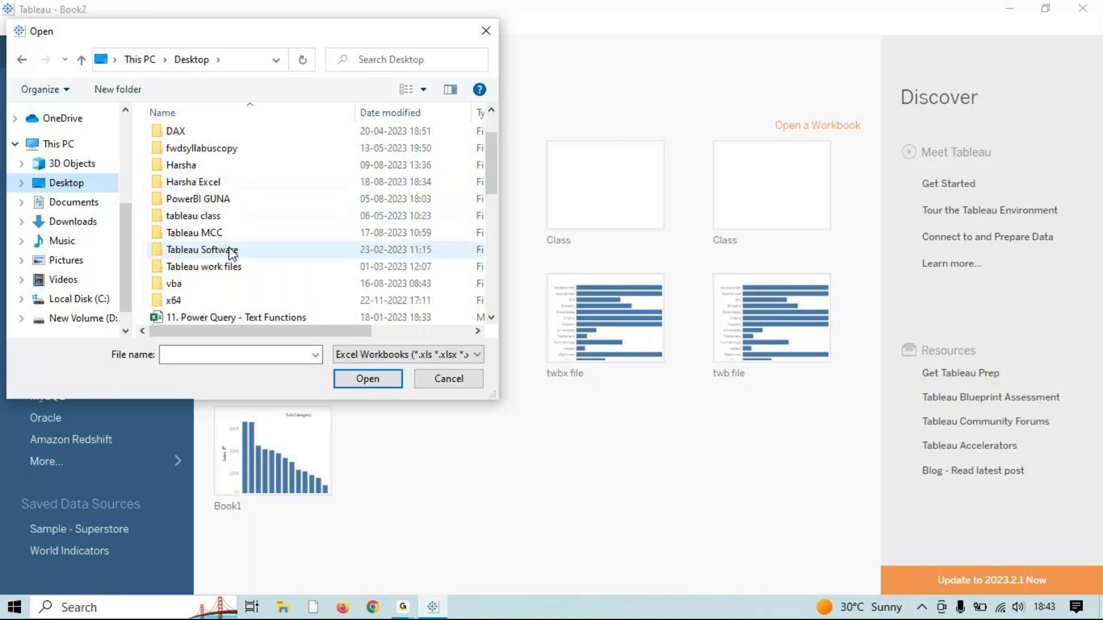
{"action": "left_click", "coordinate": [79, 320]}
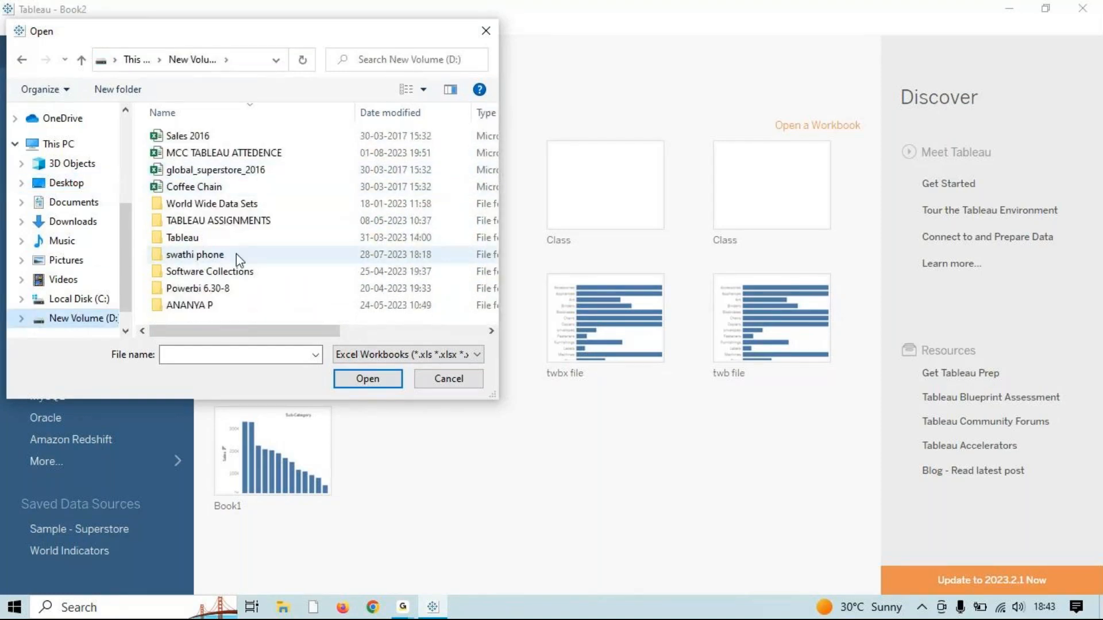
{"action": "left_click", "coordinate": [223, 238]}
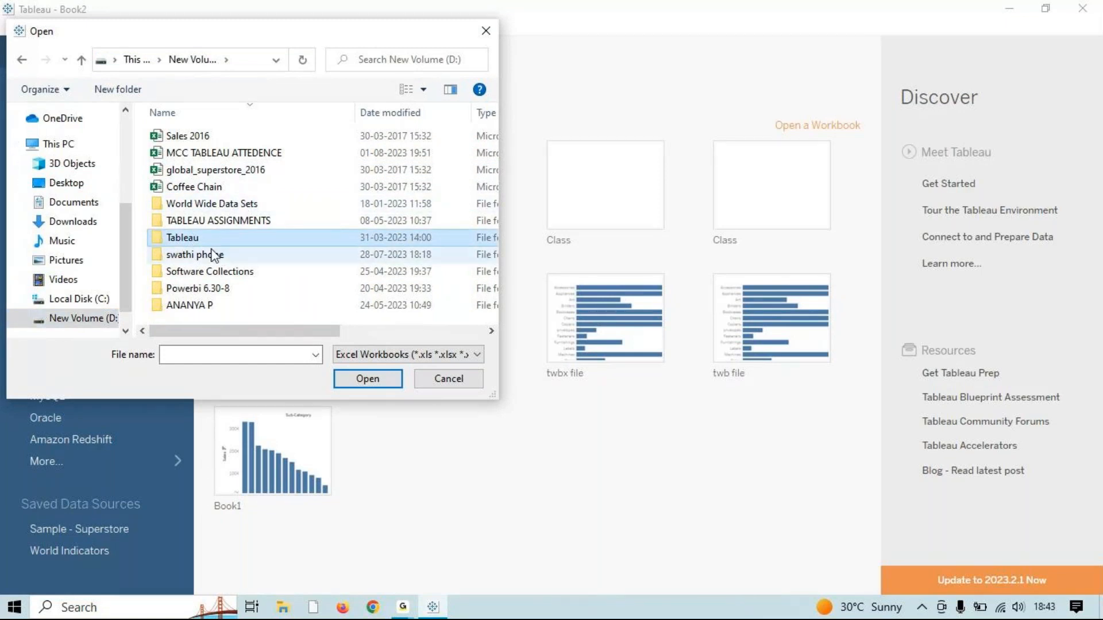
{"action": "double_click", "coordinate": [213, 239]}
{"action": "double_click", "coordinate": [217, 153]}
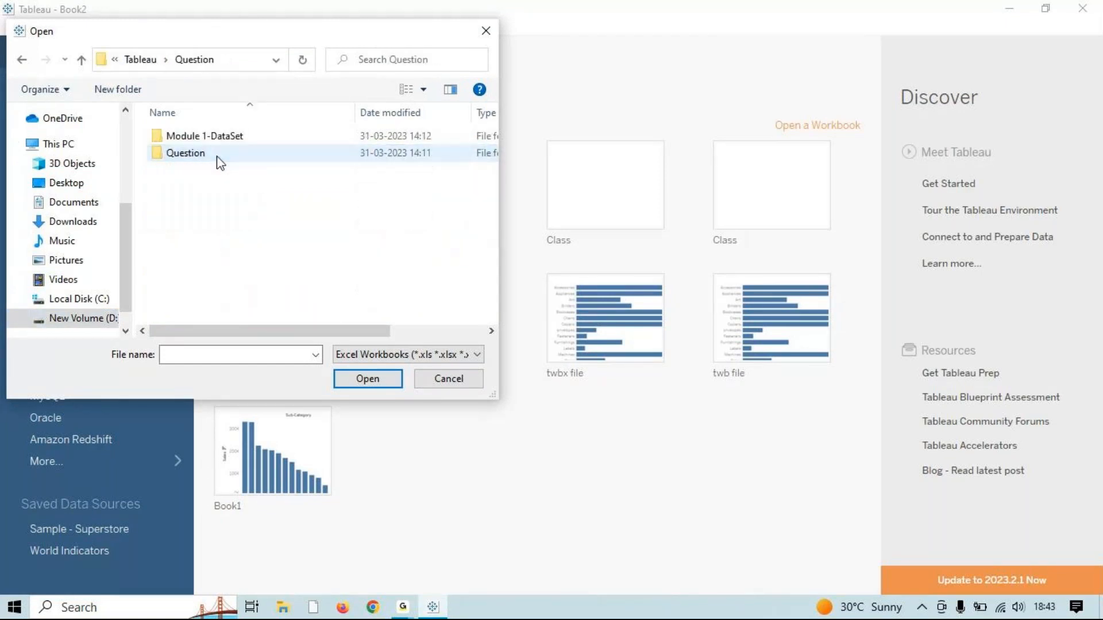
{"action": "double_click", "coordinate": [222, 138]}
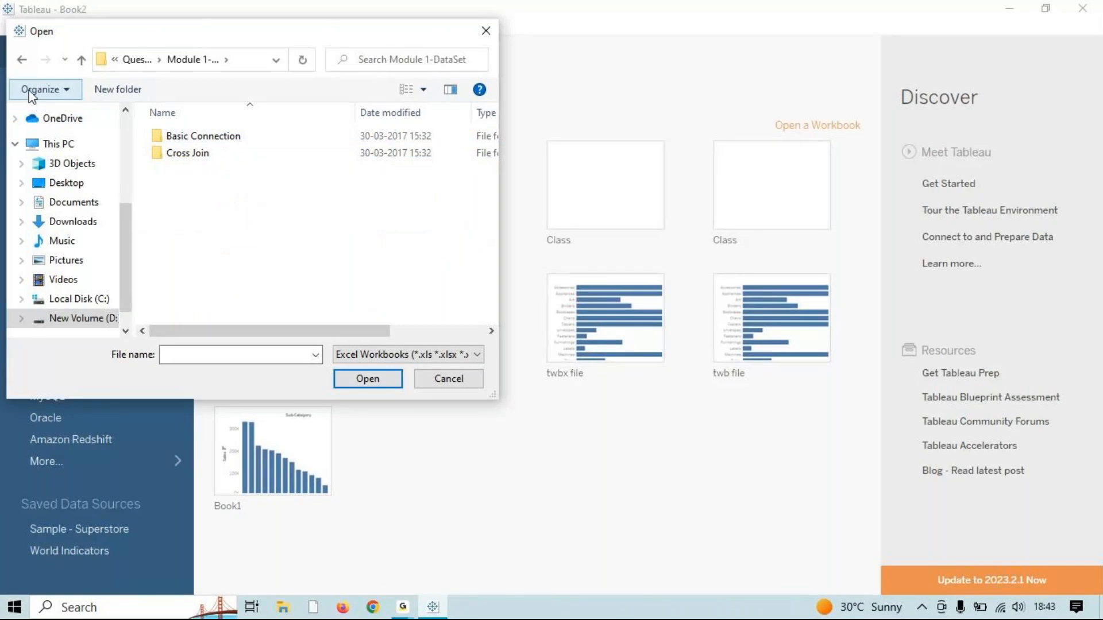
Step: Connect to delhi-metro-map.xlsx in 334_m6_DataSet_v4.0 > Module 6-DataSet and go to Sheet 1
{"action": "left_click", "coordinate": [23, 61]}
{"action": "double_click", "coordinate": [207, 155]}
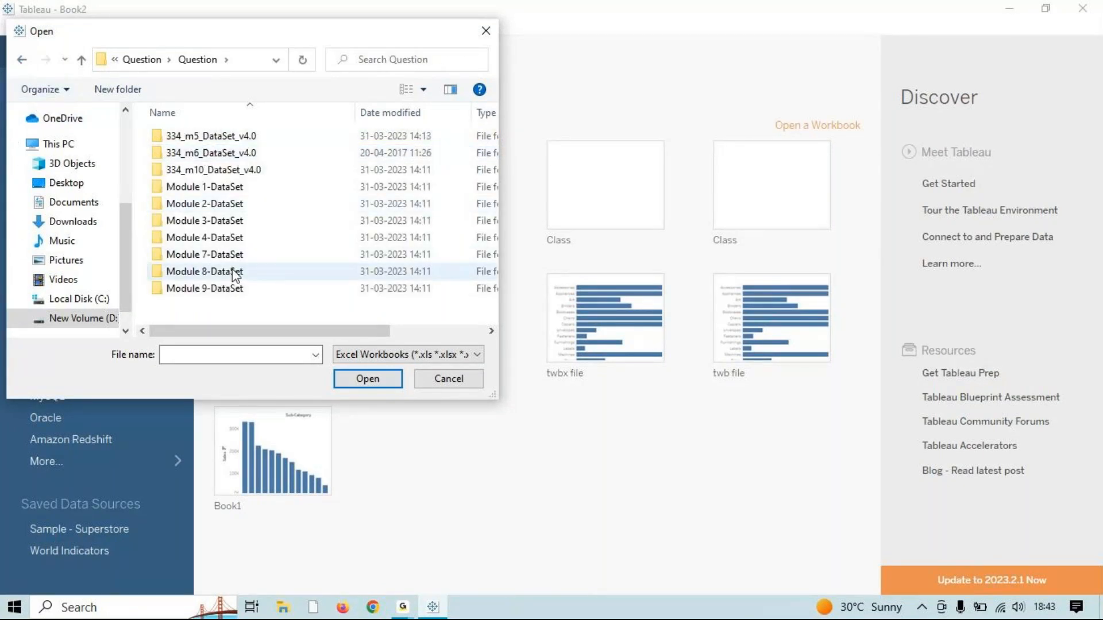
{"action": "double_click", "coordinate": [227, 138]}
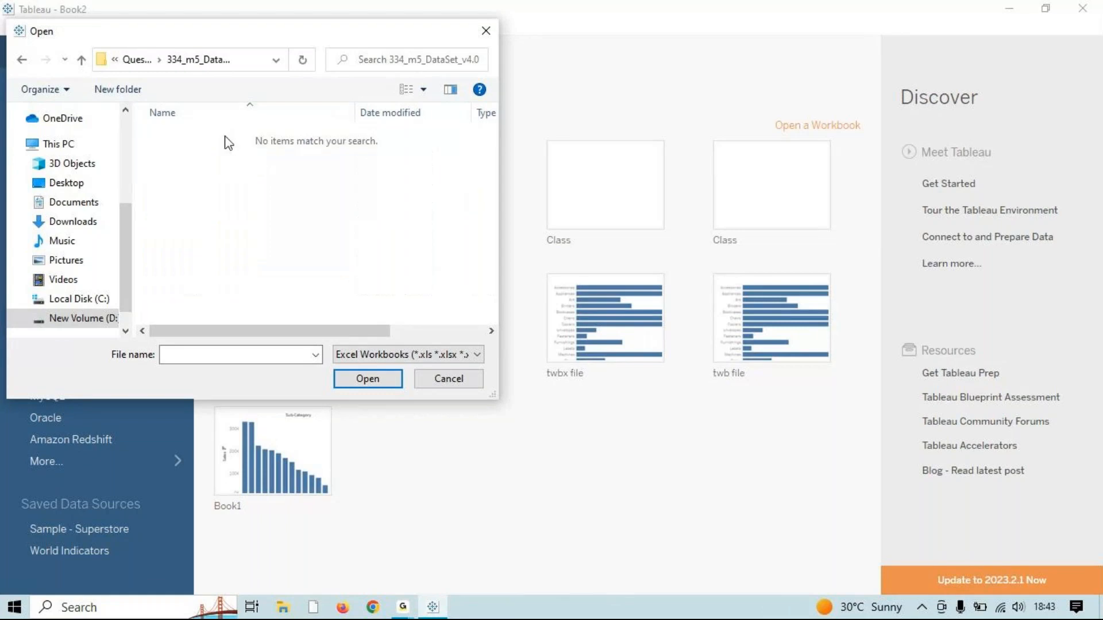
{"action": "left_click", "coordinate": [23, 60]}
{"action": "double_click", "coordinate": [180, 156]}
{"action": "double_click", "coordinate": [187, 136]}
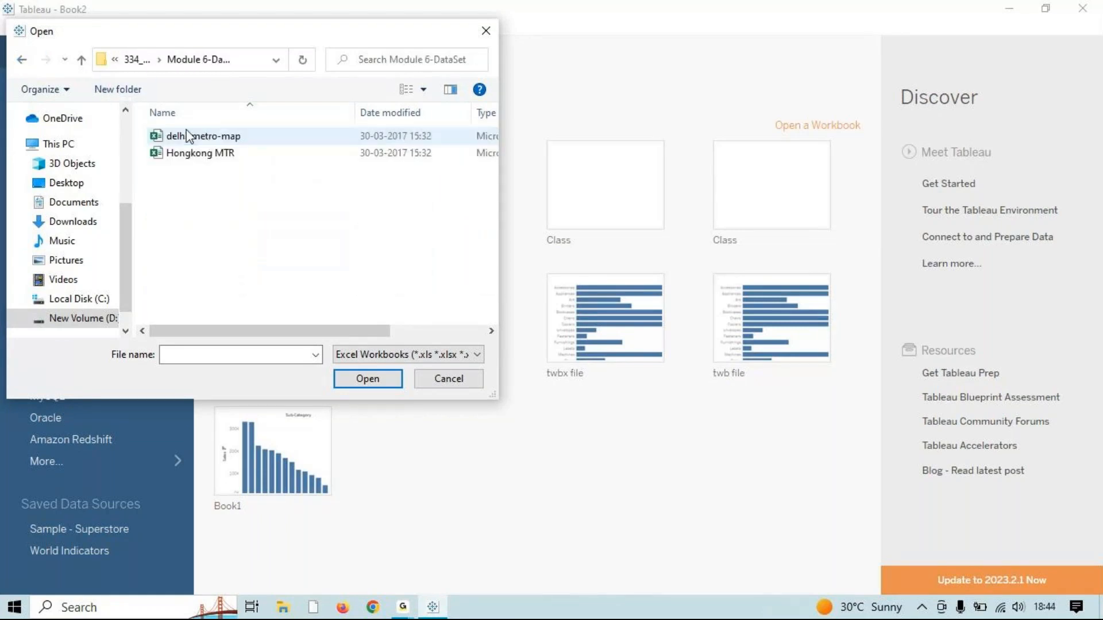
{"action": "left_click", "coordinate": [210, 156]}
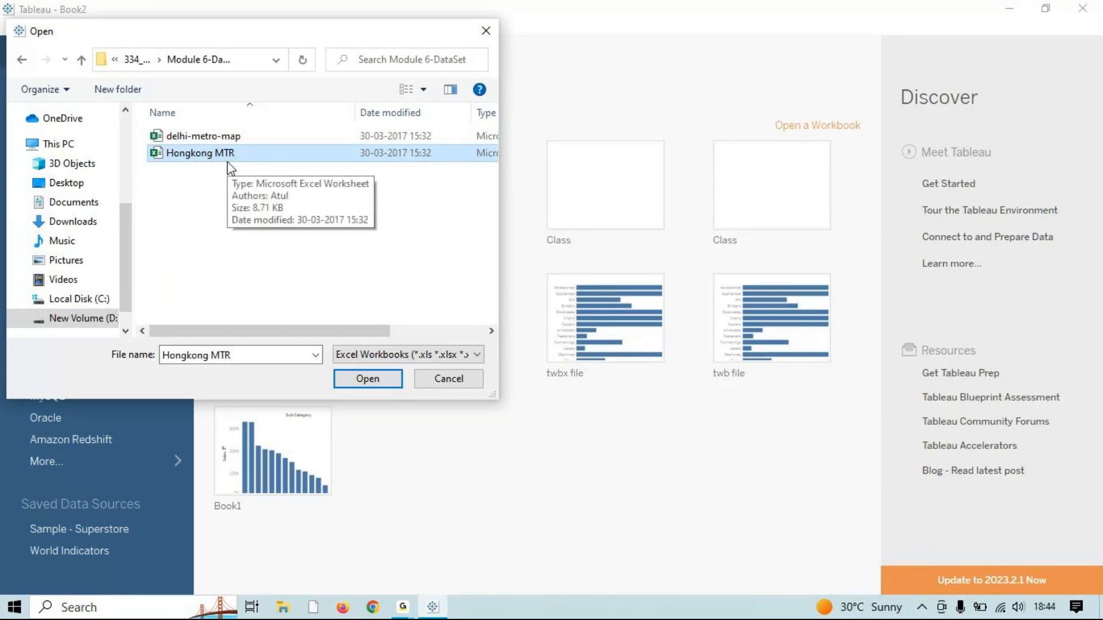
{"action": "left_click", "coordinate": [256, 140]}
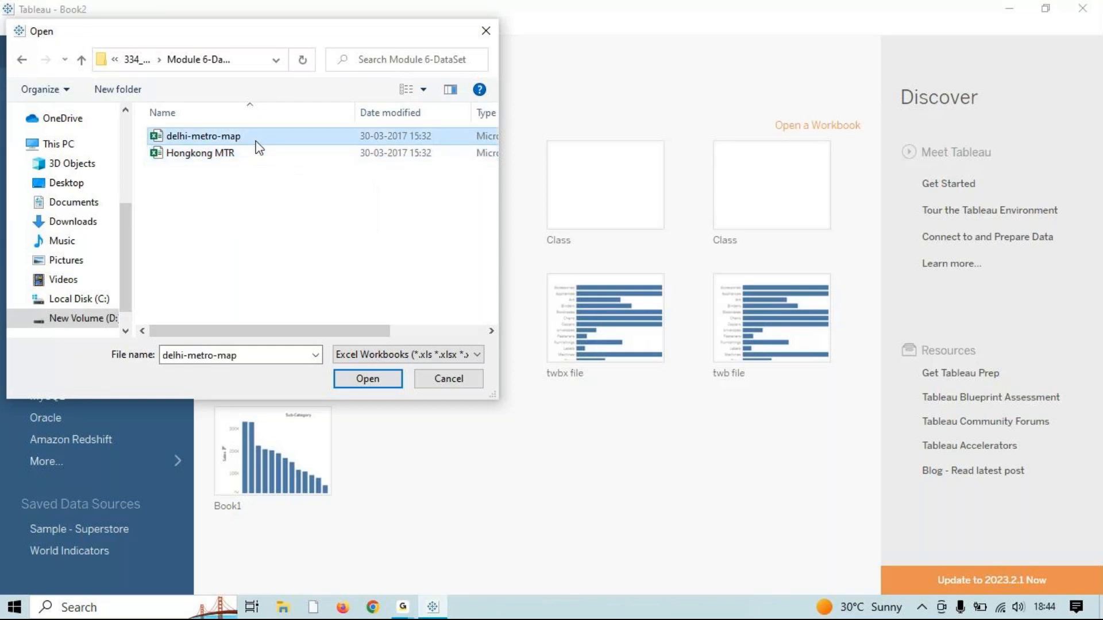
{"action": "left_click", "coordinate": [356, 381]}
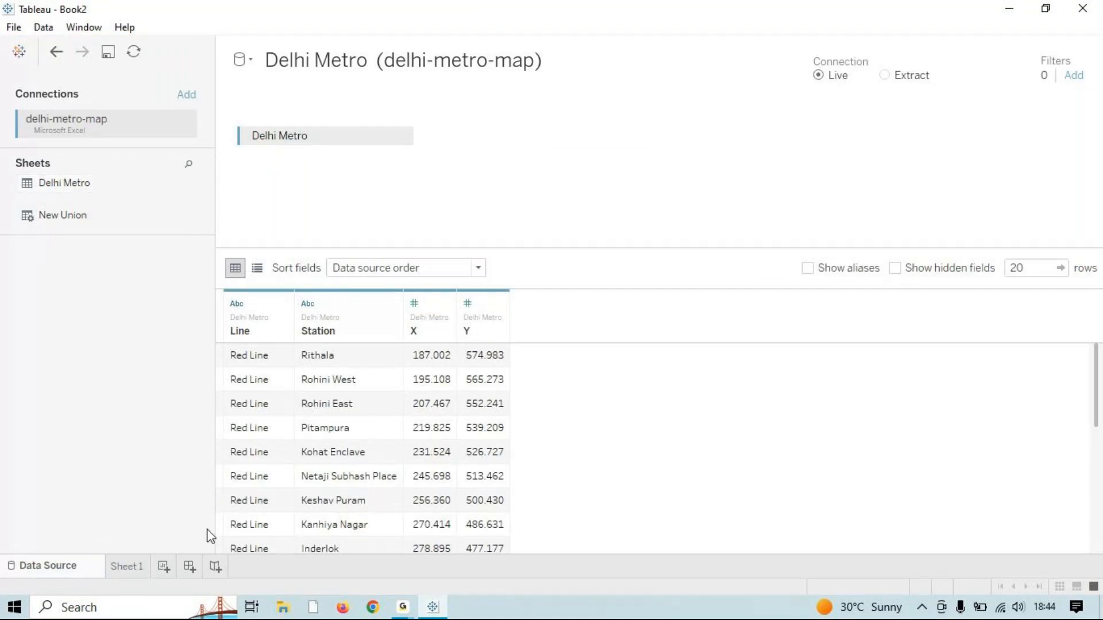
{"action": "left_click", "coordinate": [123, 565]}
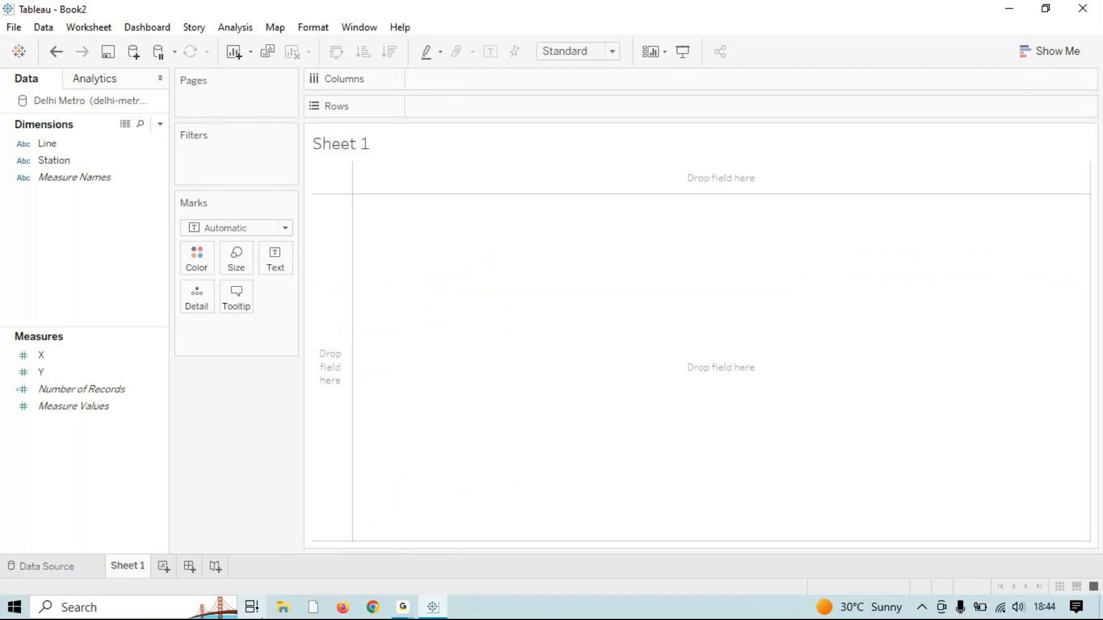
{"action": "left_click", "coordinate": [283, 607]}
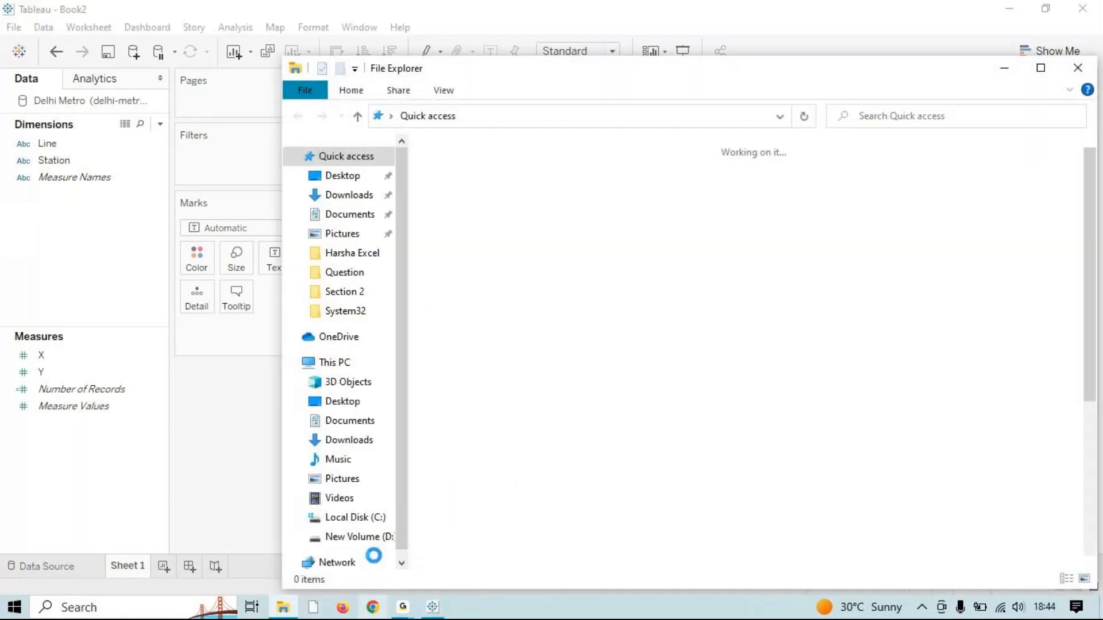
Step: Browse D: to TABLEAU ASSIGNMENTS > Question > Datasets and Ans > 334_m6_DataSet_v4.0
{"action": "scroll", "coordinate": [509, 403], "scroll_direction": "down", "scroll_amount": 1}
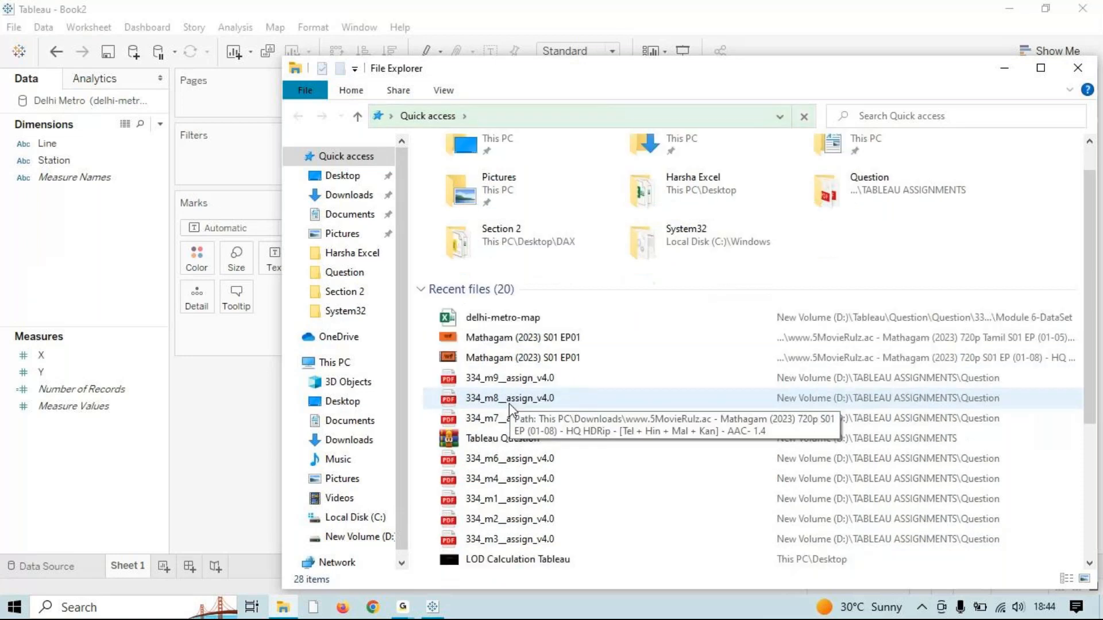
{"action": "scroll", "coordinate": [508, 403], "scroll_direction": "down", "scroll_amount": 3}
{"action": "scroll", "coordinate": [503, 423], "scroll_direction": "up", "scroll_amount": 4}
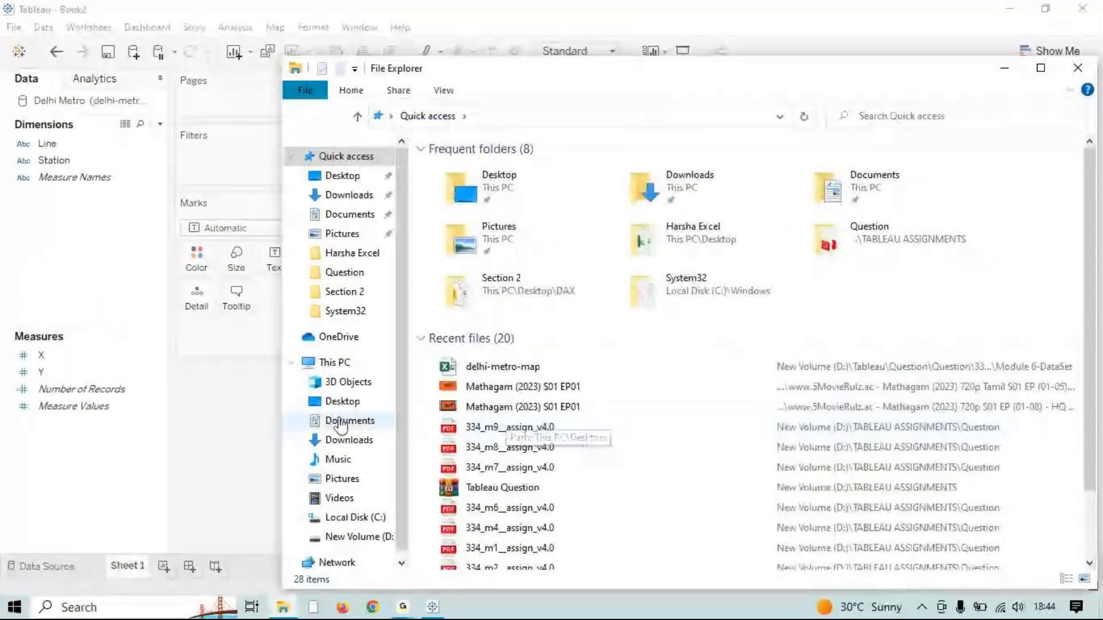
{"action": "left_click", "coordinate": [354, 536]}
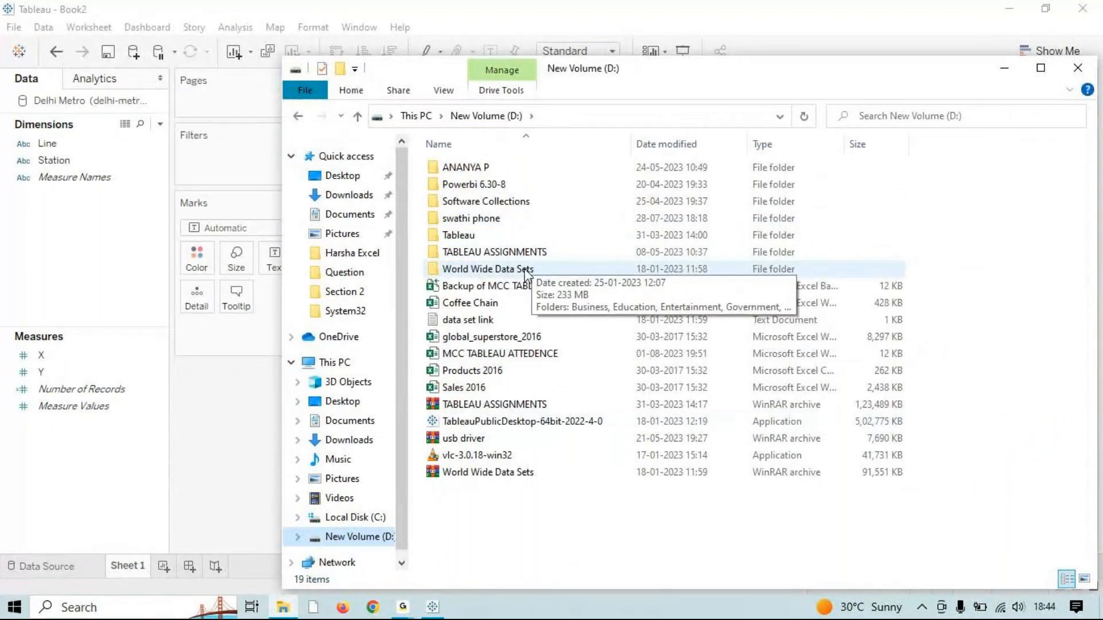
{"action": "double_click", "coordinate": [499, 251]}
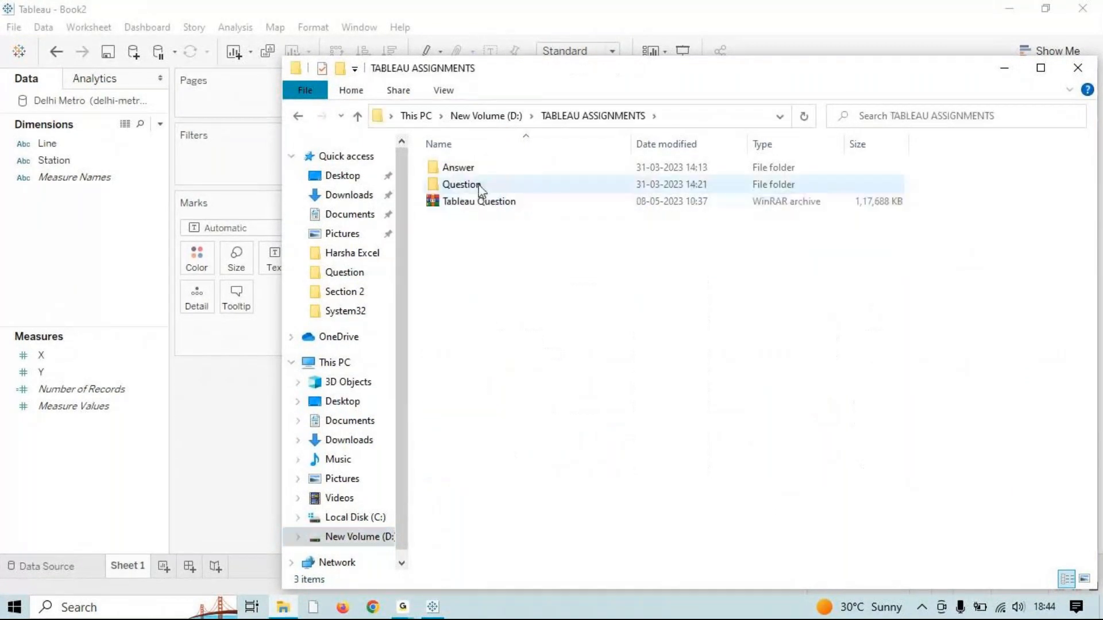
{"action": "double_click", "coordinate": [480, 188]}
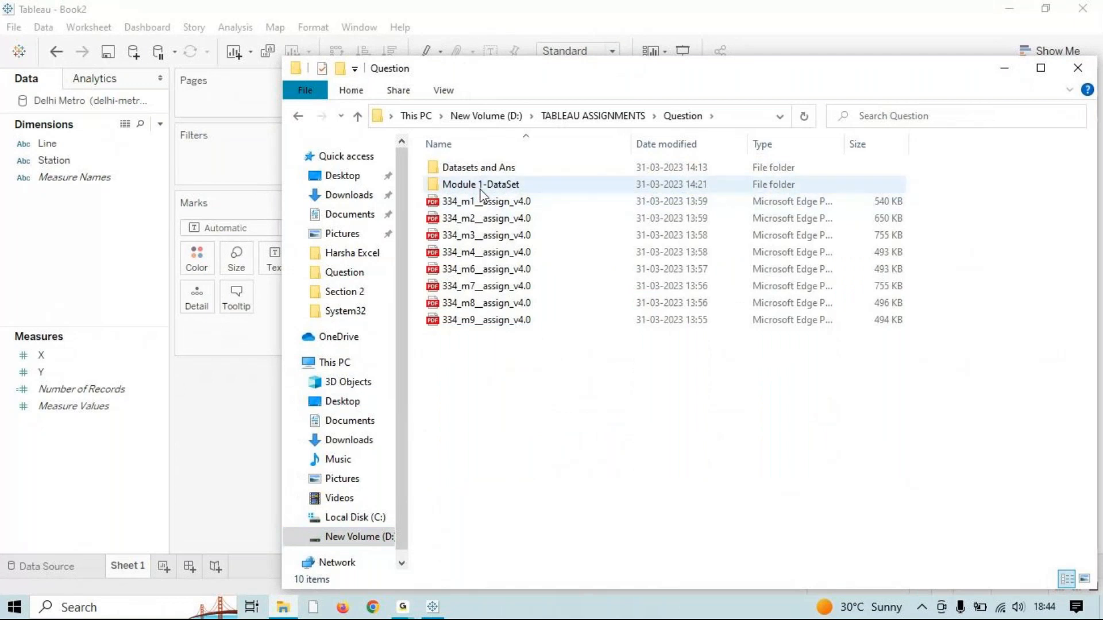
{"action": "double_click", "coordinate": [487, 168]}
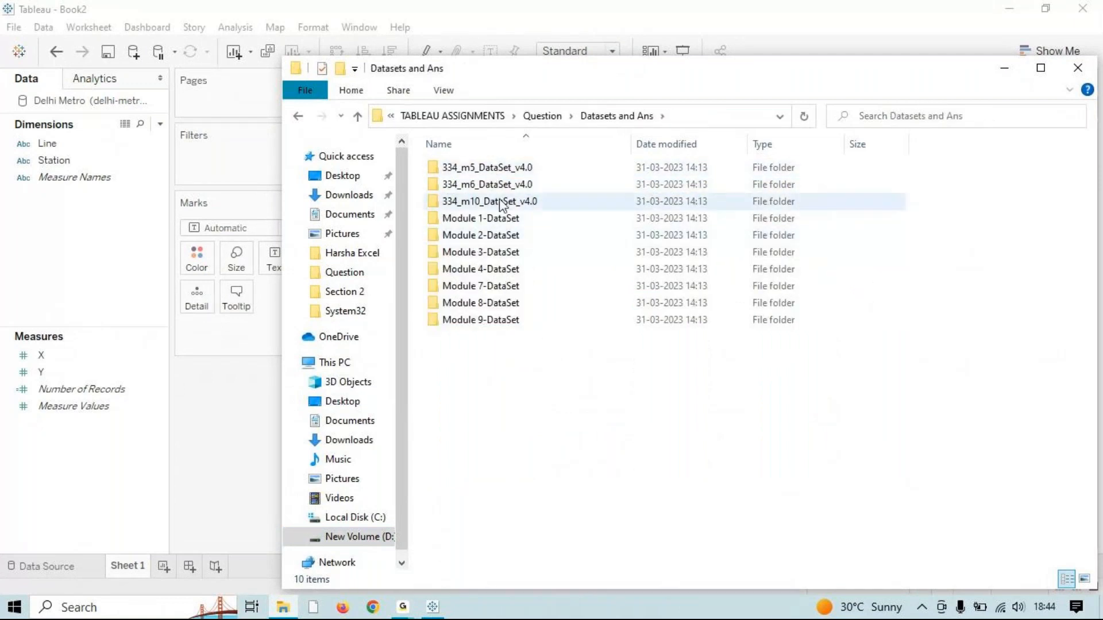
{"action": "double_click", "coordinate": [518, 187]}
Step: View delhi-metro-map.jpg from Module 6-DataSet, then close Photos and File Explorer
{"action": "left_click", "coordinate": [498, 171]}
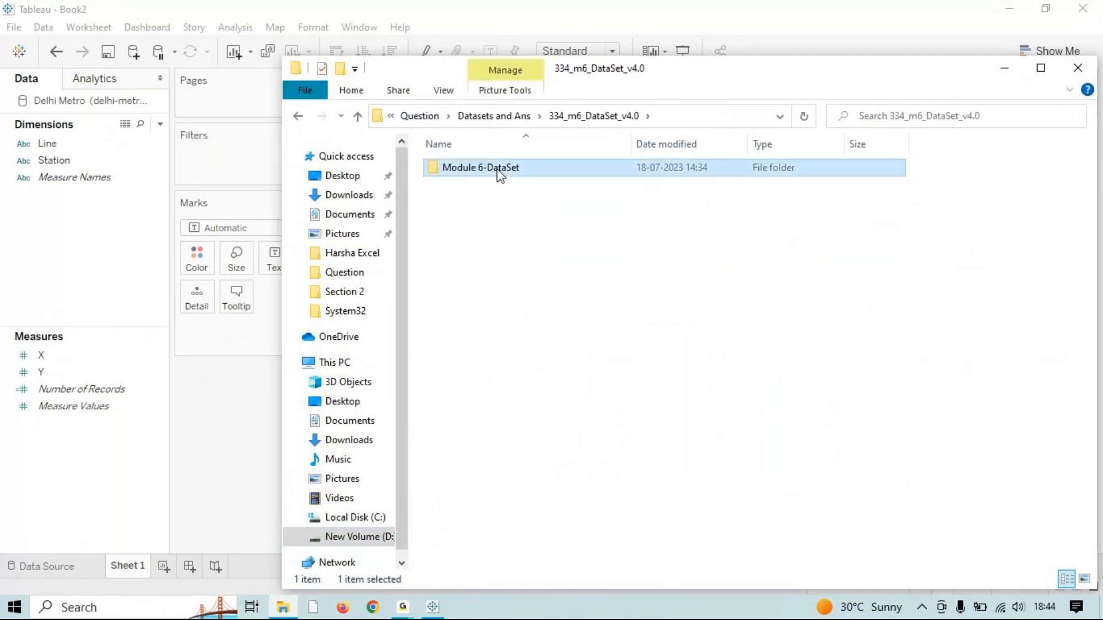
{"action": "double_click", "coordinate": [498, 171]}
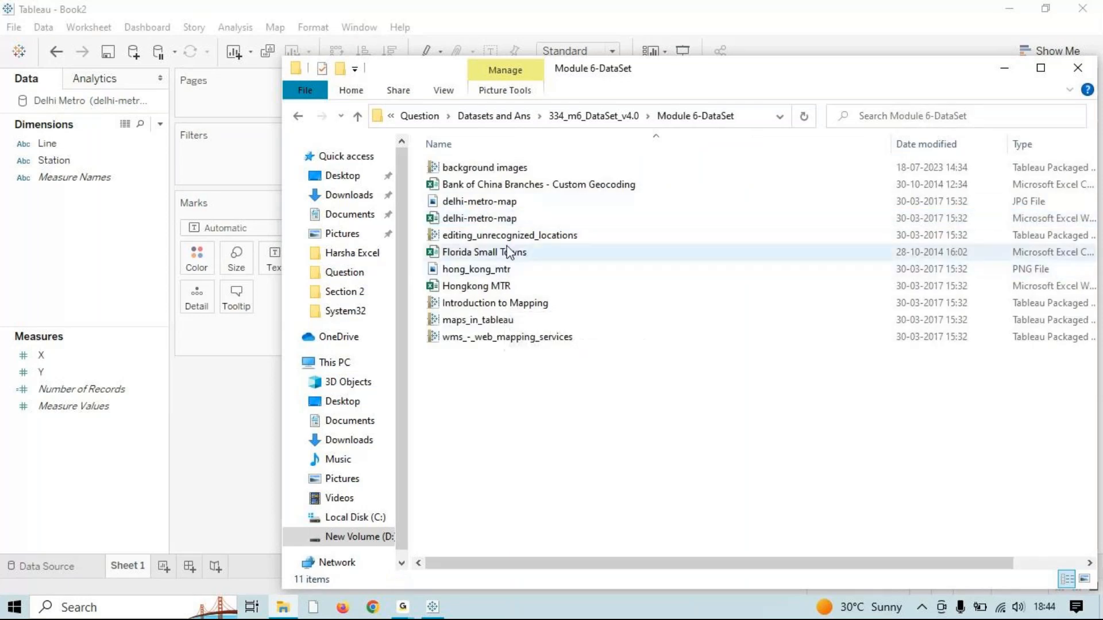
{"action": "double_click", "coordinate": [503, 204]}
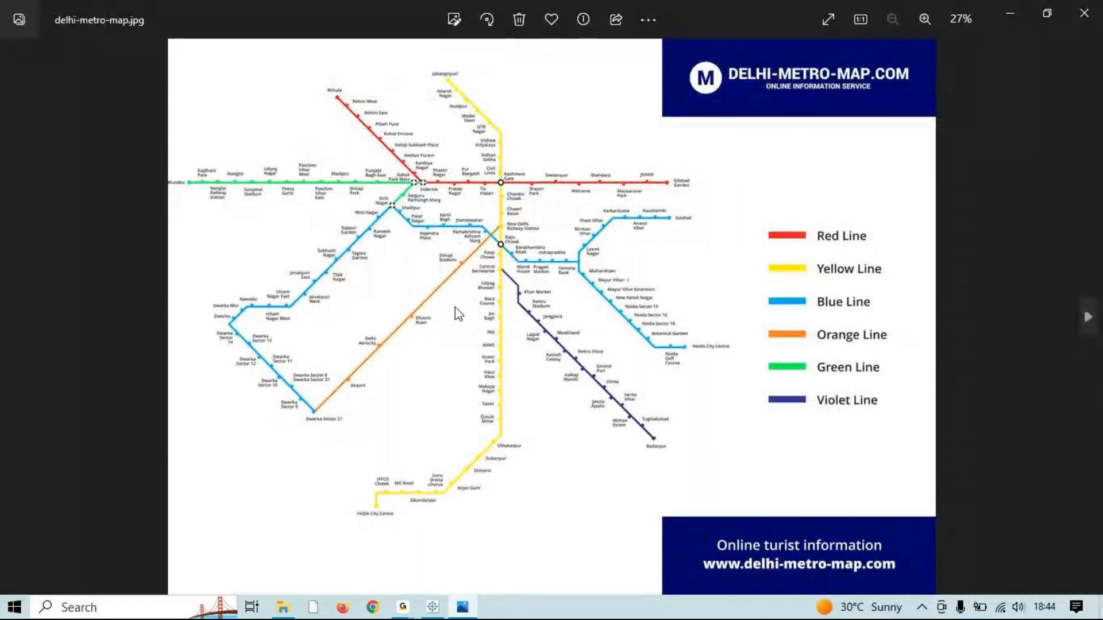
{"action": "left_click", "coordinate": [1084, 13]}
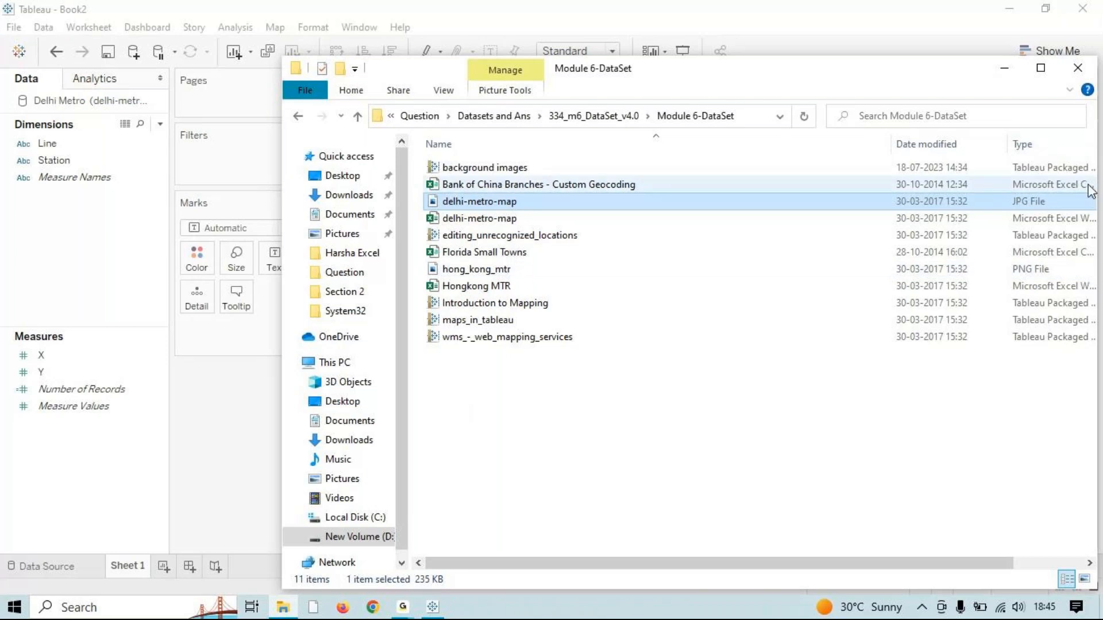
{"action": "left_click", "coordinate": [1087, 70]}
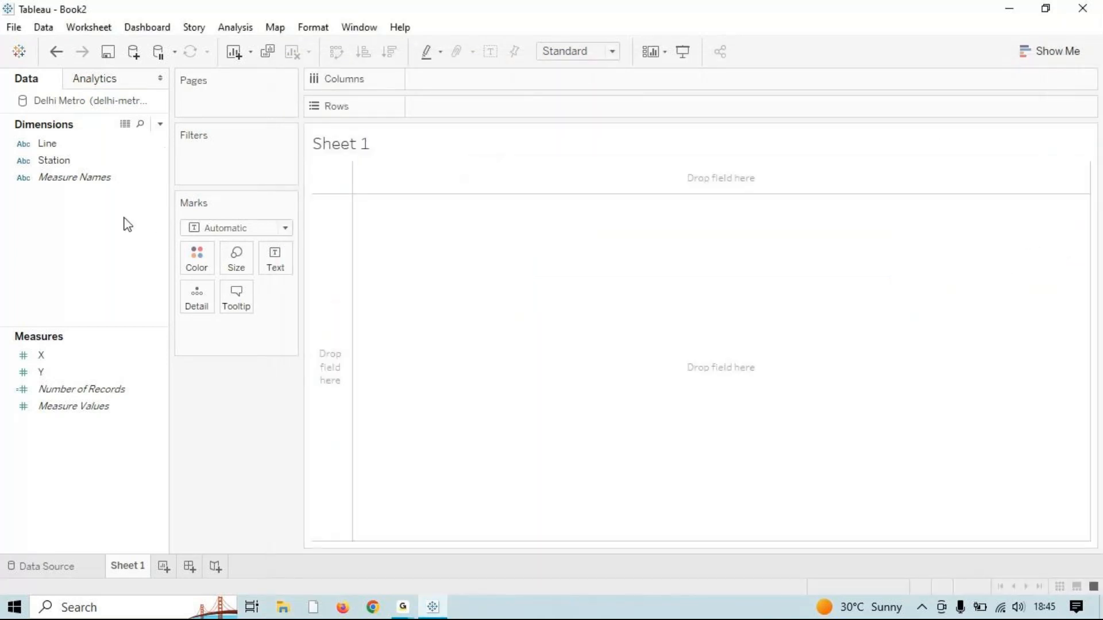
Step: Plot SUM(X) on Columns against SUM(Y) on Rows
{"action": "left_click", "coordinate": [136, 358]}
{"action": "double_click", "coordinate": [117, 356]}
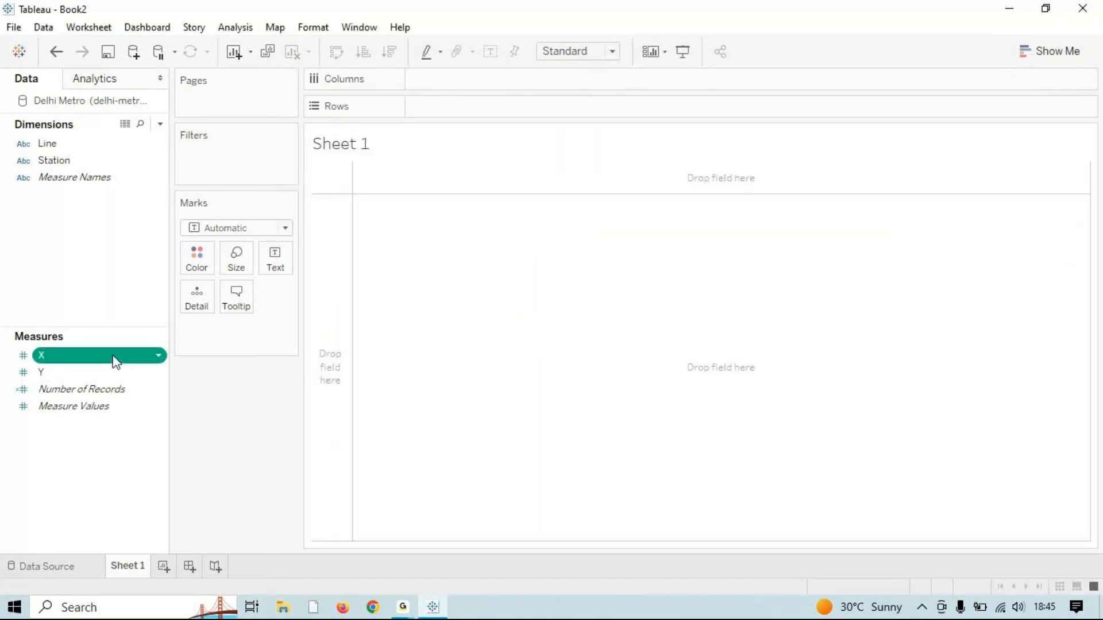
{"action": "left_click", "coordinate": [39, 394]}
{"action": "left_click", "coordinate": [41, 373]}
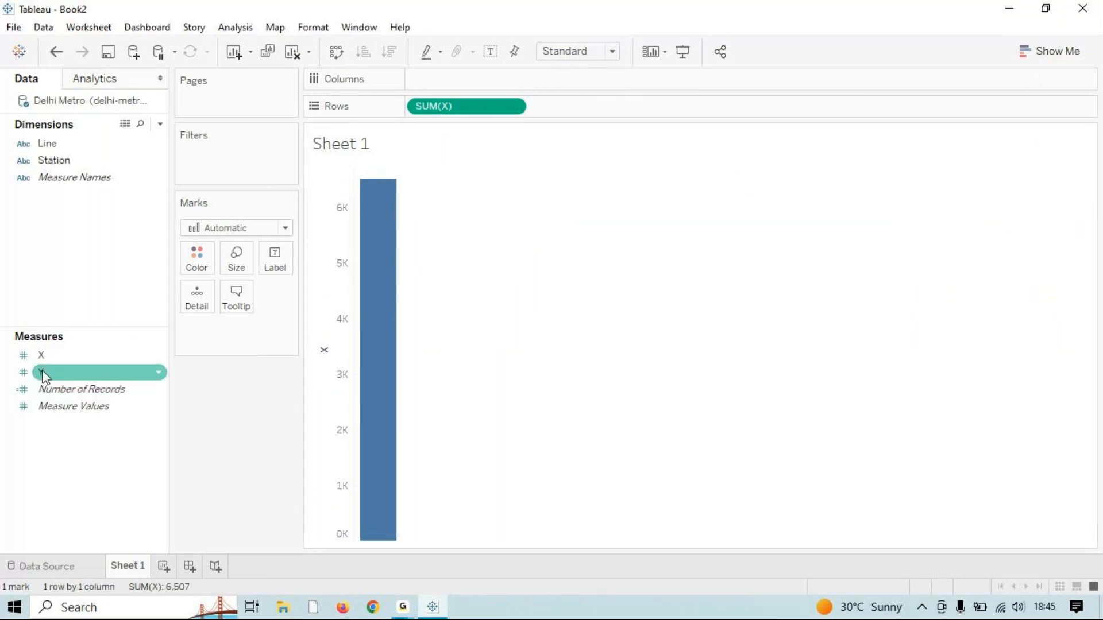
{"action": "double_click", "coordinate": [42, 374]}
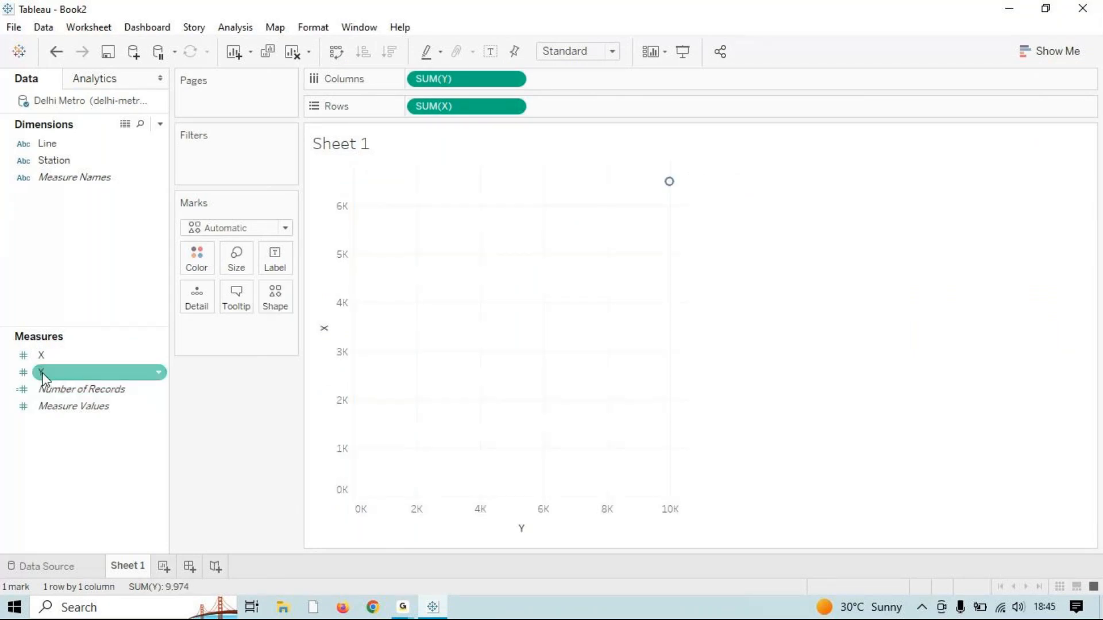
{"action": "left_click_drag", "start_coordinate": [506, 79], "coordinate": [577, 107]}
{"action": "left_click_drag", "start_coordinate": [454, 105], "coordinate": [484, 79]}
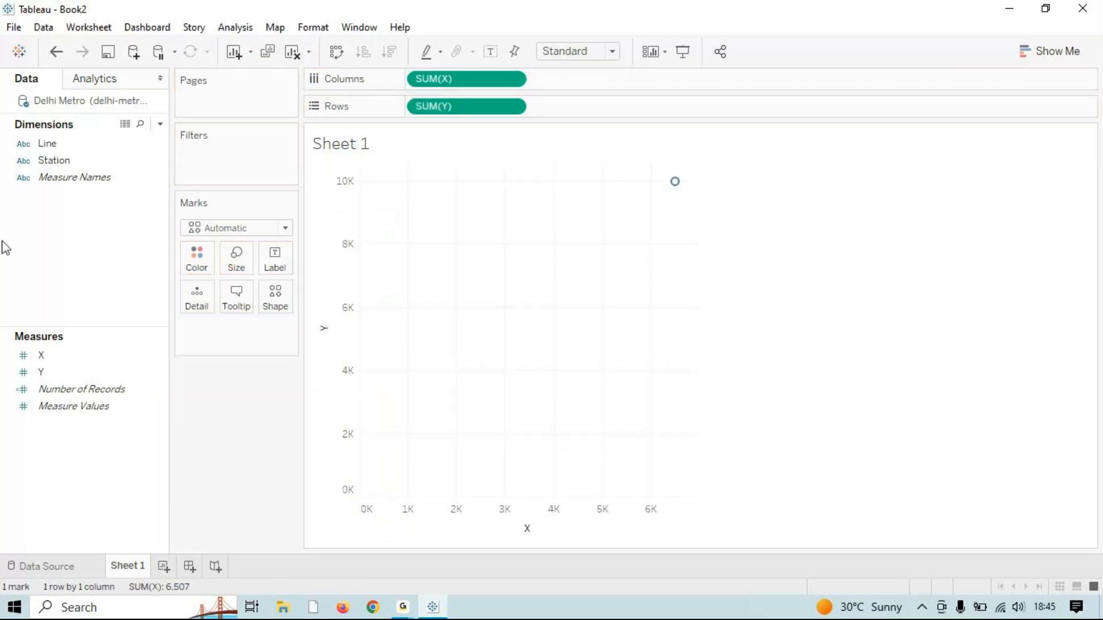
Step: Colour the marks by Line and add Station as detail for one mark per station
{"action": "left_click", "coordinate": [39, 166]}
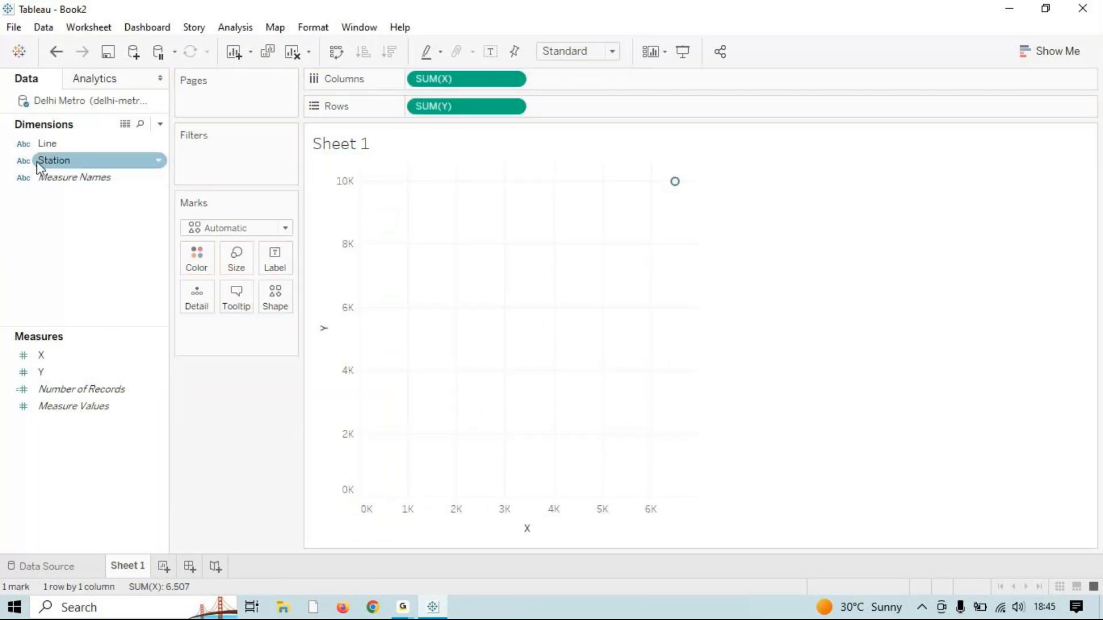
{"action": "left_click", "coordinate": [78, 149]}
{"action": "double_click", "coordinate": [67, 145]}
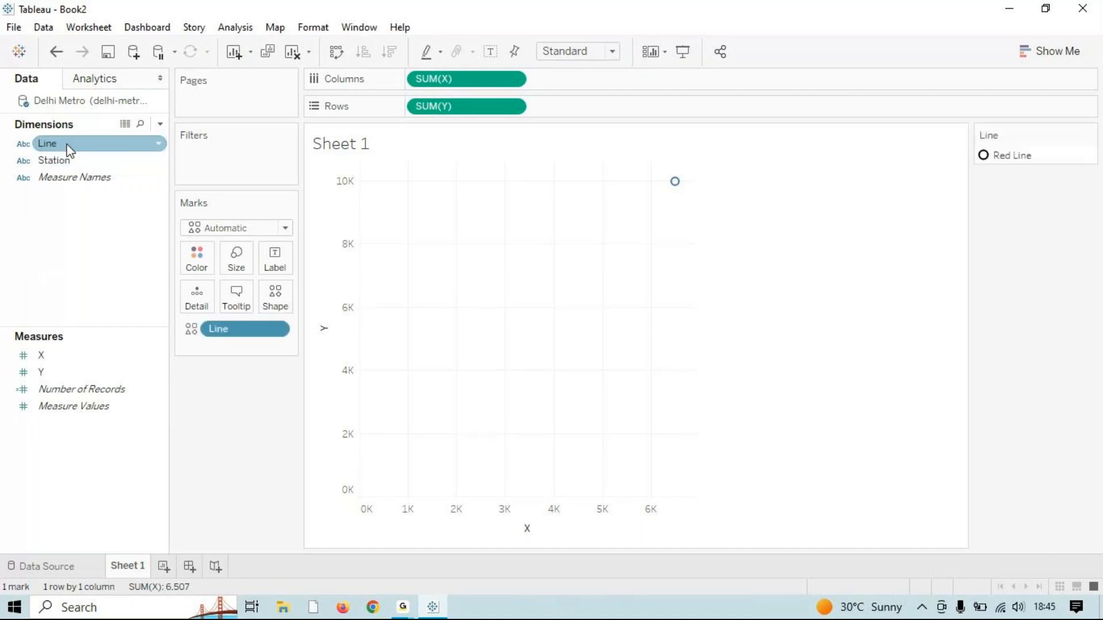
{"action": "left_click_drag", "start_coordinate": [239, 336], "coordinate": [197, 262]}
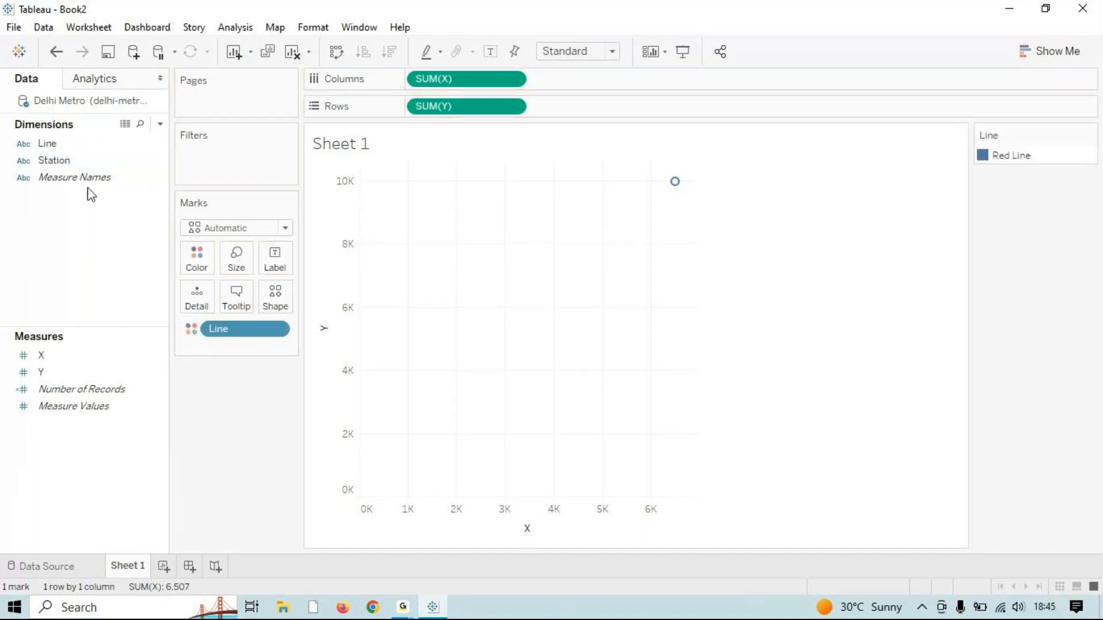
{"action": "left_click", "coordinate": [75, 167]}
{"action": "double_click", "coordinate": [75, 167]}
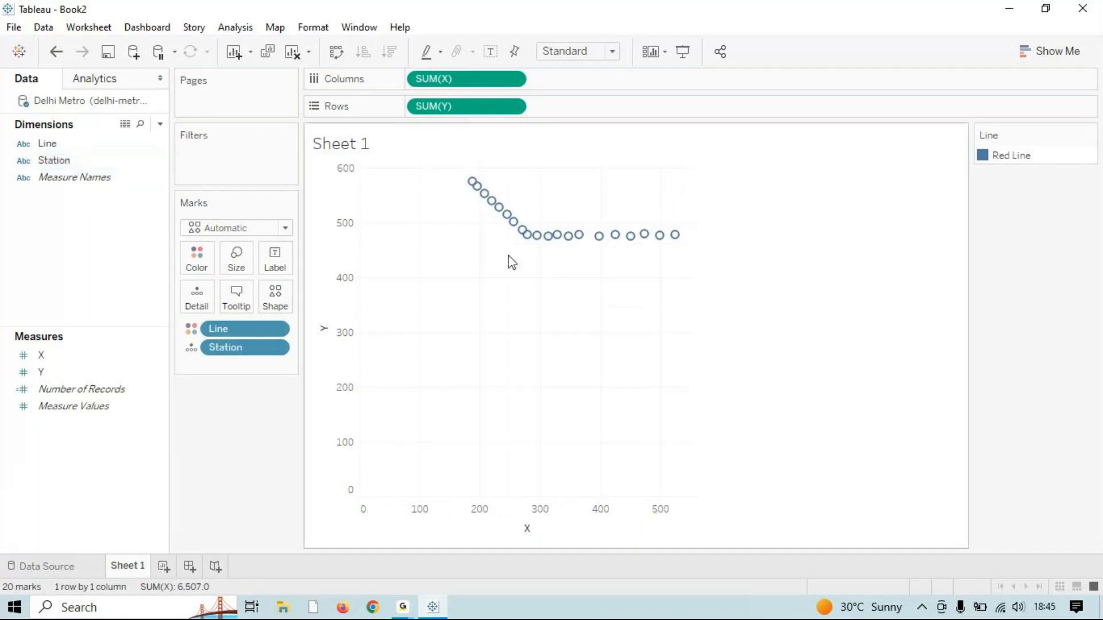
Step: Select the station marks across the plot and show the Show Me panel
{"action": "mouse_move", "coordinate": [533, 240]}
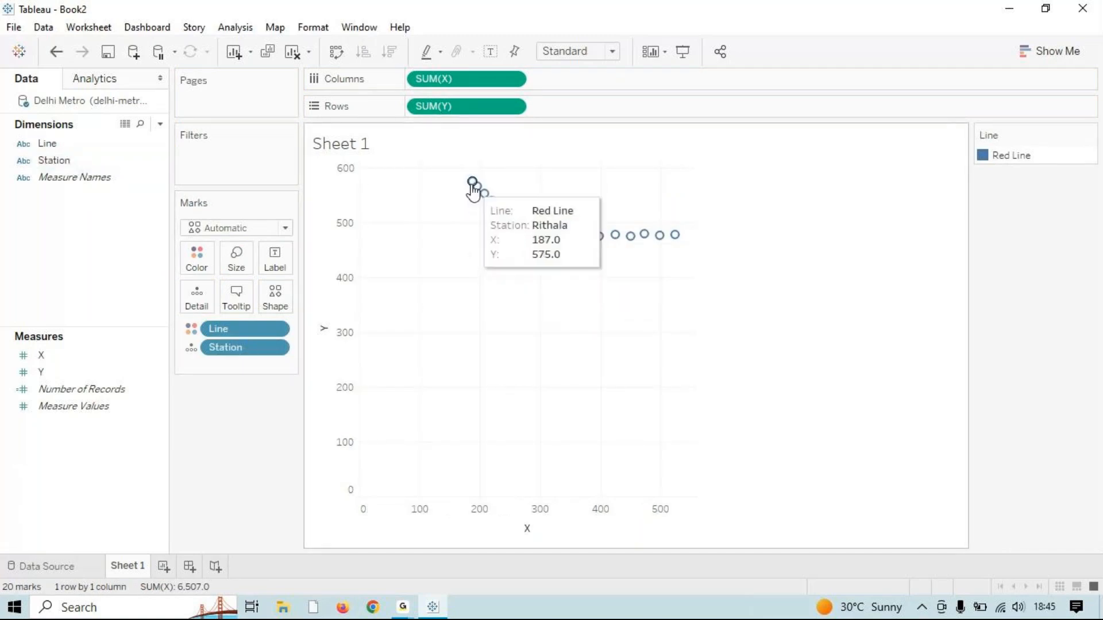
{"action": "left_click_drag", "start_coordinate": [455, 171], "coordinate": [692, 278]}
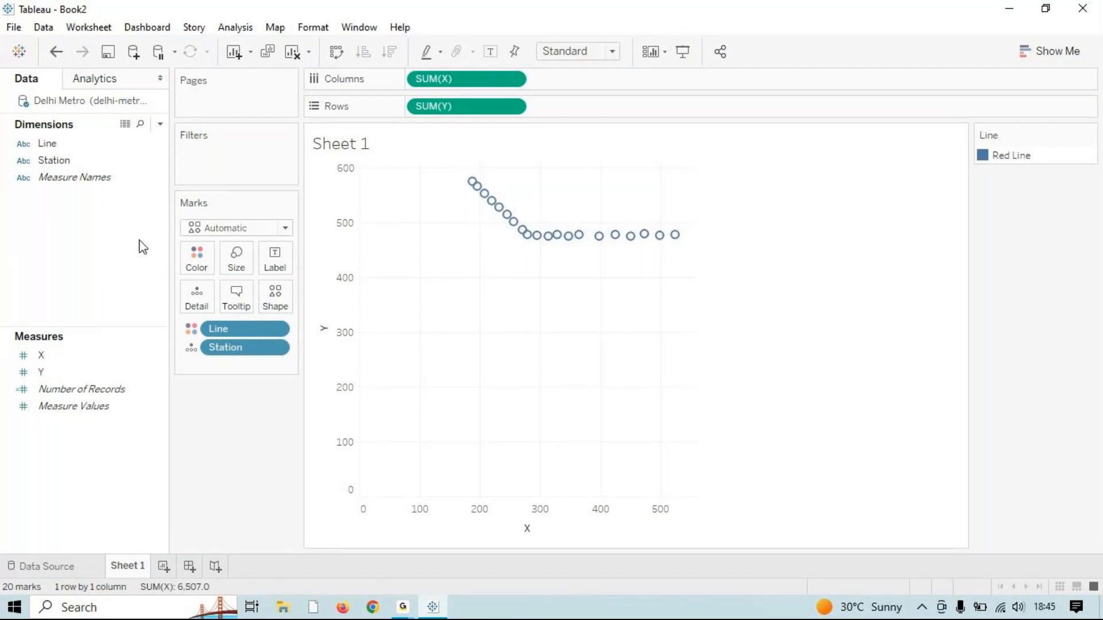
{"action": "mouse_move", "coordinate": [464, 198]}
{"action": "left_click_drag", "start_coordinate": [457, 170], "coordinate": [667, 270]}
{"action": "left_click", "coordinate": [1056, 51]}
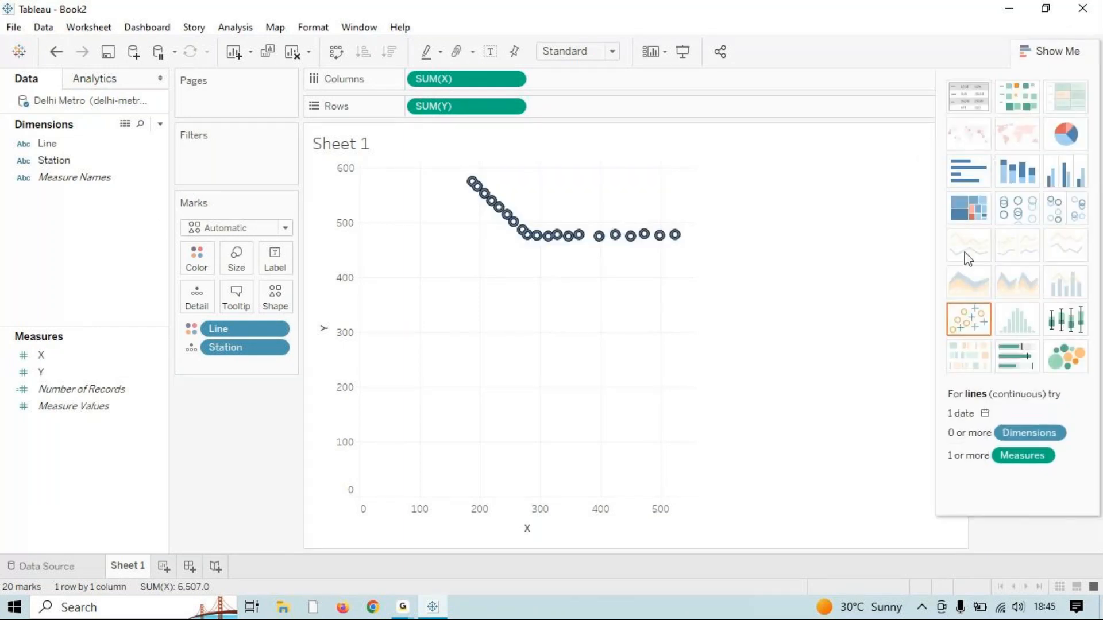
Step: Review the 20 underlying Delhi Metro rows in View Data, then open File Explorer with Win+E
{"action": "left_click", "coordinate": [192, 470]}
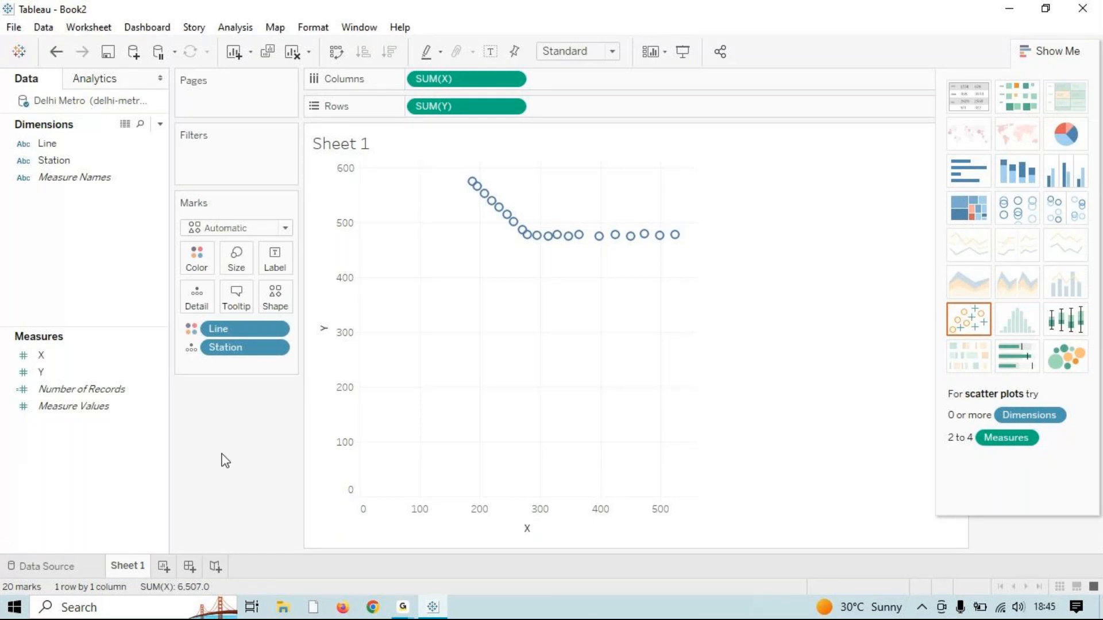
{"action": "left_click", "coordinate": [125, 124]}
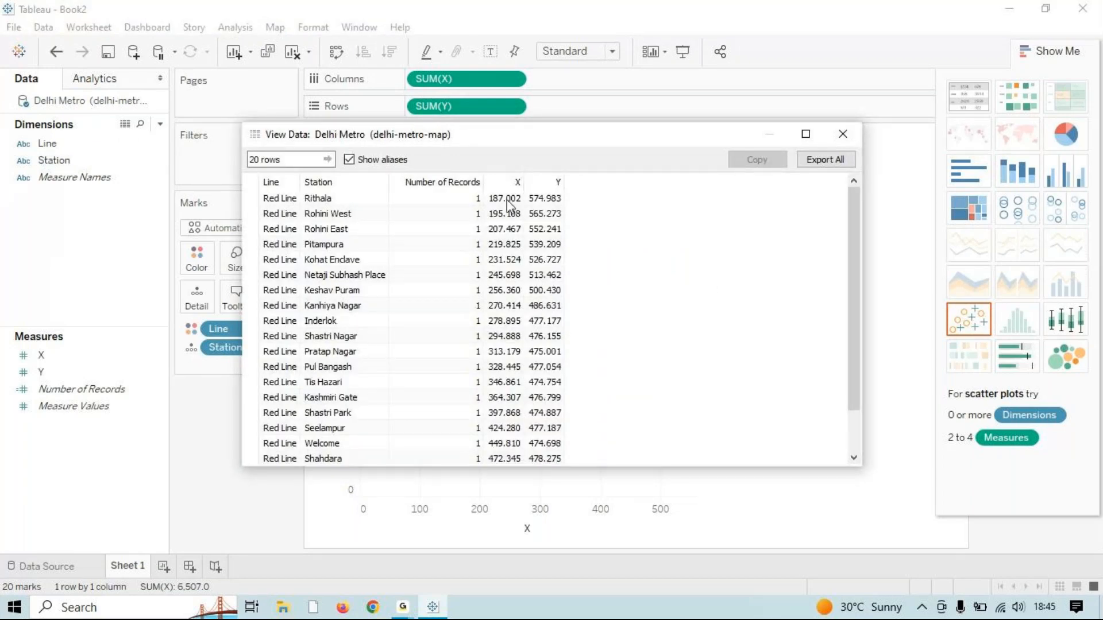
{"action": "scroll", "coordinate": [500, 260], "scroll_direction": "down", "scroll_amount": 1}
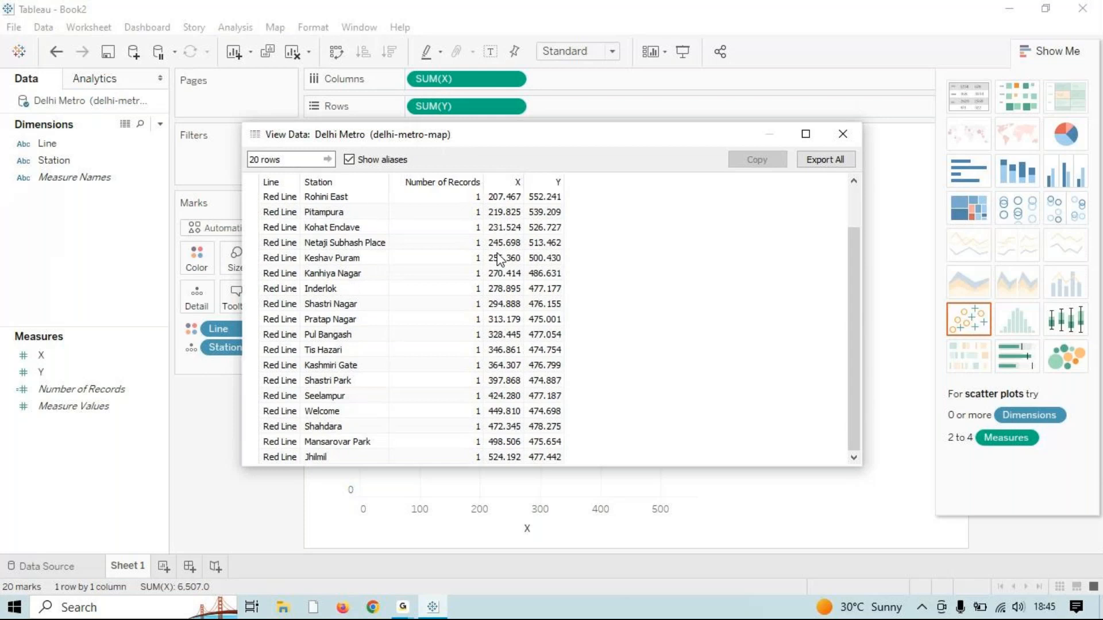
{"action": "scroll", "coordinate": [515, 354], "scroll_direction": "up", "scroll_amount": 1}
{"action": "scroll", "coordinate": [516, 353], "scroll_direction": "down", "scroll_amount": 1}
{"action": "left_click", "coordinate": [842, 134]}
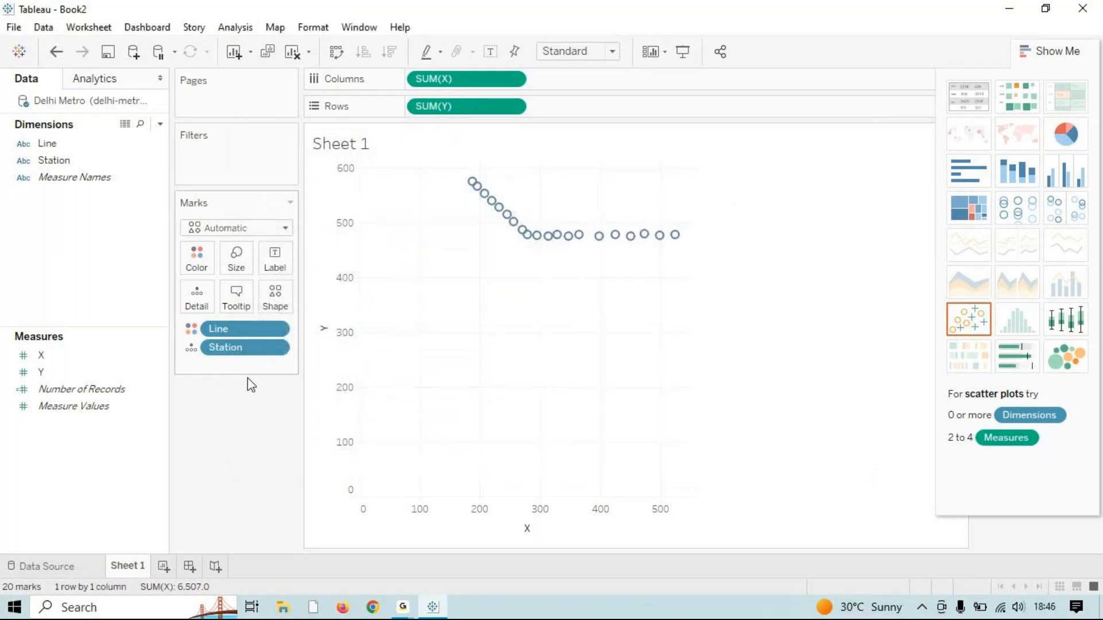
{"action": "mouse_move", "coordinate": [468, 186]}
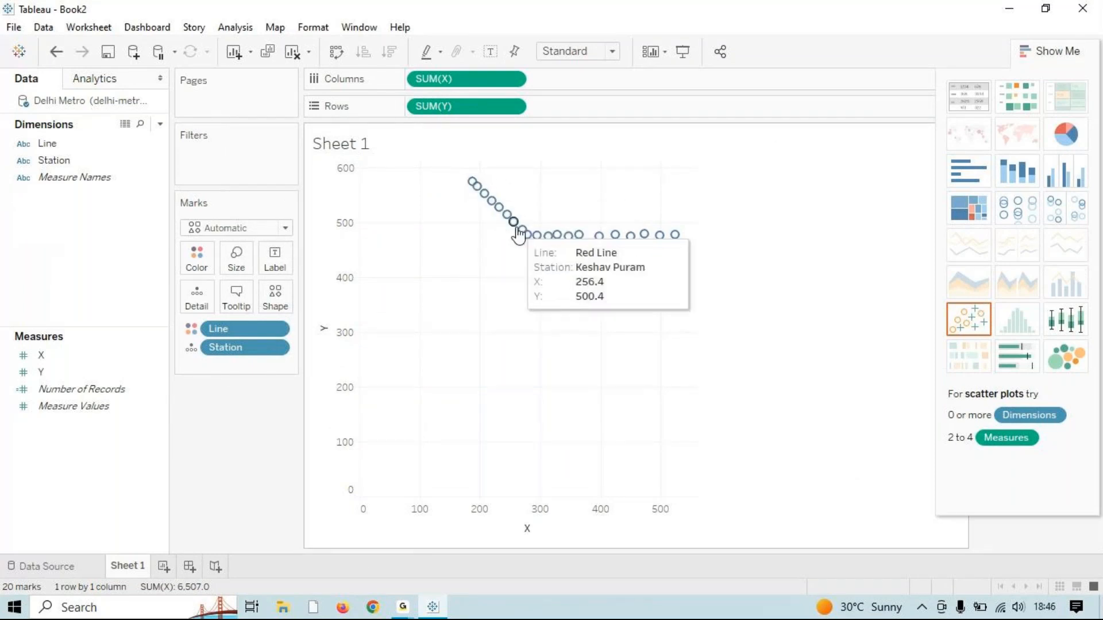
{"action": "key", "text": "super+e"}
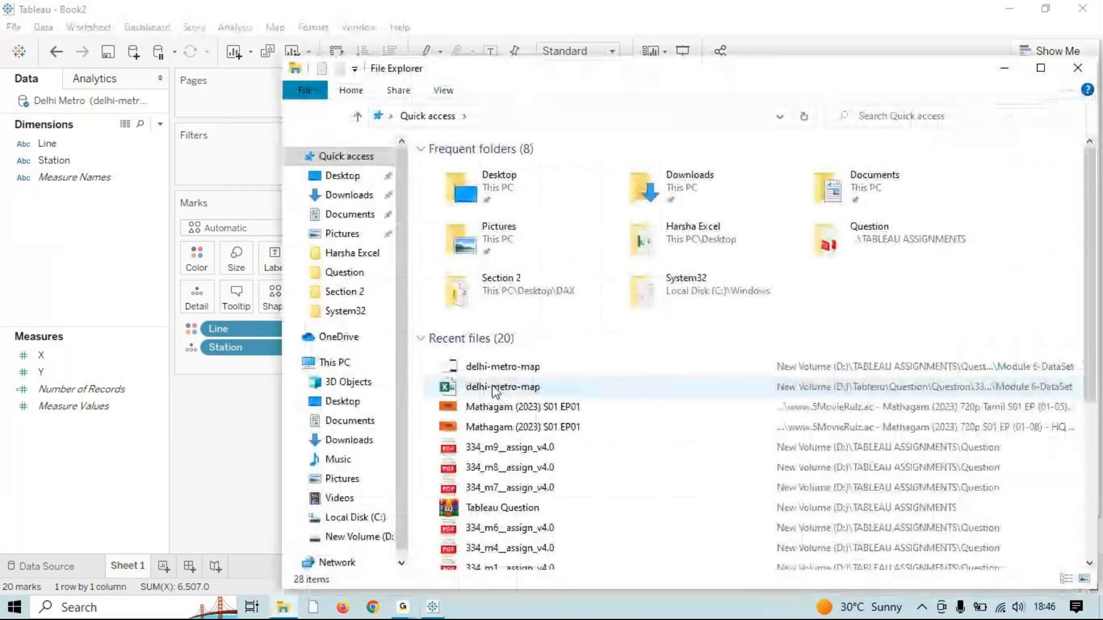
Step: Reopen the delhi-metro-map JPG from Recent files, then close the viewer and File Explorer
{"action": "double_click", "coordinate": [498, 367]}
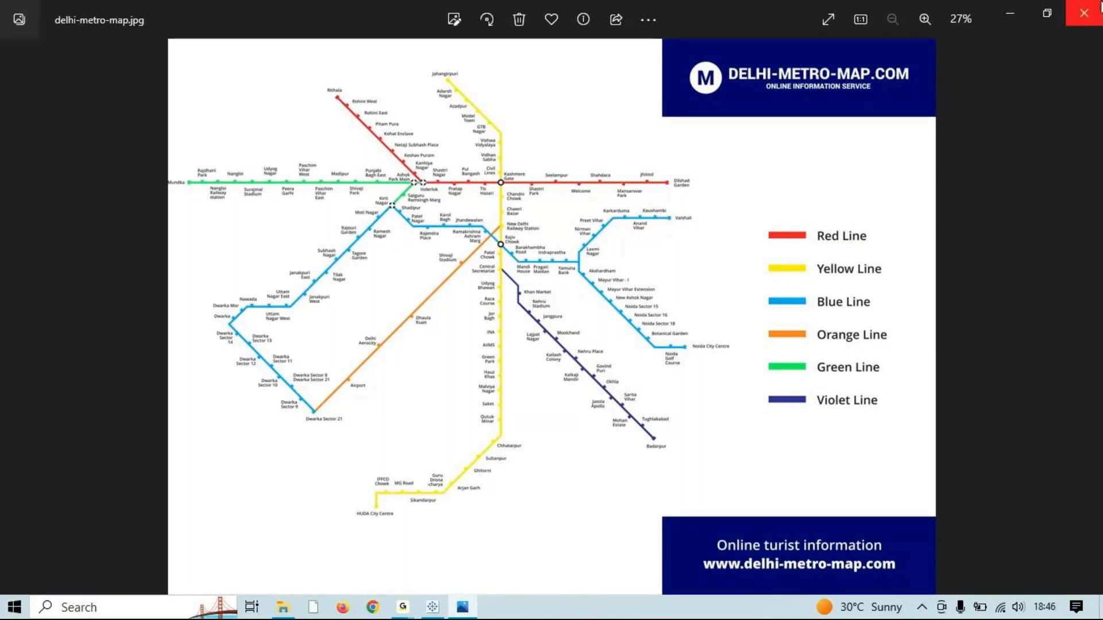
{"action": "left_click", "coordinate": [1100, 8]}
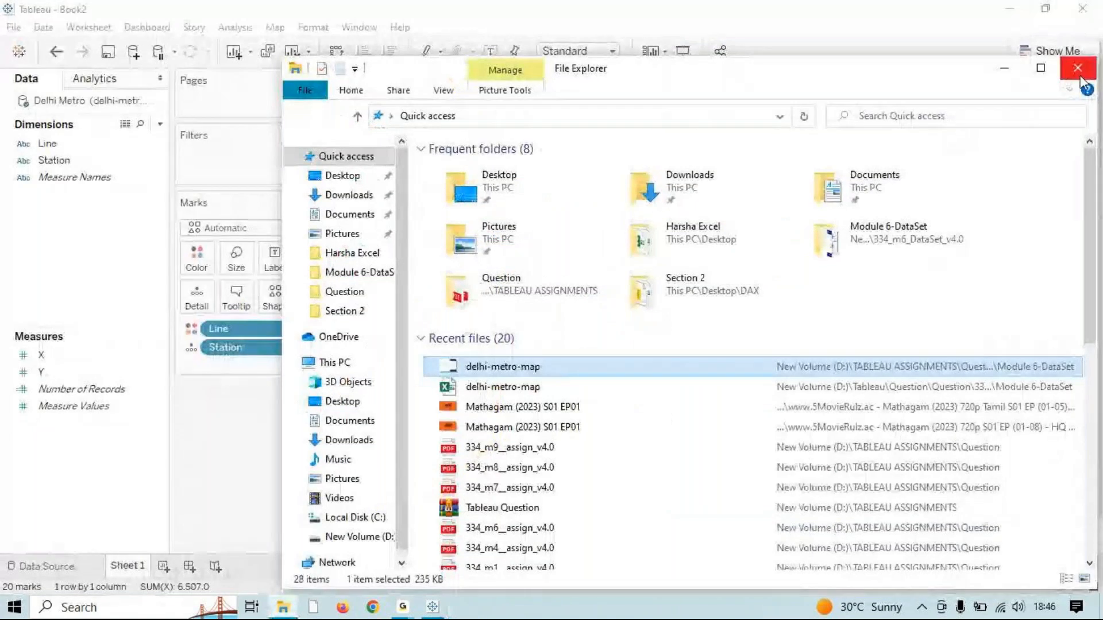
{"action": "left_click", "coordinate": [1080, 43]}
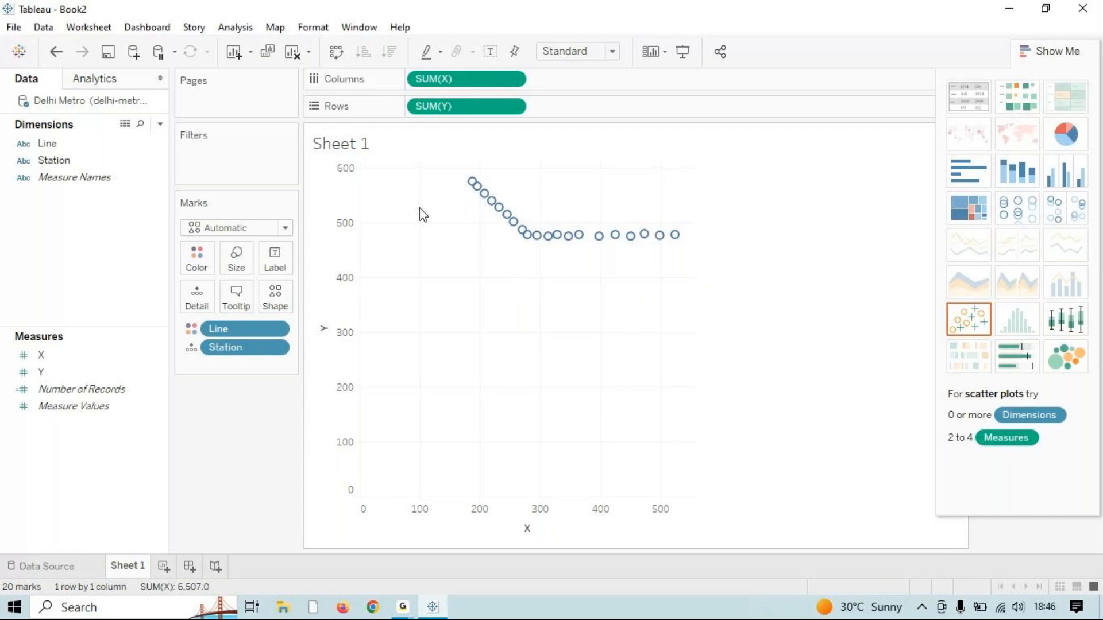
Step: Start adding a Sheet 1 background image through Map > Background Images and browse to drive D
{"action": "left_click", "coordinate": [243, 32]}
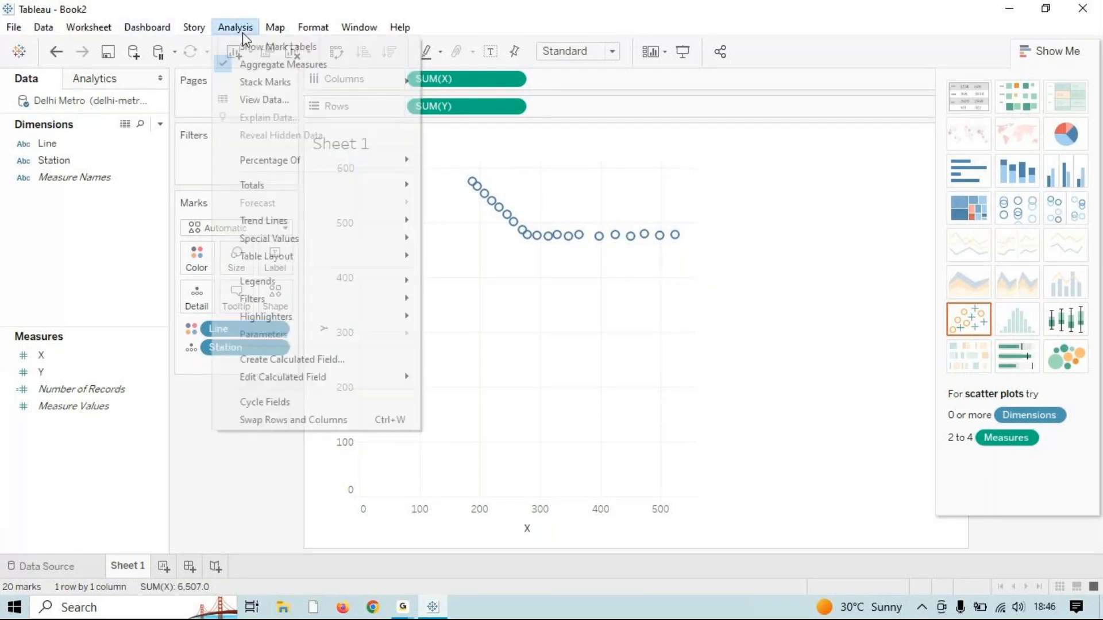
{"action": "left_click", "coordinate": [274, 28]}
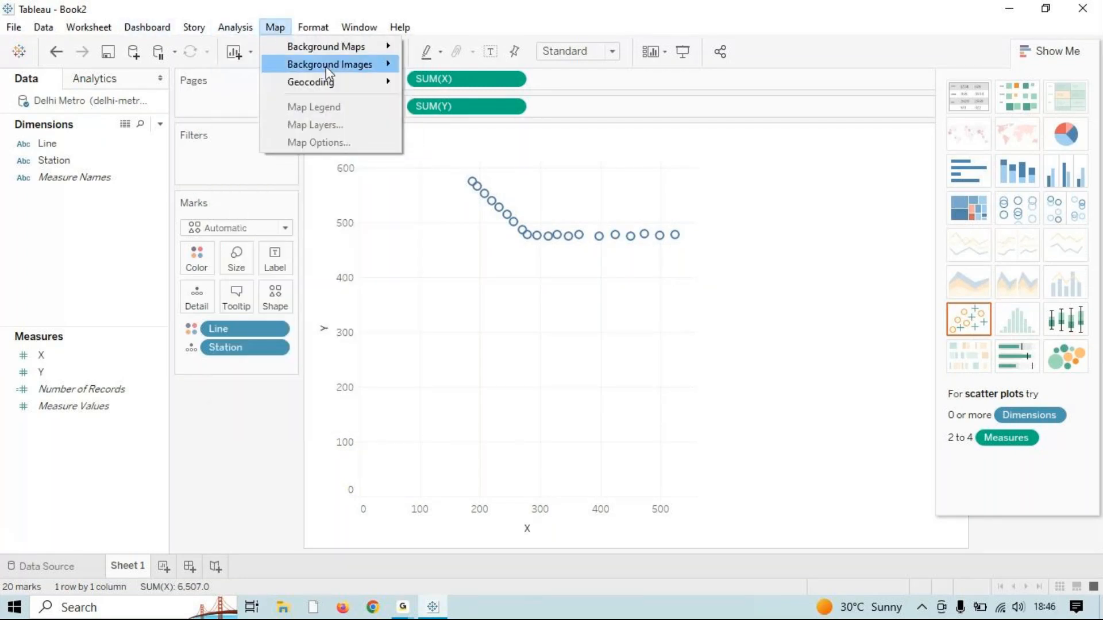
{"action": "mouse_move", "coordinate": [326, 66]}
{"action": "left_click", "coordinate": [448, 65]}
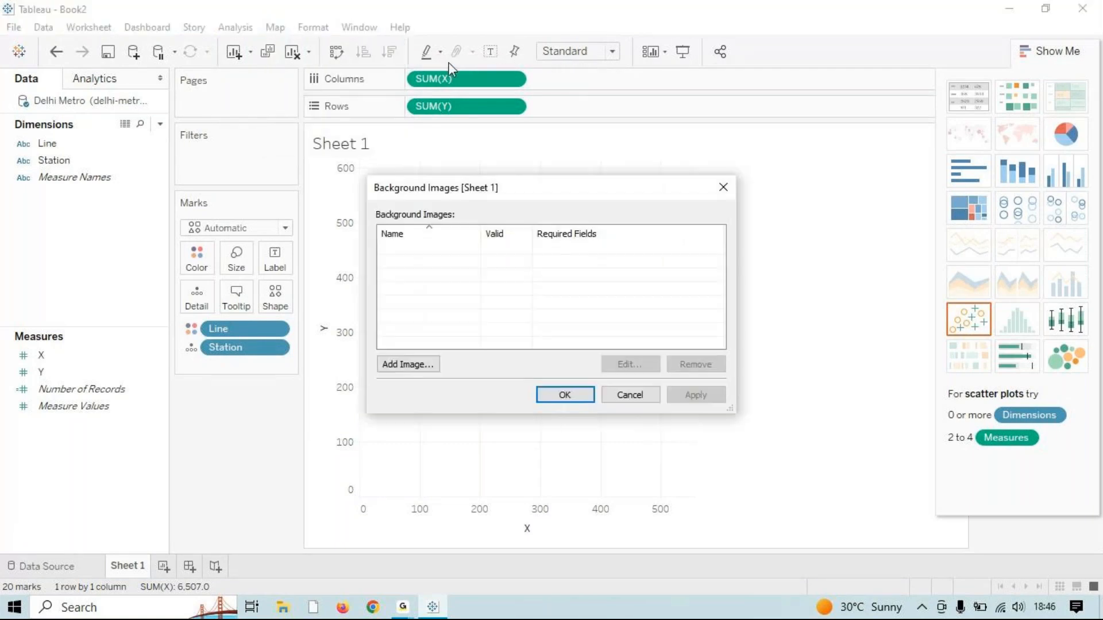
{"action": "left_click", "coordinate": [395, 366]}
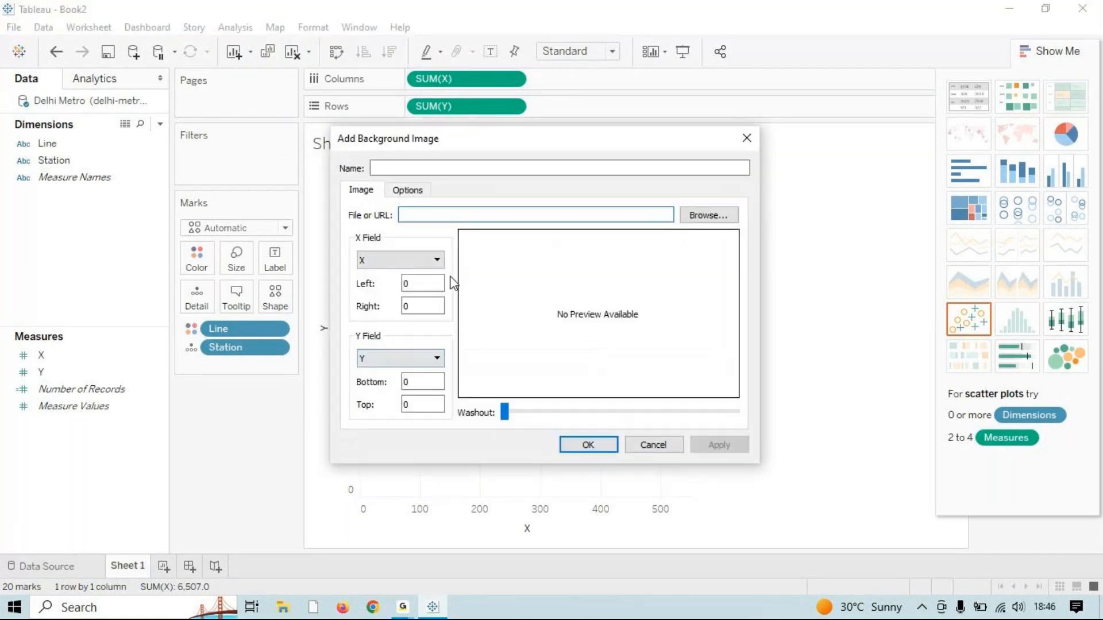
{"action": "left_click", "coordinate": [505, 168]}
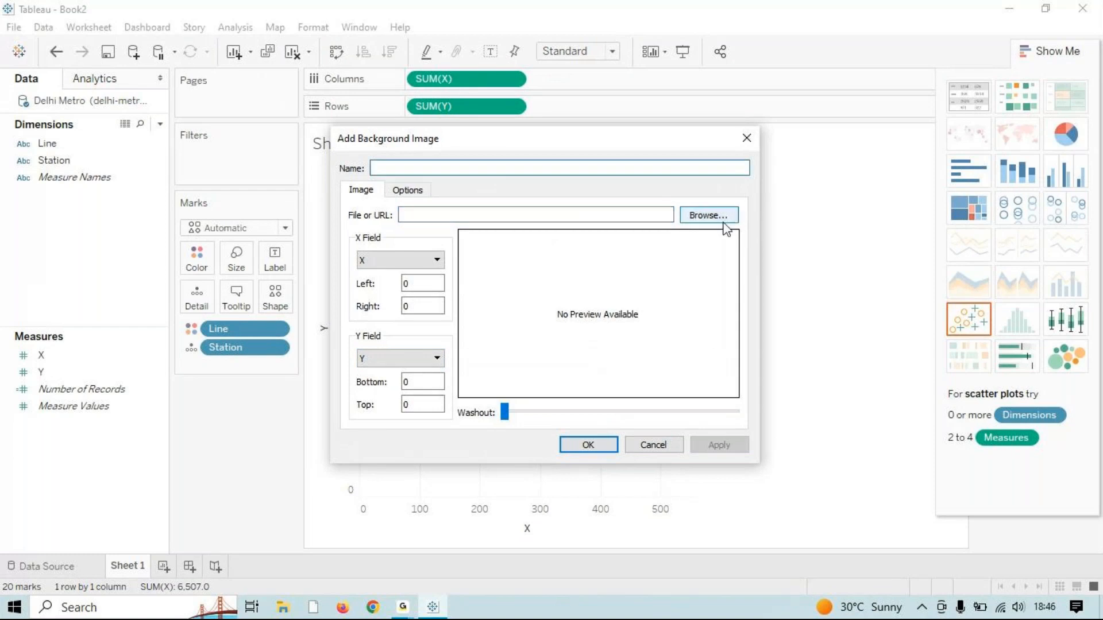
{"action": "left_click", "coordinate": [723, 222]}
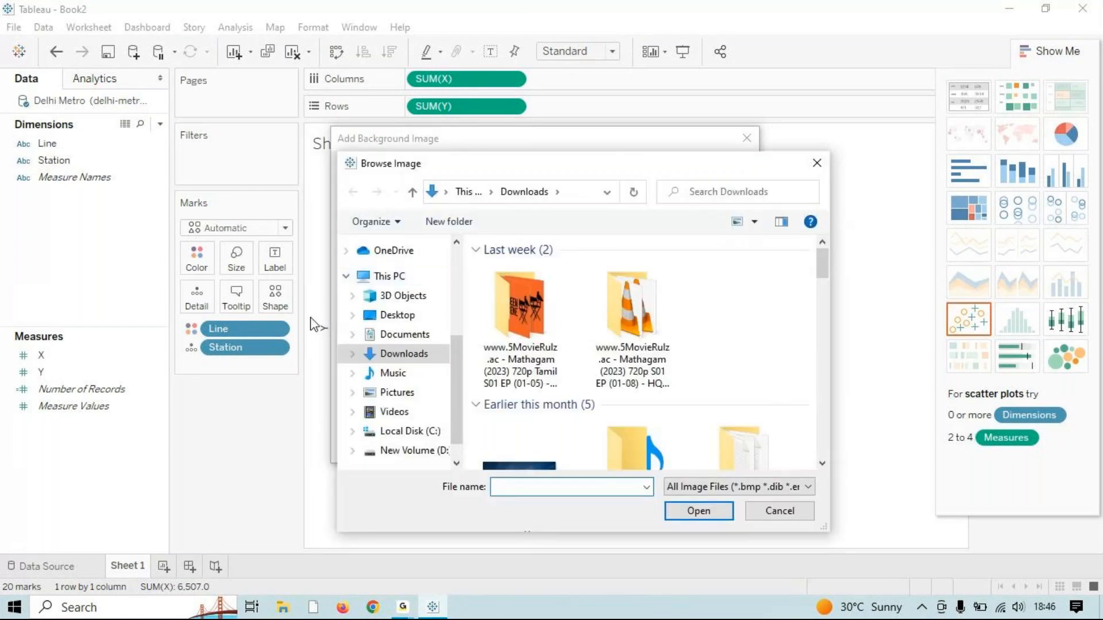
{"action": "scroll", "coordinate": [439, 421], "scroll_direction": "down", "scroll_amount": 1}
{"action": "left_click", "coordinate": [431, 425]}
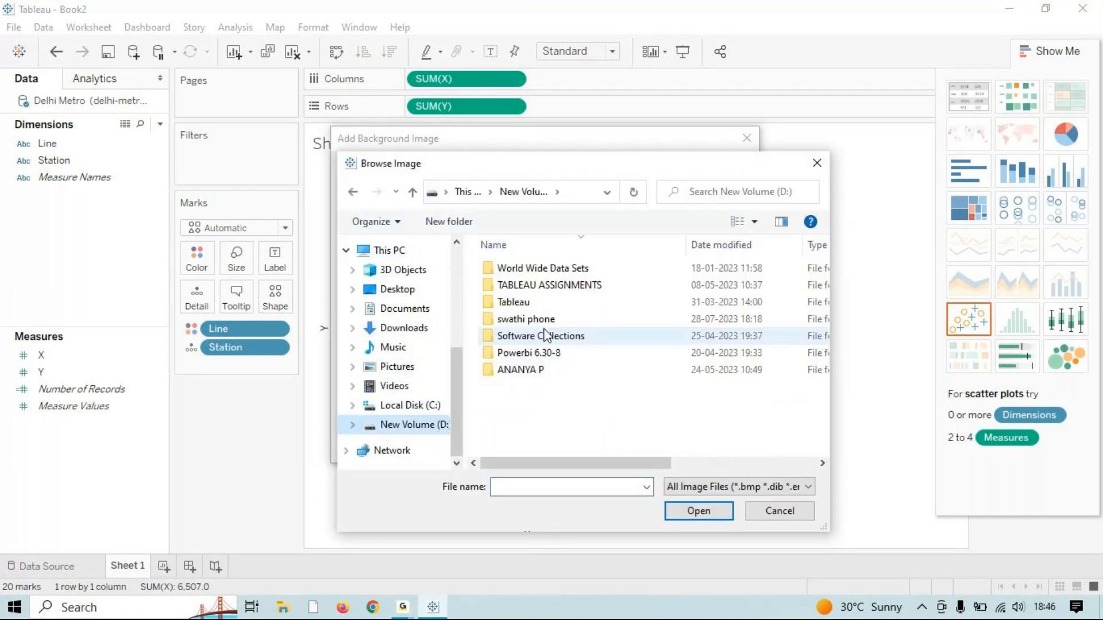
Step: Load delhi-metro-map.jpg from the Module 6-DataSet folder as the image
{"action": "double_click", "coordinate": [575, 288]}
{"action": "double_click", "coordinate": [532, 264]}
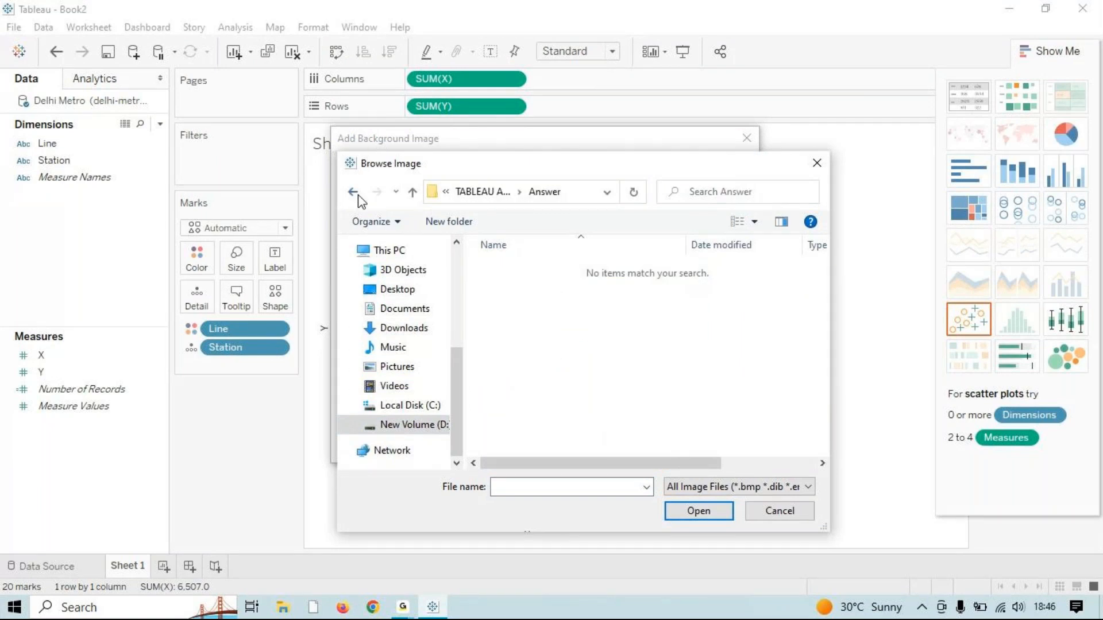
{"action": "left_click", "coordinate": [354, 191]}
{"action": "double_click", "coordinate": [546, 285]}
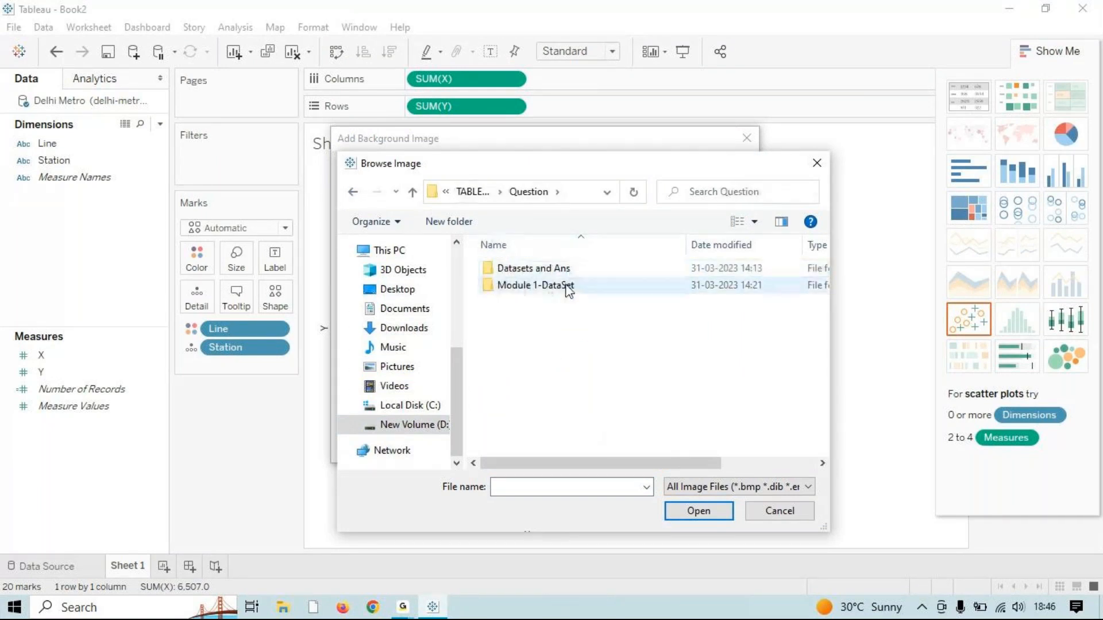
{"action": "double_click", "coordinate": [565, 273]}
{"action": "double_click", "coordinate": [531, 287]}
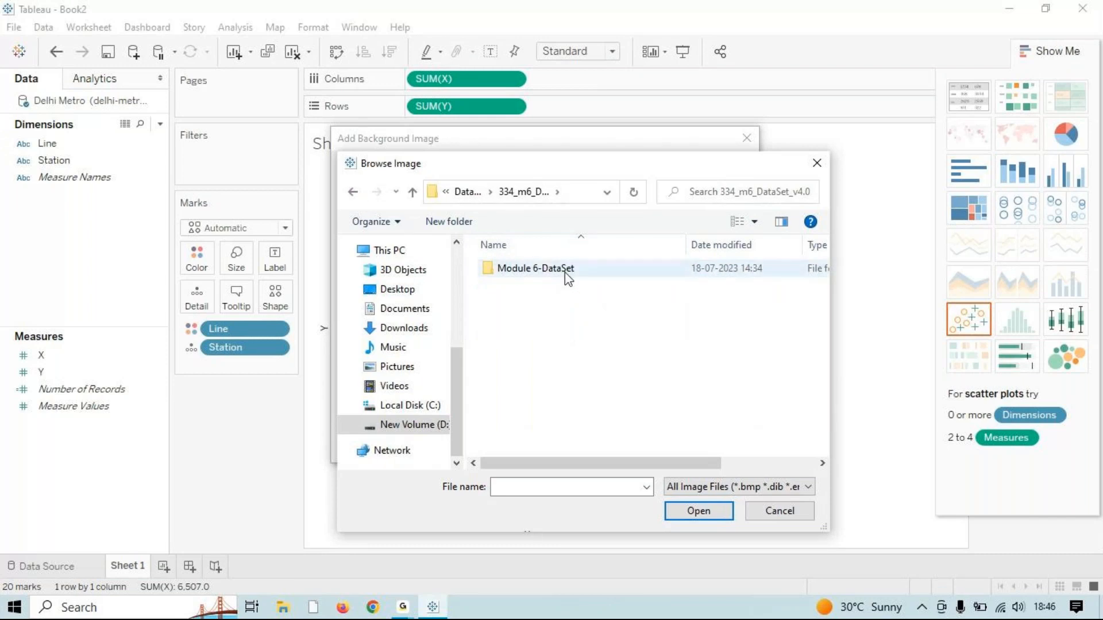
{"action": "double_click", "coordinate": [564, 273]}
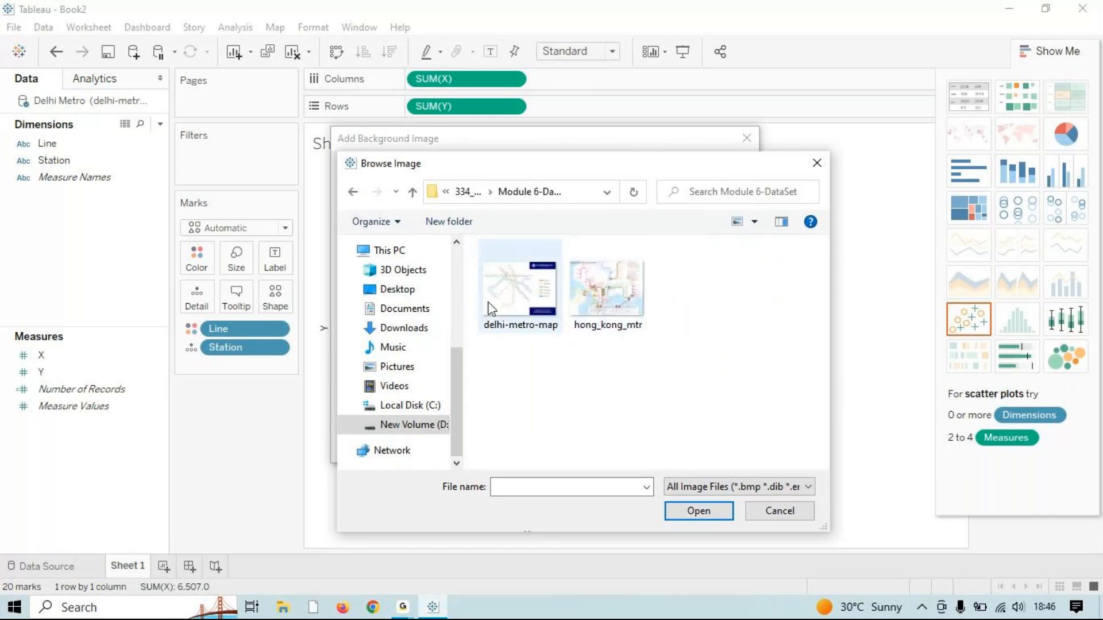
{"action": "left_click", "coordinate": [528, 322]}
{"action": "left_click", "coordinate": [704, 517]}
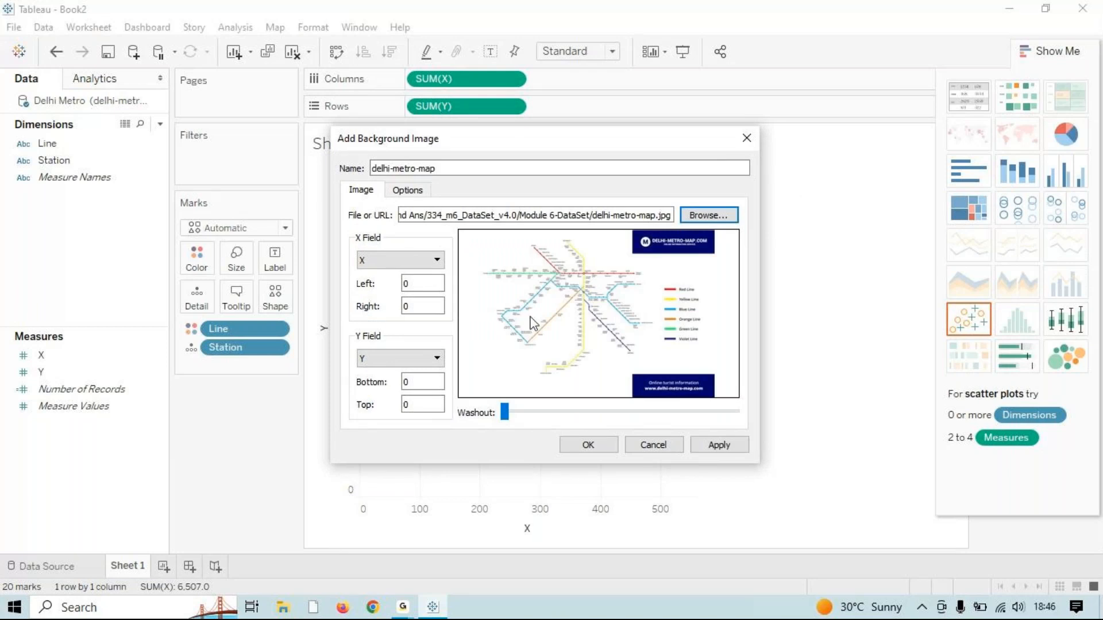
Step: Set the image's X range to 0–840 and Y range to 0–623, then apply and close
{"action": "left_click", "coordinate": [717, 445]}
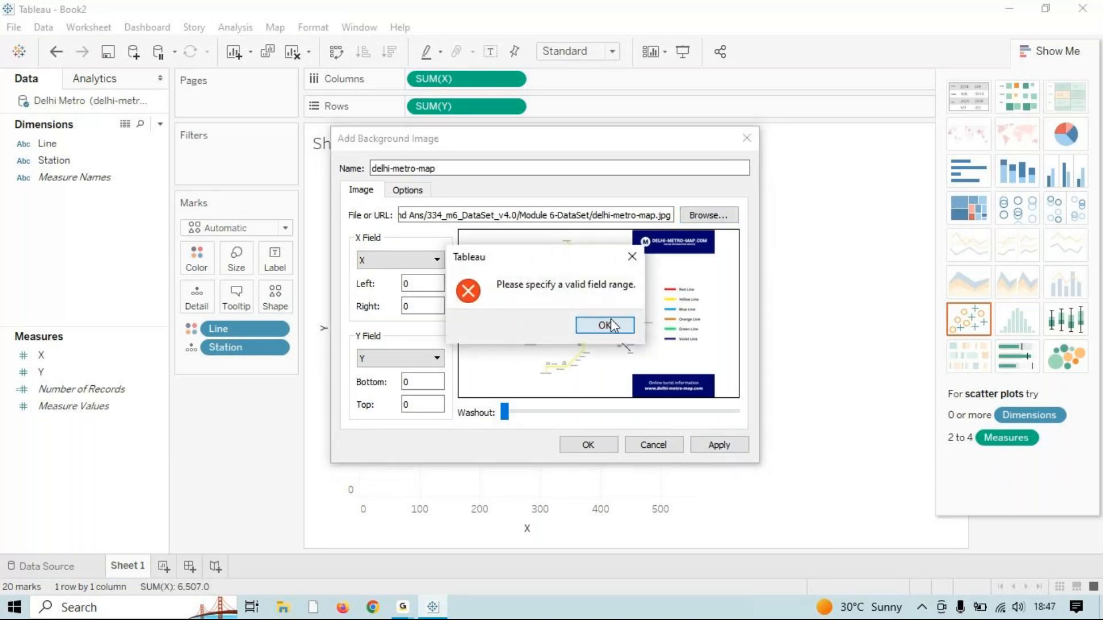
{"action": "left_click", "coordinate": [608, 322]}
{"action": "left_click", "coordinate": [428, 306]}
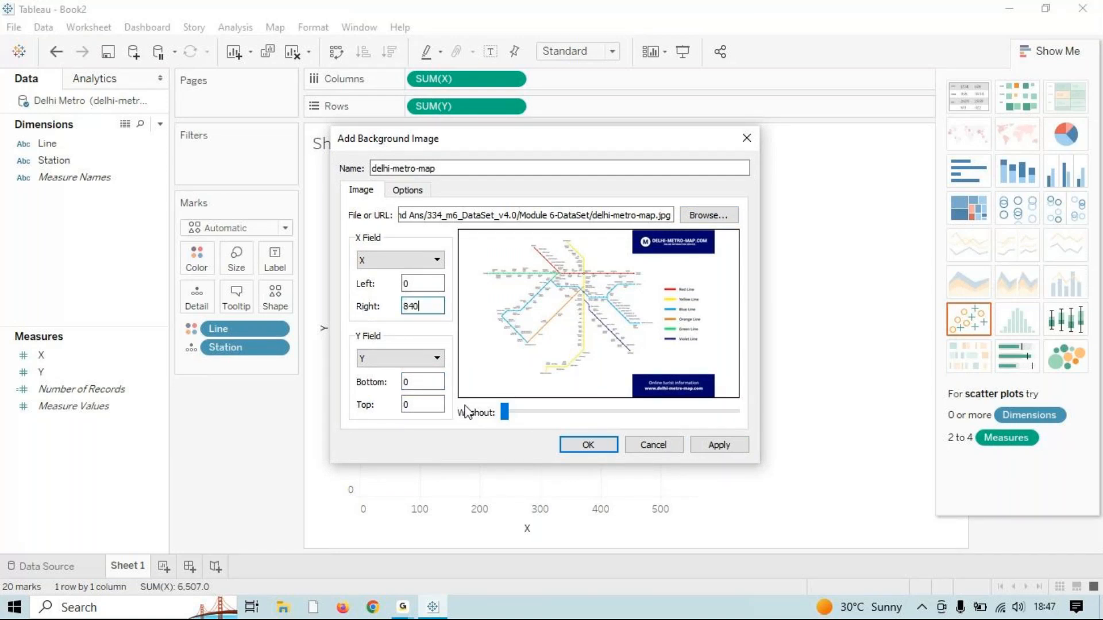
{"action": "left_click", "coordinate": [412, 405]}
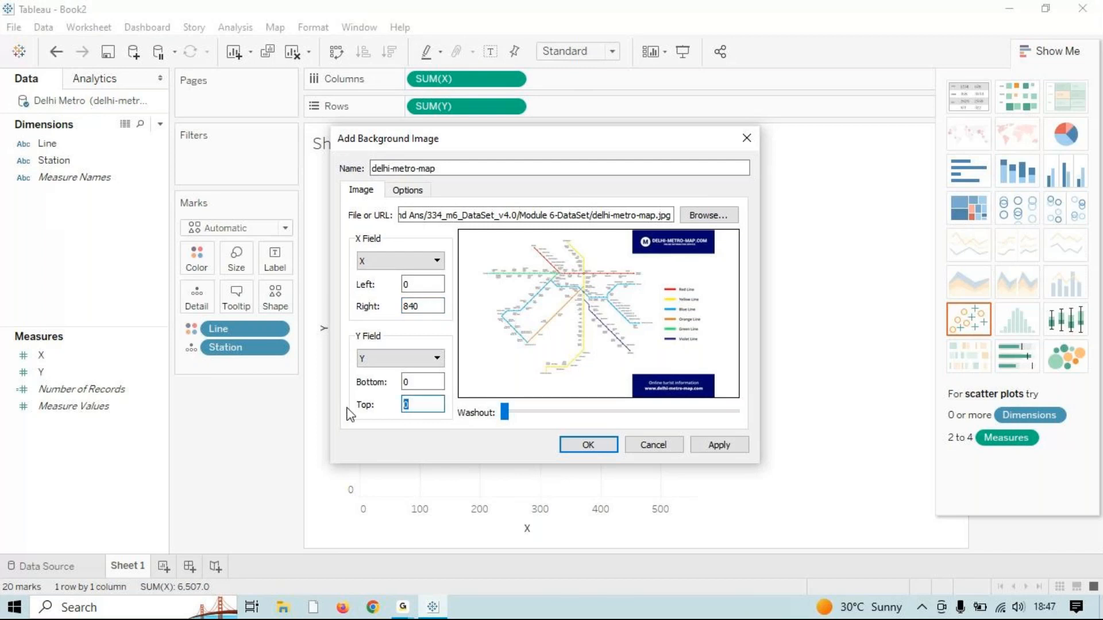
{"action": "type", "text": "623"}
{"action": "left_click", "coordinate": [721, 445]}
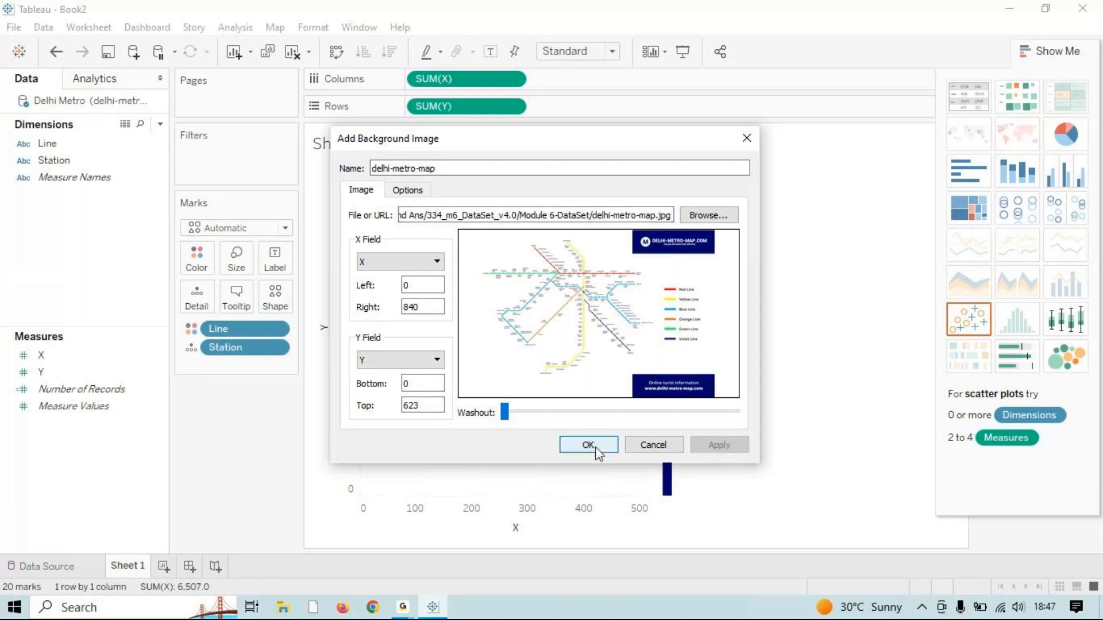
{"action": "left_click", "coordinate": [589, 444]}
{"action": "left_click_drag", "start_coordinate": [515, 186], "coordinate": [355, 261]}
{"action": "left_click", "coordinate": [417, 468]}
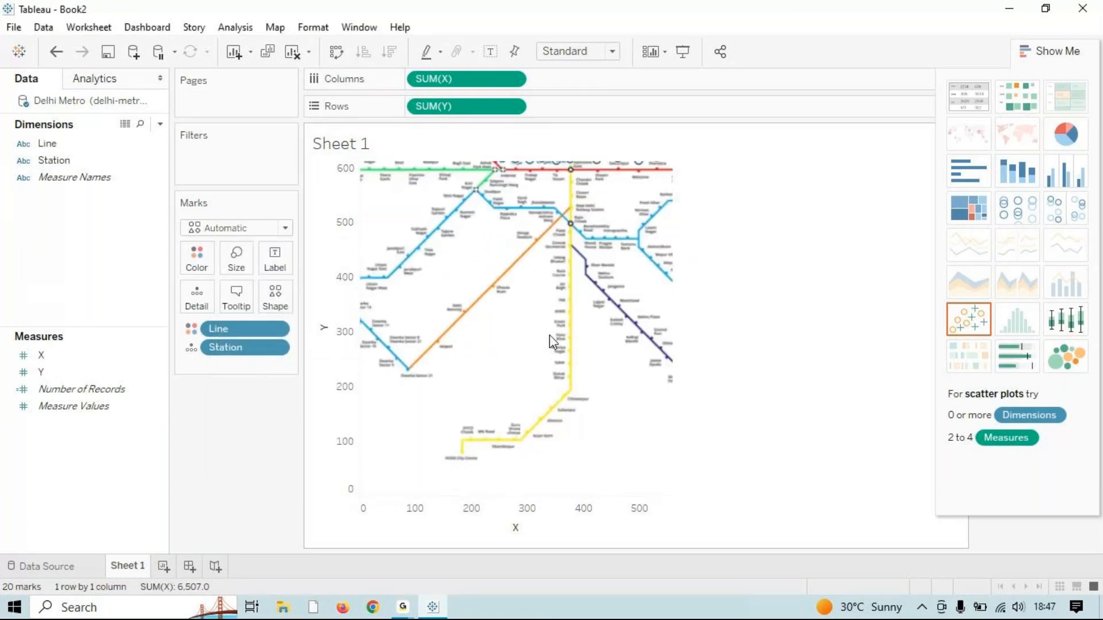
Step: Fit the sheet to Entire View and hide Show Me to reveal the Line legend
{"action": "left_click", "coordinate": [613, 52]}
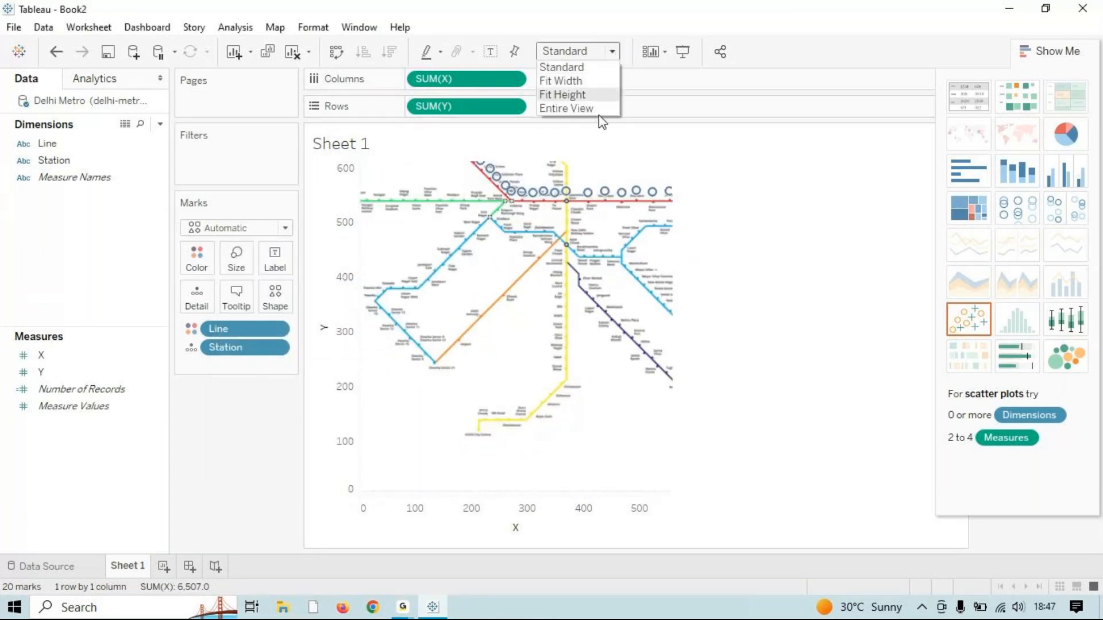
{"action": "left_click", "coordinate": [598, 114]}
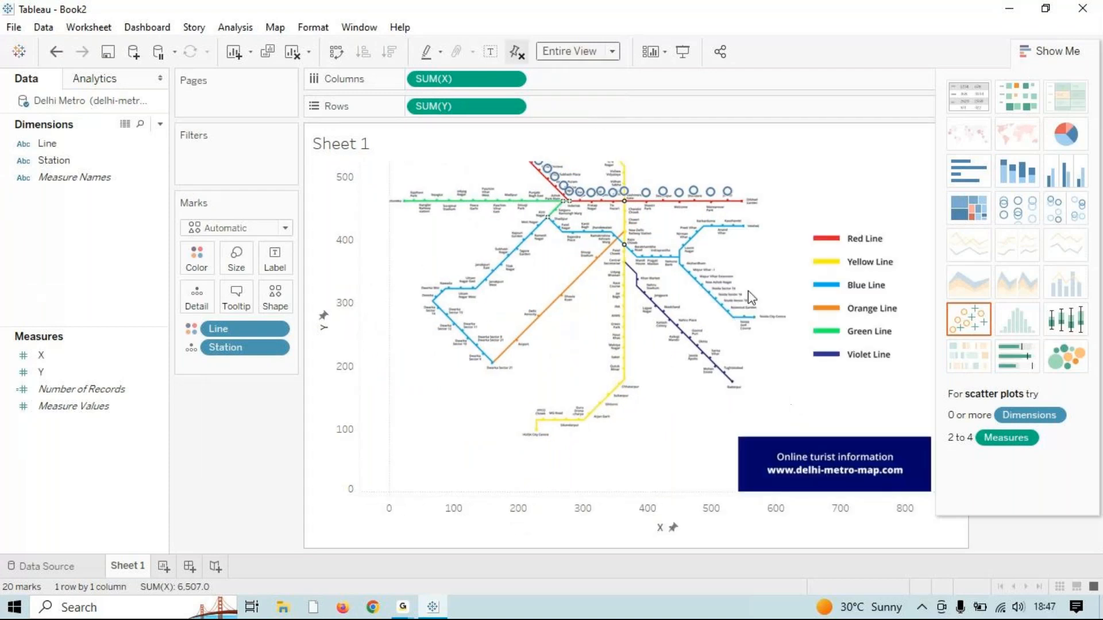
{"action": "mouse_move", "coordinate": [546, 180]}
{"action": "left_click", "coordinate": [1069, 58]}
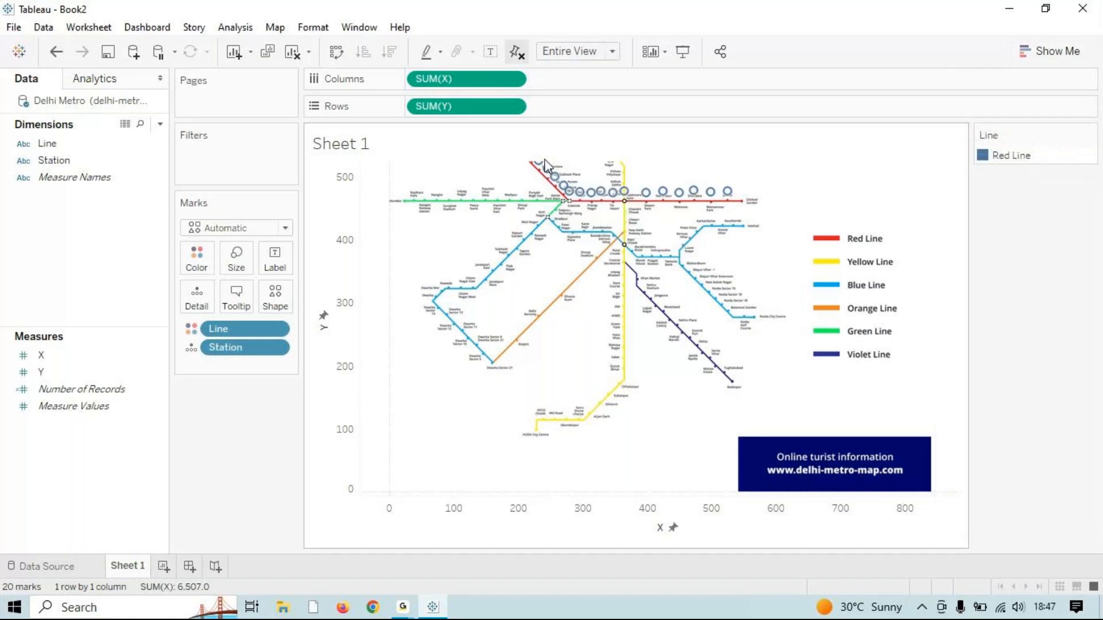
{"action": "mouse_move", "coordinate": [557, 182]}
Step: Clear the sheet and rebuild it with X on Columns, Y on Rows and Line on Color
{"action": "left_click", "coordinate": [294, 61]}
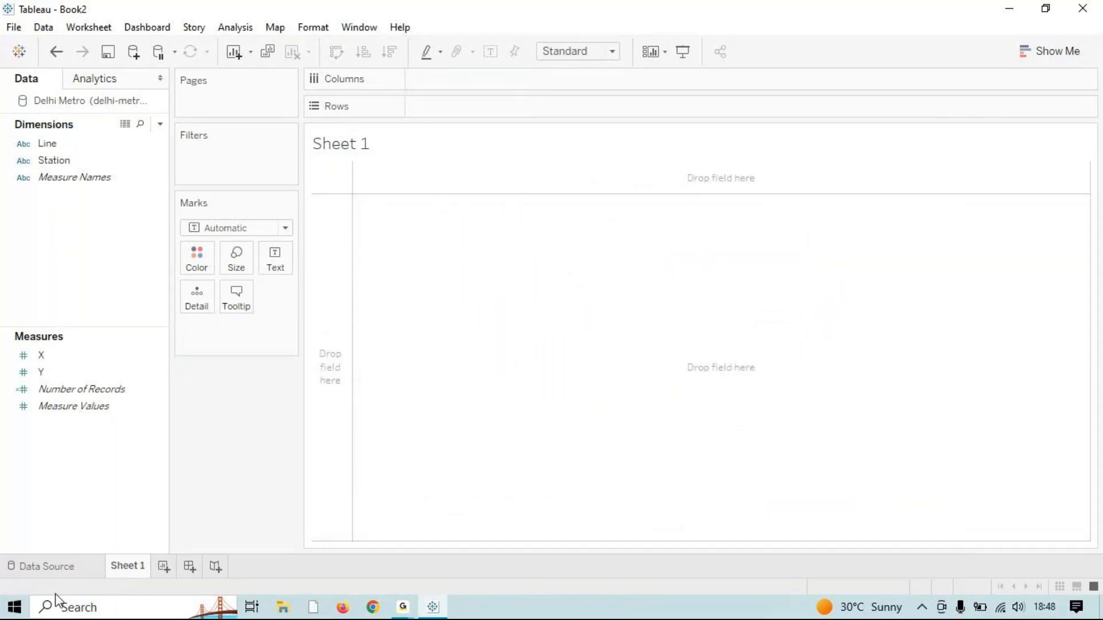
{"action": "left_click", "coordinate": [57, 567]}
{"action": "left_click", "coordinate": [124, 568]}
{"action": "left_click_drag", "start_coordinate": [41, 355], "coordinate": [546, 83]}
{"action": "left_click", "coordinate": [109, 390]}
{"action": "left_click", "coordinate": [80, 372]}
{"action": "left_click_drag", "start_coordinate": [79, 370], "coordinate": [513, 108]}
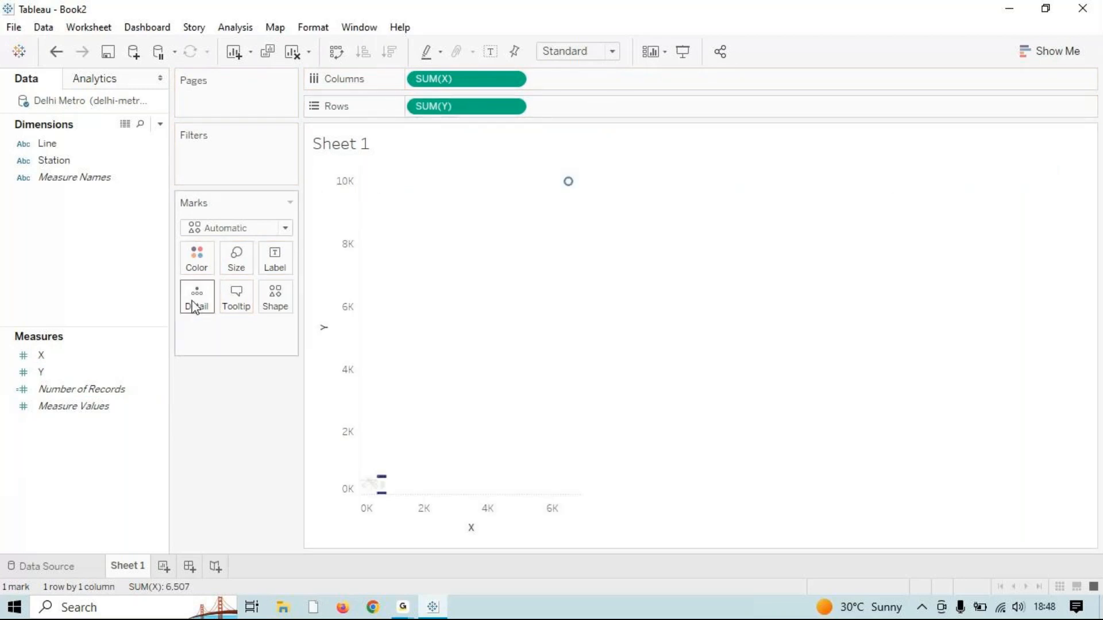
{"action": "left_click_drag", "start_coordinate": [48, 144], "coordinate": [201, 304]}
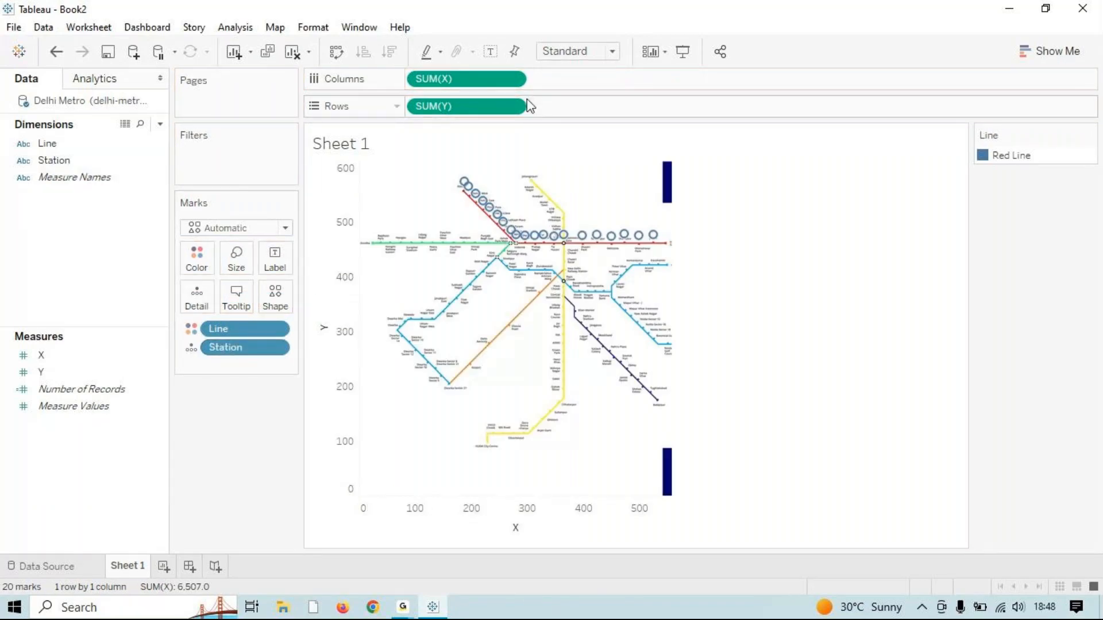
Step: Remove the delhi-metro-map background image from the sheet
{"action": "left_click", "coordinate": [280, 33]}
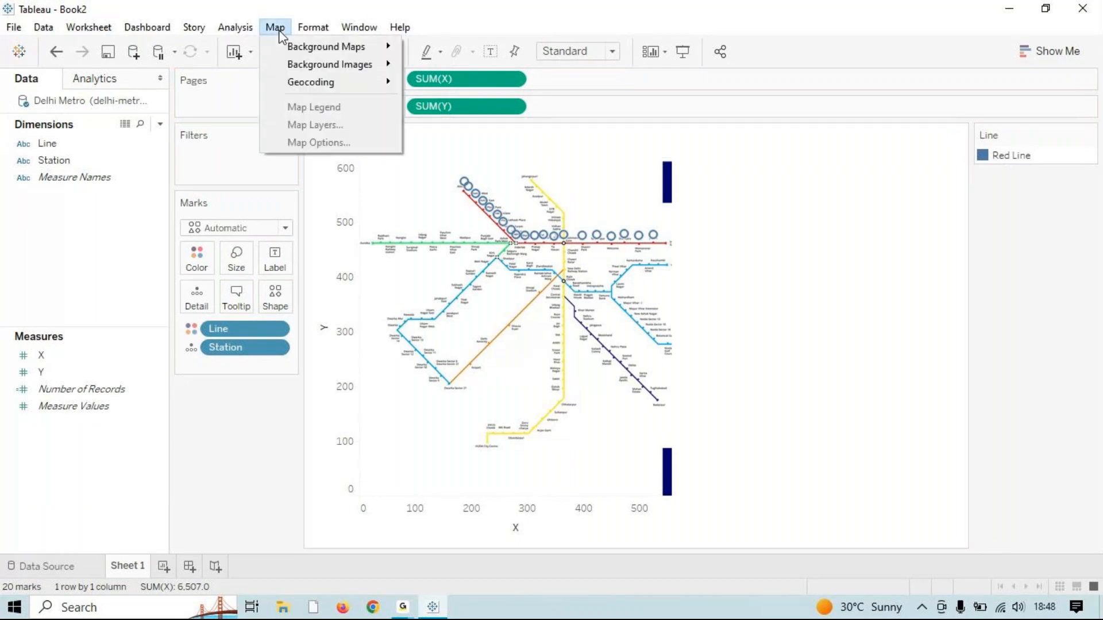
{"action": "mouse_move", "coordinate": [322, 66]}
{"action": "left_click", "coordinate": [469, 65]}
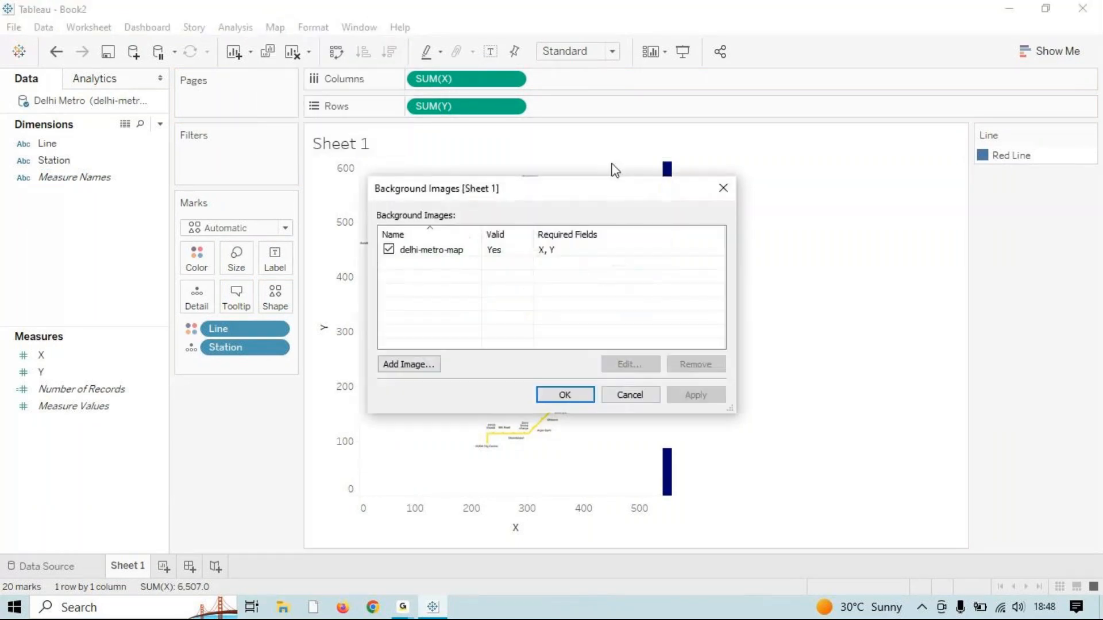
{"action": "left_click", "coordinate": [463, 253]}
{"action": "left_click", "coordinate": [695, 364]}
{"action": "left_click", "coordinate": [565, 395]}
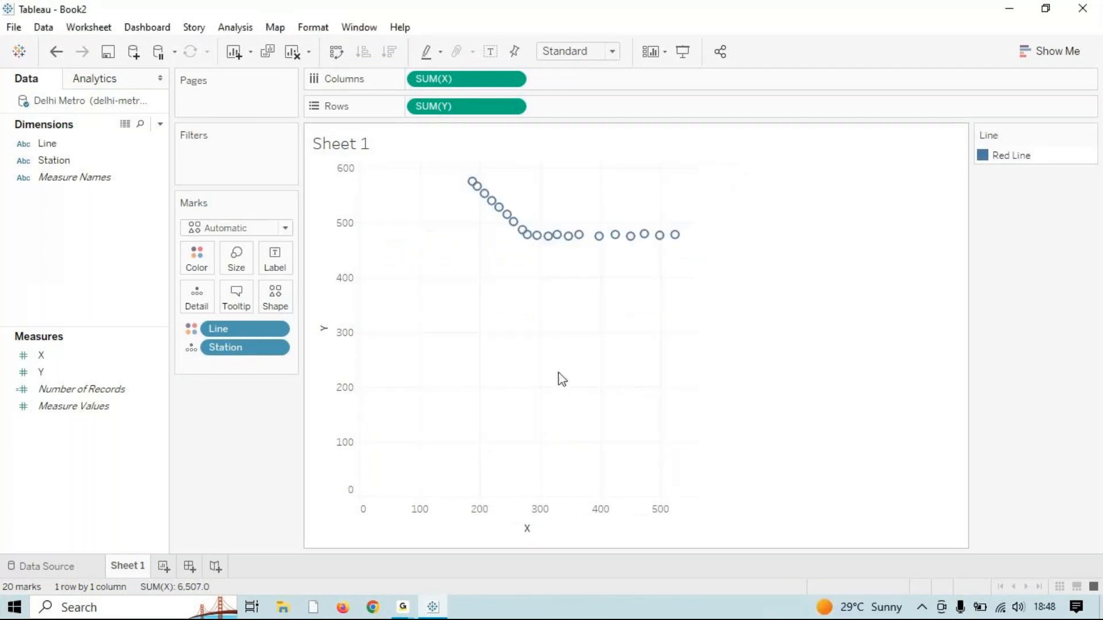
Step: Add delhi-metro-map again as the sheet's background image
{"action": "left_click", "coordinate": [280, 31]}
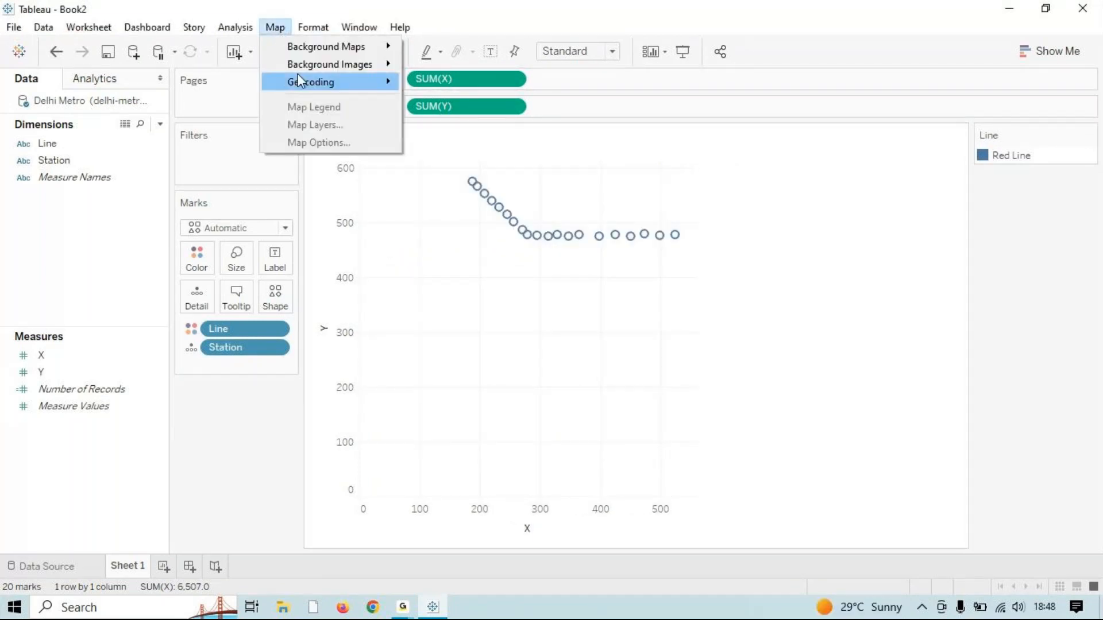
{"action": "mouse_move", "coordinate": [321, 65]}
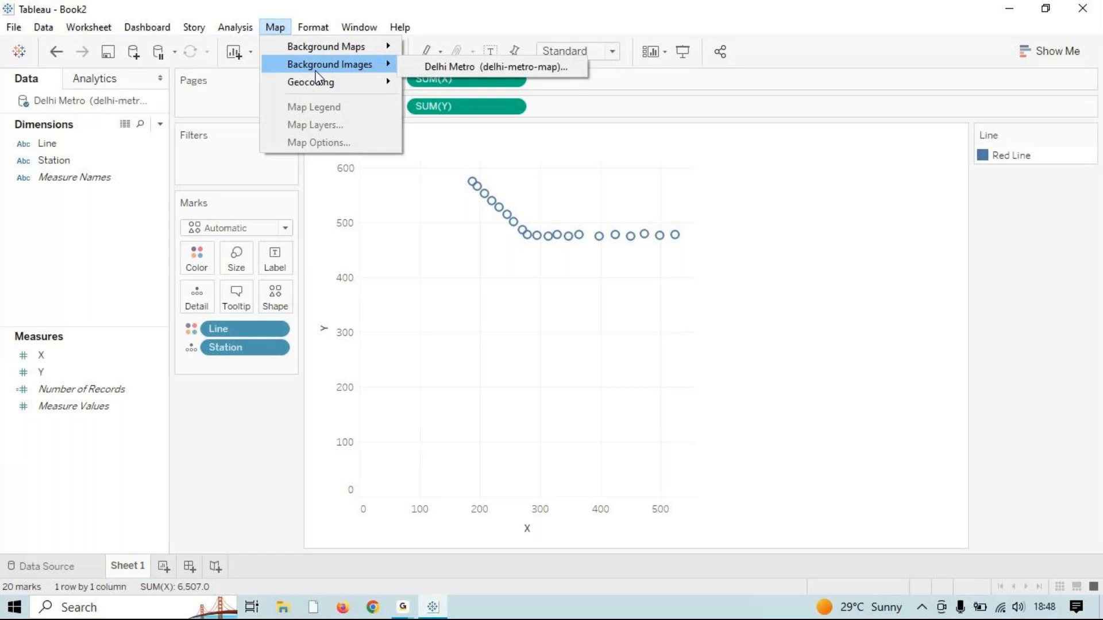
{"action": "left_click", "coordinate": [502, 70]}
{"action": "left_click", "coordinate": [407, 365]}
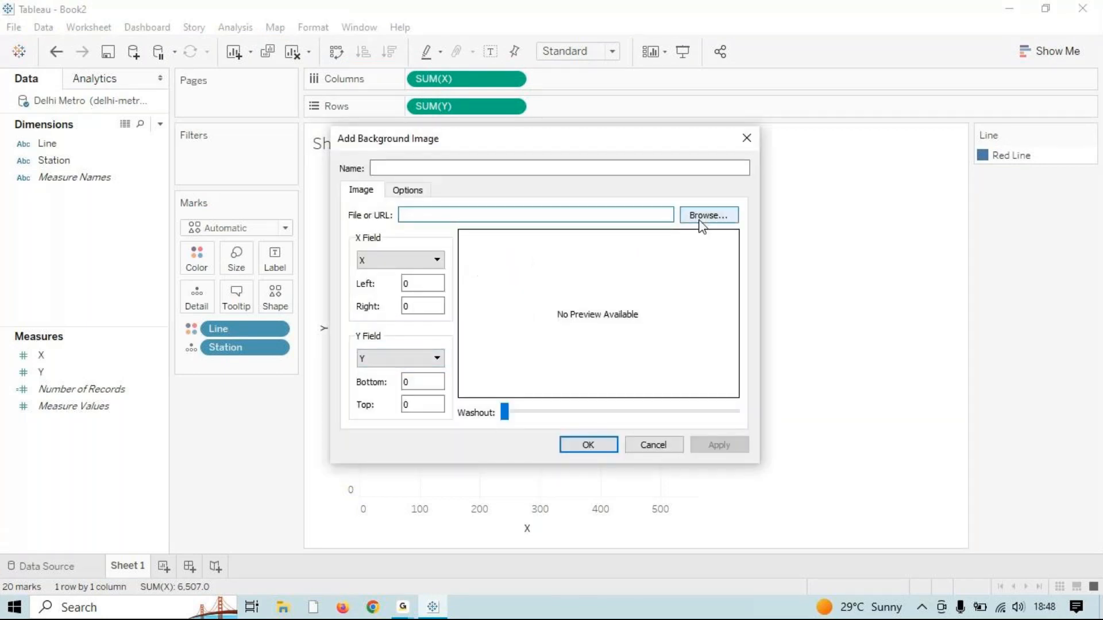
{"action": "left_click", "coordinate": [700, 220]}
{"action": "left_click", "coordinate": [510, 299]}
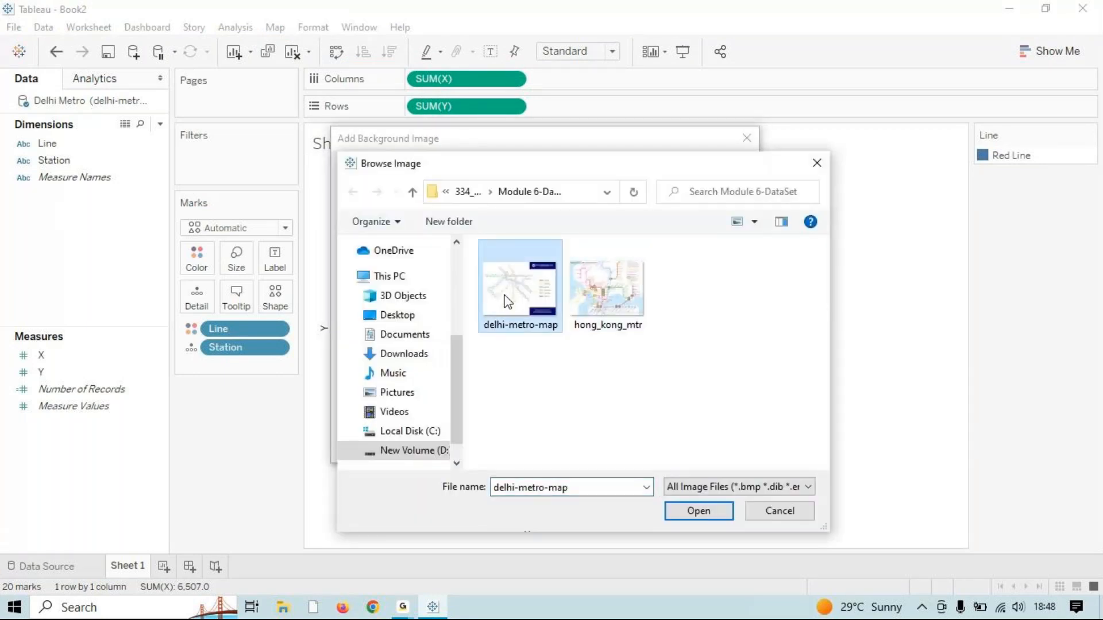
{"action": "left_click", "coordinate": [698, 511]}
Step: Set the image's X right to 840 and Y top to 623, then apply and confirm
{"action": "left_click", "coordinate": [425, 304]}
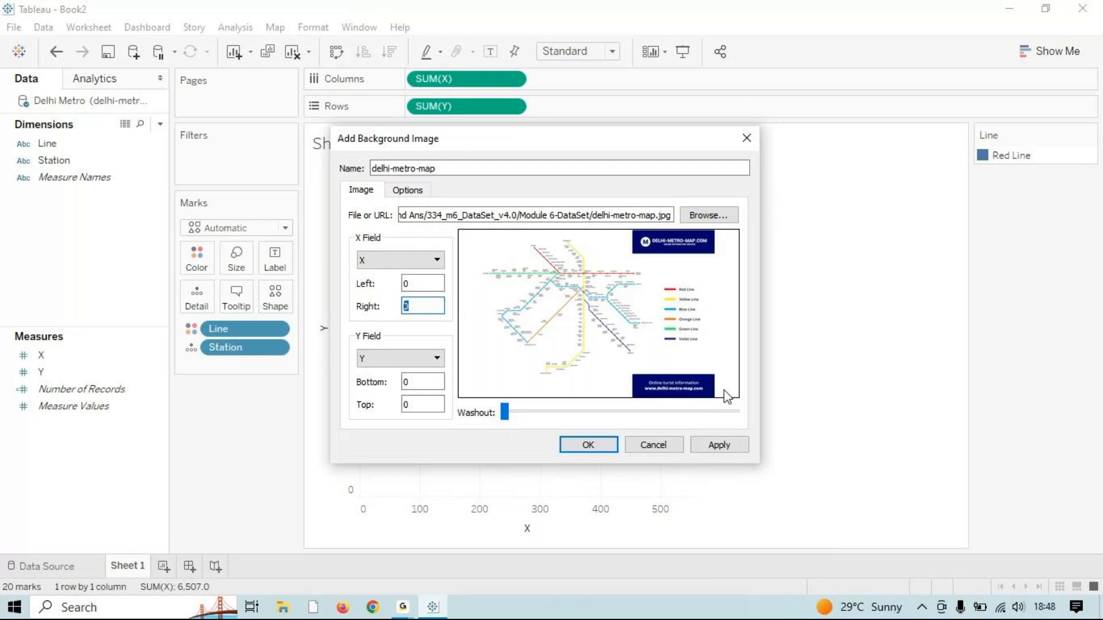
{"action": "left_click", "coordinate": [428, 406]}
{"action": "type", "text": "623"}
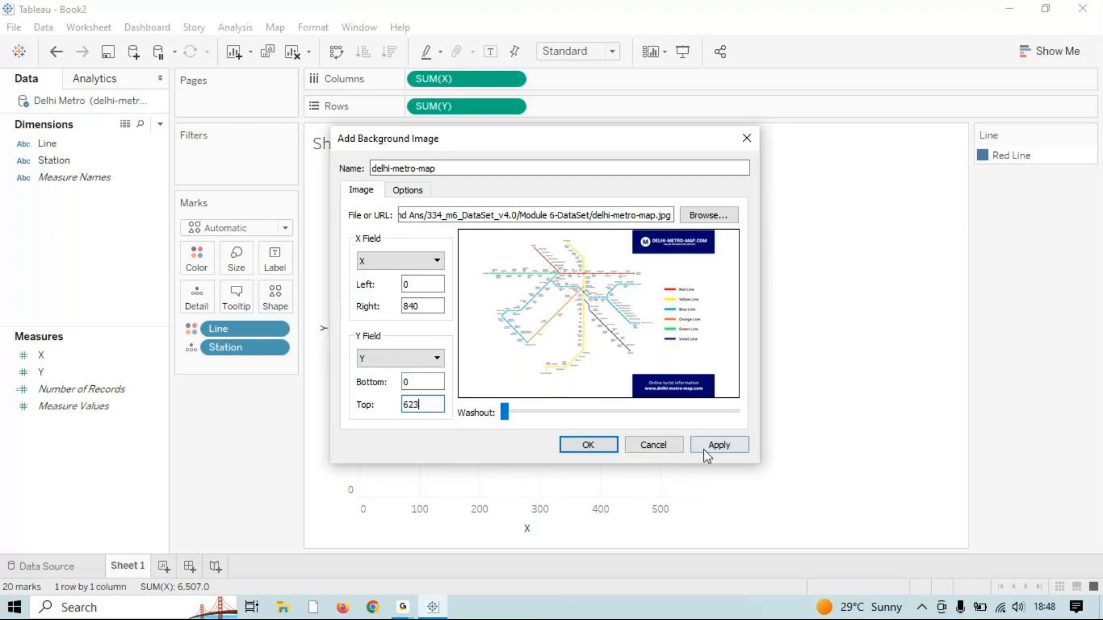
{"action": "left_click", "coordinate": [716, 446]}
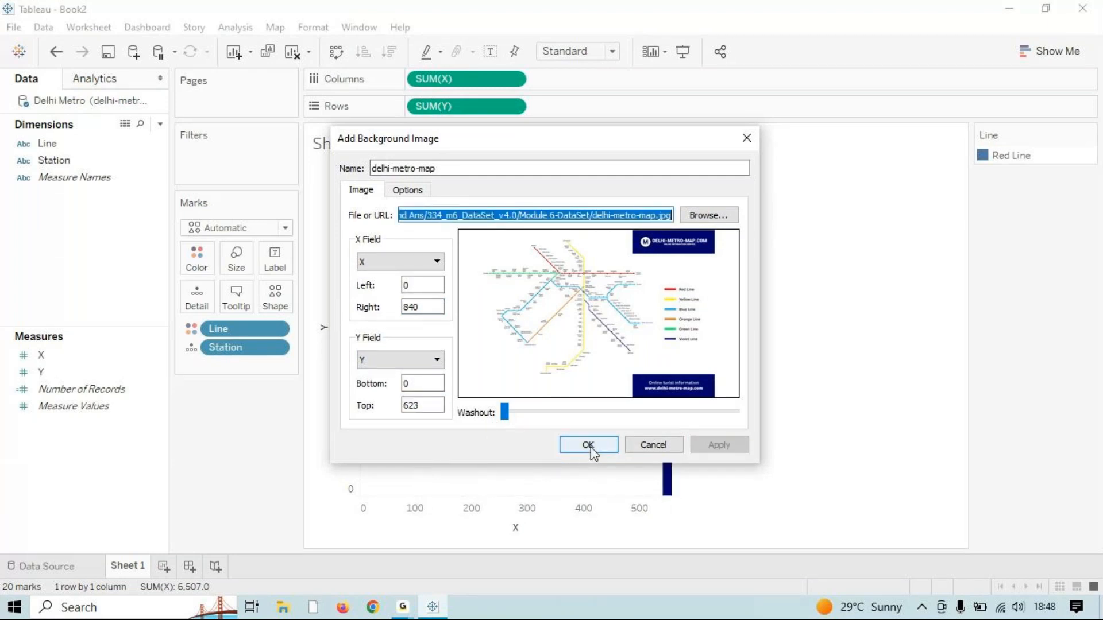
{"action": "left_click", "coordinate": [591, 447]}
{"action": "left_click", "coordinate": [548, 397]}
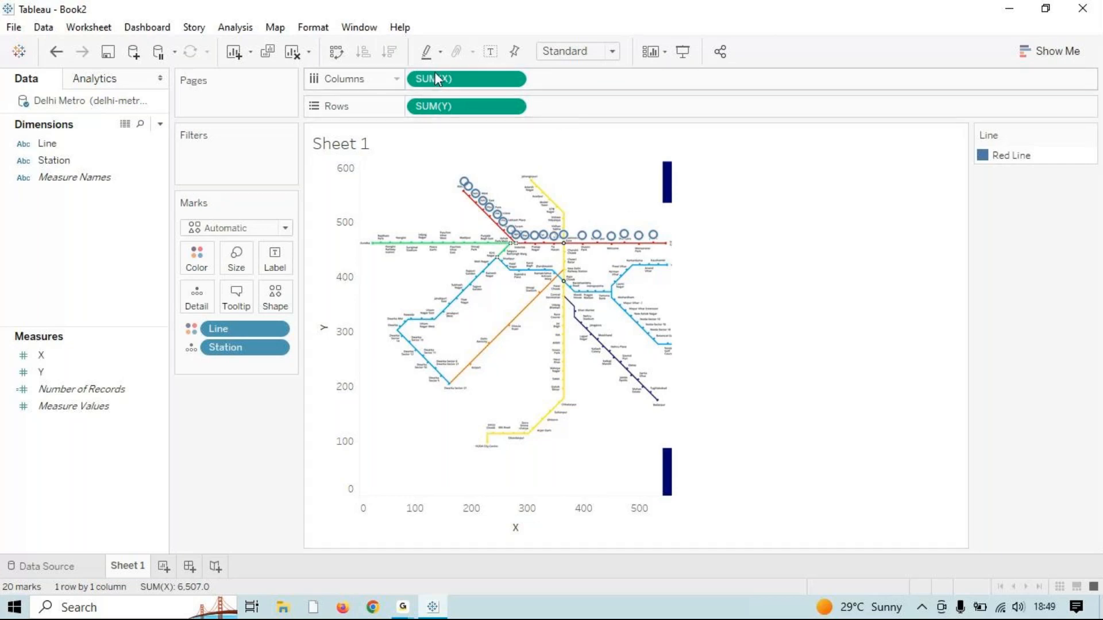
Step: Open the sheet's background images and start editing the delhi-metro-map image
{"action": "left_click", "coordinate": [274, 27]}
{"action": "mouse_move", "coordinate": [307, 69]}
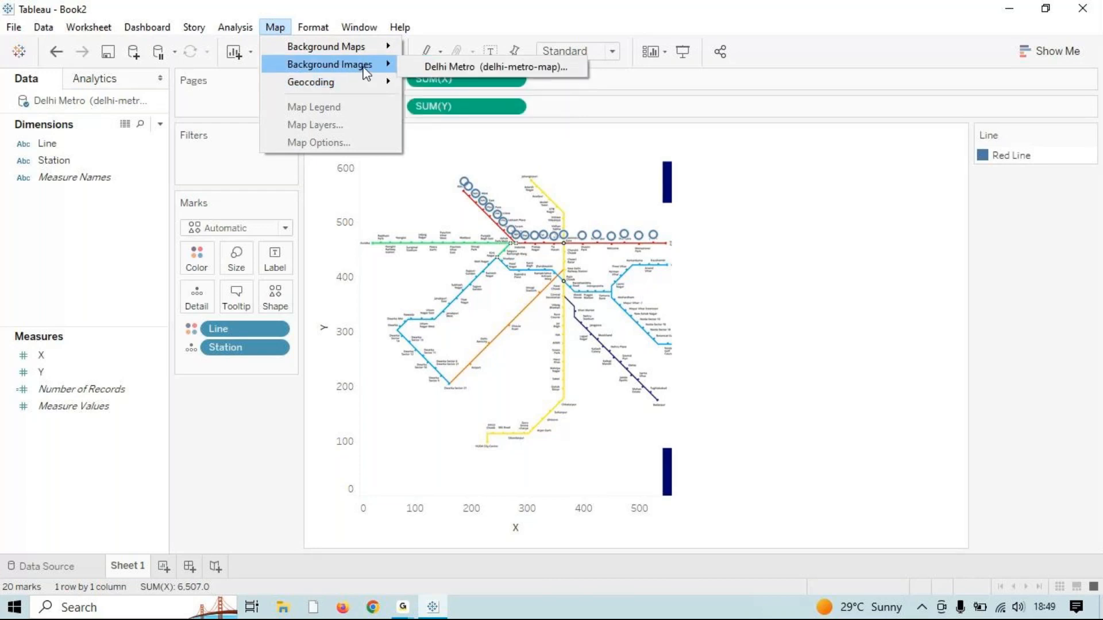
{"action": "left_click", "coordinate": [458, 66]}
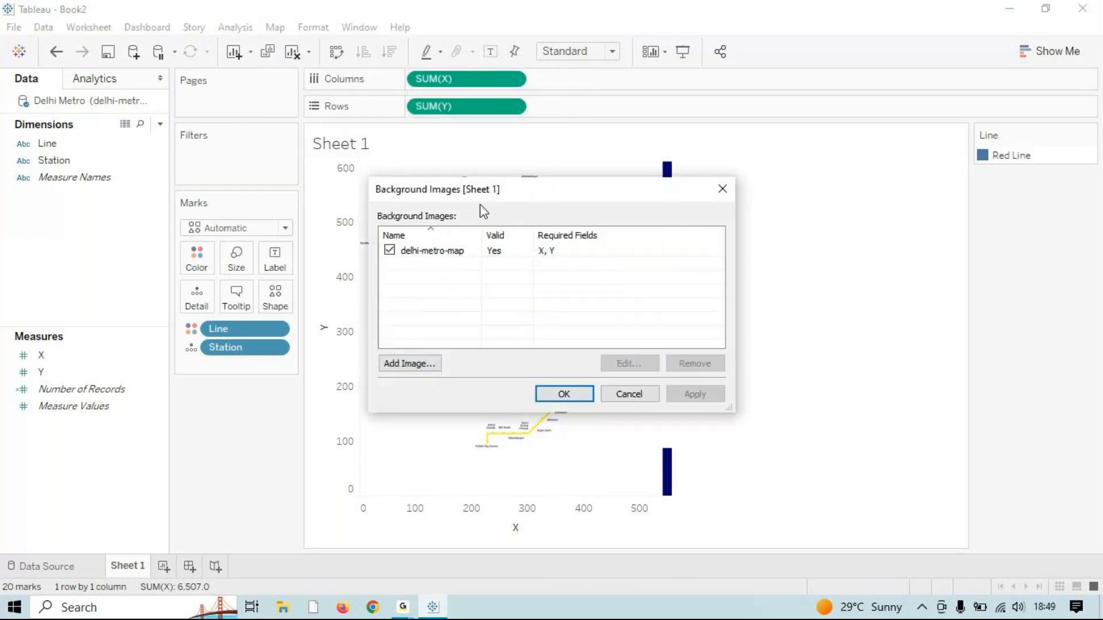
{"action": "left_click_drag", "start_coordinate": [480, 196], "coordinate": [724, 187]}
{"action": "left_click", "coordinate": [698, 241]}
{"action": "left_click", "coordinate": [869, 356]}
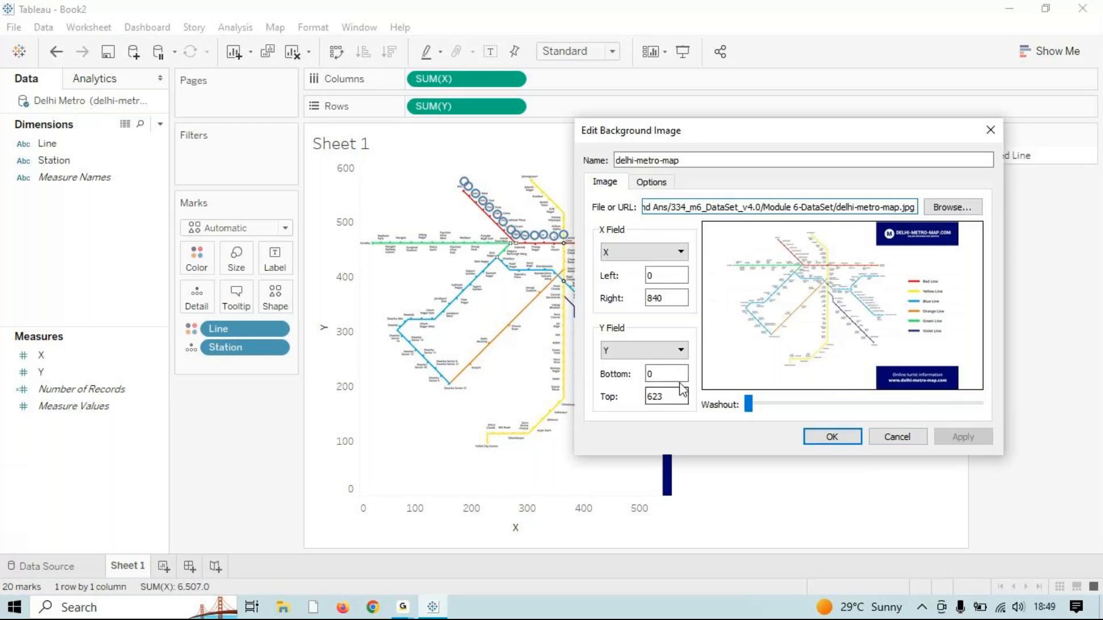
Step: Try a top bound of 622, then 620, applying each
{"action": "key", "text": "BackSpace"}
{"action": "type", "text": "2"}
{"action": "left_click", "coordinate": [964, 438]}
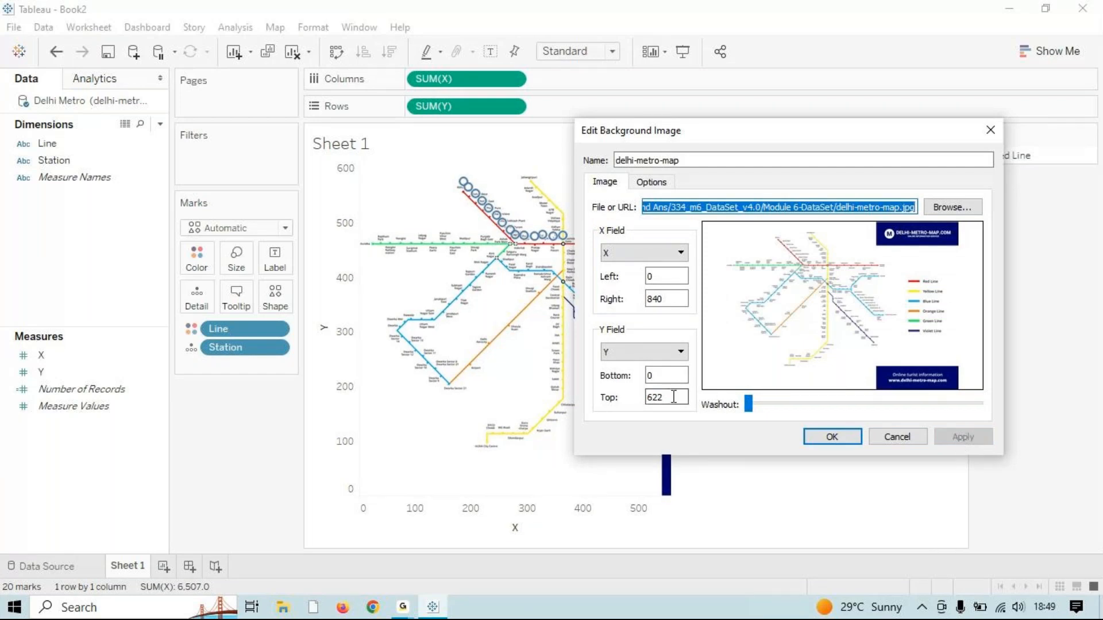
{"action": "left_click_drag", "start_coordinate": [664, 398], "coordinate": [654, 398]}
{"action": "type", "text": "20"}
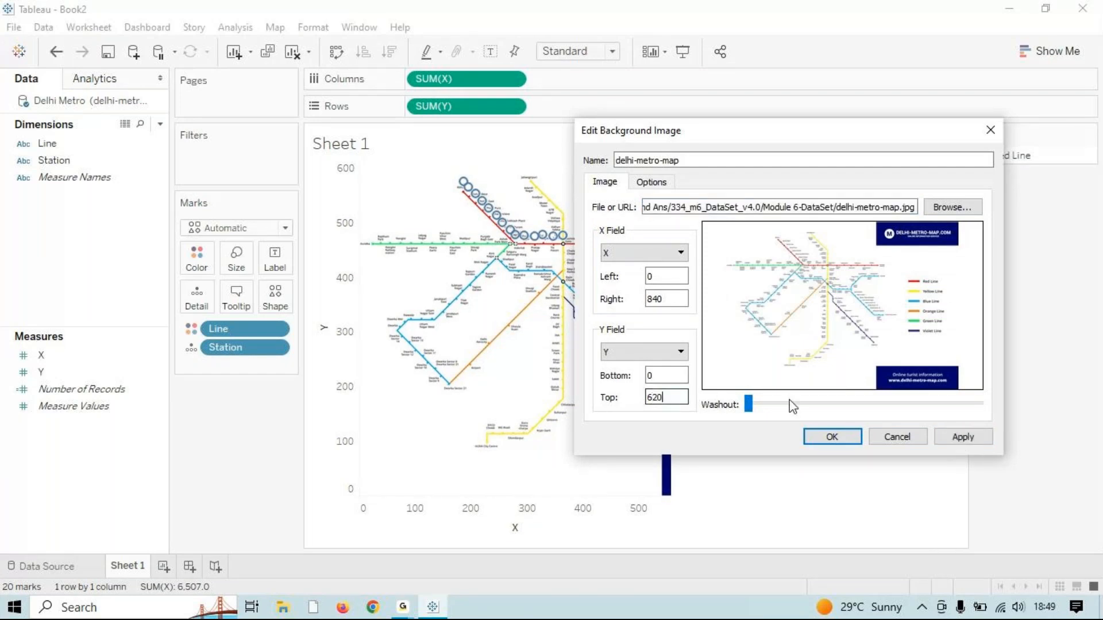
{"action": "left_click", "coordinate": [947, 438]}
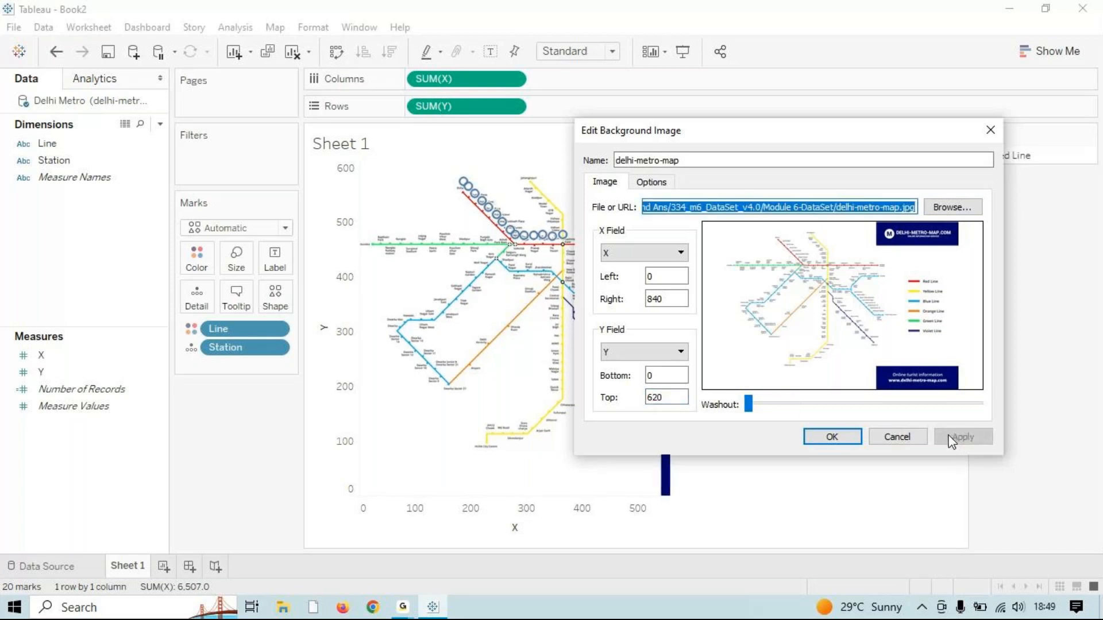
Step: Set the right bound to 842, then 850, and the top bound to 630, applying each
{"action": "left_click_drag", "start_coordinate": [658, 301], "coordinate": [671, 304]}
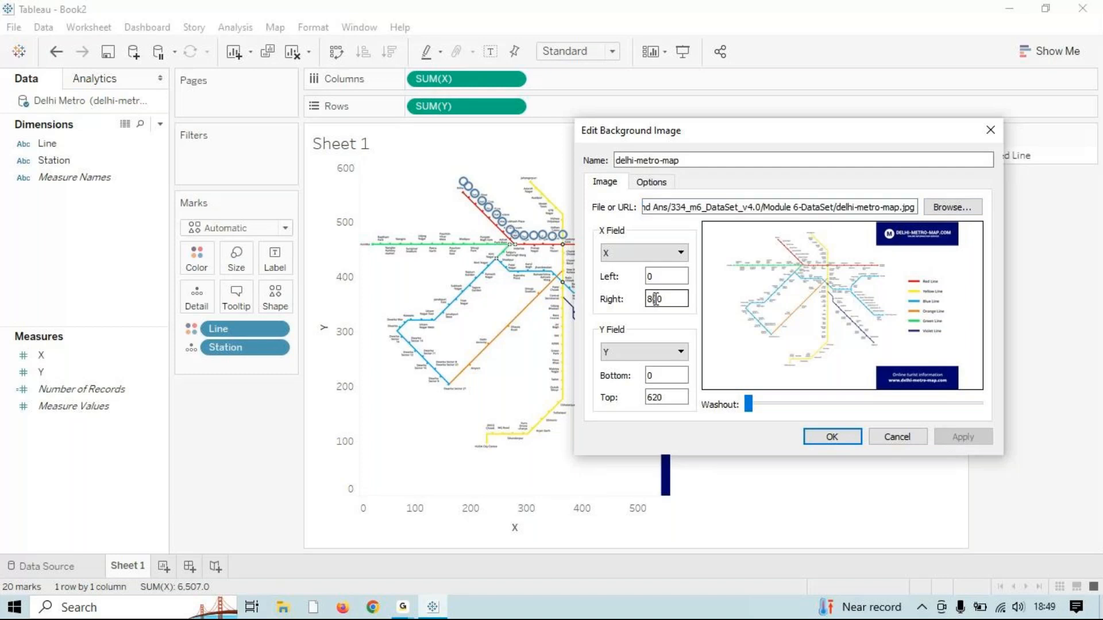
{"action": "type", "text": "2"}
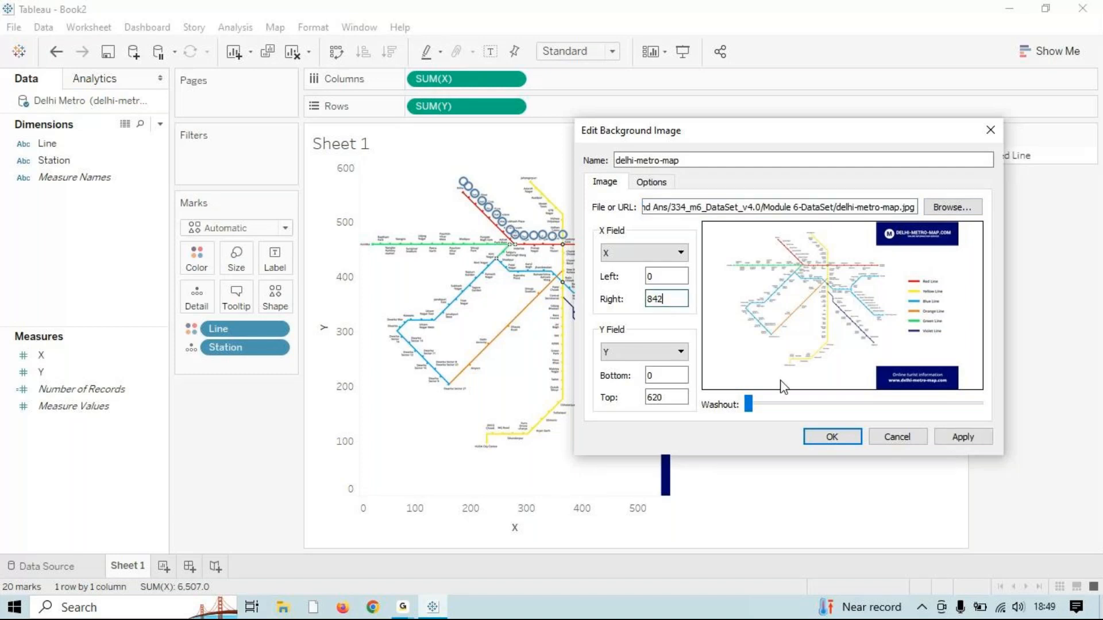
{"action": "left_click", "coordinate": [949, 437]}
{"action": "left_click_drag", "start_coordinate": [653, 299], "coordinate": [692, 308]}
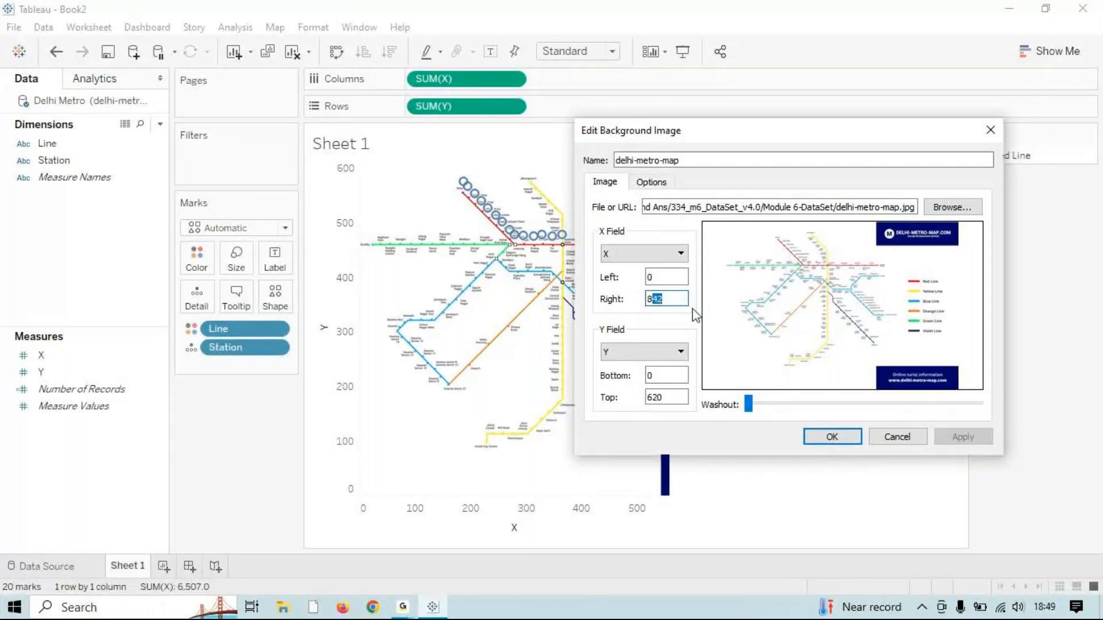
{"action": "type", "text": "50"}
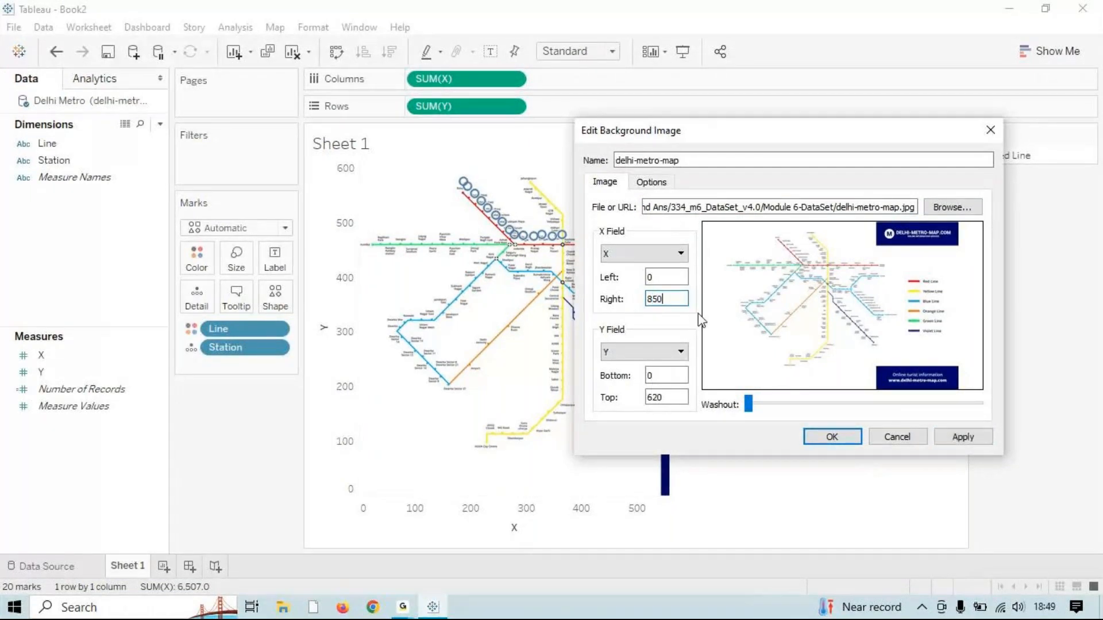
{"action": "left_click", "coordinate": [967, 438]}
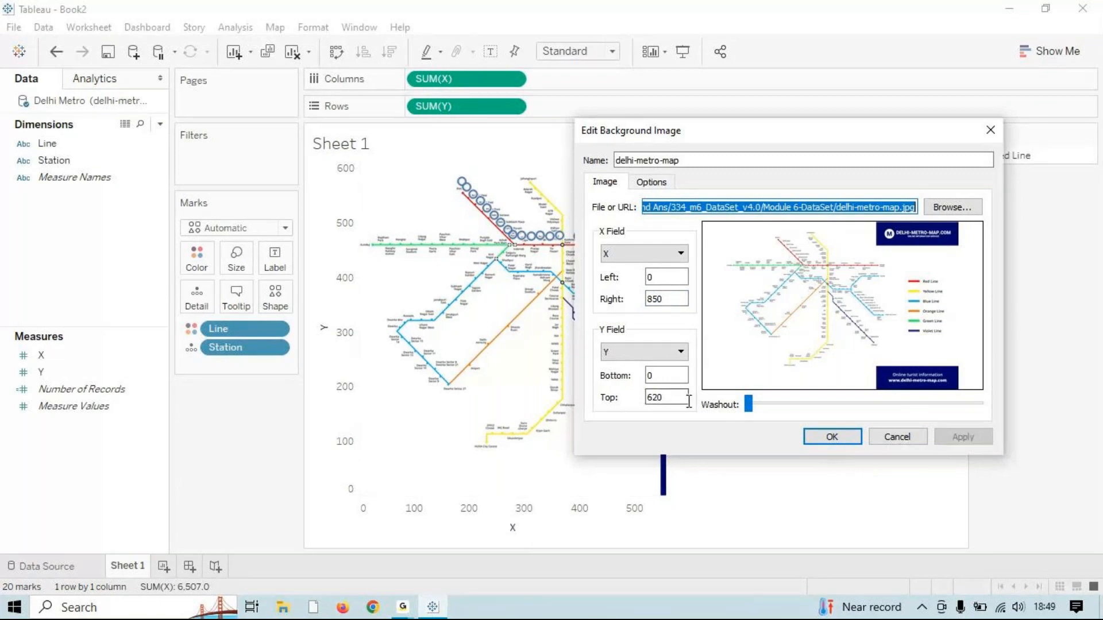
{"action": "left_click", "coordinate": [688, 401]}
{"action": "key", "text": "BackSpace"}
{"action": "key", "text": "BackSpace"}
{"action": "type", "text": "30"}
{"action": "left_click", "coordinate": [951, 439]}
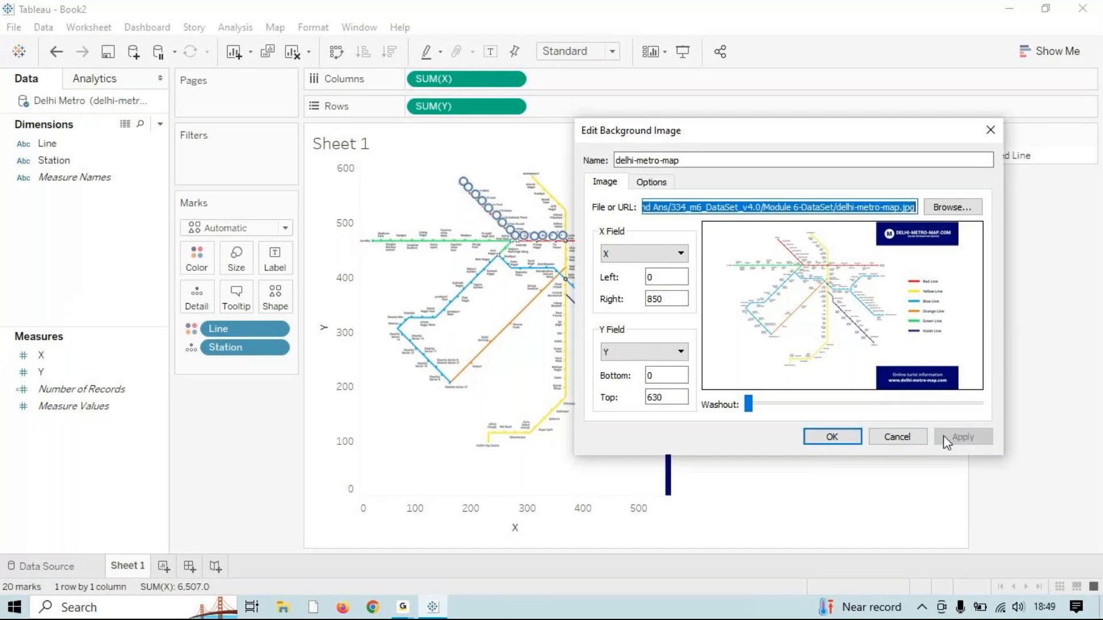
Step: Confirm the bounds, reopen the delhi-metro-map settings and apply a top bound of 619
{"action": "left_click", "coordinate": [828, 447]}
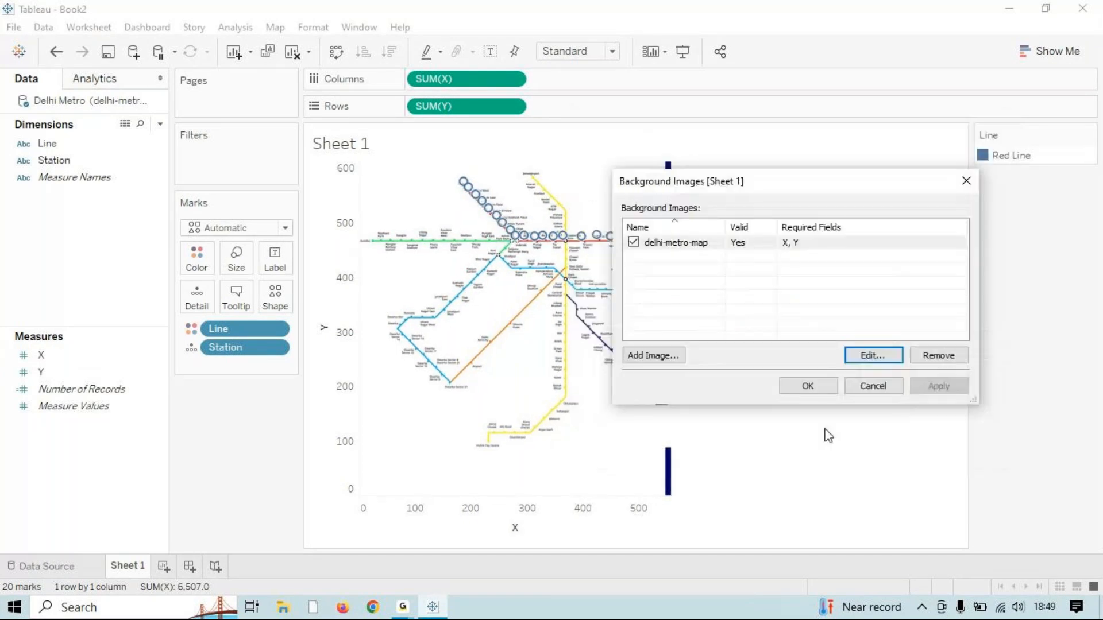
{"action": "left_click_drag", "start_coordinate": [844, 197], "coordinate": [928, 198]}
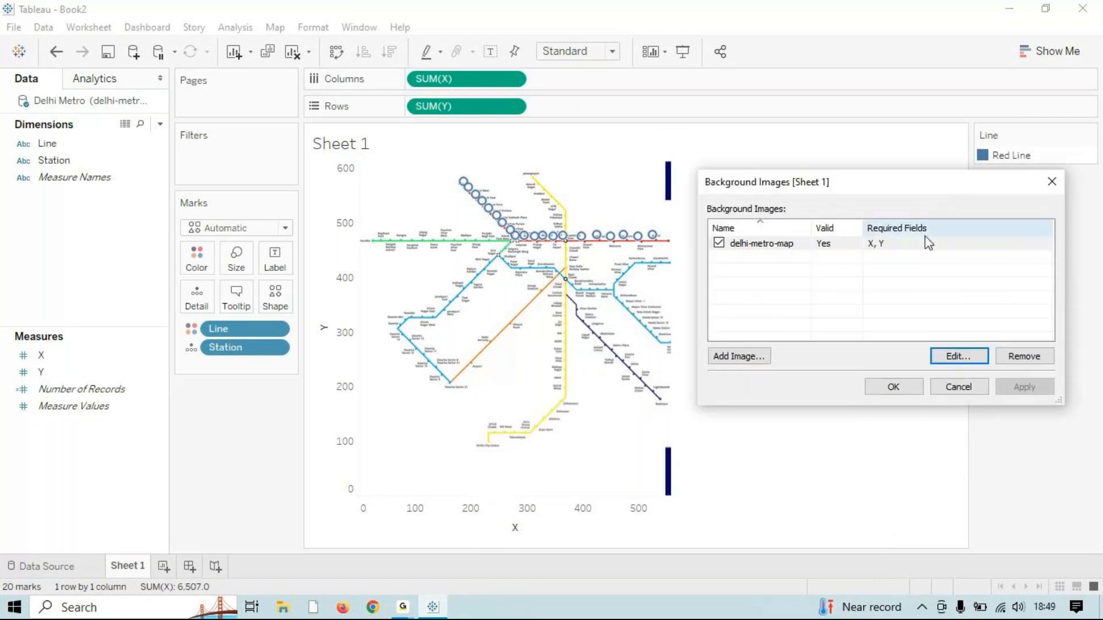
{"action": "left_click", "coordinate": [934, 357]}
{"action": "left_click_drag", "start_coordinate": [755, 398], "coordinate": [740, 398]}
{"action": "key", "text": "BackSpace"}
{"action": "type", "text": "19"}
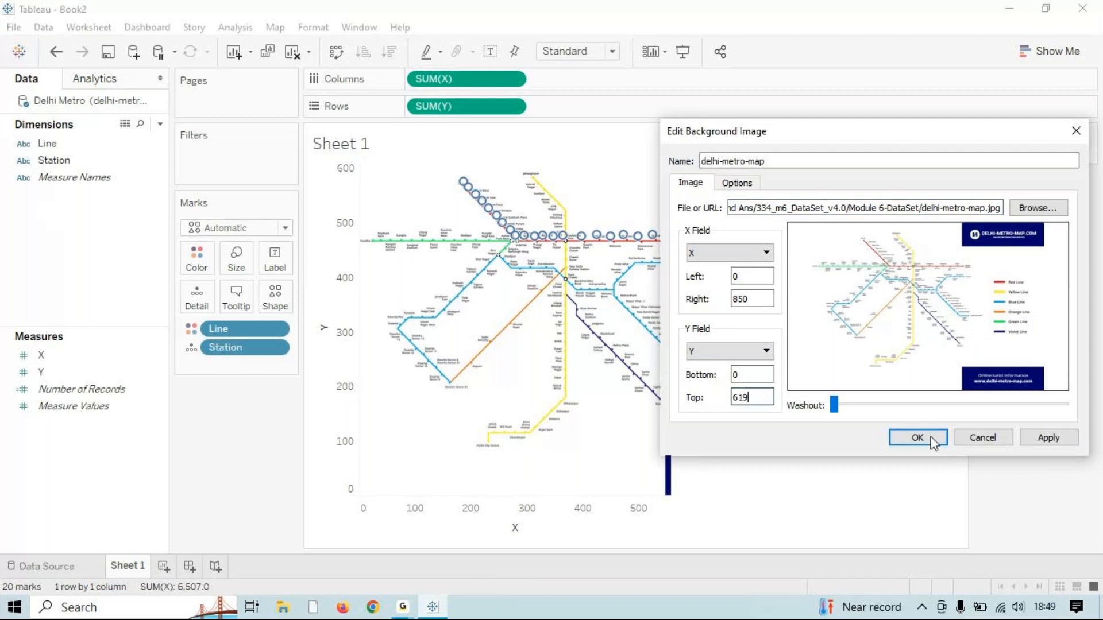
{"action": "left_click", "coordinate": [1048, 438]}
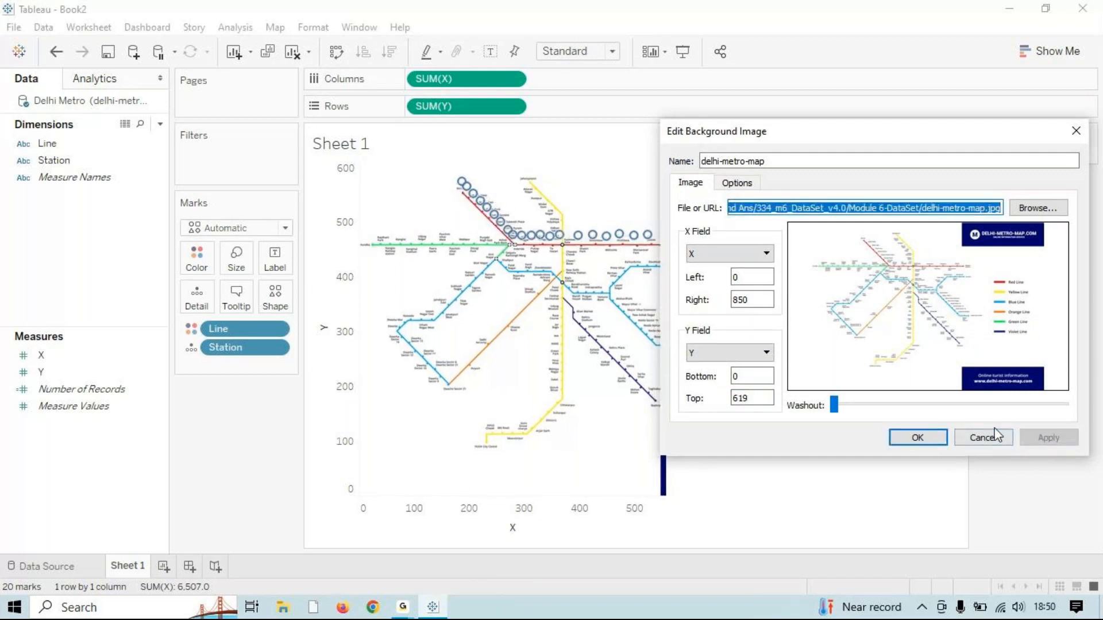
Step: Set the left bound to 2, then 10, applying each
{"action": "left_click", "coordinate": [754, 296]}
{"action": "left_click_drag", "start_coordinate": [756, 134], "coordinate": [875, 148]}
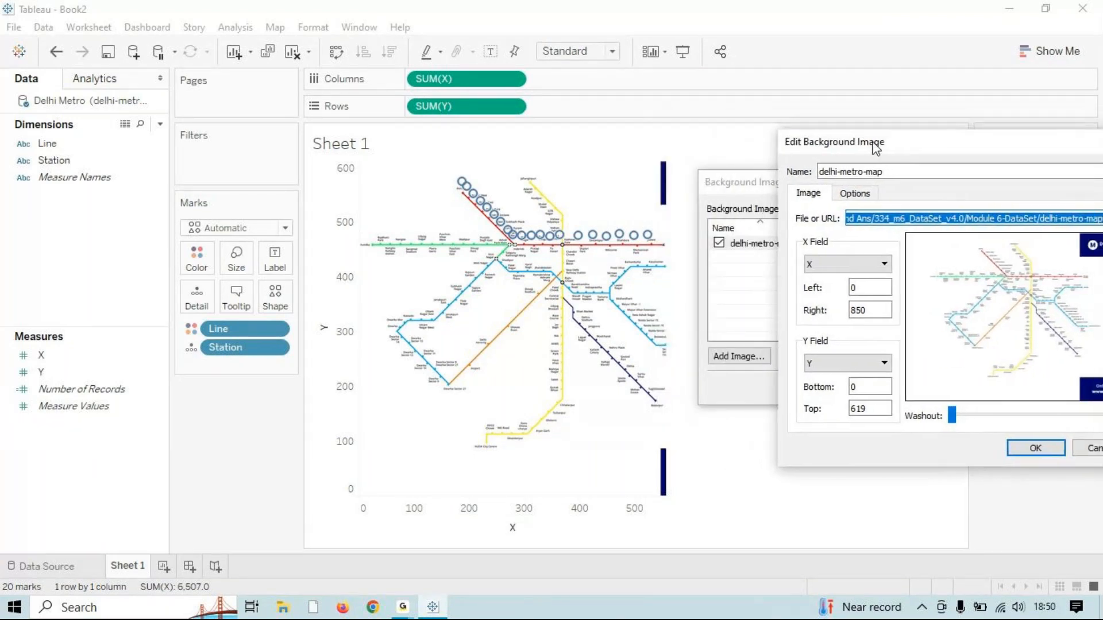
{"action": "double_click", "coordinate": [867, 287]}
{"action": "type", "text": "2"}
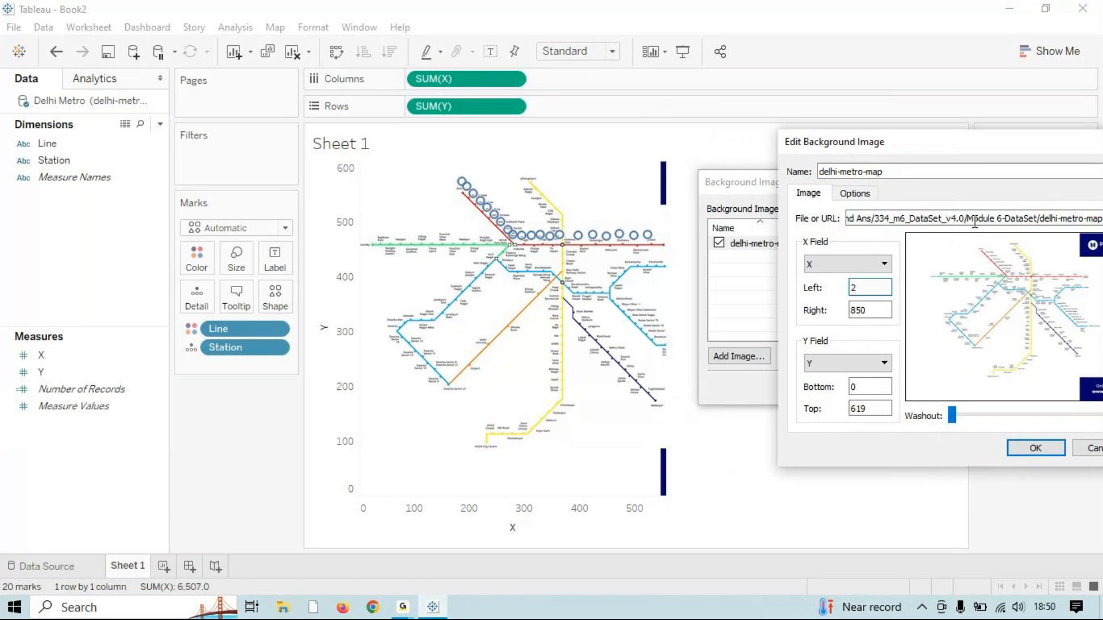
{"action": "left_click_drag", "start_coordinate": [955, 157], "coordinate": [840, 178]}
{"action": "left_click", "coordinate": [1041, 470]}
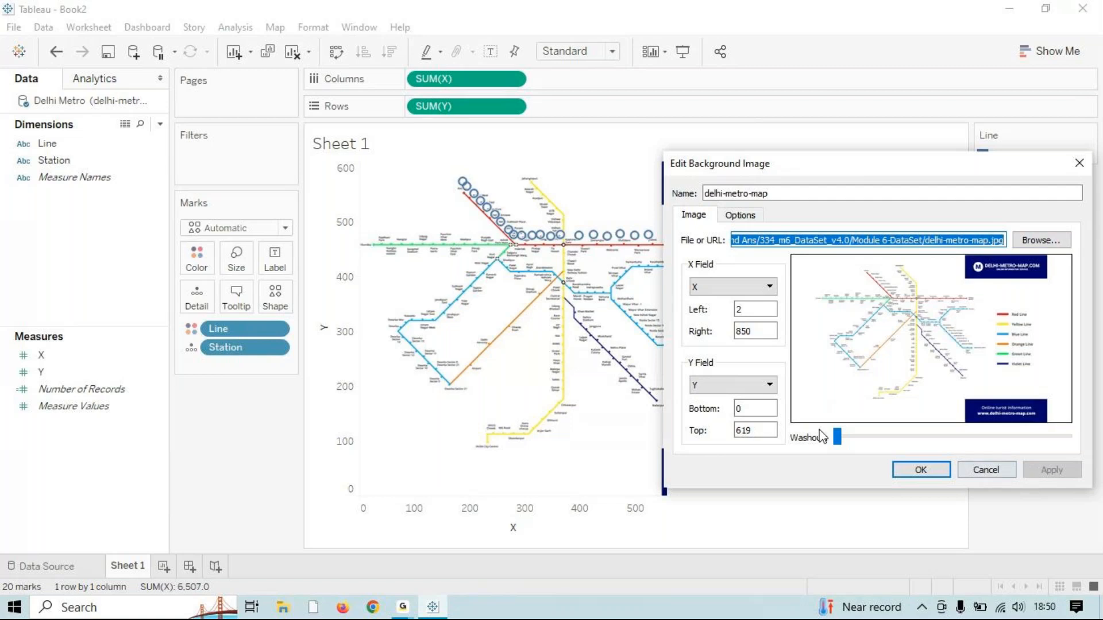
{"action": "double_click", "coordinate": [742, 309]}
{"action": "type", "text": "10"}
{"action": "left_click", "coordinate": [1036, 471]}
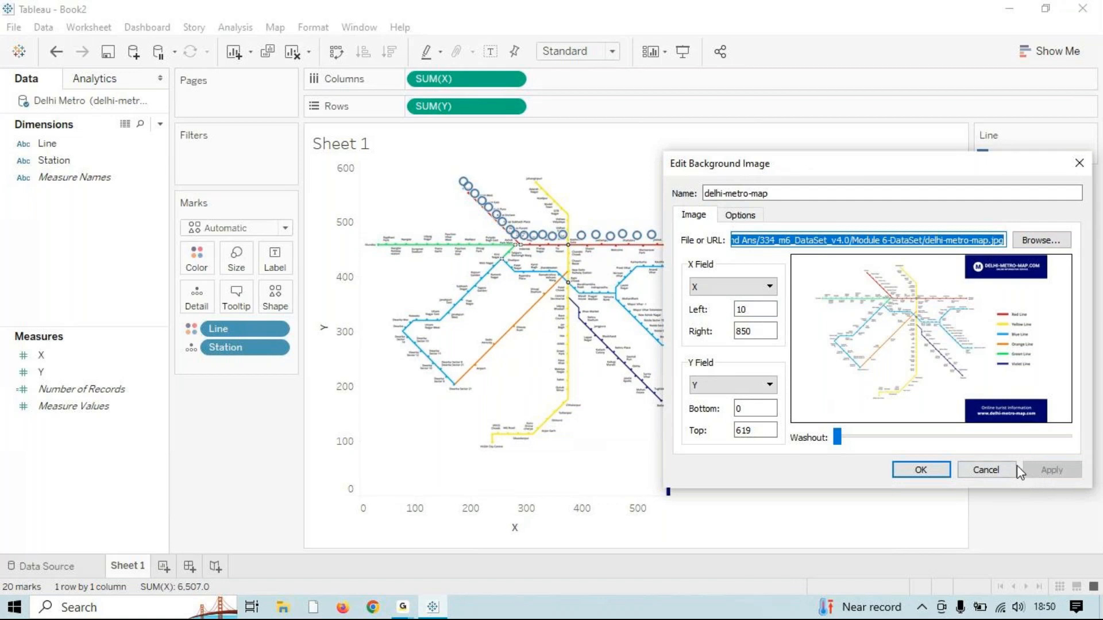
{"action": "left_click", "coordinate": [772, 428]}
Step: Apply top bounds of 600 and then 700 to compare the map fit
{"action": "double_click", "coordinate": [755, 429]}
{"action": "type", "text": "600"}
{"action": "left_click", "coordinate": [1055, 471]}
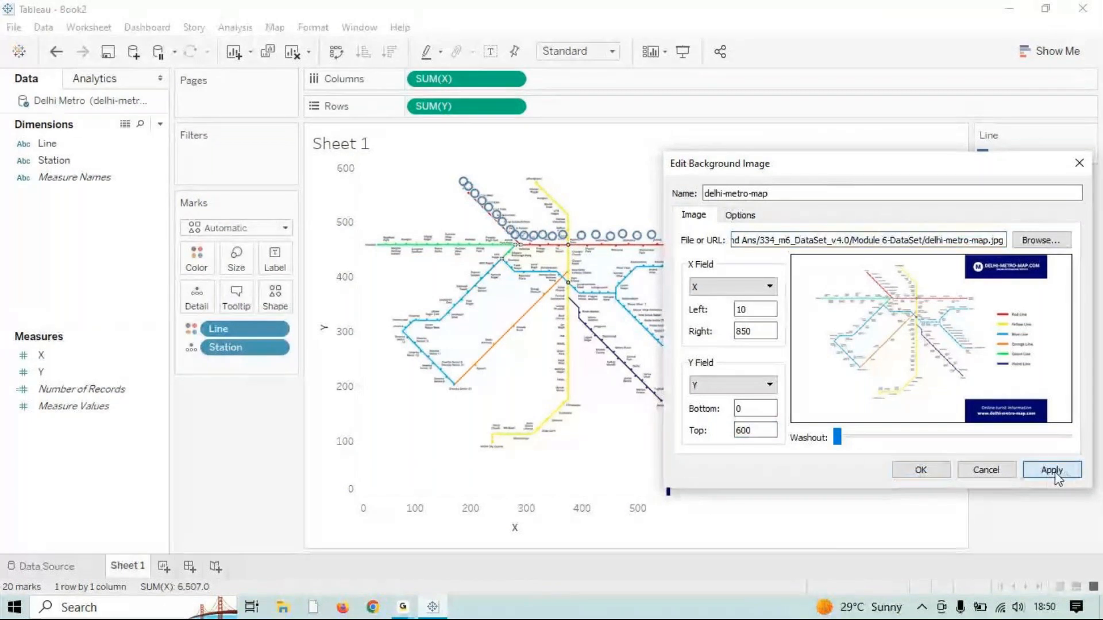
{"action": "double_click", "coordinate": [747, 430]}
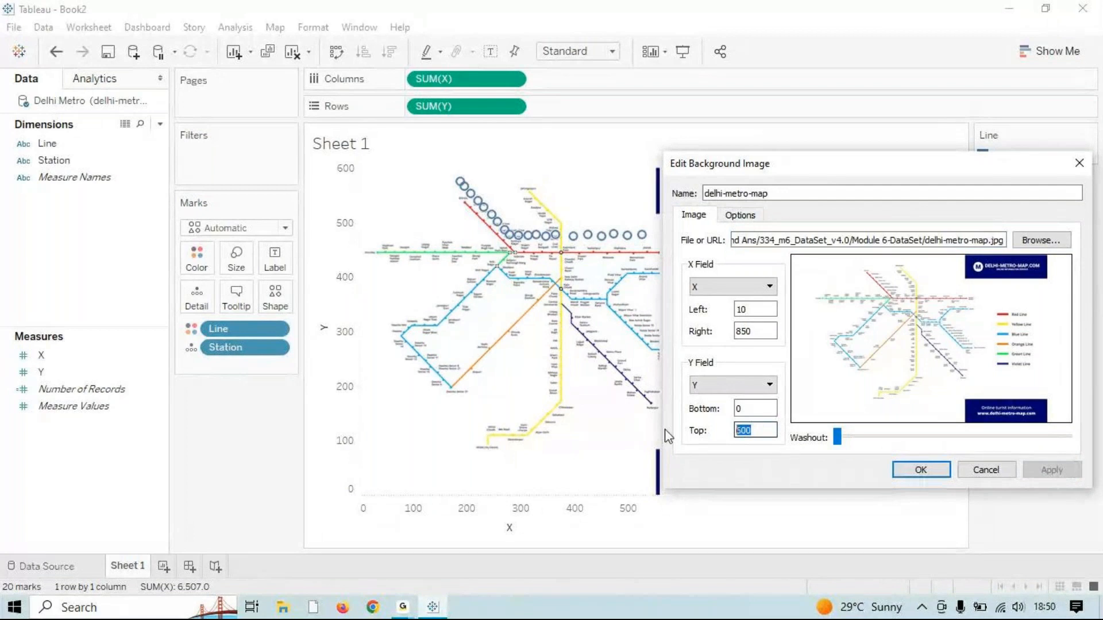
{"action": "type", "text": "700"}
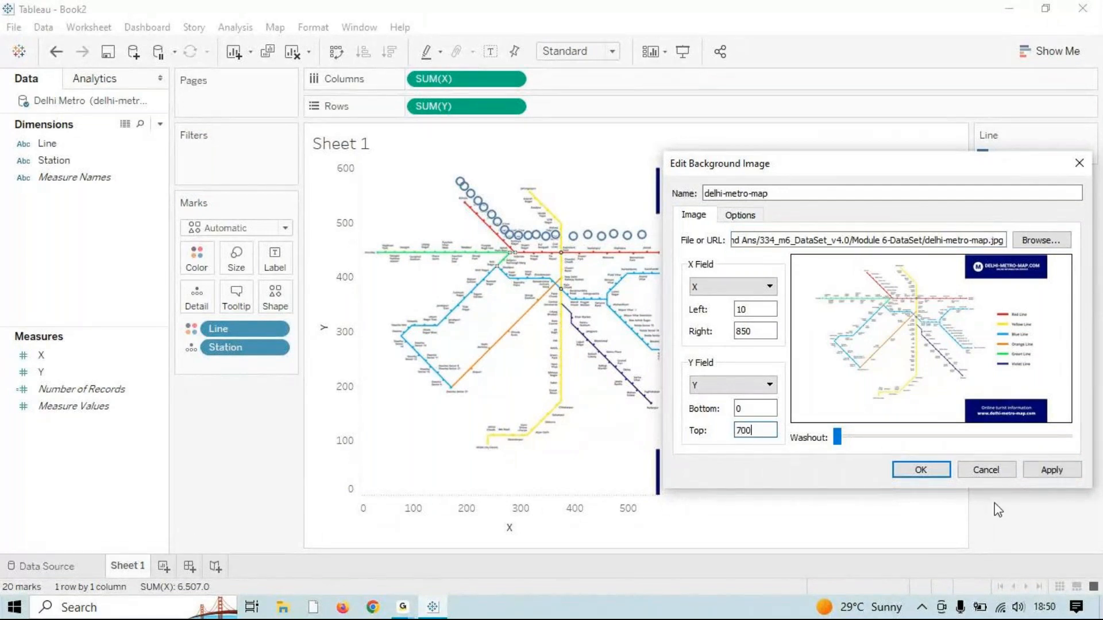
{"action": "left_click", "coordinate": [1050, 471]}
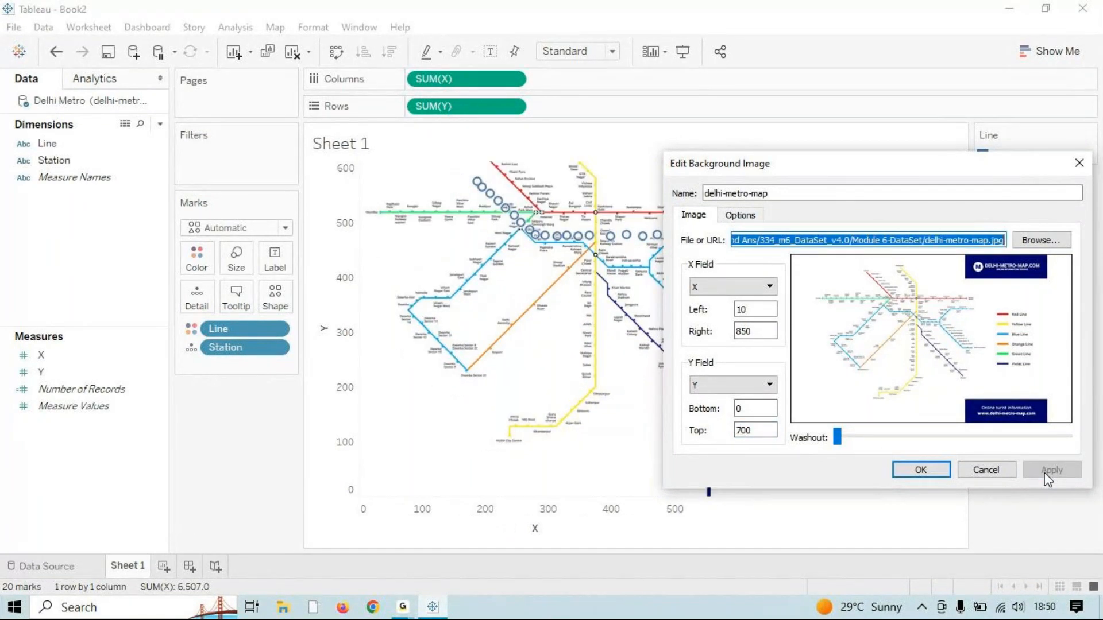
Step: Try a top bound of 650, then settle on 640
{"action": "left_click_drag", "start_coordinate": [774, 430], "coordinate": [676, 432]}
{"action": "type", "text": "650"}
{"action": "left_click", "coordinate": [1048, 470]}
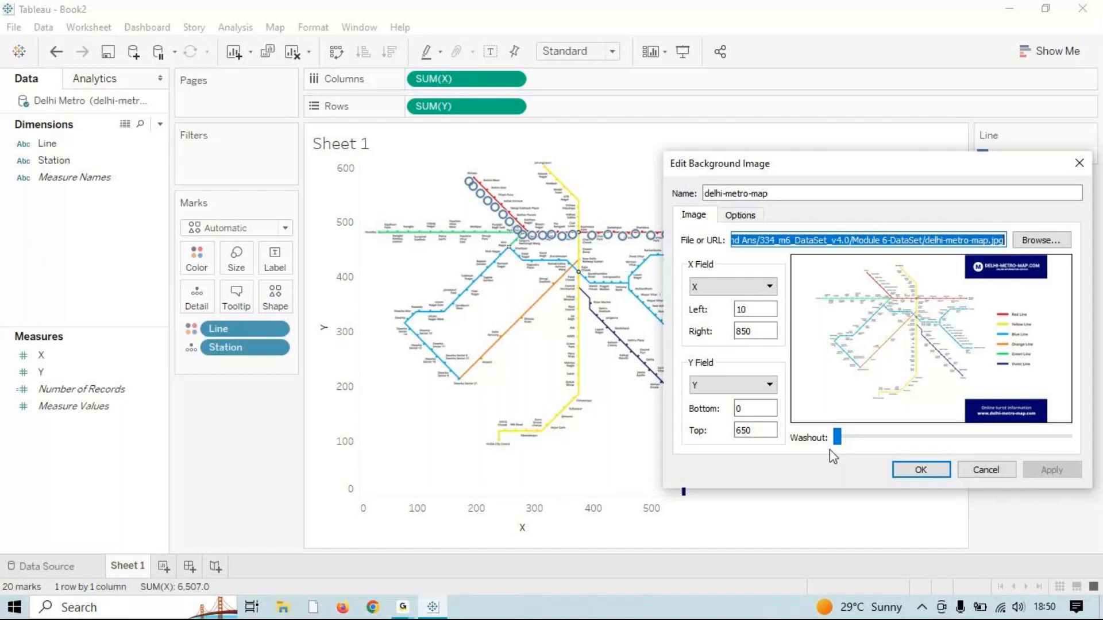
{"action": "left_click_drag", "start_coordinate": [758, 430], "coordinate": [745, 435]}
{"action": "type", "text": "40"}
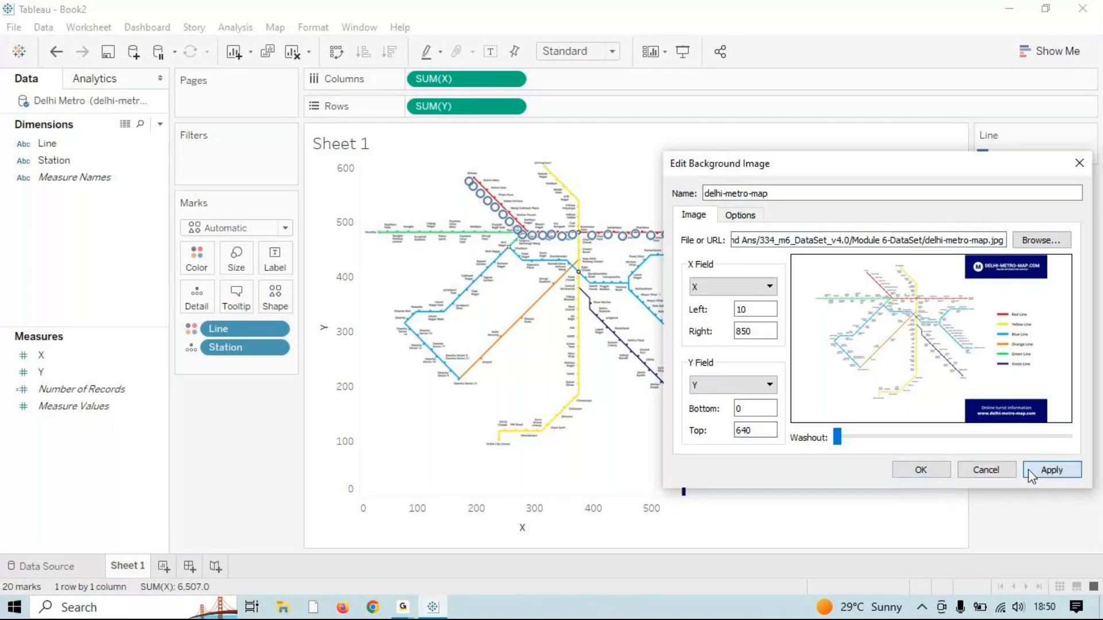
{"action": "left_click", "coordinate": [1028, 472]}
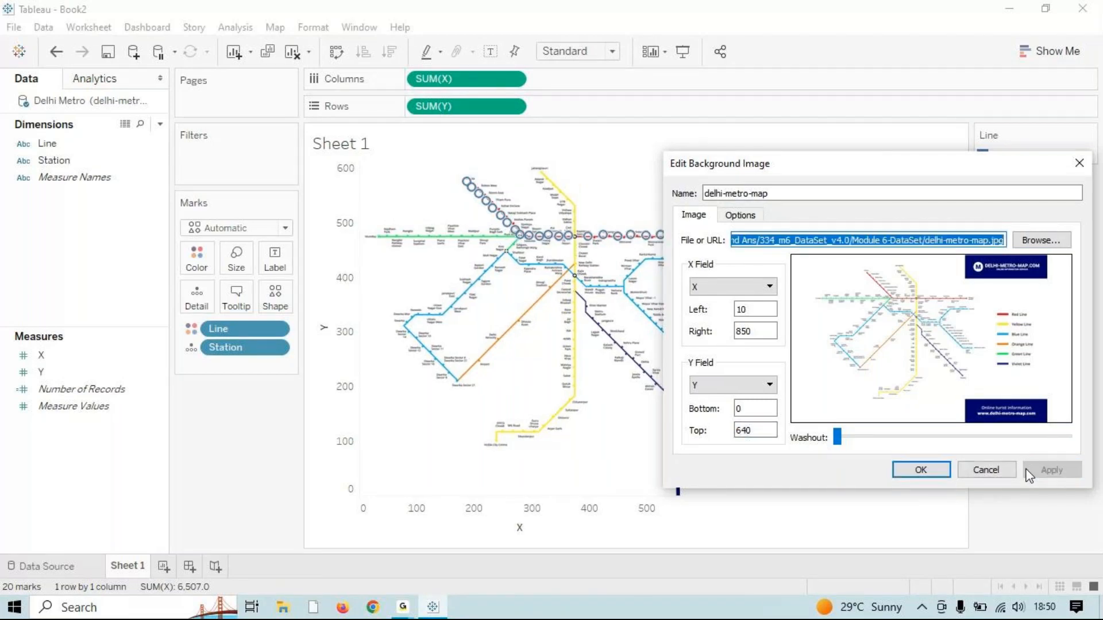
{"action": "left_click_drag", "start_coordinate": [872, 179], "coordinate": [632, 287]}
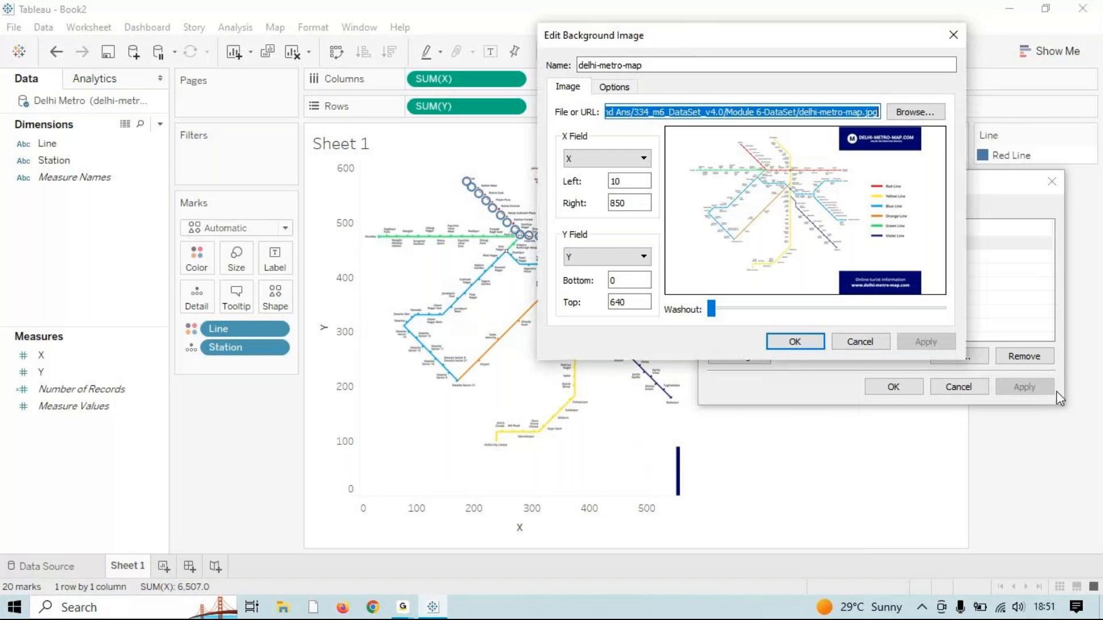
Step: Apply a left bound of 0, then close both background image dialogs with OK
{"action": "double_click", "coordinate": [625, 202]}
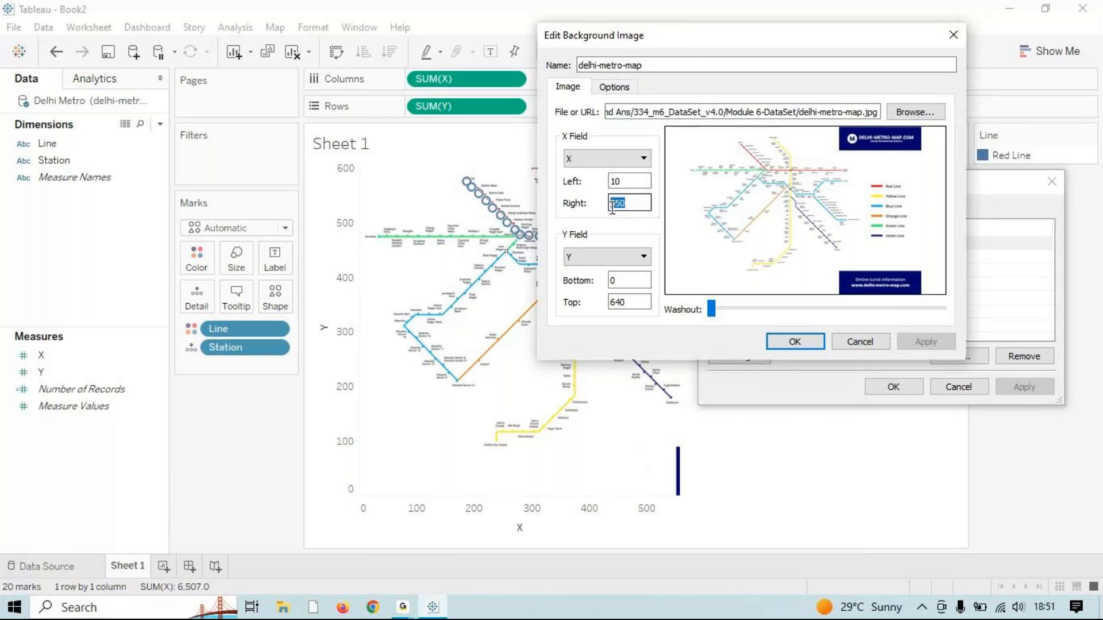
{"action": "double_click", "coordinate": [629, 181]}
{"action": "type", "text": "0"}
{"action": "left_click", "coordinate": [945, 344]}
{"action": "left_click", "coordinate": [942, 345]}
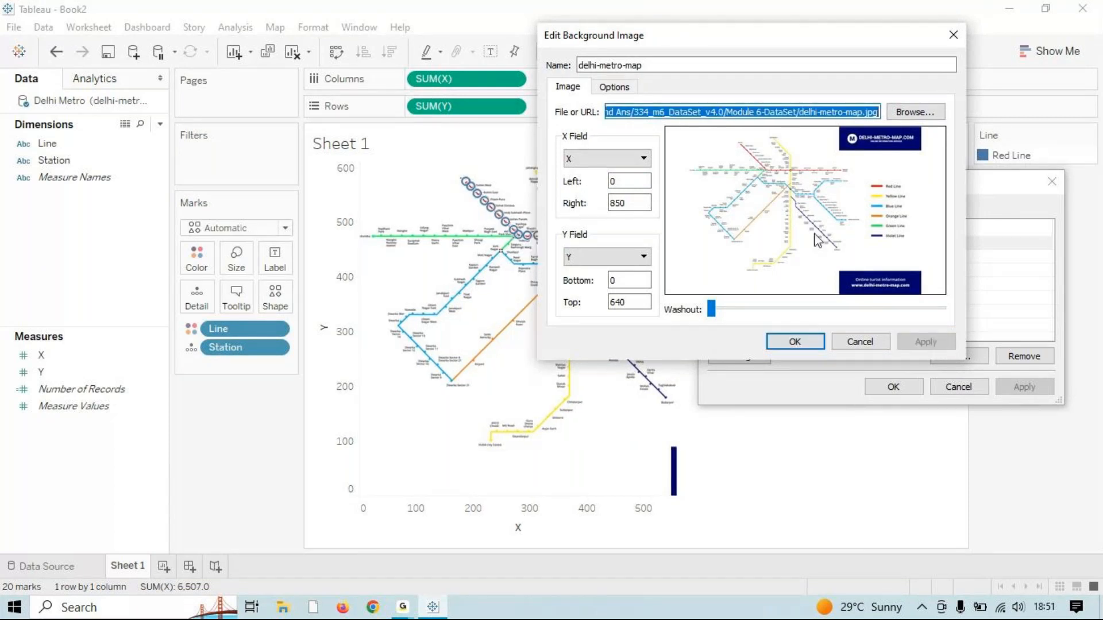
{"action": "left_click_drag", "start_coordinate": [718, 35], "coordinate": [911, 196]}
{"action": "left_click", "coordinate": [988, 502]}
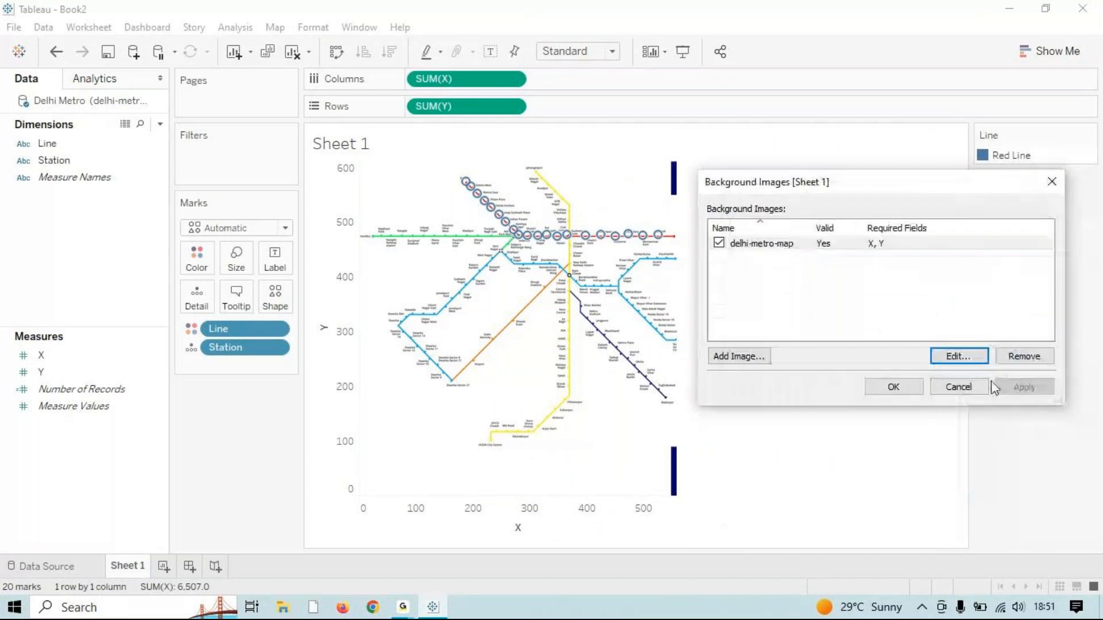
{"action": "left_click", "coordinate": [907, 387]}
{"action": "scroll", "coordinate": [621, 275], "scroll_direction": "up", "scroll_amount": 2}
{"action": "left_click_drag", "start_coordinate": [580, 279], "coordinate": [680, 344]}
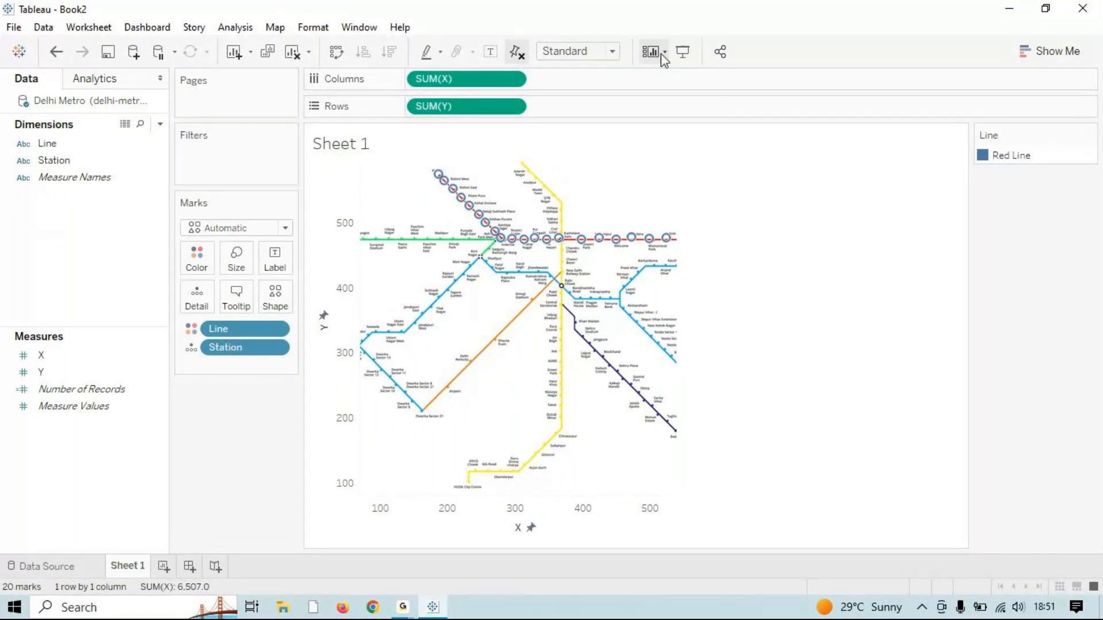
{"action": "left_click", "coordinate": [612, 52]}
{"action": "left_click", "coordinate": [597, 110]}
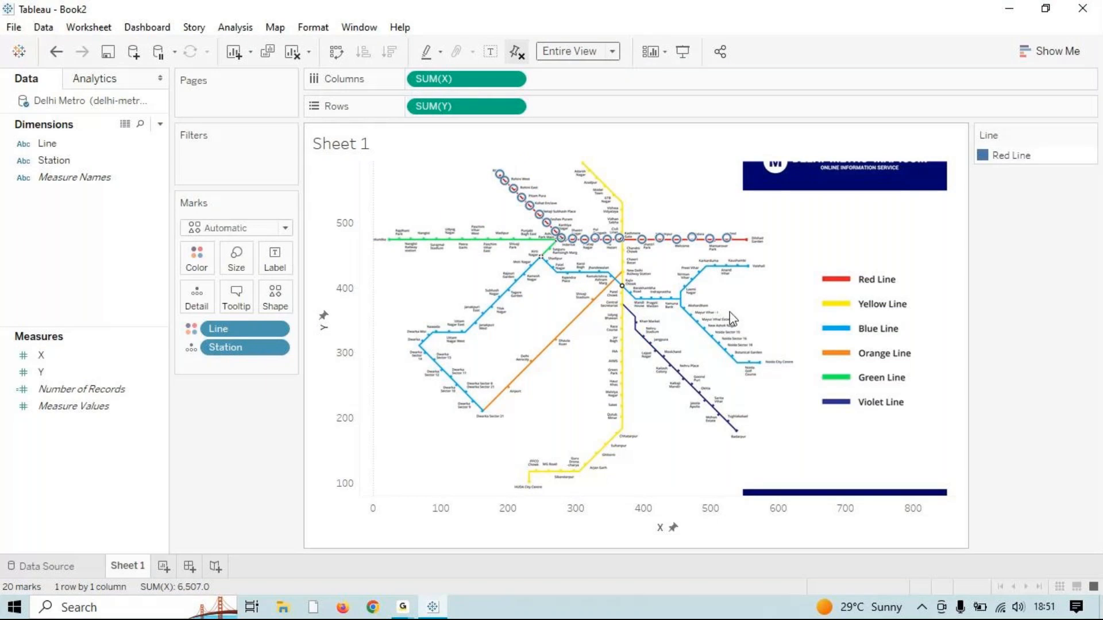
{"action": "mouse_move", "coordinate": [729, 244]}
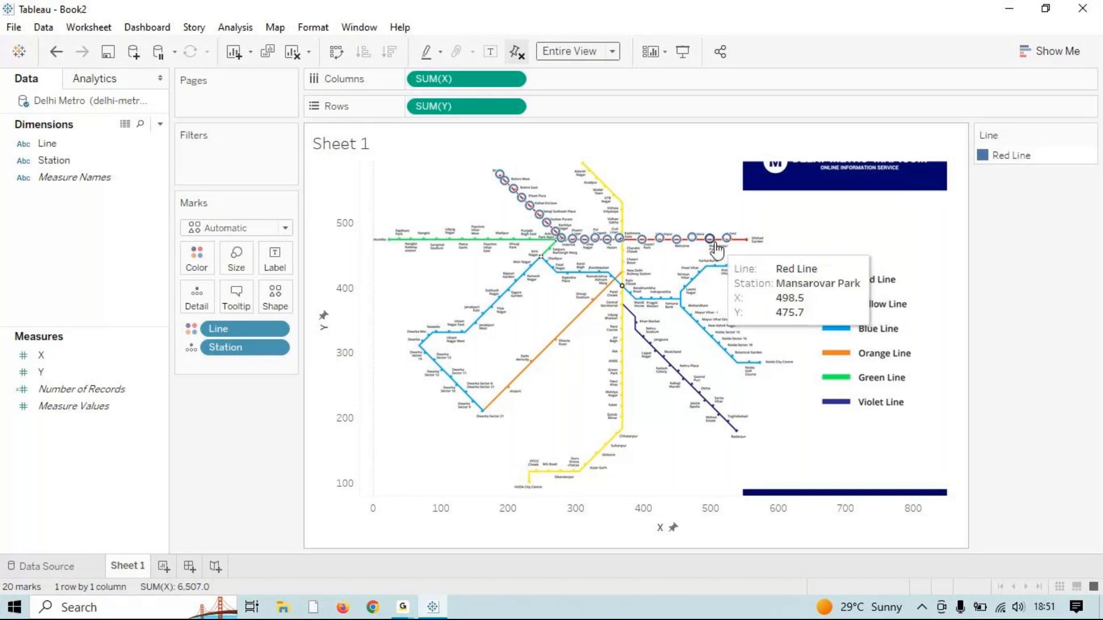
{"action": "mouse_move", "coordinate": [675, 244]}
{"action": "mouse_move", "coordinate": [634, 240]}
{"action": "mouse_move", "coordinate": [571, 247]}
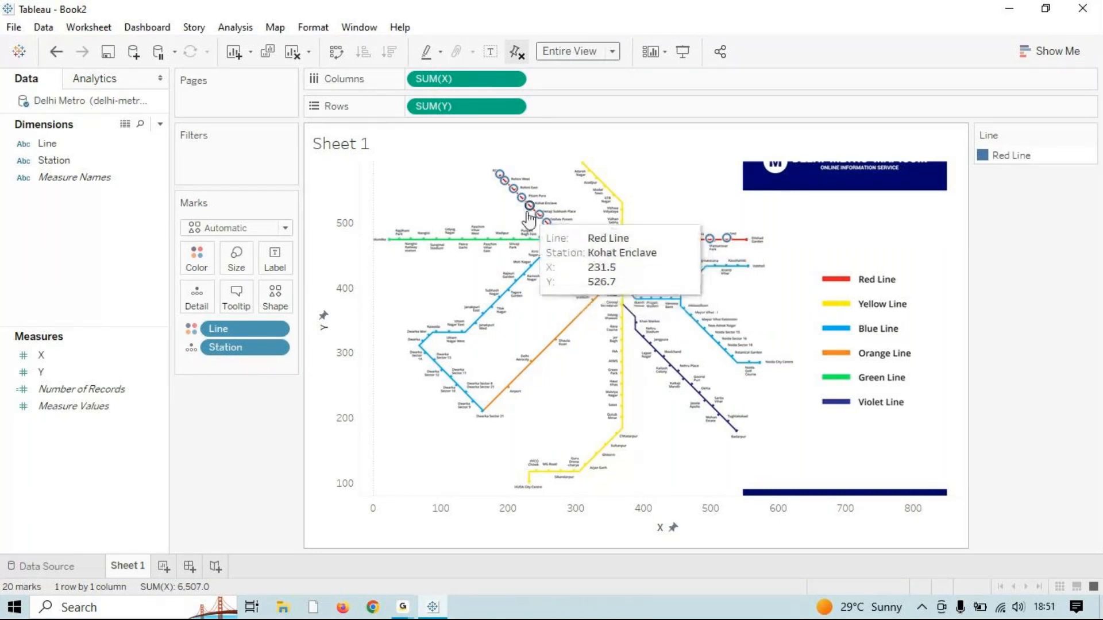
{"action": "mouse_move", "coordinate": [508, 198]}
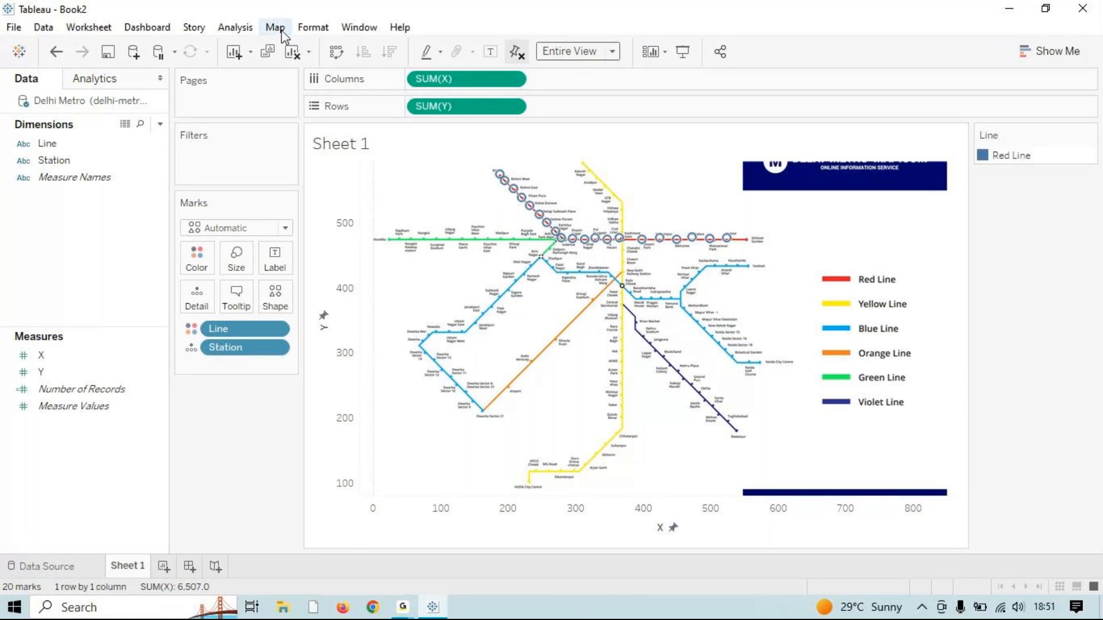
Step: Switch briefly to the GoTo meeting window, then use Clear Sheet on Sheet 1
{"action": "mouse_move", "coordinate": [402, 604]}
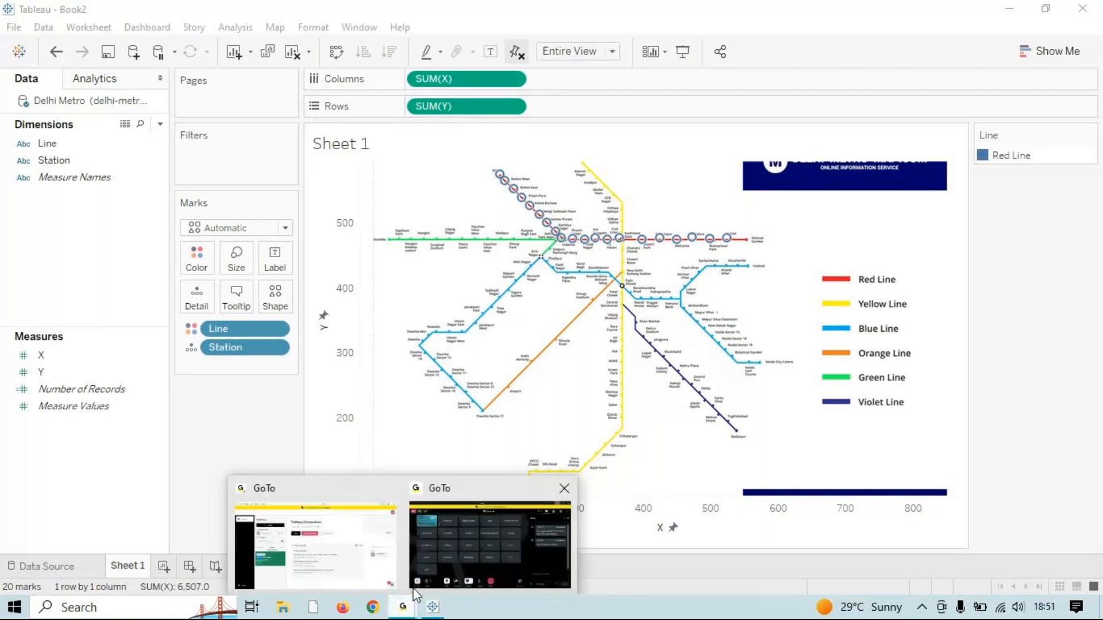
{"action": "left_click", "coordinate": [476, 553]}
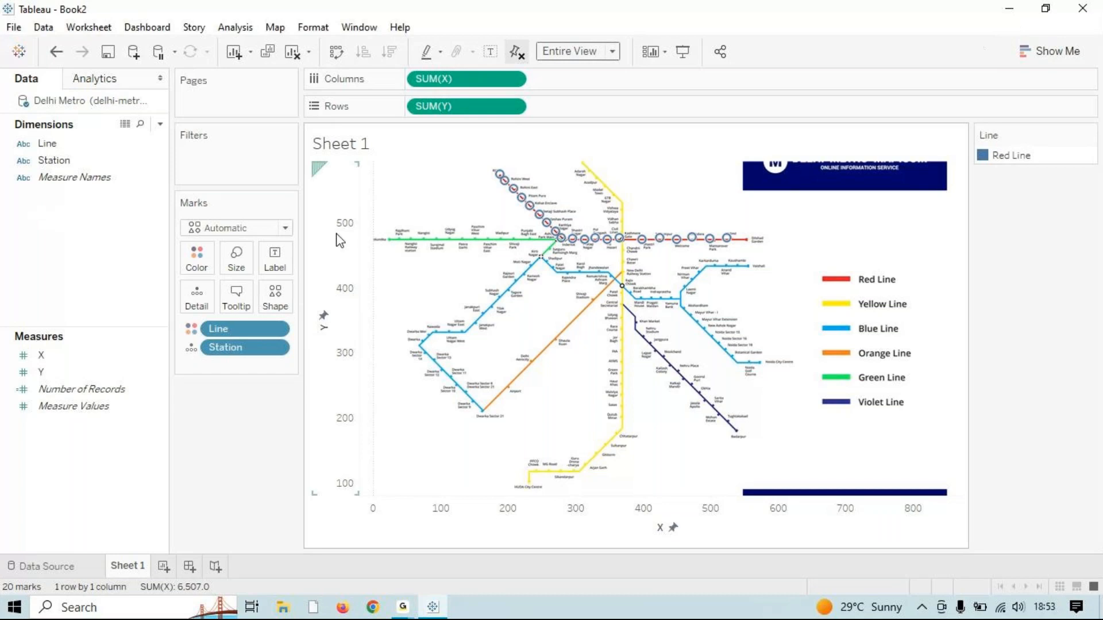
{"action": "left_click", "coordinate": [292, 51]}
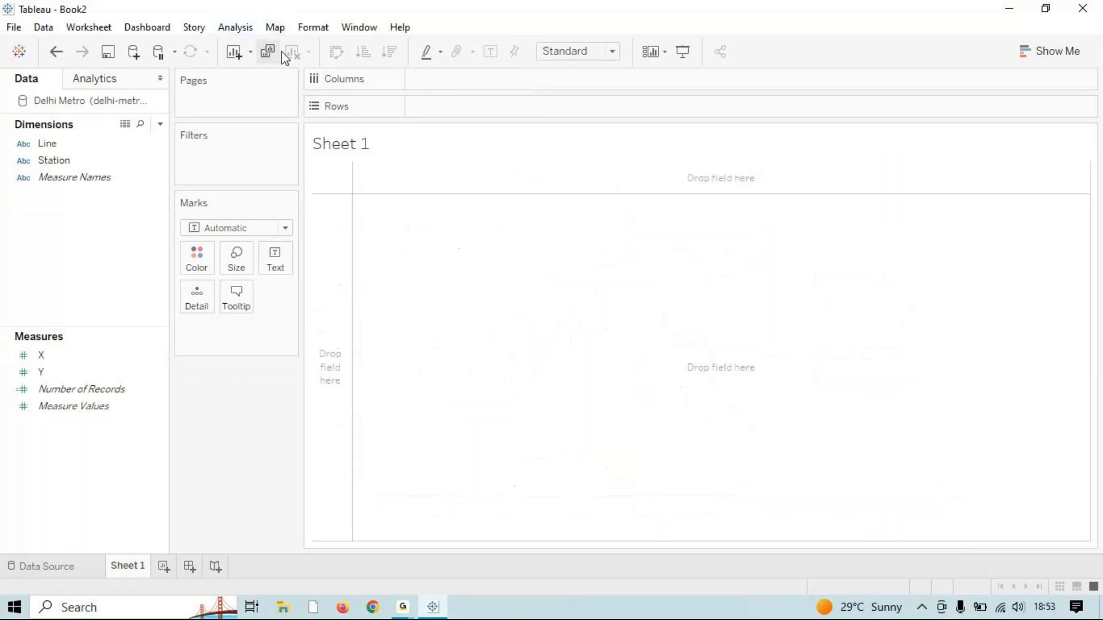
Step: Close the metro workbook without saving
{"action": "left_click", "coordinate": [15, 30]}
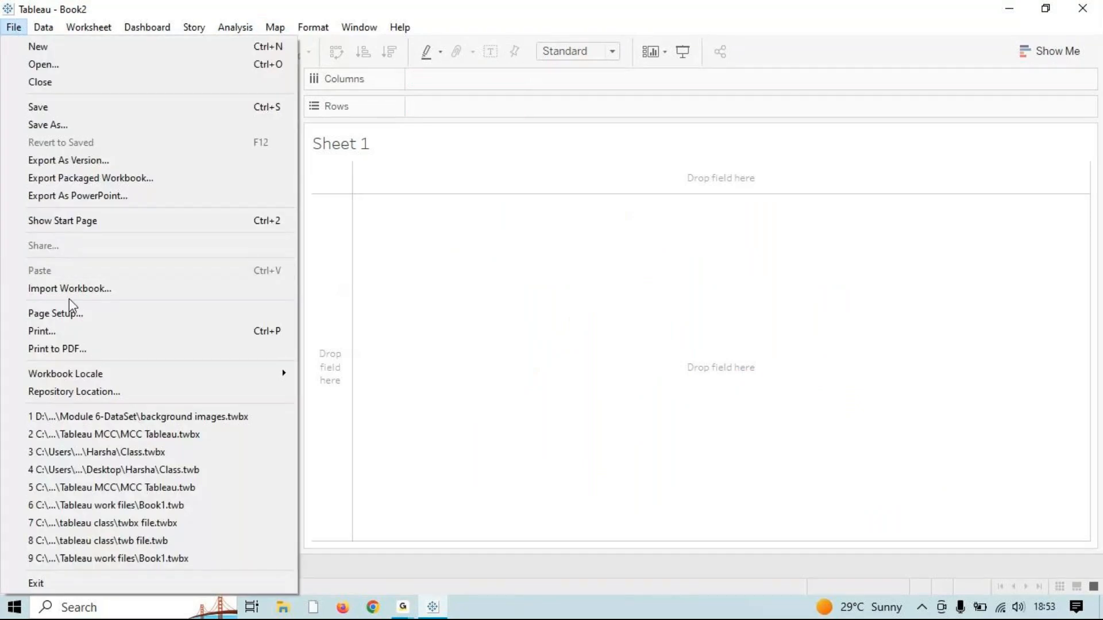
{"action": "left_click", "coordinate": [75, 83]}
{"action": "key", "text": "n"}
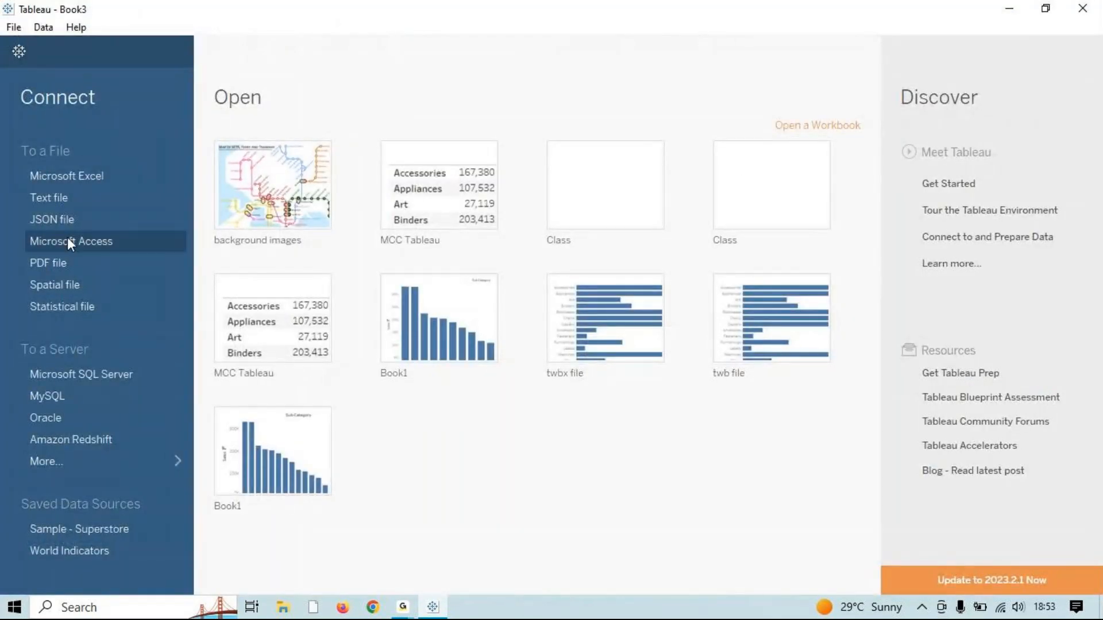
Step: Start a Microsoft Excel connection and browse workbooks in Downloads and Documents
{"action": "left_click", "coordinate": [72, 182]}
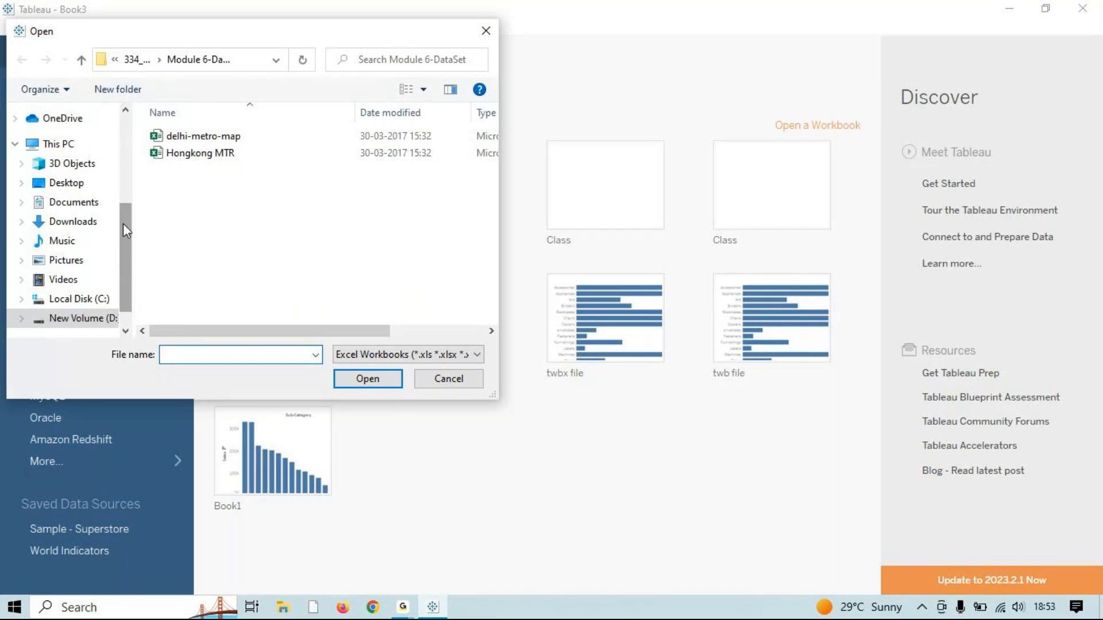
{"action": "left_click", "coordinate": [87, 222]}
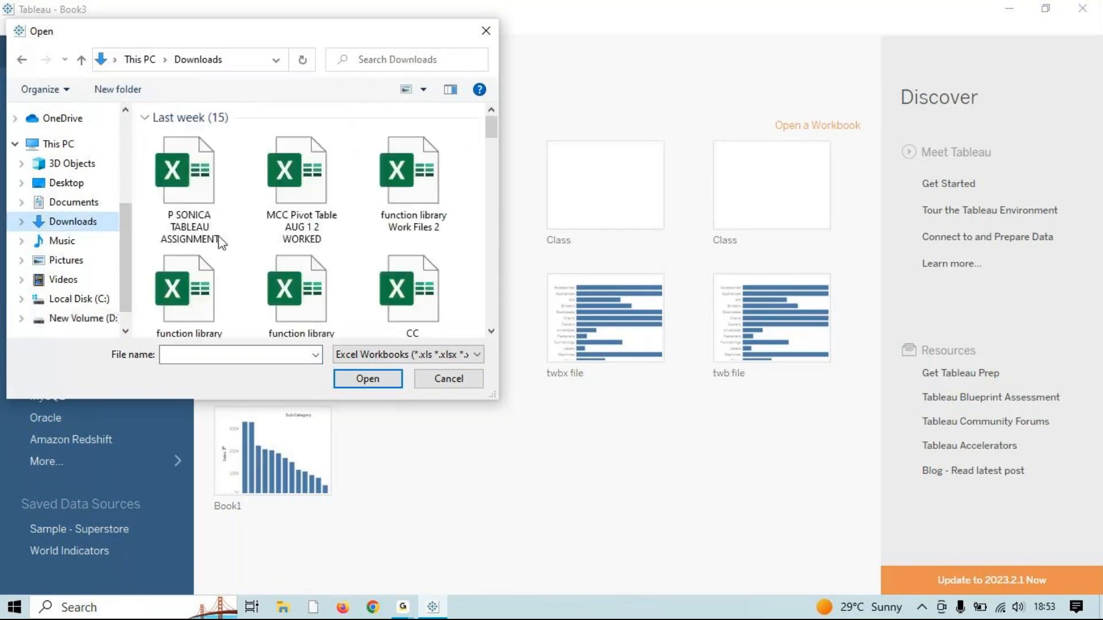
{"action": "left_click_drag", "start_coordinate": [493, 133], "coordinate": [493, 253]}
{"action": "left_click", "coordinate": [280, 165]}
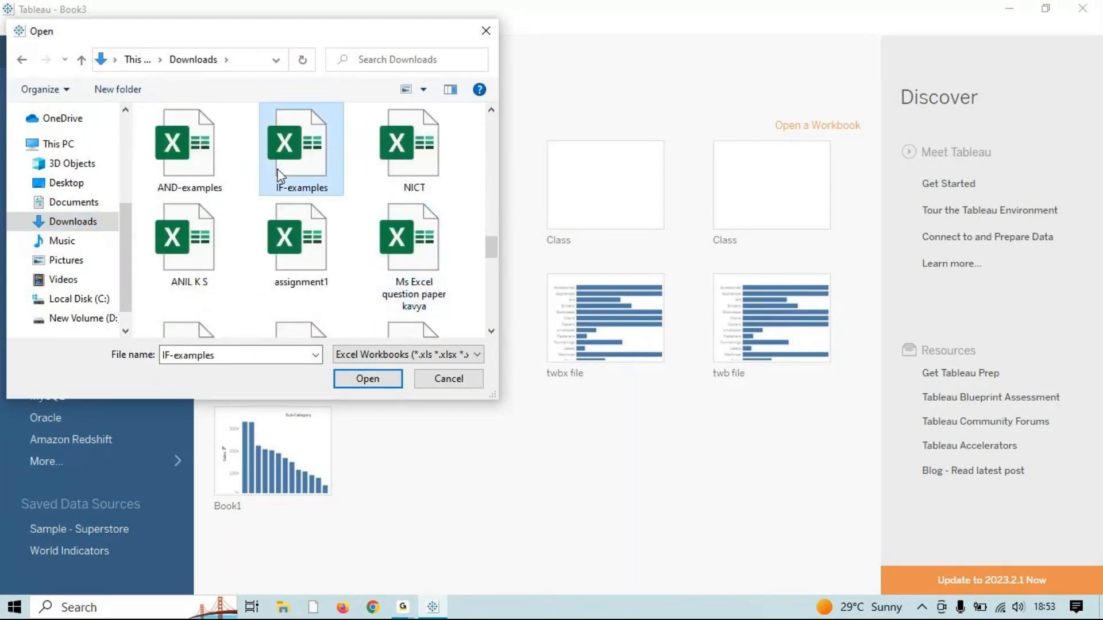
{"action": "scroll", "coordinate": [275, 172], "scroll_direction": "up", "scroll_amount": 5}
{"action": "left_click", "coordinate": [267, 178]}
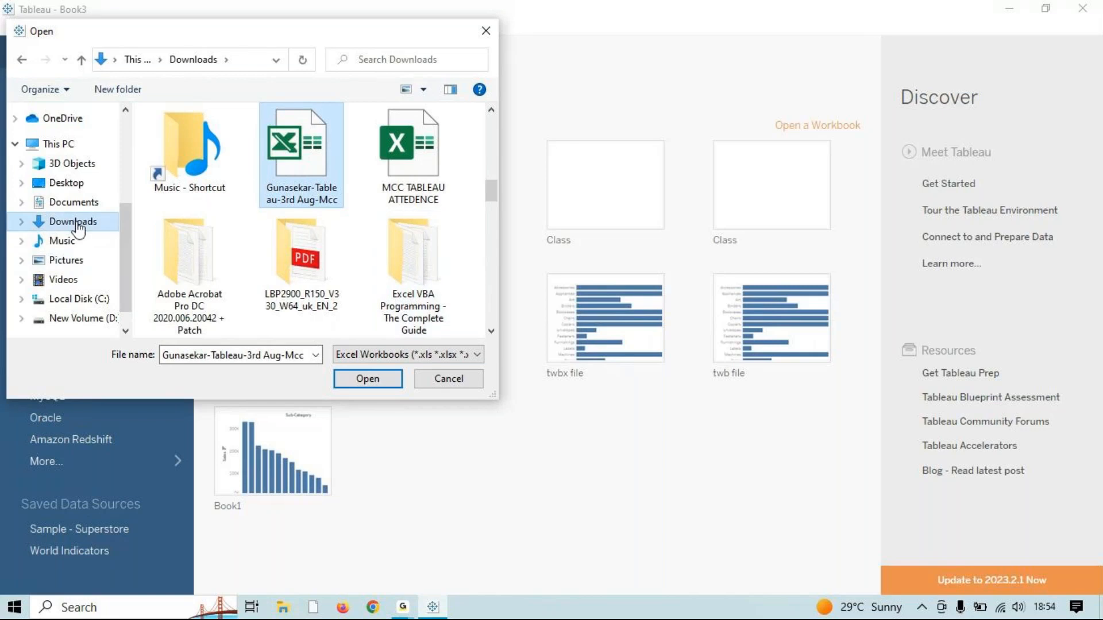
{"action": "left_click", "coordinate": [87, 206]}
{"action": "scroll", "coordinate": [270, 189], "scroll_direction": "down", "scroll_amount": 4}
{"action": "left_click", "coordinate": [264, 163]}
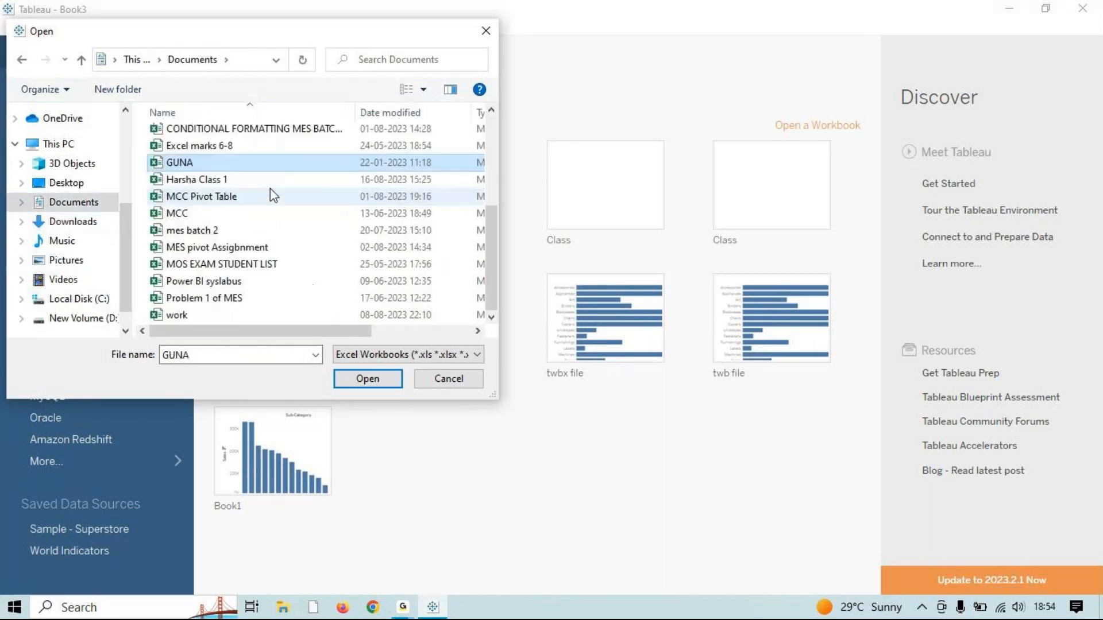
Step: Find global_superstore_2016 on New Volume (D:) and open it
{"action": "left_click", "coordinate": [59, 183]}
{"action": "key", "text": "g"}
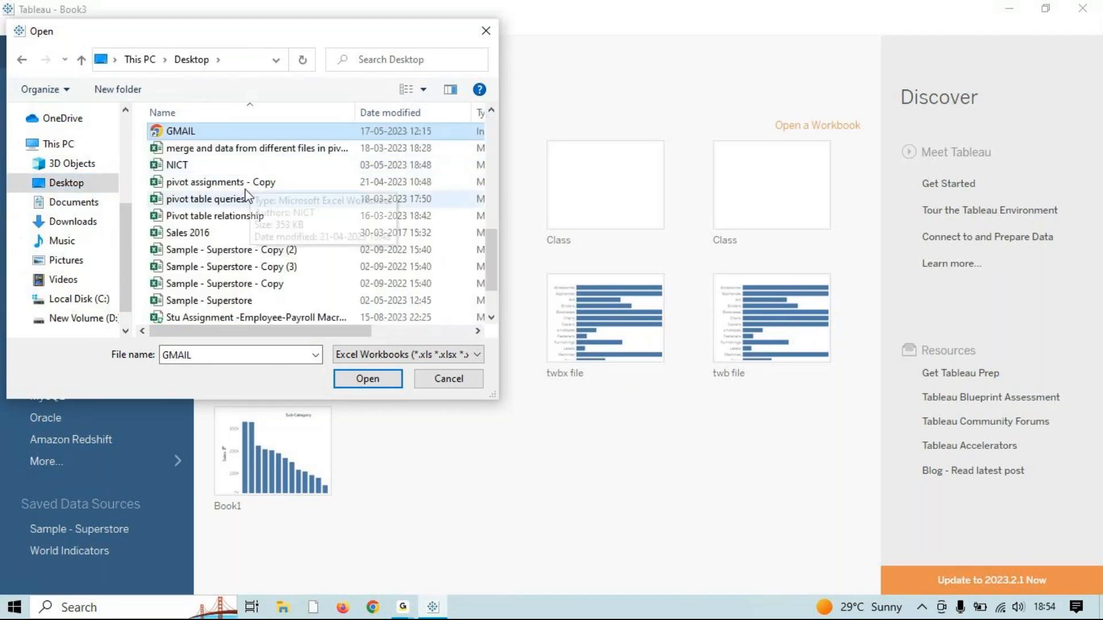
{"action": "scroll", "coordinate": [256, 315], "scroll_direction": "down", "scroll_amount": 1}
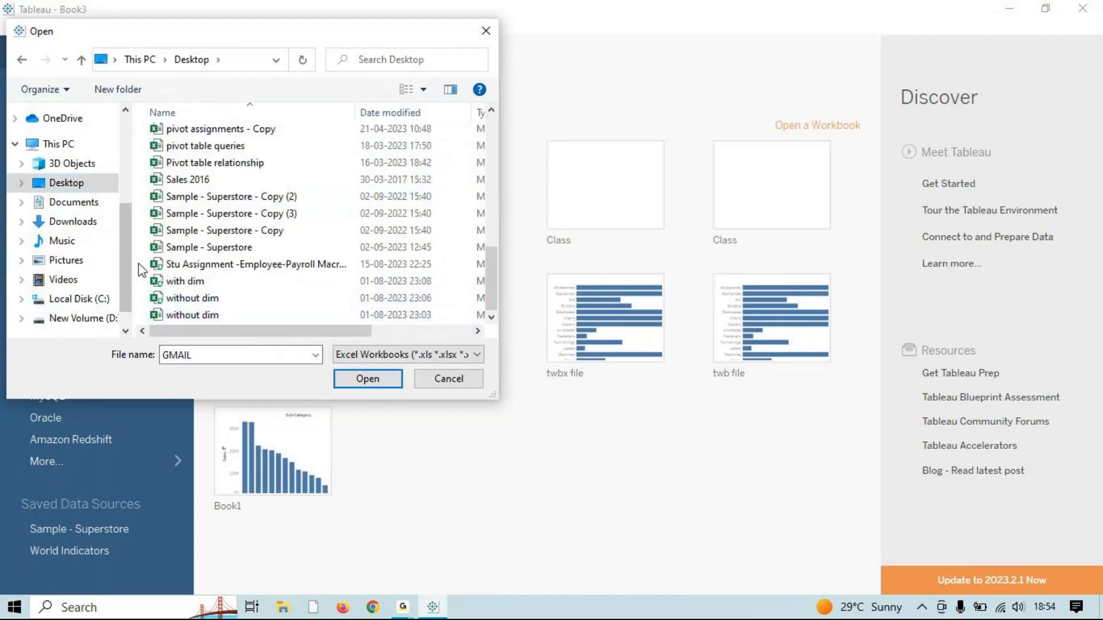
{"action": "scroll", "coordinate": [140, 263], "scroll_direction": "up", "scroll_amount": 3}
{"action": "scroll", "coordinate": [138, 258], "scroll_direction": "down", "scroll_amount": 2}
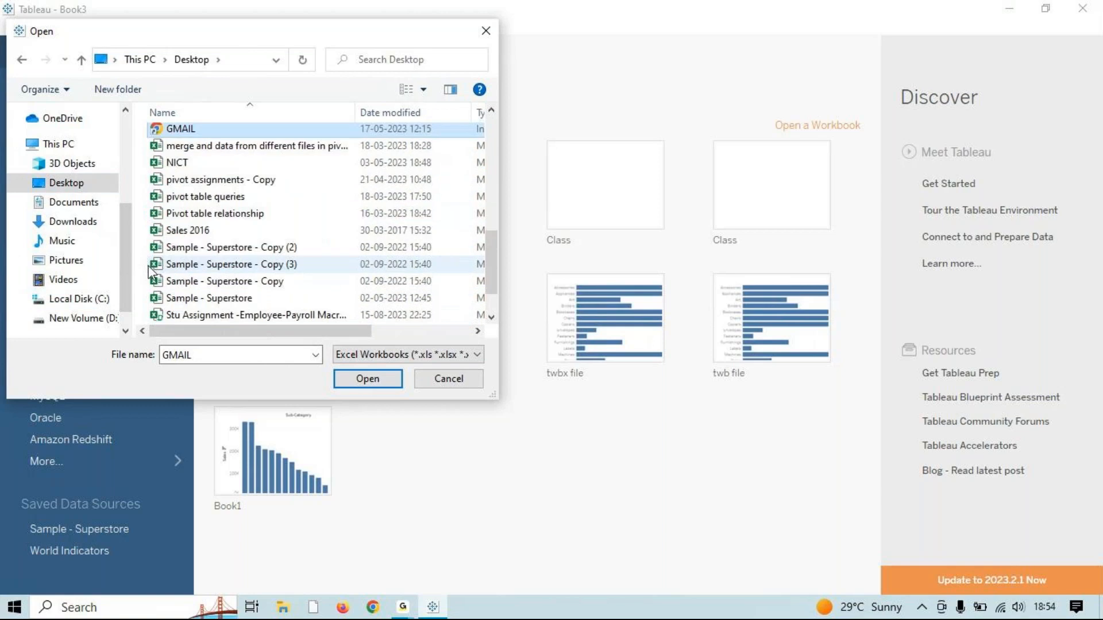
{"action": "scroll", "coordinate": [115, 270], "scroll_direction": "down", "scroll_amount": 1}
{"action": "left_click", "coordinate": [109, 292]}
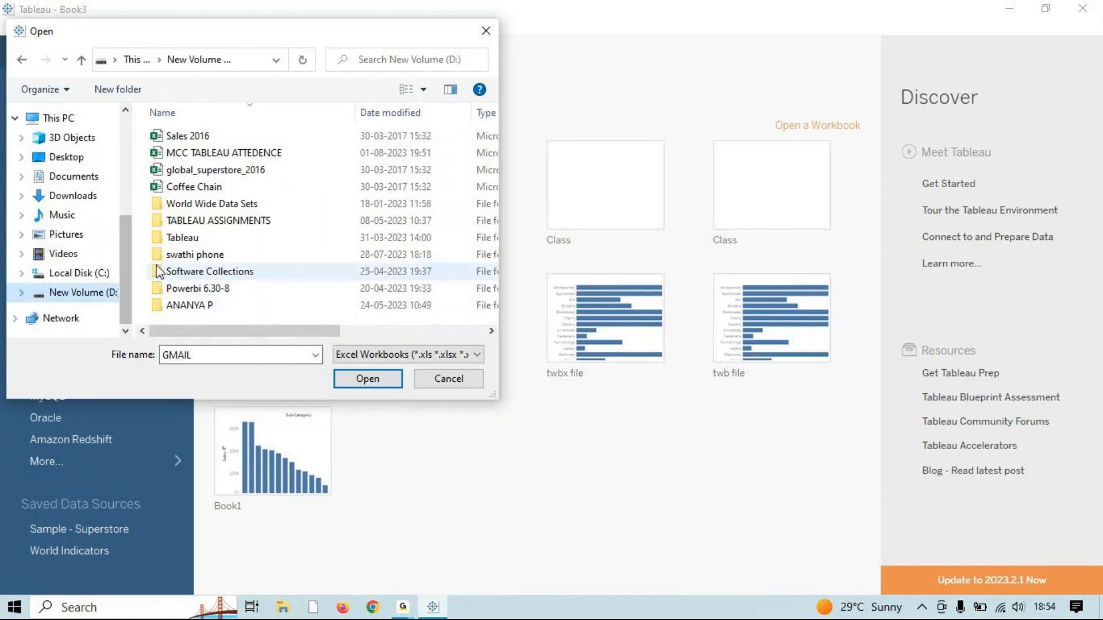
{"action": "left_click", "coordinate": [278, 172]}
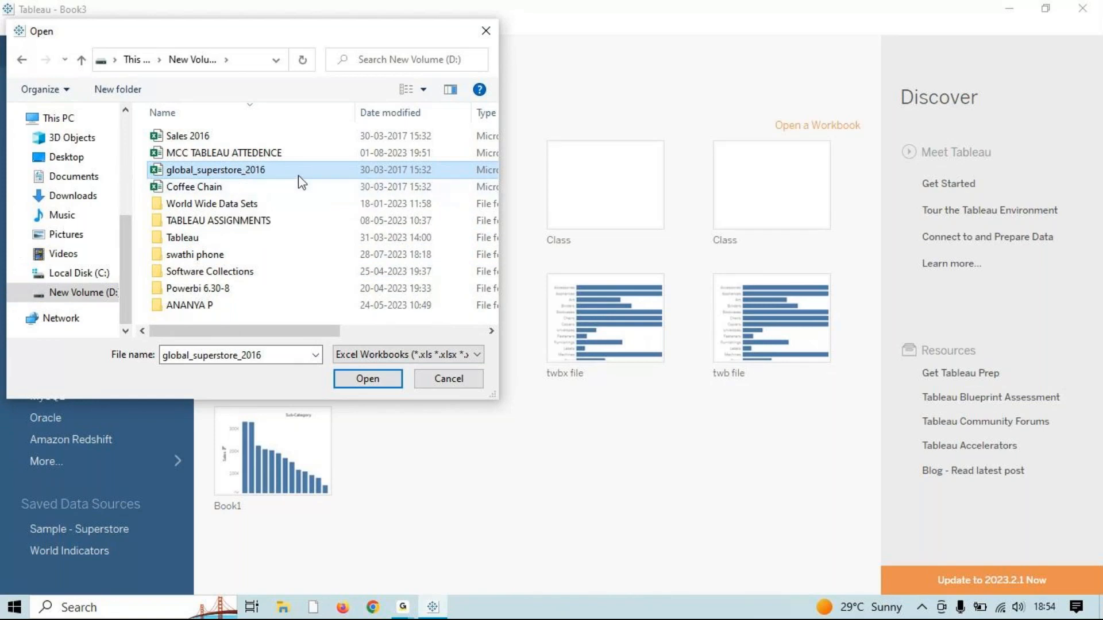
{"action": "left_click", "coordinate": [363, 381]}
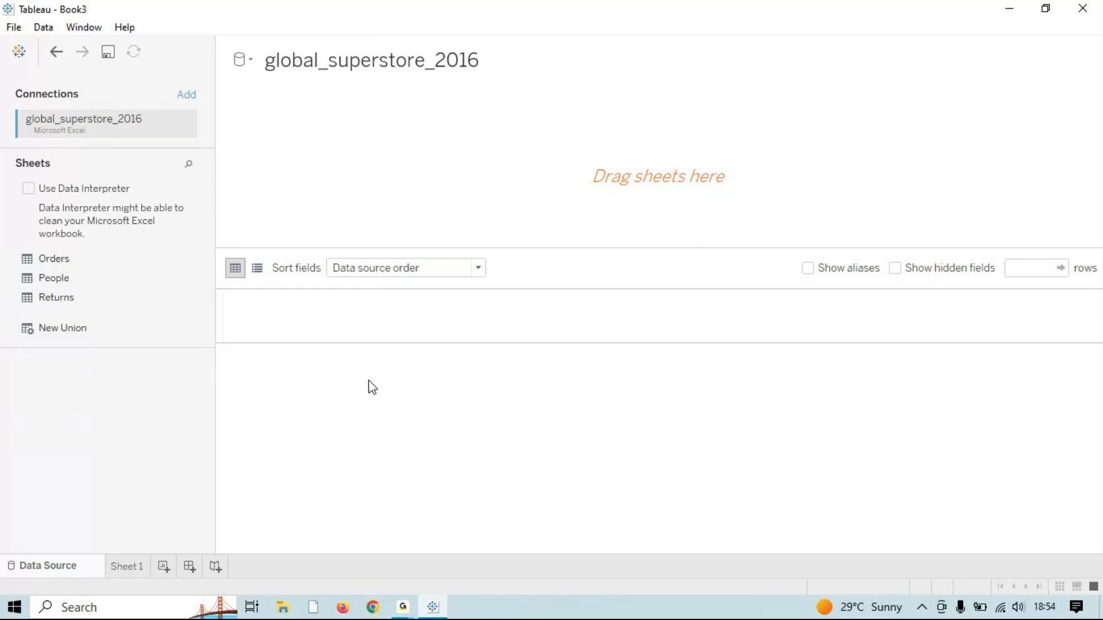
Step: Add the Orders sheet to the canvas, then go to the empty worksheet
{"action": "double_click", "coordinate": [60, 259]}
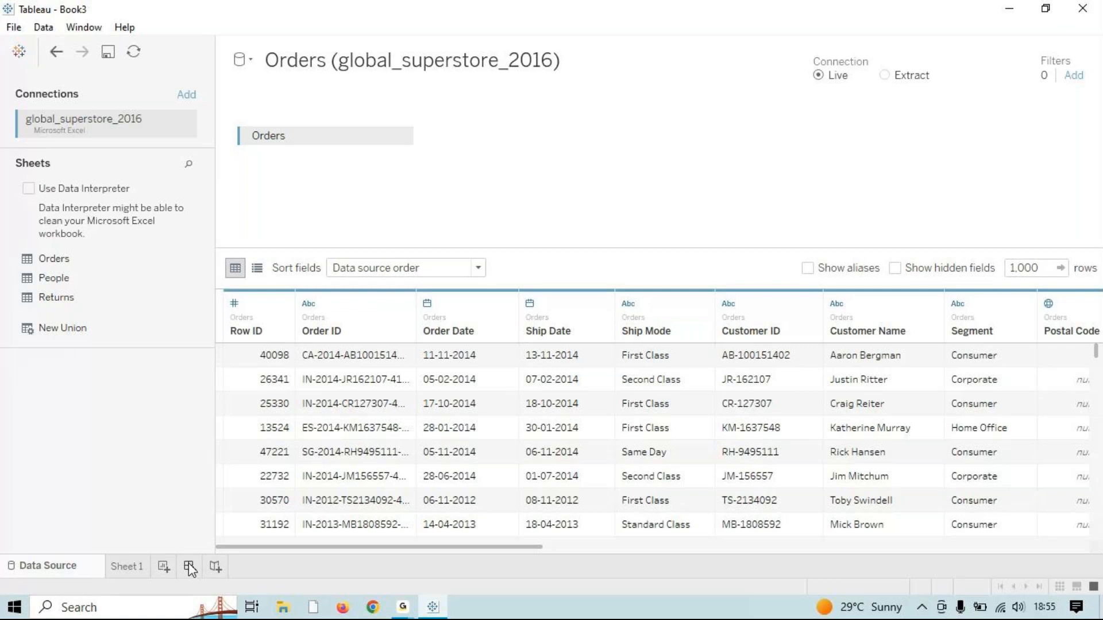
{"action": "left_click", "coordinate": [115, 565]}
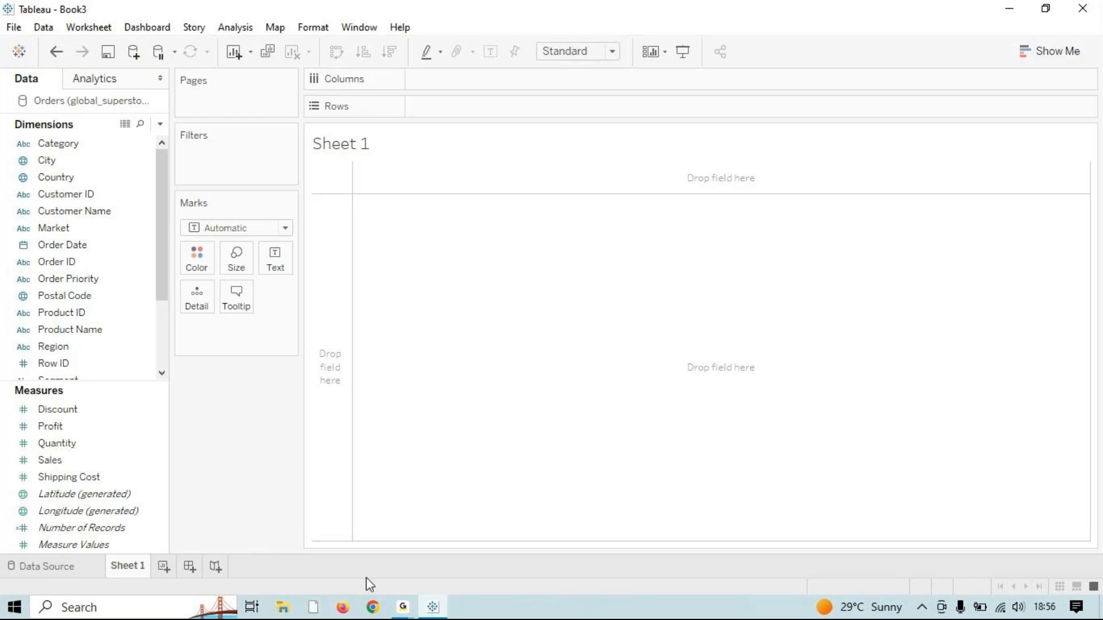
Step: Launch Notepad and type question 1: 'What is the total sales done by each sub-cat?'
{"action": "key", "text": "super+r"}
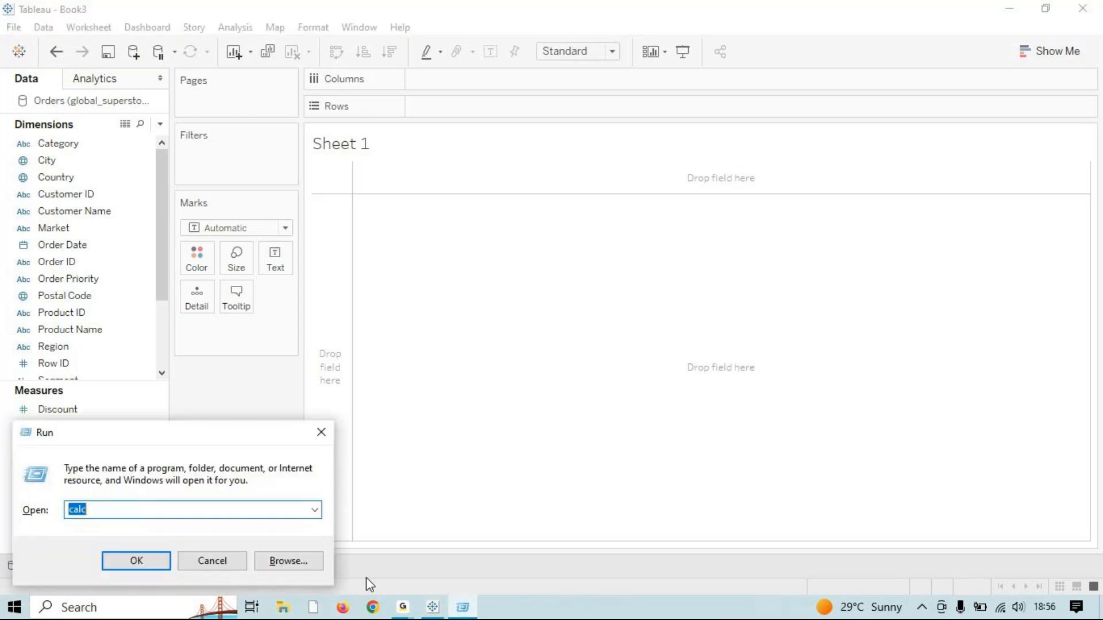
{"action": "type", "text": "notepad"}
{"action": "key", "text": "Return"}
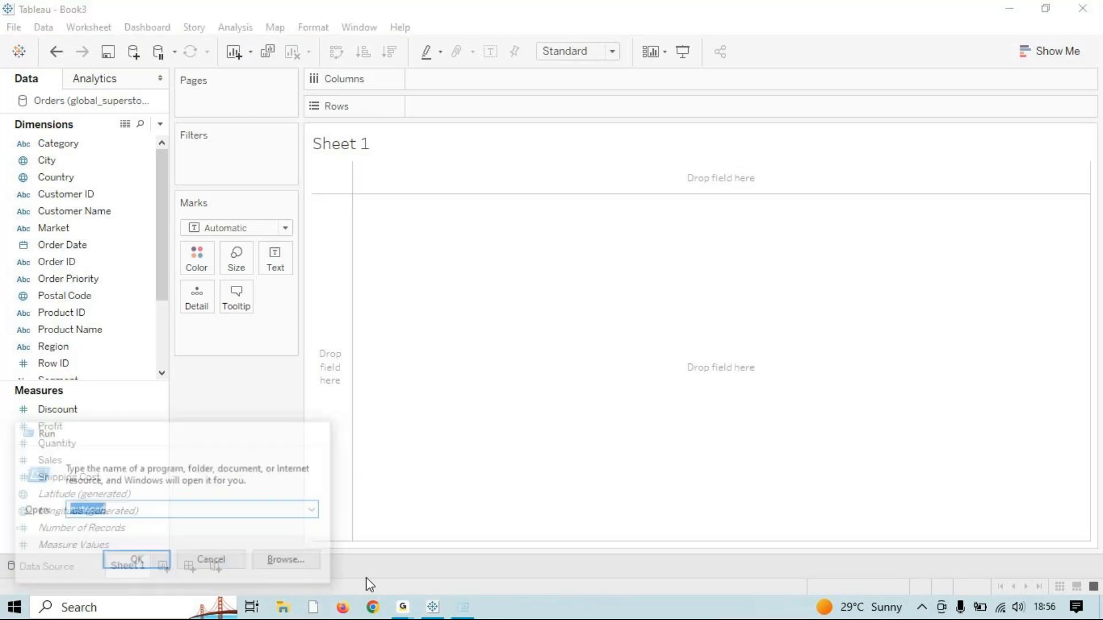
{"action": "type", "text": "Whaty is"}
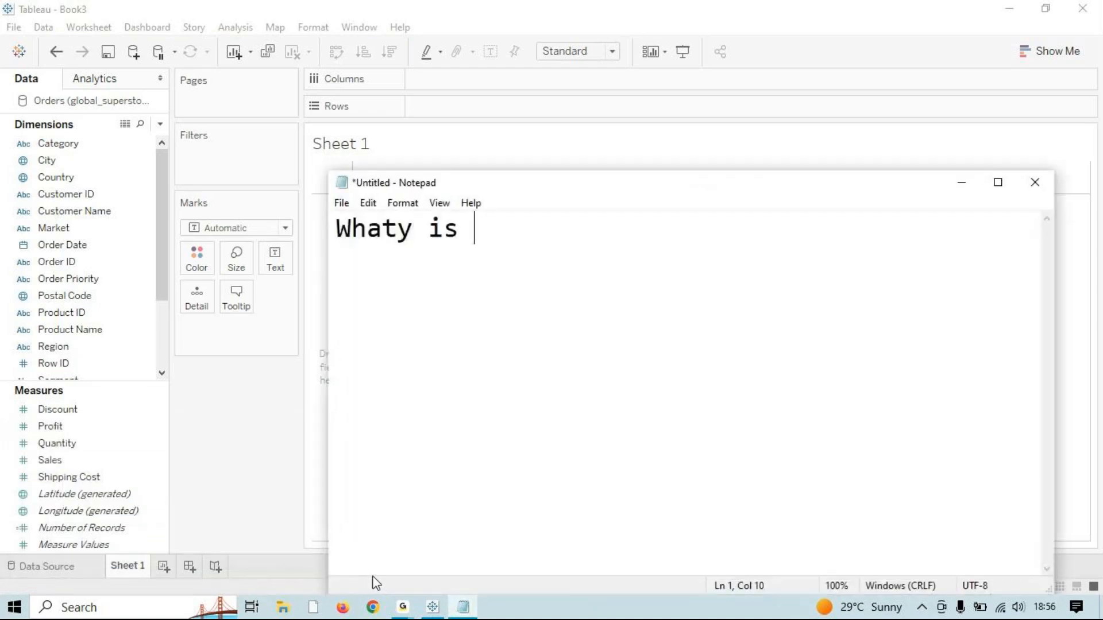
{"action": "key", "text": "BackSpace"}
{"action": "key", "text": "BackSpace"}
{"action": "key", "text": "BackSpace"}
{"action": "key", "text": "BackSpace"}
{"action": "key", "text": "BackSpace"}
{"action": "type", "text": "is the totl"}
{"action": "key", "text": "BackSpace"}
{"action": "key", "text": "BackSpace"}
{"action": "key", "text": "BackSpace"}
{"action": "type", "text": "tal sales done by"}
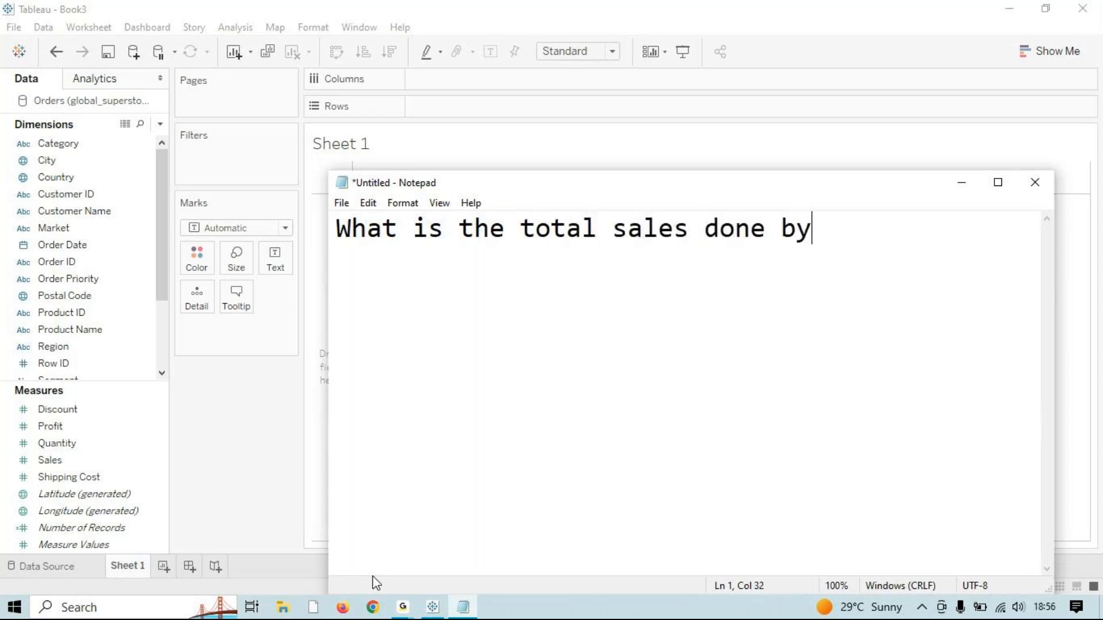
{"action": "type", "text": " each sub "}
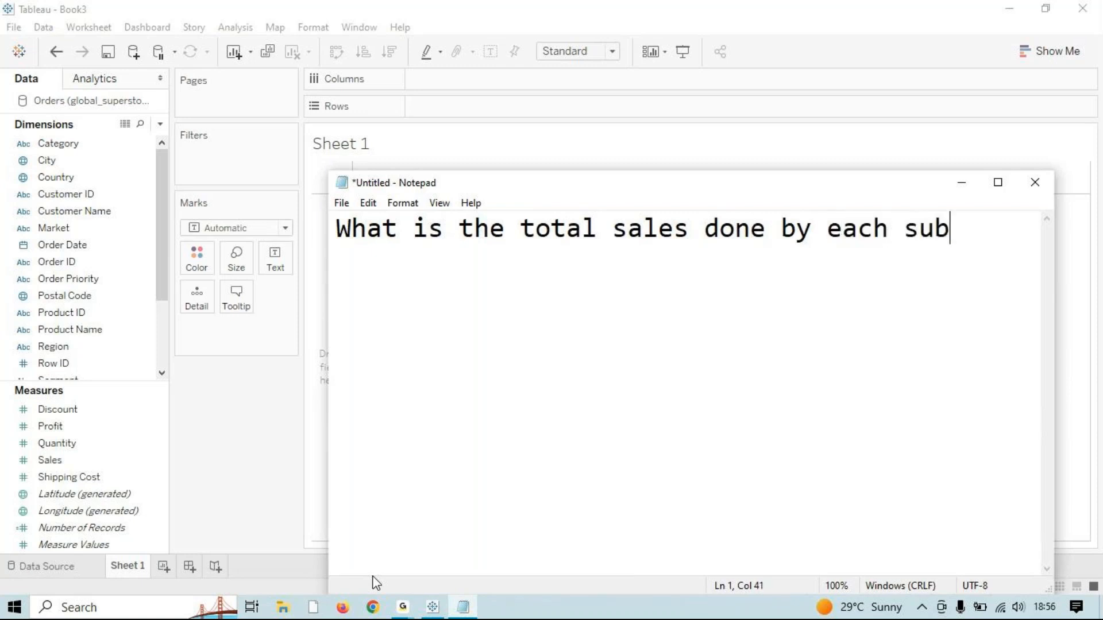
{"action": "type", "text": "- cat ?"}
{"action": "key", "text": "Return"}
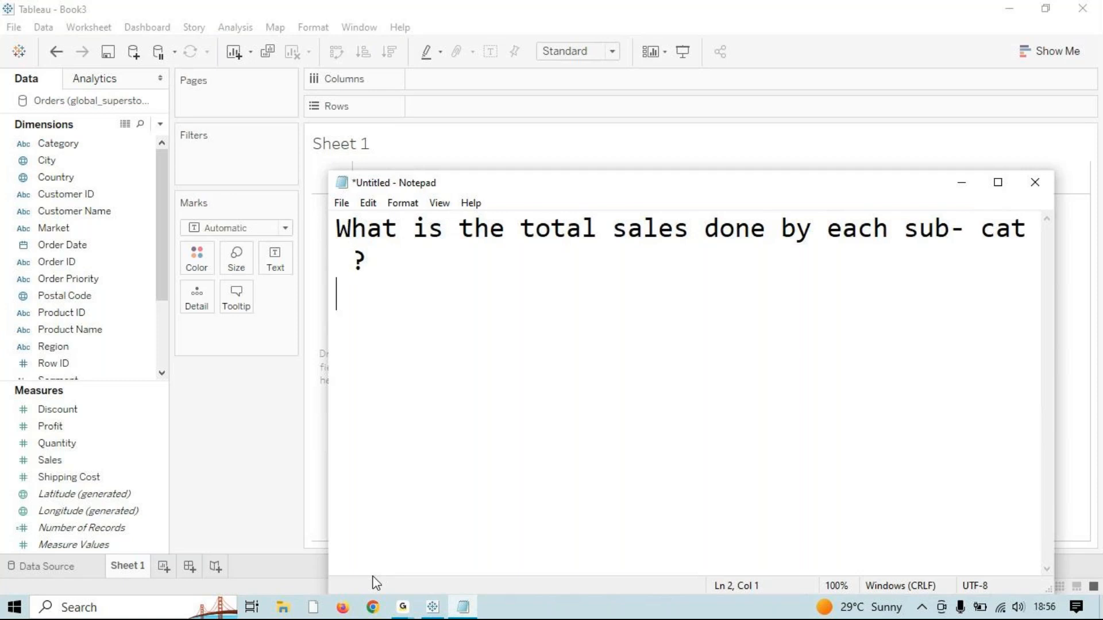
{"action": "key", "text": "Up"}
{"action": "key", "text": "Up"}
{"action": "type", "text": "1)"}
Step: Tag question 1 '(bar / column)' and add question 2: 'profit by region (pie)'
{"action": "left_click", "coordinate": [443, 298]}
{"action": "key", "text": "Return"}
{"action": "type", "text": "2)"}
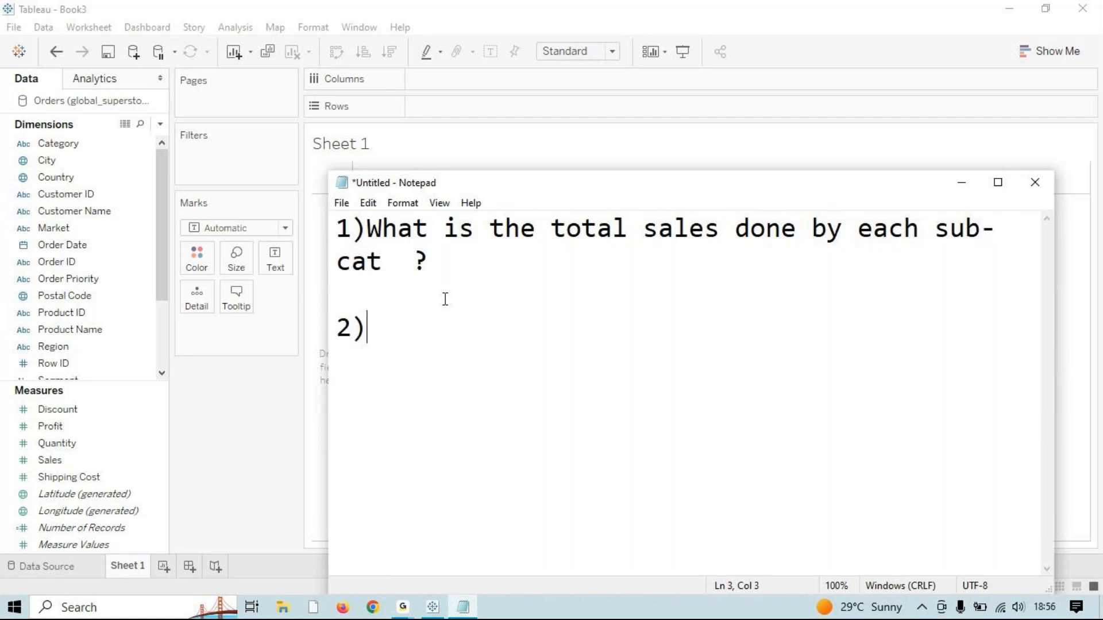
{"action": "left_click", "coordinate": [465, 255]}
{"action": "type", "text": "( bar / column"}
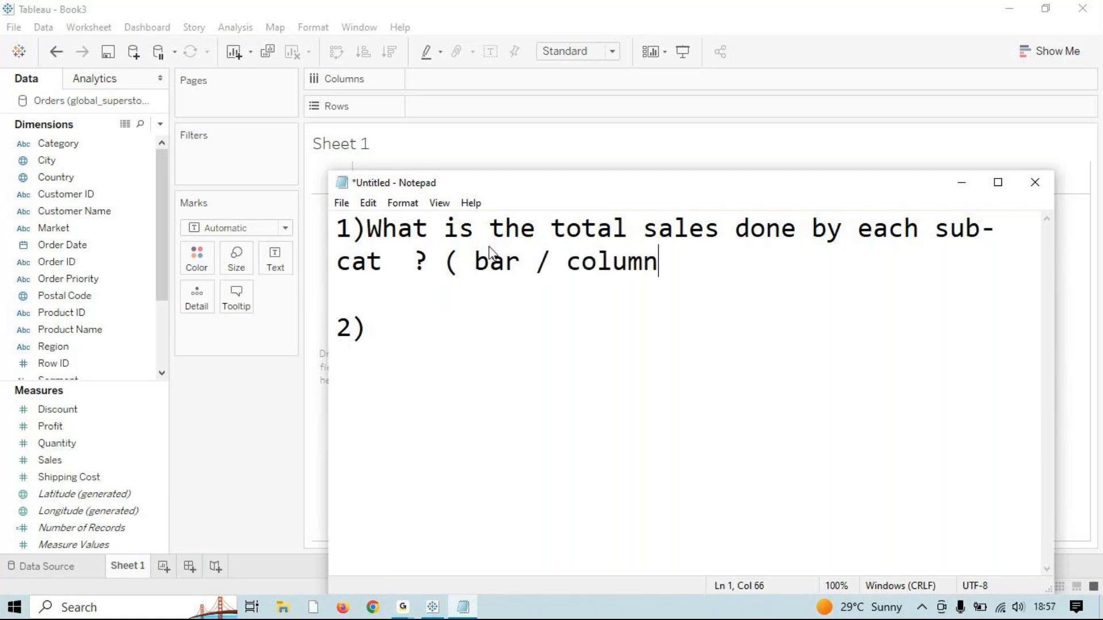
{"action": "type", "text": " )"}
{"action": "left_click", "coordinate": [493, 359]}
{"action": "type", "text": "profit by"}
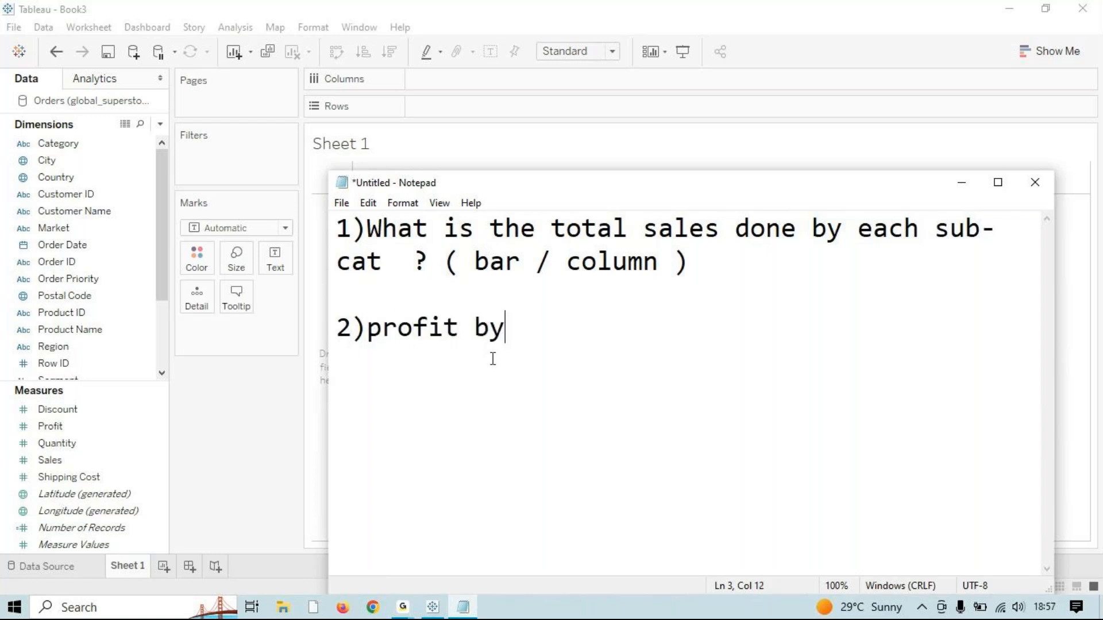
{"action": "type", "text": " regio"}
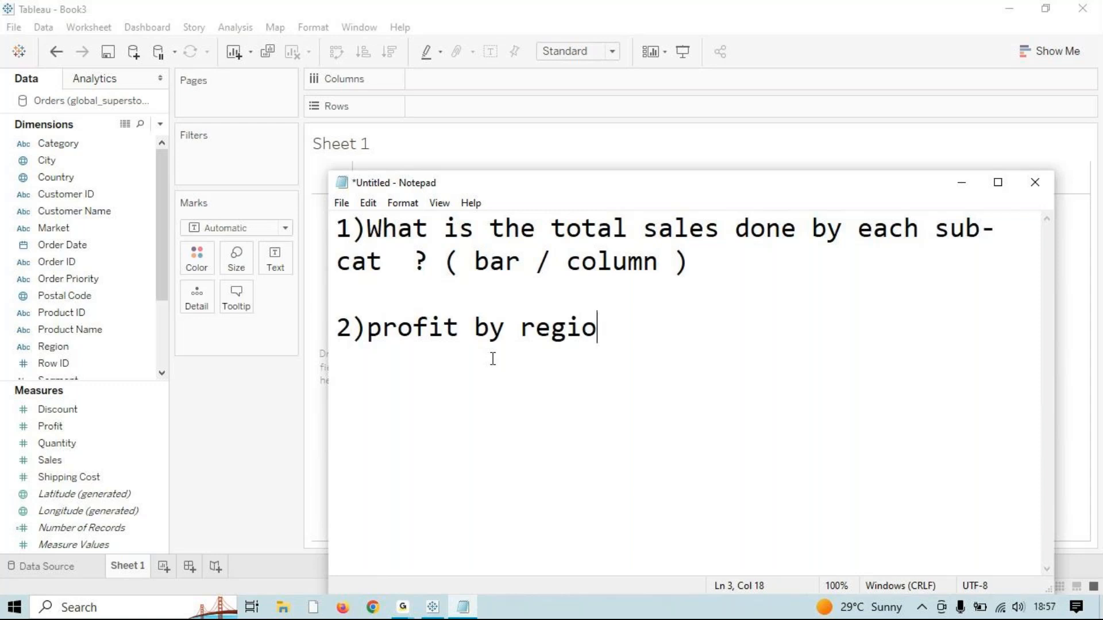
{"action": "type", "text": "n  ( piw"}
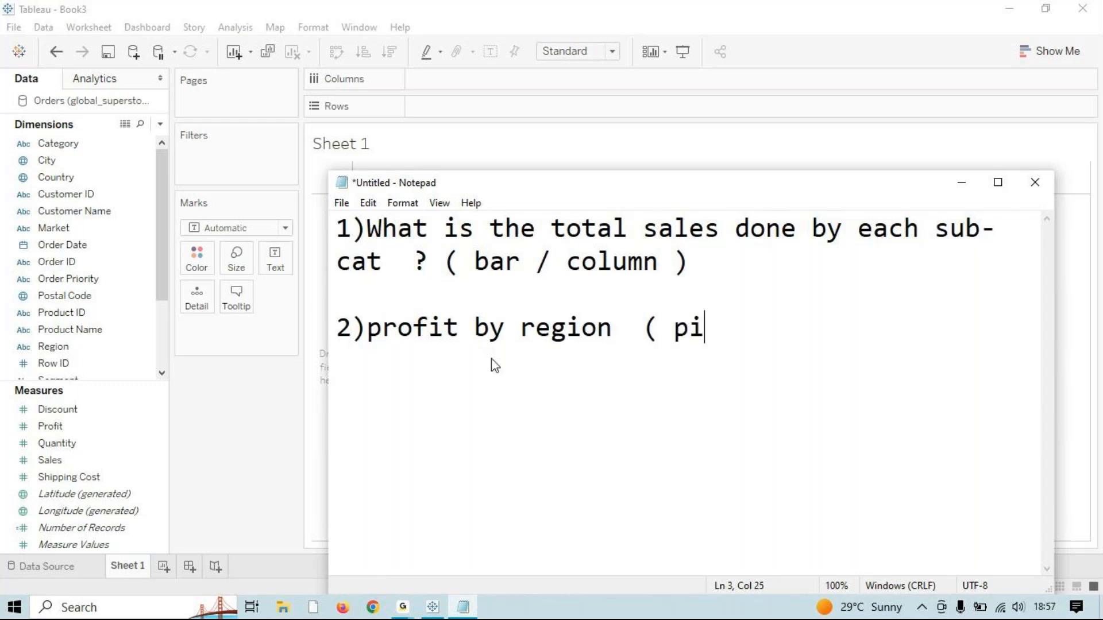
{"action": "key", "text": "BackSpace"}
{"action": "type", "text": "e  )"}
Step: Start question 3, replacing 'periodical wise' with 'month'
{"action": "key", "text": "Return"}
{"action": "key", "text": "Return"}
{"action": "type", "text": "3)"}
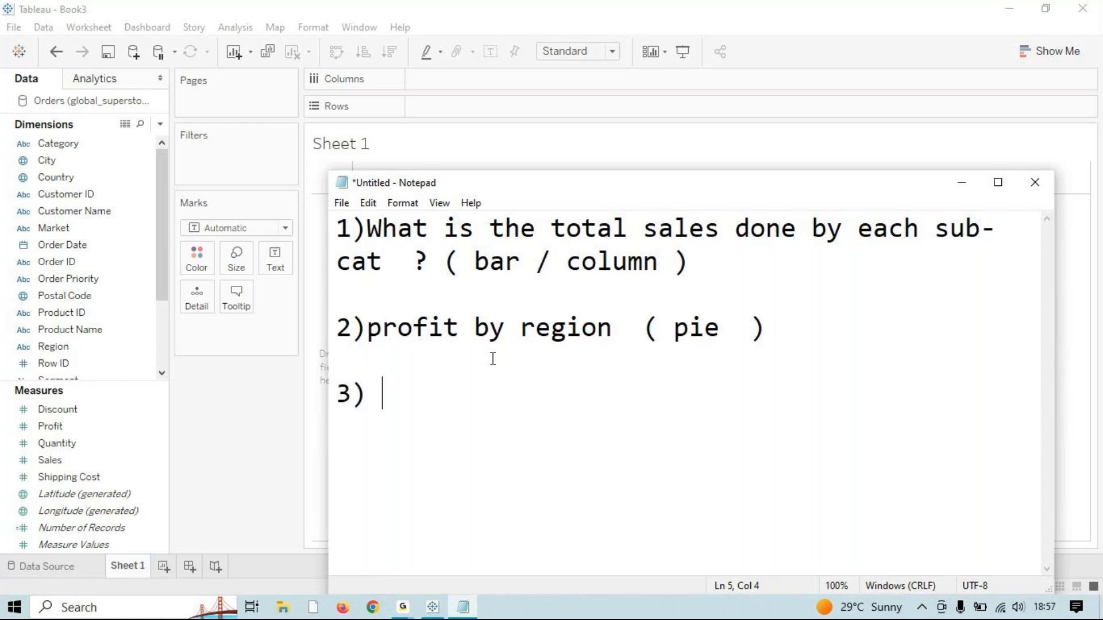
{"action": "type", "text": "peri"}
{"action": "key", "text": "BackSpace"}
{"action": "key", "text": "BackSpace"}
{"action": "key", "text": "BackSpace"}
{"action": "key", "text": "BackSpace"}
{"action": "type", "text": "periodical "}
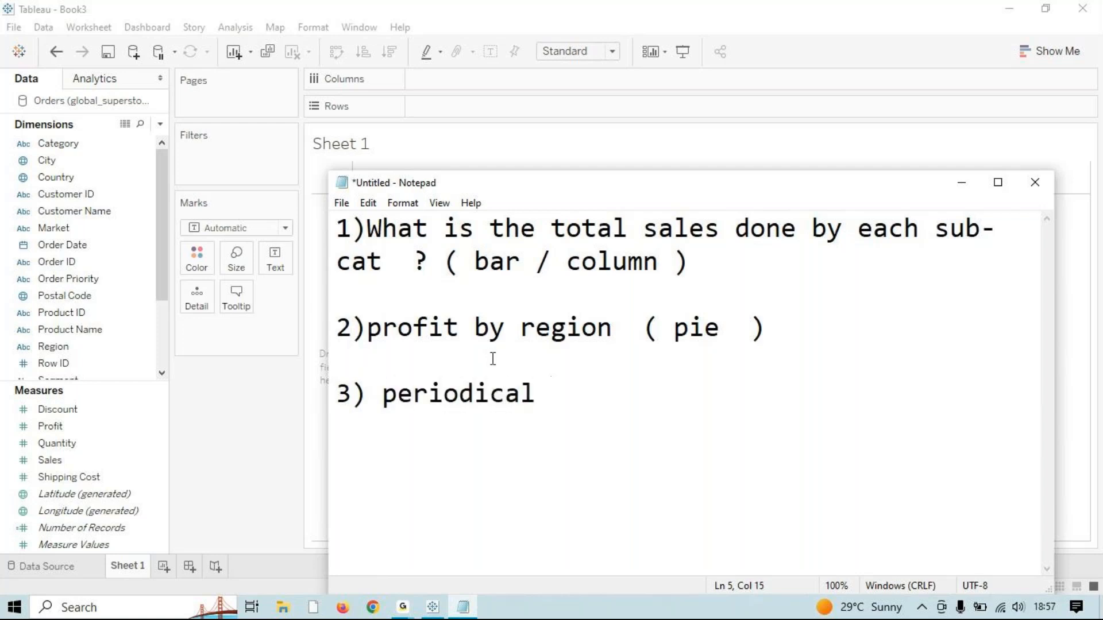
{"action": "type", "text": "wise"}
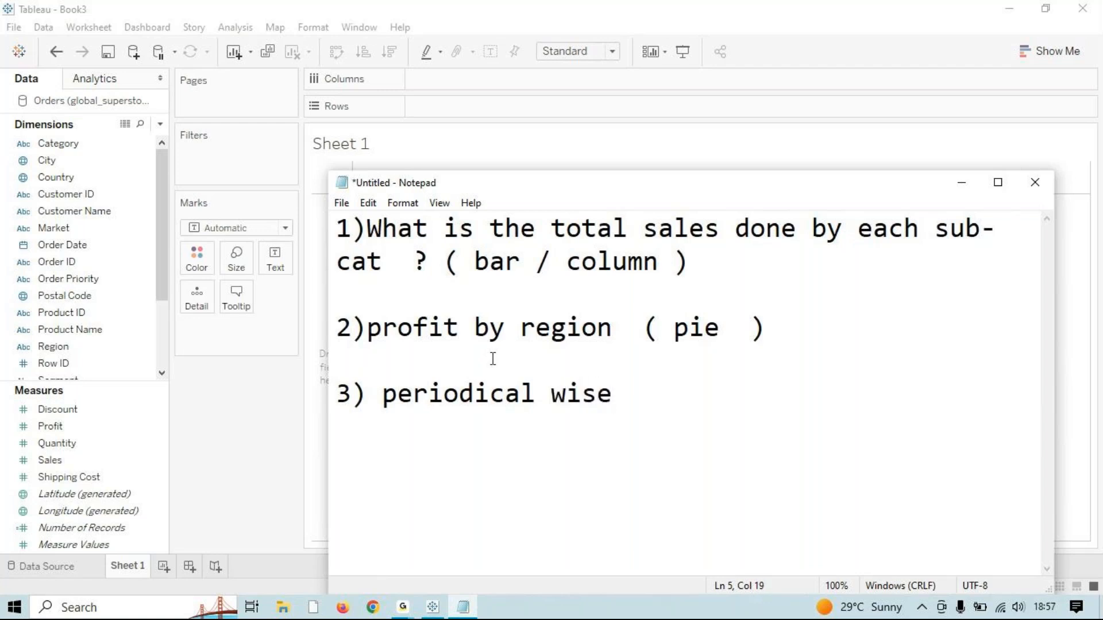
{"action": "left_click_drag", "start_coordinate": [536, 394], "coordinate": [384, 399]}
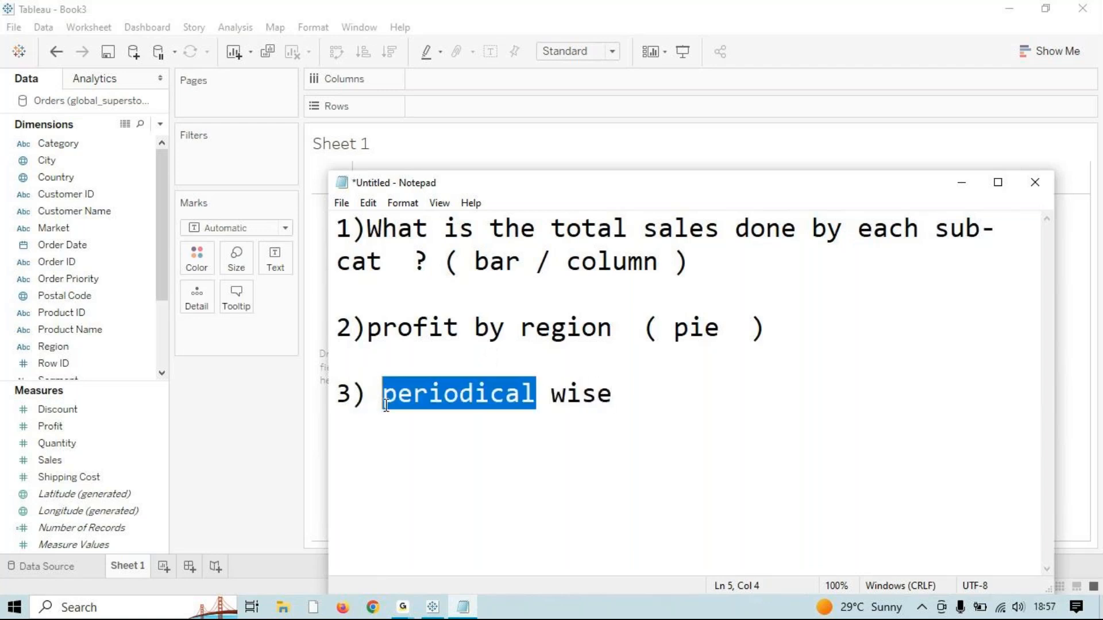
{"action": "key", "text": "BackSpace"}
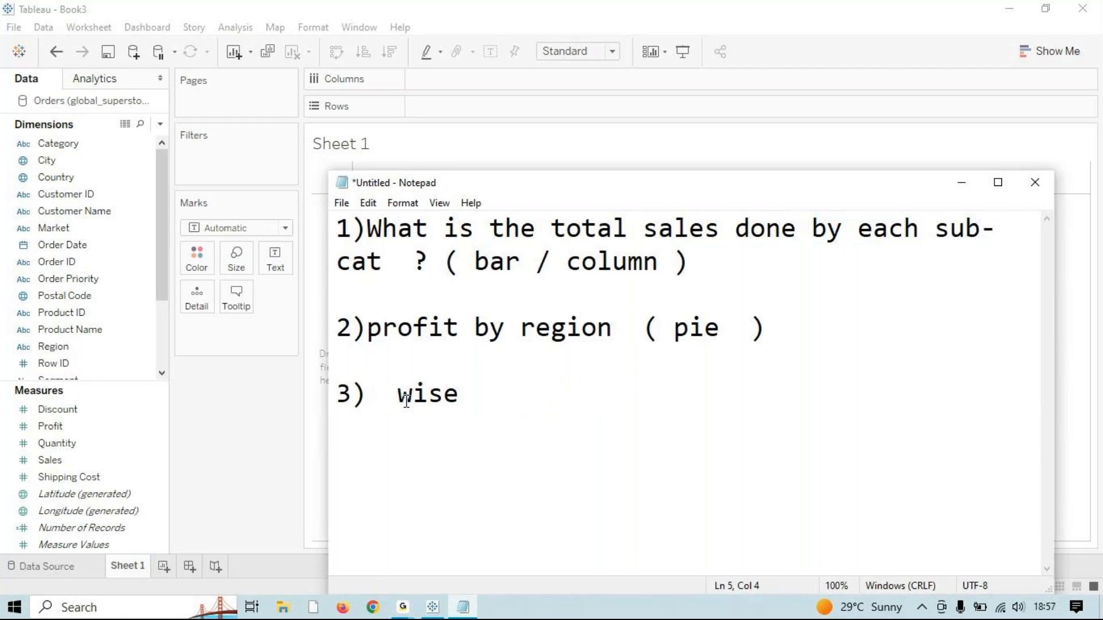
{"action": "type", "text": "montj"}
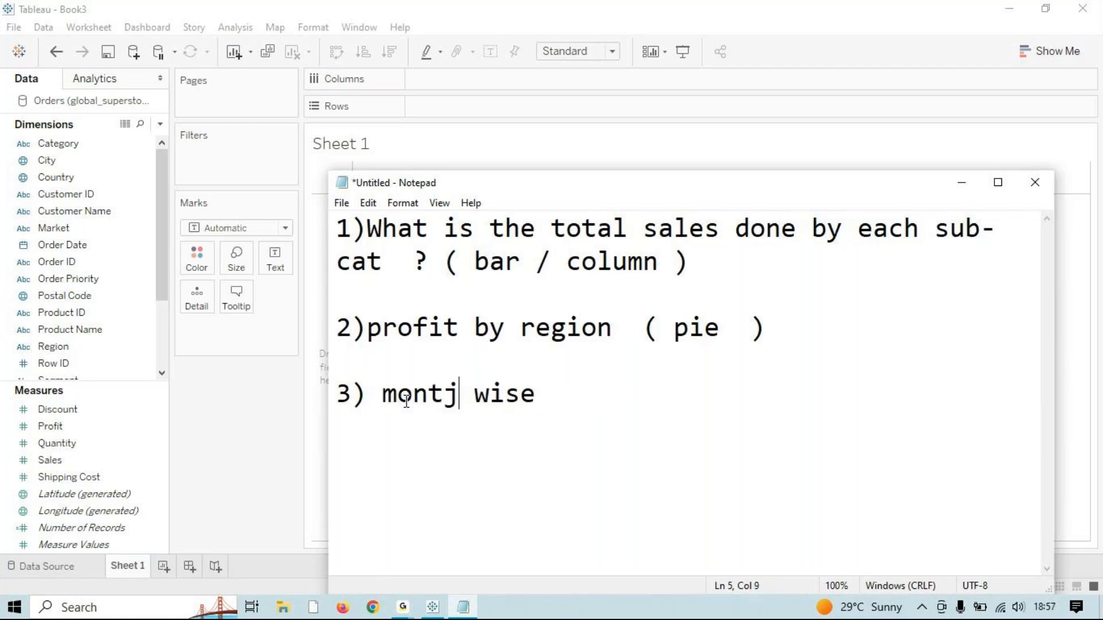
{"action": "key", "text": "BackSpace"}
{"action": "type", "text": "h"}
Step: Rewrite question 3 as 'profit done by month wise (line)'
{"action": "left_click", "coordinate": [558, 389]}
{"action": "type", "text": "pri"}
{"action": "key", "text": "BackSpace"}
{"action": "type", "text": "og"}
{"action": "key", "text": "BackSpace"}
{"action": "type", "text": "fit done "}
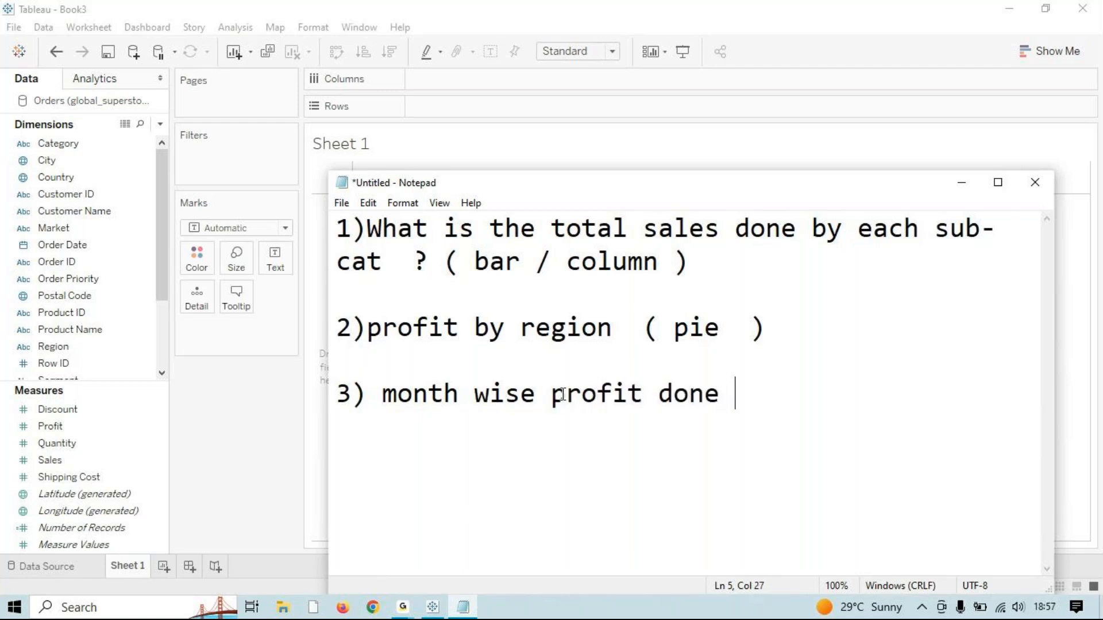
{"action": "type", "text": "by"}
{"action": "key", "text": "BackSpace"}
{"action": "key", "text": "BackSpace"}
{"action": "key", "text": "BackSpace"}
{"action": "key", "text": "BackSpace"}
{"action": "key", "text": "BackSpace"}
{"action": "left_click_drag", "start_coordinate": [386, 396], "coordinate": [820, 402]}
{"action": "type", "text": "pr"}
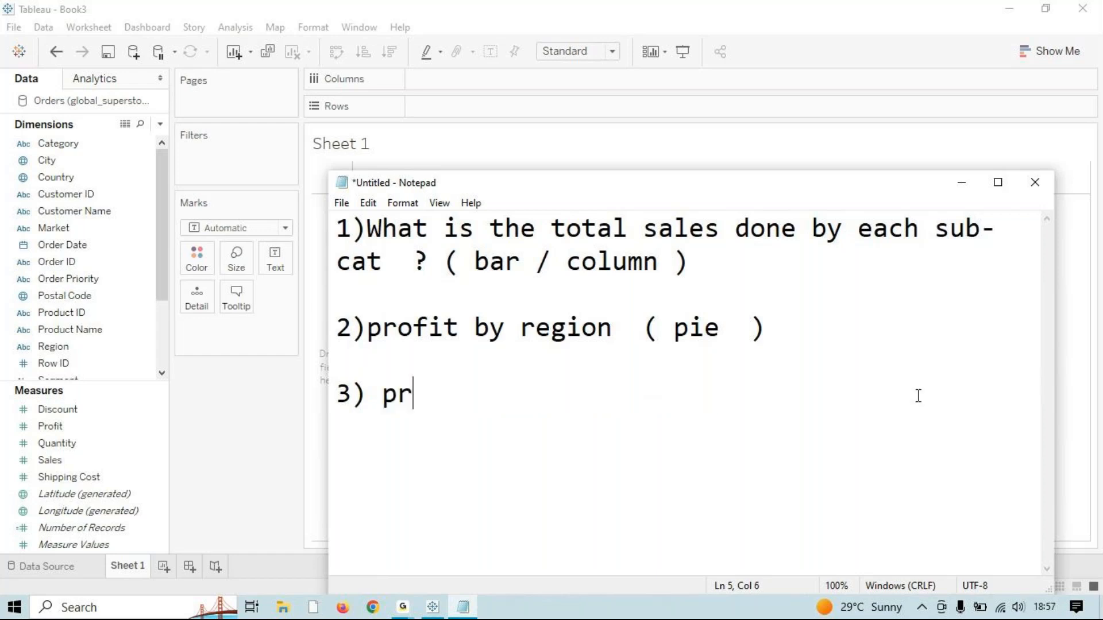
{"action": "type", "text": "ofit done "}
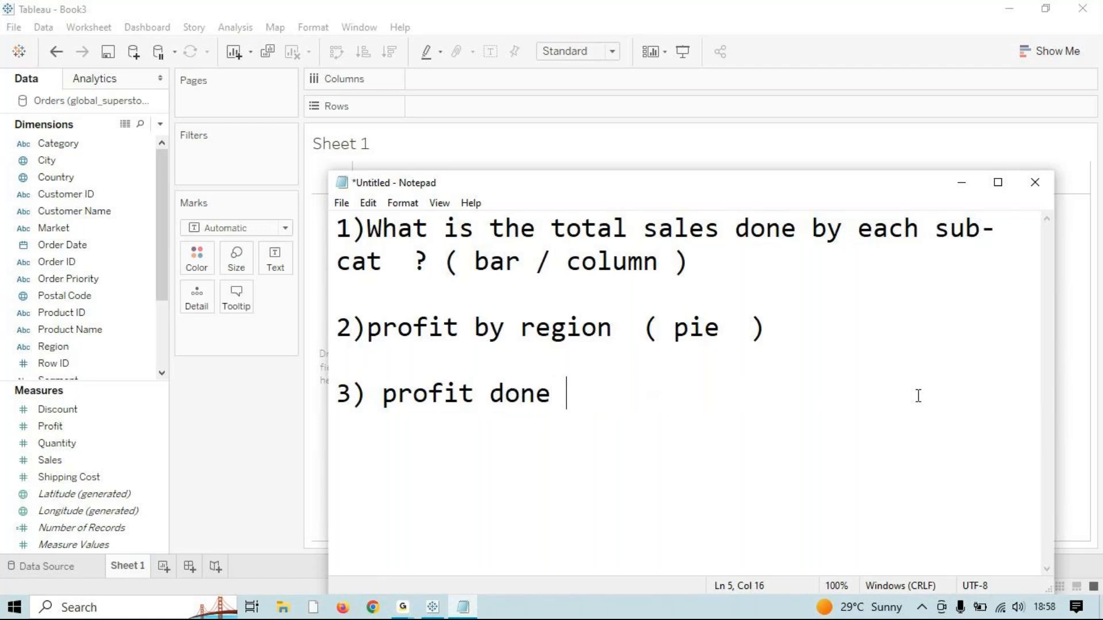
{"action": "type", "text": "by month "}
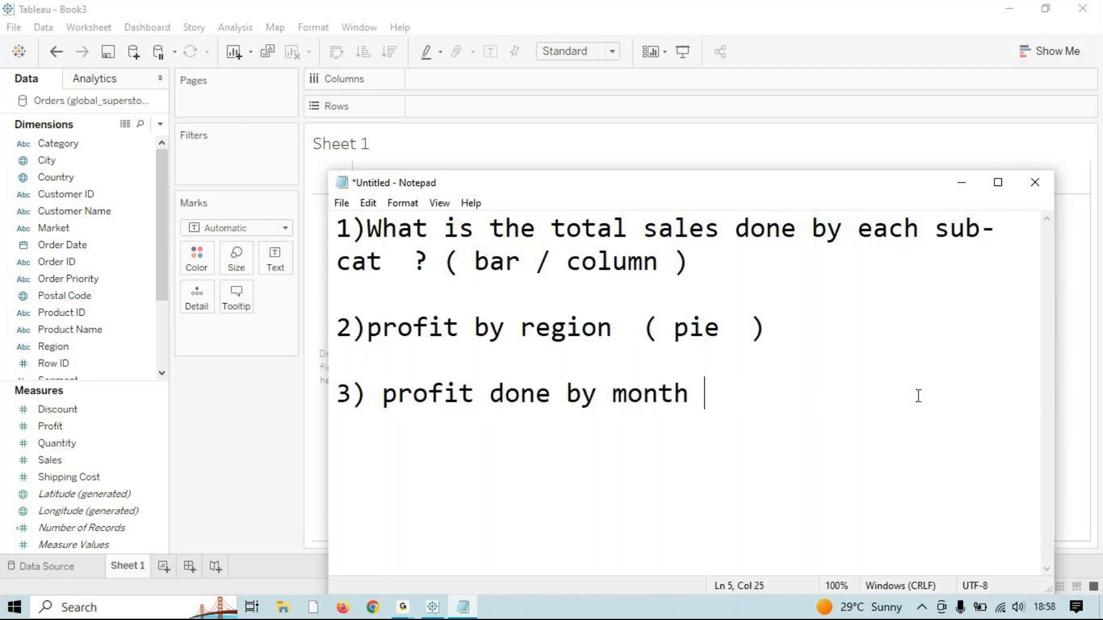
{"action": "type", "text": "wise  ("}
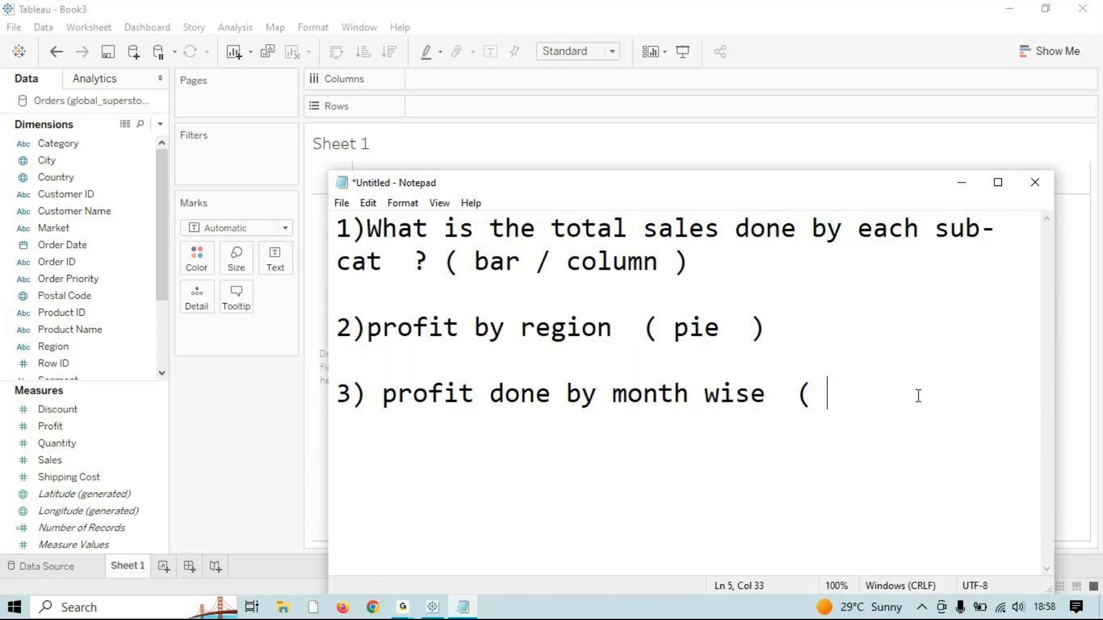
{"action": "type", "text": "libe )"}
{"action": "key", "text": "Return"}
{"action": "left_click", "coordinate": [873, 394]}
{"action": "key", "text": "BackSpace"}
{"action": "type", "text": "ne )"}
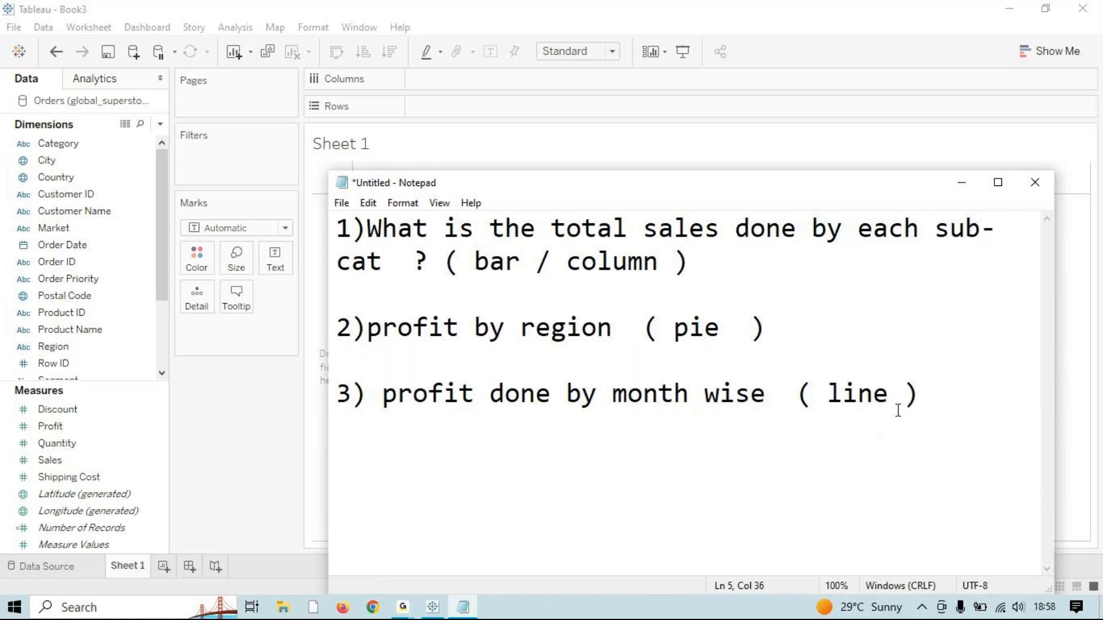
Step: Add question 4: 'sales and profit by early (dual axis chart)'
{"action": "left_click", "coordinate": [947, 424]}
{"action": "key", "text": "Return"}
{"action": "type", "text": "4)"}
{"action": "type", "text": "sales and "}
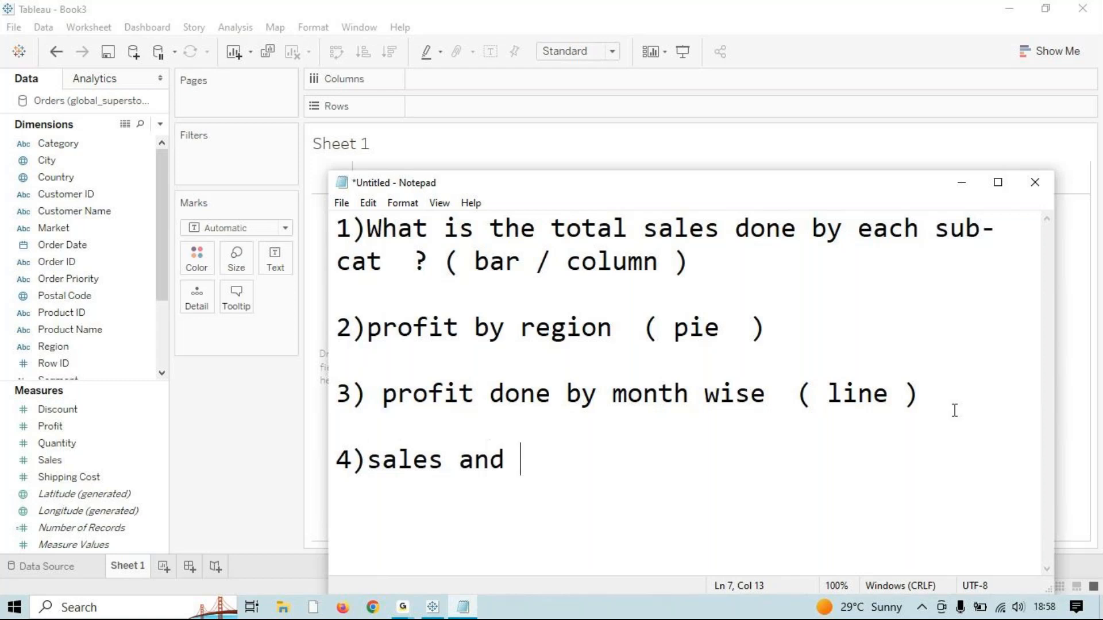
{"action": "type", "text": "profit "}
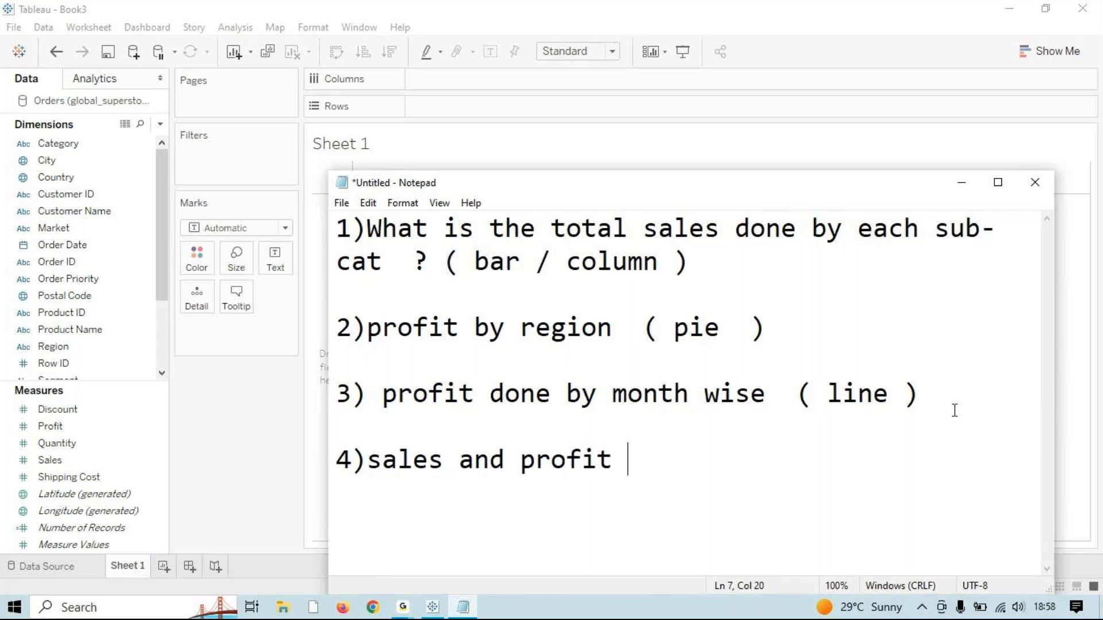
{"action": "type", "text": "by eal"}
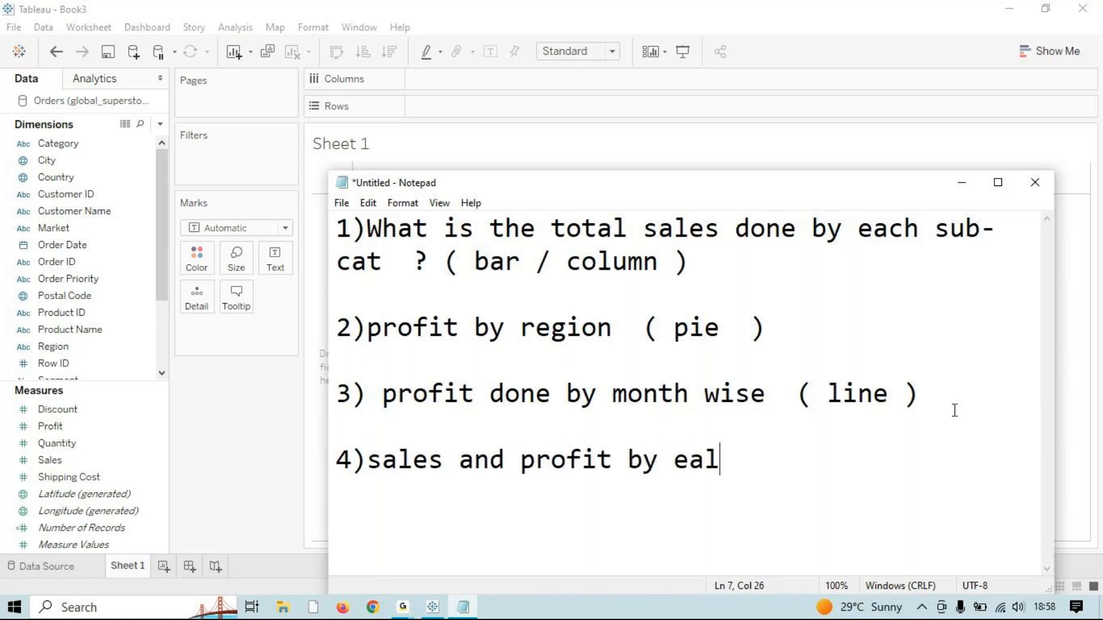
{"action": "type", "text": "ry"}
{"action": "key", "text": "BackSpace"}
{"action": "key", "text": "BackSpace"}
{"action": "key", "text": "BackSpace"}
{"action": "type", "text": "rly  ( dual axis v"}
{"action": "type", "text": "chart)"}
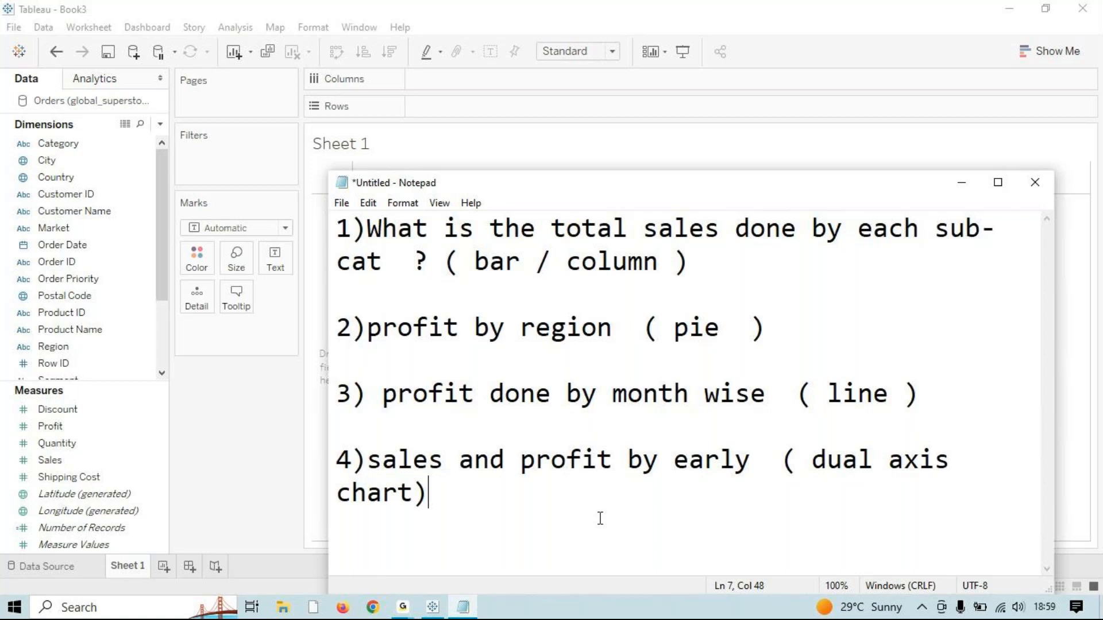
{"action": "left_click_drag", "start_coordinate": [618, 521], "coordinate": [352, 261]}
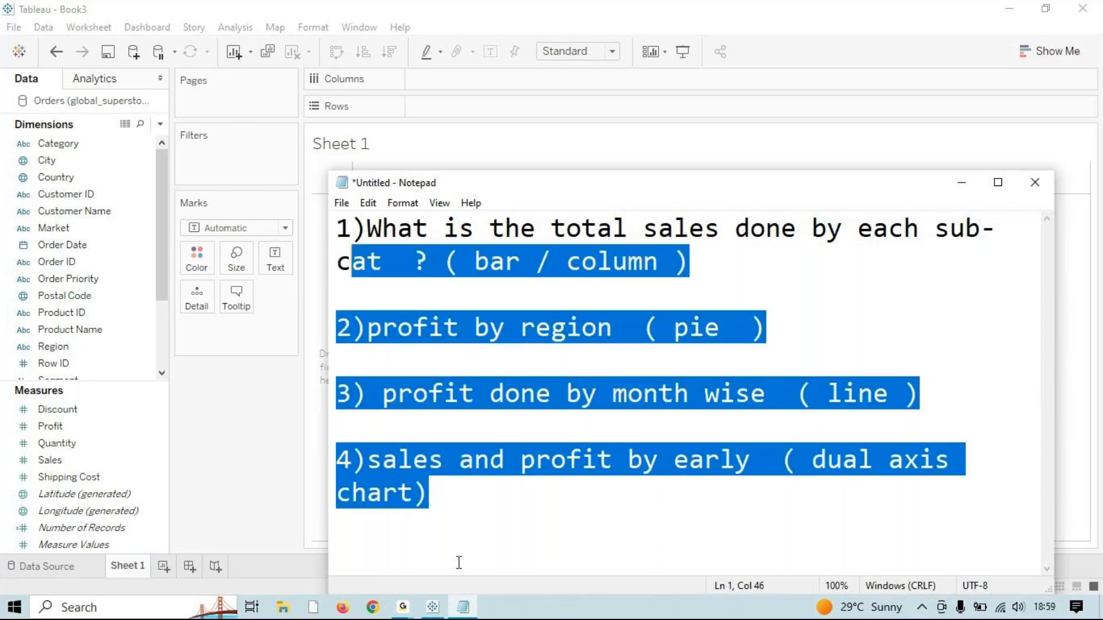
{"action": "left_click", "coordinate": [492, 543]}
{"action": "key", "text": "Return"}
{"action": "key", "text": "Return"}
Step: Maximize Notepad and add question 5: 'Sales done on each state in india (symbol map+size)'
{"action": "type", "text": "5)"}
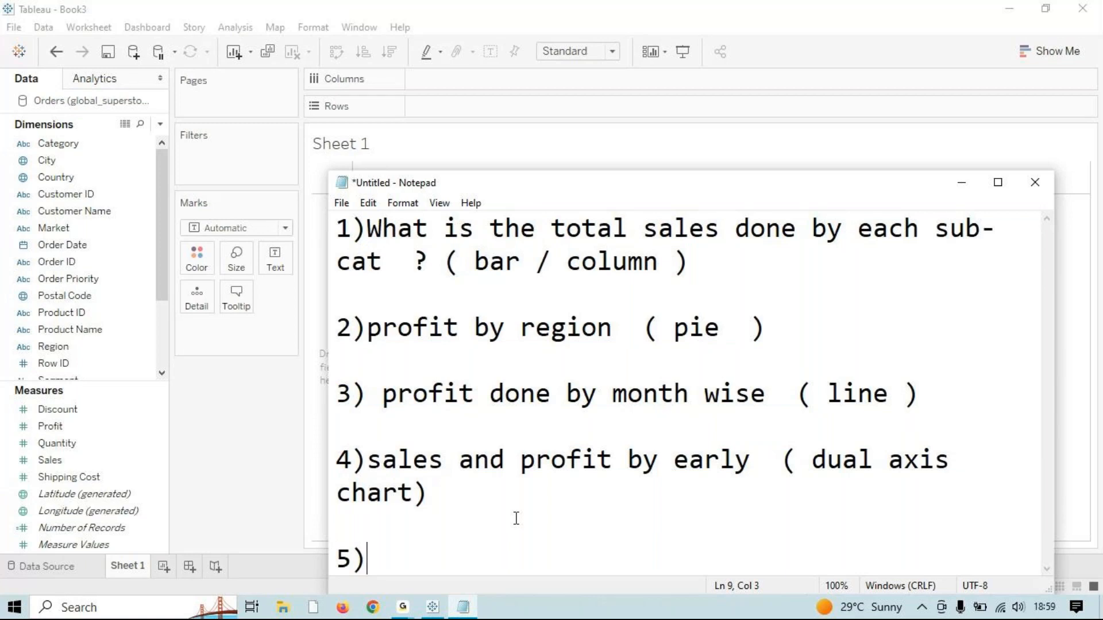
{"action": "type", "text": "Sales "}
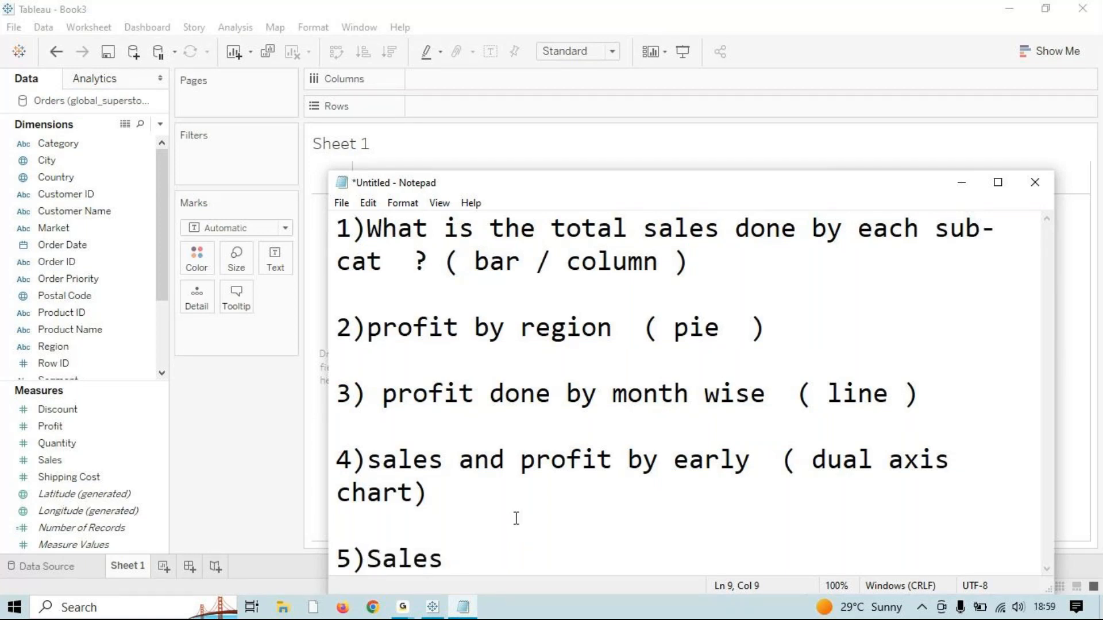
{"action": "type", "text": "donr"}
{"action": "key", "text": "BackSpace"}
{"action": "key", "text": "BackSpace"}
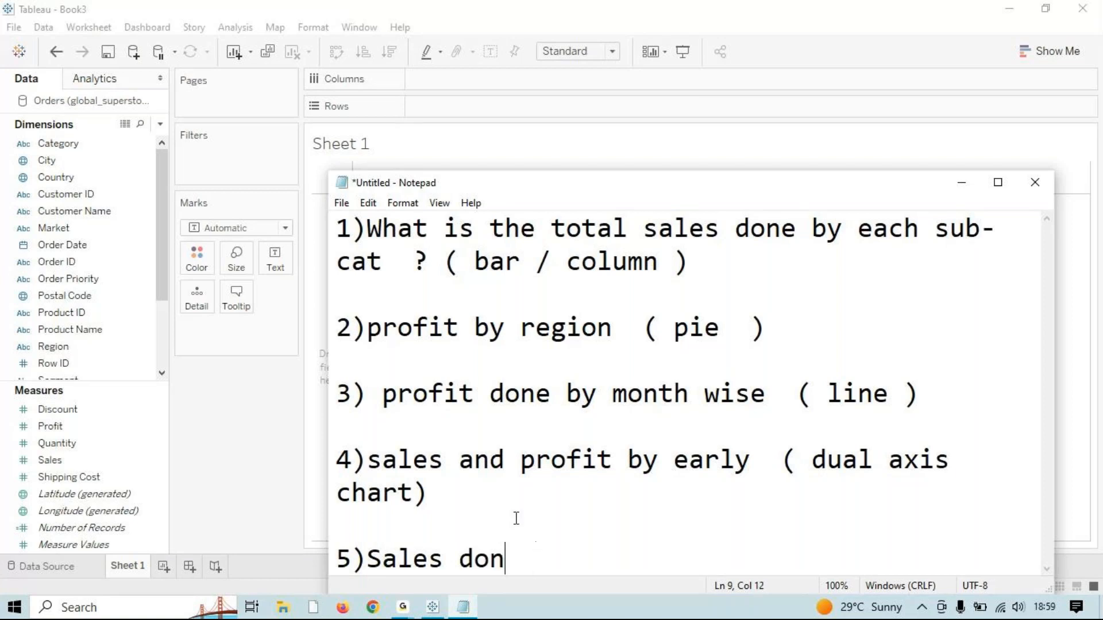
{"action": "type", "text": "e each stat"}
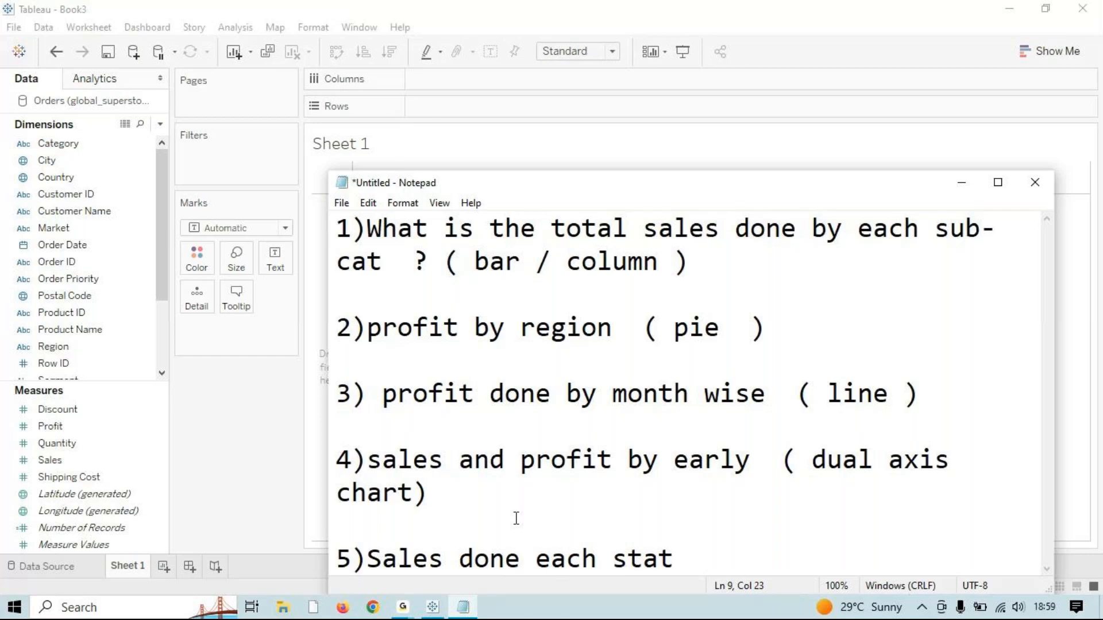
{"action": "type", "text": "e in india"}
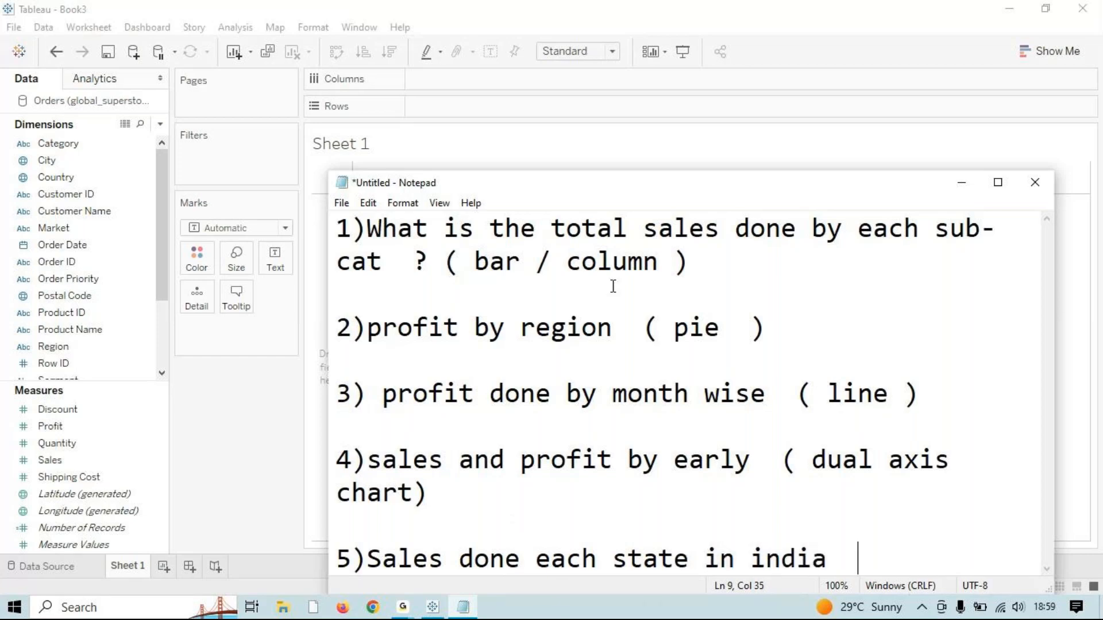
{"action": "left_click_drag", "start_coordinate": [433, 183], "coordinate": [433, 7]}
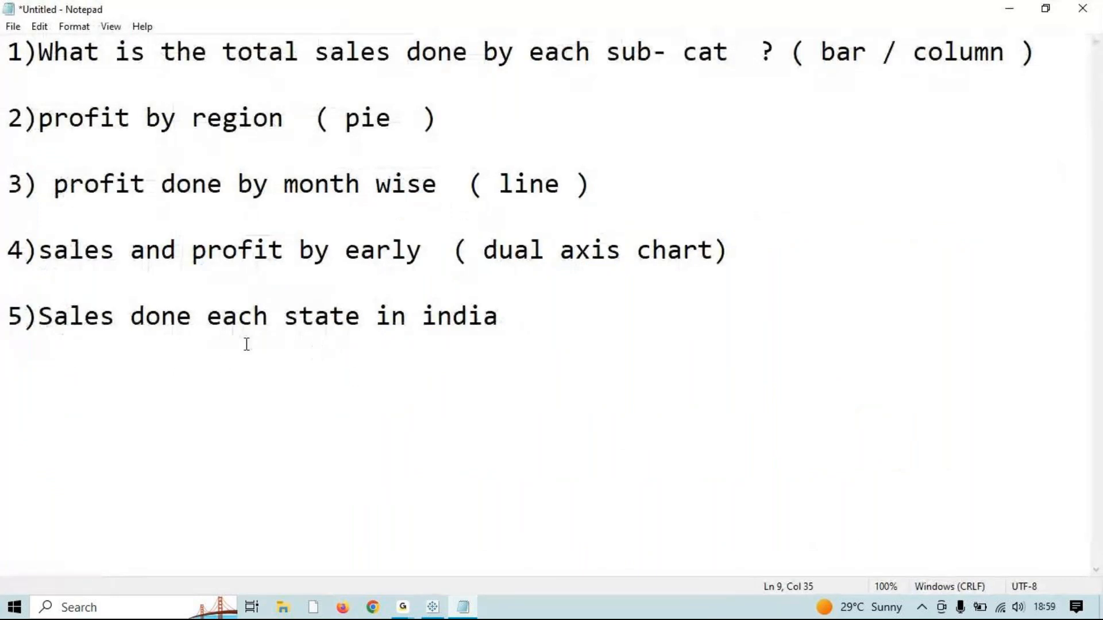
{"action": "left_click", "coordinate": [193, 317]}
{"action": "type", "text": "on"}
{"action": "left_click", "coordinate": [633, 306]}
{"action": "type", "text": "("}
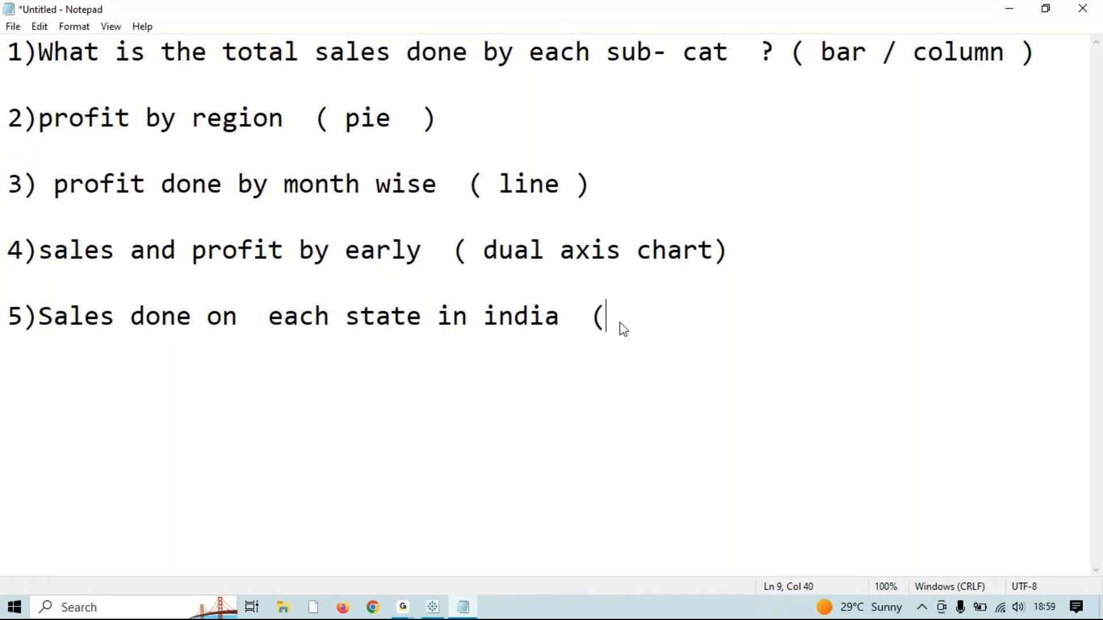
{"action": "type", "text": " symbol "}
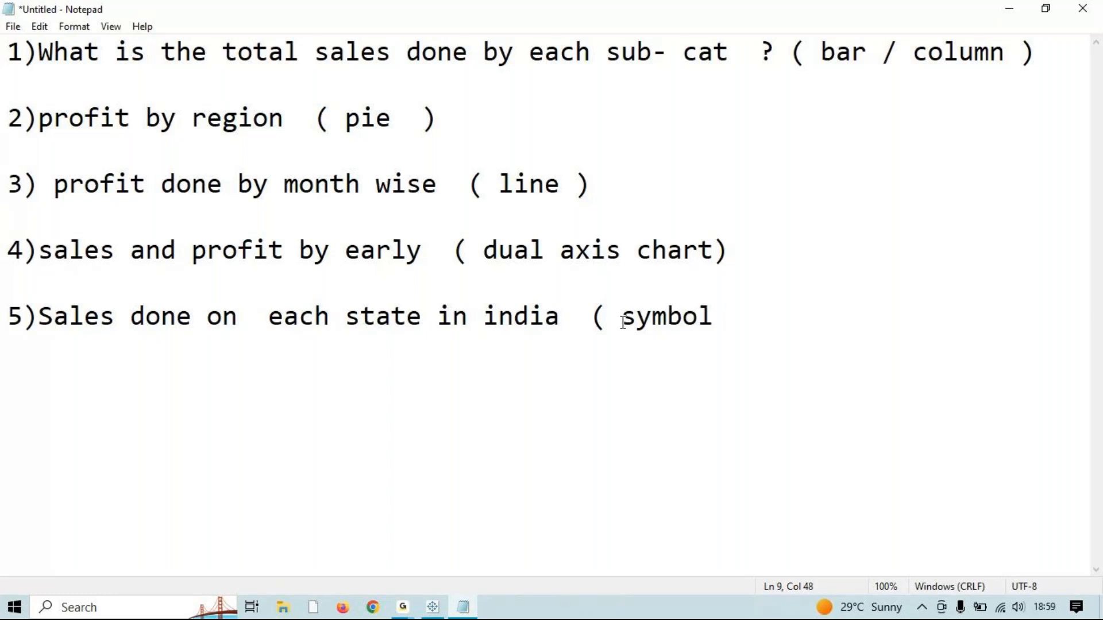
{"action": "type", "text": "map )"}
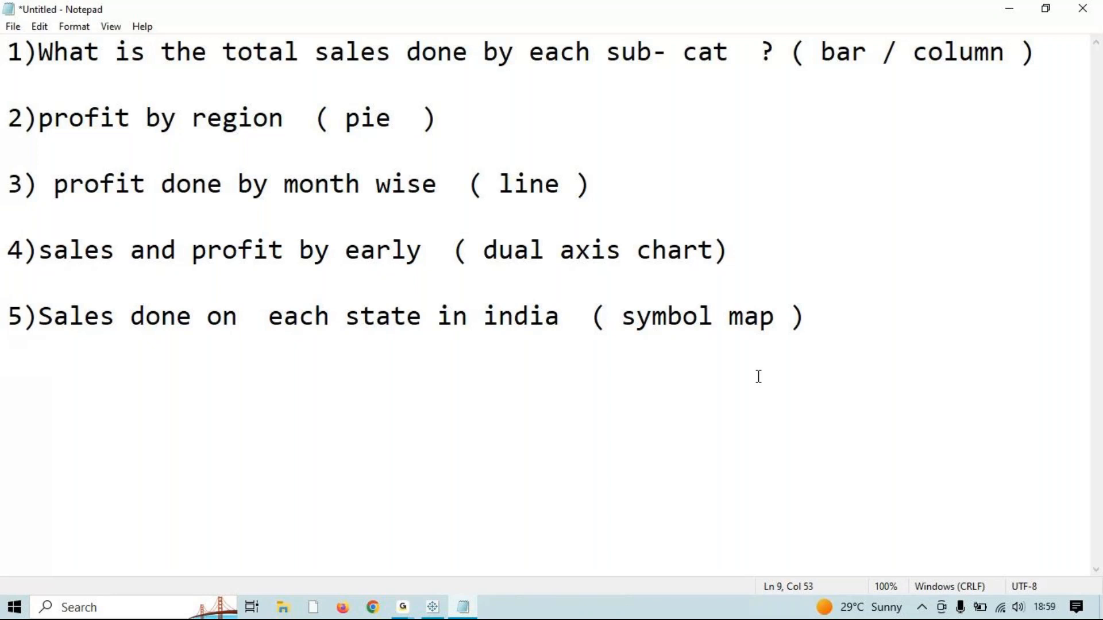
{"action": "key", "text": "Left"}
{"action": "key", "text": "Left"}
{"action": "type", "text": "+"}
{"action": "type", "text": "so"}
{"action": "key", "text": "BackSpace"}
{"action": "type", "text": "ize"}
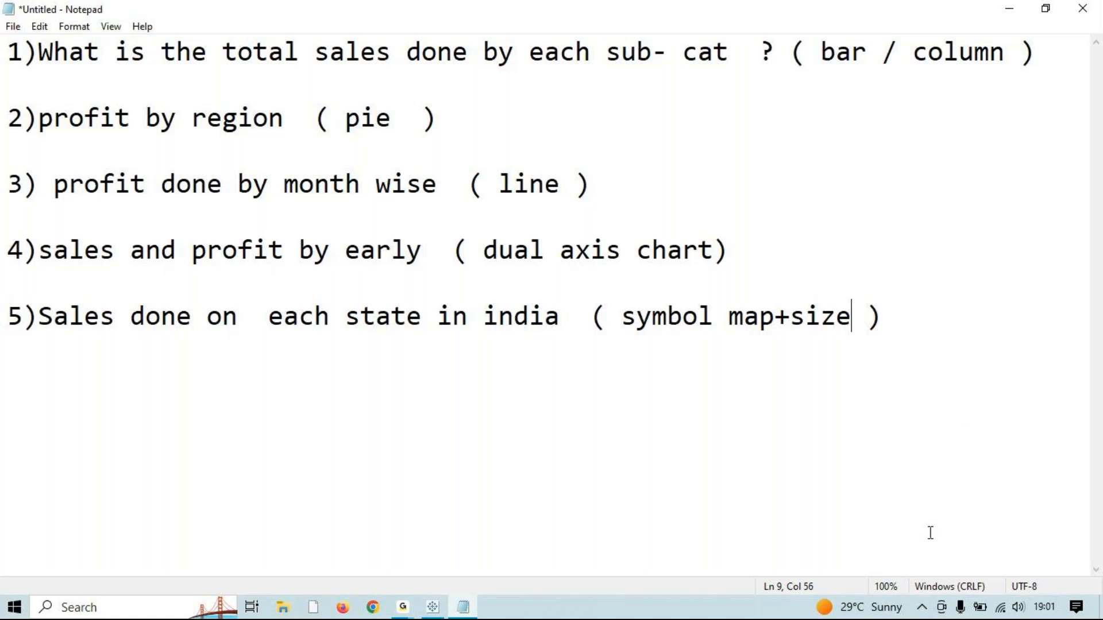
Step: Switch from Notepad back to the Tableau Book3 workbook
{"action": "key", "text": "alt+Tab"}
{"action": "key", "text": "alt+Tab"}
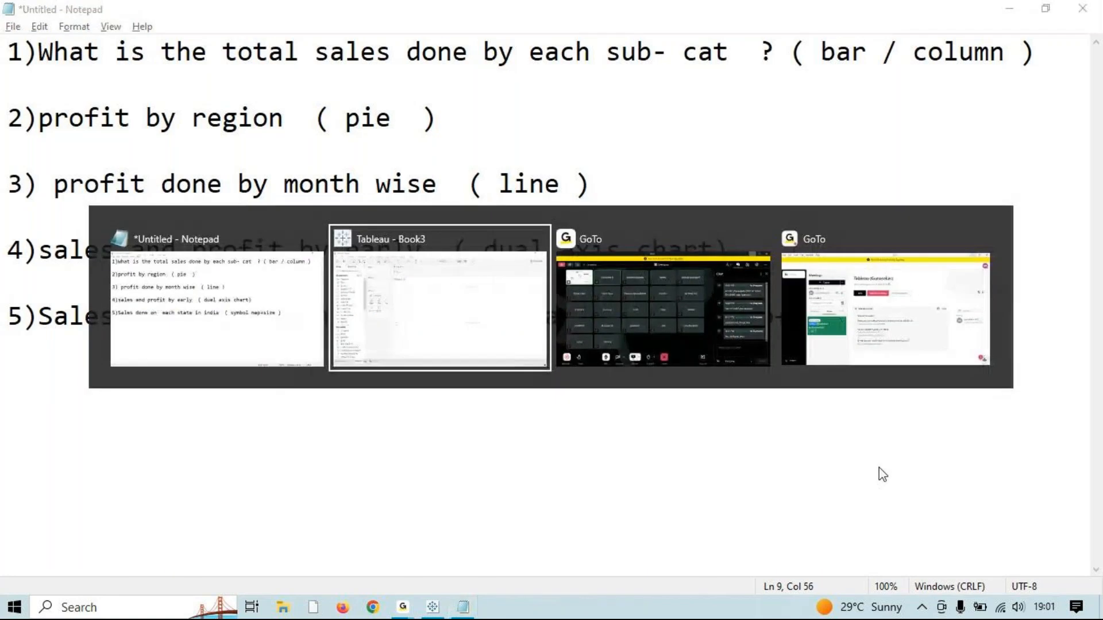
{"action": "key", "text": "alt+Tab"}
{"action": "key", "text": "alt+Tab"}
{"action": "key", "text": "alt+Tab"}
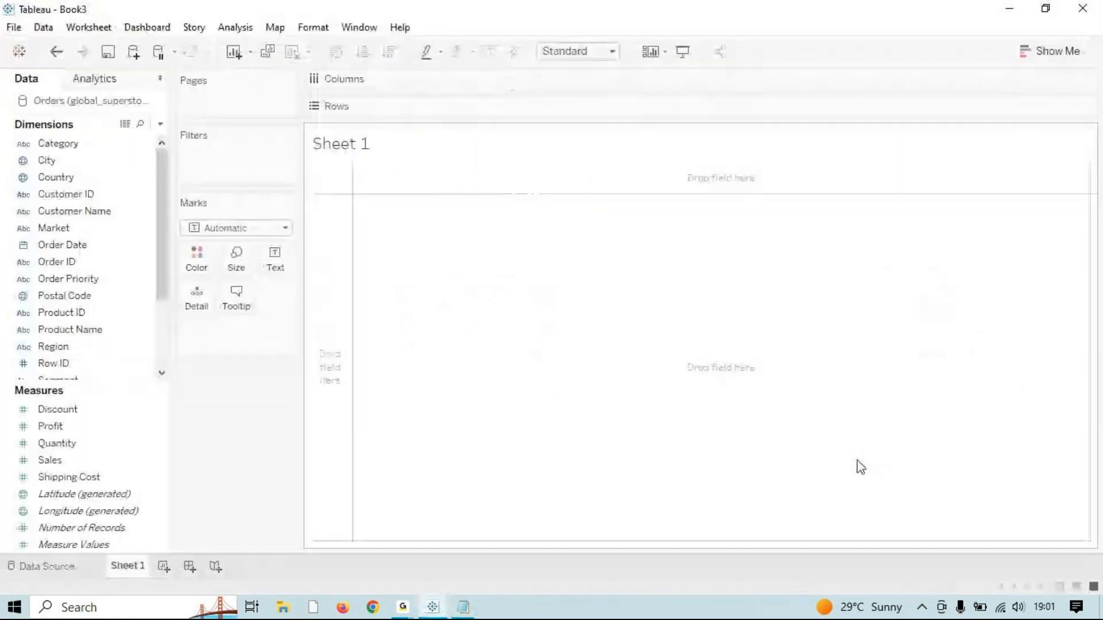
Step: Rename Sheet 1 to 'column chart'
{"action": "double_click", "coordinate": [133, 567]}
{"action": "key", "text": "alt+Tab"}
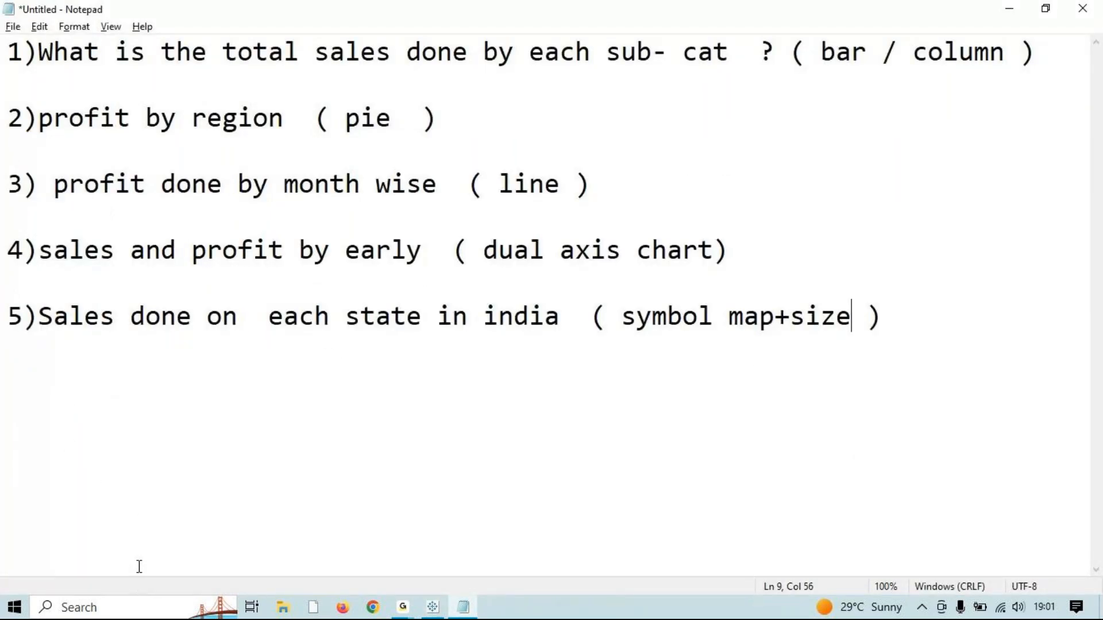
{"action": "key", "text": "alt+Tab"}
{"action": "double_click", "coordinate": [137, 570]}
{"action": "type", "text": "sa"}
{"action": "key", "text": "BackSpace"}
{"action": "key", "text": "BackSpace"}
{"action": "type", "text": "column"}
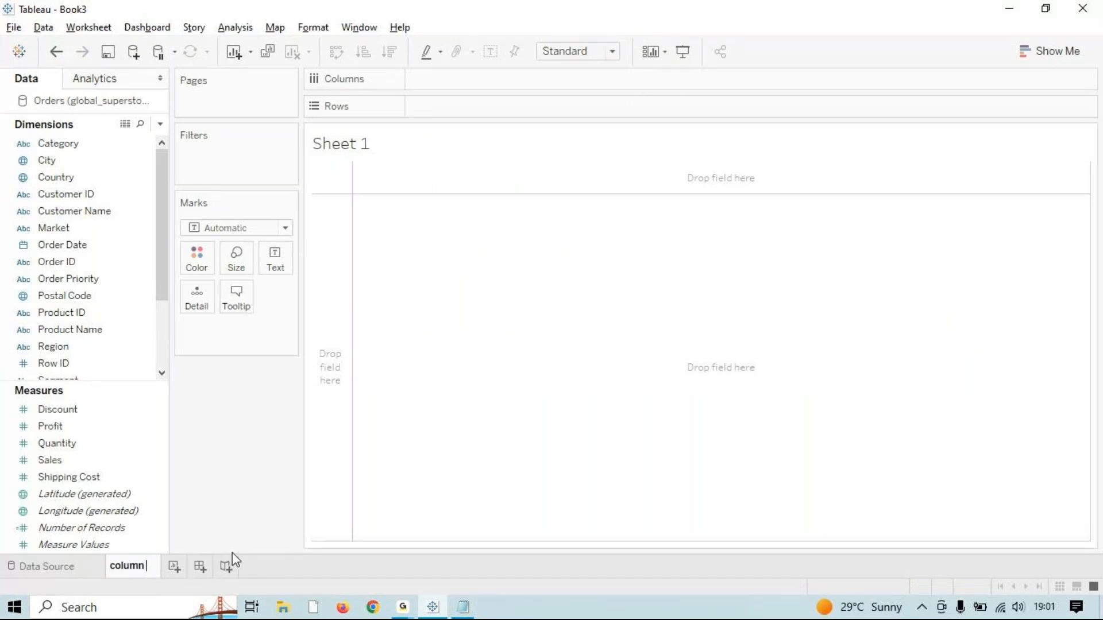
{"action": "type", "text": " cart"}
{"action": "key", "text": "Return"}
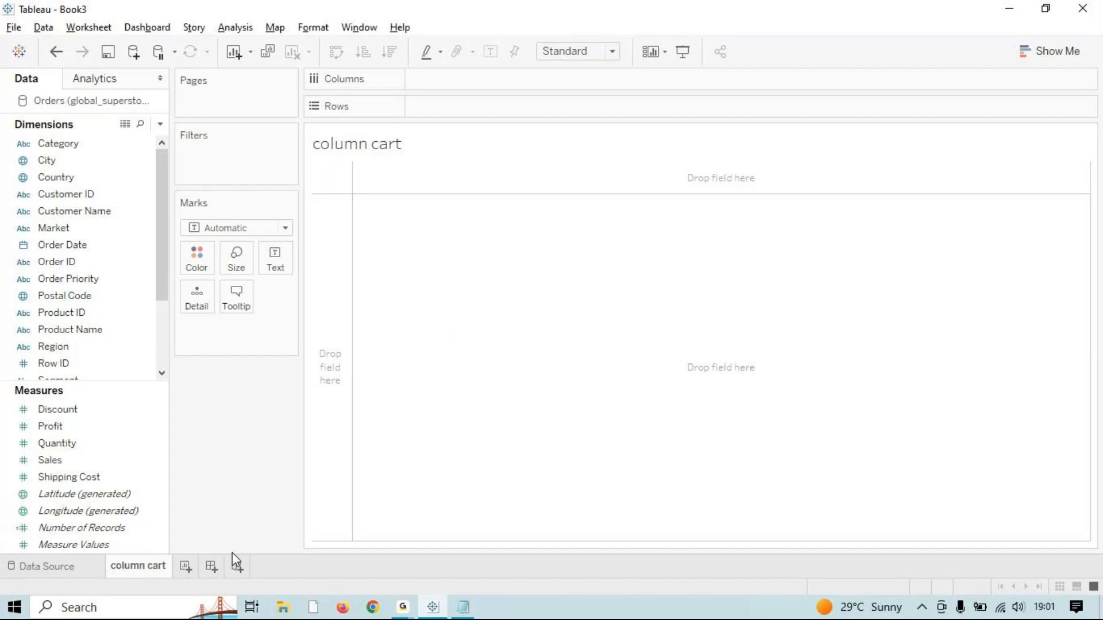
{"action": "double_click", "coordinate": [156, 566]}
{"action": "left_click", "coordinate": [153, 566]}
{"action": "type", "text": "h"}
{"action": "left_click", "coordinate": [463, 398]}
Step: Plot SUM(Sales) by Sub-Category as horizontal bars, then add a new worksheet
{"action": "left_click", "coordinate": [120, 235]}
{"action": "left_click_drag", "start_coordinate": [165, 284], "coordinate": [165, 345]}
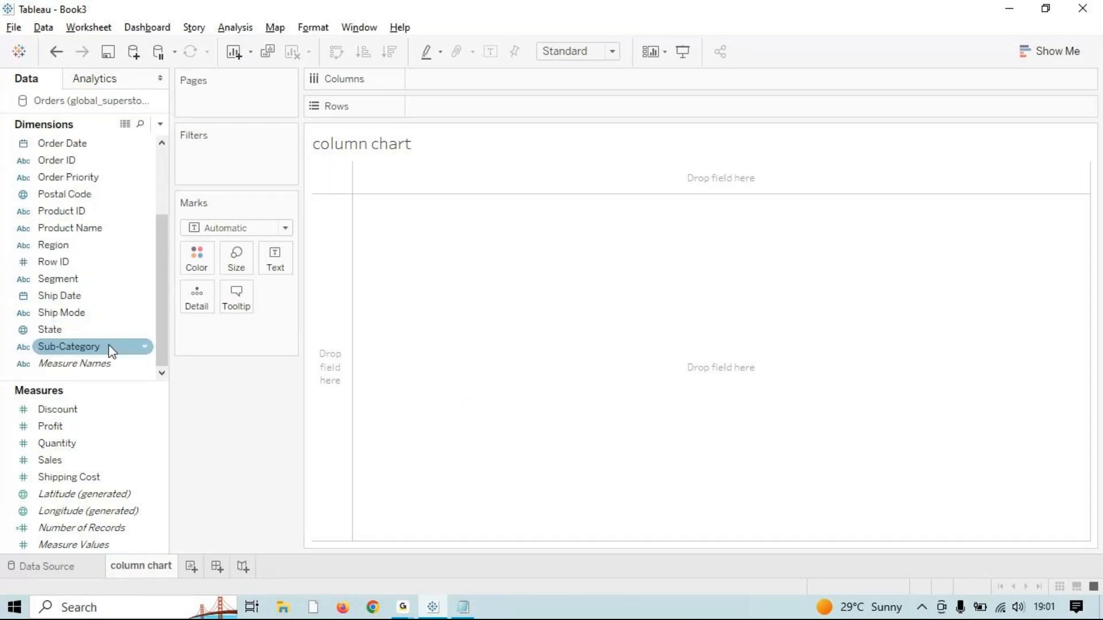
{"action": "left_click", "coordinate": [109, 345]}
{"action": "double_click", "coordinate": [109, 346]}
{"action": "double_click", "coordinate": [53, 462]}
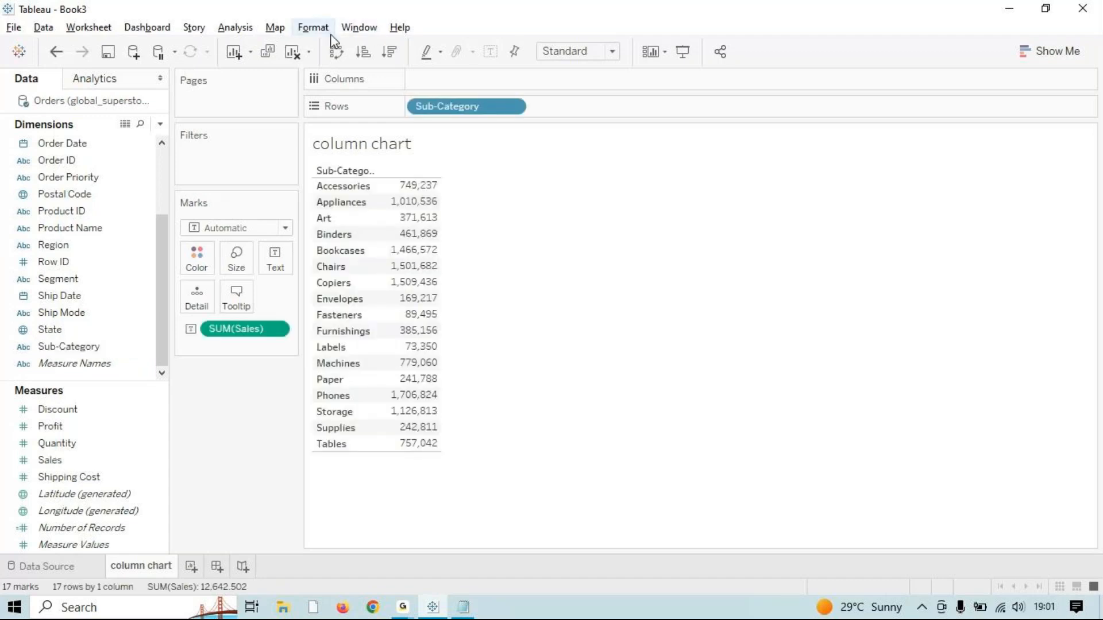
{"action": "left_click", "coordinate": [293, 53]}
{"action": "double_click", "coordinate": [50, 460]}
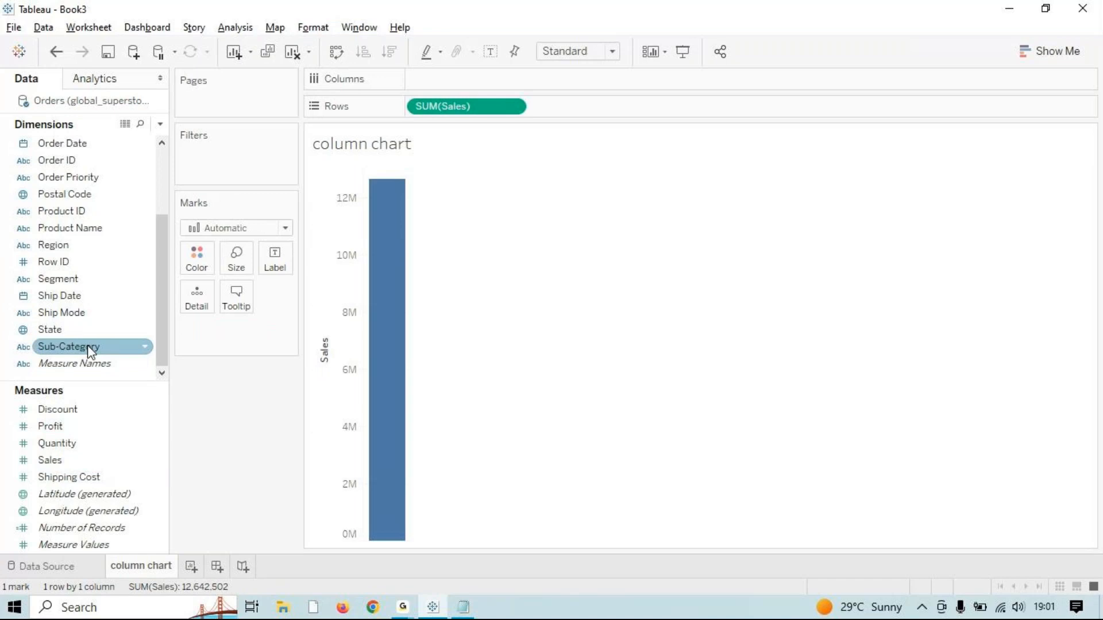
{"action": "double_click", "coordinate": [90, 347]}
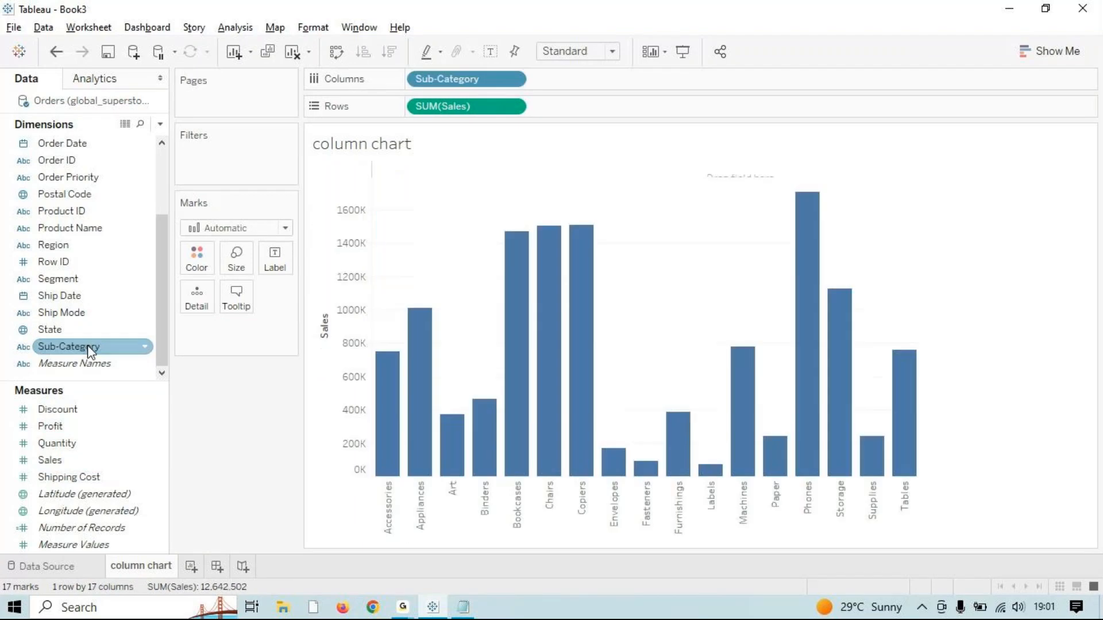
{"action": "left_click", "coordinate": [1040, 49]}
{"action": "left_click", "coordinate": [337, 51]}
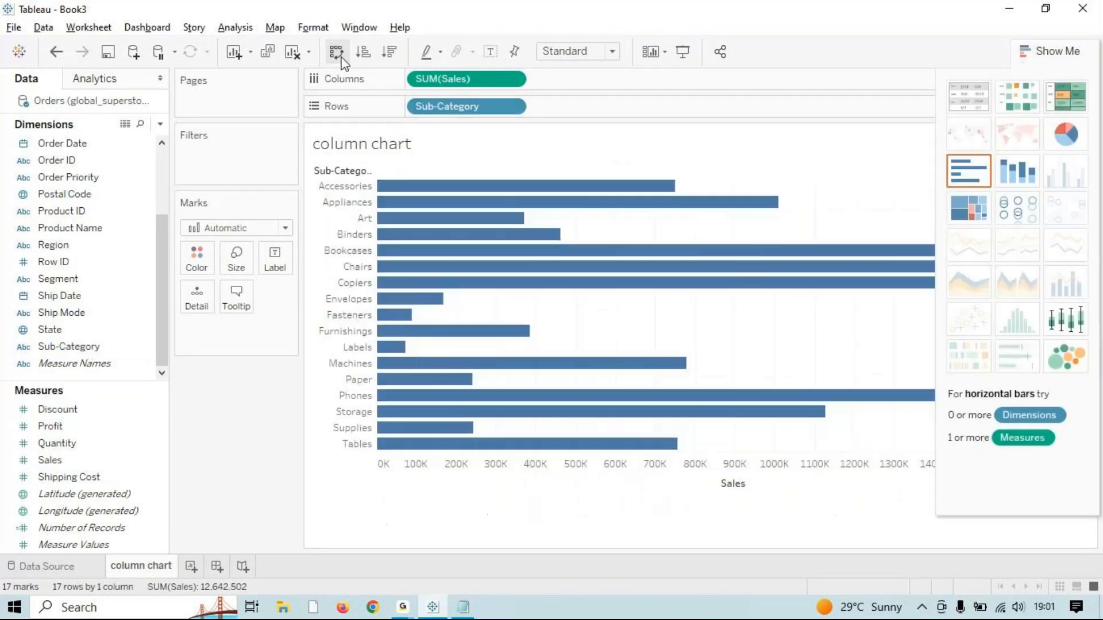
{"action": "left_click", "coordinate": [1043, 48]}
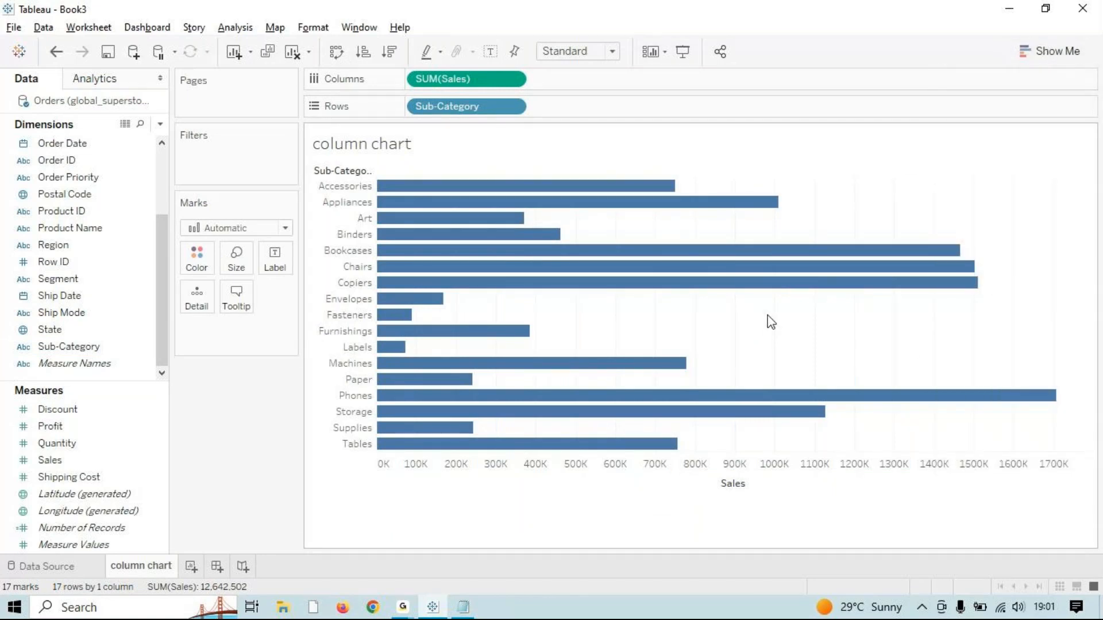
{"action": "mouse_move", "coordinate": [573, 418]}
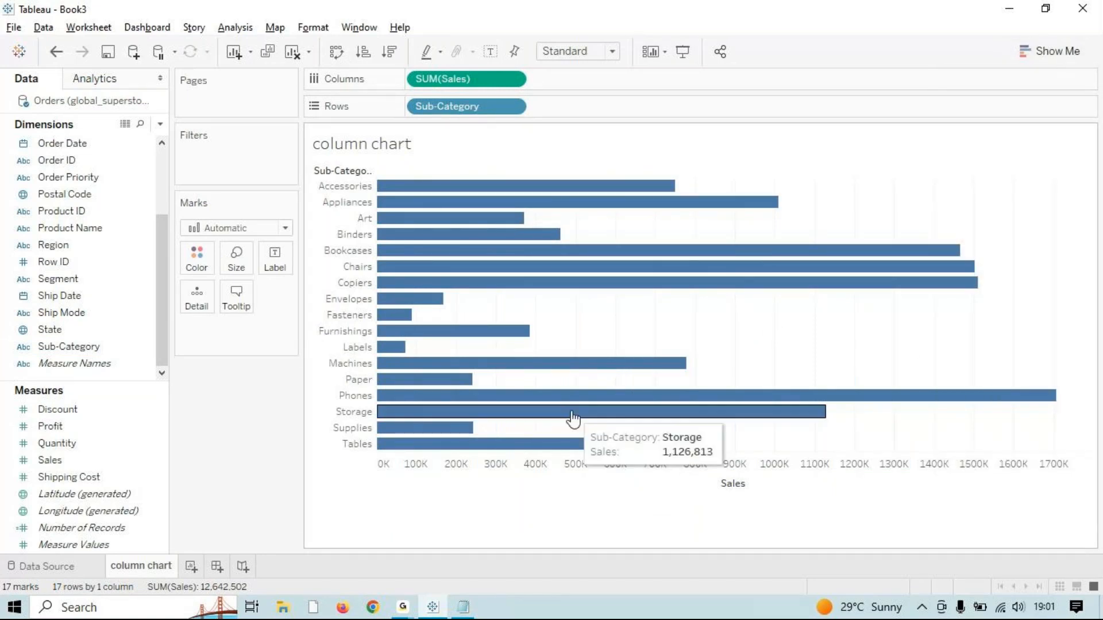
{"action": "left_click", "coordinate": [189, 568]}
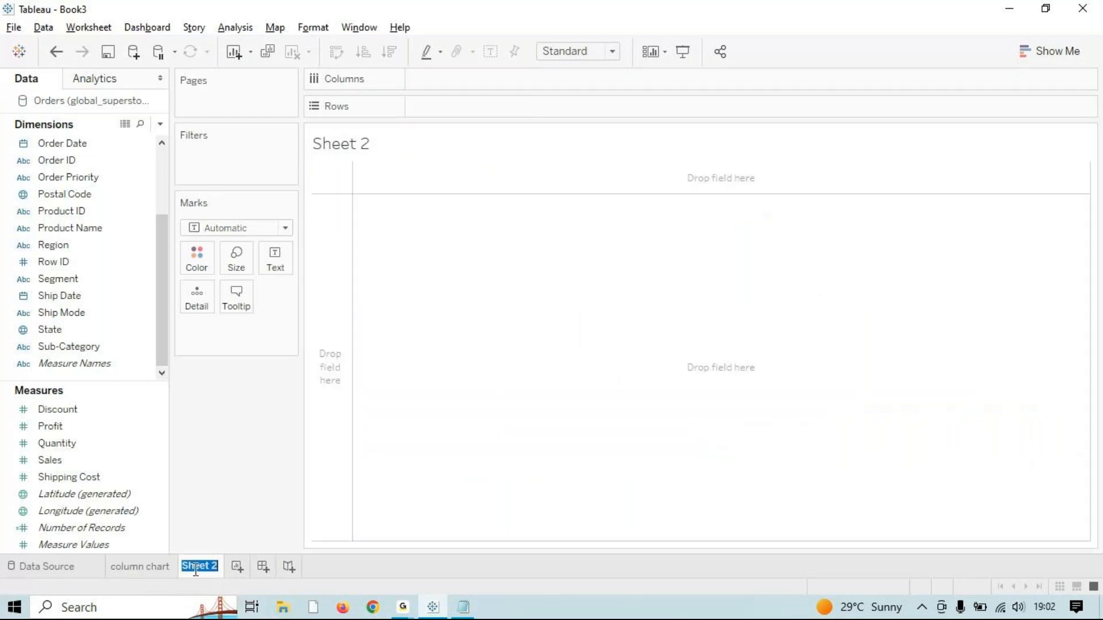
Step: Rename Sheet 2 to 'Pie'
{"action": "key", "text": "alt+Tab"}
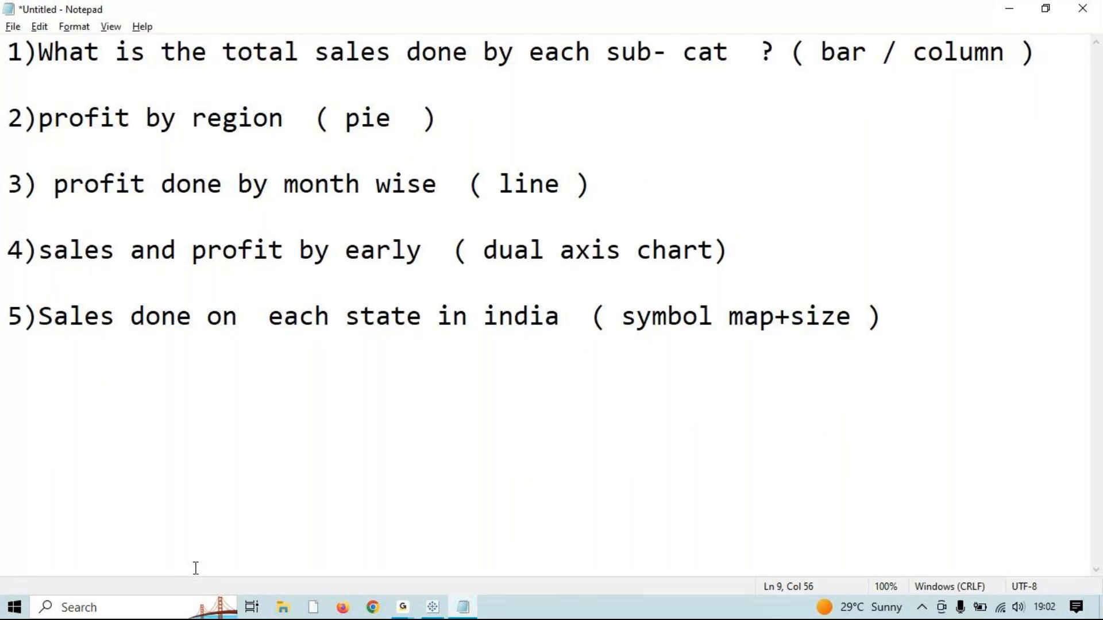
{"action": "key", "text": "alt+Tab"}
{"action": "double_click", "coordinate": [194, 567]}
{"action": "type", "text": "Pie"}
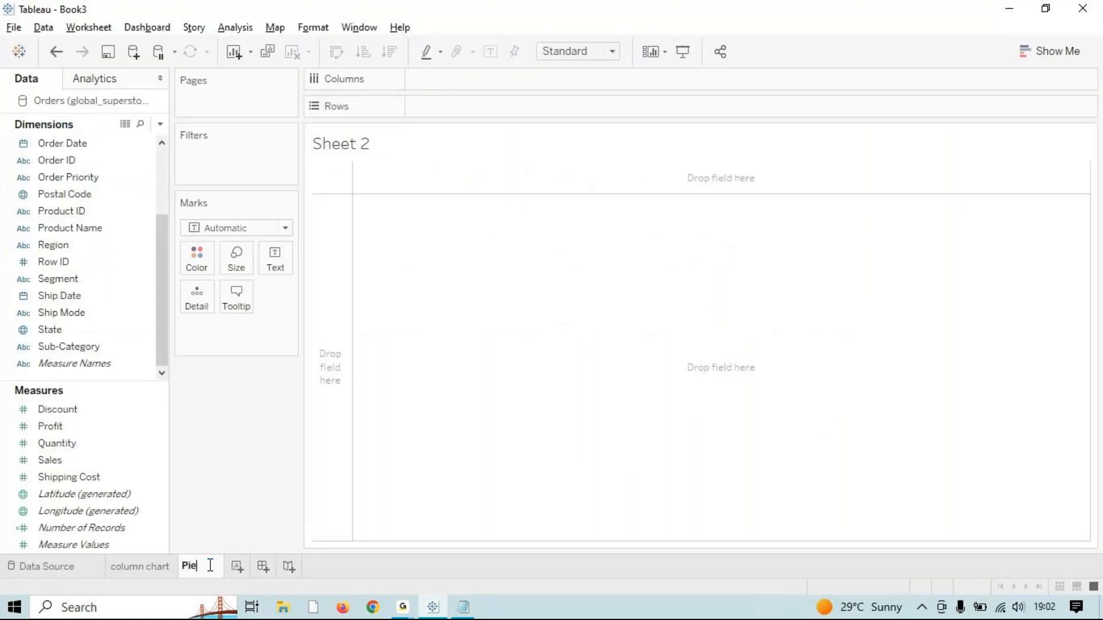
{"action": "left_click", "coordinate": [574, 409]}
Step: Build a trial Profit-by-Region pie at Entire View, then clear the sheet
{"action": "key", "text": "alt+Tab"}
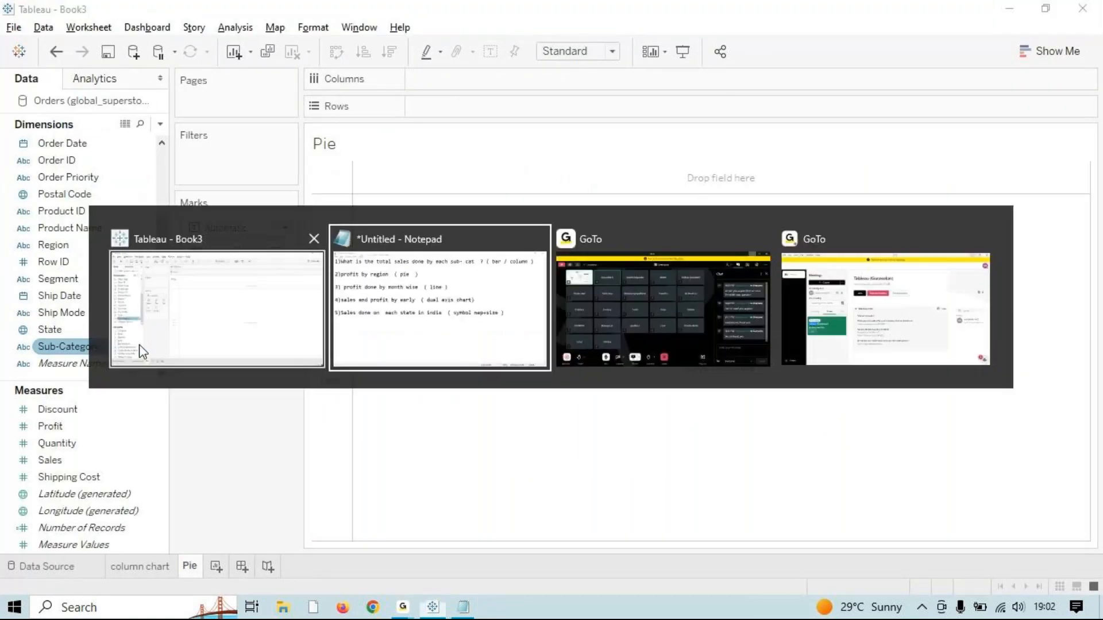
{"action": "key", "text": "alt+Tab"}
{"action": "double_click", "coordinate": [79, 431]}
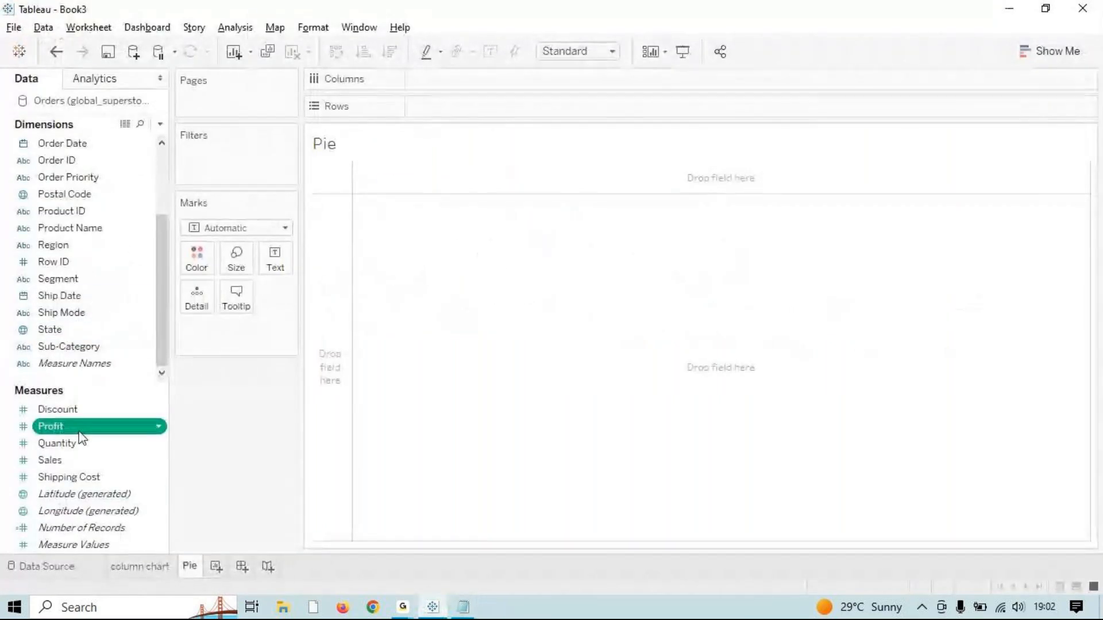
{"action": "double_click", "coordinate": [86, 254]}
{"action": "left_click", "coordinate": [1050, 52]}
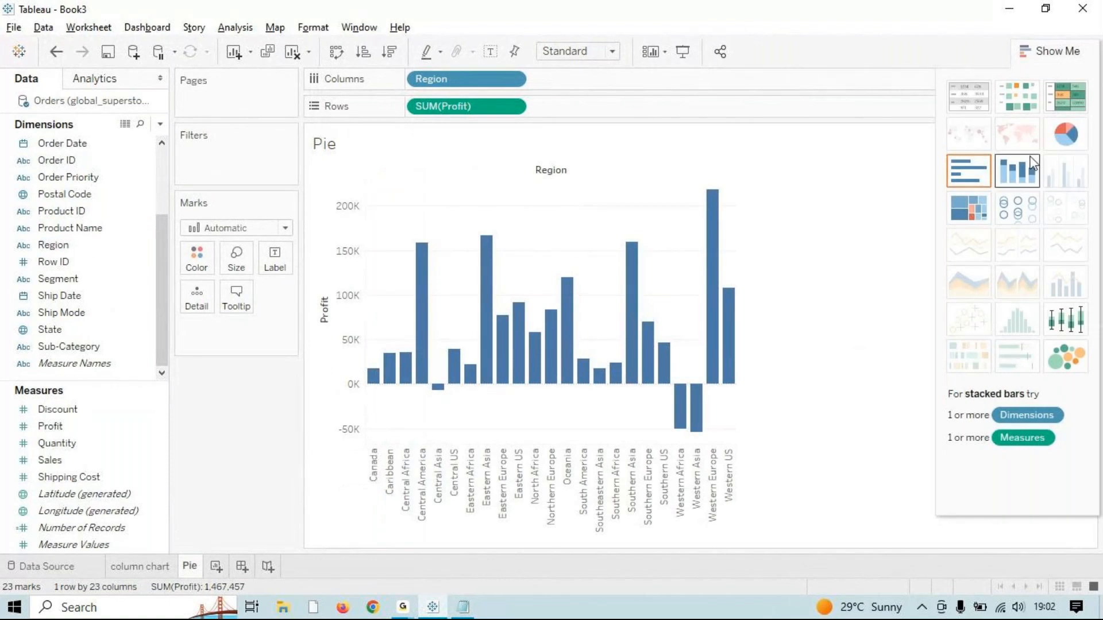
{"action": "left_click", "coordinate": [1066, 134]}
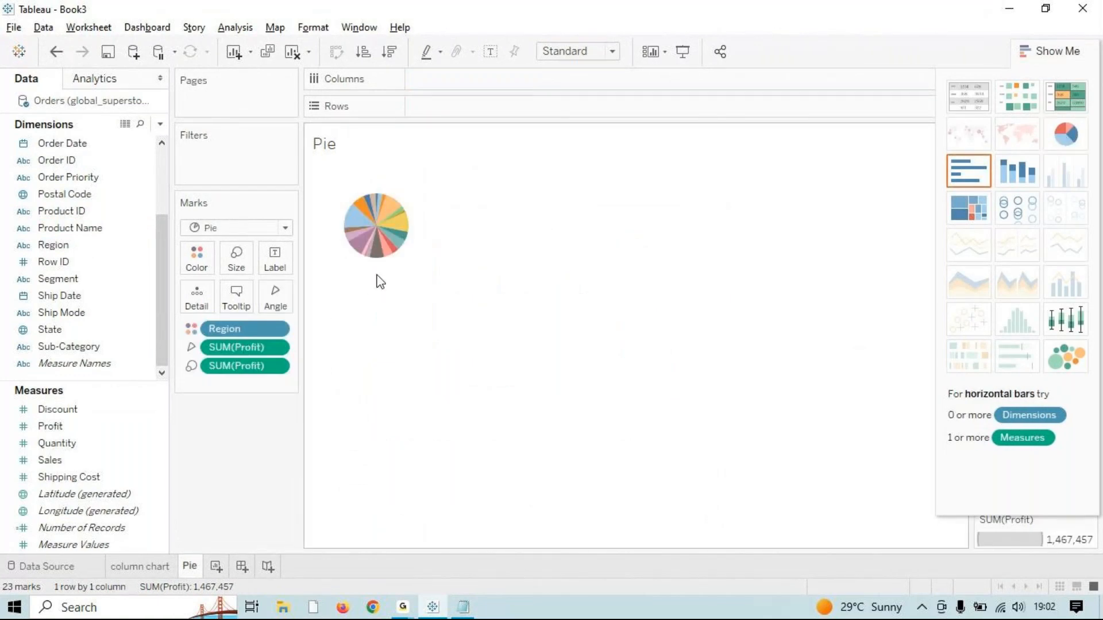
{"action": "left_click", "coordinate": [613, 51]}
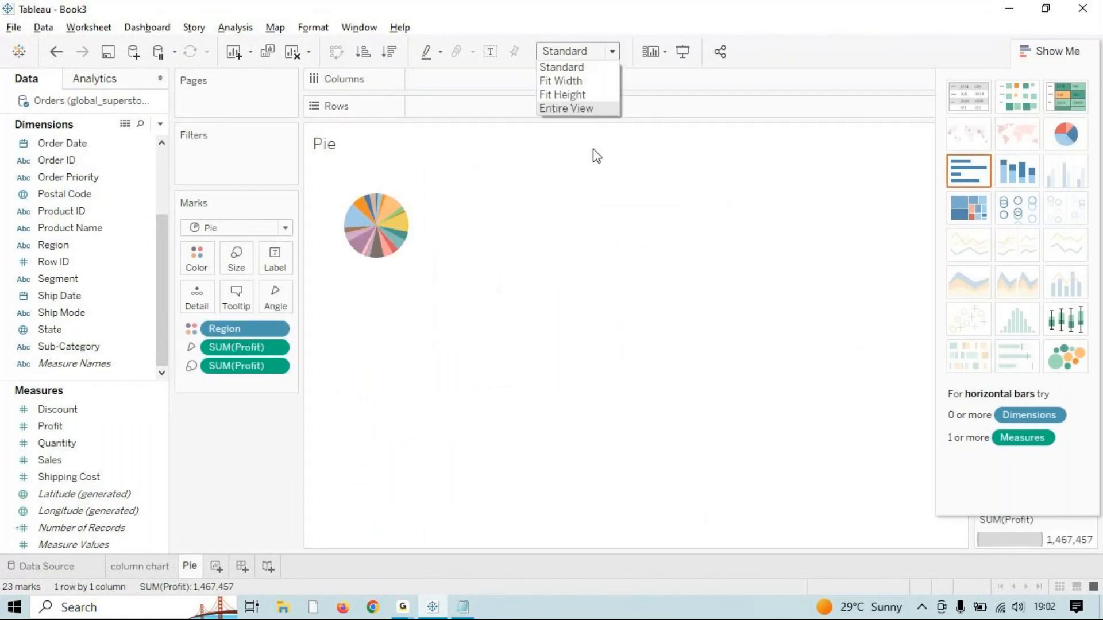
{"action": "left_click", "coordinate": [593, 110]}
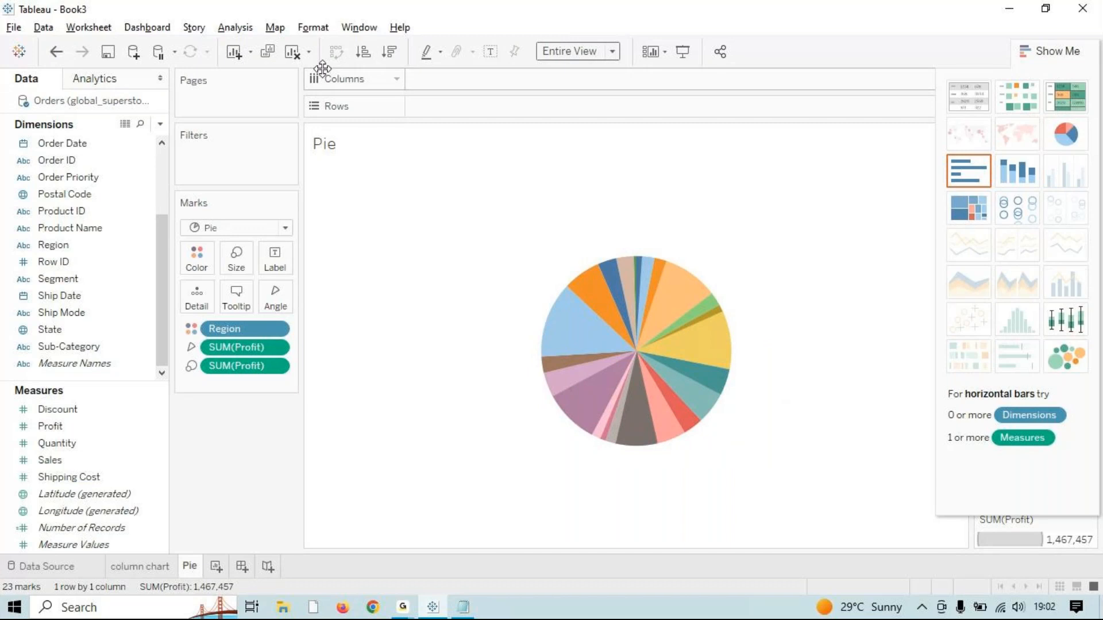
{"action": "left_click", "coordinate": [293, 51]}
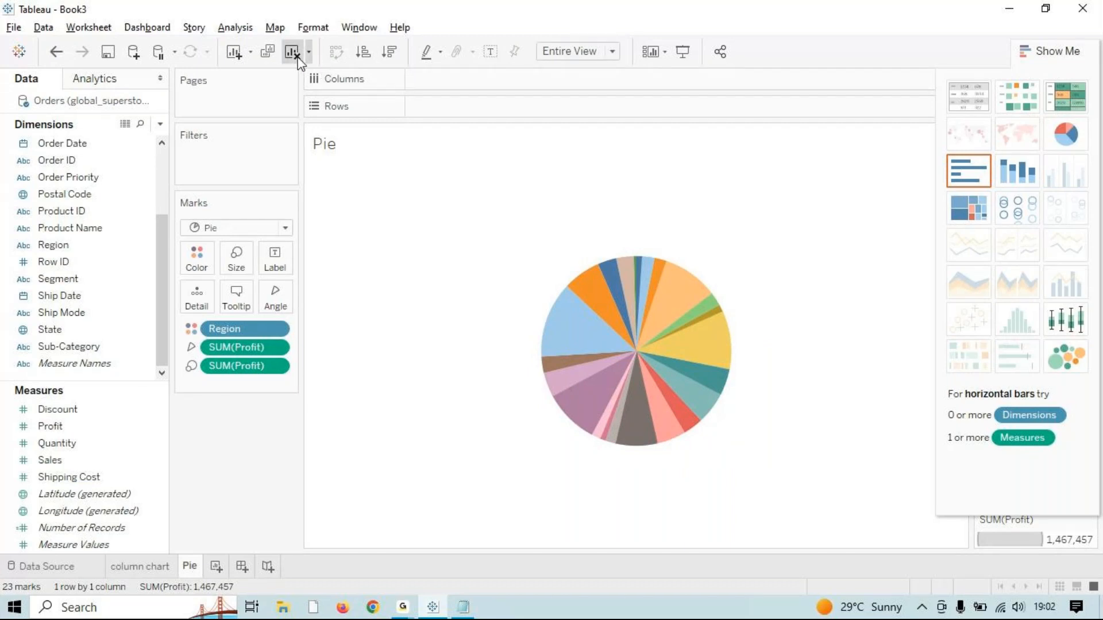
Step: Build a Profit-by-Region pie chart sized to Entire View
{"action": "double_click", "coordinate": [68, 431]}
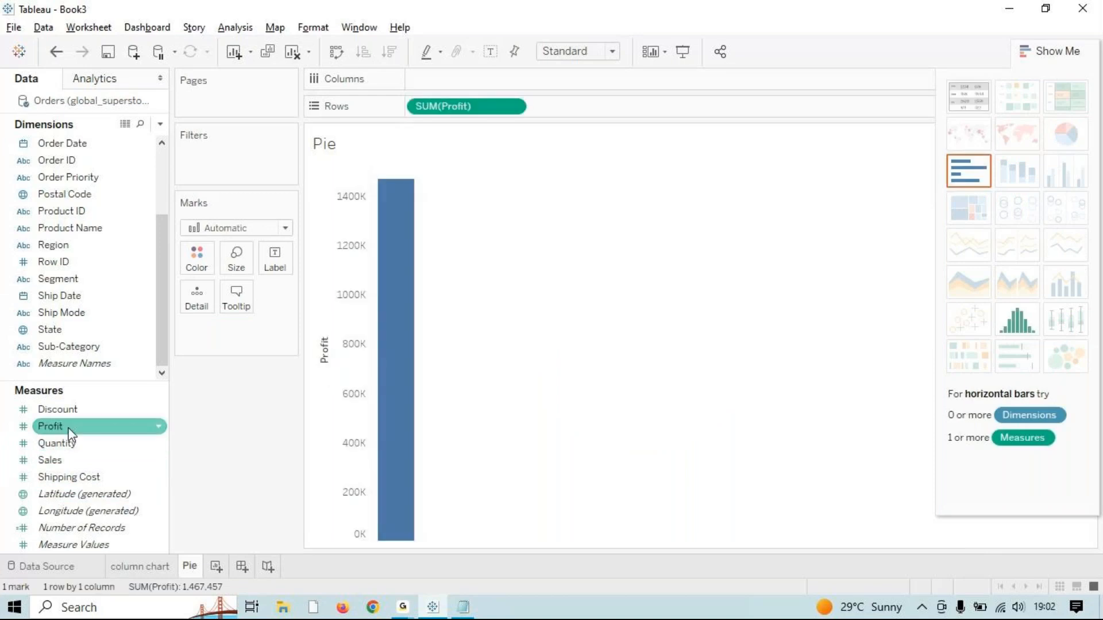
{"action": "left_click", "coordinate": [74, 245]}
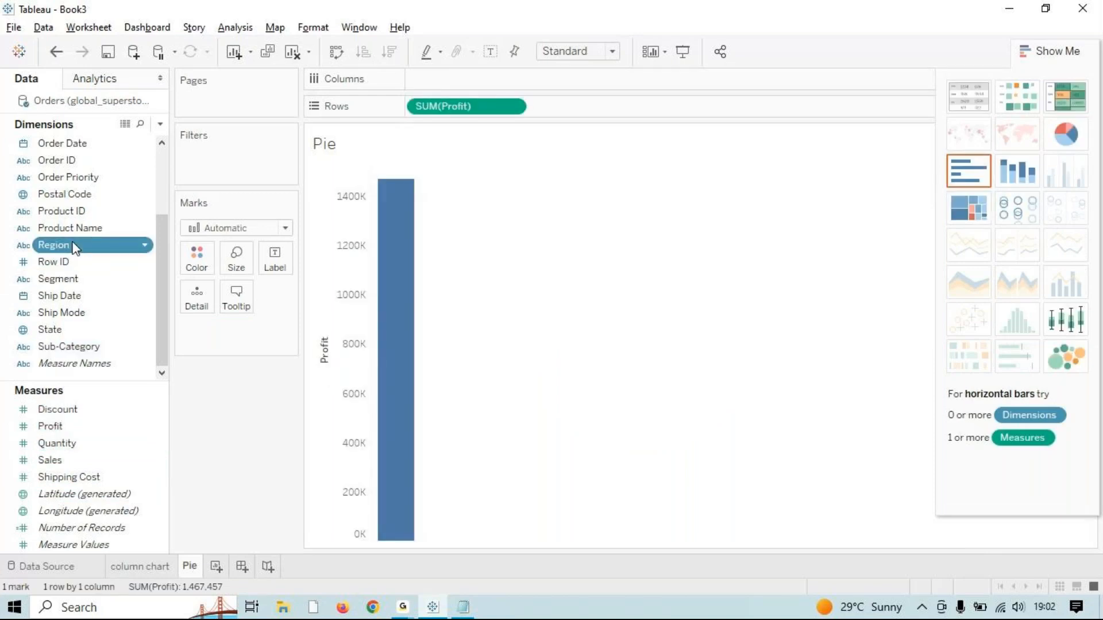
{"action": "double_click", "coordinate": [74, 246]}
{"action": "left_click", "coordinate": [1066, 134]}
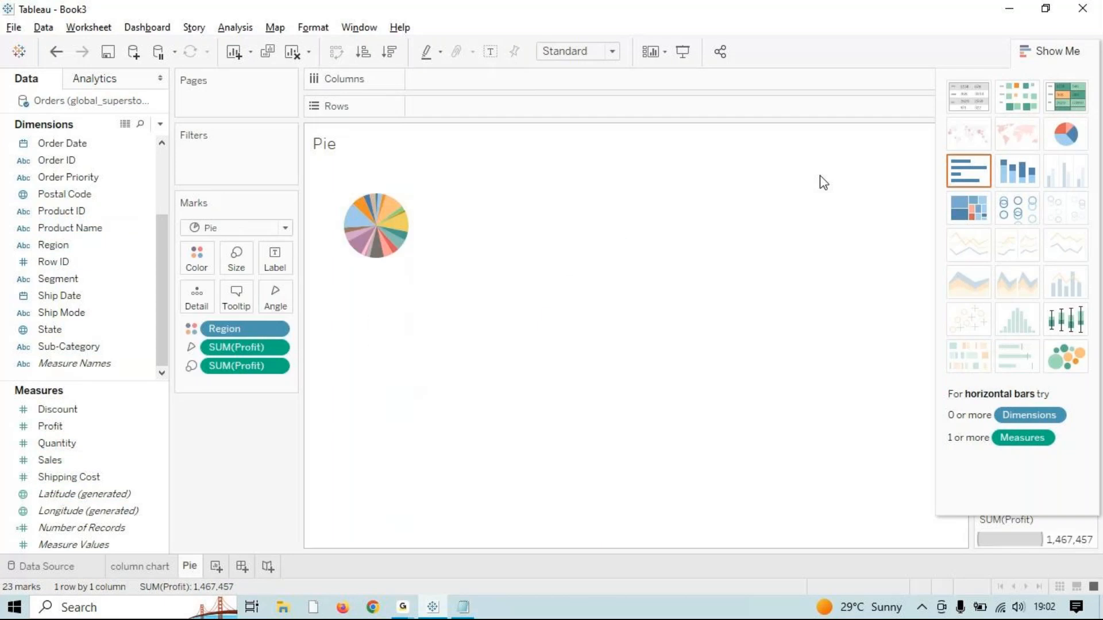
{"action": "left_click", "coordinate": [612, 51]}
{"action": "left_click", "coordinate": [600, 108]}
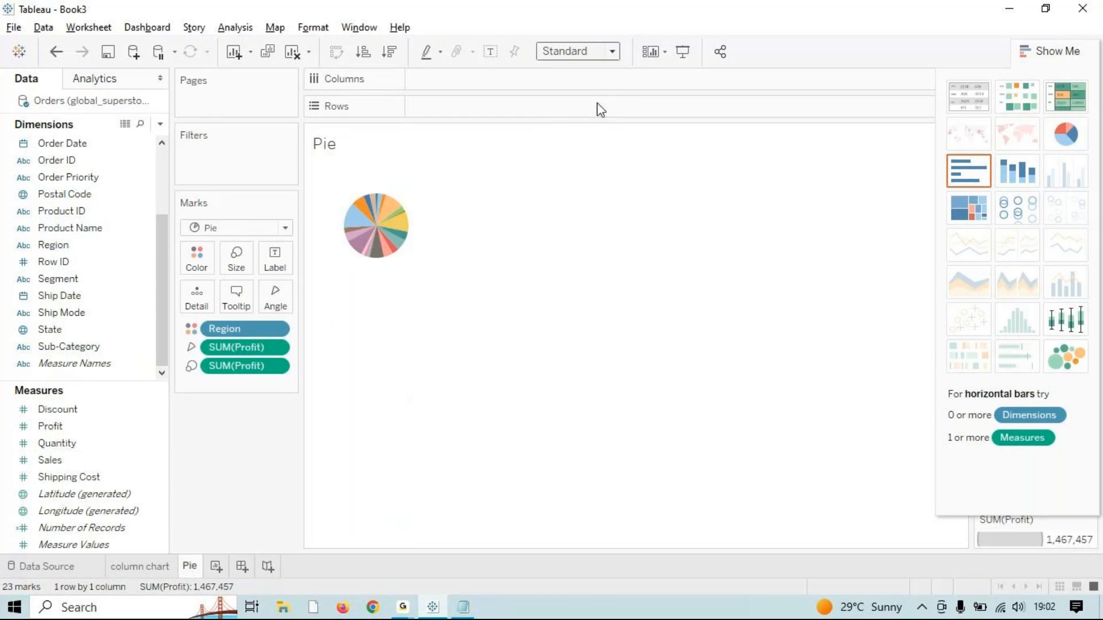
Step: Label each slice with Profit as Percent of Total, then add a new worksheet
{"action": "left_click", "coordinate": [87, 428]}
{"action": "left_click_drag", "start_coordinate": [87, 432], "coordinate": [275, 261]}
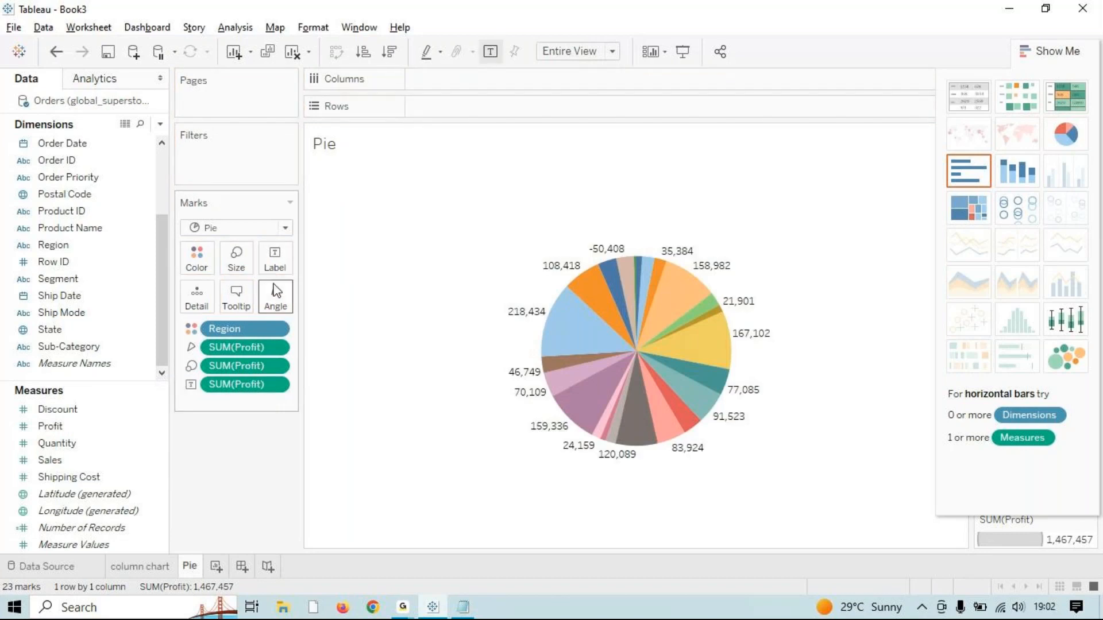
{"action": "right_click", "coordinate": [250, 347]}
{"action": "mouse_move", "coordinate": [382, 315]}
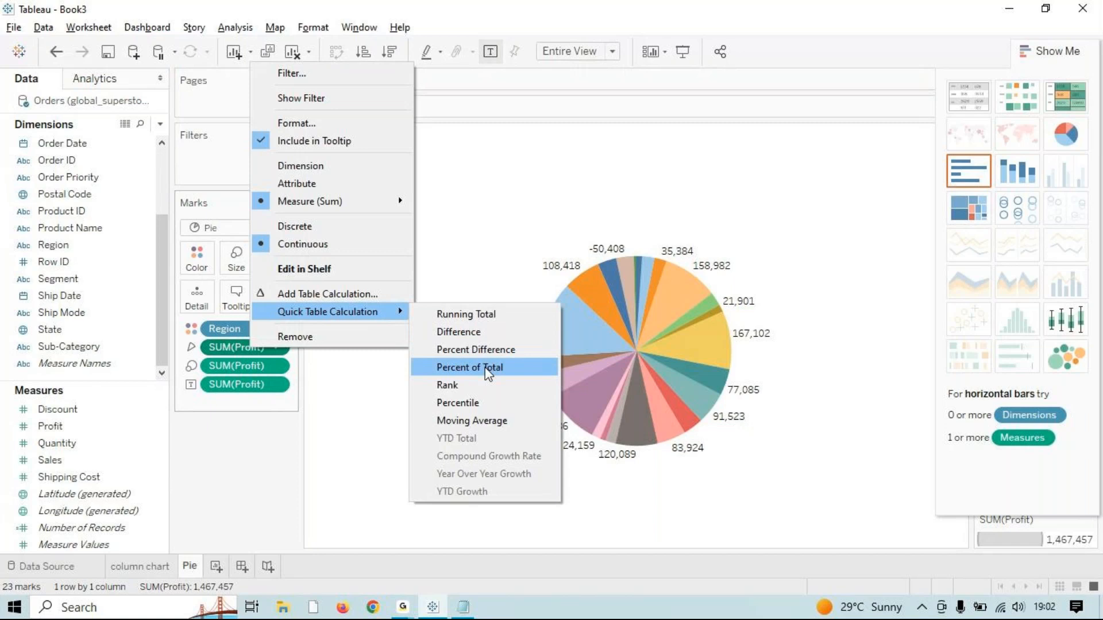
{"action": "left_click", "coordinate": [485, 368]}
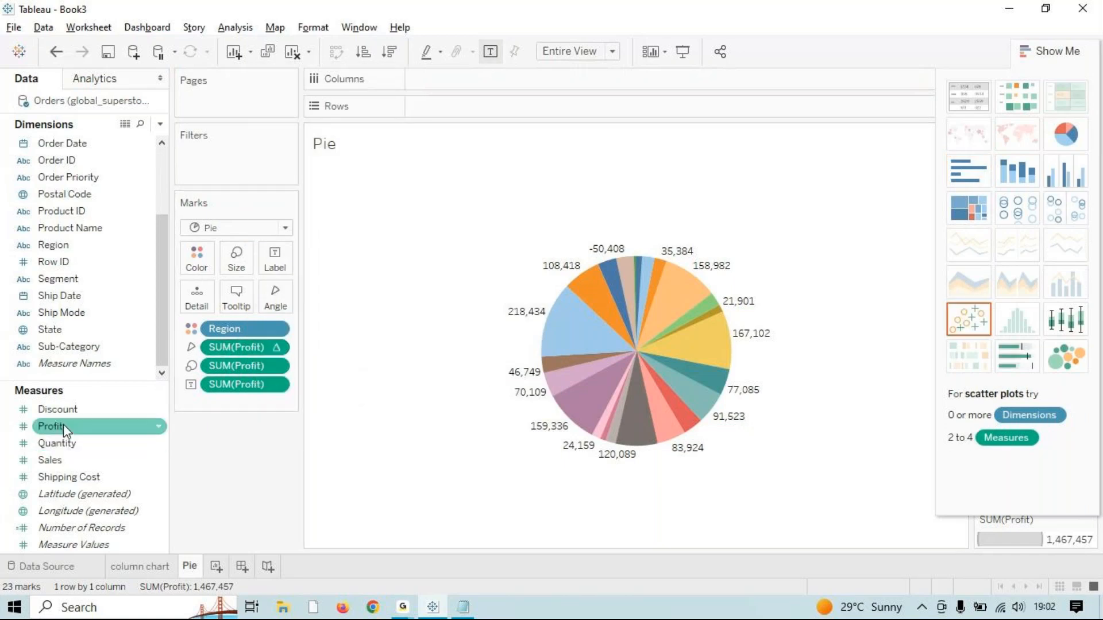
{"action": "left_click_drag", "start_coordinate": [253, 350], "coordinate": [274, 258]}
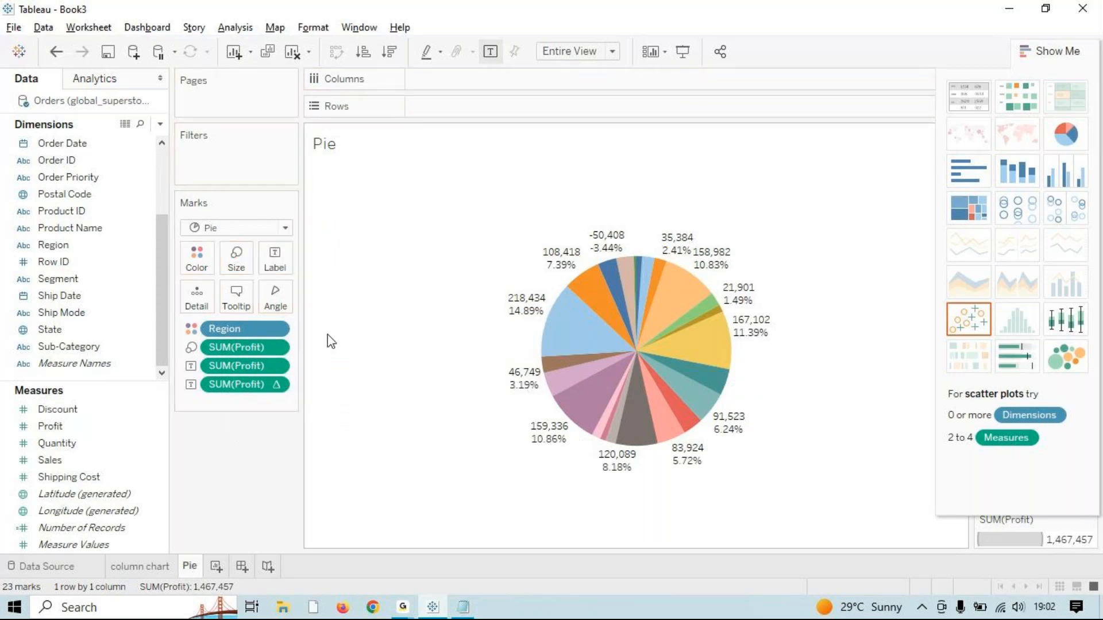
{"action": "left_click_drag", "start_coordinate": [243, 370], "coordinate": [252, 453]}
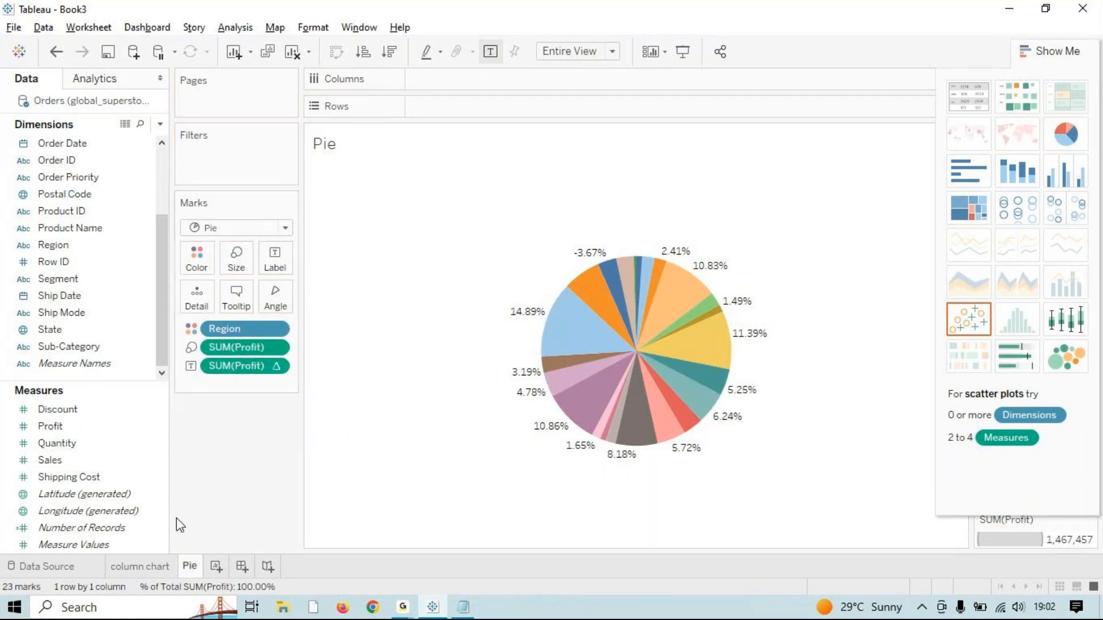
{"action": "left_click", "coordinate": [216, 566]}
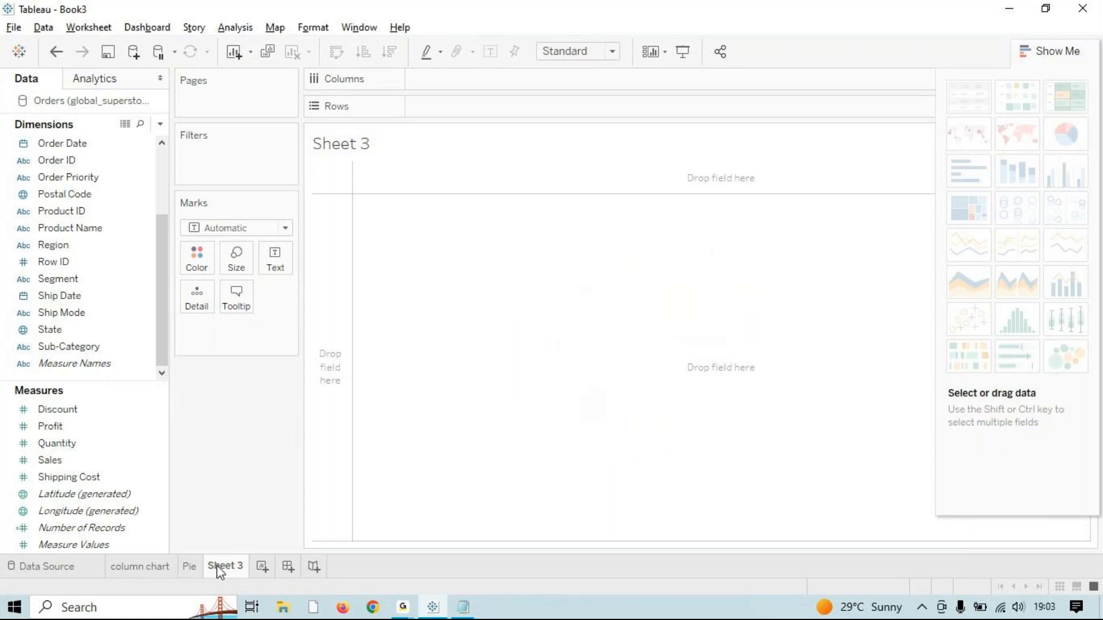
Step: Rename Sheet 3 to 'Line'
{"action": "key", "text": "alt+Tab"}
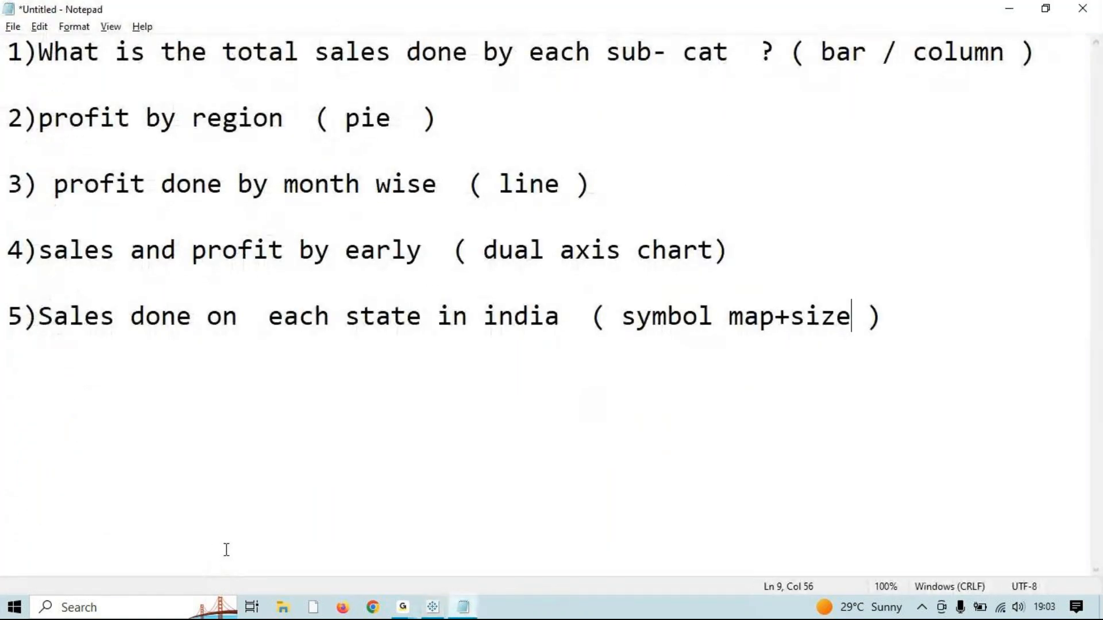
{"action": "key", "text": "alt+Tab"}
{"action": "double_click", "coordinate": [229, 572]}
{"action": "key", "text": "alt+Tab"}
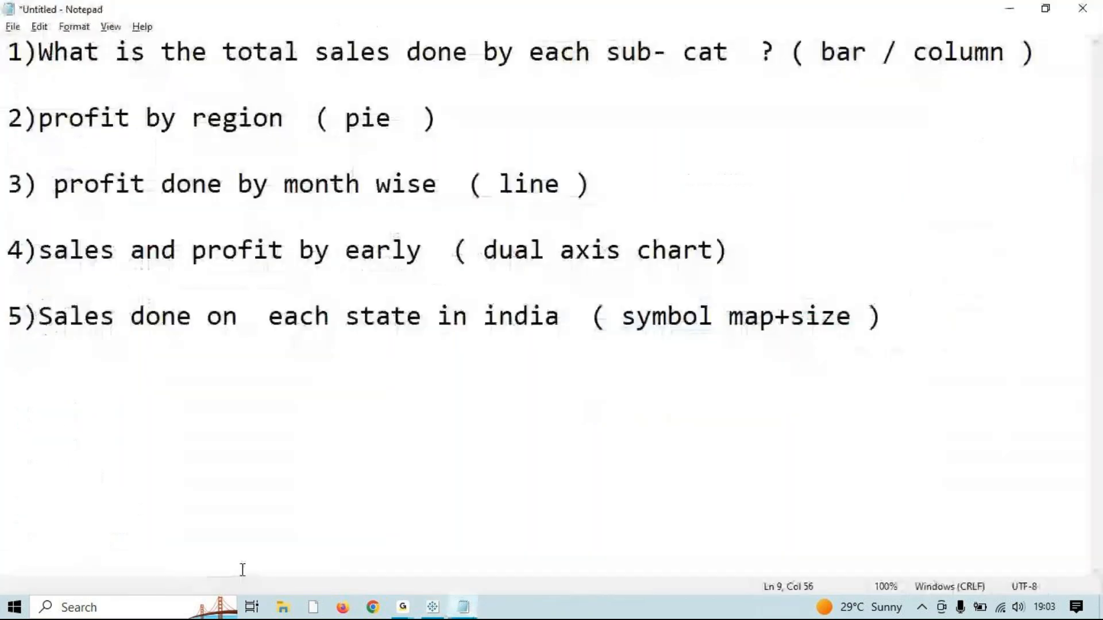
{"action": "key", "text": "alt+Tab"}
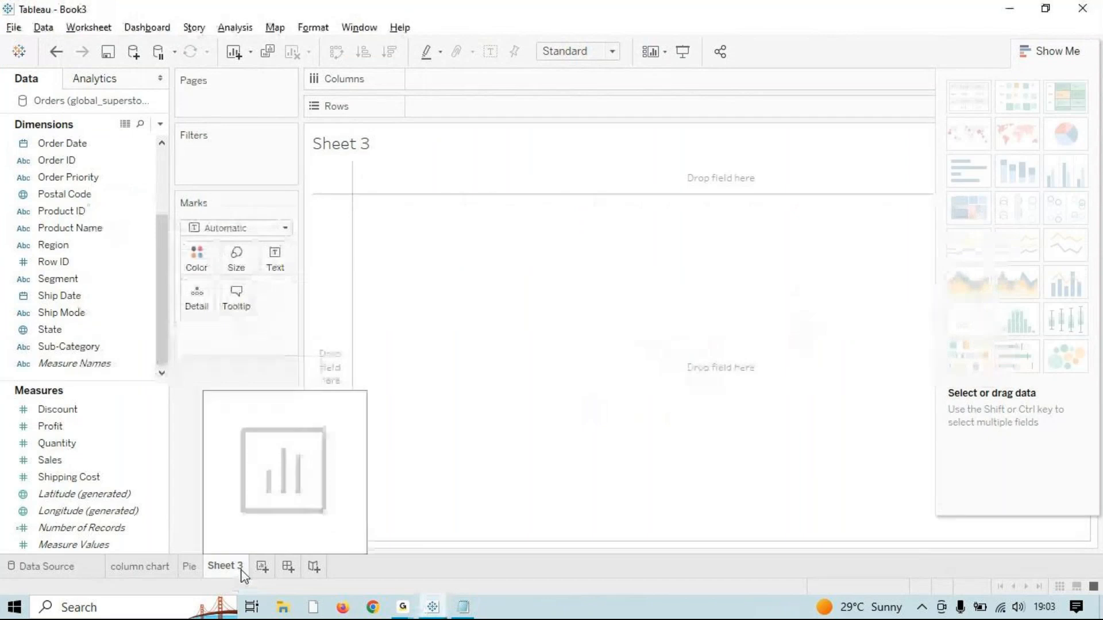
{"action": "double_click", "coordinate": [217, 566]}
{"action": "type", "text": "Line"}
{"action": "key", "text": "Return"}
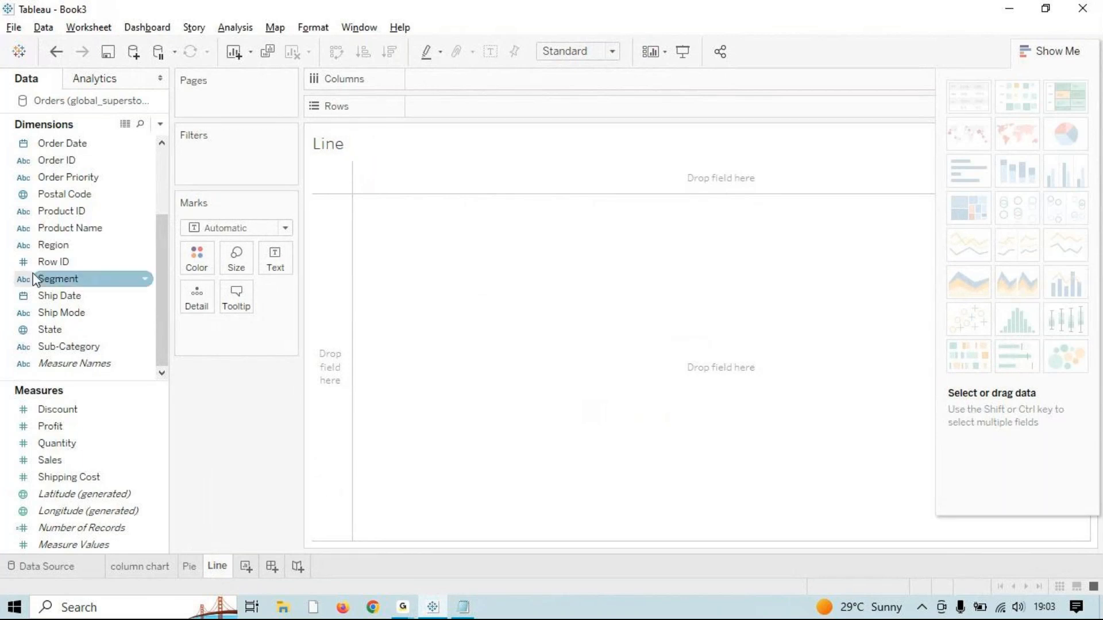
Step: Plot SUM(Profit) by continuous month of Order Date, 2012–2016, and add Sheet 4
{"action": "left_click", "coordinate": [46, 464]}
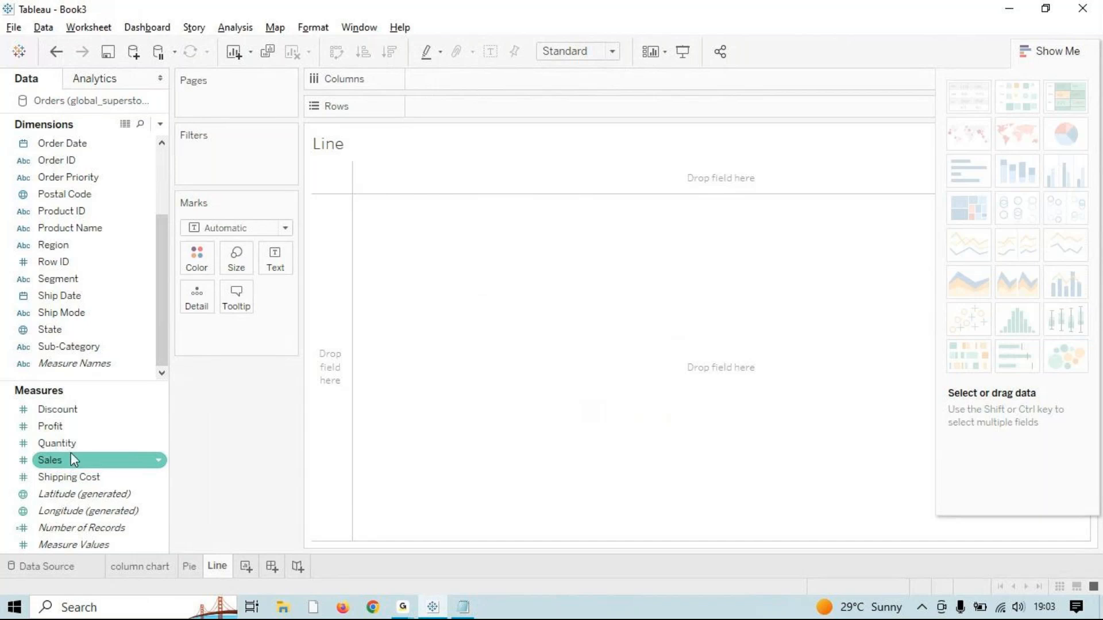
{"action": "double_click", "coordinate": [87, 429]}
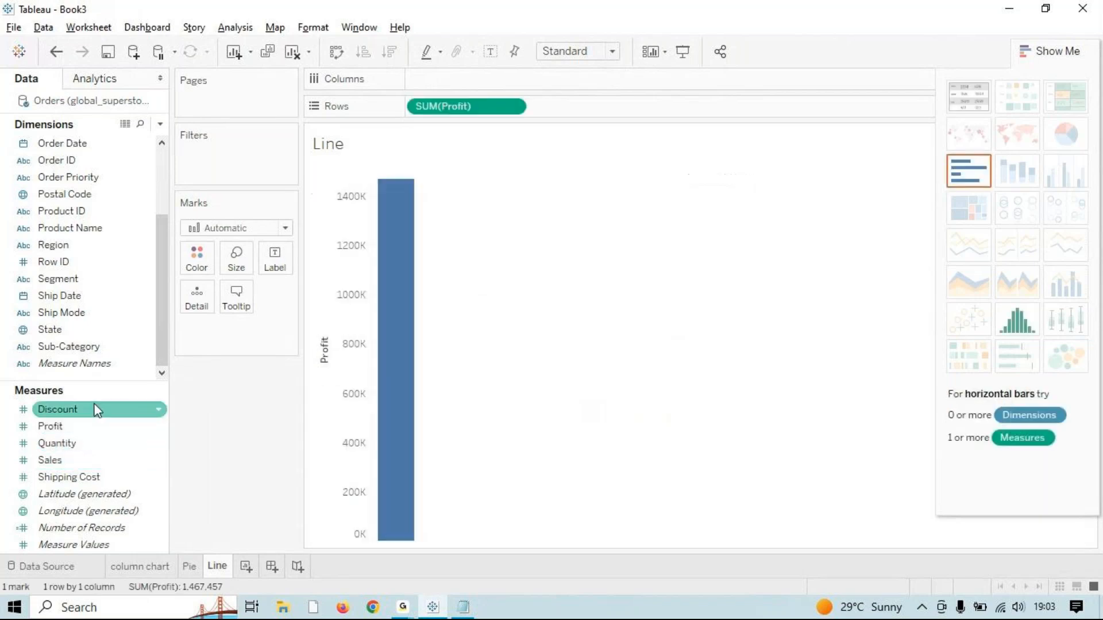
{"action": "scroll", "coordinate": [166, 311], "scroll_direction": "up", "scroll_amount": 3}
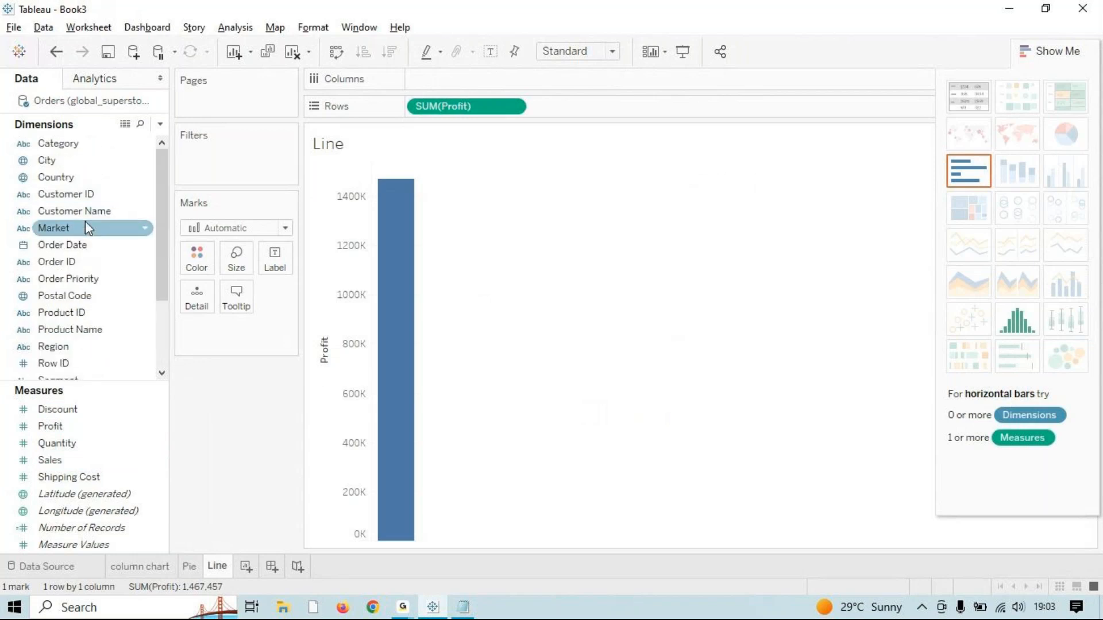
{"action": "double_click", "coordinate": [81, 244]}
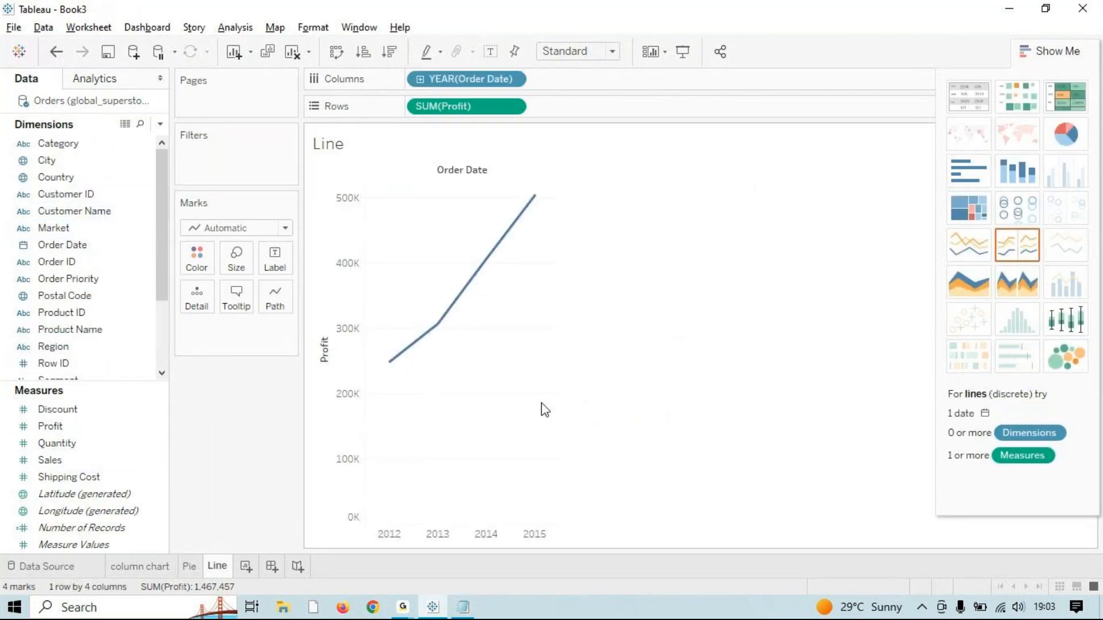
{"action": "right_click", "coordinate": [442, 80]}
{"action": "key", "text": "Escape"}
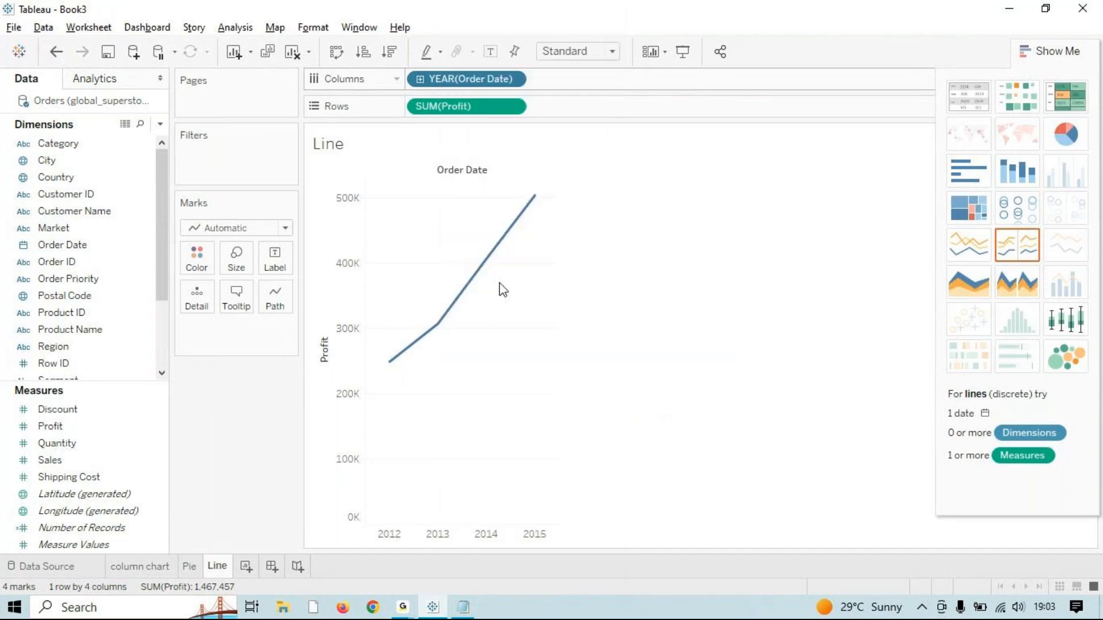
{"action": "left_click", "coordinate": [1066, 49]}
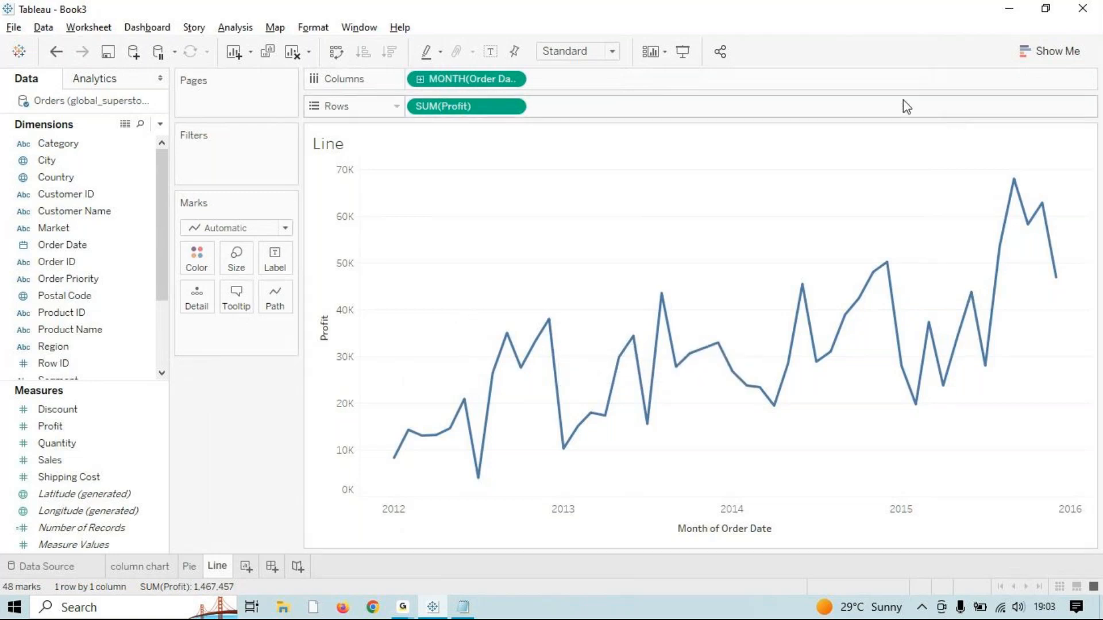
{"action": "left_click", "coordinate": [253, 574]}
{"action": "left_click", "coordinate": [217, 567]}
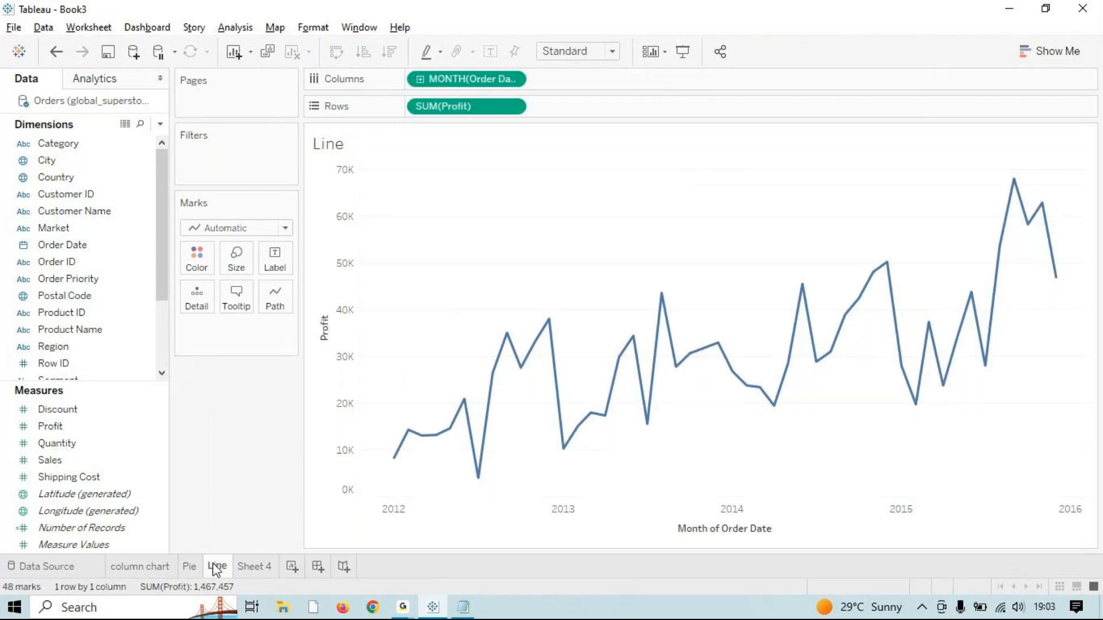
Step: Label each point of the Line chart with its Profit value and plot it by Quarter
{"action": "left_click_drag", "start_coordinate": [58, 428], "coordinate": [274, 260]}
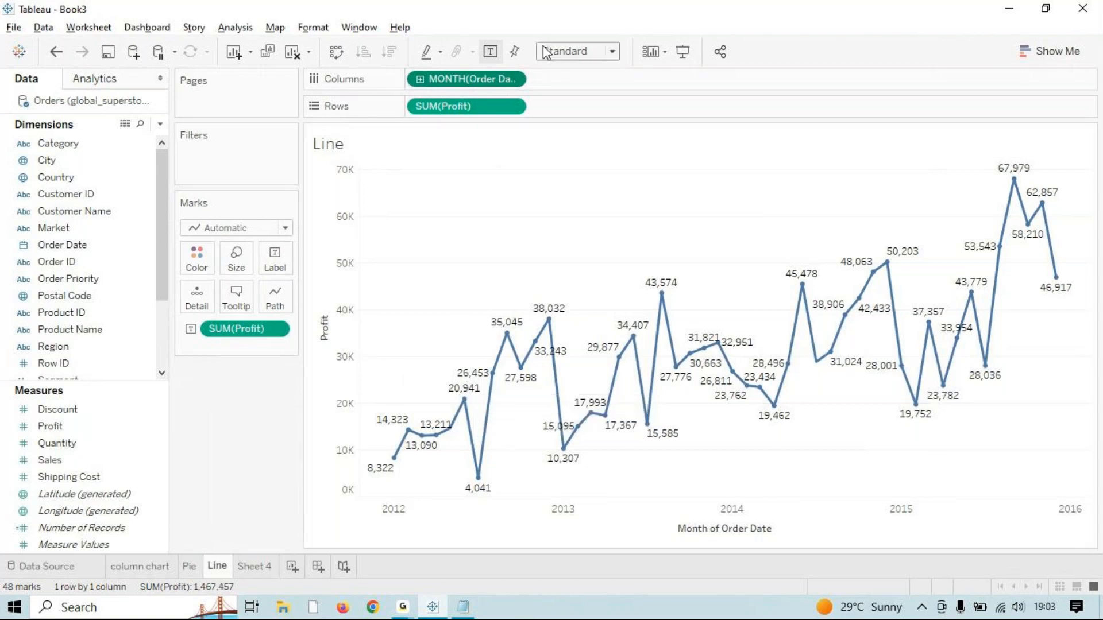
{"action": "left_click", "coordinate": [516, 79]}
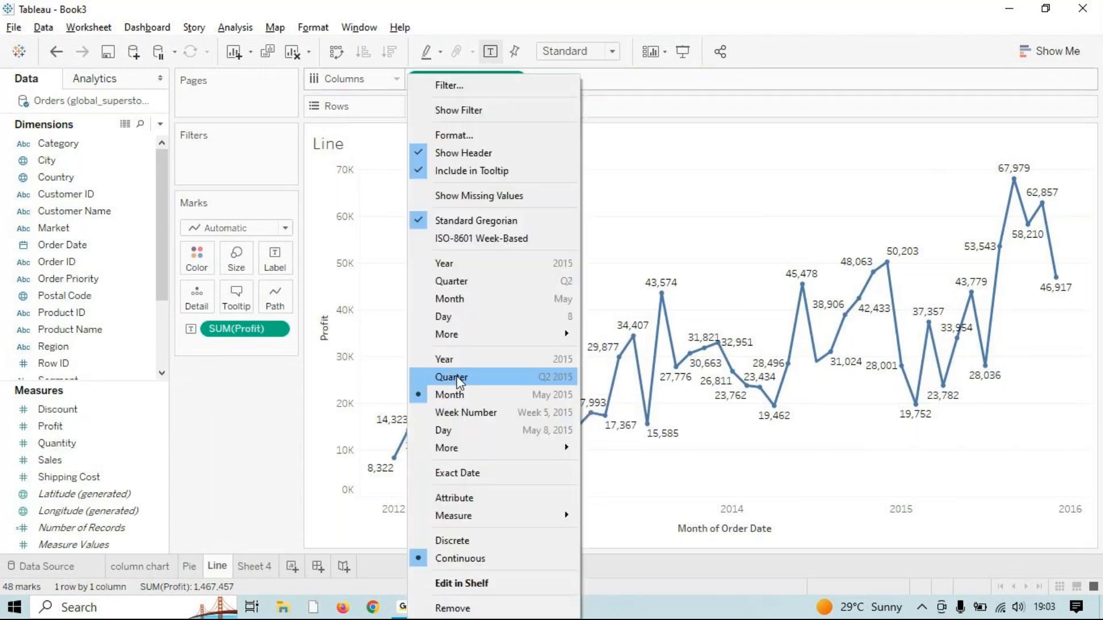
{"action": "left_click", "coordinate": [459, 378]}
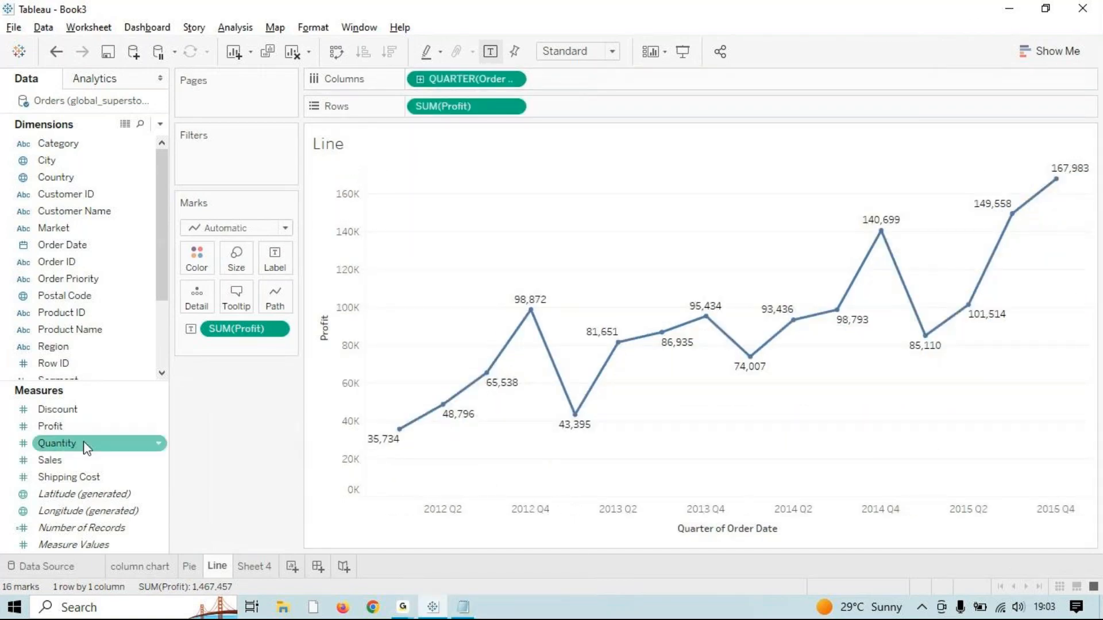
Step: In Notepad, correct question 4 to read 'sales and profit by yearly'
{"action": "left_click", "coordinate": [457, 614]}
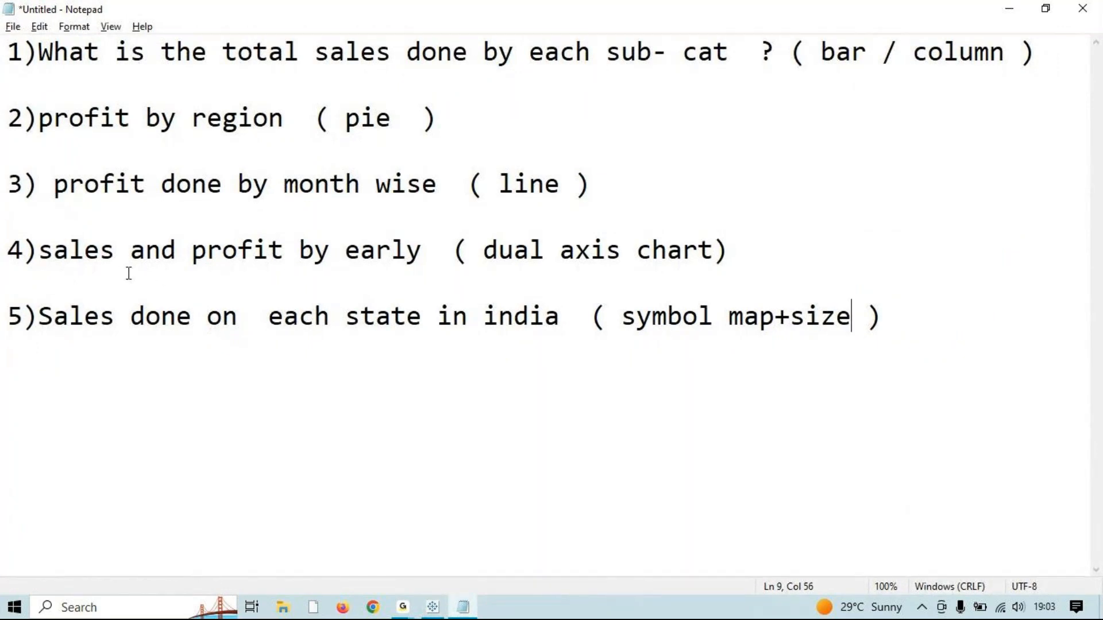
{"action": "left_click_drag", "start_coordinate": [361, 254], "coordinate": [348, 256]}
{"action": "left_click", "coordinate": [355, 262]}
{"action": "type", "text": "y"}
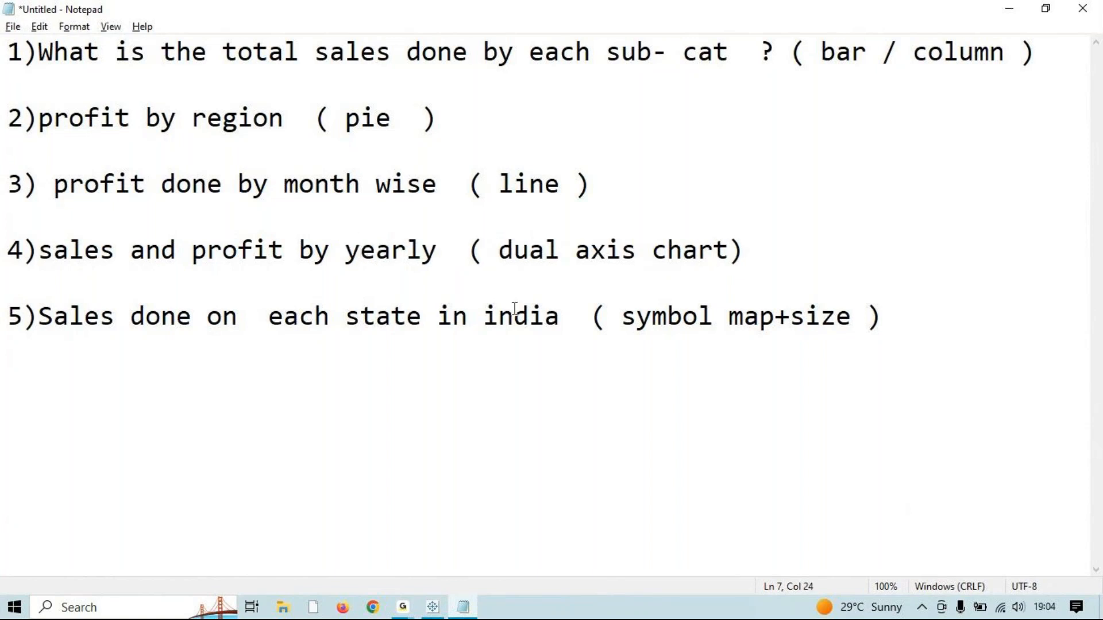
{"action": "key", "text": "alt+Tab"}
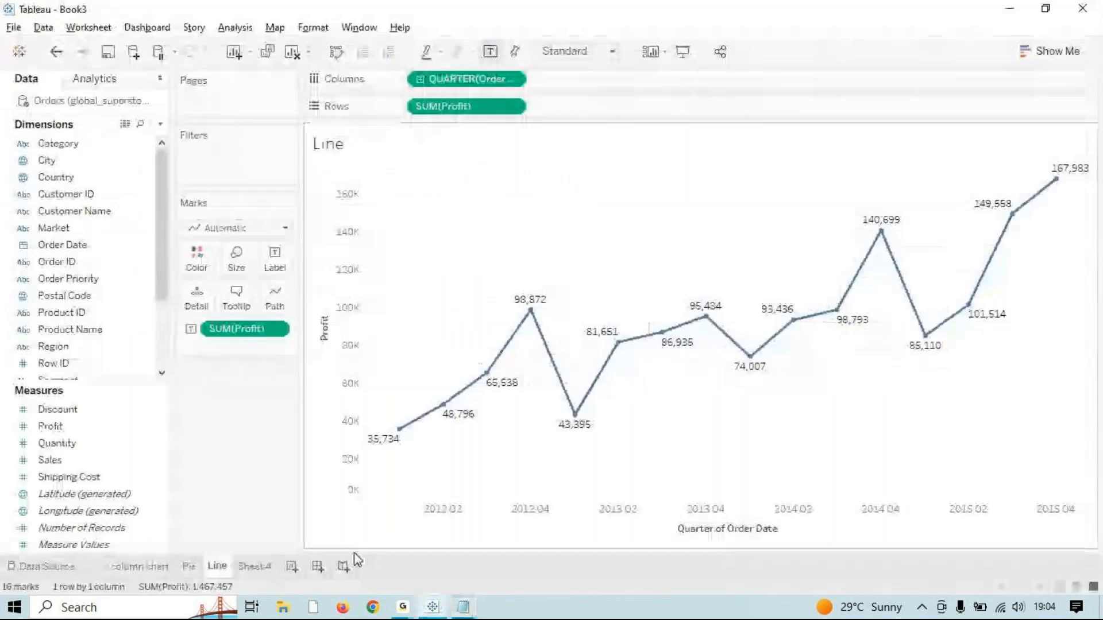
Step: Rename Sheet 4 to 'dual axis' and add Profit, Sales and Order Date by year
{"action": "left_click", "coordinate": [266, 567]}
{"action": "double_click", "coordinate": [266, 568]}
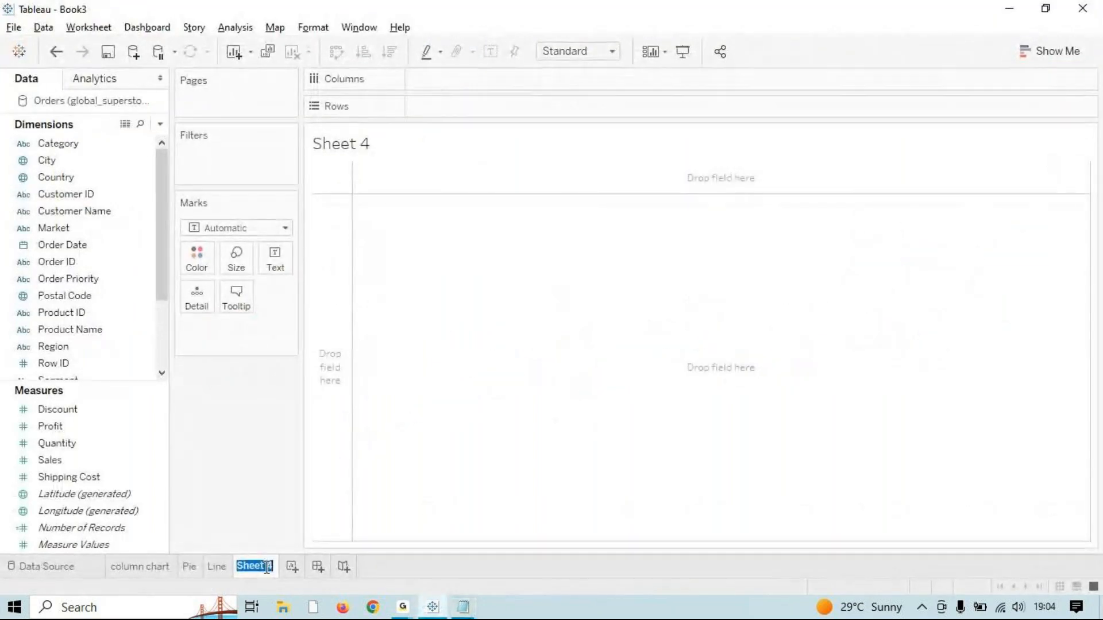
{"action": "type", "text": "di"}
{"action": "type", "text": "al axis"}
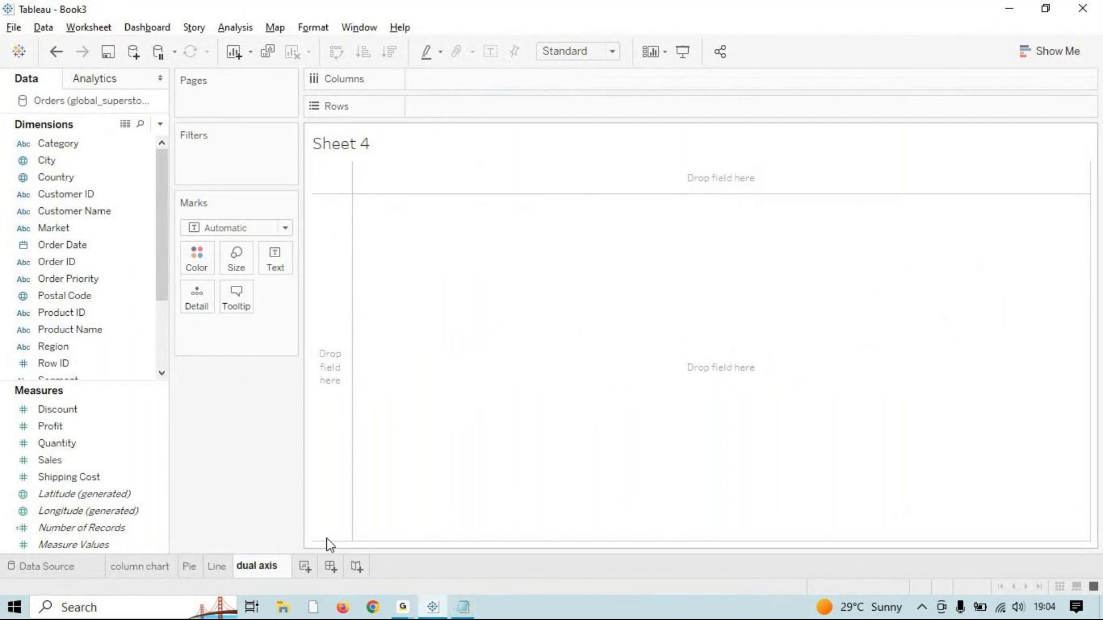
{"action": "double_click", "coordinate": [142, 428]}
{"action": "double_click", "coordinate": [109, 457]}
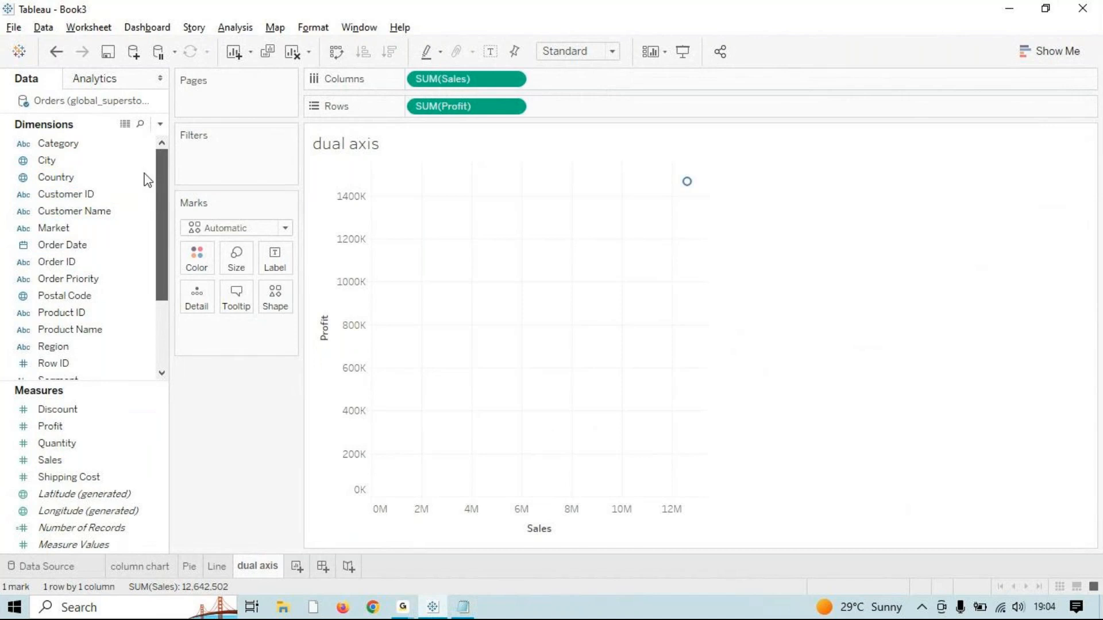
{"action": "left_click", "coordinate": [94, 247]}
{"action": "double_click", "coordinate": [95, 252]}
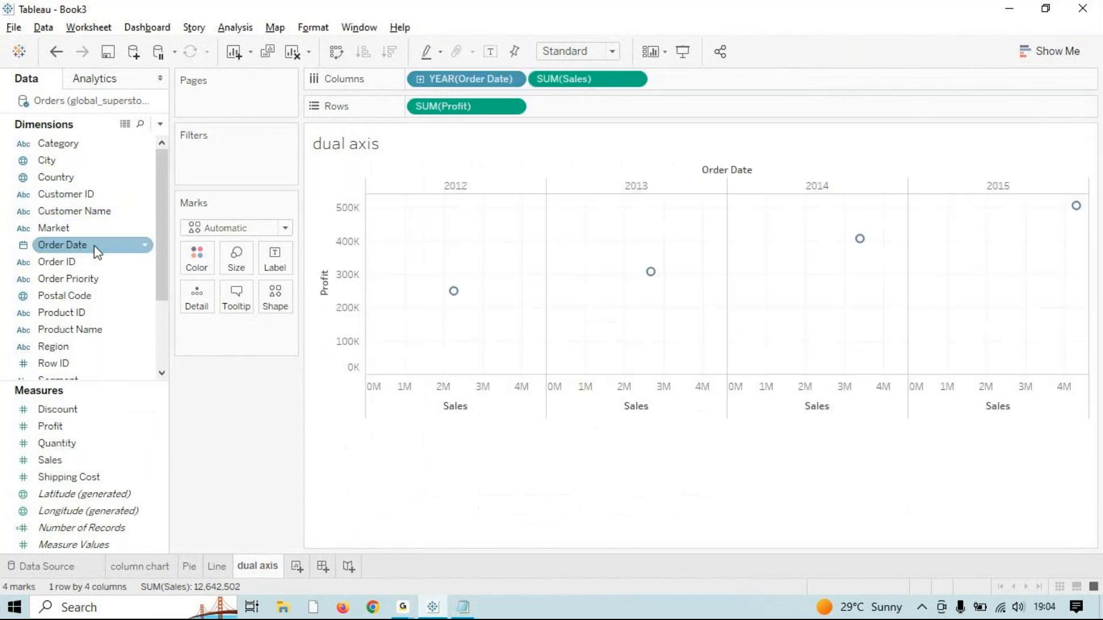
Step: Turn the chart into dual-axis Profit and Sales lines plotted by month
{"action": "left_click", "coordinate": [1031, 53]}
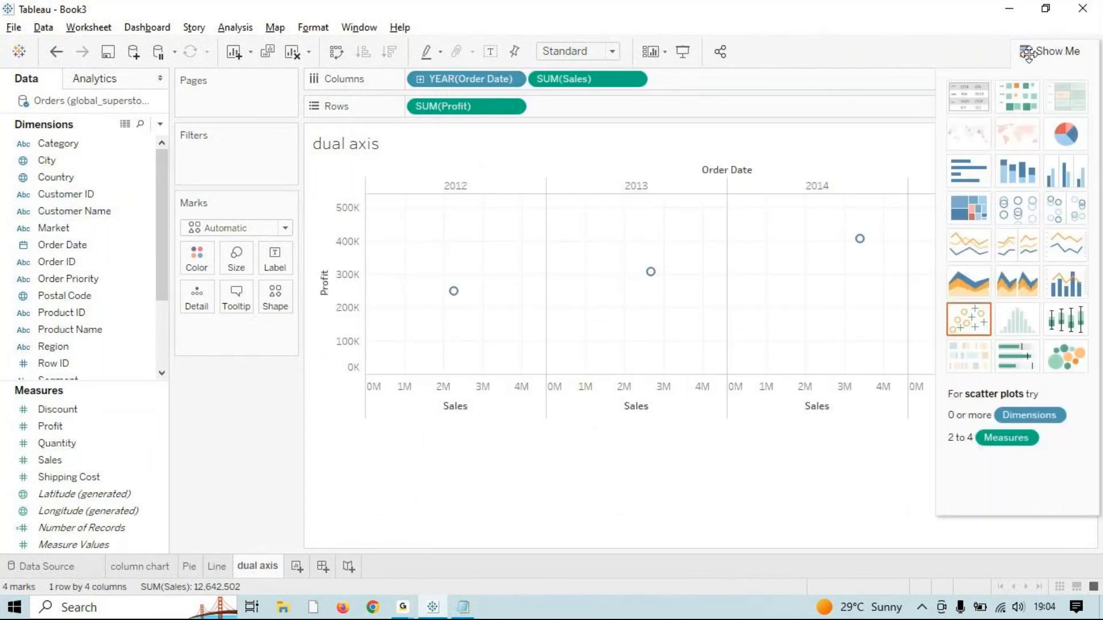
{"action": "left_click", "coordinate": [1046, 256]}
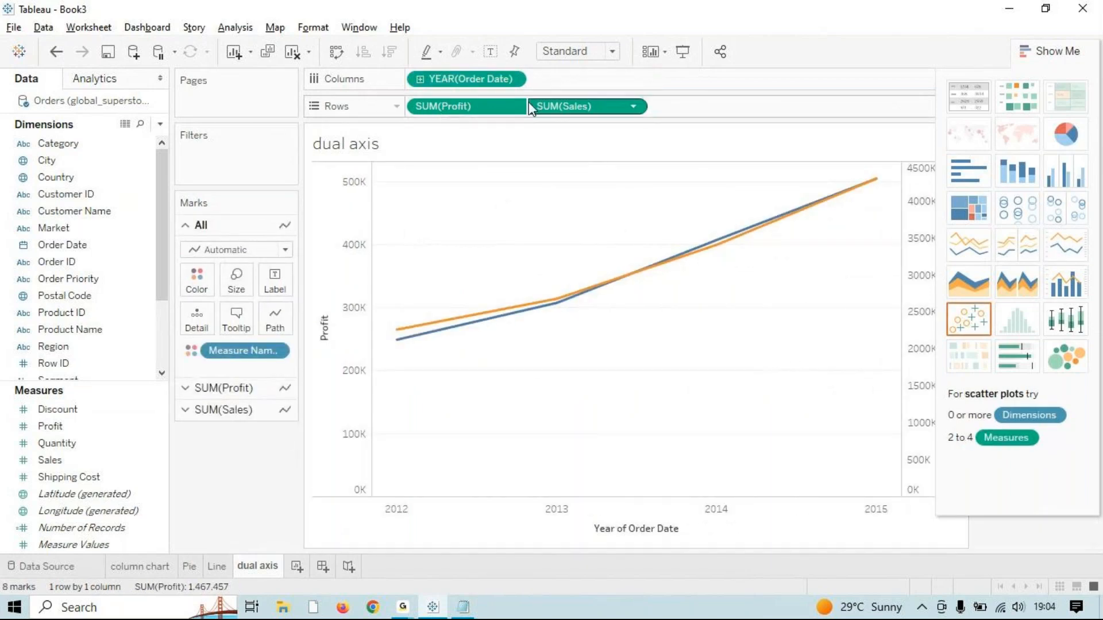
{"action": "left_click", "coordinate": [420, 80]}
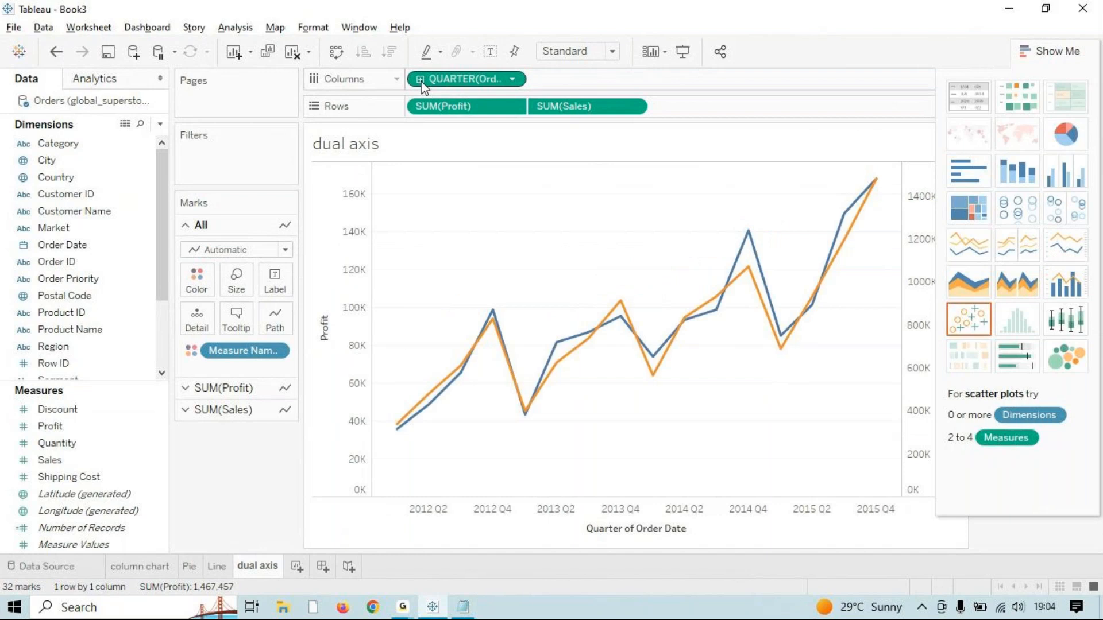
{"action": "left_click", "coordinate": [421, 80]}
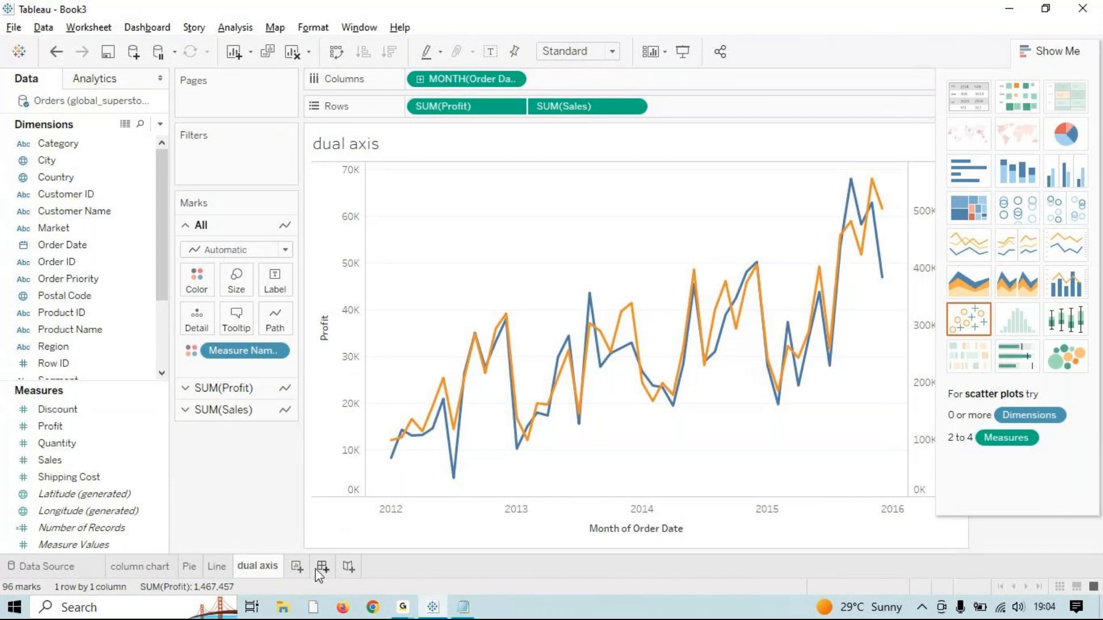
{"action": "key", "text": "alt+Tab"}
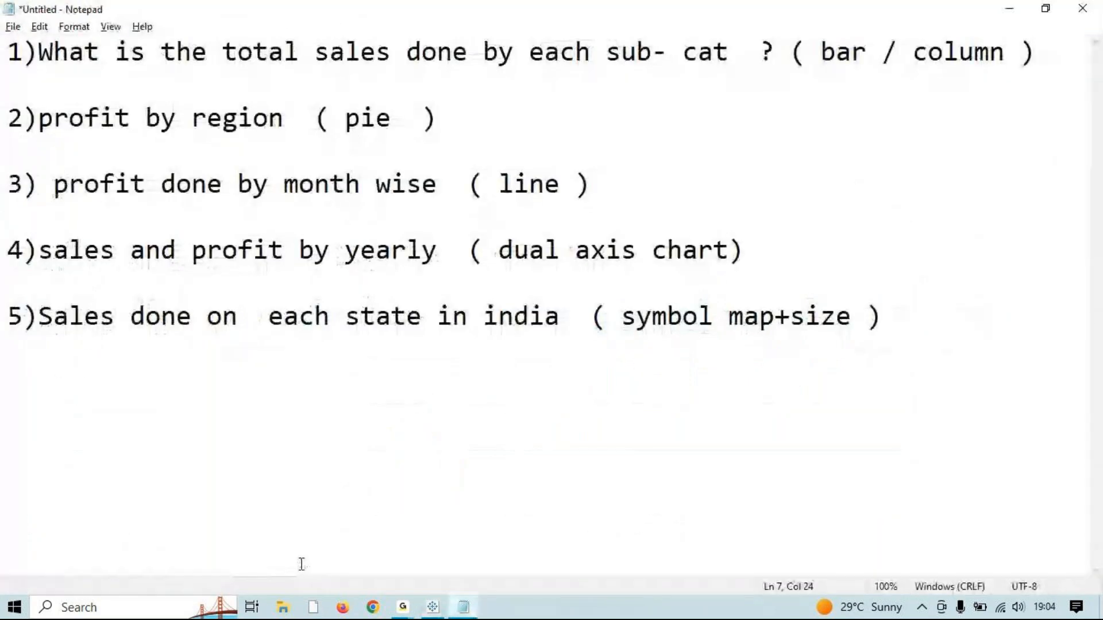
{"action": "key", "text": "alt+Tab"}
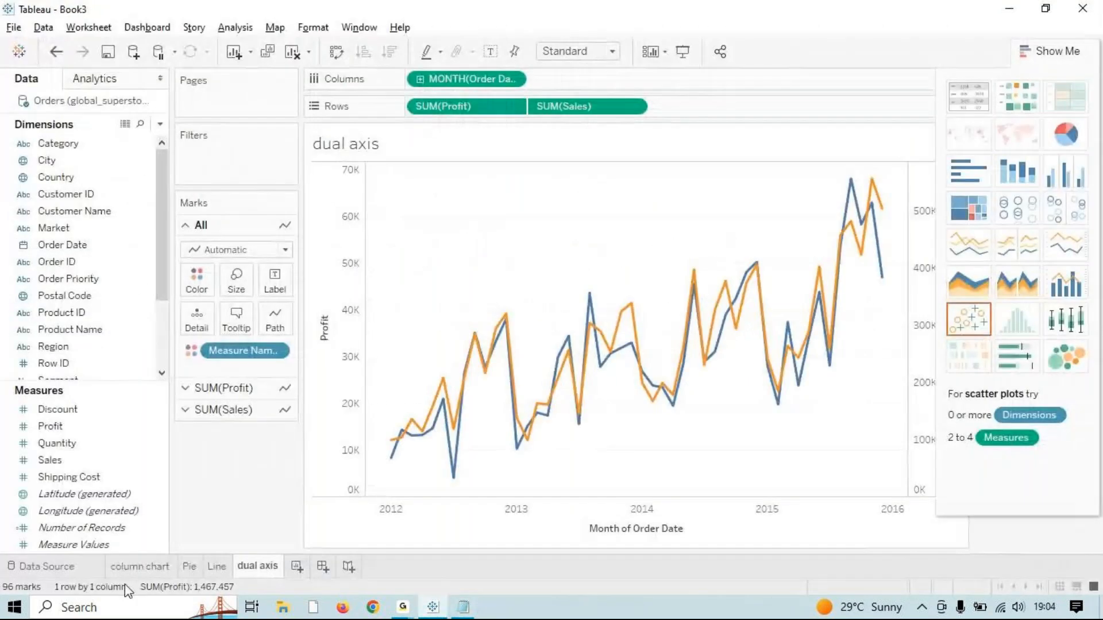
Step: Add a new worksheet after checking question 5, and rename it 'india'
{"action": "left_click", "coordinate": [297, 567]}
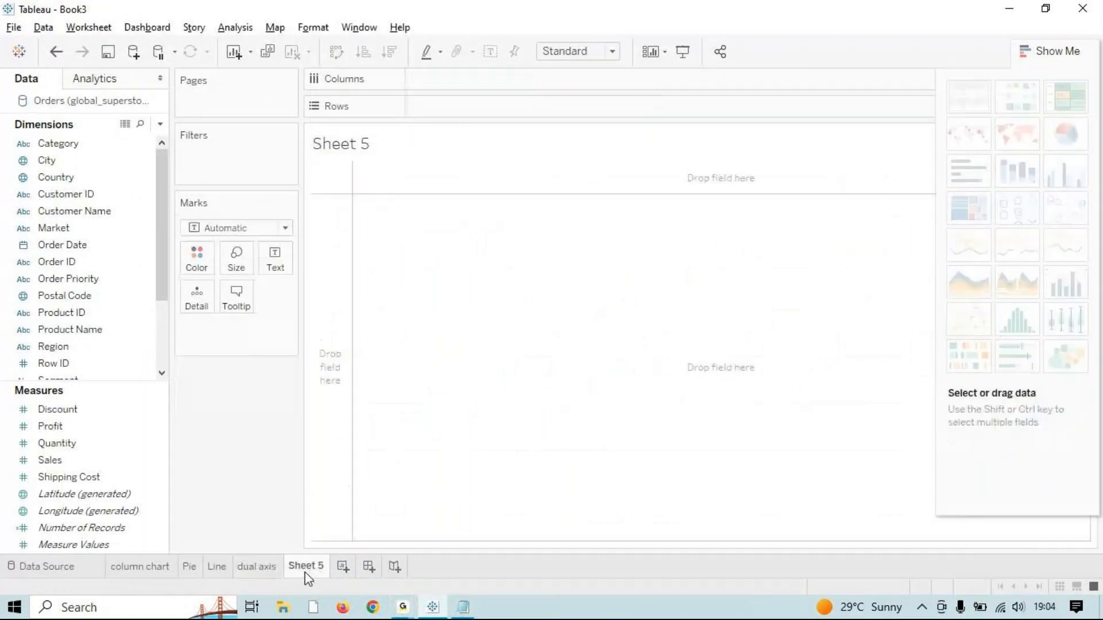
{"action": "key", "text": "alt+Tab"}
{"action": "left_click_drag", "start_coordinate": [53, 319], "coordinate": [1015, 321]}
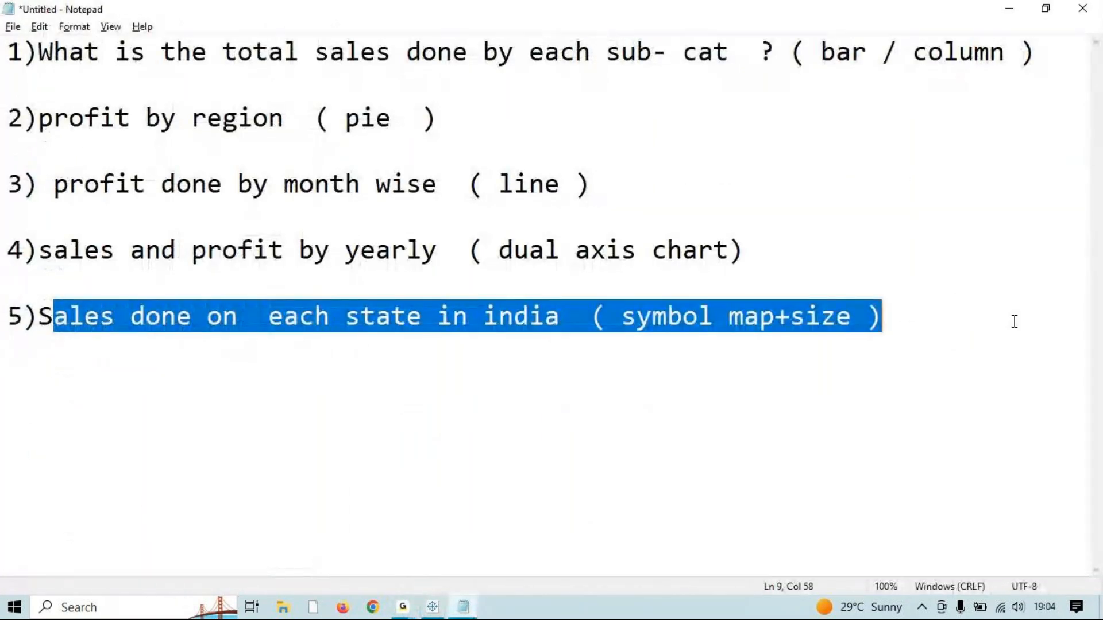
{"action": "key", "text": "alt+Tab"}
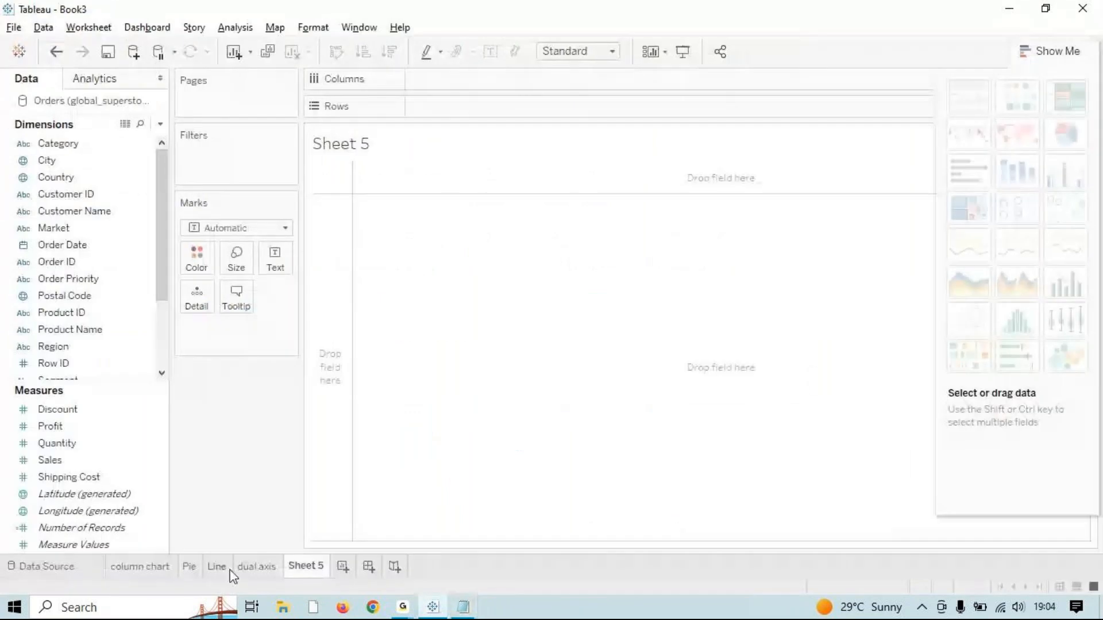
{"action": "double_click", "coordinate": [294, 567]}
{"action": "key", "text": "BackSpace"}
{"action": "type", "text": "india"}
{"action": "key", "text": "Return"}
Step: Map the Indian states as Sales-sized circles labelled with state names and sales totals
{"action": "left_click", "coordinate": [64, 432]}
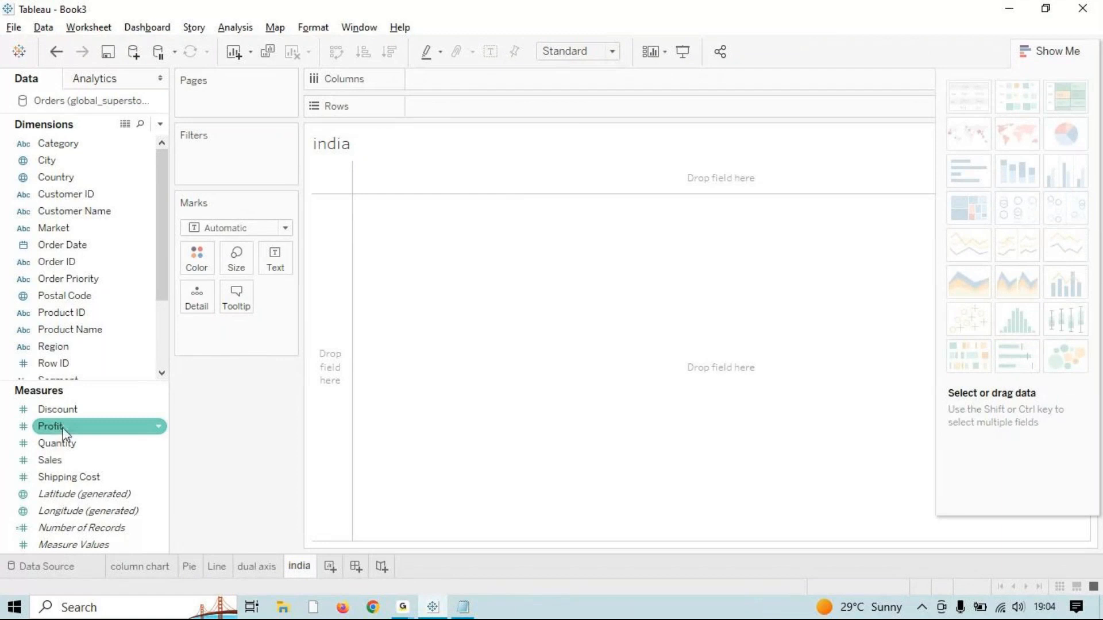
{"action": "scroll", "coordinate": [86, 305], "scroll_direction": "down", "scroll_amount": 2}
{"action": "left_click", "coordinate": [75, 331]}
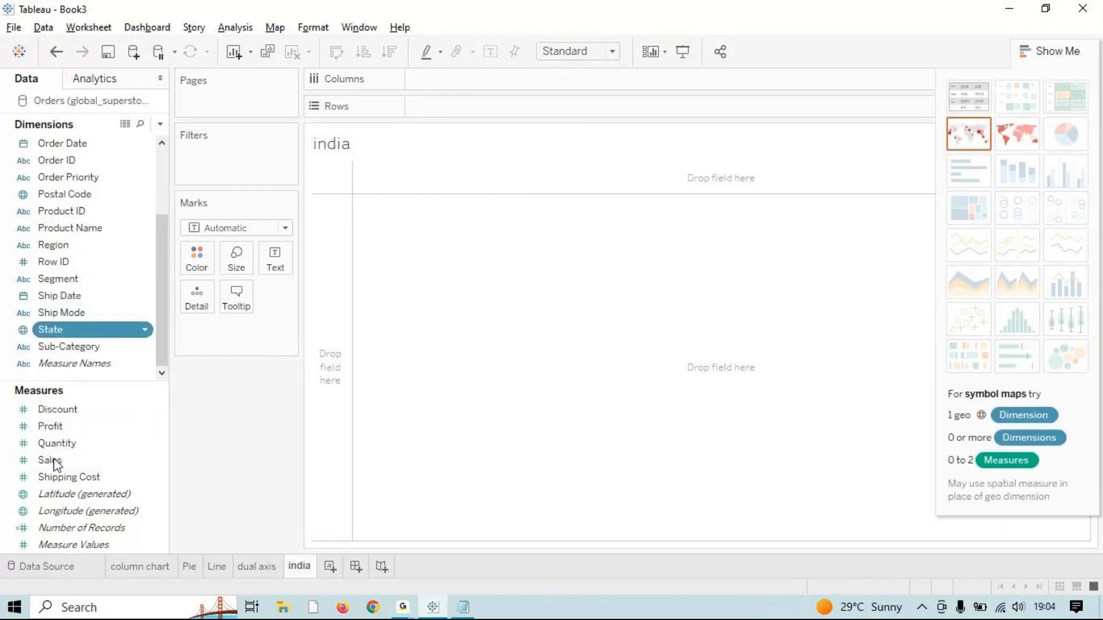
{"action": "double_click", "coordinate": [92, 333]}
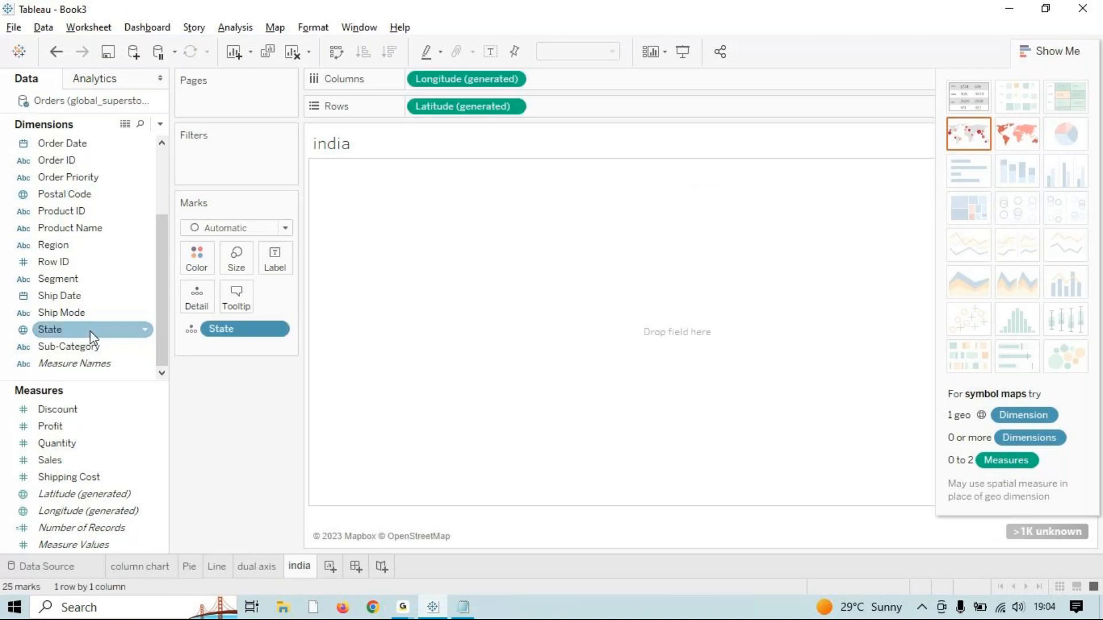
{"action": "left_click", "coordinate": [58, 461]}
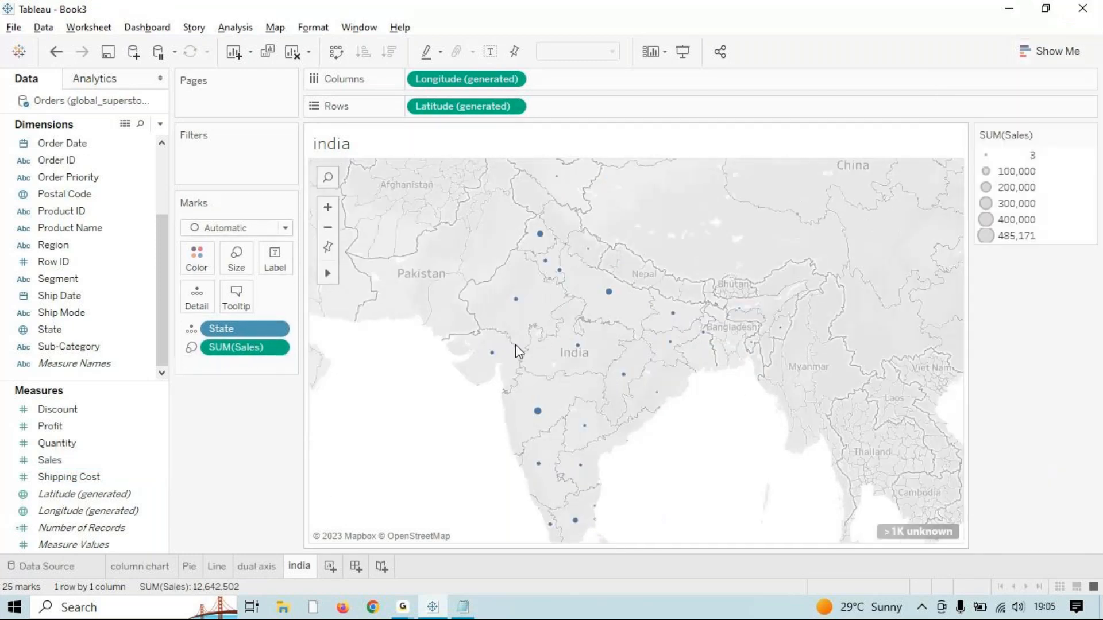
{"action": "left_click_drag", "start_coordinate": [86, 330], "coordinate": [284, 248]}
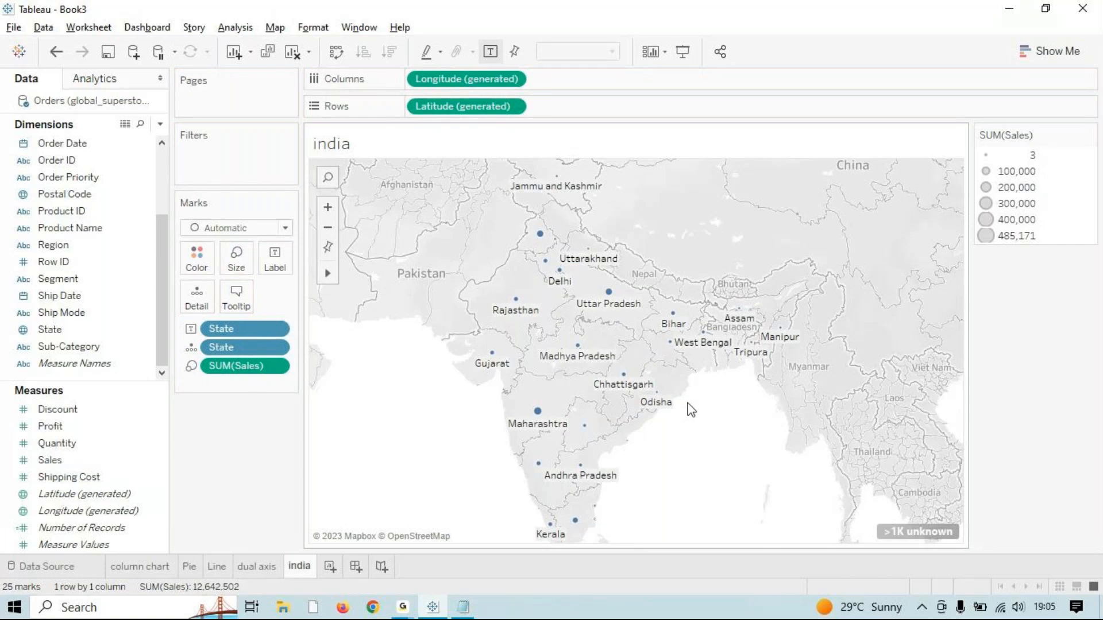
{"action": "left_click", "coordinate": [68, 465]}
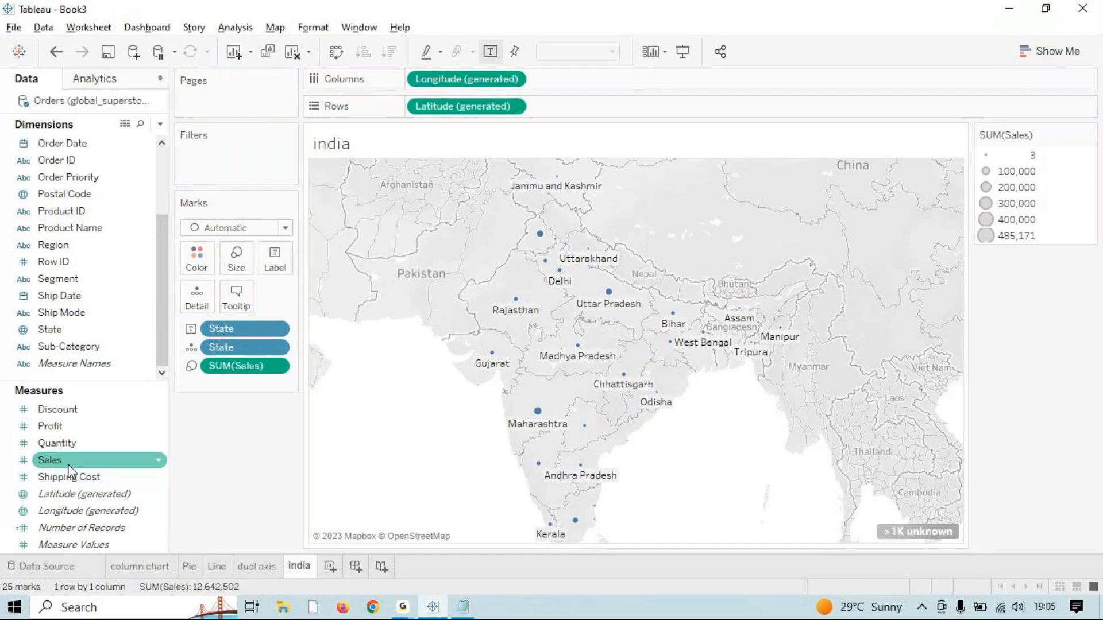
{"action": "left_click_drag", "start_coordinate": [68, 467], "coordinate": [265, 266]}
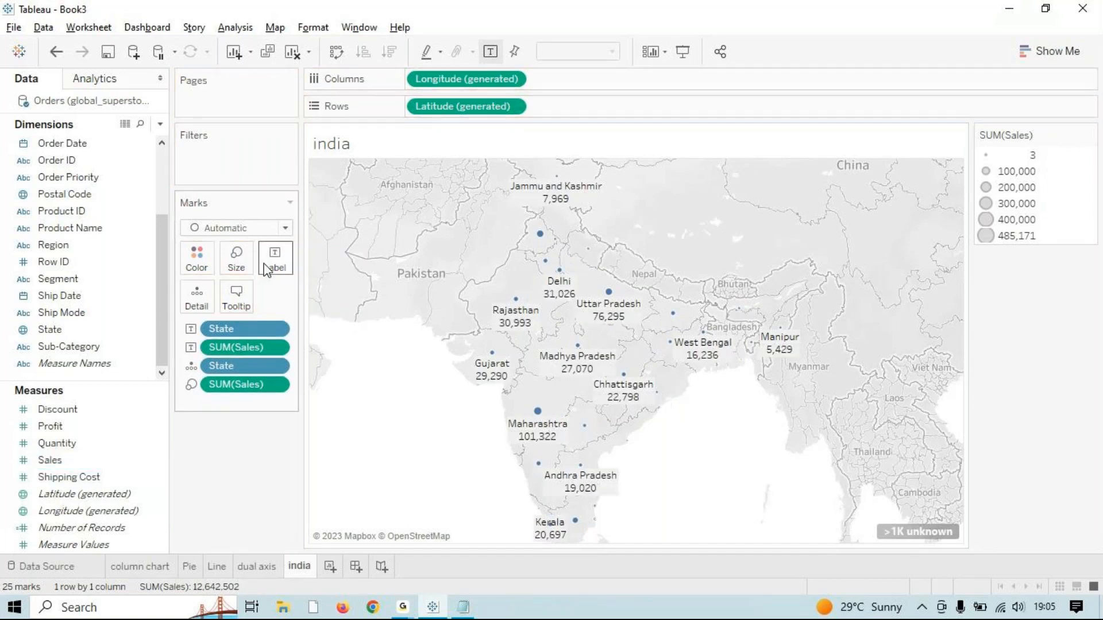
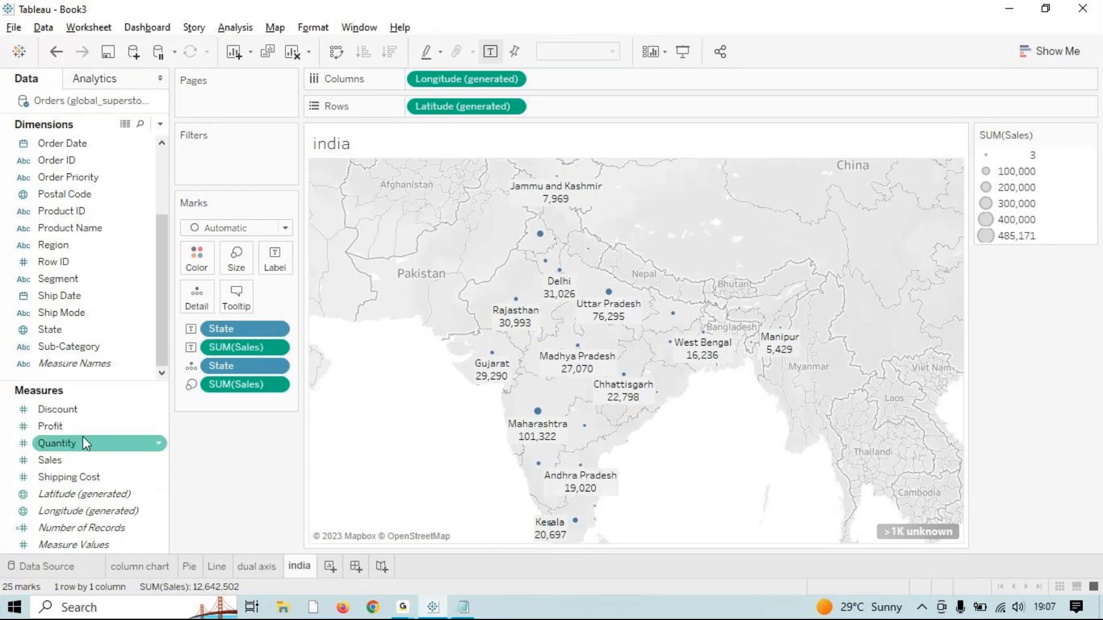
Step: Strip the State and SUM(Sales) size, detail, label and colour pills off the india map, then clear the sheet
{"action": "left_click_drag", "start_coordinate": [70, 335], "coordinate": [202, 249]}
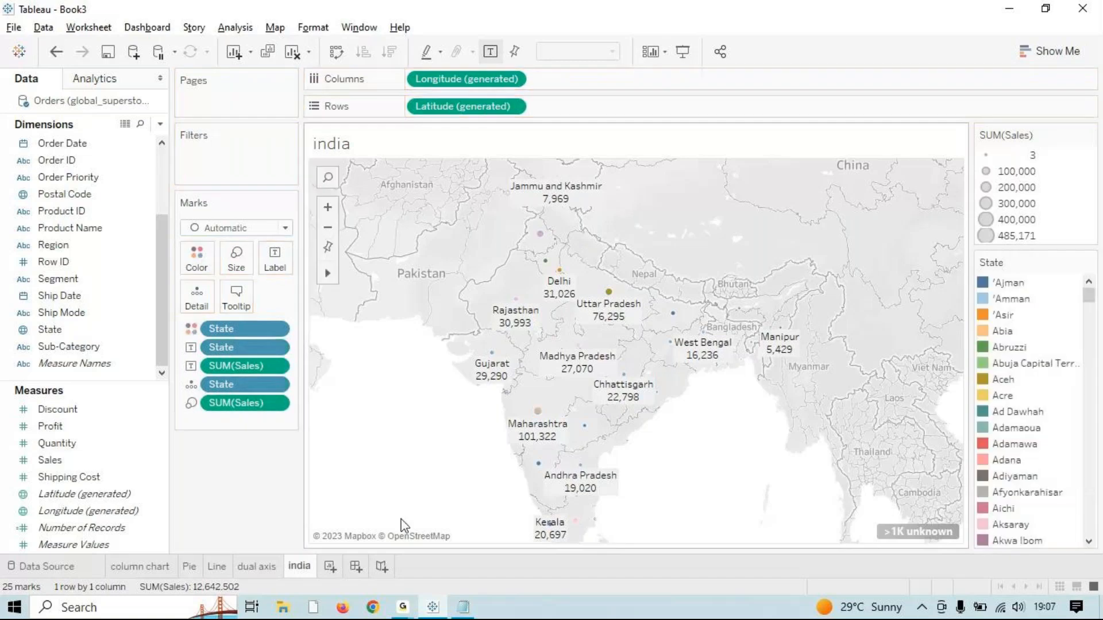
{"action": "left_click_drag", "start_coordinate": [246, 402], "coordinate": [239, 443]}
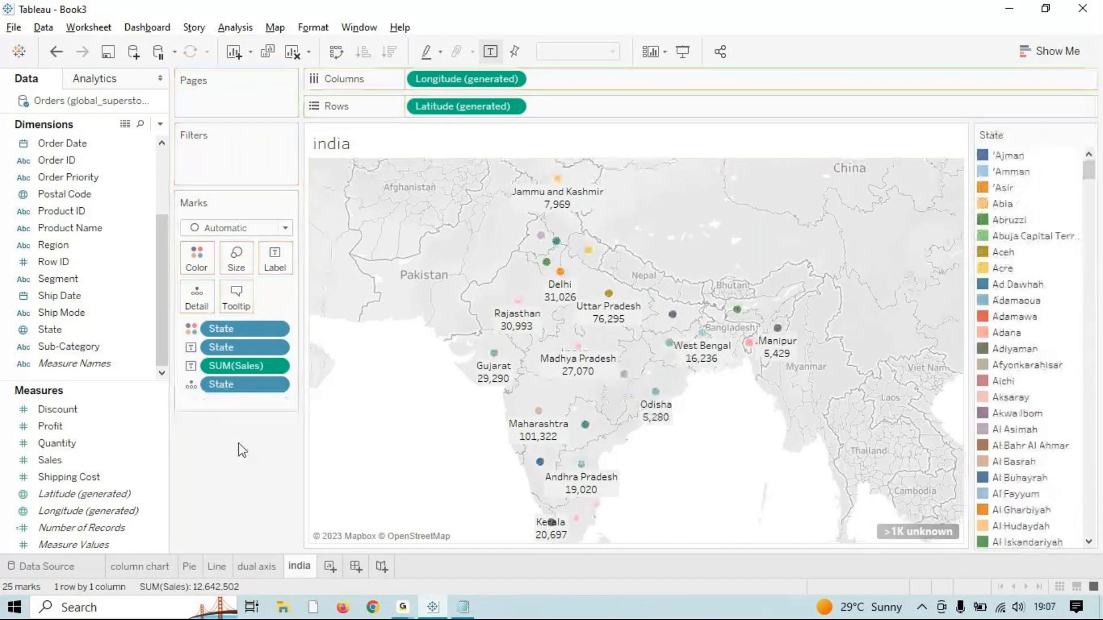
{"action": "left_click_drag", "start_coordinate": [249, 385], "coordinate": [248, 454]}
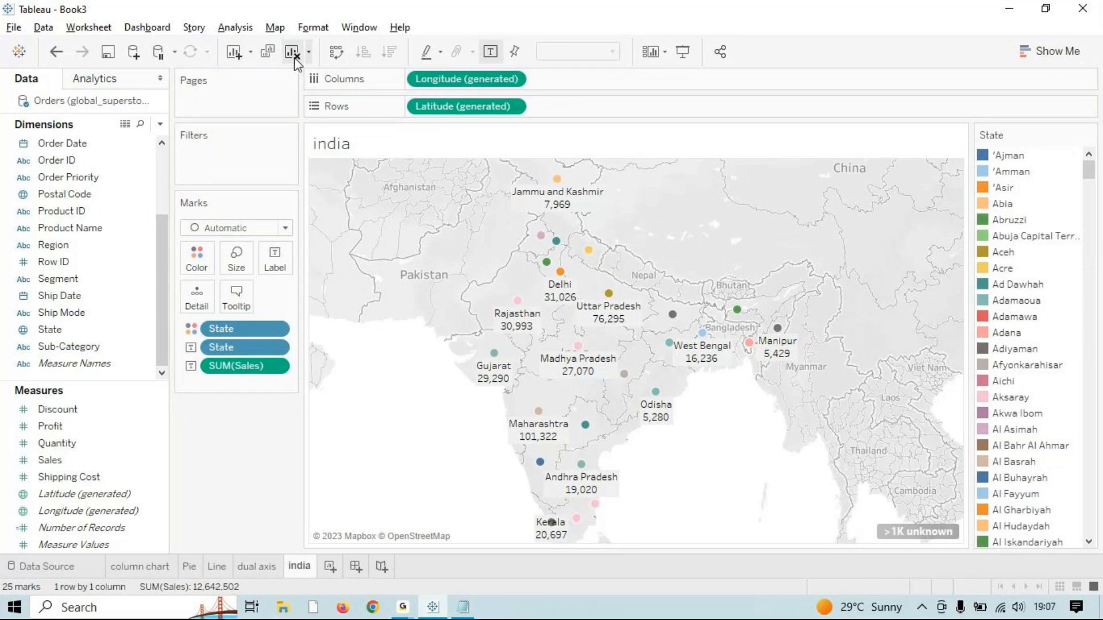
{"action": "left_click_drag", "start_coordinate": [252, 372], "coordinate": [245, 403]}
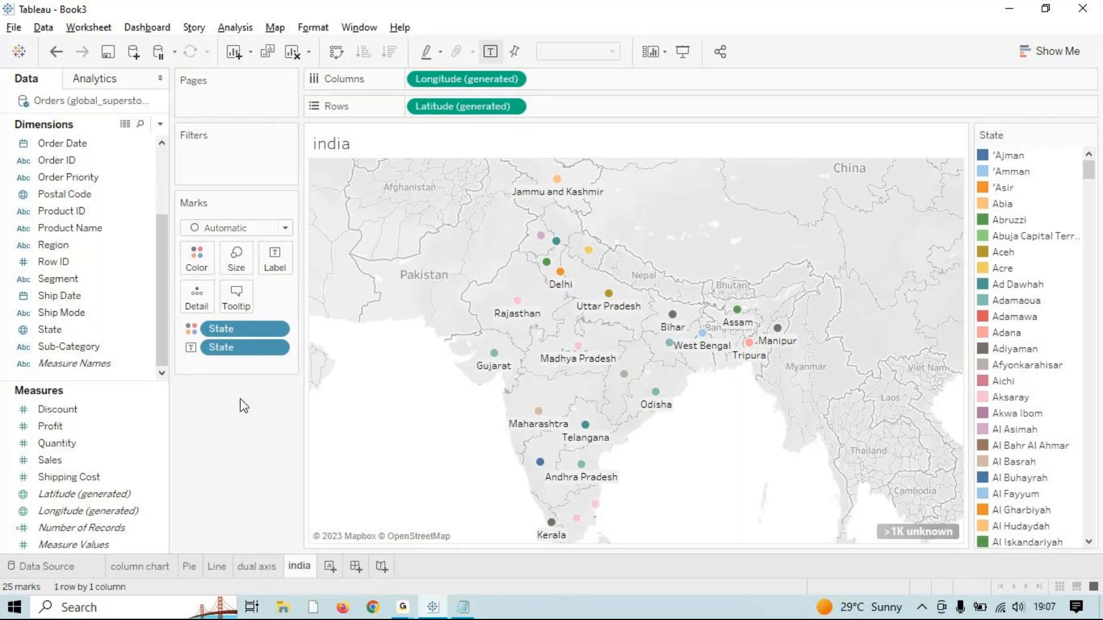
{"action": "left_click_drag", "start_coordinate": [243, 328], "coordinate": [227, 369]}
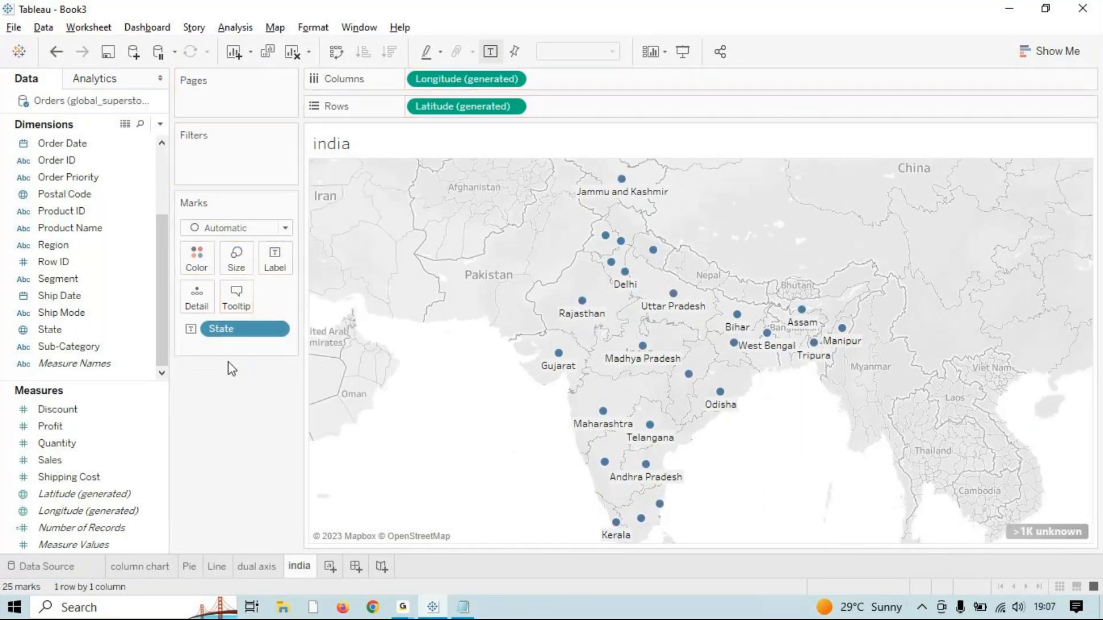
{"action": "left_click_drag", "start_coordinate": [240, 329], "coordinate": [241, 379]}
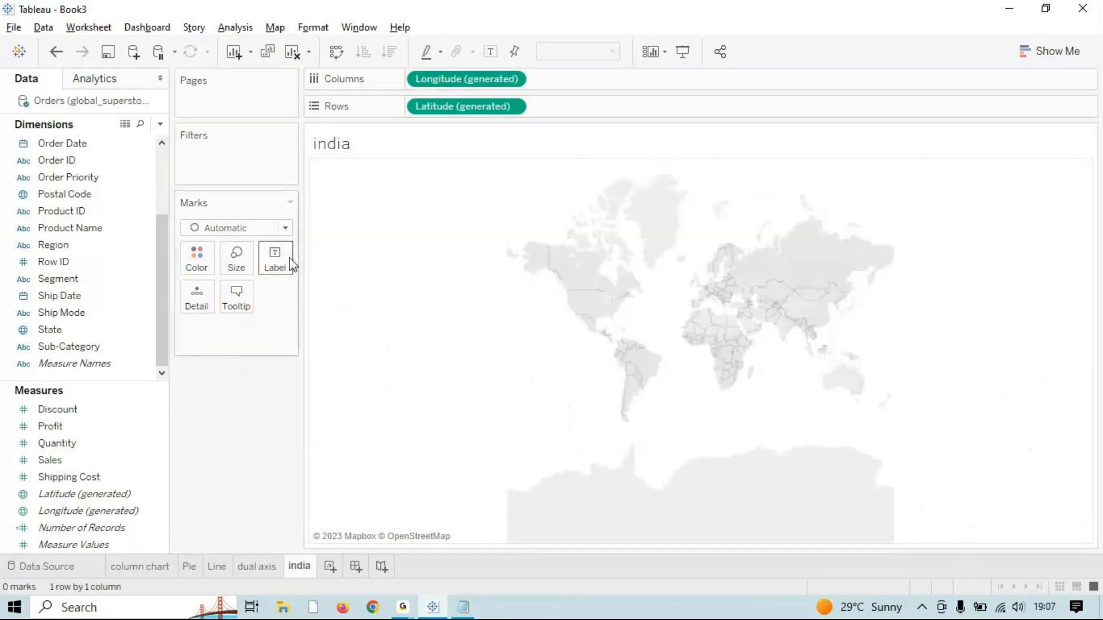
{"action": "left_click", "coordinate": [298, 59]}
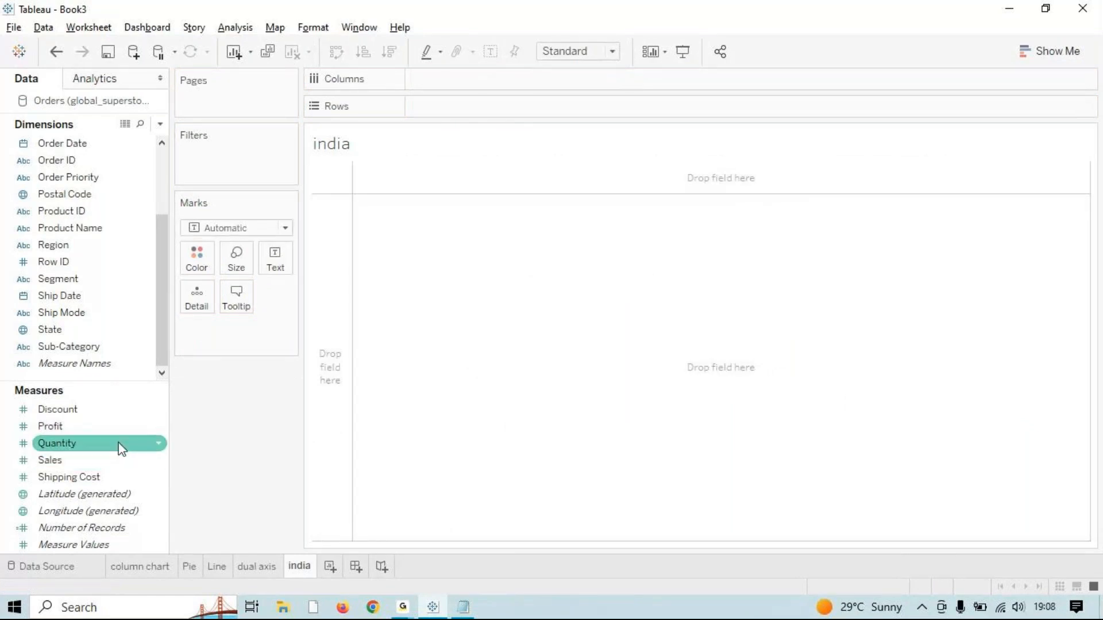
Step: Plot the Indian states on a map coloured by State and pick a map type in Show Me
{"action": "double_click", "coordinate": [67, 332]}
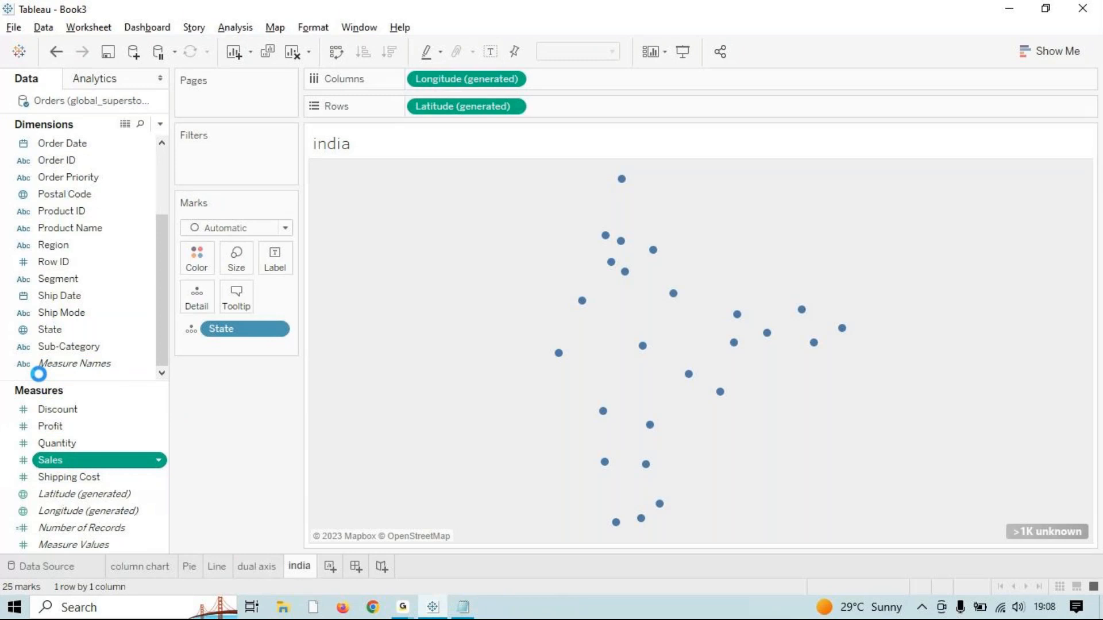
{"action": "left_click_drag", "start_coordinate": [52, 336], "coordinate": [195, 266]}
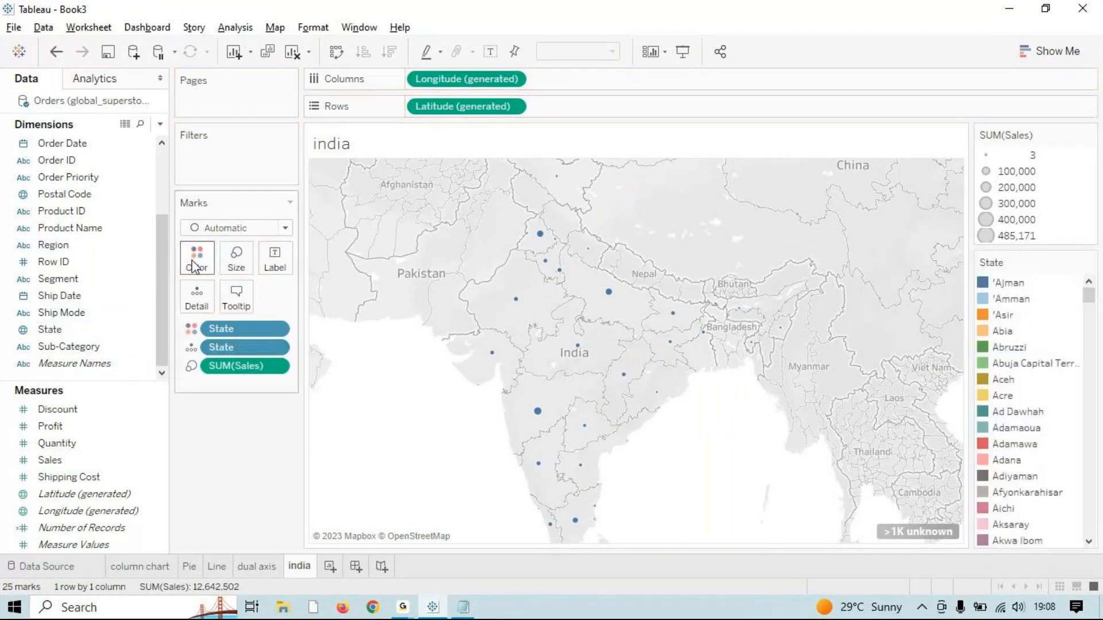
{"action": "left_click", "coordinate": [1034, 50]}
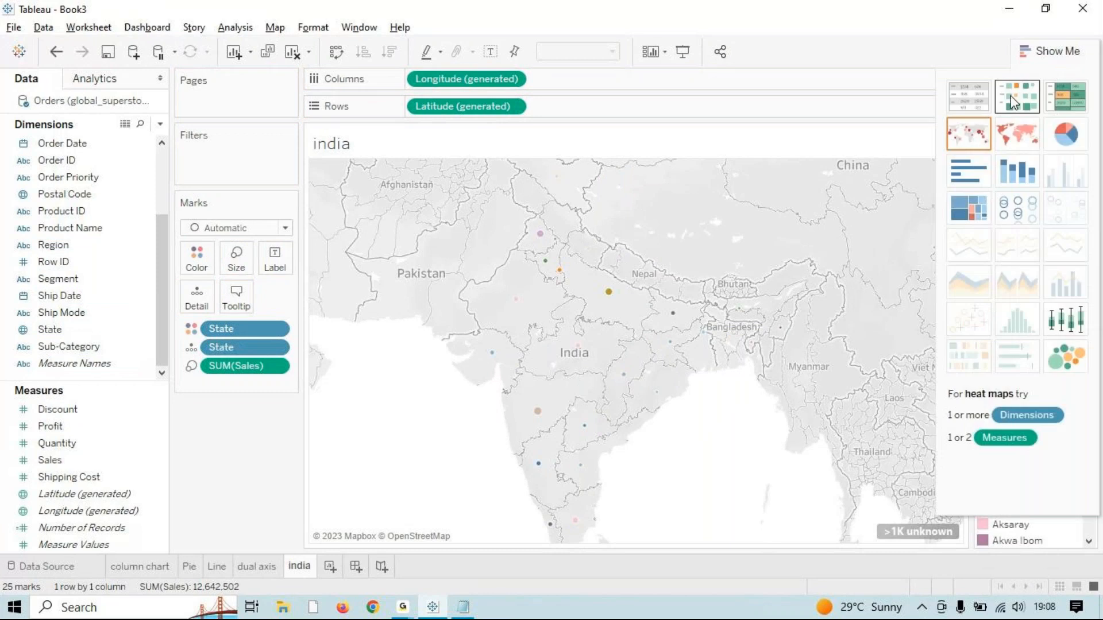
{"action": "left_click", "coordinate": [1001, 131]}
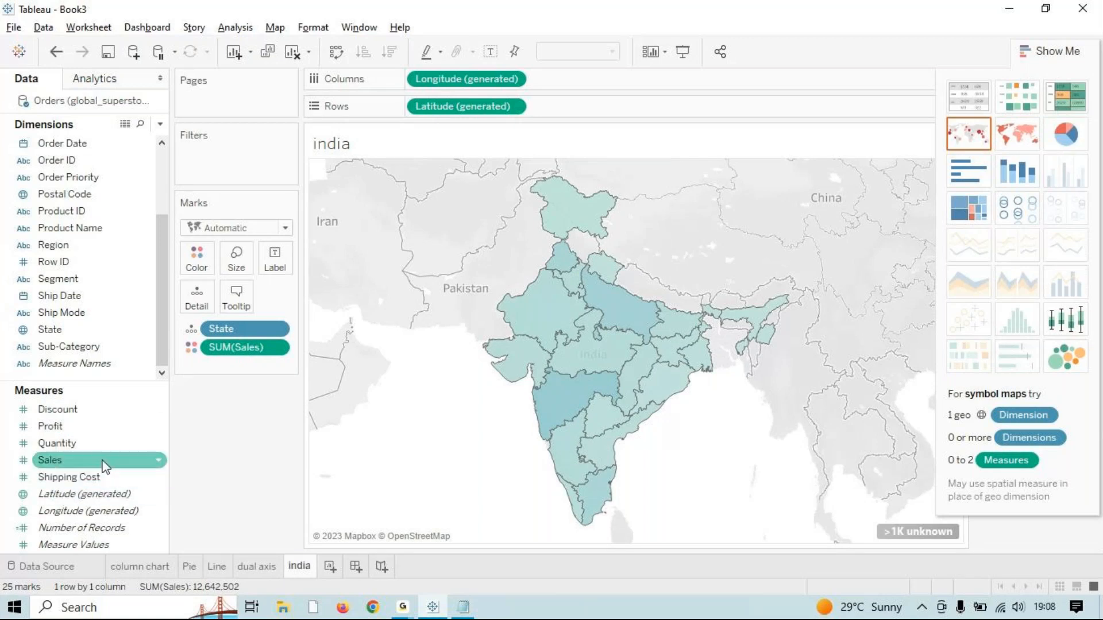
Step: Label states with sales totals and names, size them by Sales, and drop the extra State detail
{"action": "left_click_drag", "start_coordinate": [93, 460], "coordinate": [286, 262]}
{"action": "left_click_drag", "start_coordinate": [33, 452], "coordinate": [204, 262]}
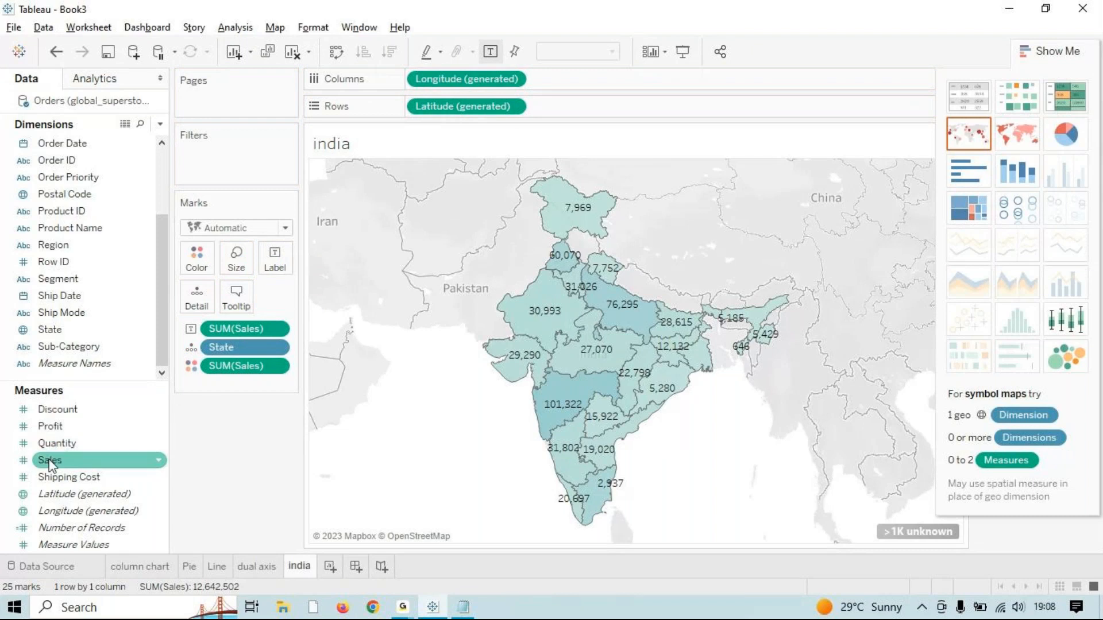
{"action": "left_click_drag", "start_coordinate": [51, 464], "coordinate": [235, 253]}
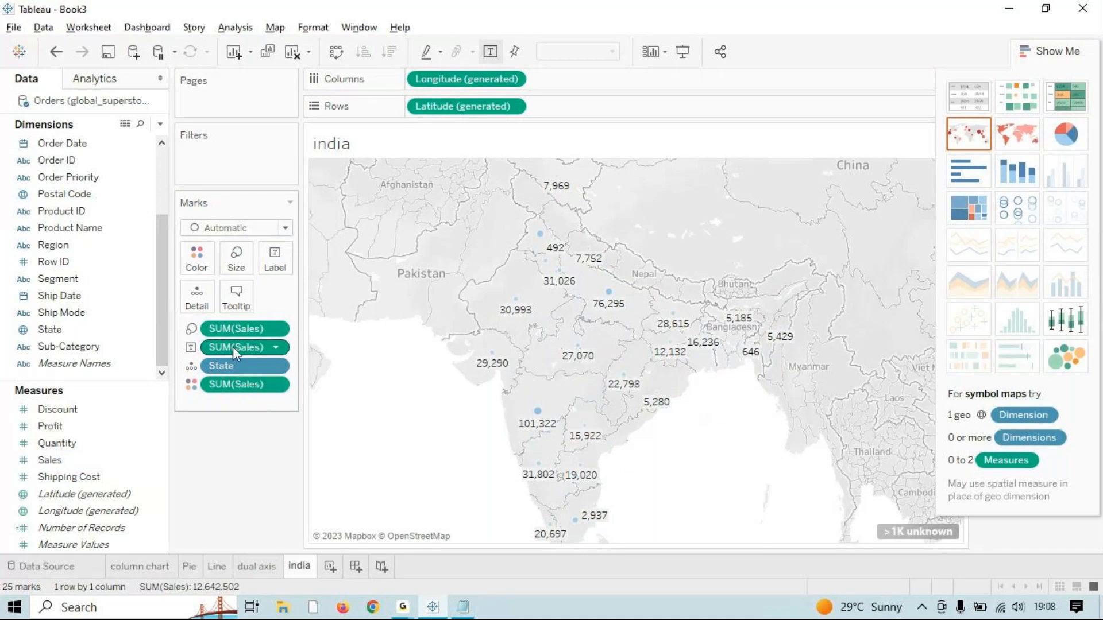
{"action": "left_click_drag", "start_coordinate": [232, 347], "coordinate": [237, 346]}
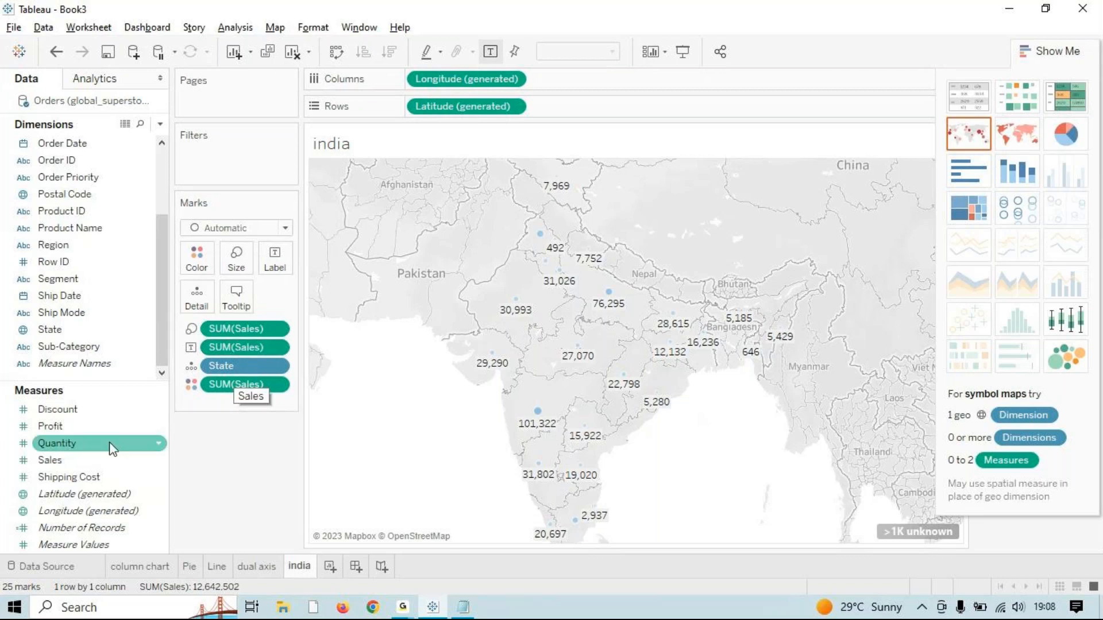
{"action": "left_click_drag", "start_coordinate": [66, 327], "coordinate": [282, 256]}
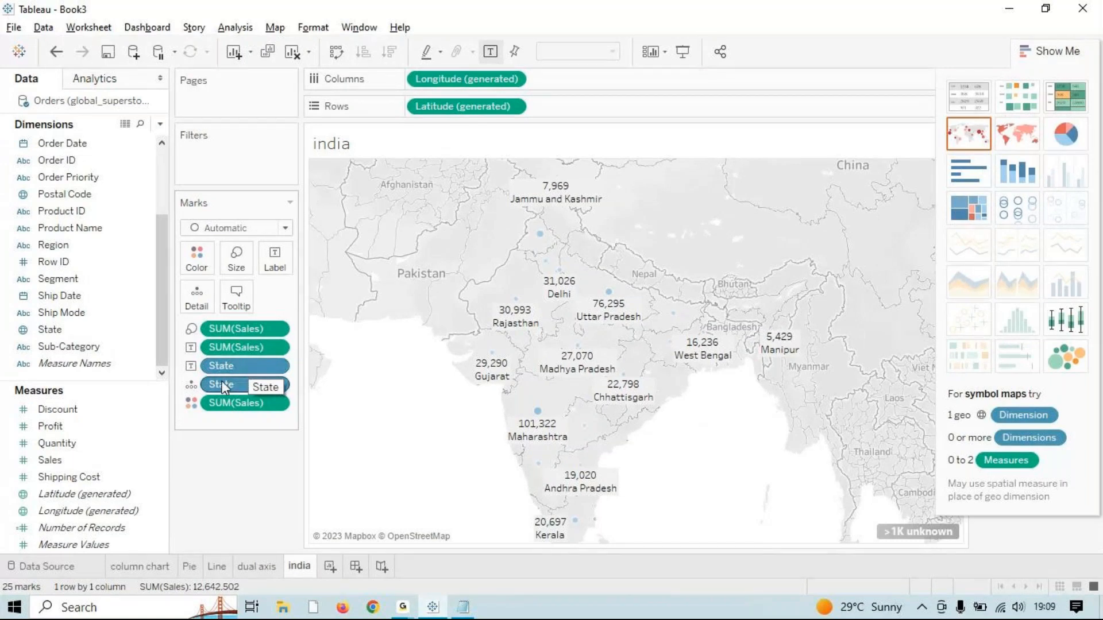
{"action": "left_click_drag", "start_coordinate": [222, 382], "coordinate": [247, 483]}
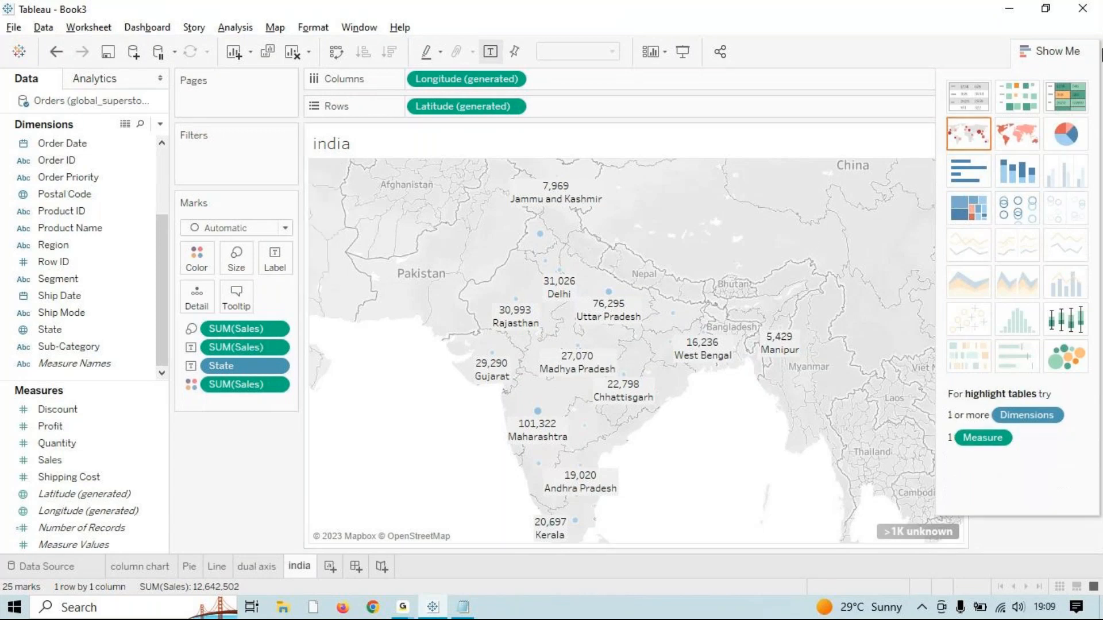
Step: Switch to a filled map labelled with sales and state names, then try and remove State colouring
{"action": "left_click", "coordinate": [1025, 134]}
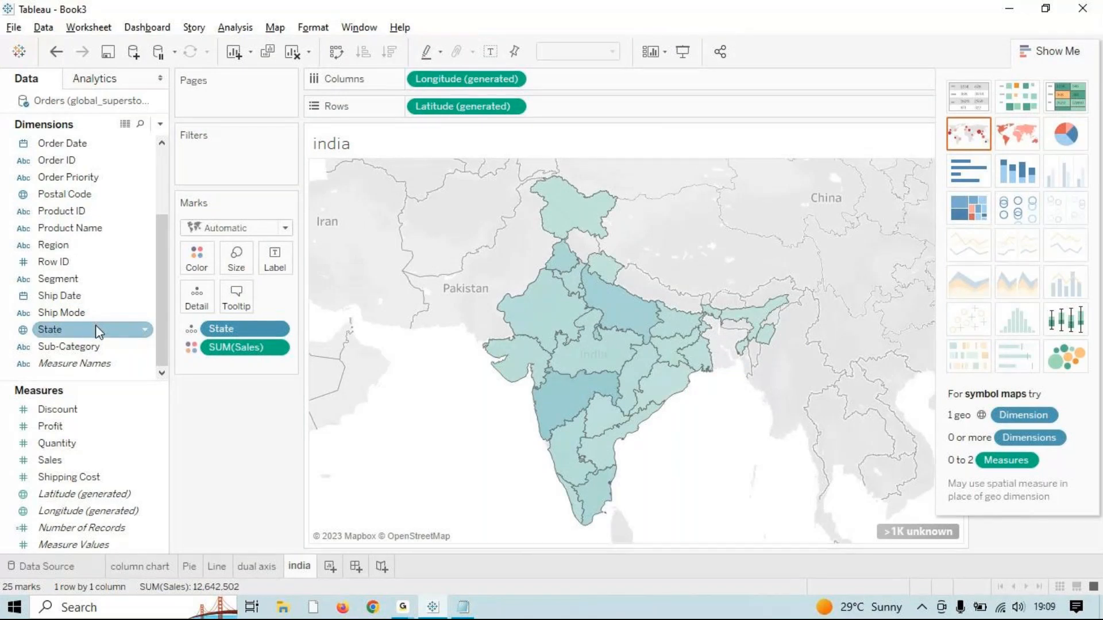
{"action": "left_click_drag", "start_coordinate": [60, 460], "coordinate": [275, 261]}
{"action": "left_click_drag", "start_coordinate": [49, 339], "coordinate": [275, 260]}
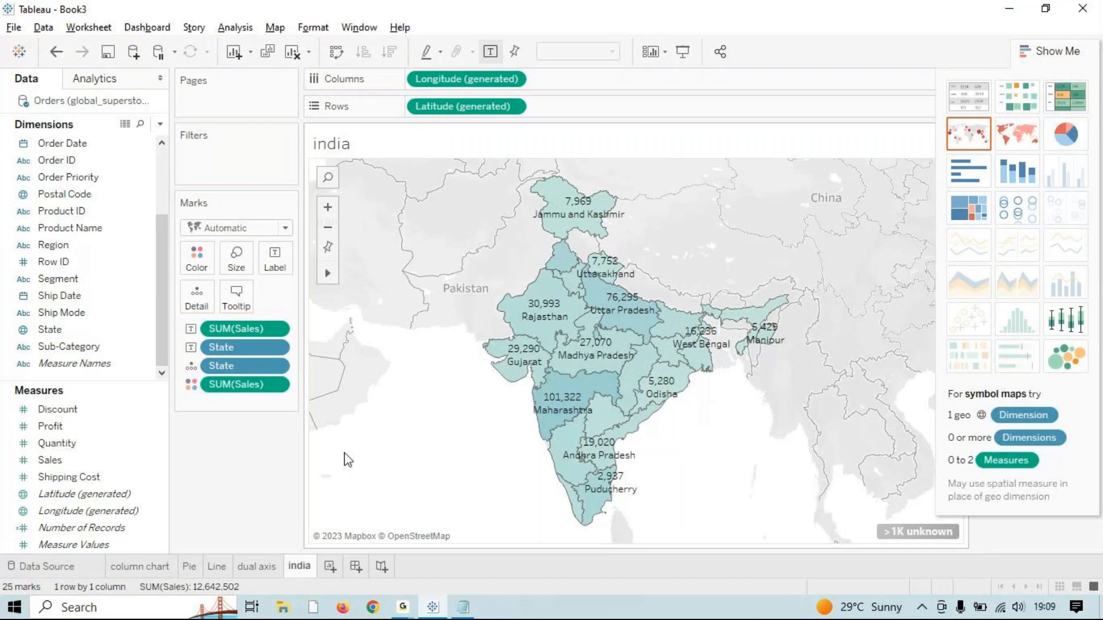
{"action": "left_click", "coordinate": [72, 333]}
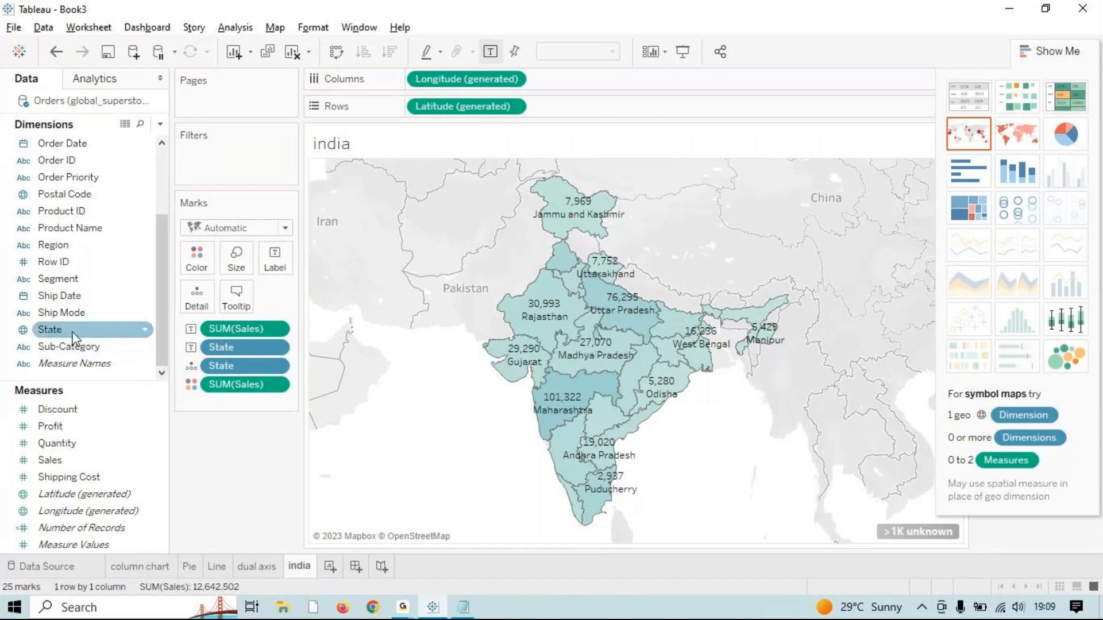
{"action": "left_click_drag", "start_coordinate": [60, 329], "coordinate": [198, 253]}
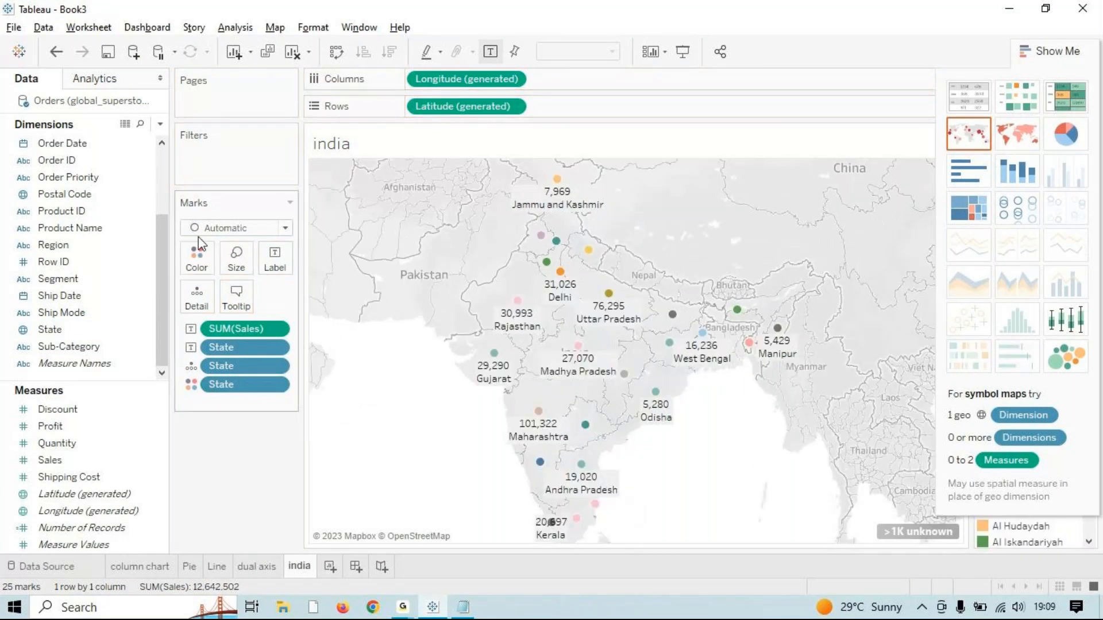
{"action": "mouse_move", "coordinate": [232, 417]}
{"action": "left_mouse_down"}
{"action": "mouse_move", "coordinate": [224, 443]}
{"action": "mouse_move", "coordinate": [226, 428]}
{"action": "left_mouse_up"}
Step: Clear the sheet and build a filled map of the states shaded by Sales
{"action": "left_click", "coordinate": [292, 52]}
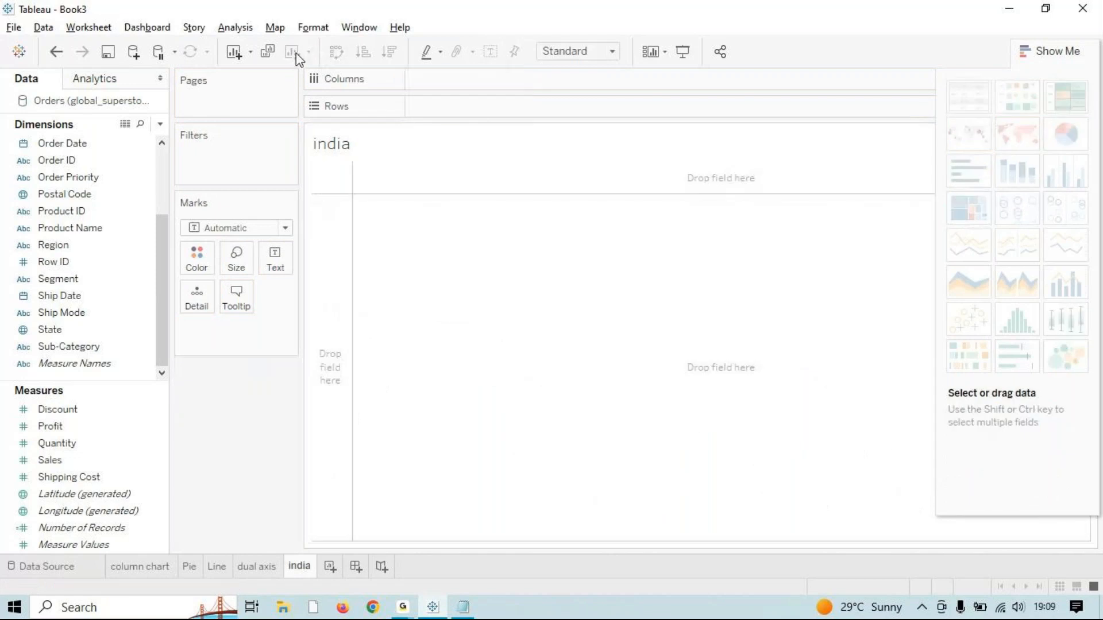
{"action": "left_click", "coordinate": [49, 329]}
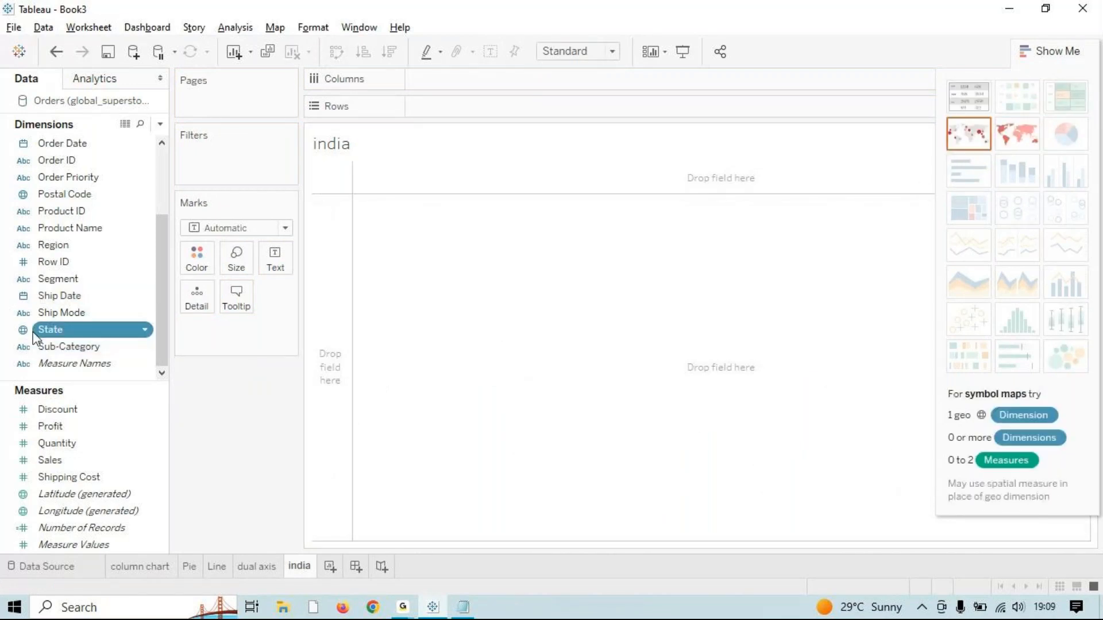
{"action": "left_click", "coordinate": [971, 135]}
{"action": "left_click", "coordinate": [1022, 144]}
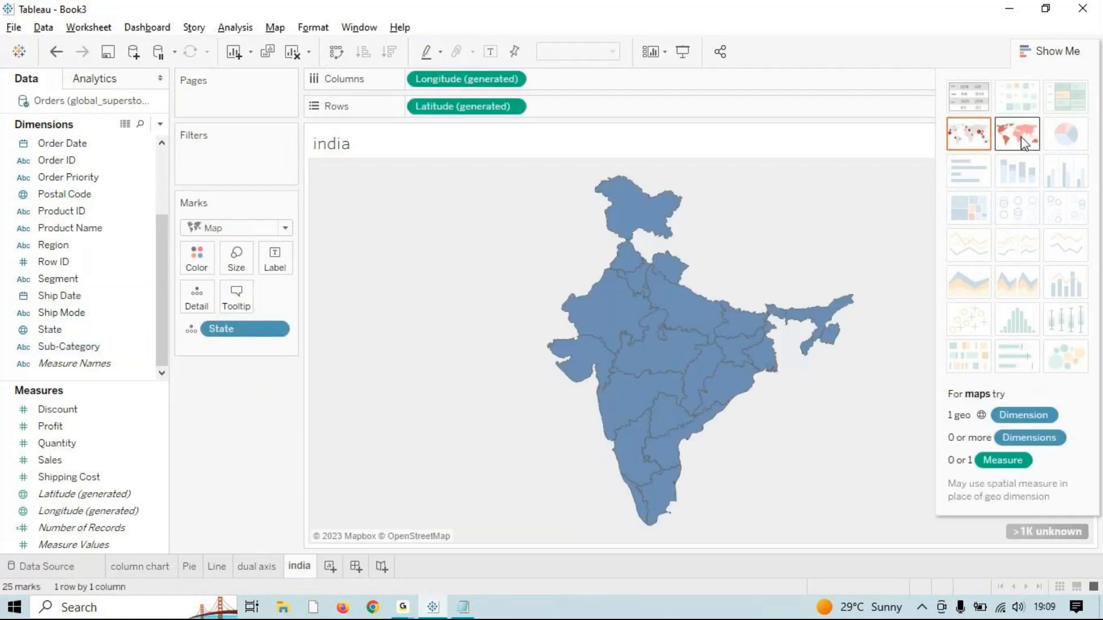
{"action": "left_click_drag", "start_coordinate": [50, 460], "coordinate": [195, 262]}
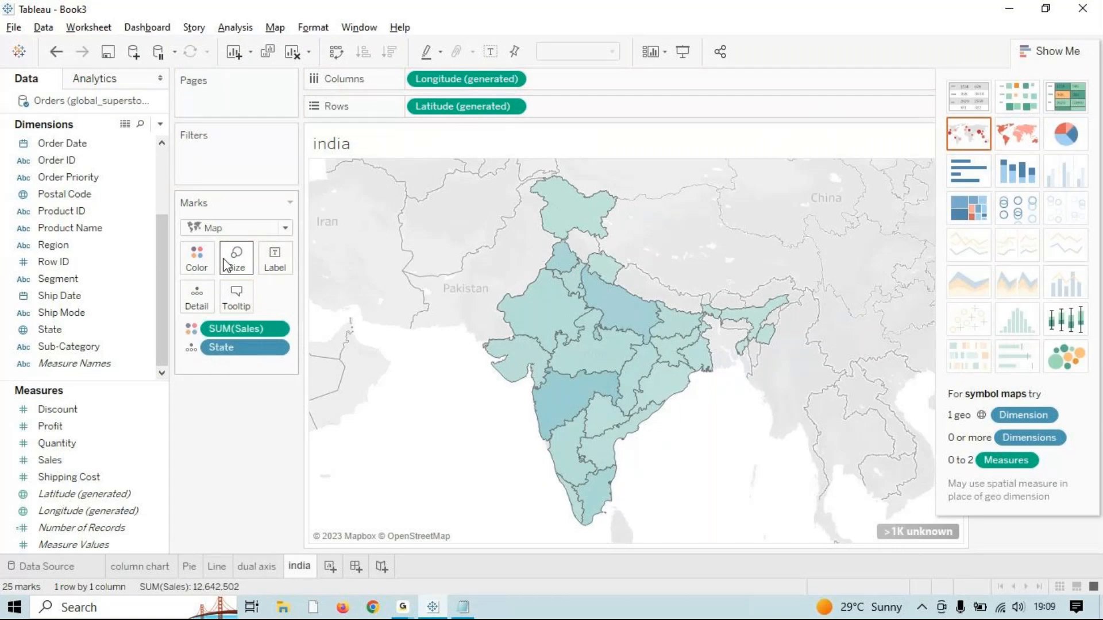
Step: Colour each state individually and label it with its name and sales total
{"action": "left_click_drag", "start_coordinate": [60, 330], "coordinate": [205, 260]}
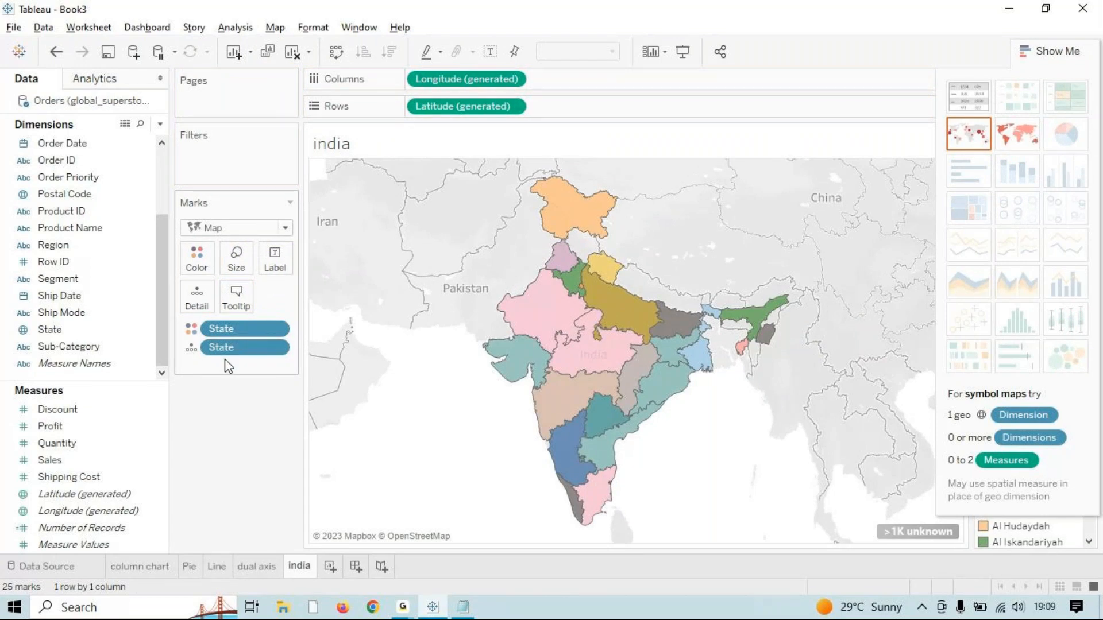
{"action": "left_click_drag", "start_coordinate": [62, 425], "coordinate": [202, 442]}
{"action": "left_click_drag", "start_coordinate": [65, 460], "coordinate": [275, 255]}
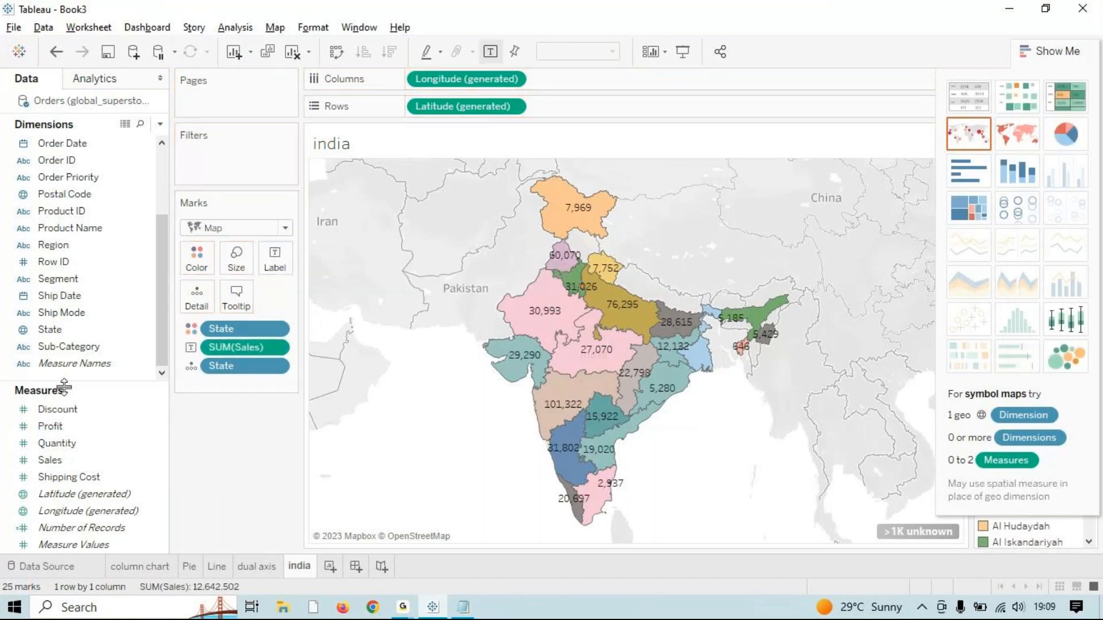
{"action": "left_click_drag", "start_coordinate": [70, 329], "coordinate": [274, 255]}
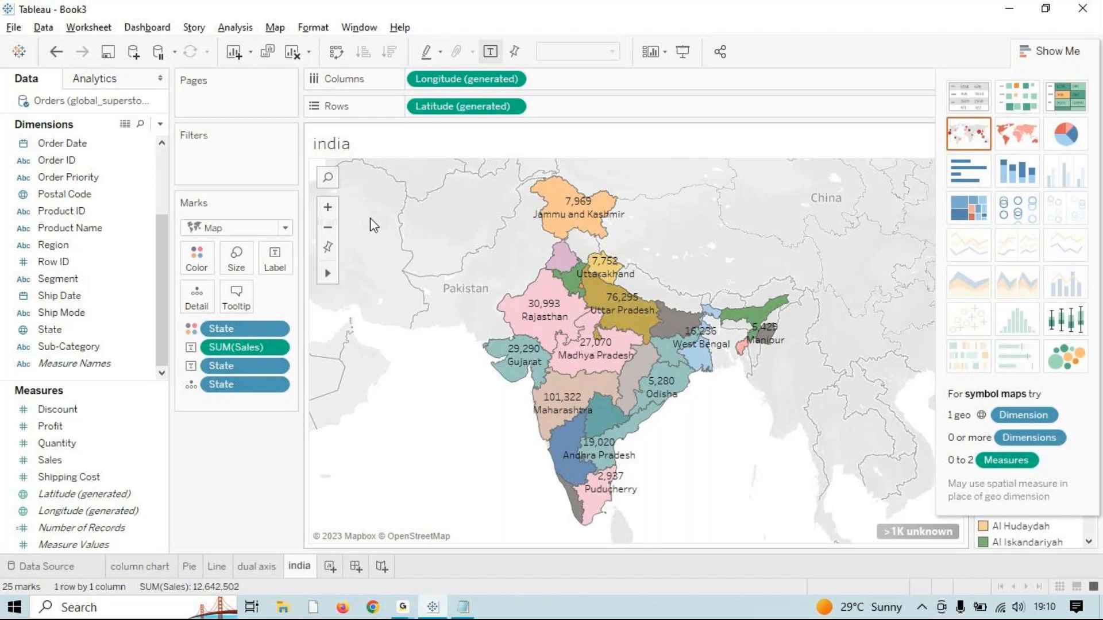
Step: Check the MONTH(Order Date) pill options on the dual axis sheet unchanged, then go to the Line sheet
{"action": "left_click", "coordinate": [263, 567]}
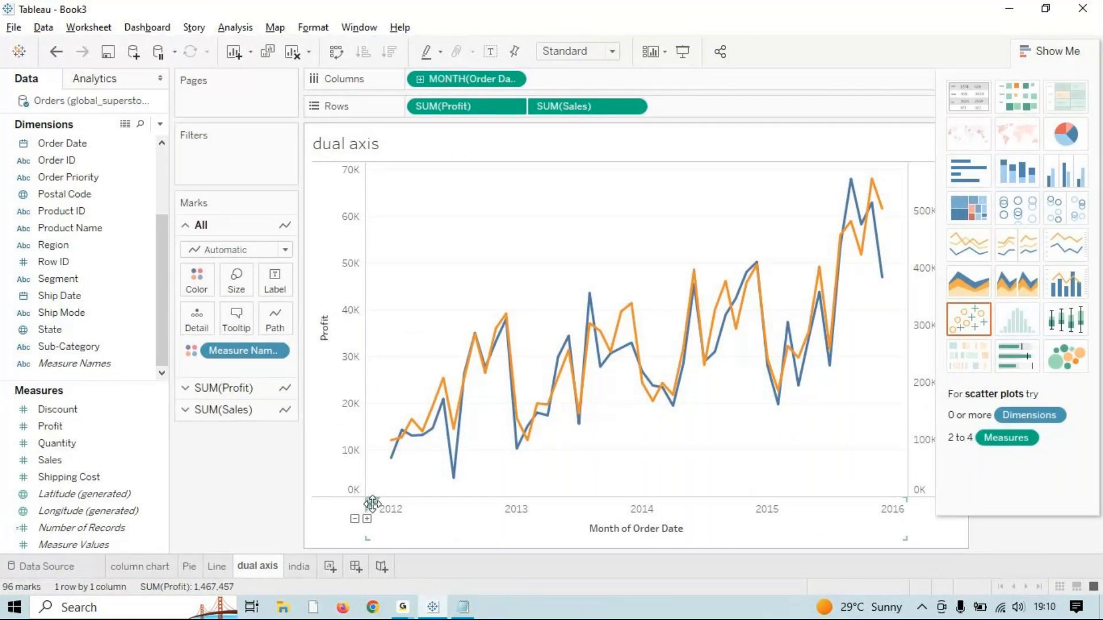
{"action": "right_click", "coordinate": [491, 79]}
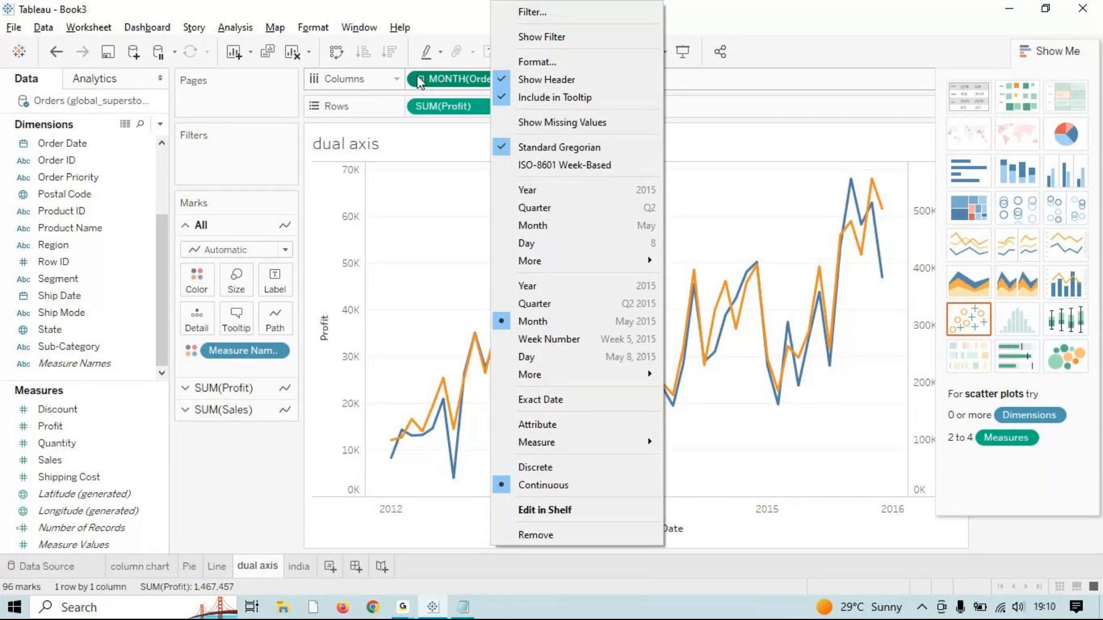
{"action": "left_click", "coordinate": [464, 86]}
{"action": "right_click", "coordinate": [462, 81]}
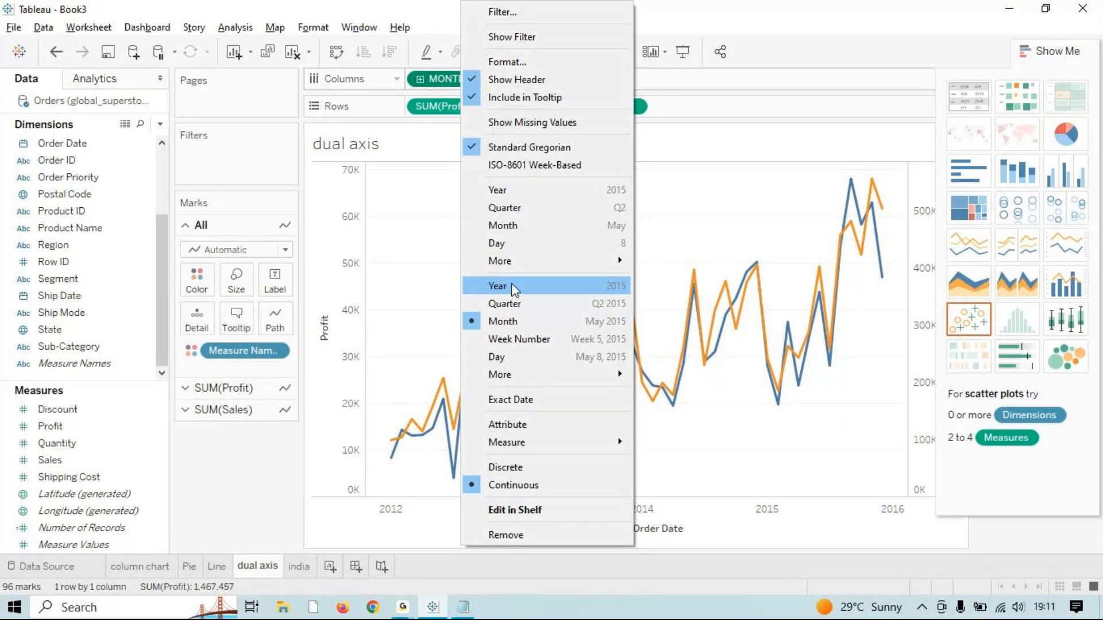
{"action": "left_click", "coordinate": [406, 137]}
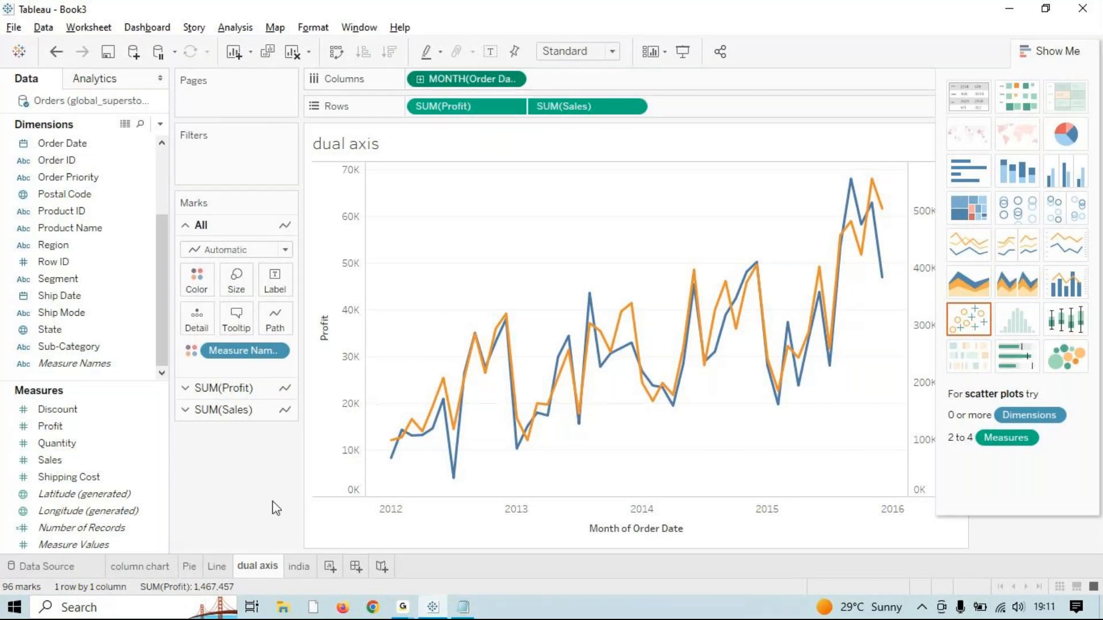
{"action": "left_click", "coordinate": [216, 566]}
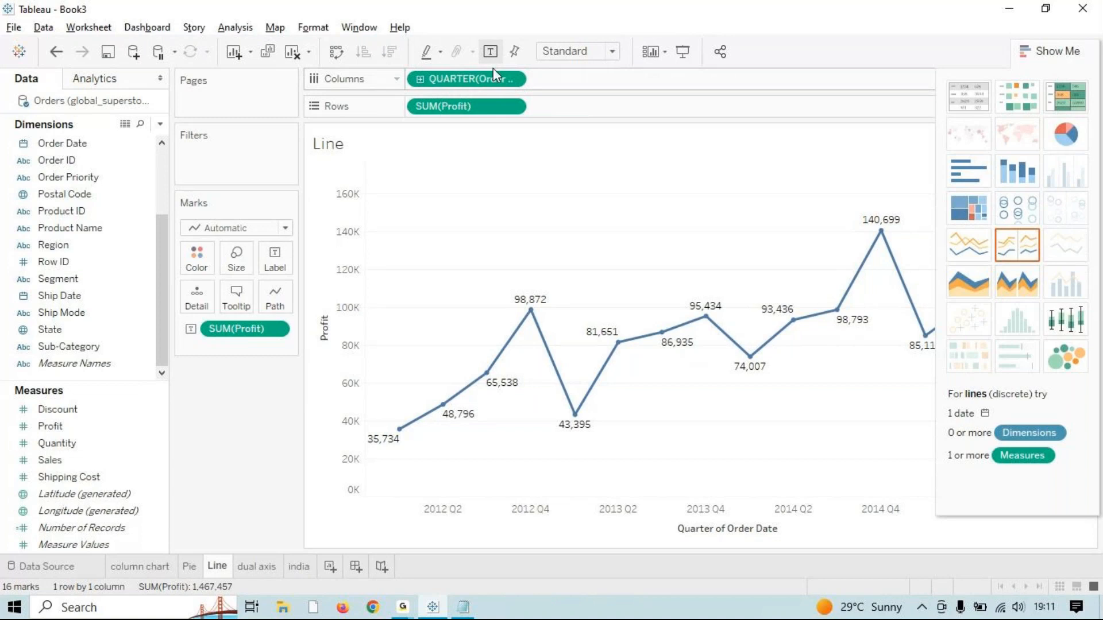
Step: Create a new dashboard with a visible title reading 'DASHBOARD 2'
{"action": "left_click", "coordinate": [355, 566]}
{"action": "left_click", "coordinate": [106, 533]}
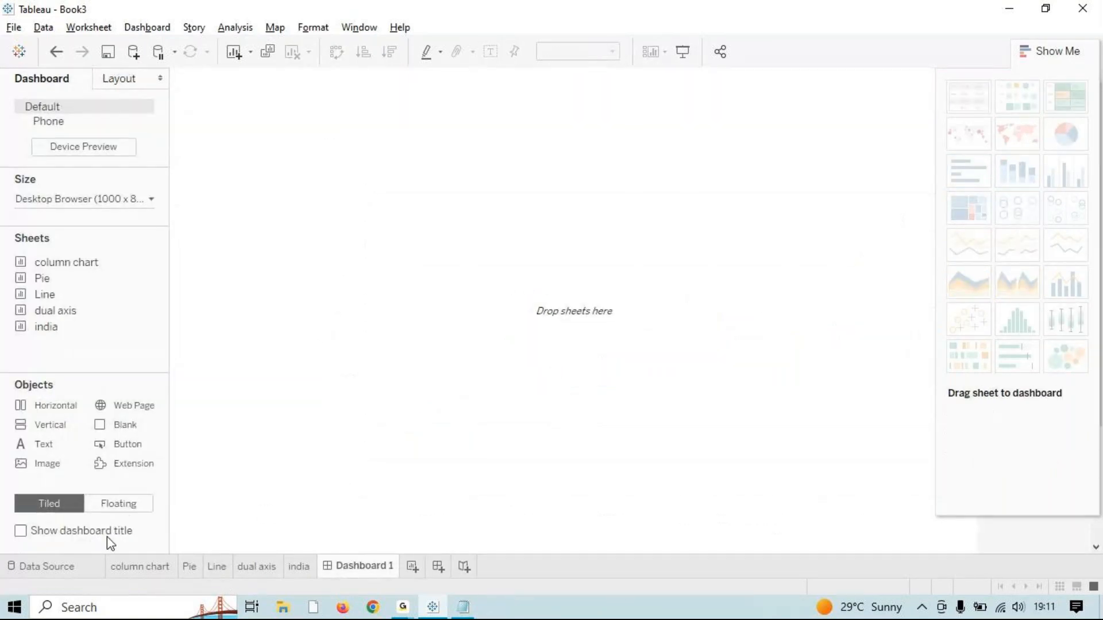
{"action": "left_click", "coordinate": [290, 92]}
{"action": "double_click", "coordinate": [291, 91]}
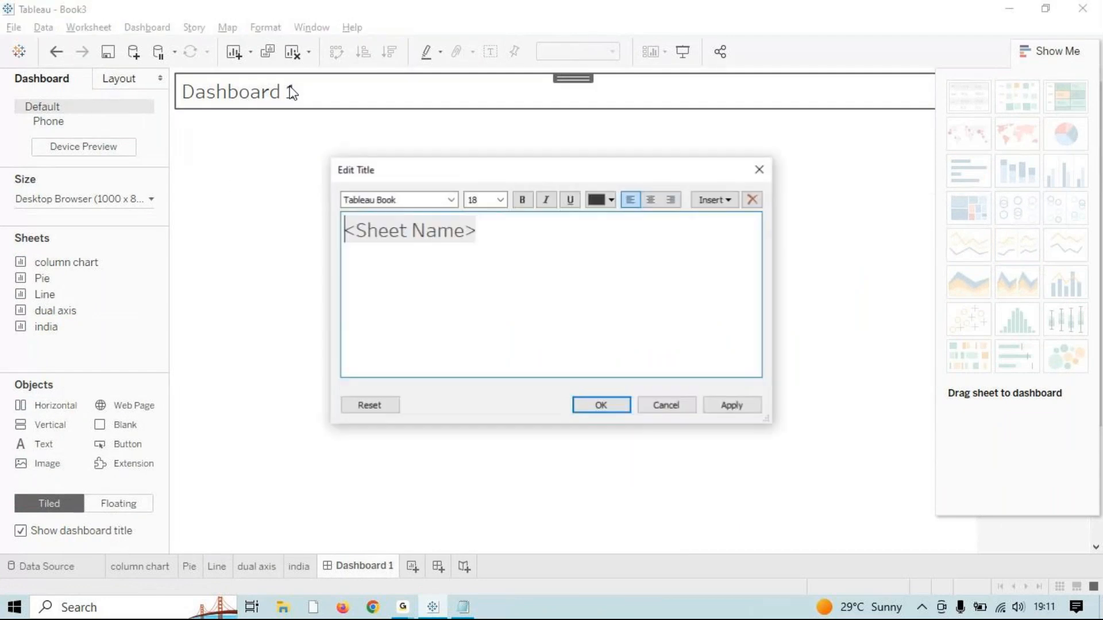
{"action": "key", "text": "ctrl+a"}
{"action": "type", "text": "DASH"}
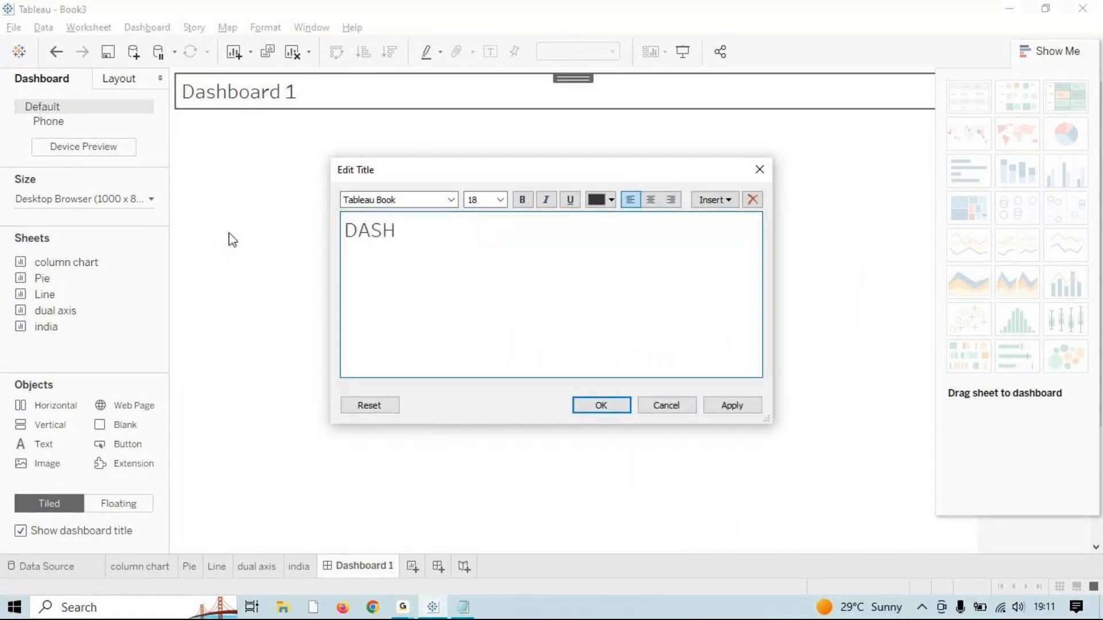
{"action": "type", "text": "BOARD"}
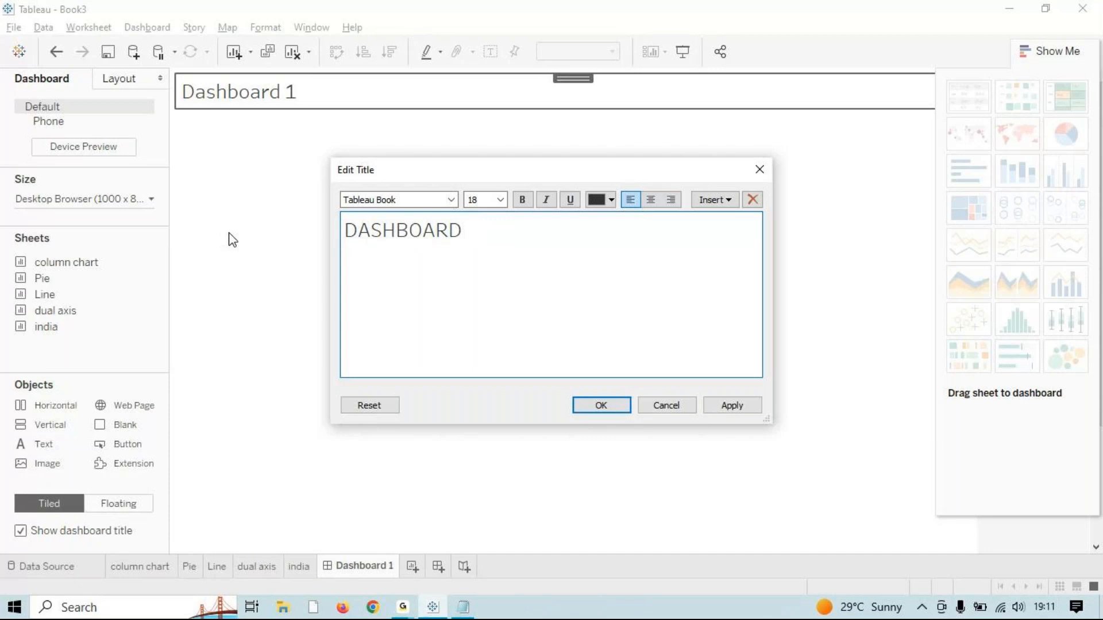
{"action": "type", "text": " 2"}
Step: Centre the dashboard title and colour it green, after first trying orange
{"action": "left_click", "coordinate": [651, 200]}
{"action": "left_click", "coordinate": [609, 200]}
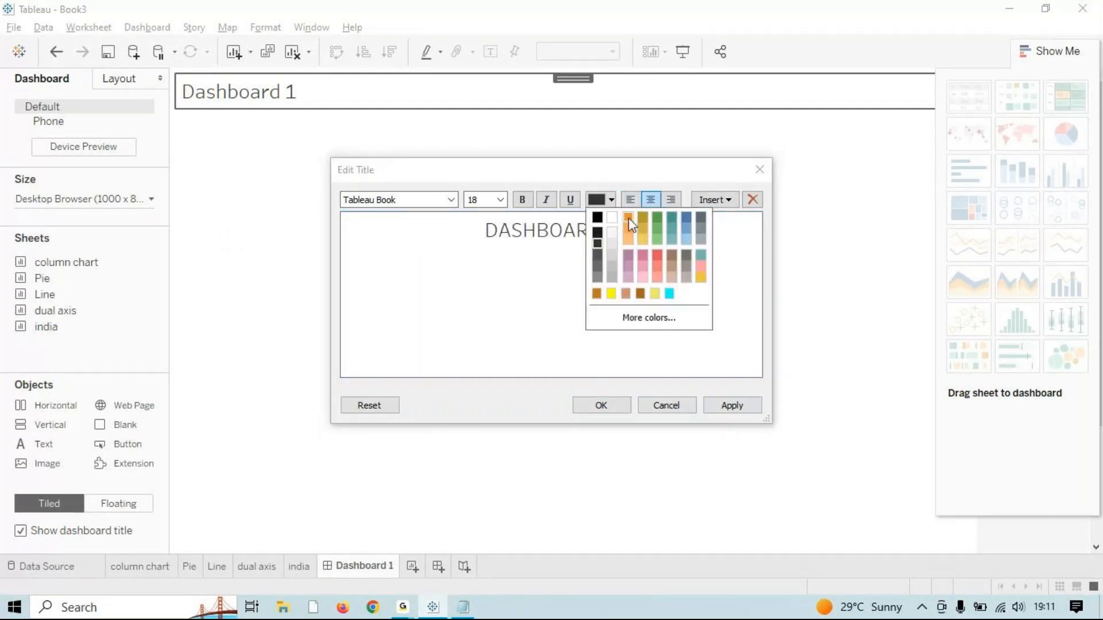
{"action": "left_click", "coordinate": [628, 218]}
{"action": "left_click", "coordinate": [747, 405]}
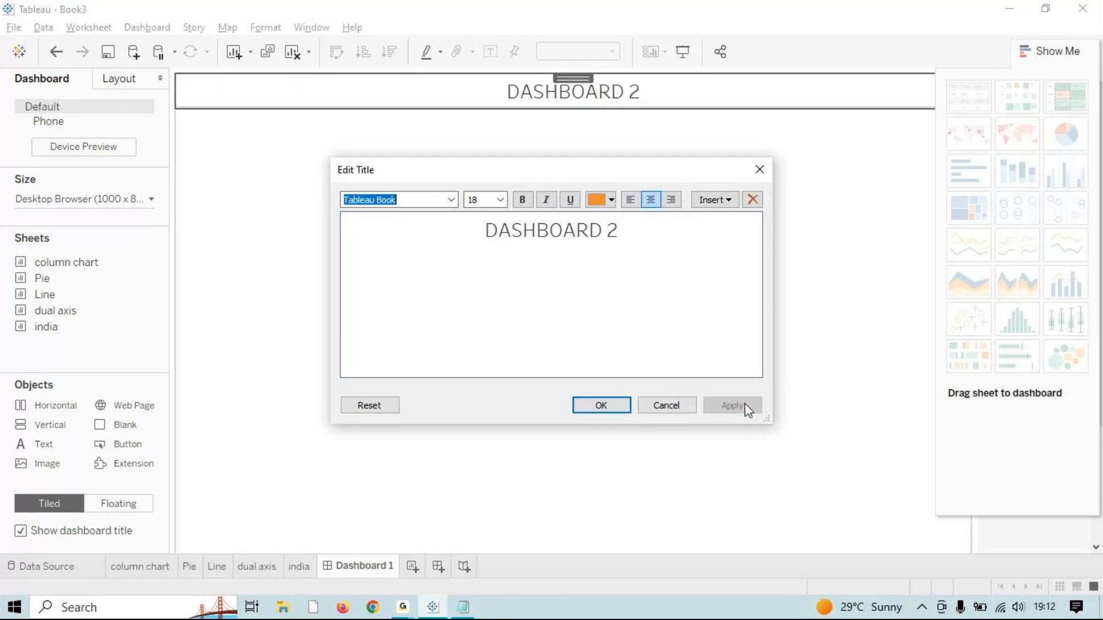
{"action": "left_click_drag", "start_coordinate": [626, 230], "coordinate": [399, 229]}
{"action": "left_click", "coordinate": [610, 200]}
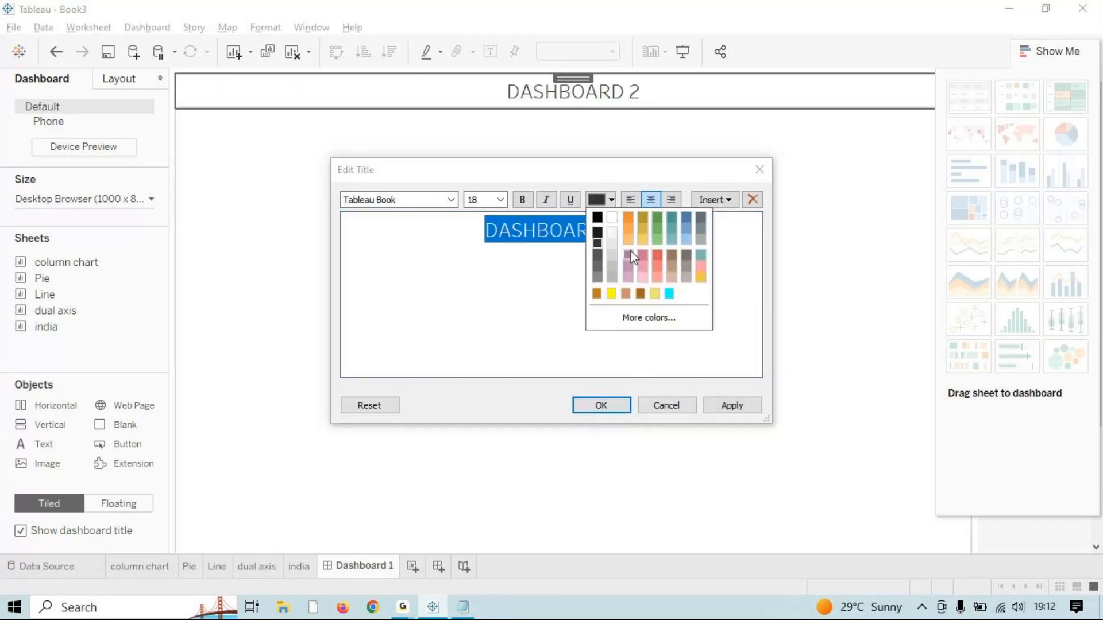
{"action": "left_click", "coordinate": [660, 220]}
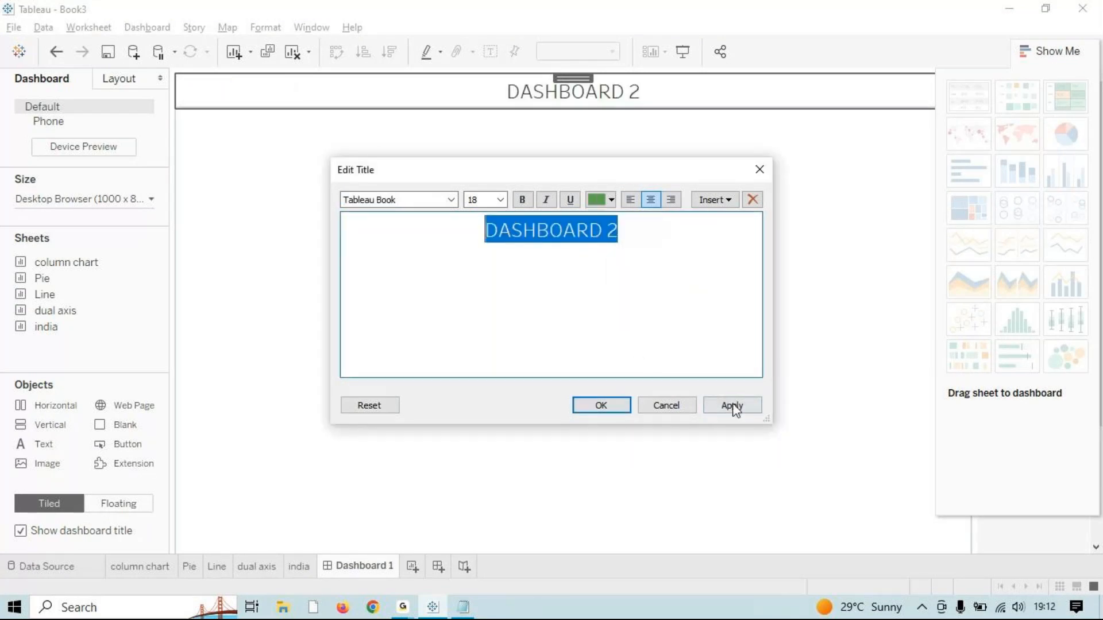
{"action": "left_click", "coordinate": [732, 405]}
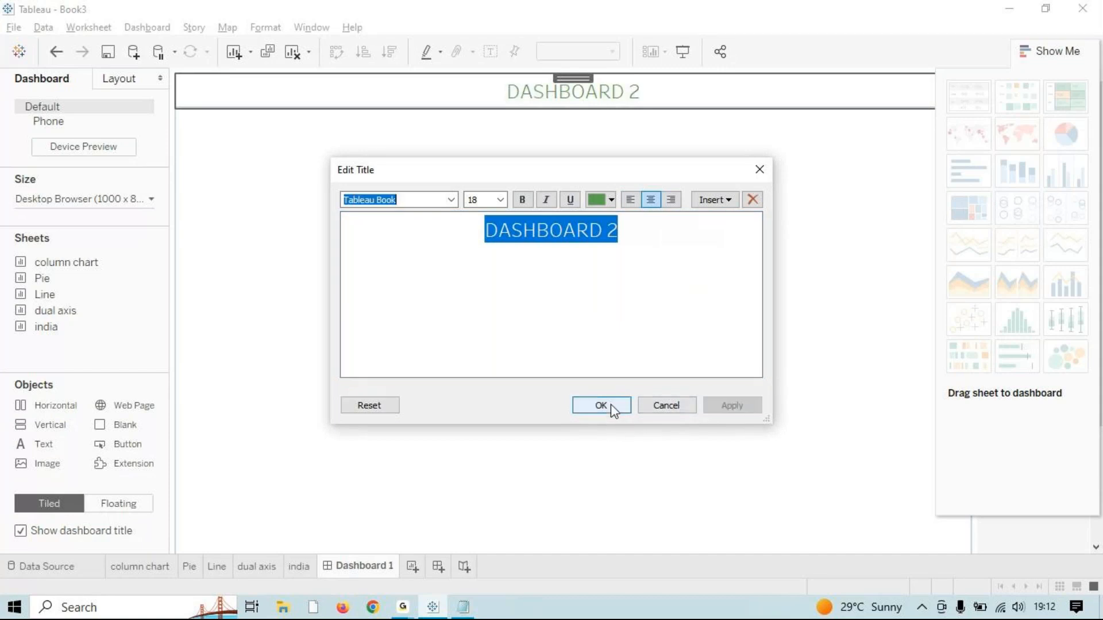
Step: Make the title bold, confirm the edit, and hide the Show Me panel
{"action": "left_click", "coordinate": [522, 200]}
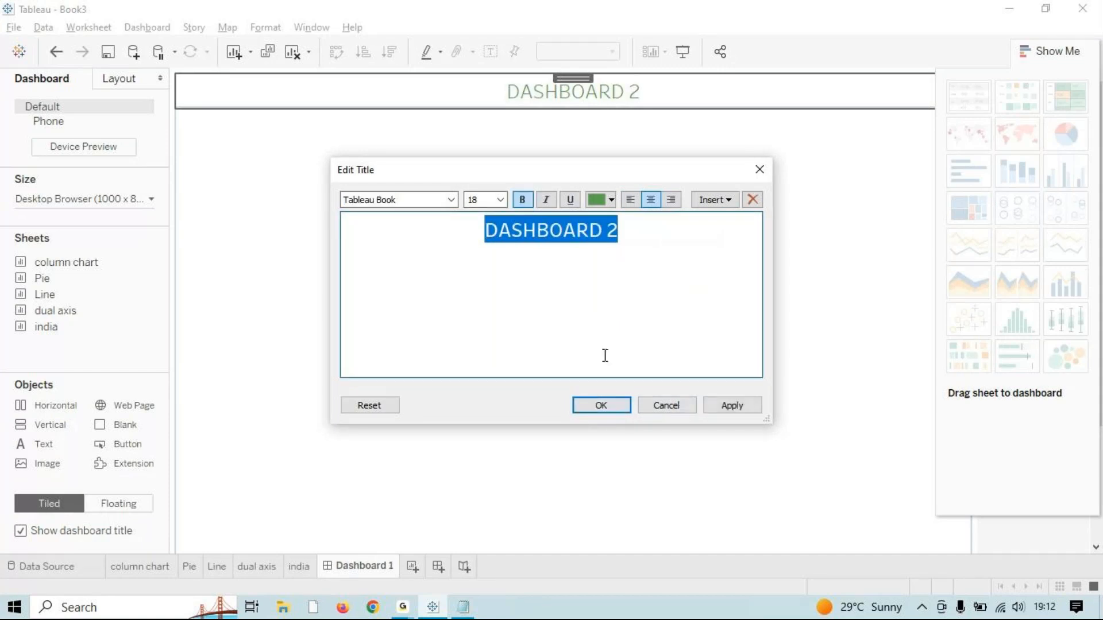
{"action": "left_click", "coordinate": [654, 260]}
{"action": "left_click_drag", "start_coordinate": [432, 246], "coordinate": [414, 230]}
{"action": "left_click", "coordinate": [729, 406]}
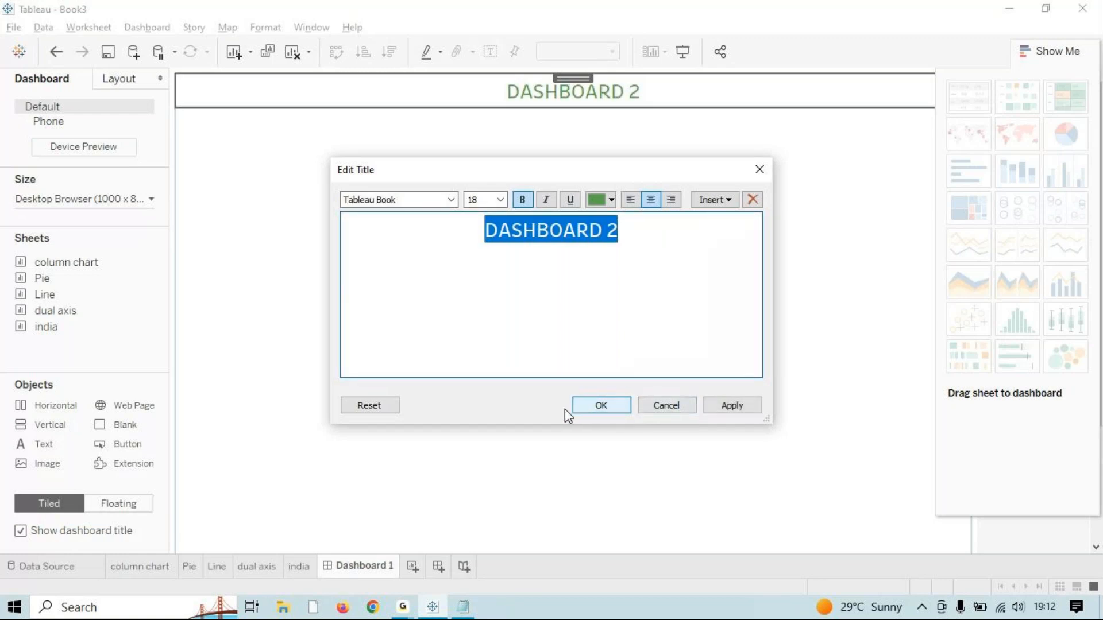
{"action": "left_click", "coordinate": [583, 407]}
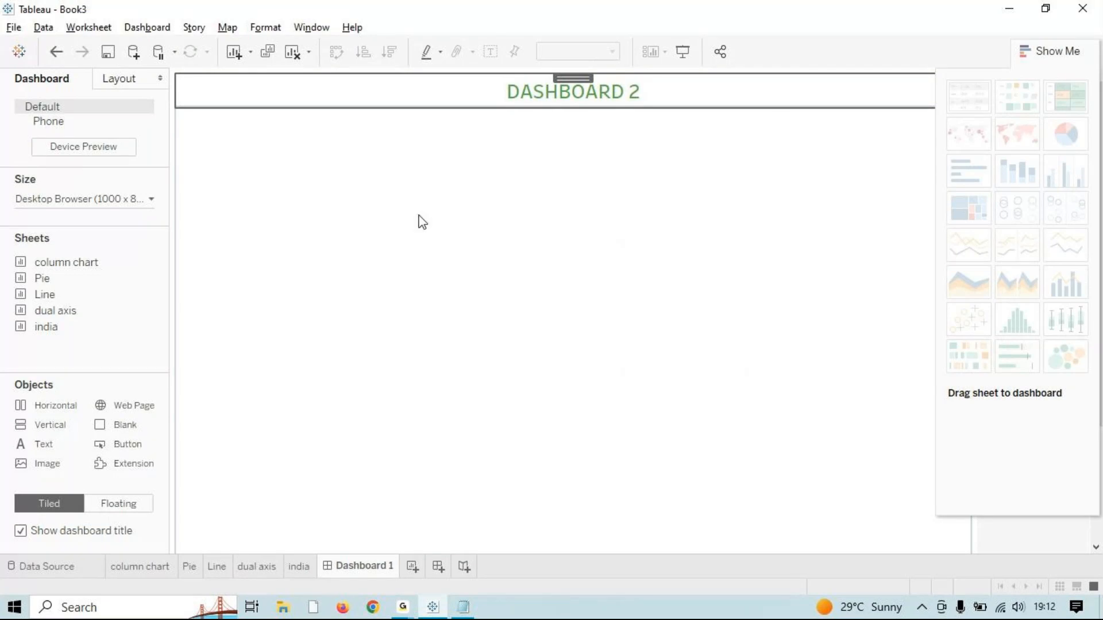
{"action": "left_click", "coordinate": [326, 224]}
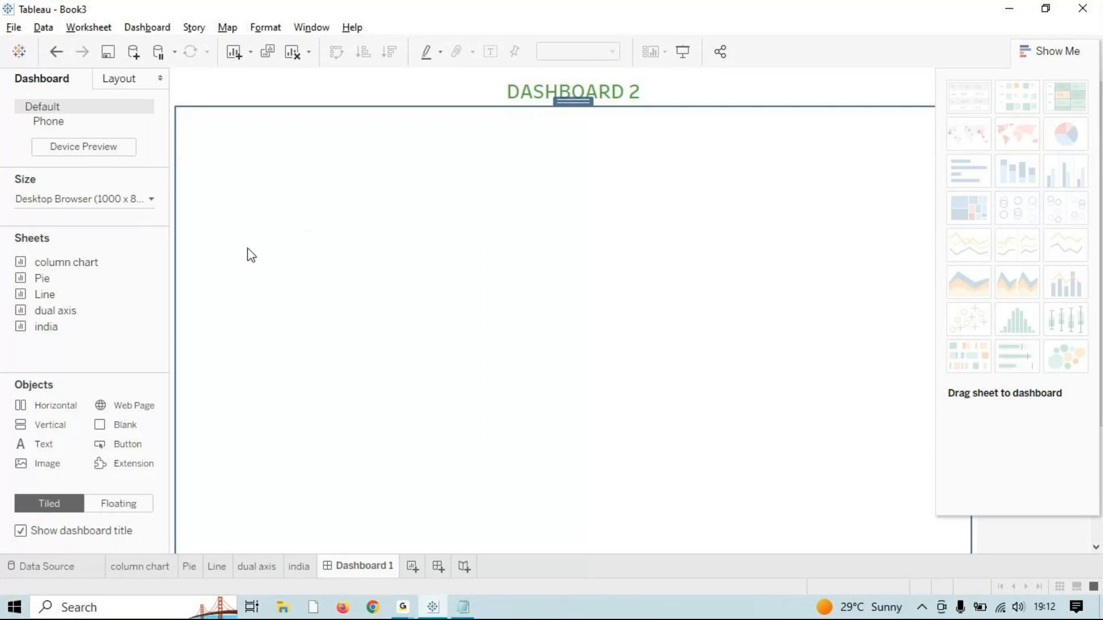
{"action": "left_click", "coordinate": [1028, 56]}
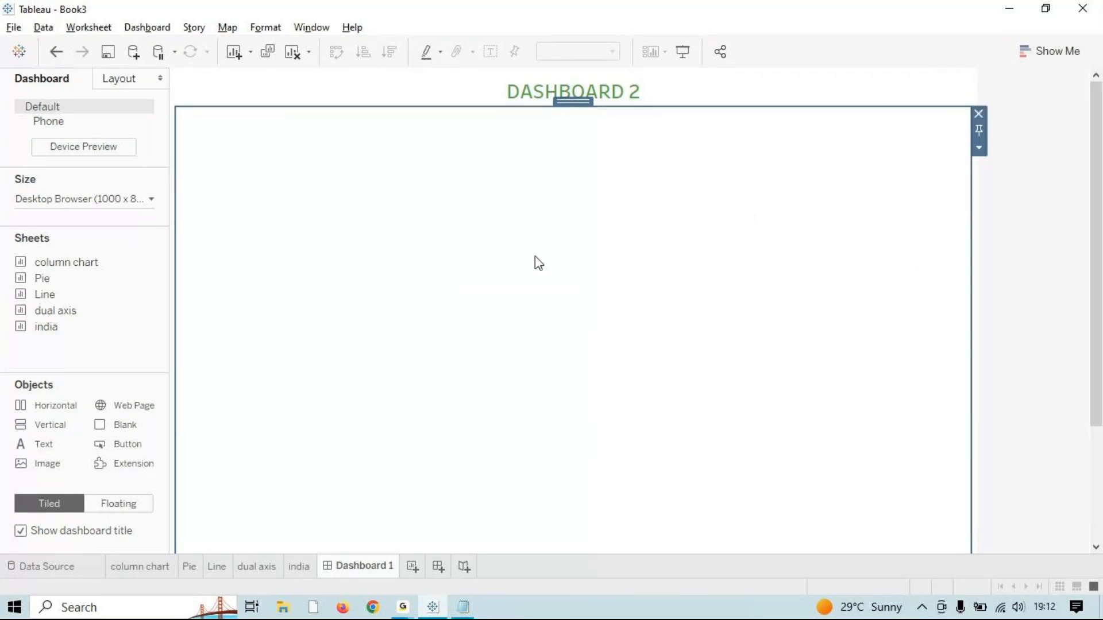
Step: Place the column chart, Pie, Line, dual axis and india sheets into the dashboard layout
{"action": "mouse_move", "coordinate": [63, 257]}
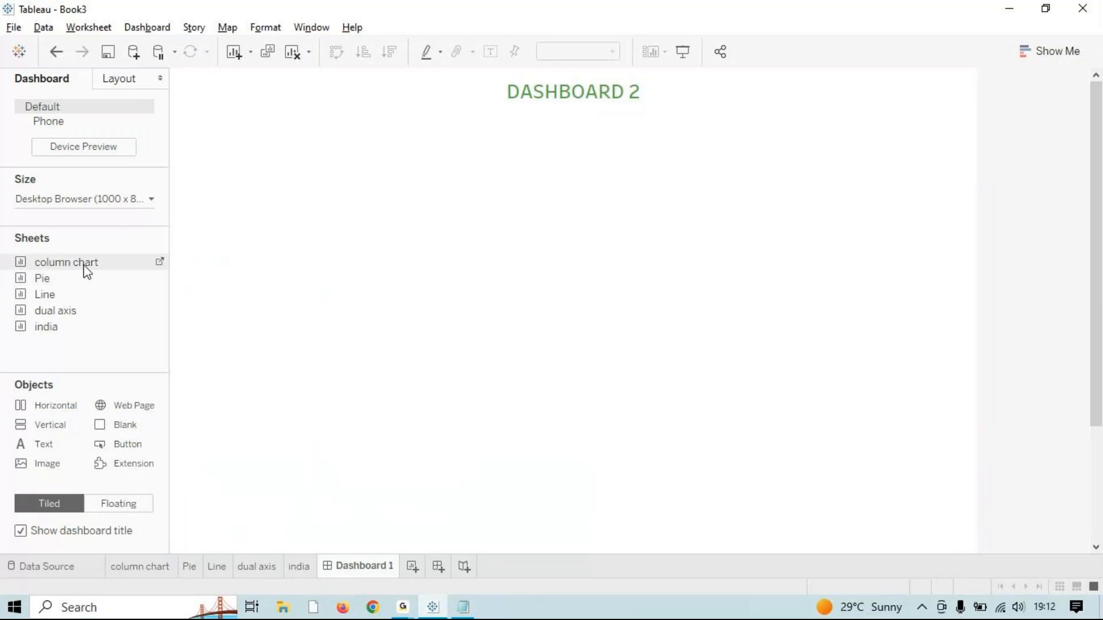
{"action": "left_click_drag", "start_coordinate": [86, 270], "coordinate": [512, 278]}
{"action": "mouse_move", "coordinate": [44, 278]}
{"action": "left_mouse_down"}
{"action": "mouse_move", "coordinate": [846, 295]}
{"action": "mouse_move", "coordinate": [776, 276]}
{"action": "left_mouse_up"}
{"action": "left_click_drag", "start_coordinate": [44, 295], "coordinate": [333, 436]}
{"action": "left_click_drag", "start_coordinate": [86, 313], "coordinate": [651, 491]}
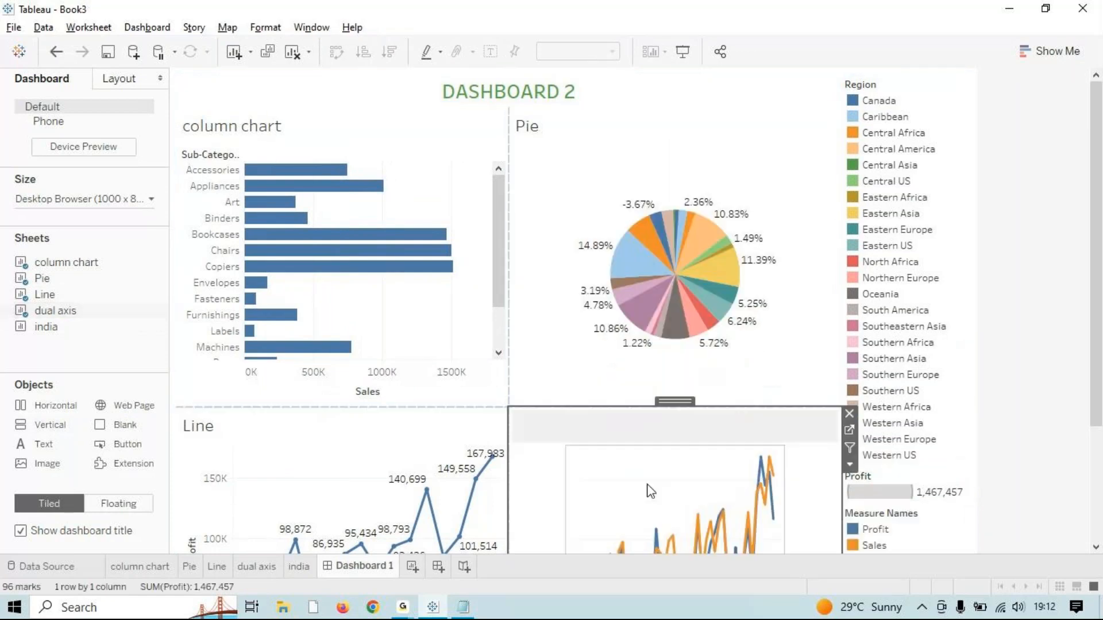
{"action": "scroll", "coordinate": [1069, 357], "scroll_direction": "down", "scroll_amount": 3}
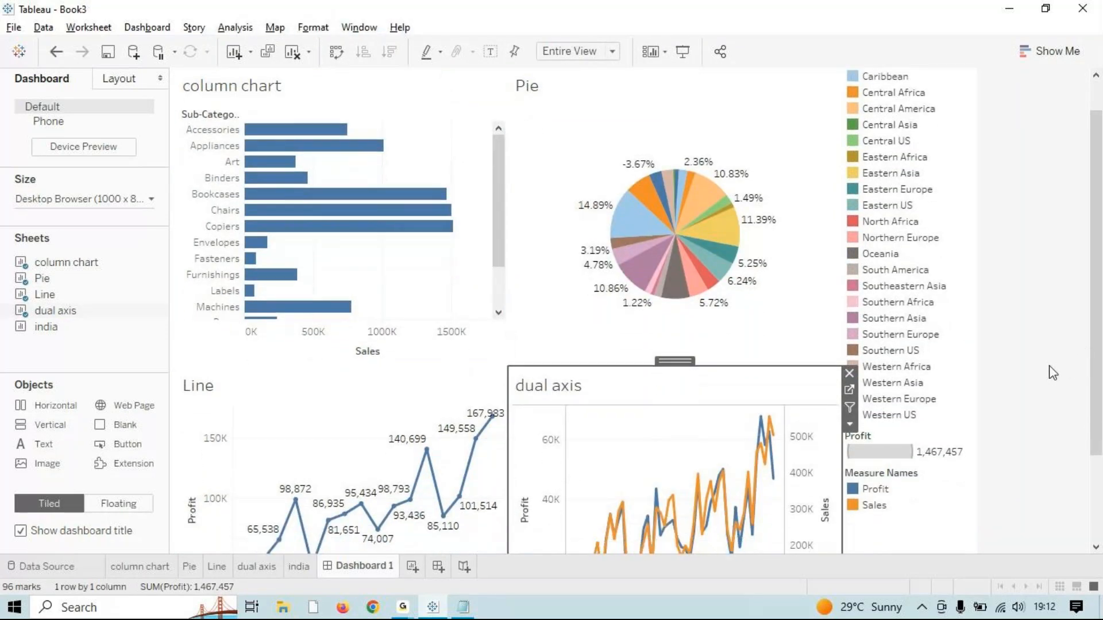
{"action": "scroll", "coordinate": [915, 407], "scroll_direction": "down", "scroll_amount": 3}
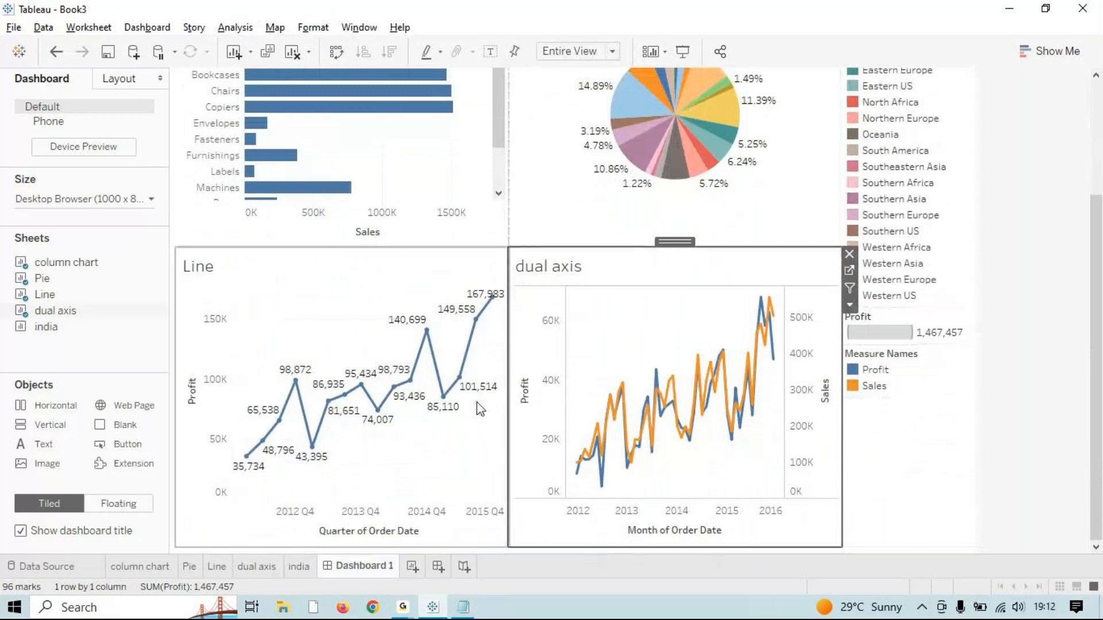
{"action": "left_click_drag", "start_coordinate": [72, 330], "coordinate": [868, 218]}
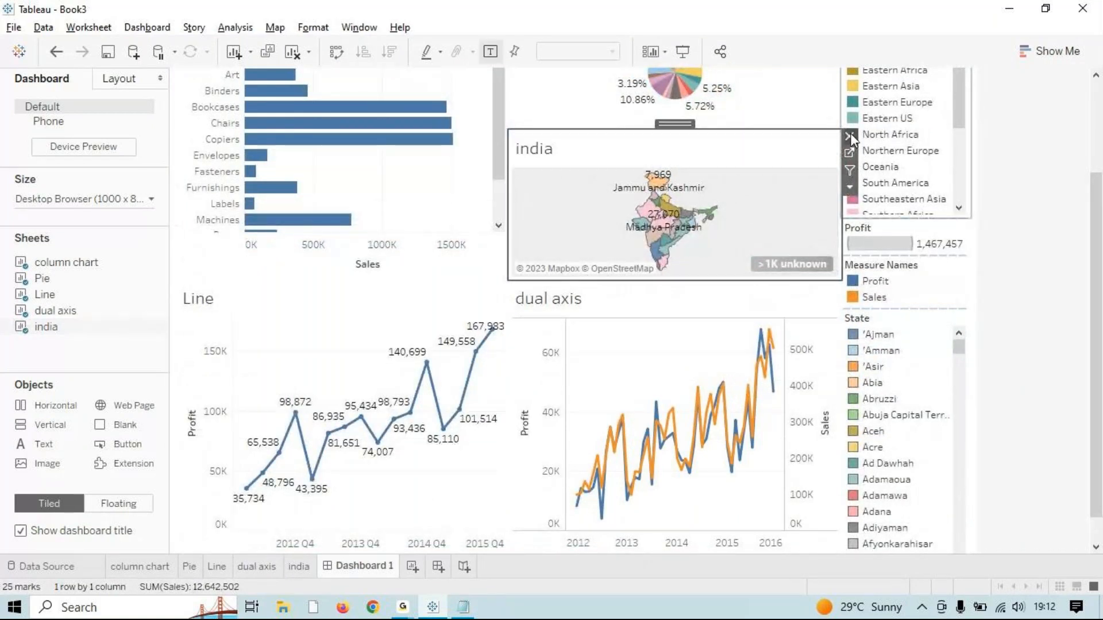
Step: Move the india map into Line's spot, stack Line below dual axis, and enter presentation mode
{"action": "left_click", "coordinate": [850, 136]}
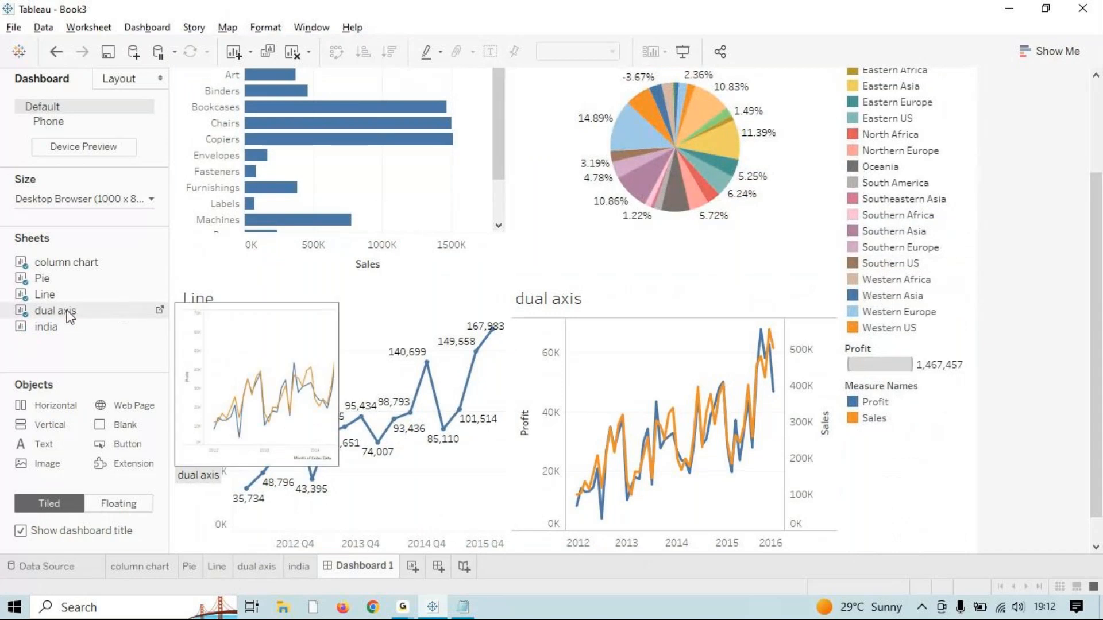
{"action": "left_click", "coordinate": [23, 295]}
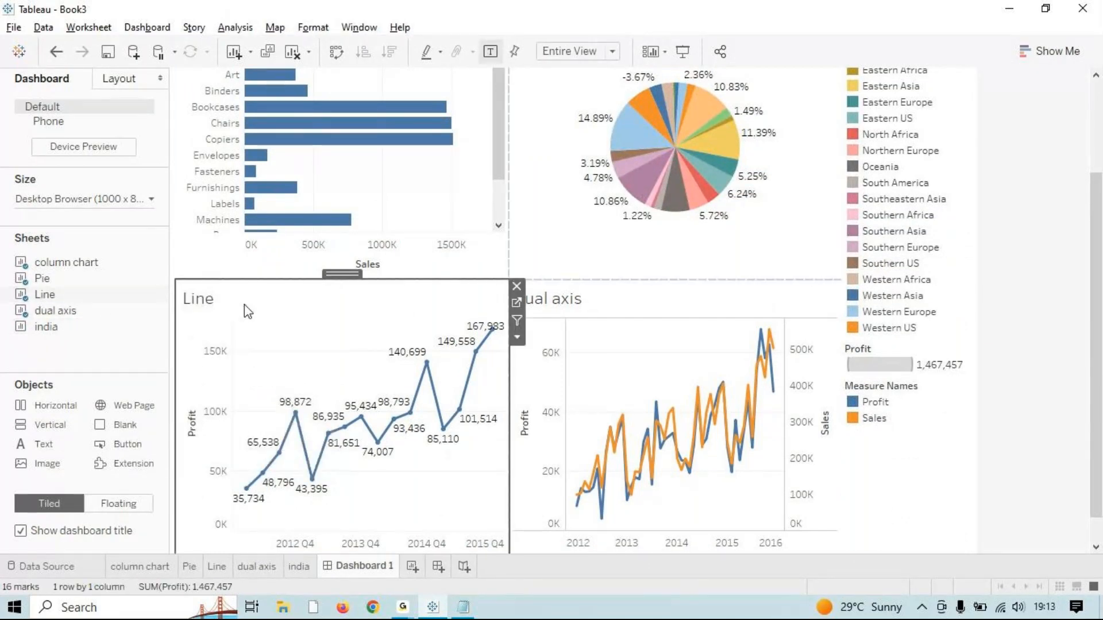
{"action": "left_click", "coordinate": [516, 287]}
{"action": "left_click_drag", "start_coordinate": [51, 327], "coordinate": [443, 432]}
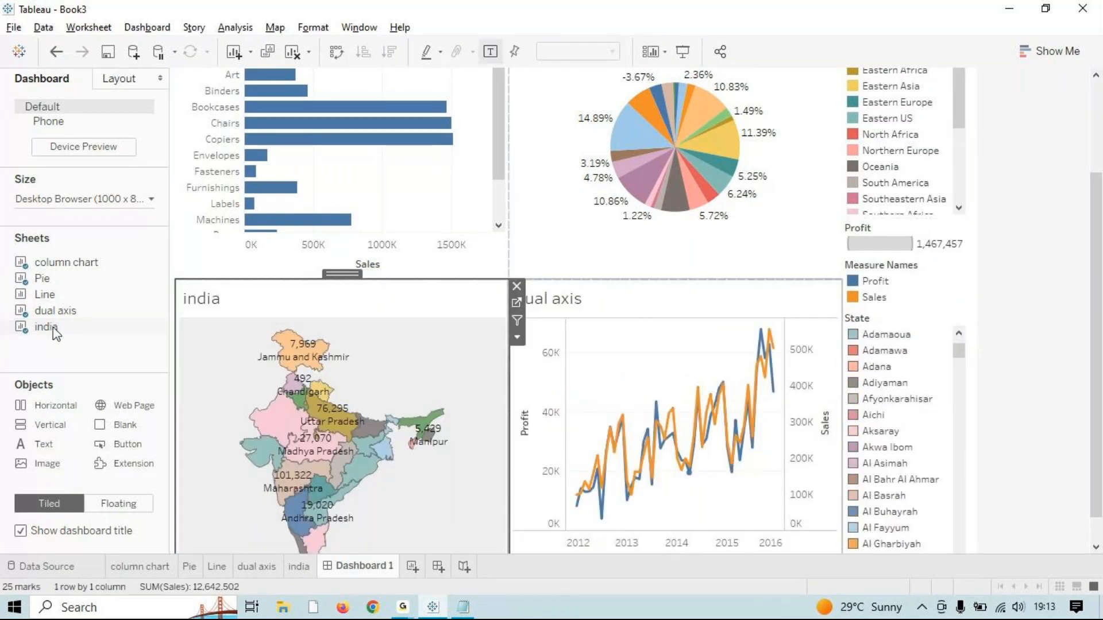
{"action": "left_click", "coordinate": [58, 296]}
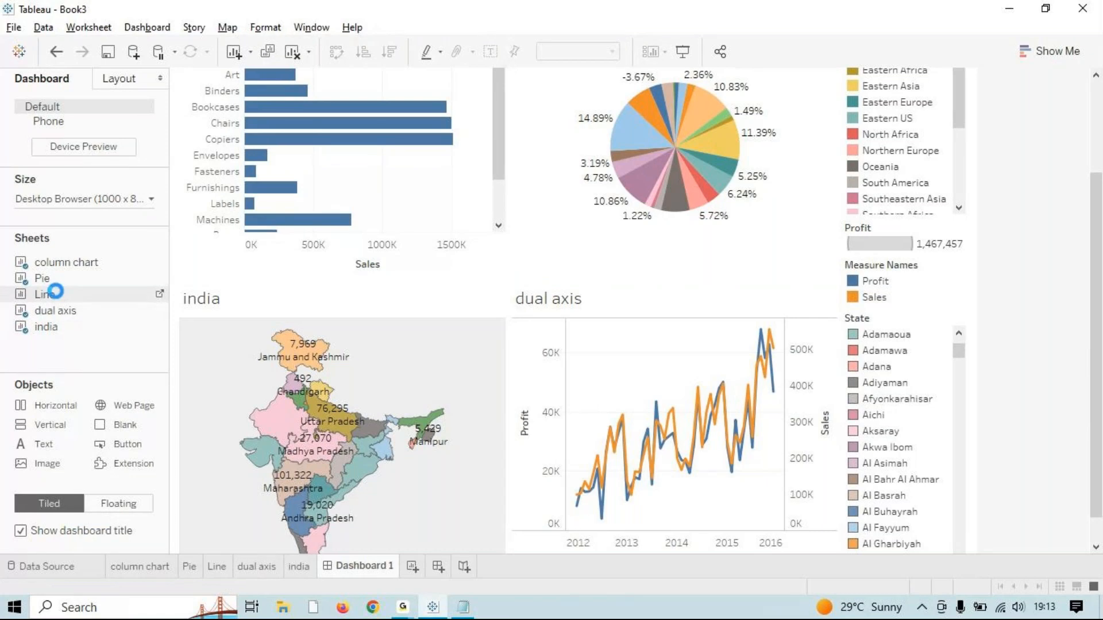
{"action": "left_click_drag", "start_coordinate": [56, 292], "coordinate": [504, 330]}
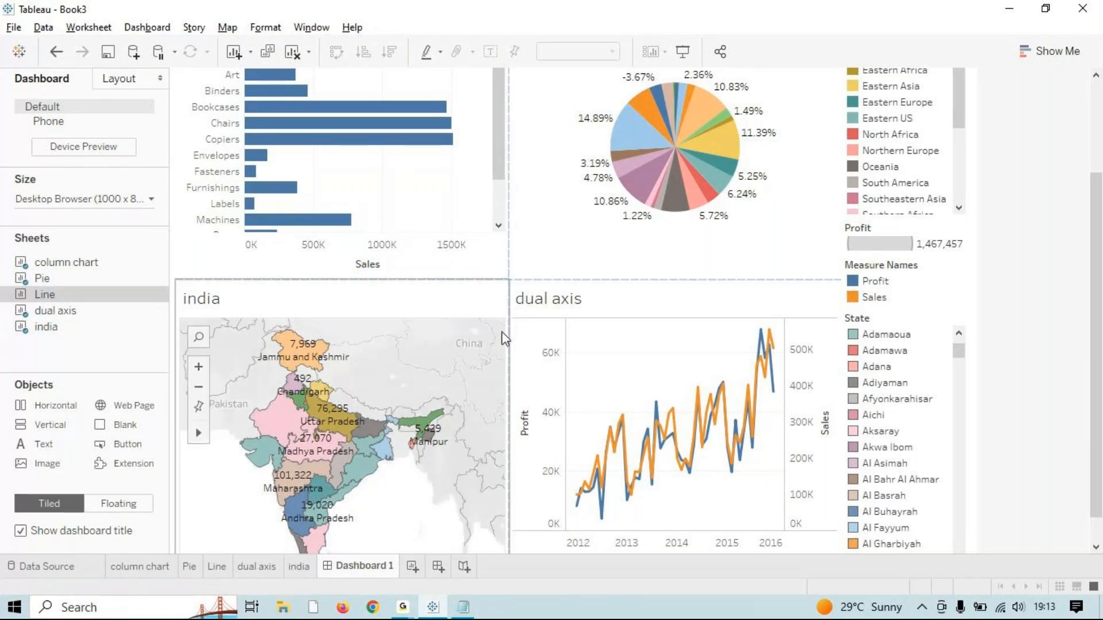
{"action": "left_click_drag", "start_coordinate": [502, 332], "coordinate": [727, 519]}
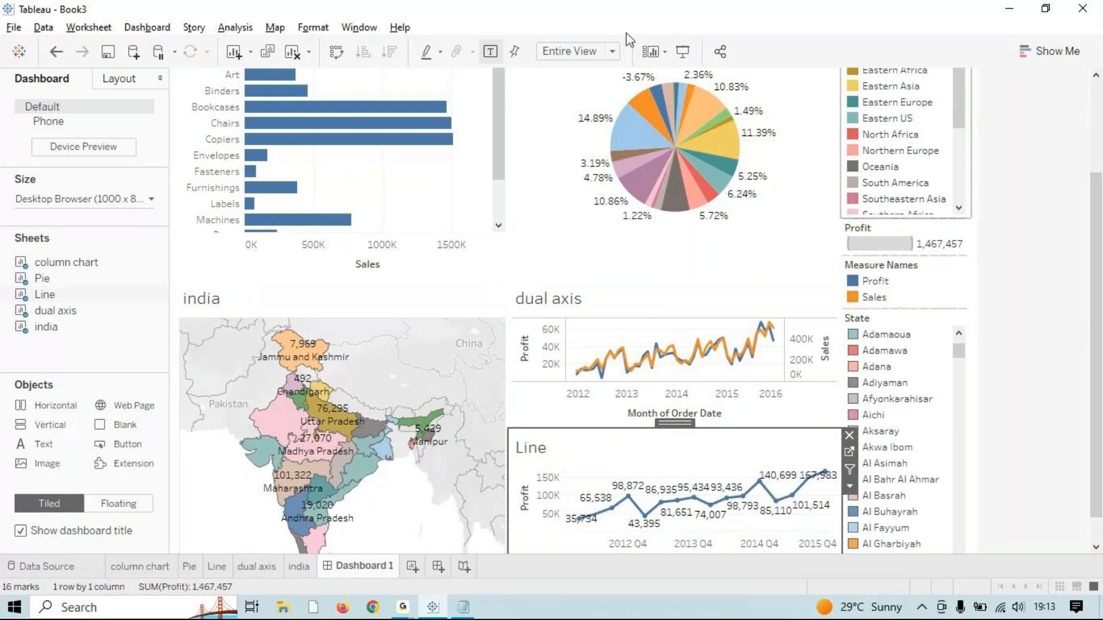
{"action": "left_click", "coordinate": [681, 53]}
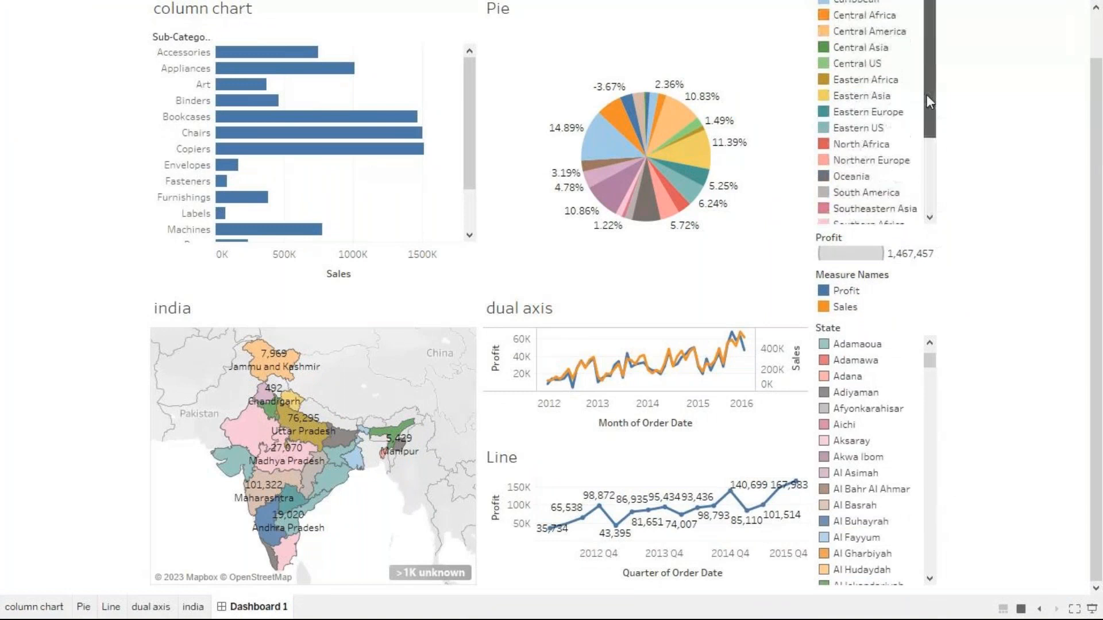
Step: Exit presentation mode with Esc and scroll the dashboard down to the india map
{"action": "left_click_drag", "start_coordinate": [933, 361], "coordinate": [933, 396]}
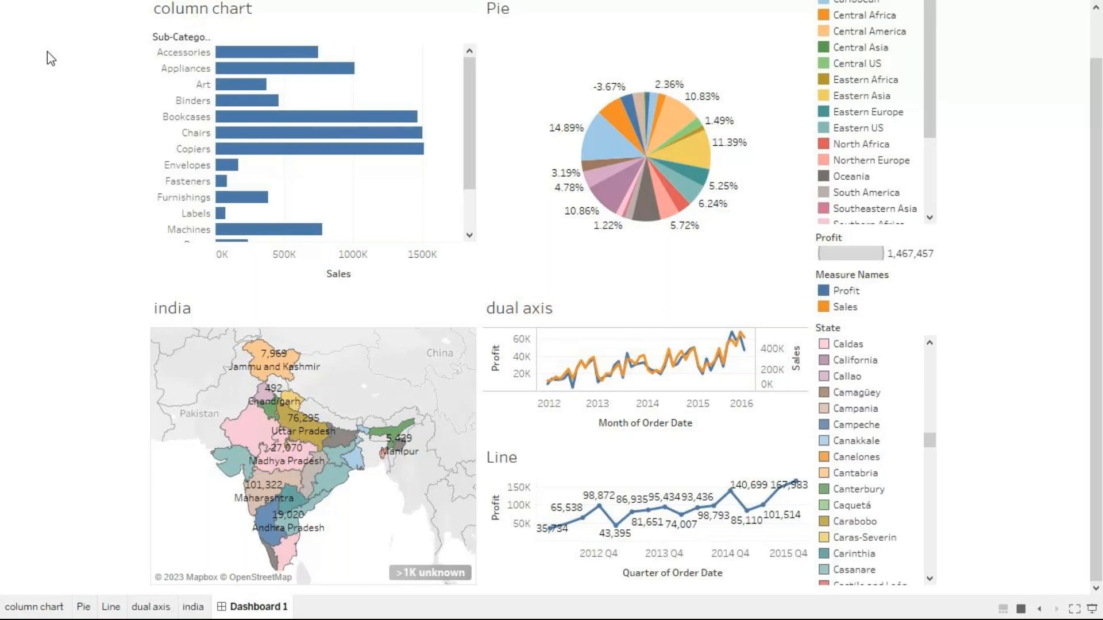
{"action": "key", "text": "Escape"}
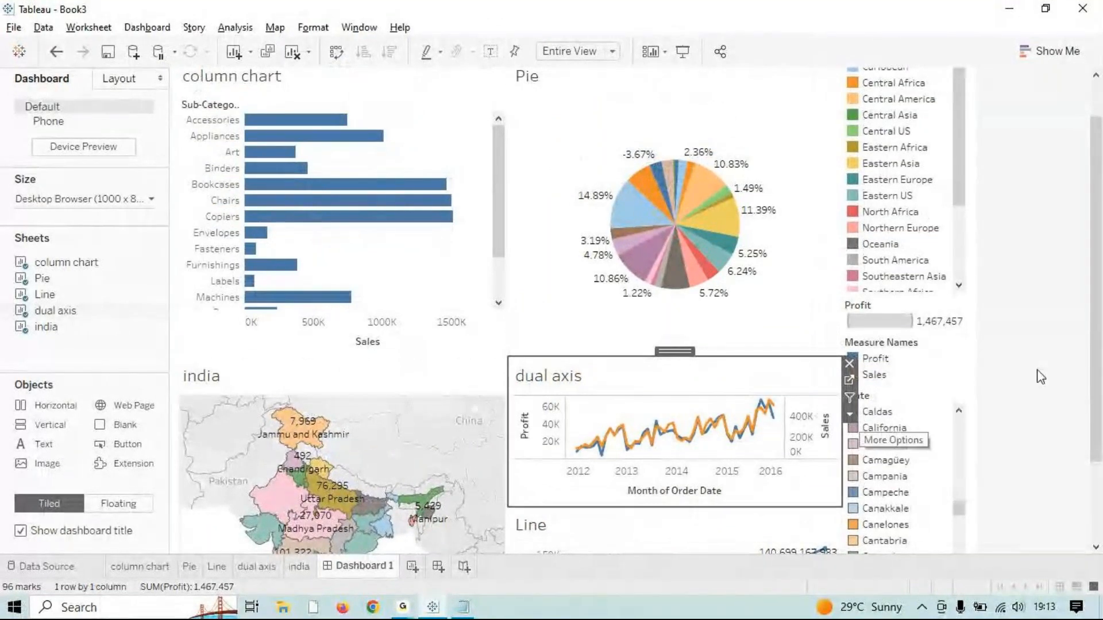
{"action": "scroll", "coordinate": [1039, 374], "scroll_direction": "down", "scroll_amount": 1}
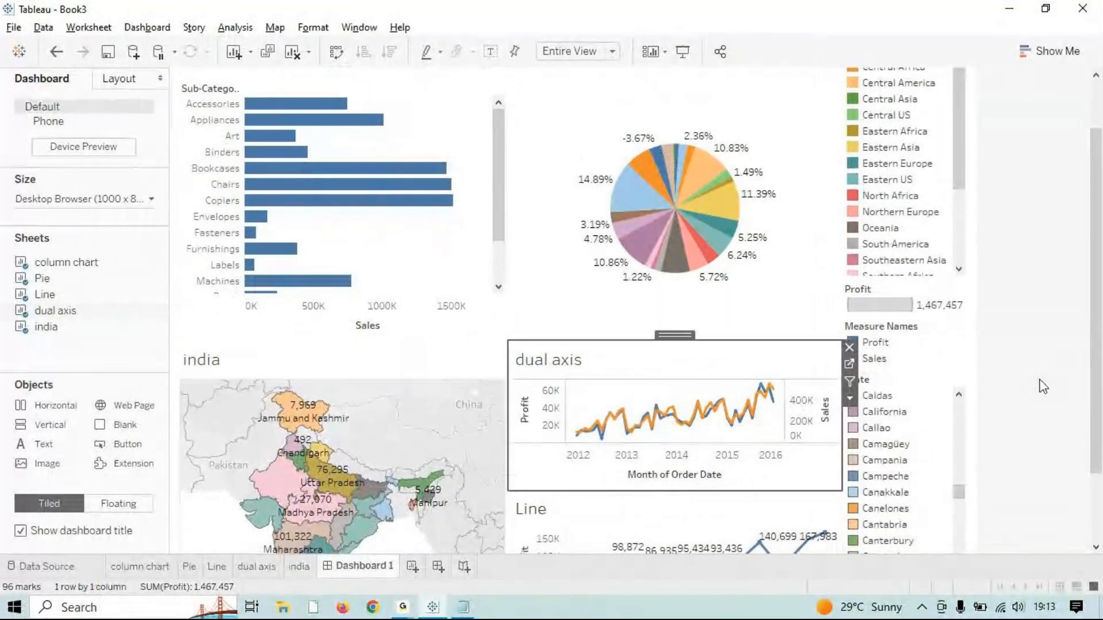
{"action": "scroll", "coordinate": [1014, 402], "scroll_direction": "down", "scroll_amount": 5}
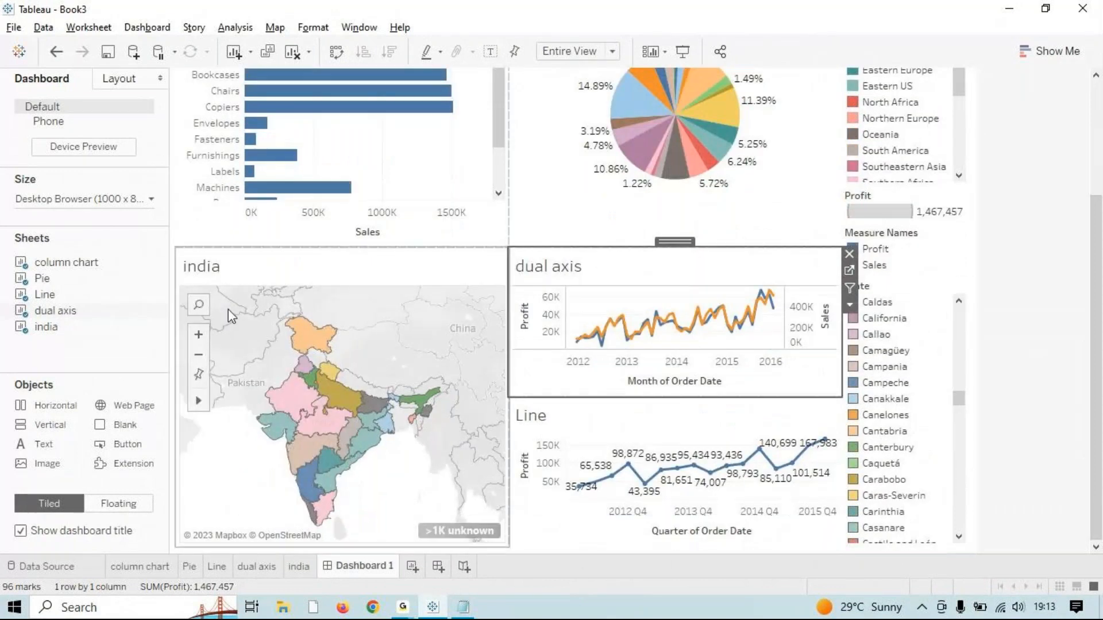
Step: Replace the map's sheet-name title with a centred 'India' title
{"action": "right_click", "coordinate": [336, 258]}
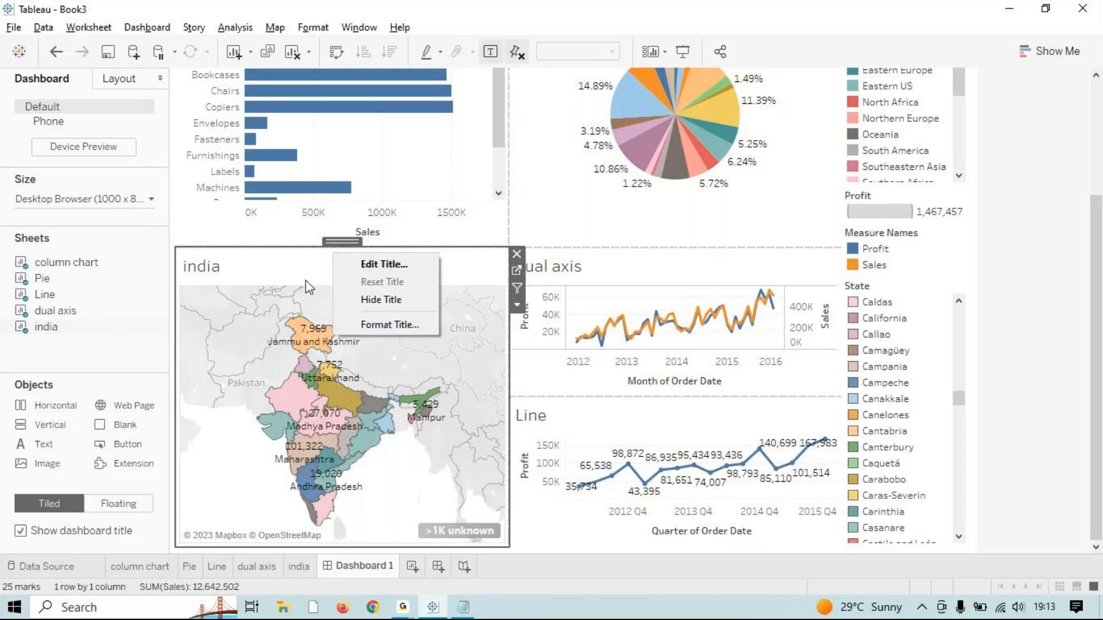
{"action": "left_click", "coordinate": [300, 260]}
{"action": "double_click", "coordinate": [217, 272]}
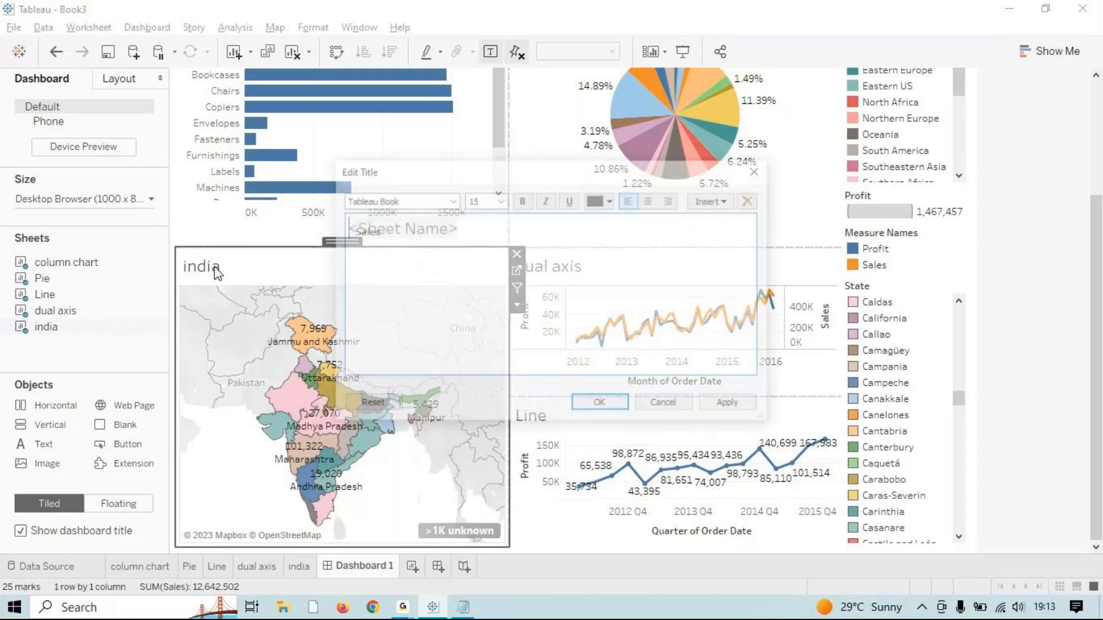
{"action": "left_click_drag", "start_coordinate": [468, 247], "coordinate": [169, 207]}
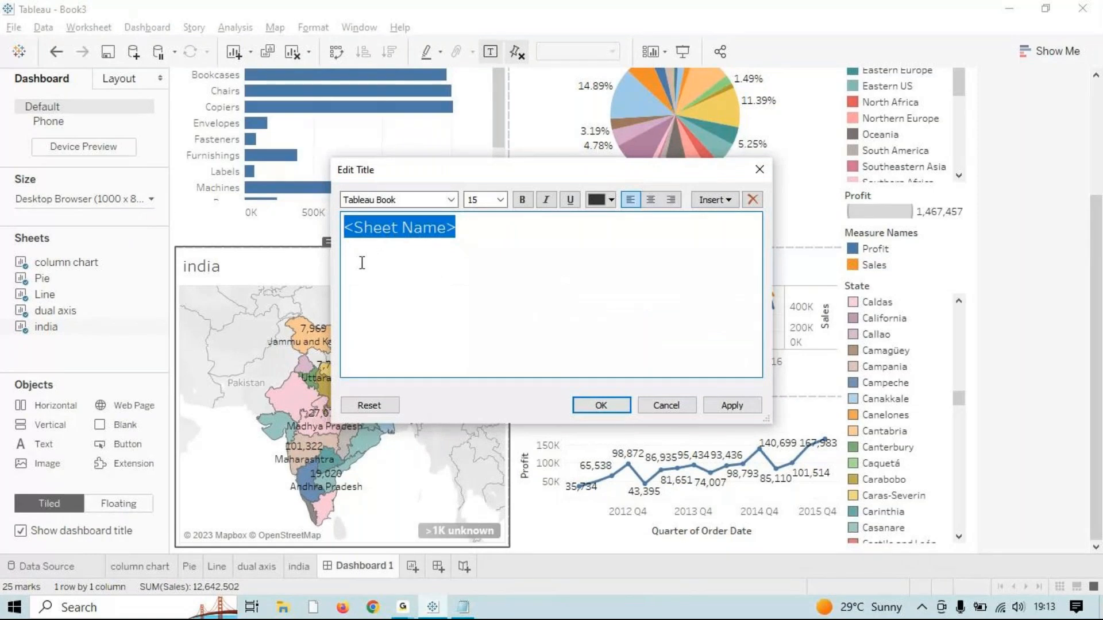
{"action": "type", "text": "India"}
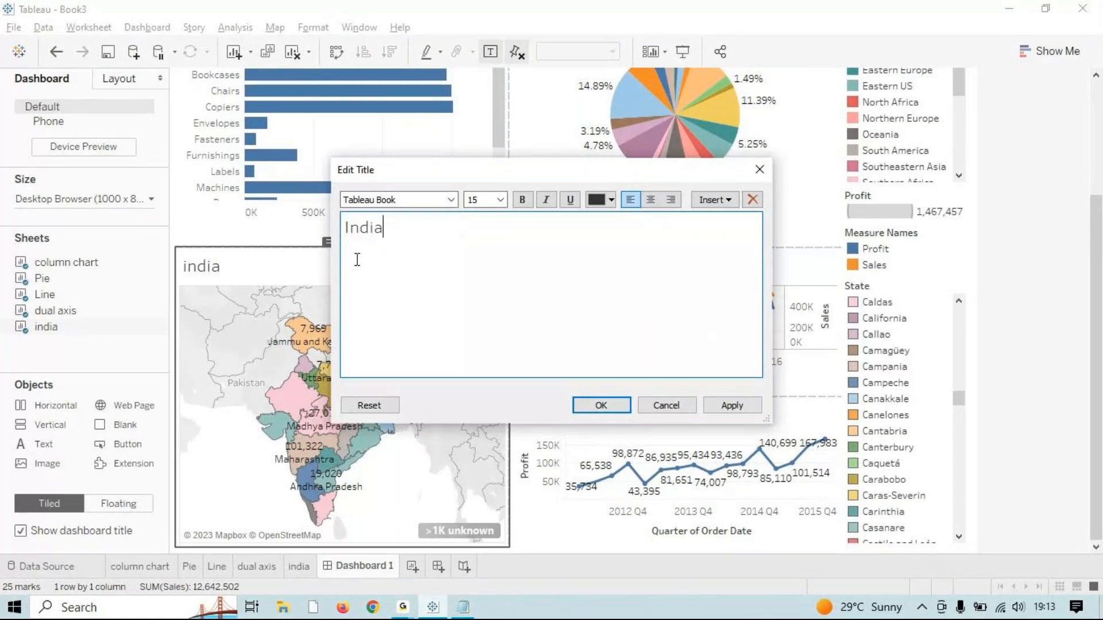
{"action": "key", "text": "ctrl+e"}
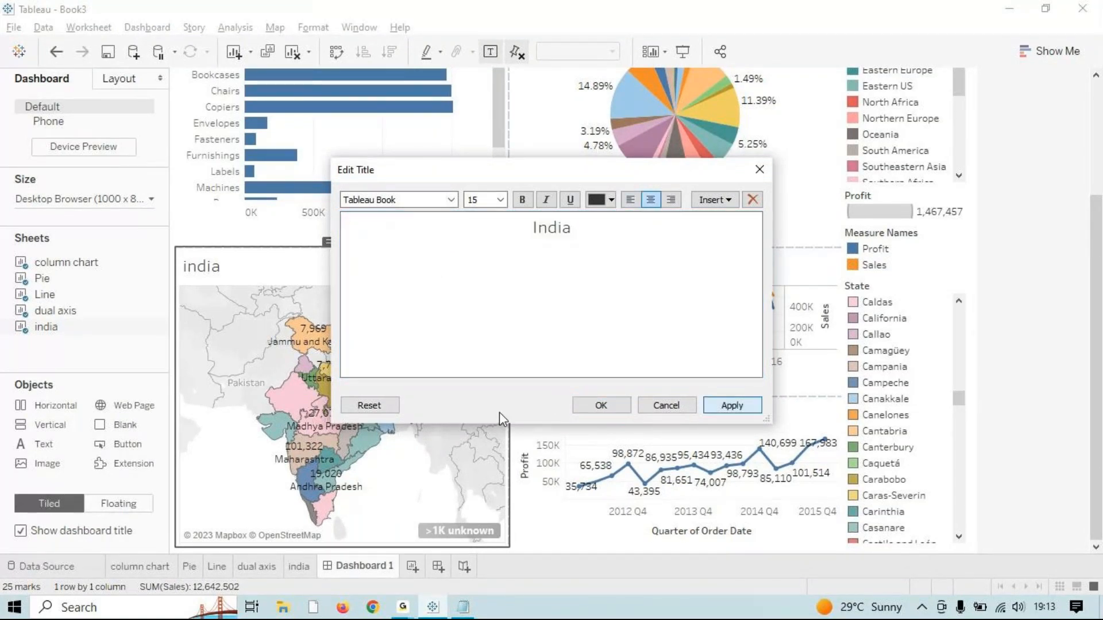
{"action": "left_click", "coordinate": [581, 407]}
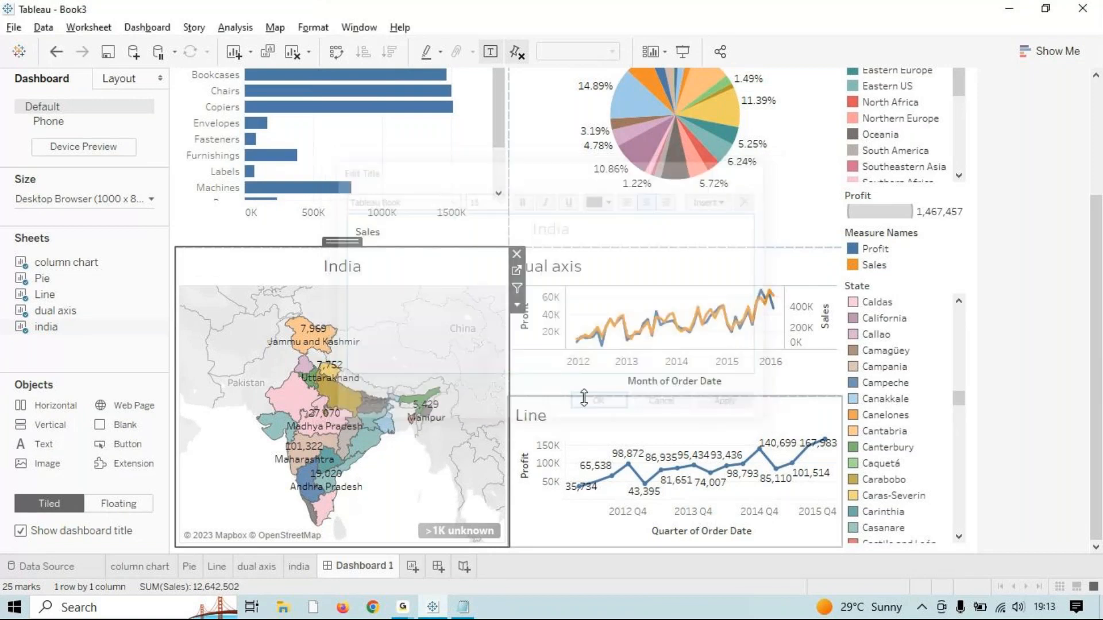
{"action": "scroll", "coordinate": [877, 301], "scroll_direction": "up", "scroll_amount": 5}
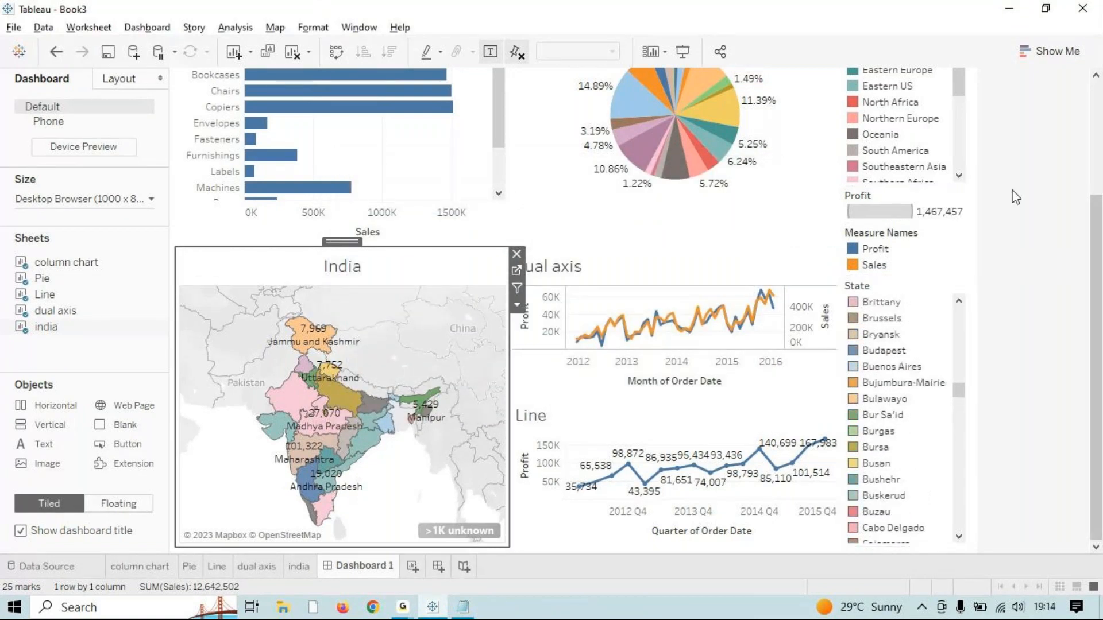
{"action": "scroll", "coordinate": [1009, 197], "scroll_direction": "up", "scroll_amount": 1}
{"action": "scroll", "coordinate": [1015, 199], "scroll_direction": "up", "scroll_amount": 5}
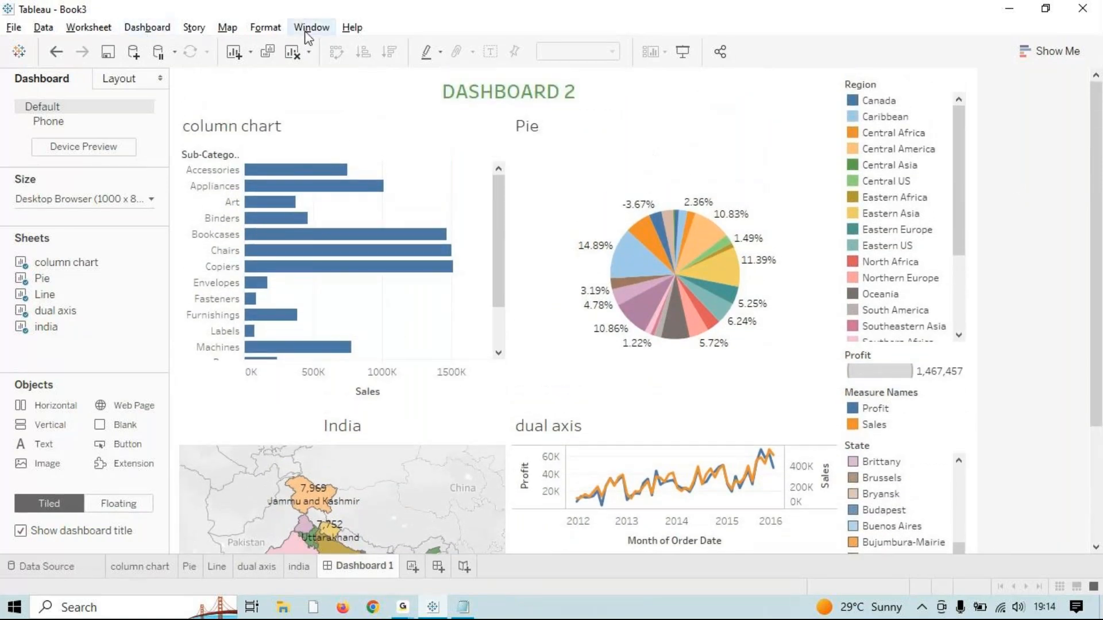
Step: Select the whole dashboard and add a Desktop layout from Dashboard > Device Layouts
{"action": "left_click_drag", "start_coordinate": [42, 278], "coordinate": [299, 497]}
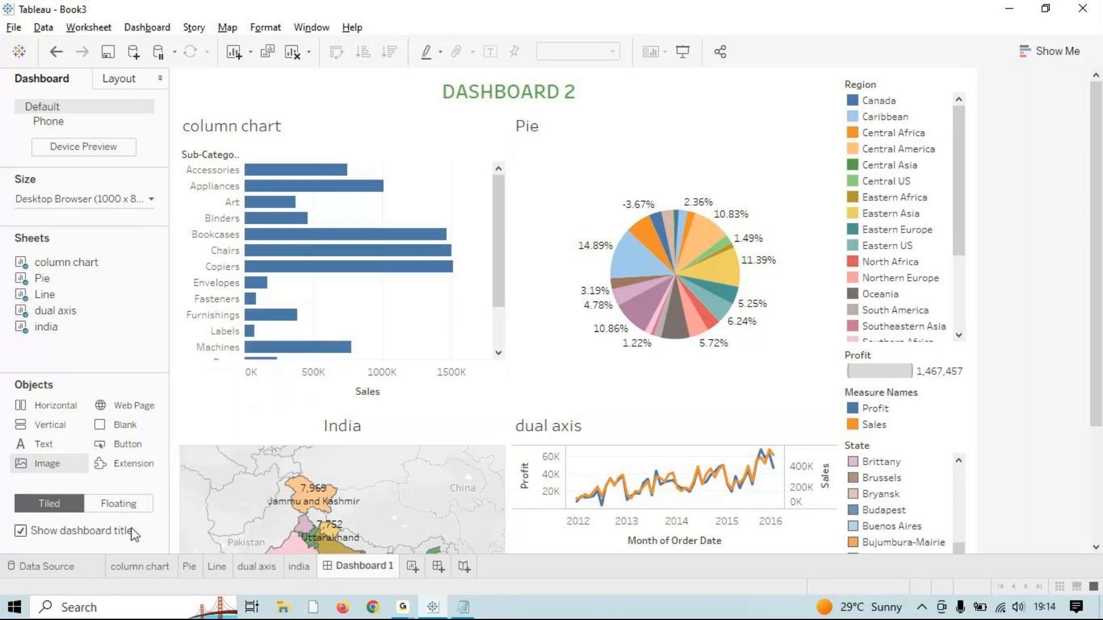
{"action": "left_click", "coordinate": [199, 26]}
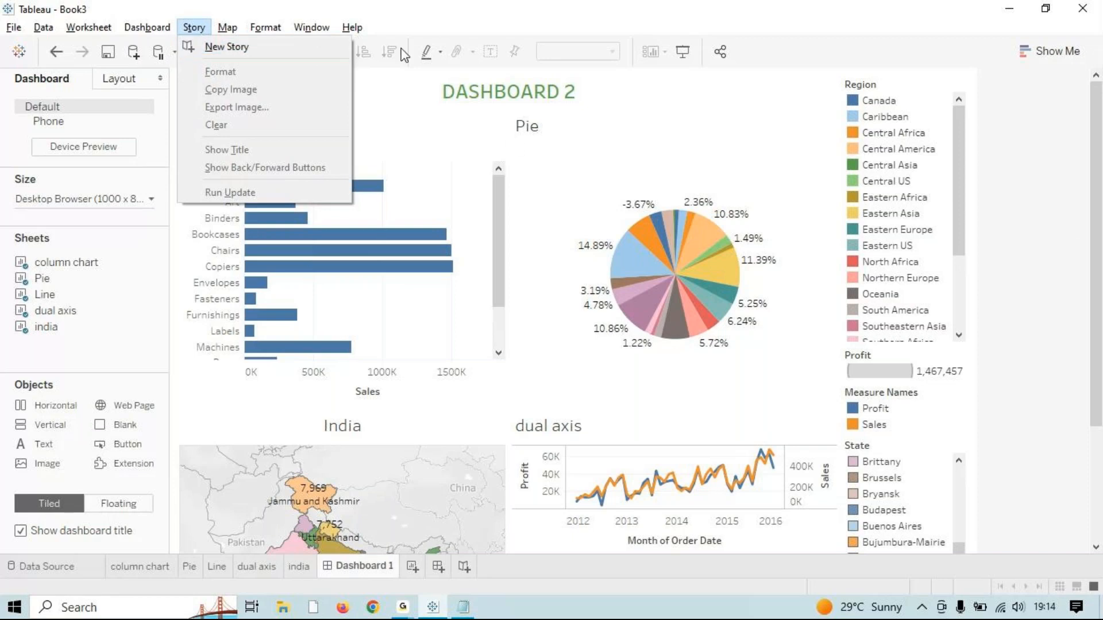
{"action": "left_click", "coordinate": [364, 573]}
{"action": "left_click", "coordinate": [148, 28]}
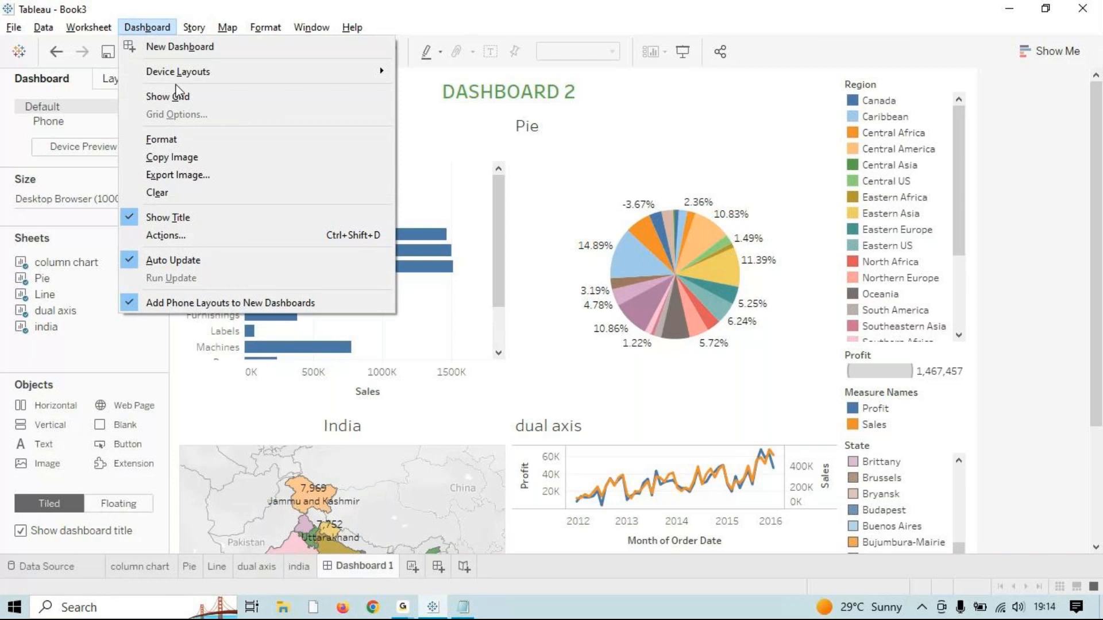
{"action": "left_click", "coordinate": [167, 96]}
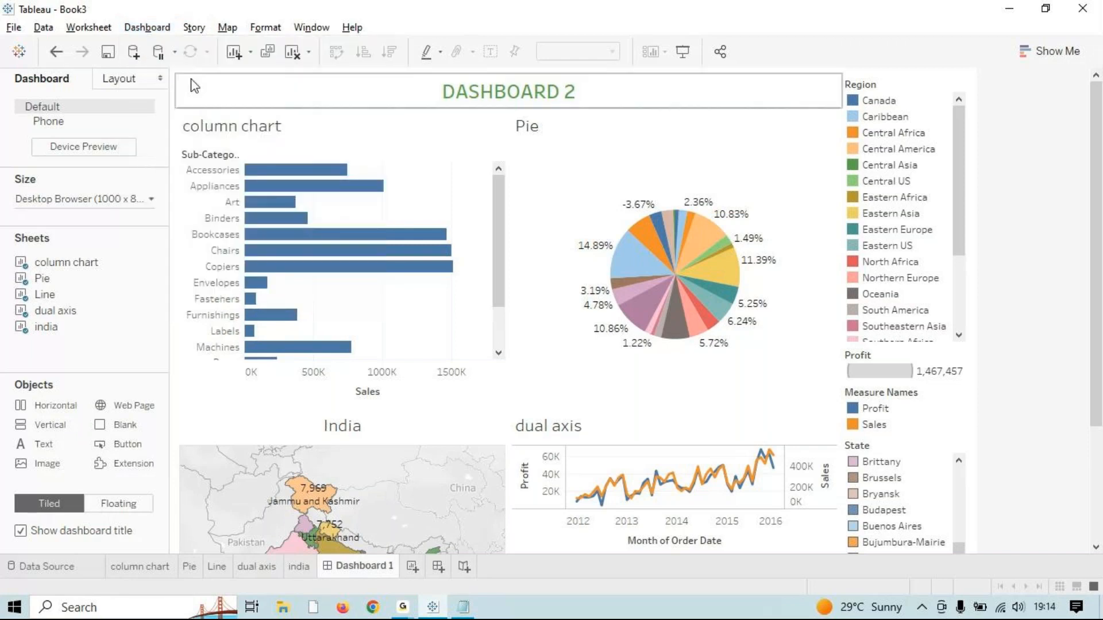
{"action": "left_click", "coordinate": [147, 28]}
{"action": "left_click", "coordinate": [145, 30]}
{"action": "left_click", "coordinate": [142, 28]}
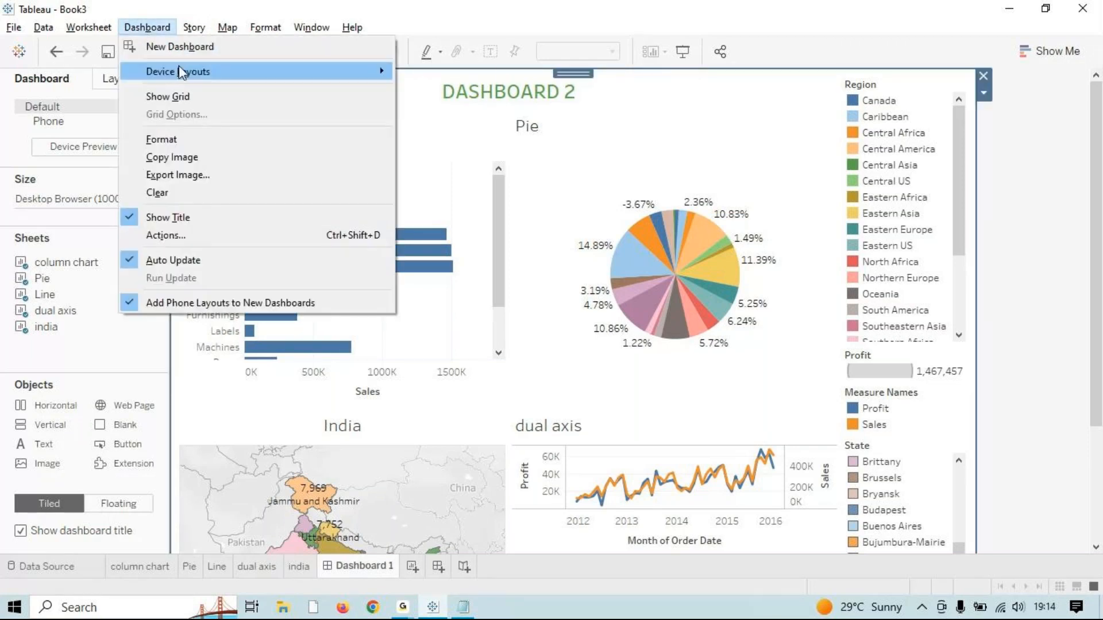
{"action": "mouse_move", "coordinate": [178, 68]}
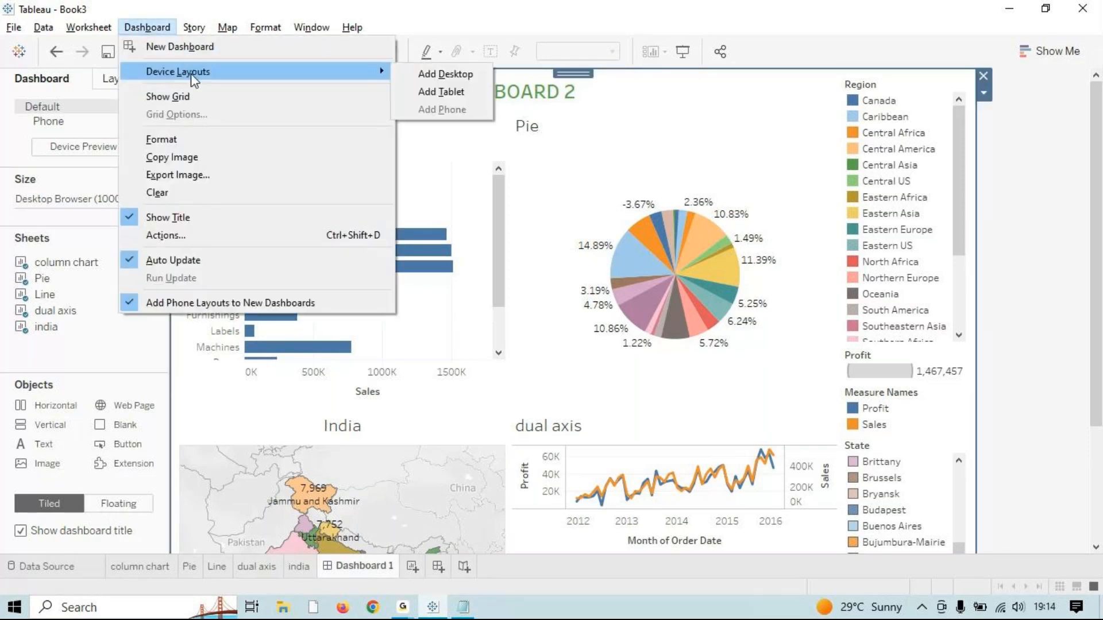
{"action": "left_click", "coordinate": [447, 81]}
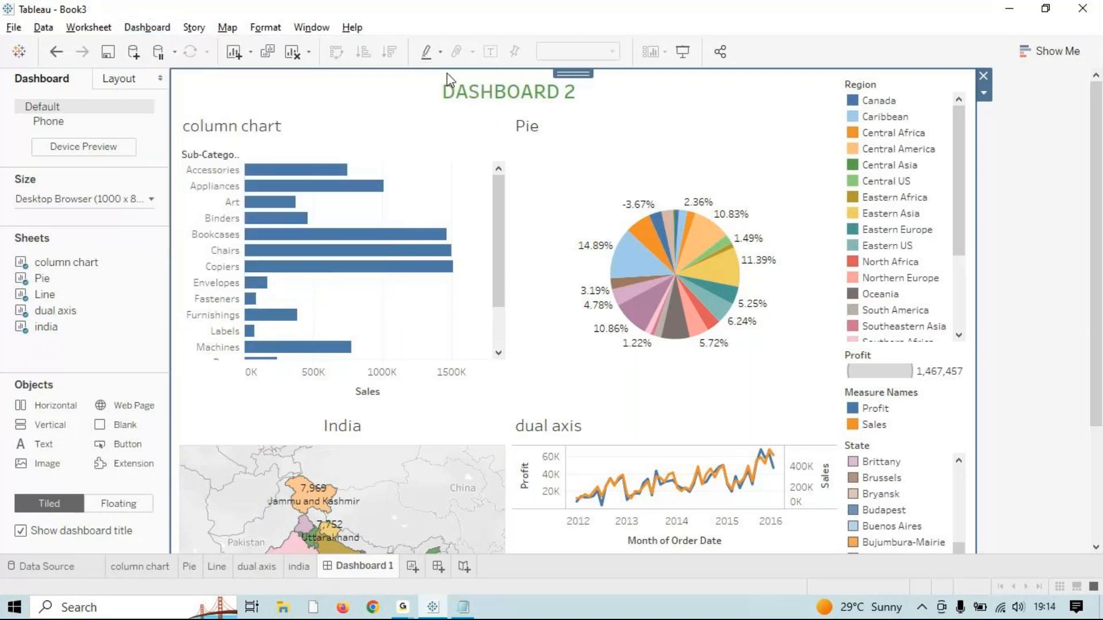
{"action": "left_click", "coordinate": [143, 29]}
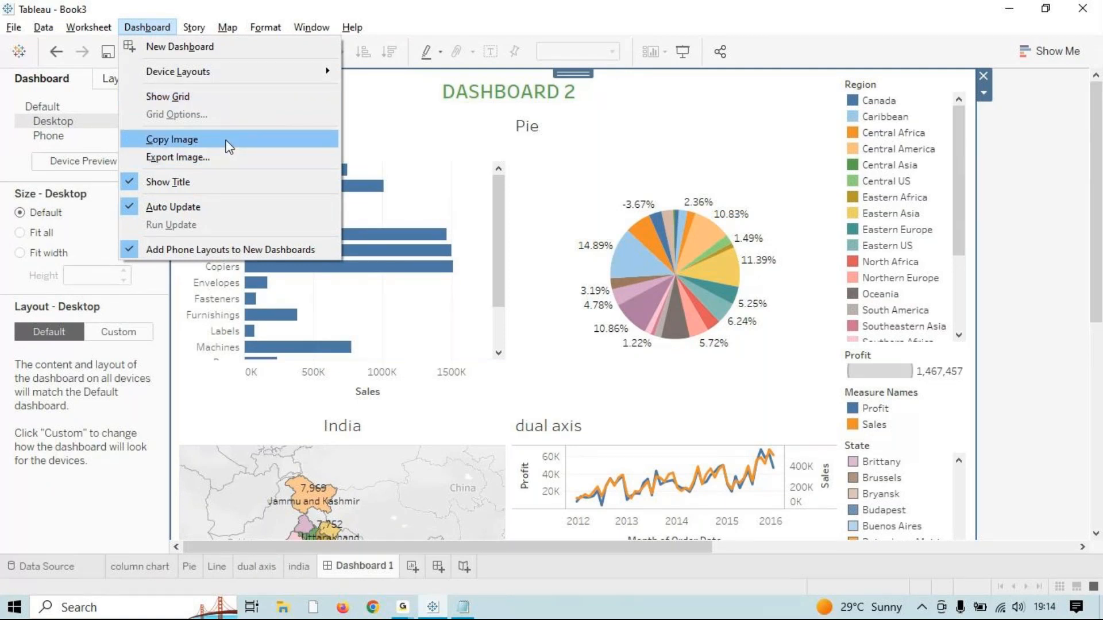
{"action": "left_click", "coordinate": [1043, 305]}
{"action": "scroll", "coordinate": [714, 460], "scroll_direction": "down", "scroll_amount": 6}
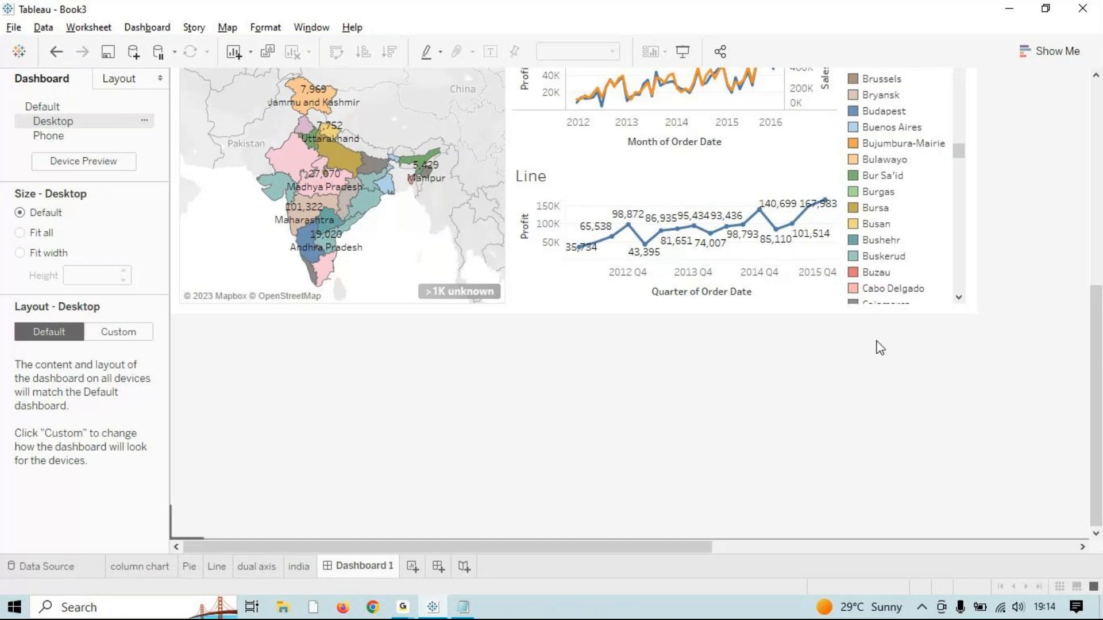
{"action": "left_click_drag", "start_coordinate": [579, 546], "coordinate": [475, 542]}
{"action": "scroll", "coordinate": [632, 459], "scroll_direction": "up", "scroll_amount": 3}
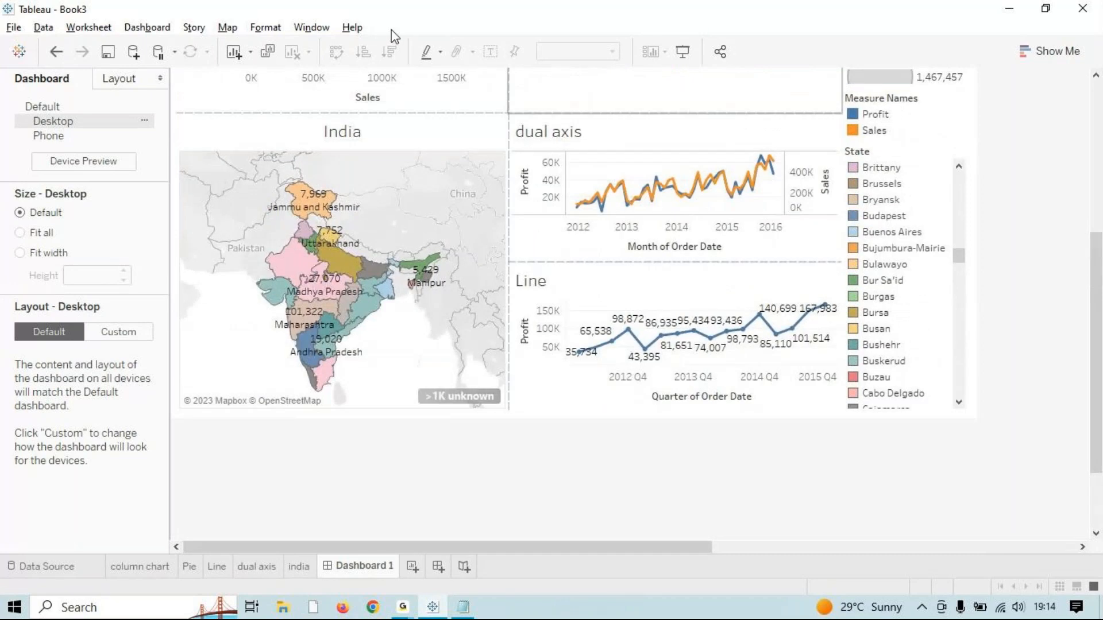
Step: Preview Dashboard 1 in full-screen presentation mode with F7, scroll through it, then exit
{"action": "key", "text": "F7"}
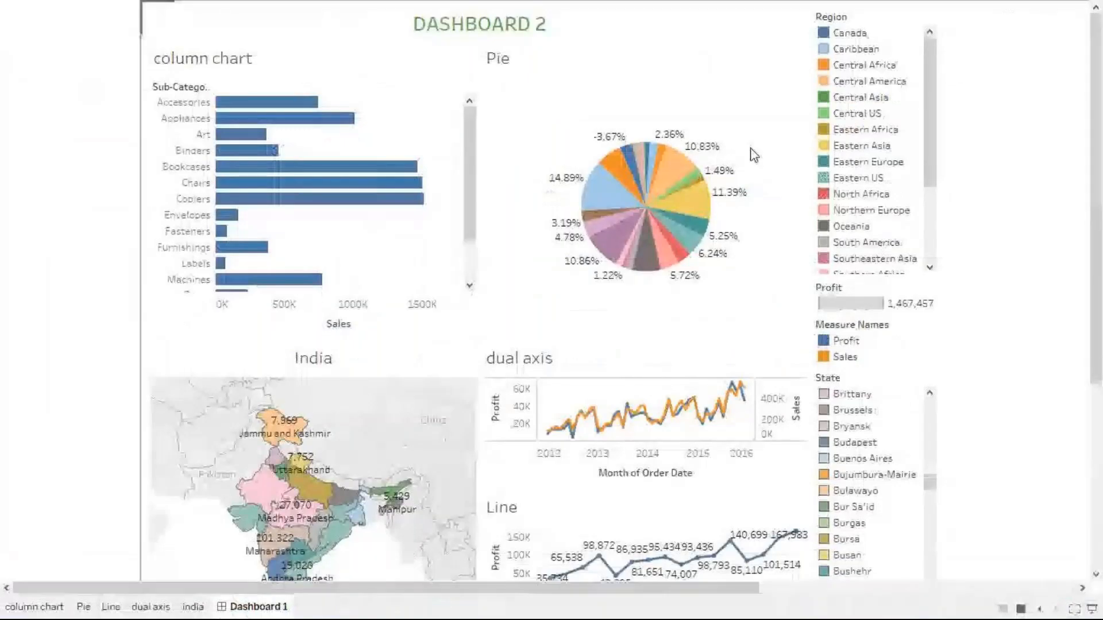
{"action": "scroll", "coordinate": [826, 369], "scroll_direction": "down", "scroll_amount": 10}
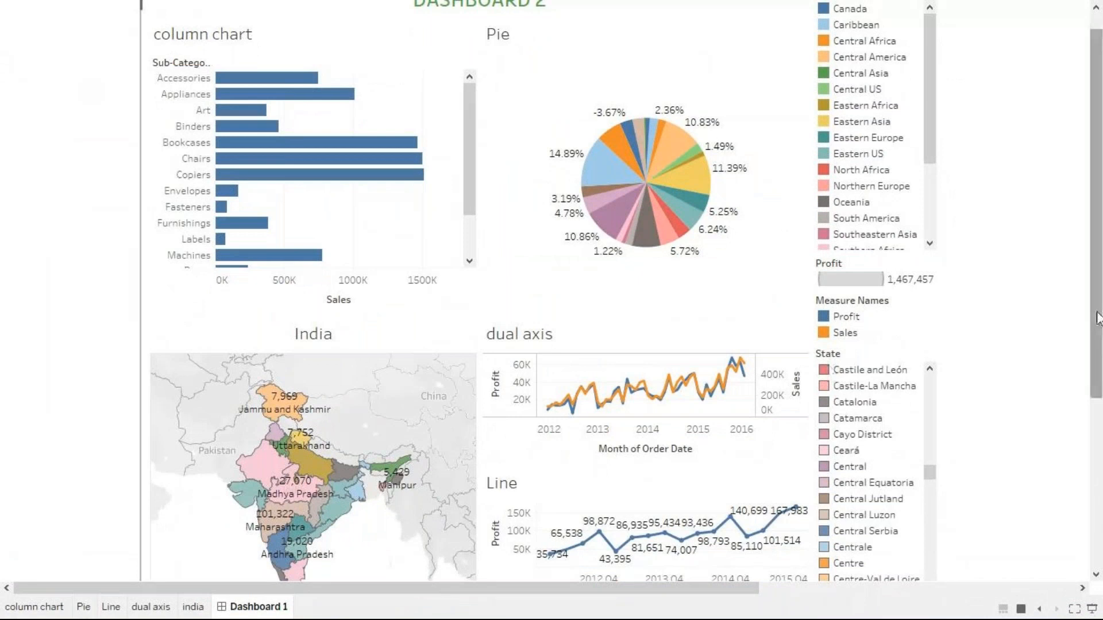
{"action": "scroll", "coordinate": [1097, 318], "scroll_direction": "down", "scroll_amount": 1}
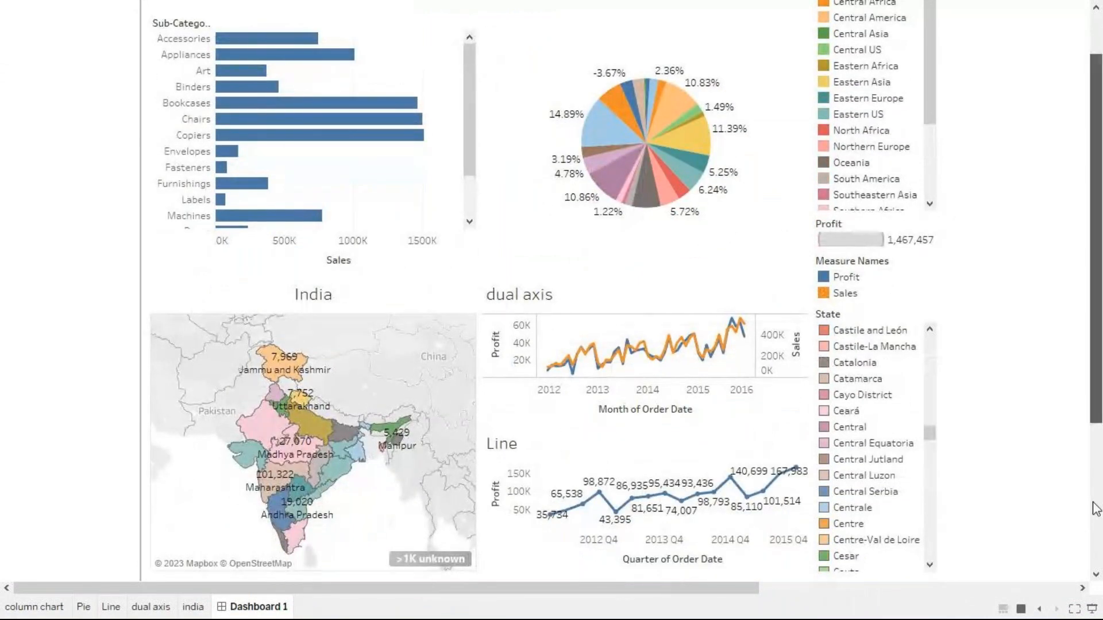
{"action": "scroll", "coordinate": [1094, 411], "scroll_direction": "up", "scroll_amount": 2}
{"action": "scroll", "coordinate": [1077, 331], "scroll_direction": "down", "scroll_amount": 2}
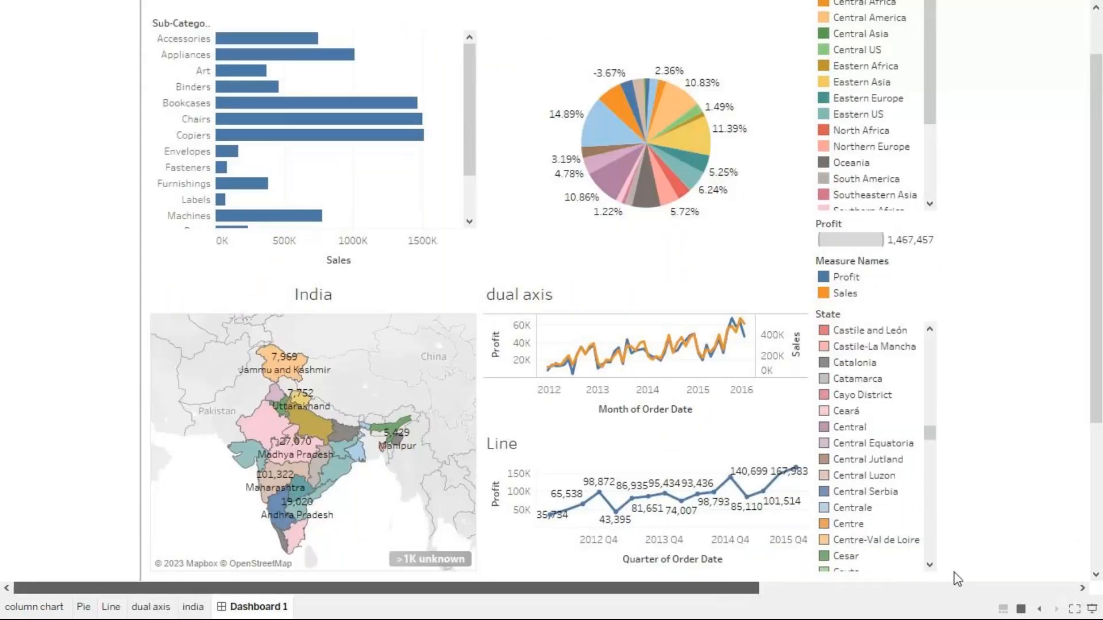
{"action": "scroll", "coordinate": [330, 217], "scroll_direction": "up", "scroll_amount": 1}
{"action": "scroll", "coordinate": [331, 218], "scroll_direction": "up", "scroll_amount": 1}
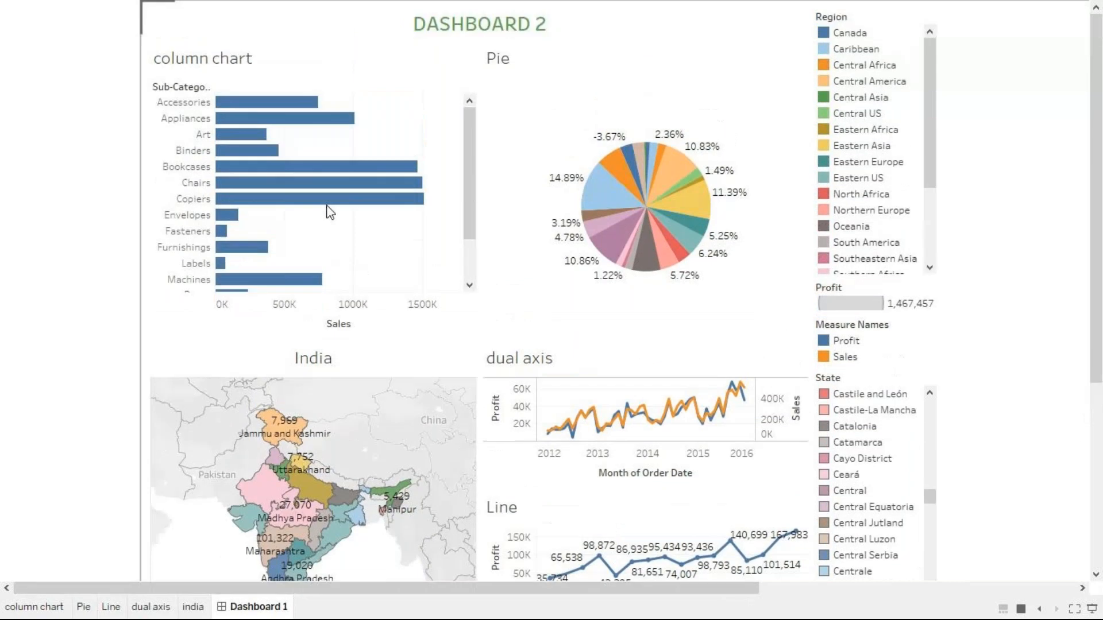
{"action": "mouse_move", "coordinate": [311, 203]}
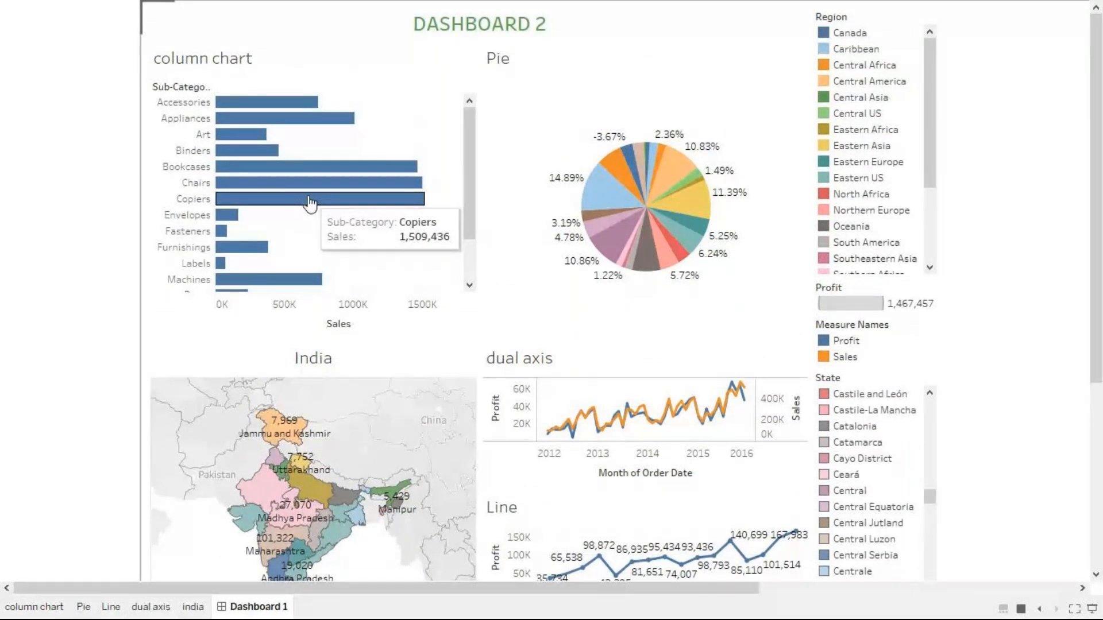
{"action": "key", "text": "Escape"}
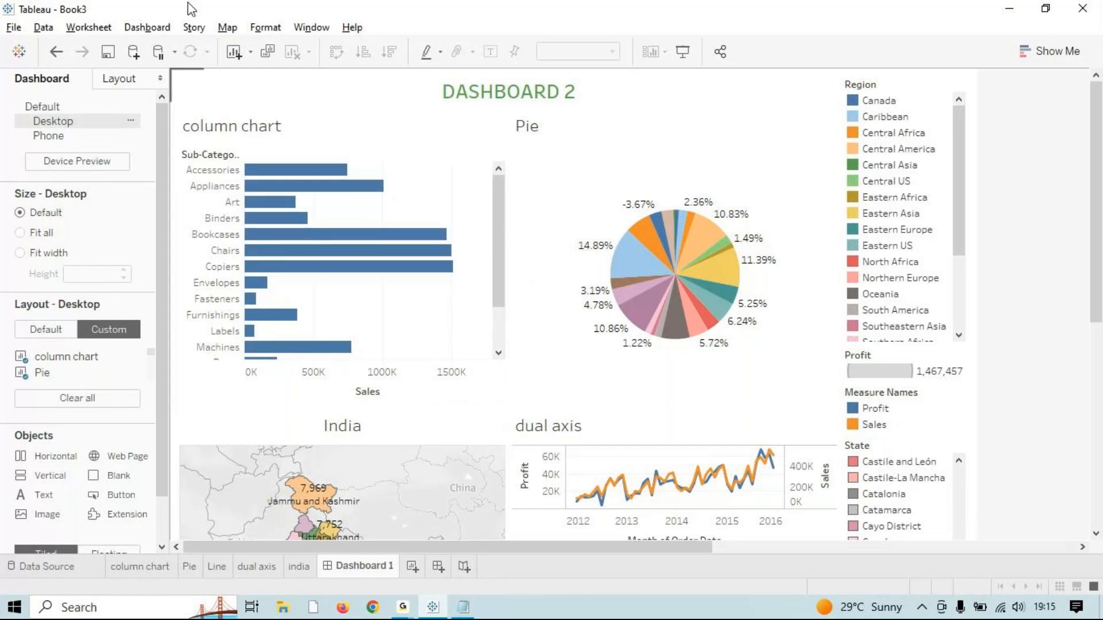
Step: Try the dashboard size Fit All, then return the size to Default
{"action": "left_click", "coordinate": [84, 26]}
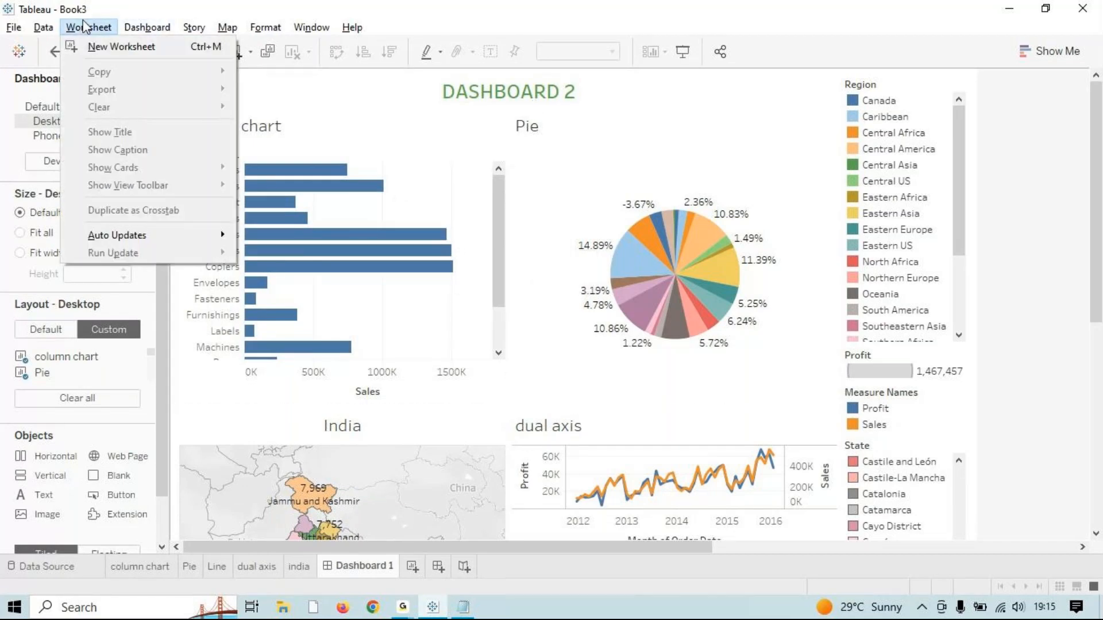
{"action": "left_click", "coordinate": [152, 29]}
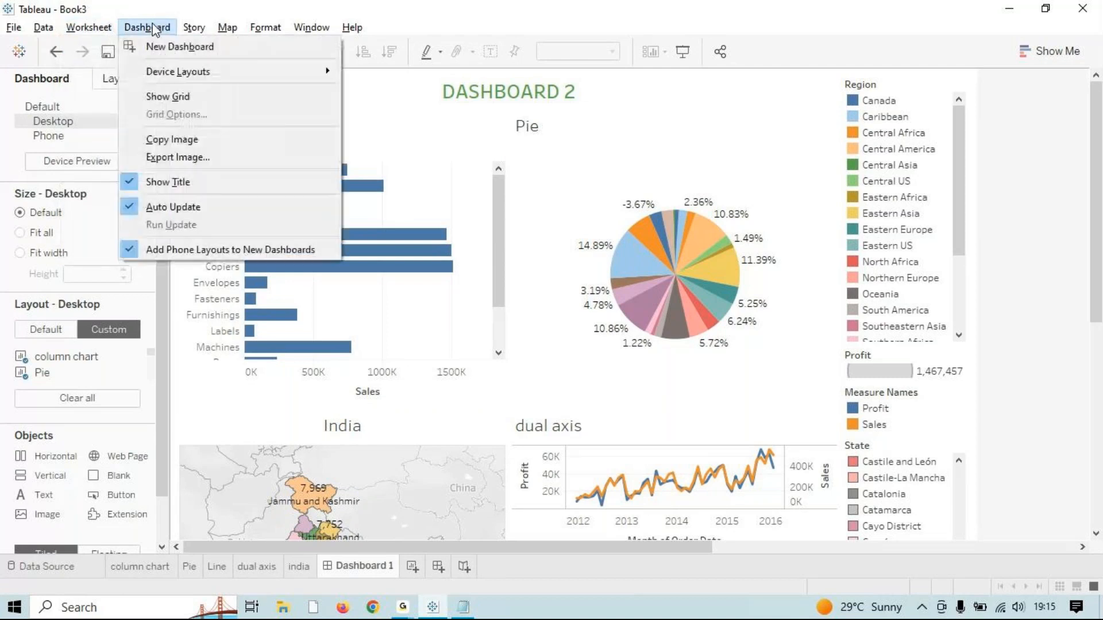
{"action": "left_click", "coordinate": [75, 33]}
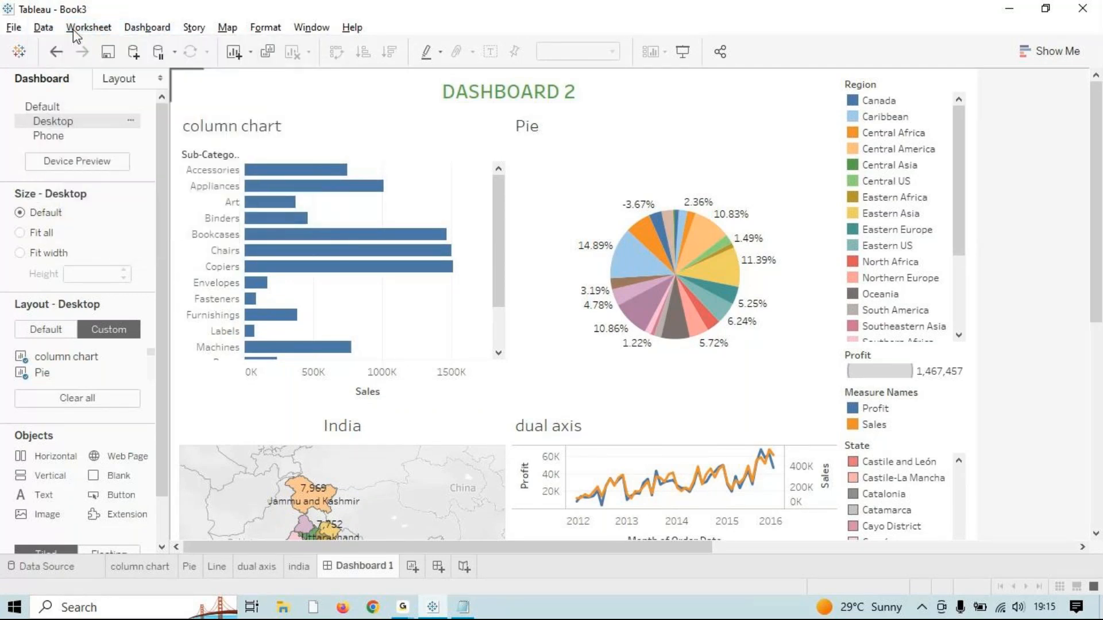
{"action": "left_click", "coordinate": [74, 31]}
{"action": "mouse_move", "coordinate": [194, 27]}
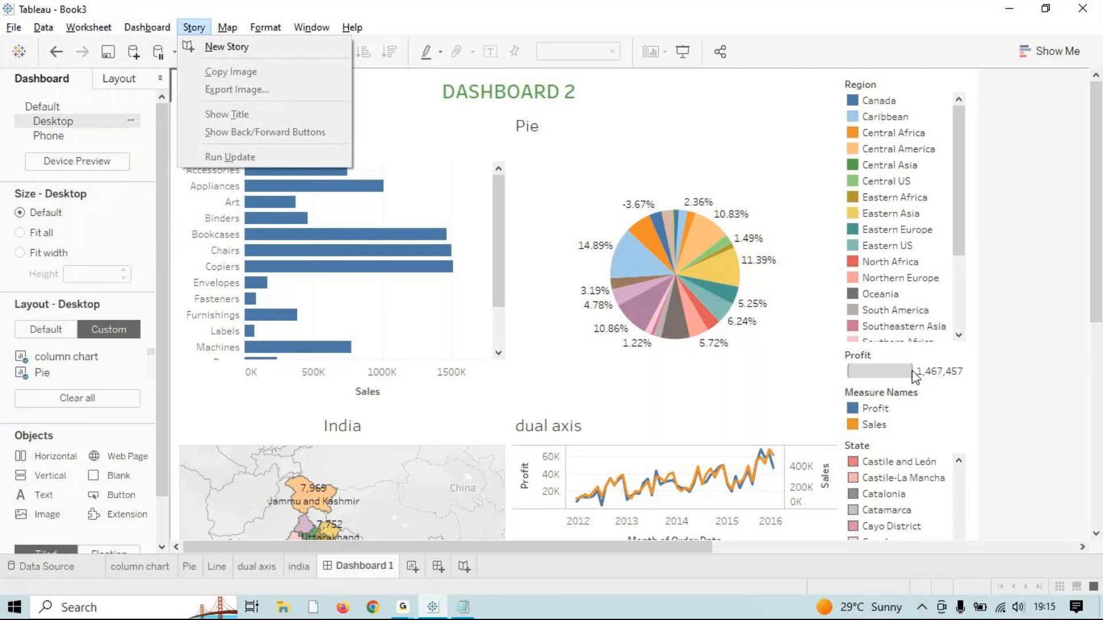
{"action": "left_click", "coordinate": [158, 367]}
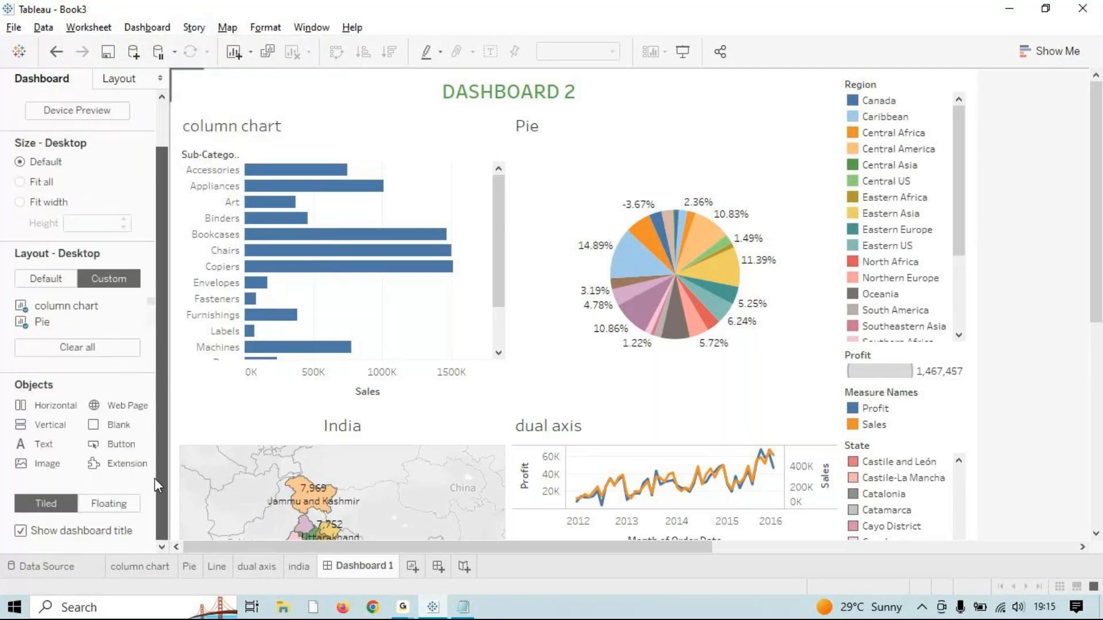
{"action": "scroll", "coordinate": [154, 478], "scroll_direction": "up", "scroll_amount": 2}
{"action": "left_click", "coordinate": [20, 233]}
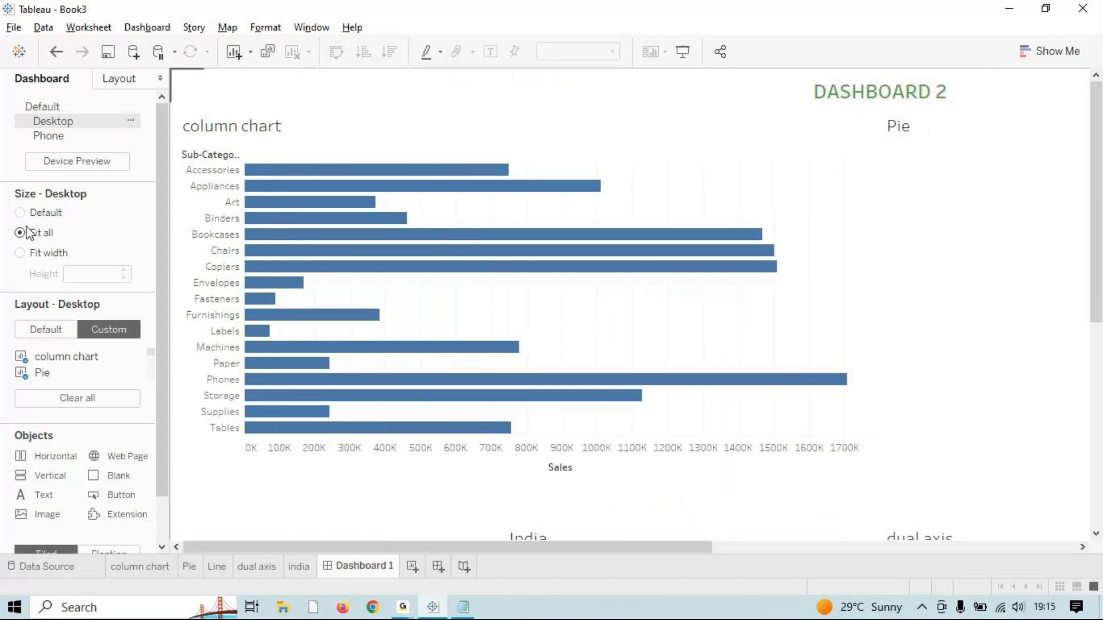
{"action": "left_click", "coordinate": [32, 214]}
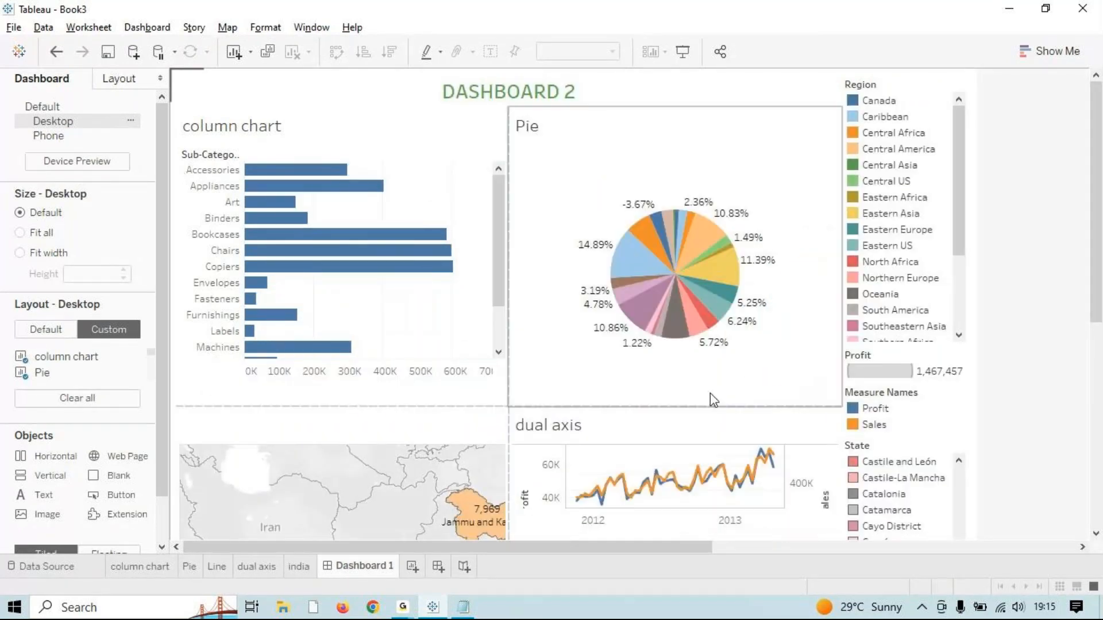
Step: Set the Desktop layout to Default so it matches the default dashboard
{"action": "scroll", "coordinate": [748, 438], "scroll_direction": "down", "scroll_amount": 2}
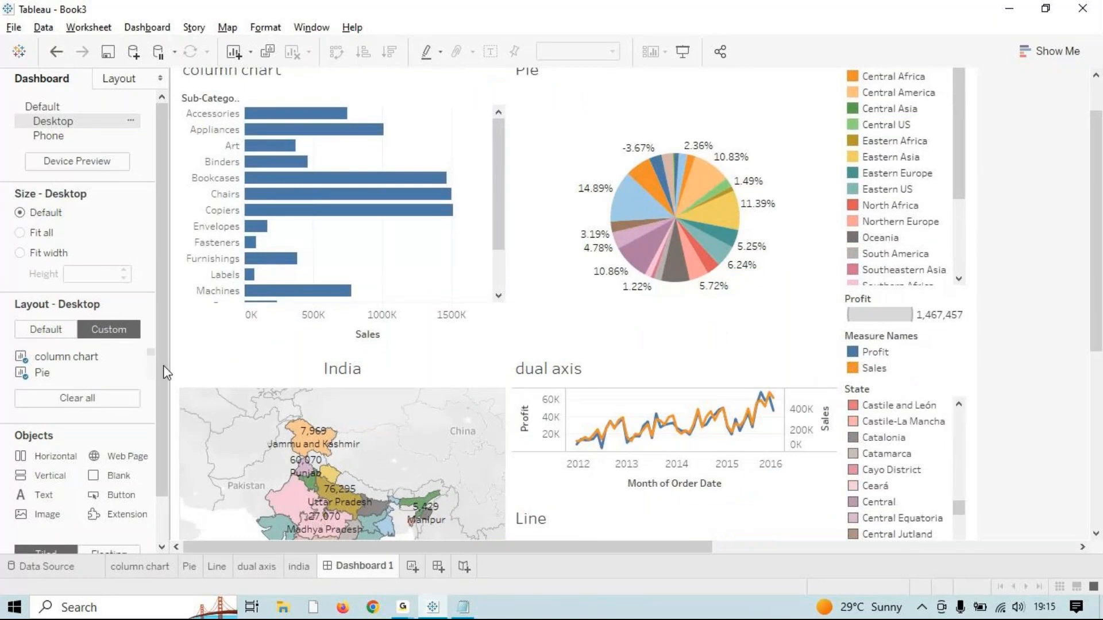
{"action": "scroll", "coordinate": [166, 372], "scroll_direction": "down", "scroll_amount": 1}
{"action": "left_click", "coordinate": [48, 280]}
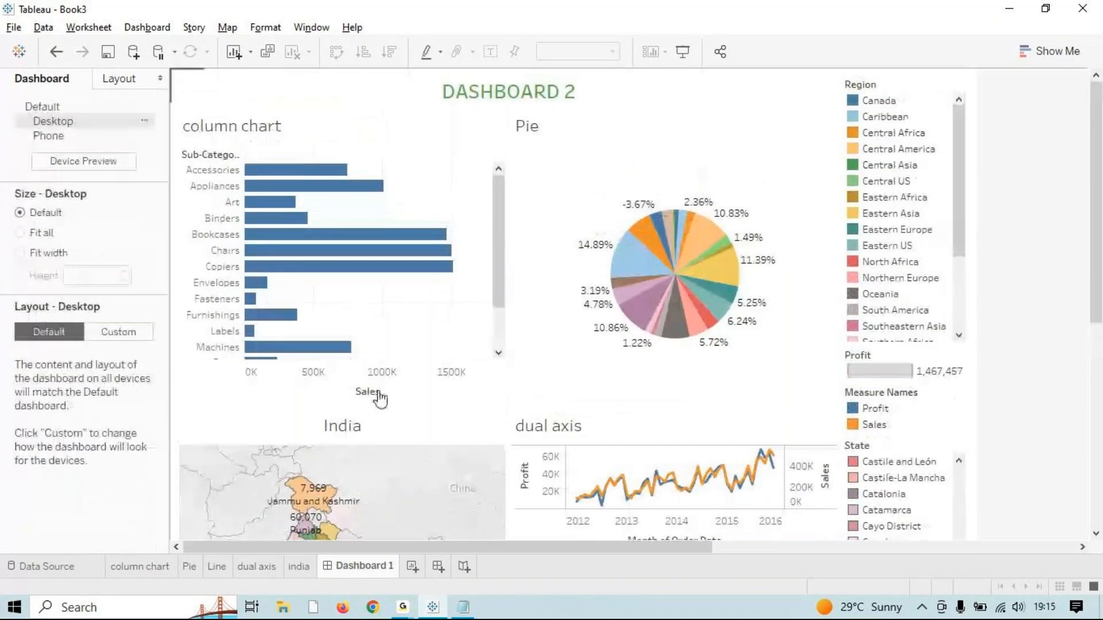
{"action": "left_click", "coordinate": [956, 311]}
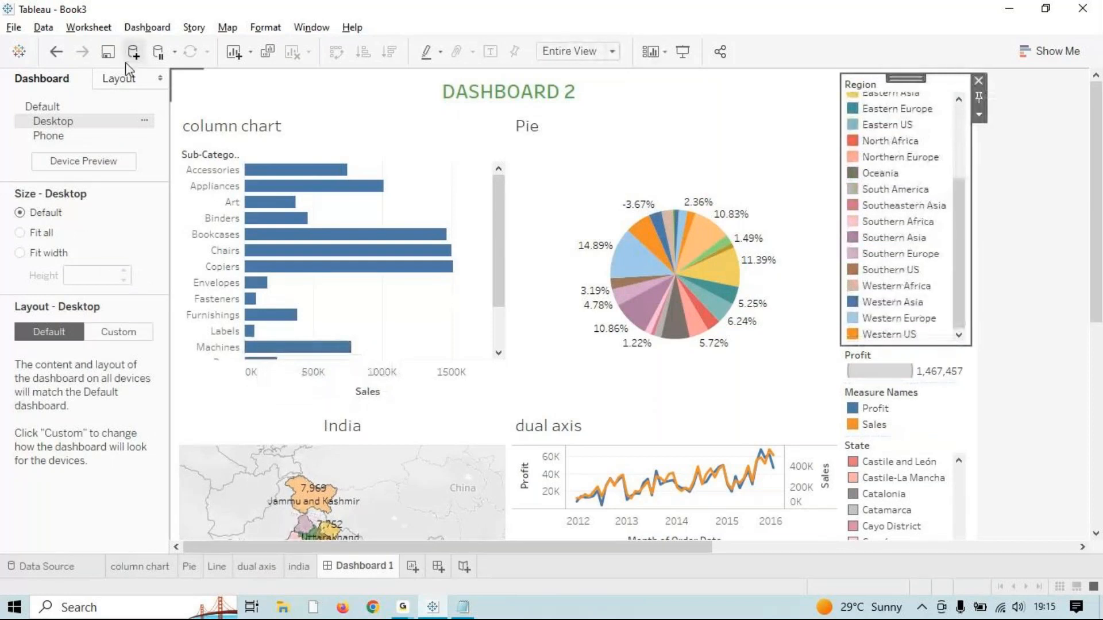
{"action": "left_click", "coordinate": [1079, 435]}
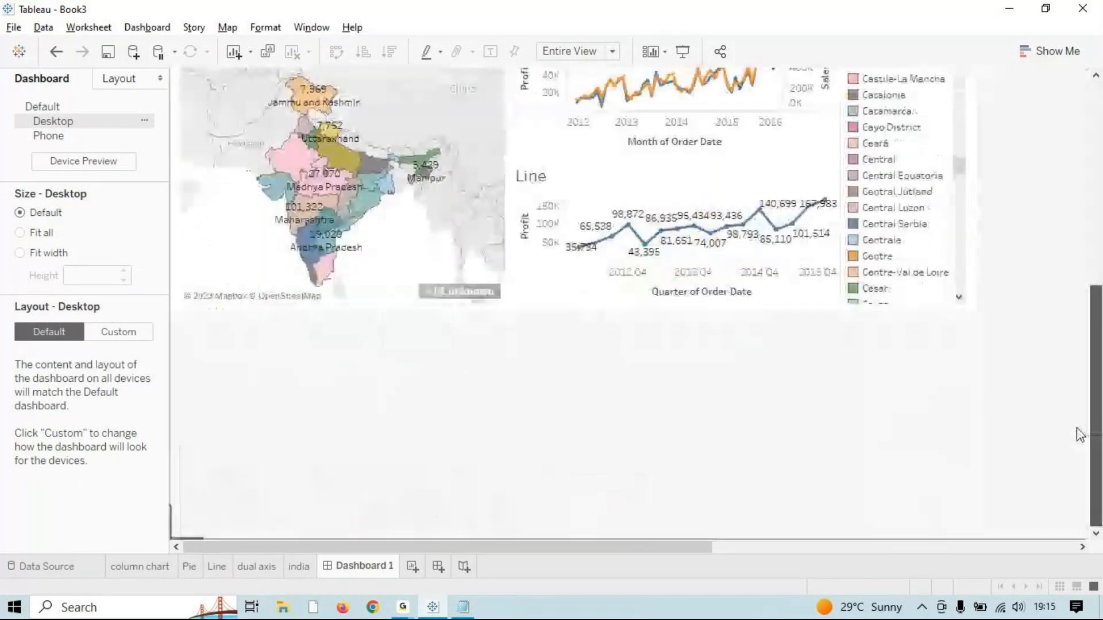
{"action": "left_click", "coordinate": [105, 28]}
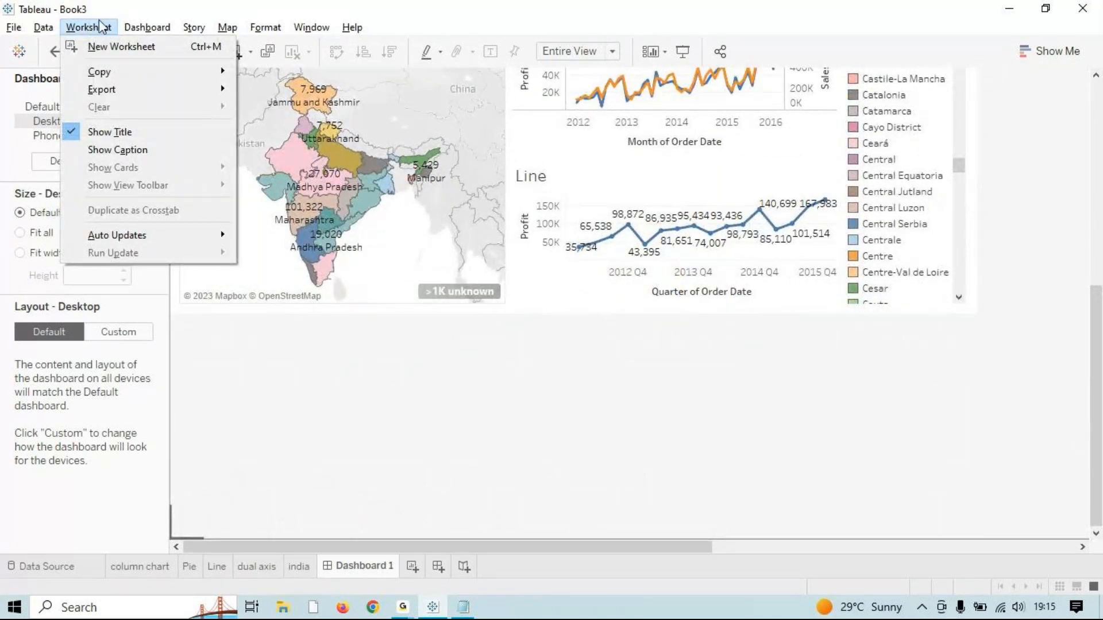
{"action": "mouse_move", "coordinate": [17, 29]}
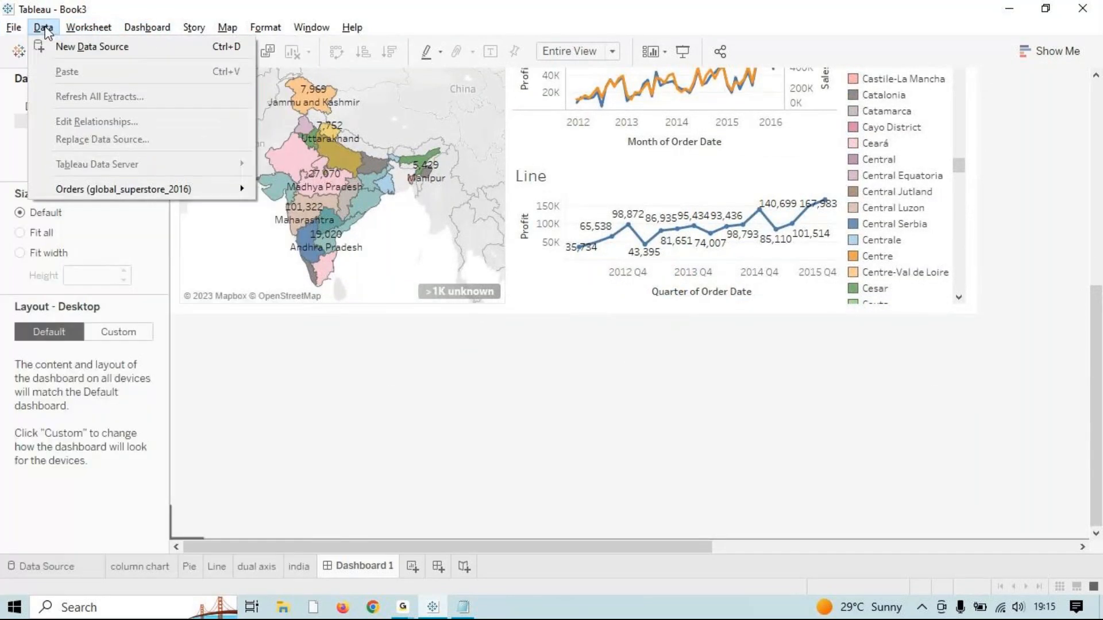
{"action": "left_click", "coordinate": [236, 394]}
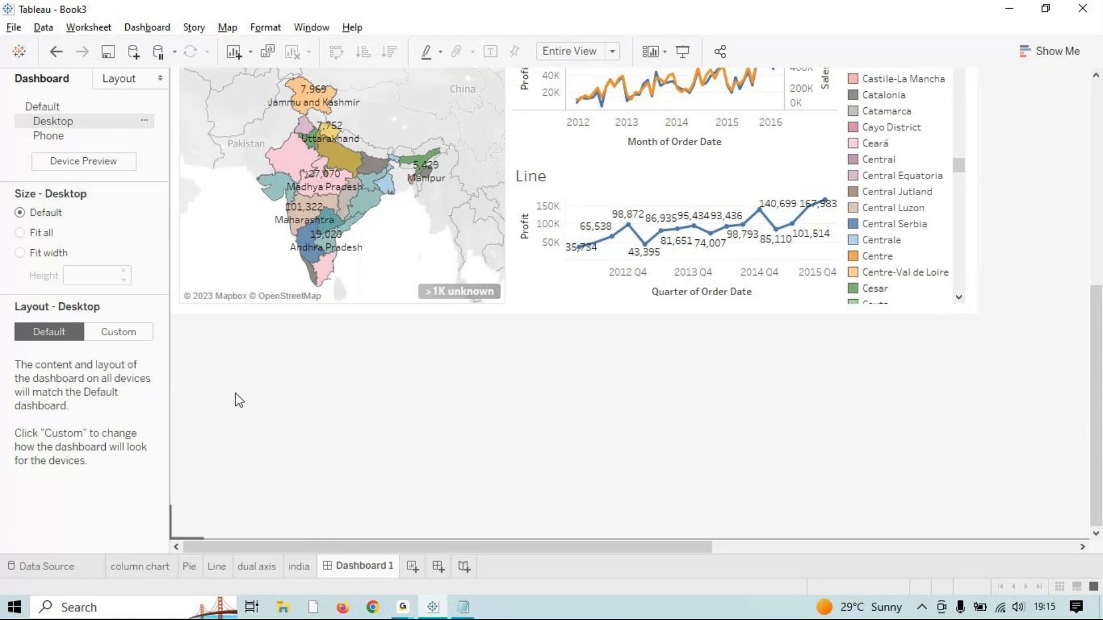
Step: On the india map sheet, open the Worksheet > Actions dialog
{"action": "left_click", "coordinate": [294, 567]}
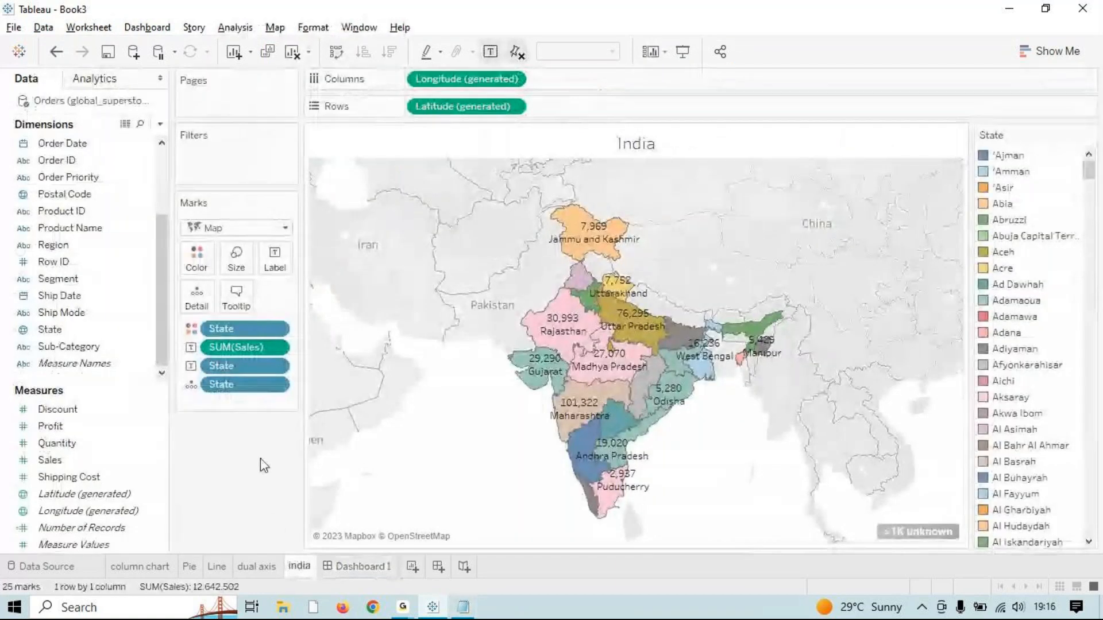
{"action": "left_click", "coordinate": [94, 29]}
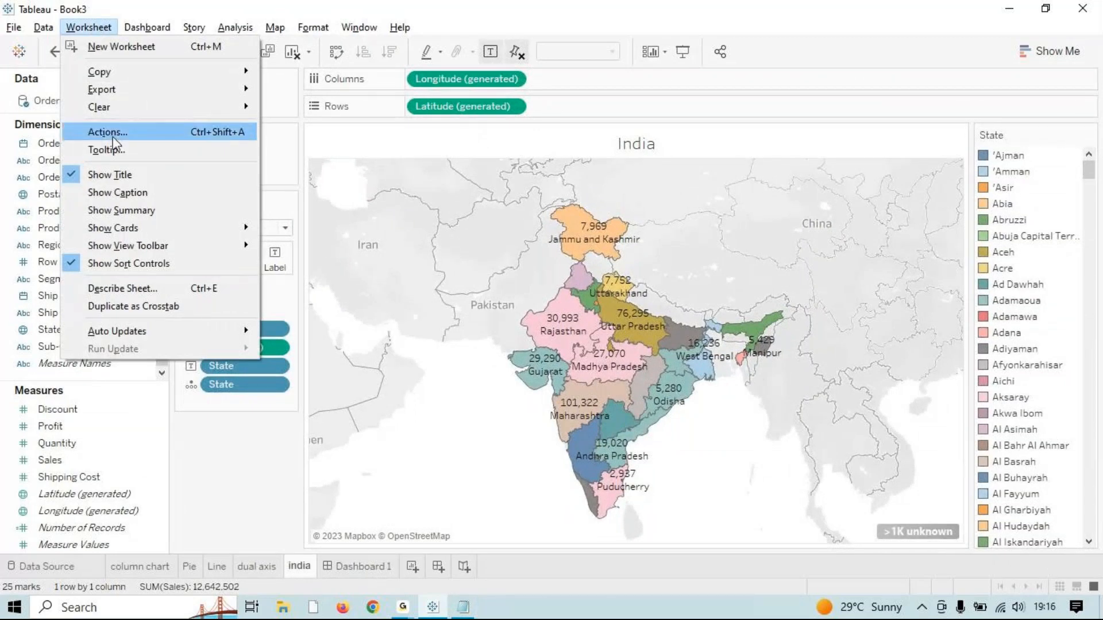
{"action": "left_click", "coordinate": [298, 567]}
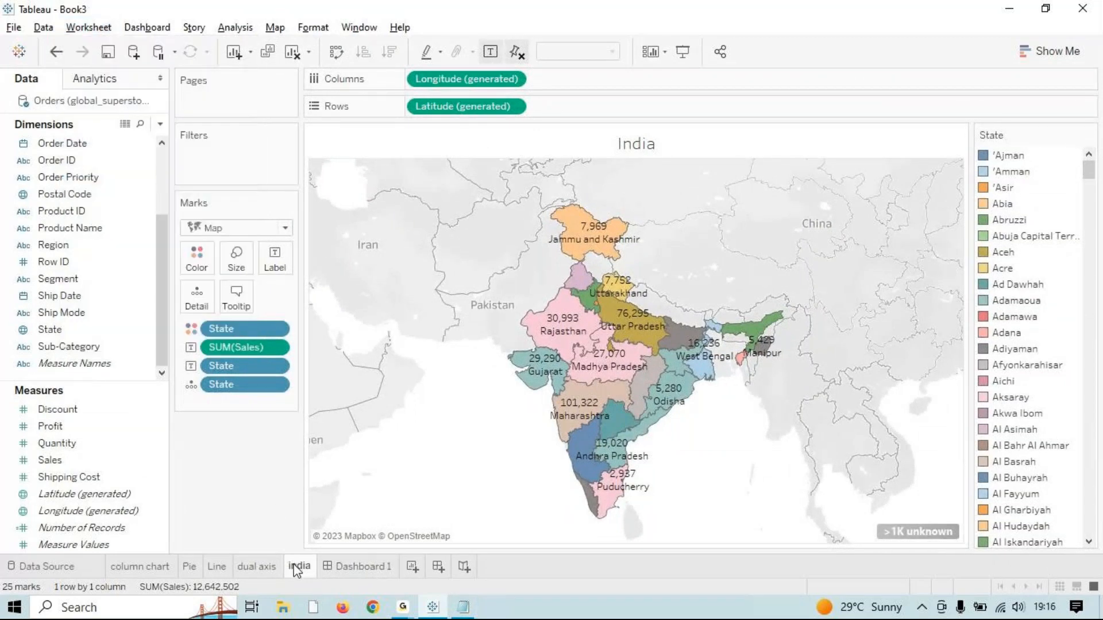
{"action": "left_click", "coordinate": [77, 24]}
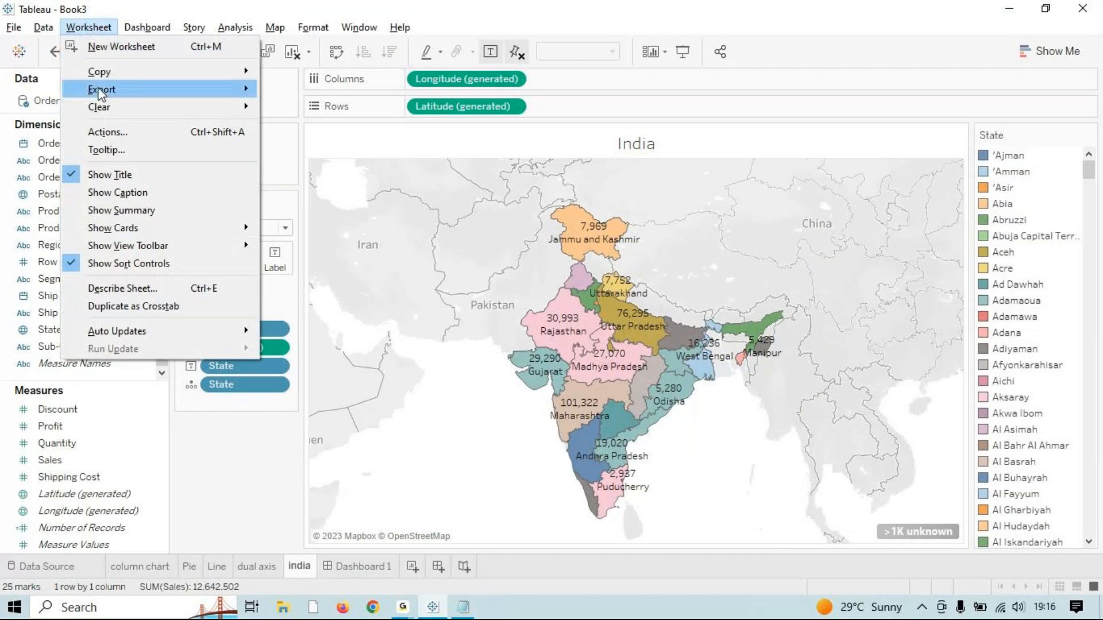
{"action": "left_click", "coordinate": [103, 132]}
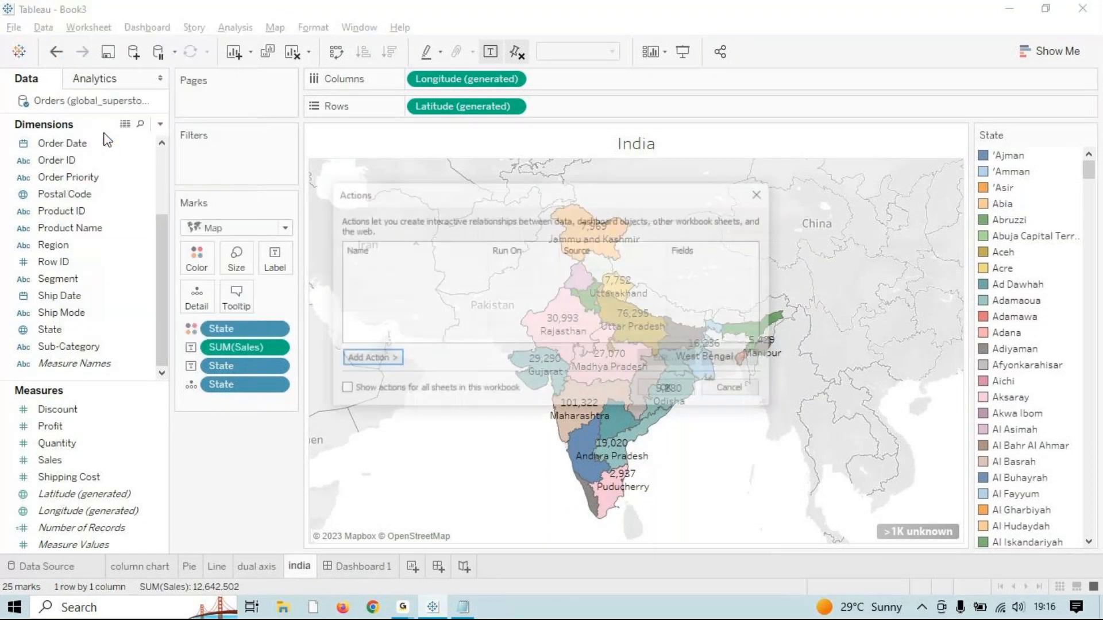
Step: Add filter action Filter1 targeting Dashboard 1, run on select, showing all values when cleared
{"action": "left_click", "coordinate": [380, 362]}
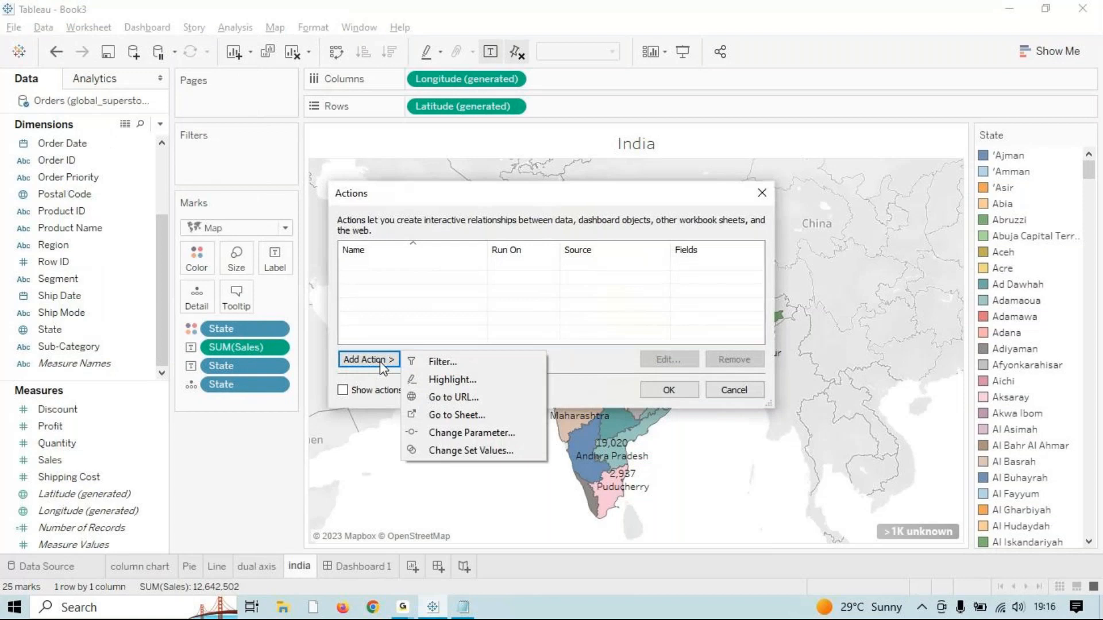
{"action": "left_click", "coordinate": [506, 360]}
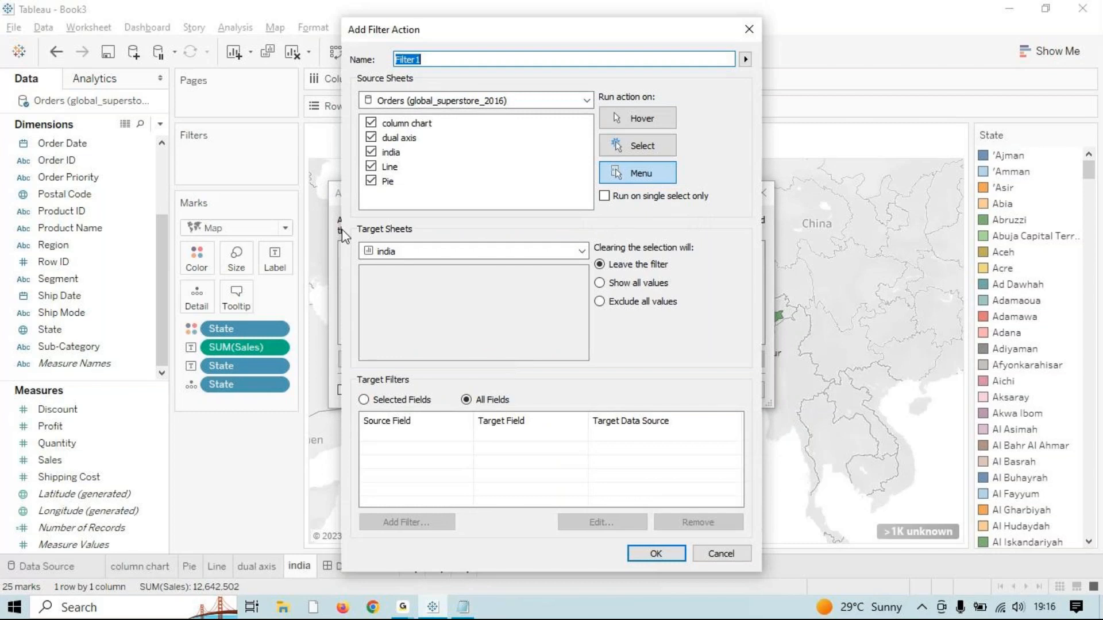
{"action": "left_click", "coordinate": [408, 256]}
{"action": "left_click", "coordinate": [408, 268]}
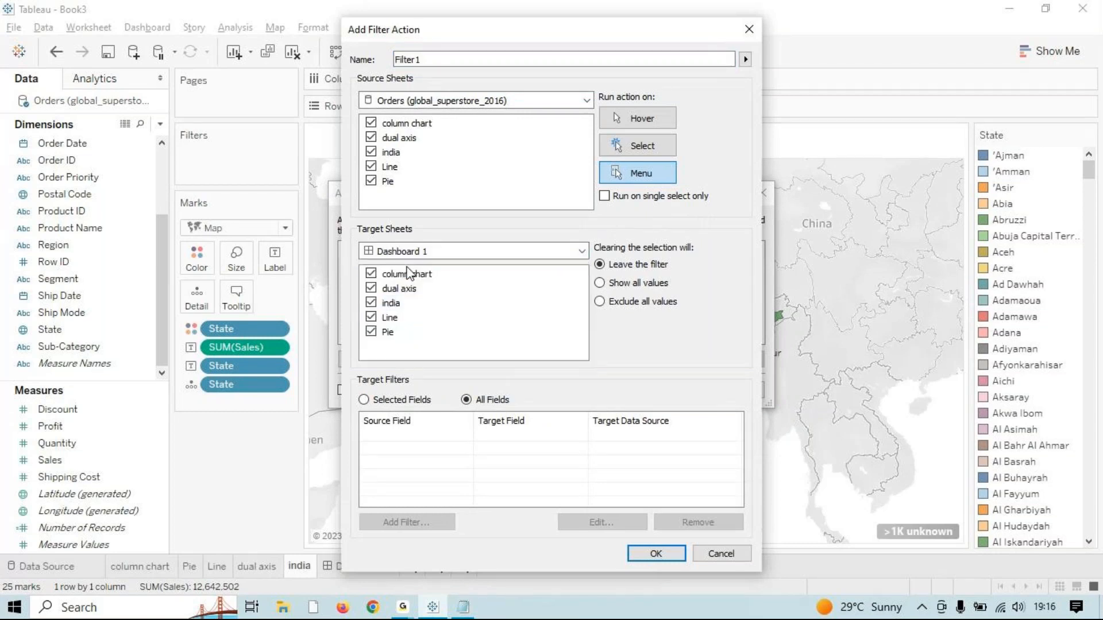
{"action": "left_click", "coordinate": [659, 145]}
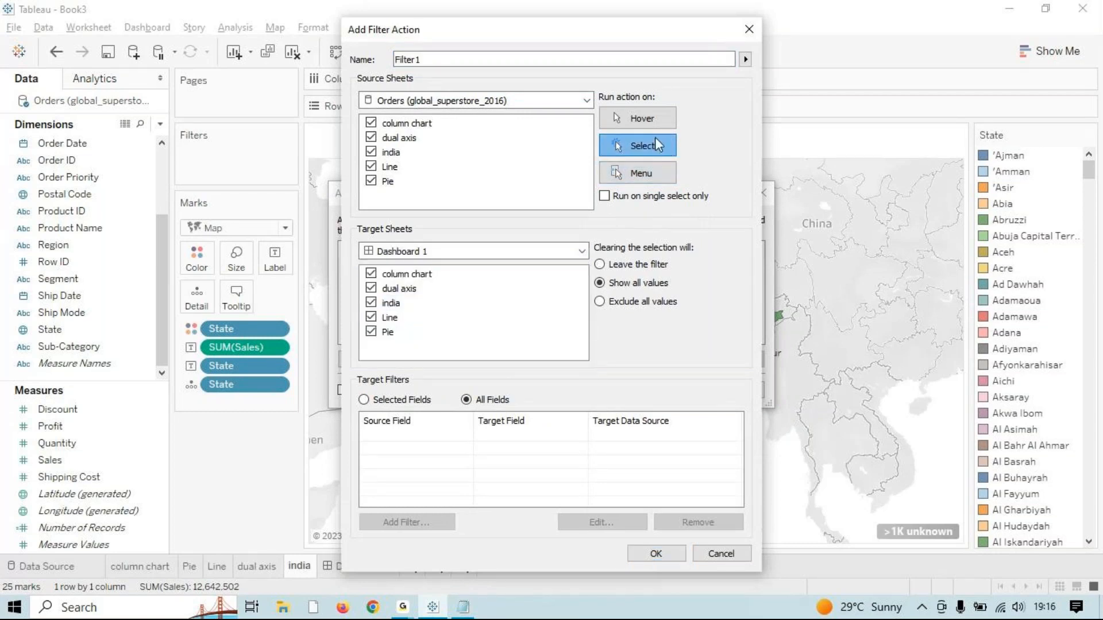
{"action": "left_click", "coordinate": [671, 555]}
{"action": "left_click", "coordinate": [664, 389]}
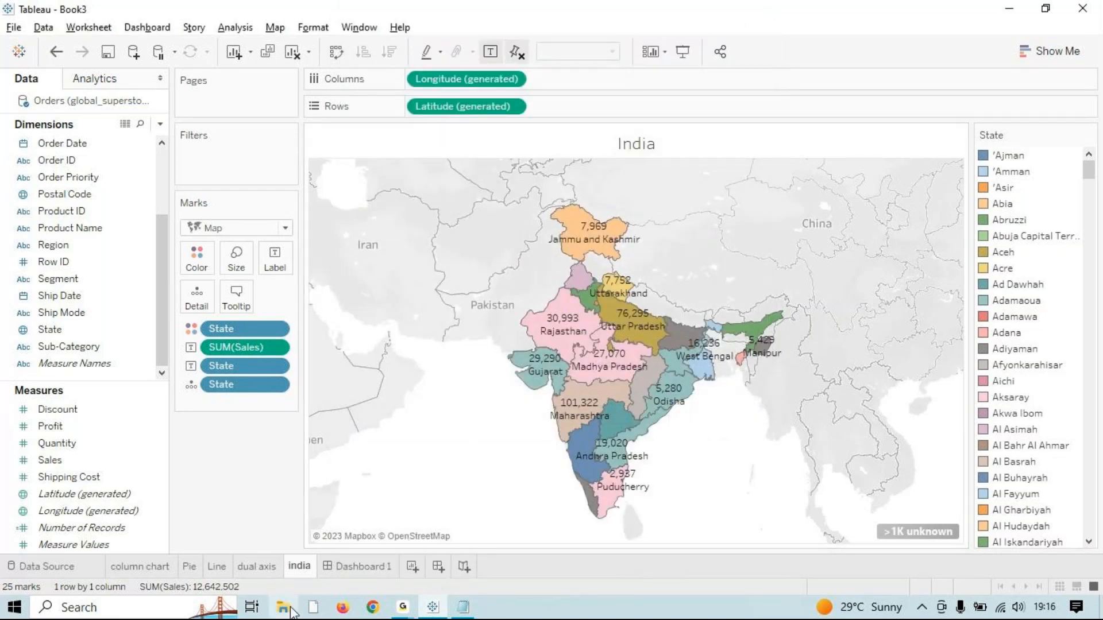
{"action": "left_click", "coordinate": [353, 567]}
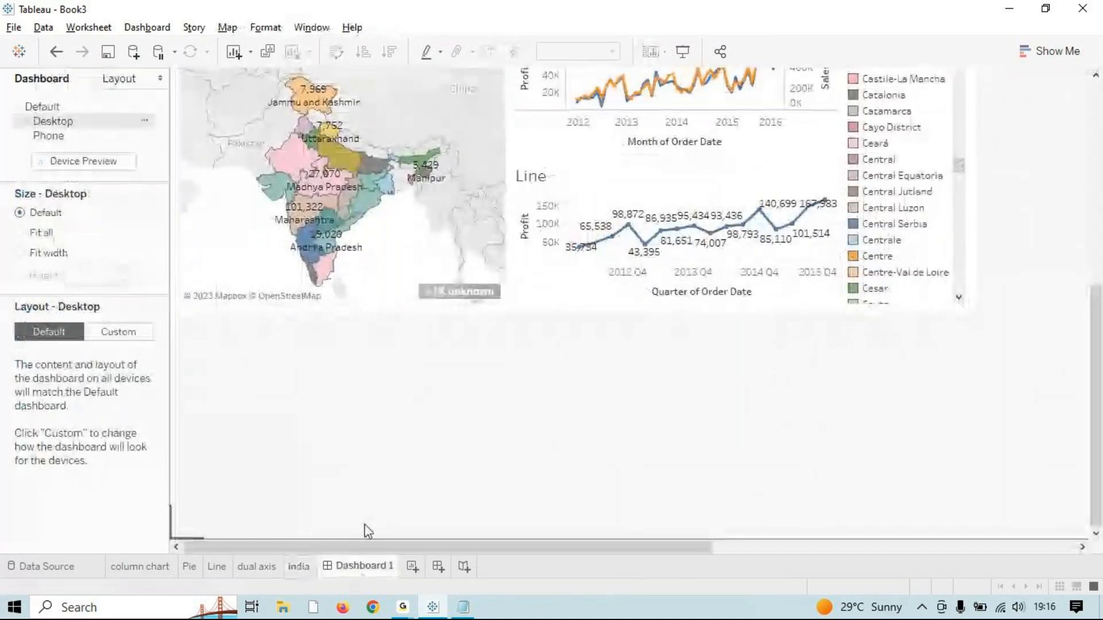
{"action": "left_click", "coordinate": [955, 132]}
{"action": "left_click_drag", "start_coordinate": [1093, 289], "coordinate": [1066, 81]}
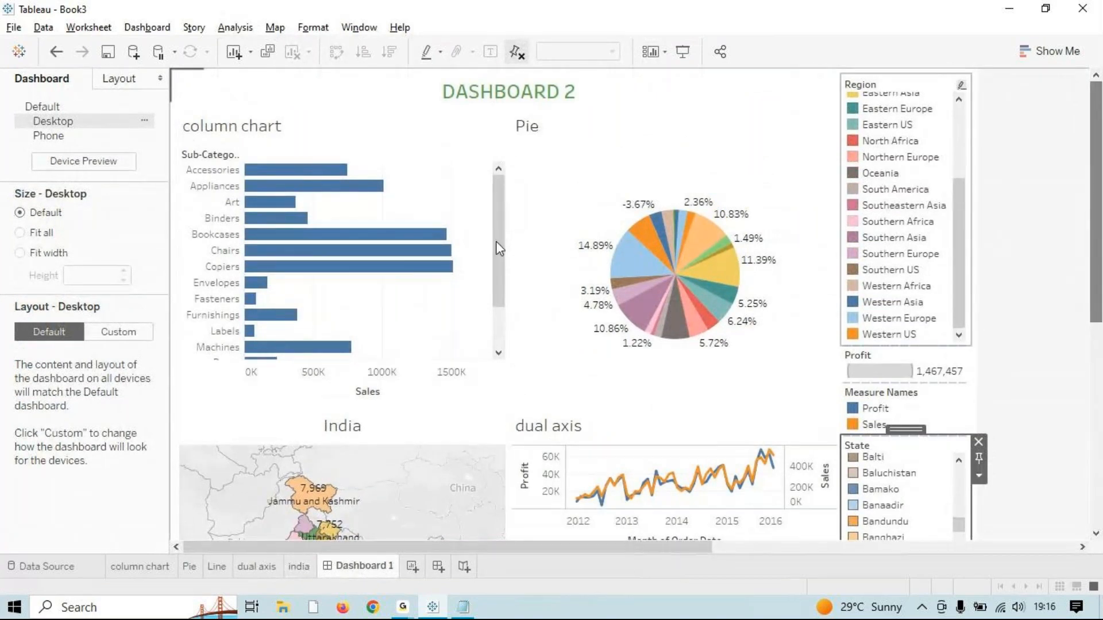
{"action": "left_click", "coordinate": [437, 235]}
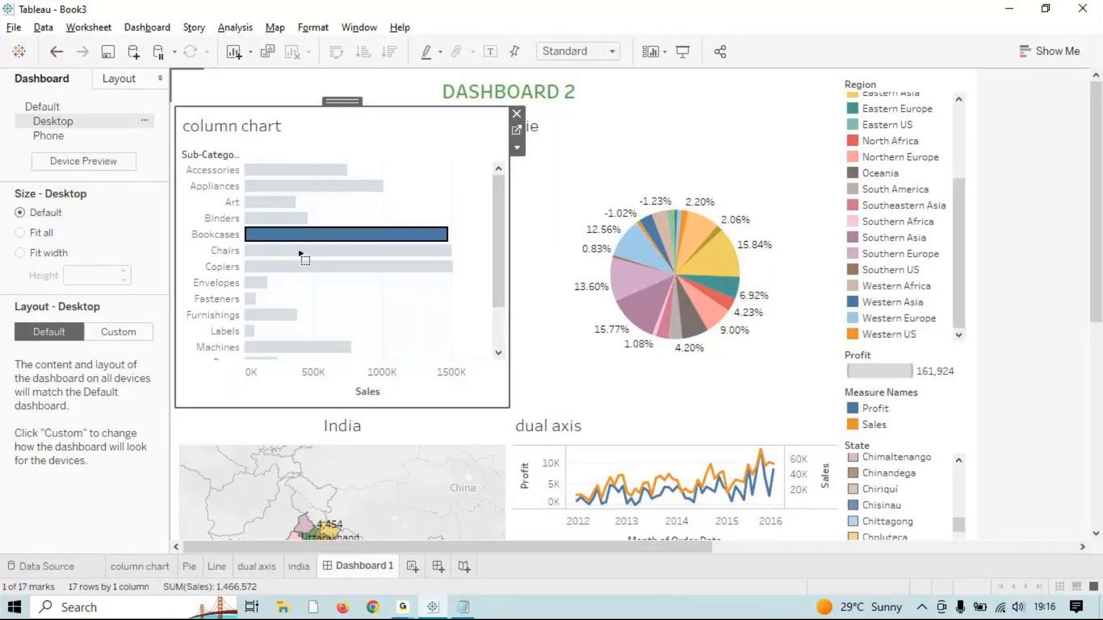
{"action": "left_click", "coordinate": [302, 253]}
{"action": "left_click", "coordinate": [305, 250]}
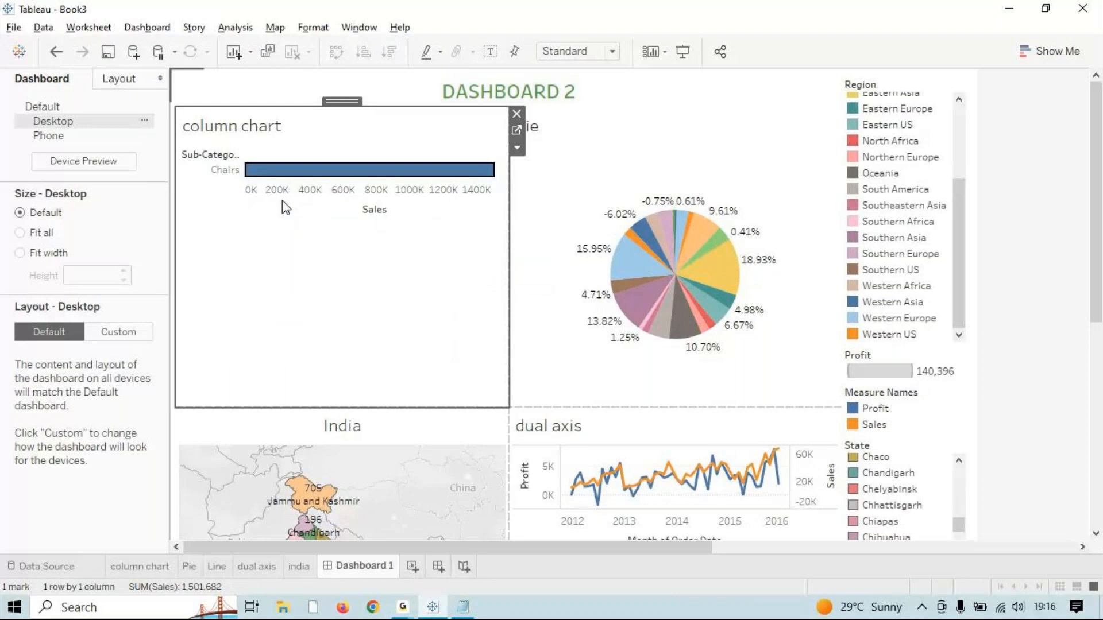
{"action": "left_click", "coordinate": [281, 201]}
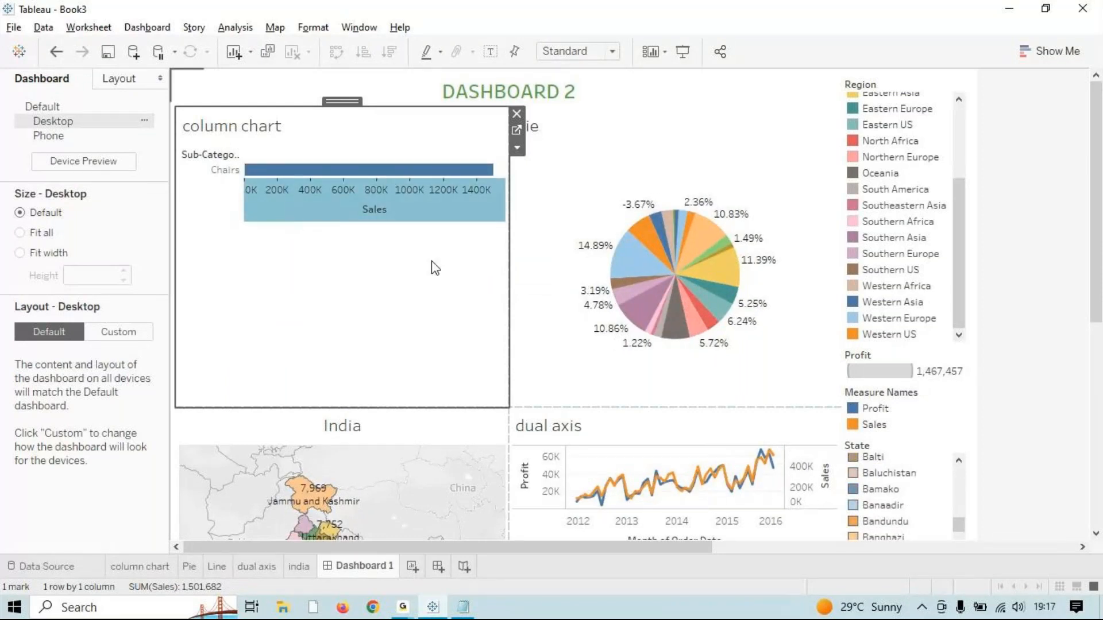
{"action": "left_click", "coordinate": [517, 148]}
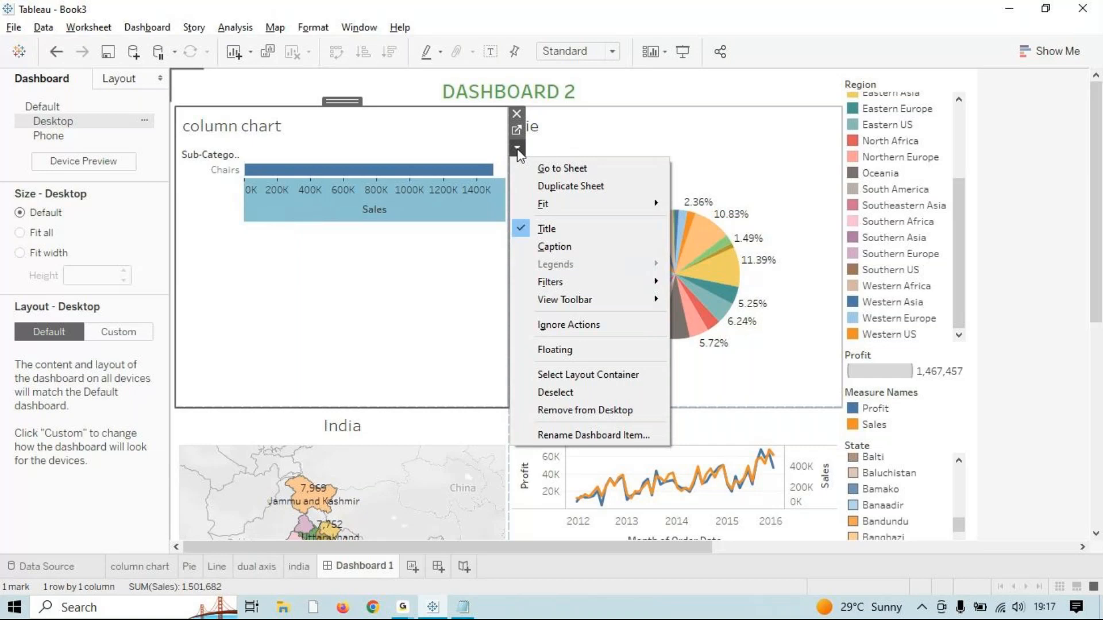
{"action": "mouse_move", "coordinate": [655, 281]}
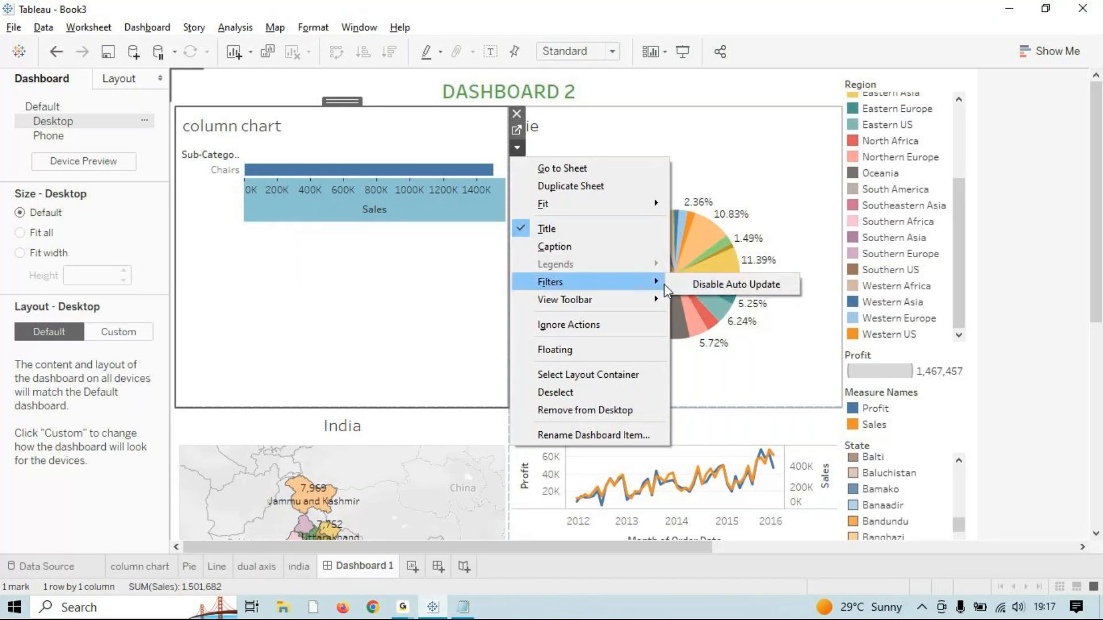
{"action": "left_click", "coordinate": [375, 308]}
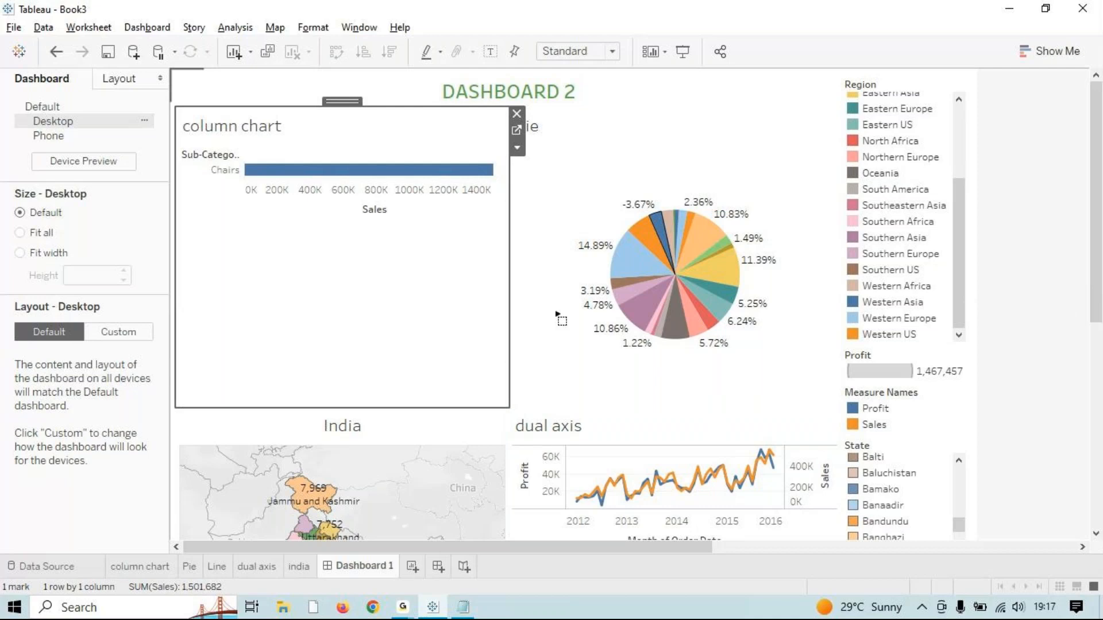
Step: Select and then clear the Chairs bar in the dashboard's column chart
{"action": "scroll", "coordinate": [562, 310], "scroll_direction": "down", "scroll_amount": 3}
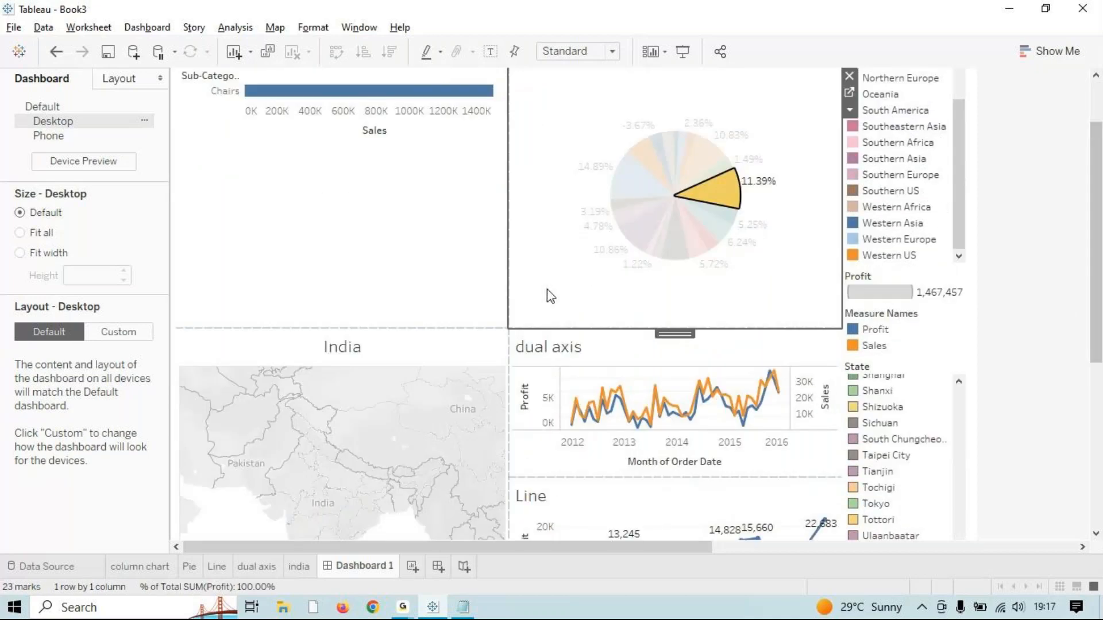
{"action": "scroll", "coordinate": [375, 238], "scroll_direction": "up", "scroll_amount": 1}
{"action": "left_click", "coordinate": [414, 134]}
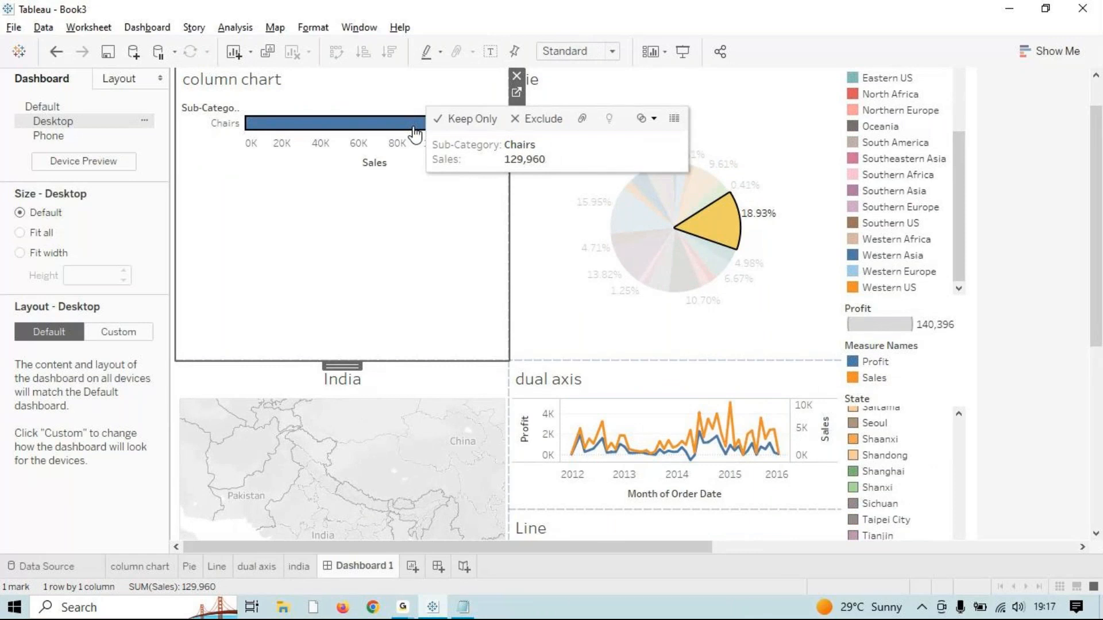
{"action": "left_click", "coordinate": [414, 134]}
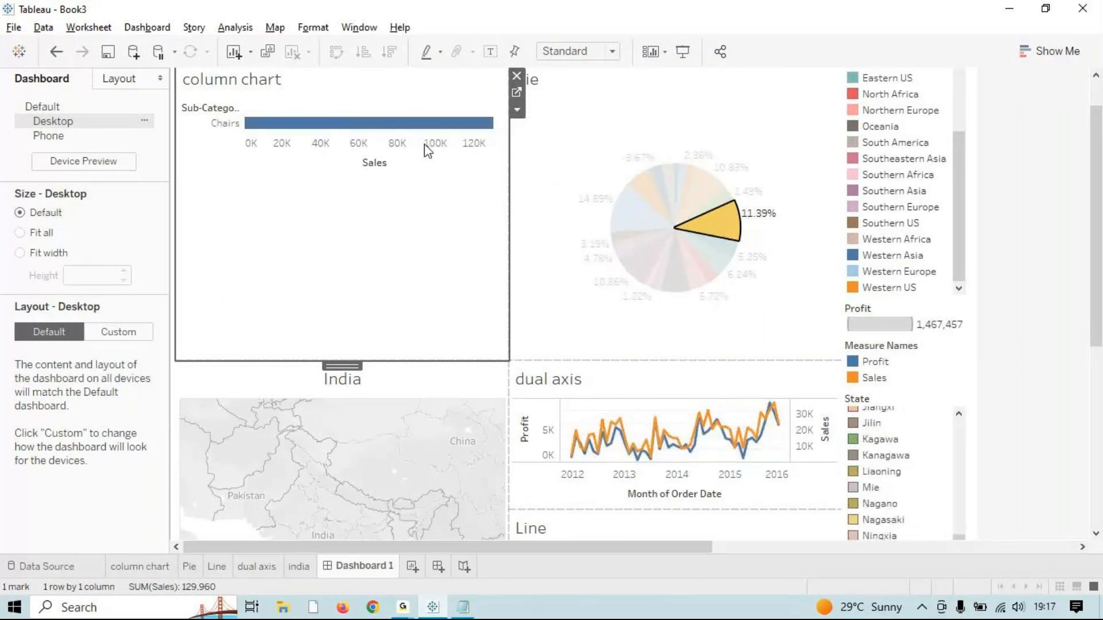
{"action": "scroll", "coordinate": [428, 151], "scroll_direction": "up", "scroll_amount": 2}
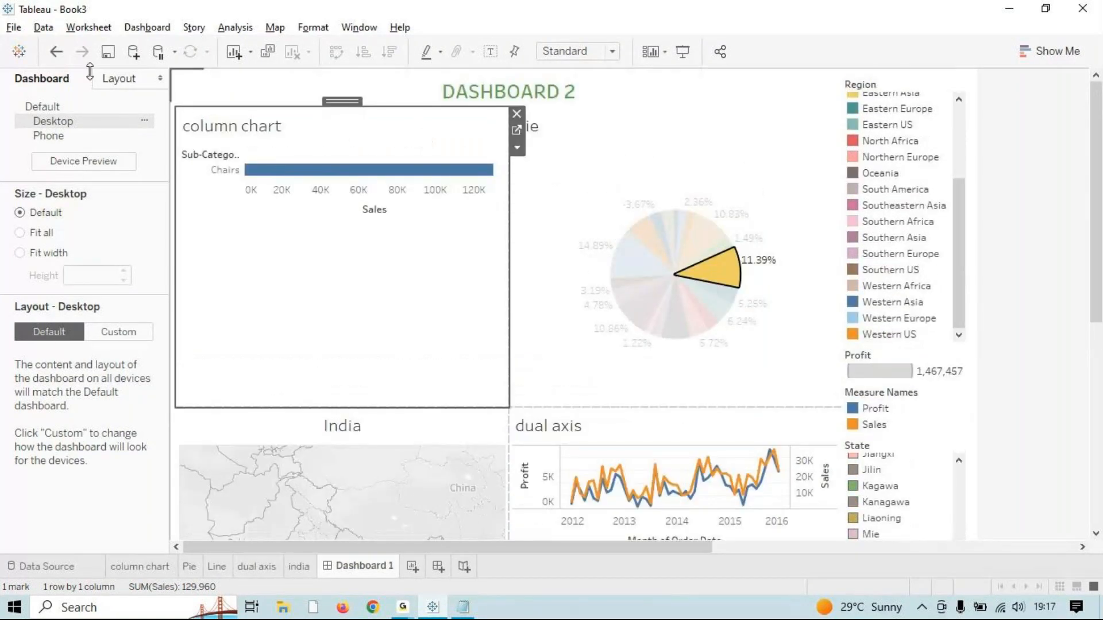
{"action": "left_click", "coordinate": [88, 28]}
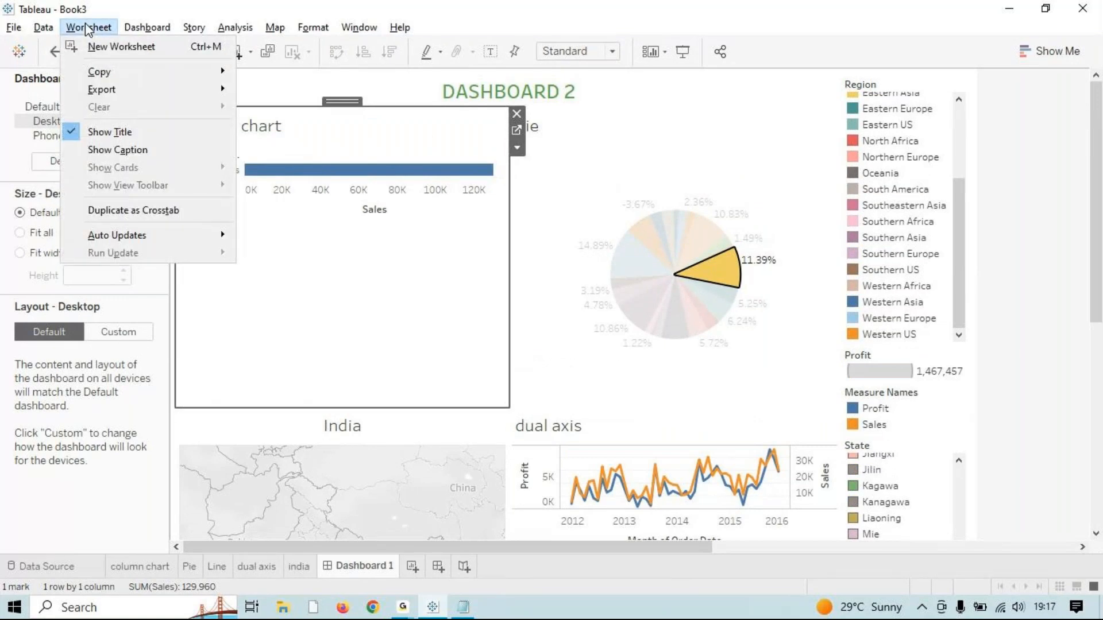
{"action": "left_click", "coordinate": [369, 343]}
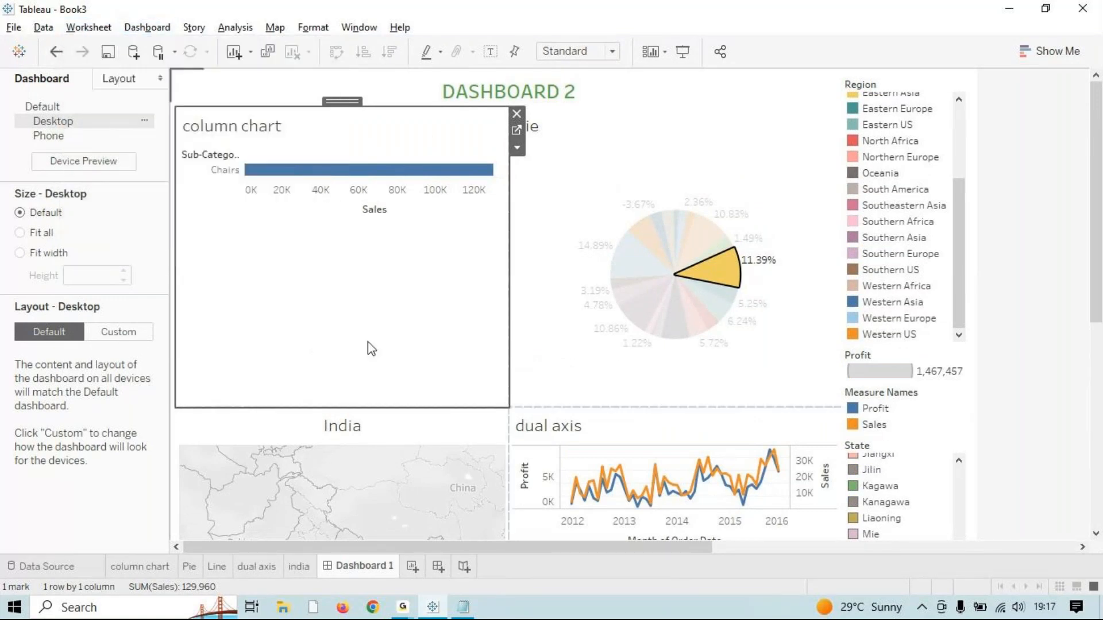
Step: Open the column chart worksheet from its dashboard zone with Go to Sheet
{"action": "right_click", "coordinate": [353, 286]}
{"action": "mouse_move", "coordinate": [471, 411]}
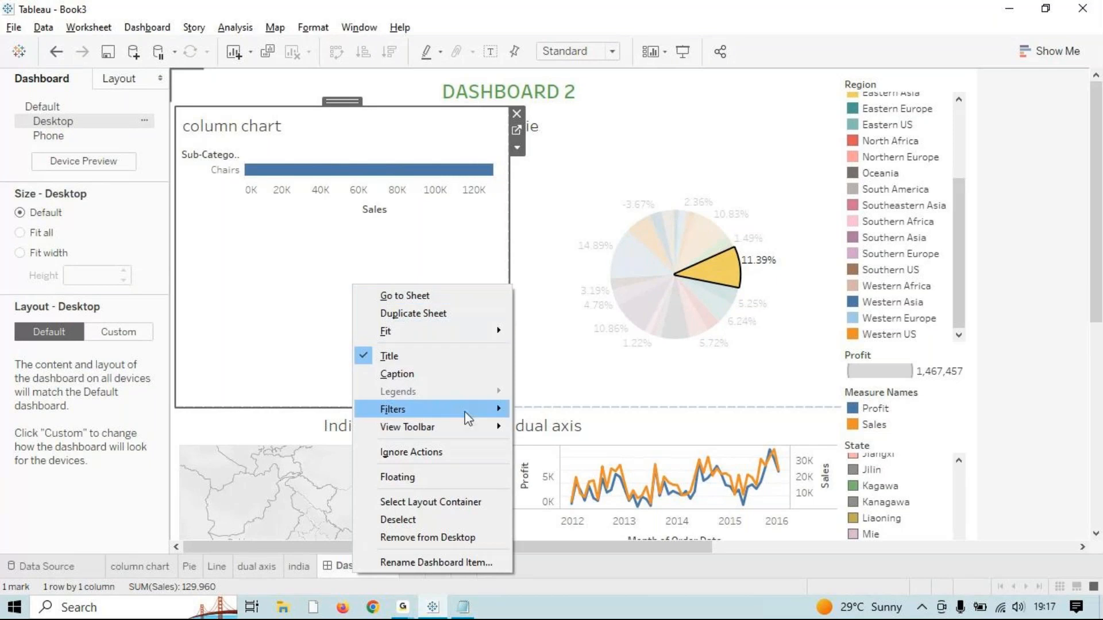
{"action": "left_click", "coordinate": [430, 520]}
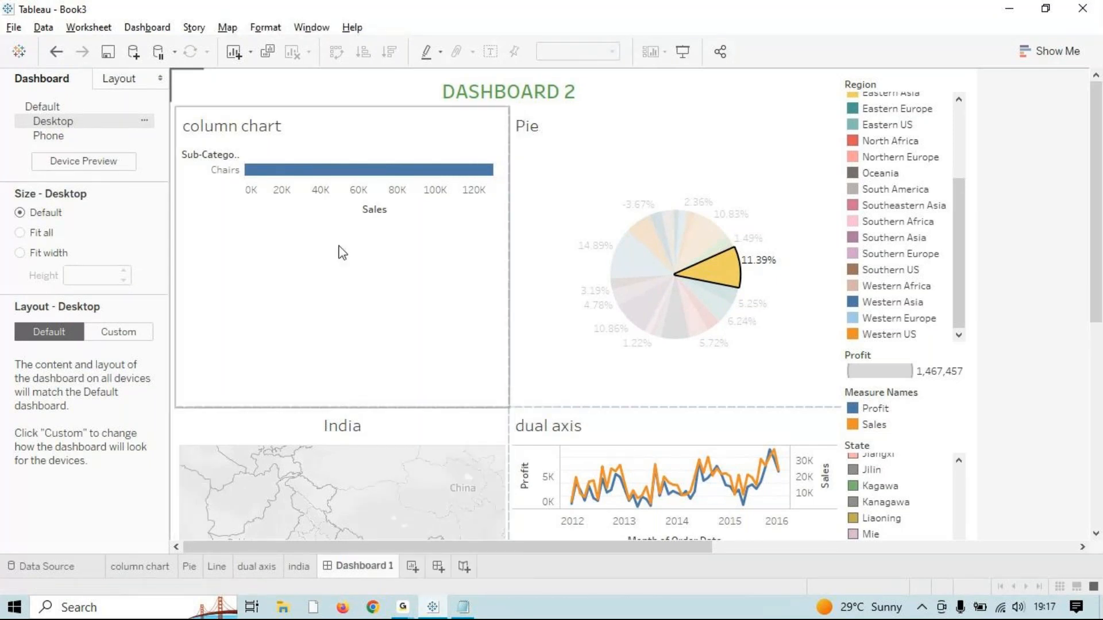
{"action": "left_click", "coordinate": [338, 172]}
{"action": "right_click", "coordinate": [339, 172]}
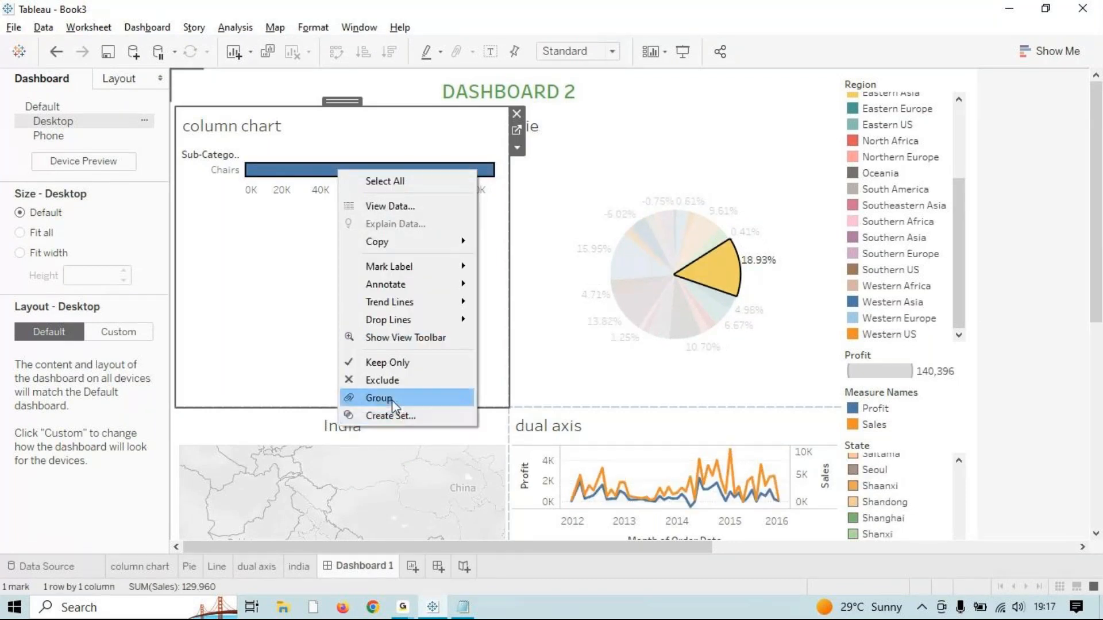
{"action": "left_click", "coordinate": [403, 183]}
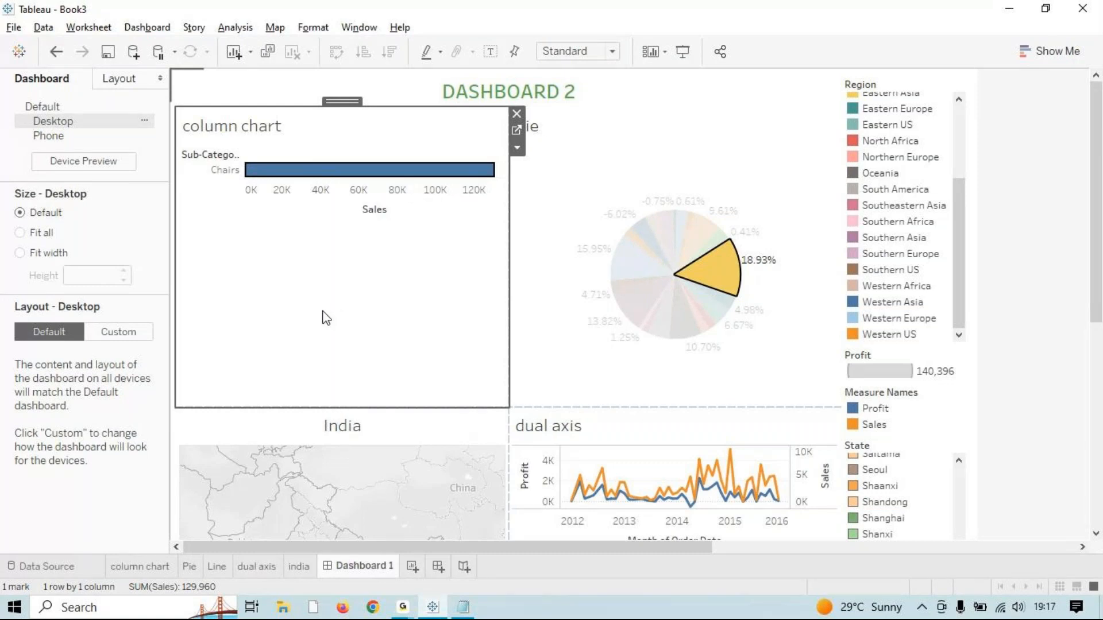
{"action": "left_click", "coordinate": [305, 266]}
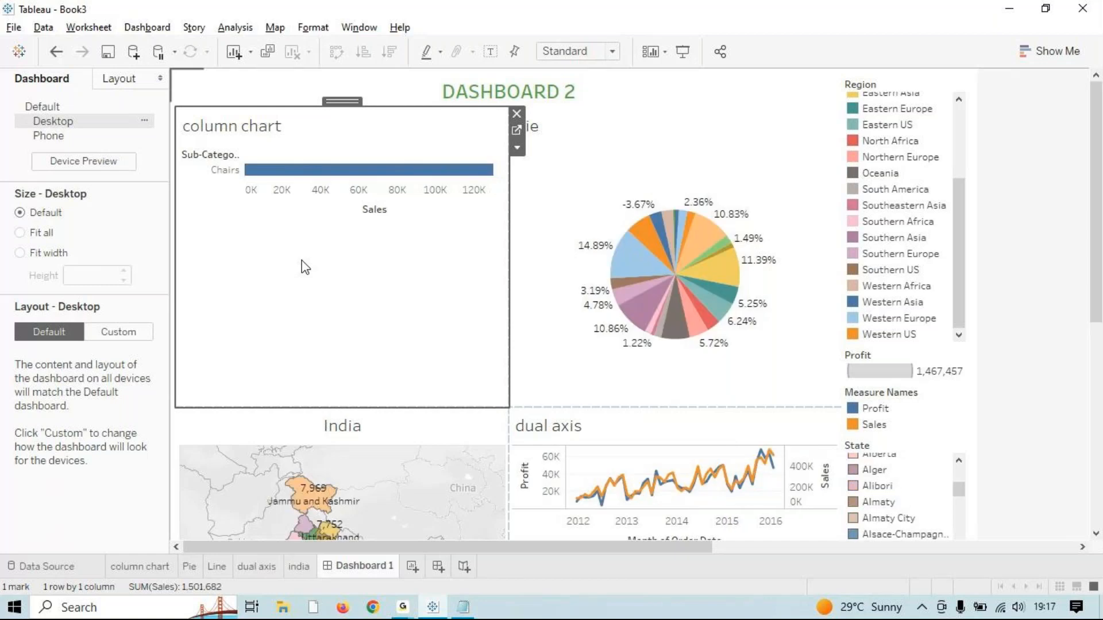
{"action": "left_click", "coordinate": [515, 130]}
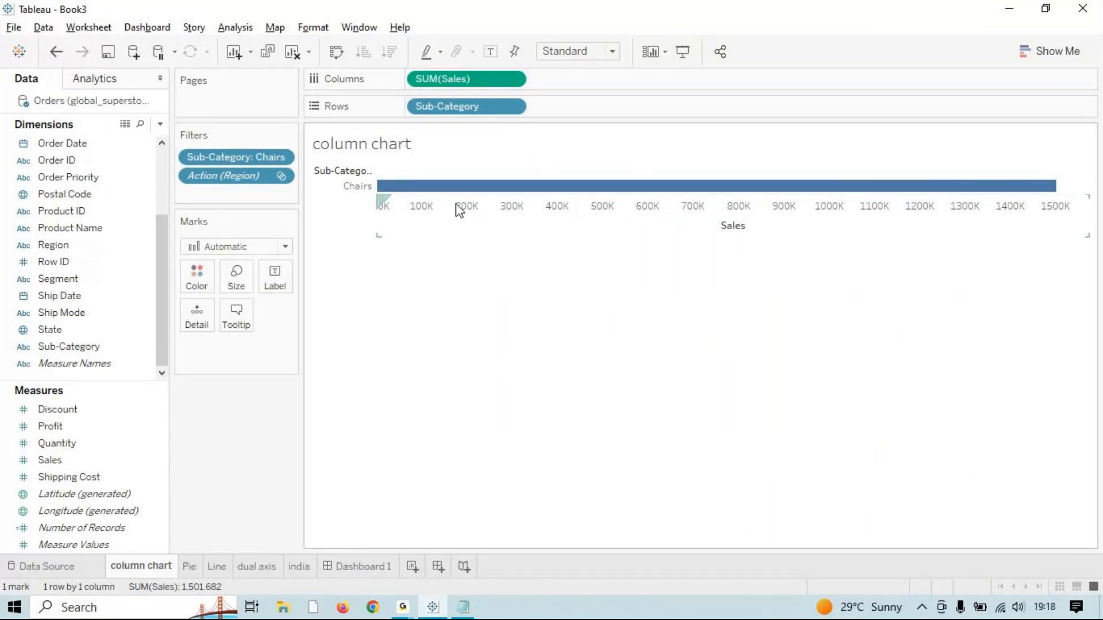
Step: Remove the Action (Region) filter, return to Dashboard 1, and check the Region legend and Pie menus
{"action": "left_click_drag", "start_coordinate": [234, 177], "coordinate": [375, 569]}
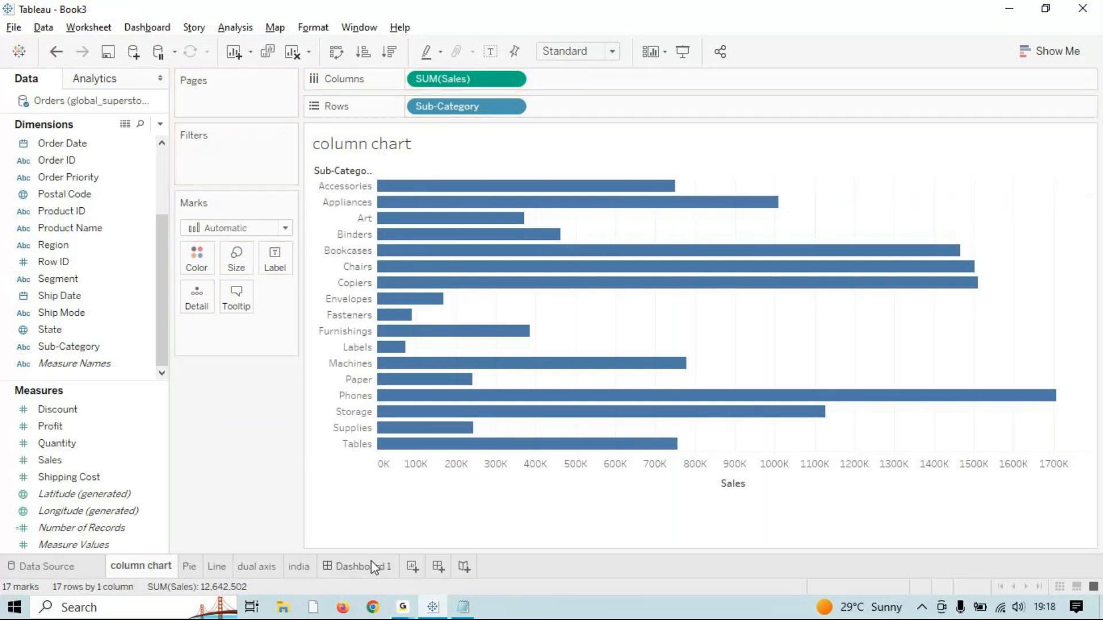
{"action": "left_click", "coordinate": [375, 569]}
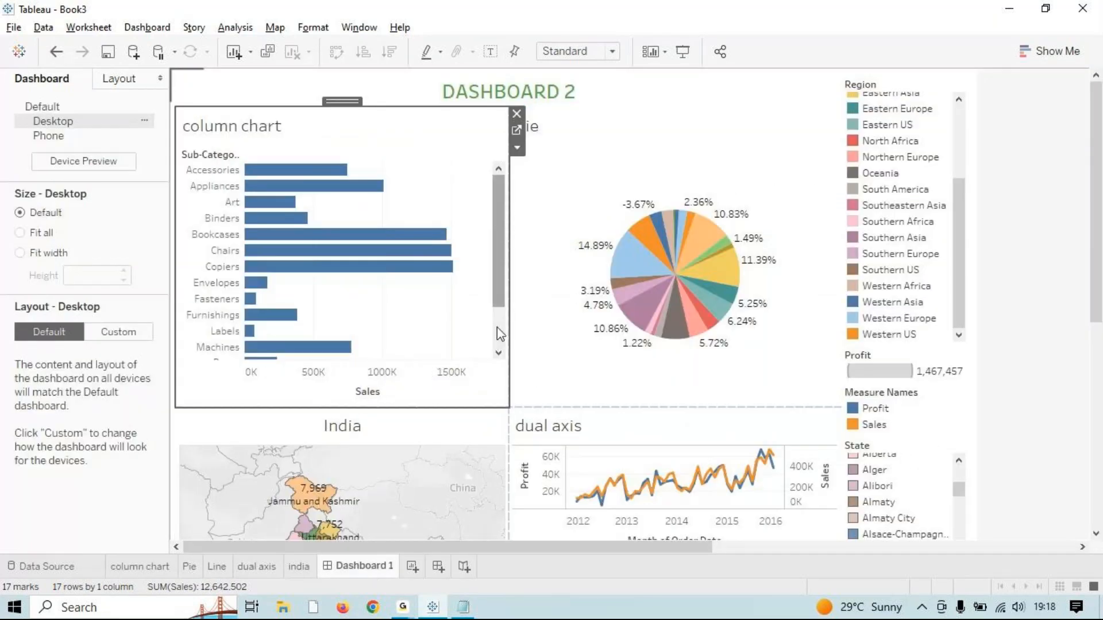
{"action": "scroll", "coordinate": [497, 328], "scroll_direction": "down", "scroll_amount": 2}
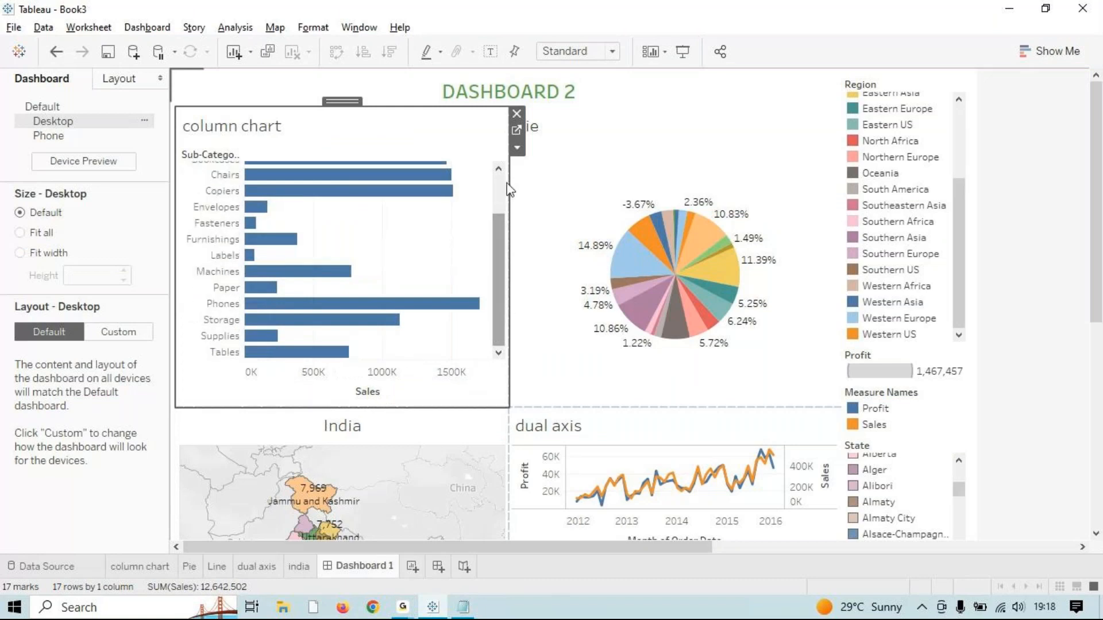
{"action": "left_click_drag", "start_coordinate": [959, 202], "coordinate": [945, 92]}
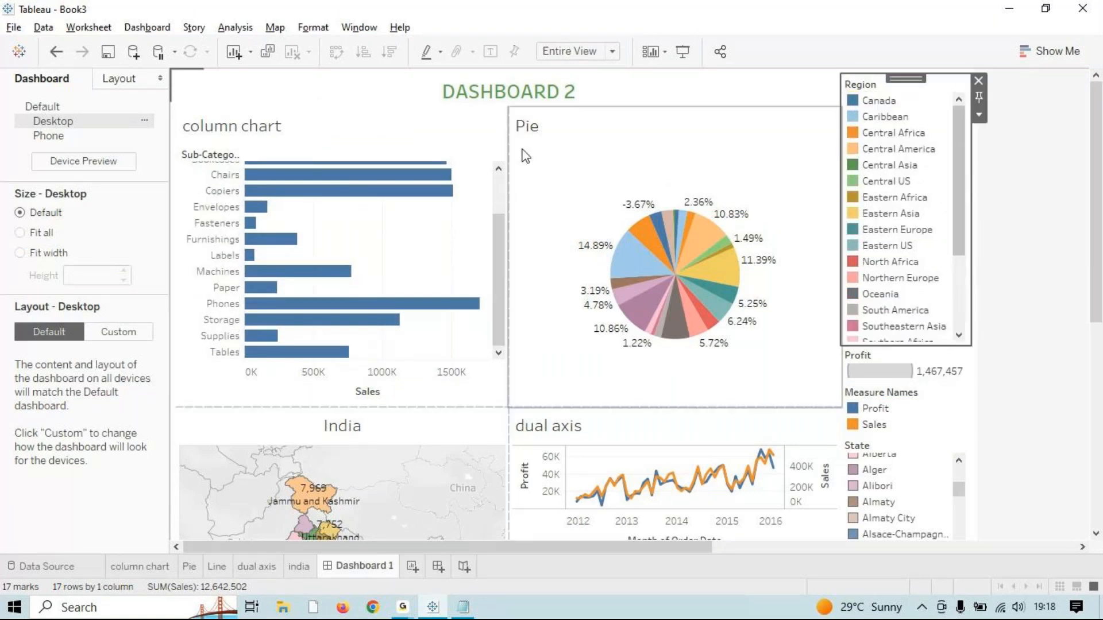
{"action": "left_click", "coordinate": [978, 114]}
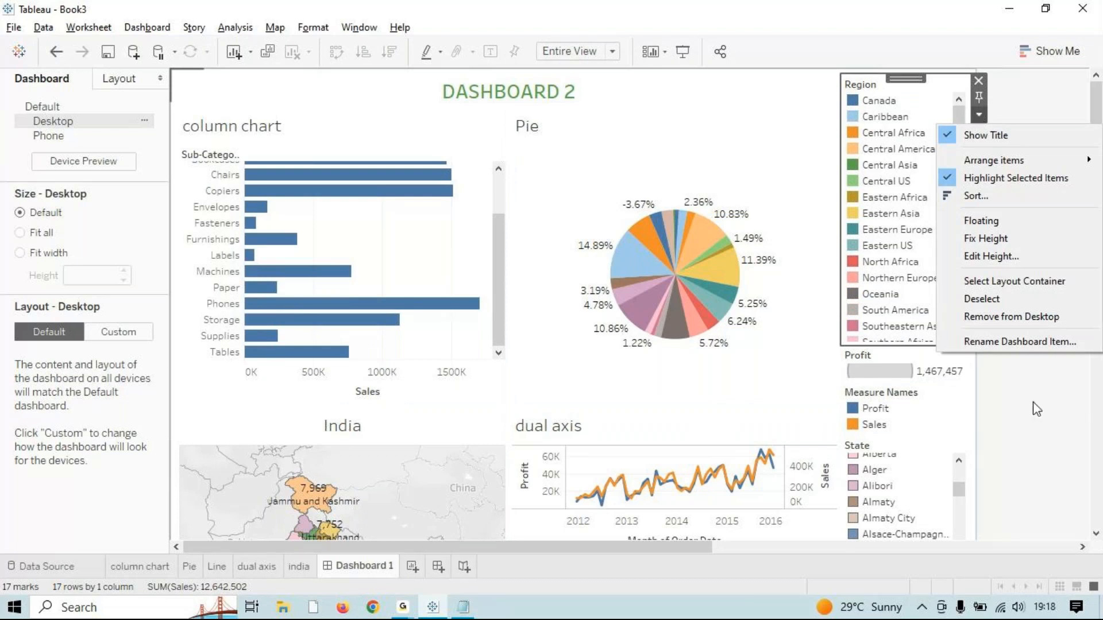
{"action": "left_click", "coordinate": [766, 144]}
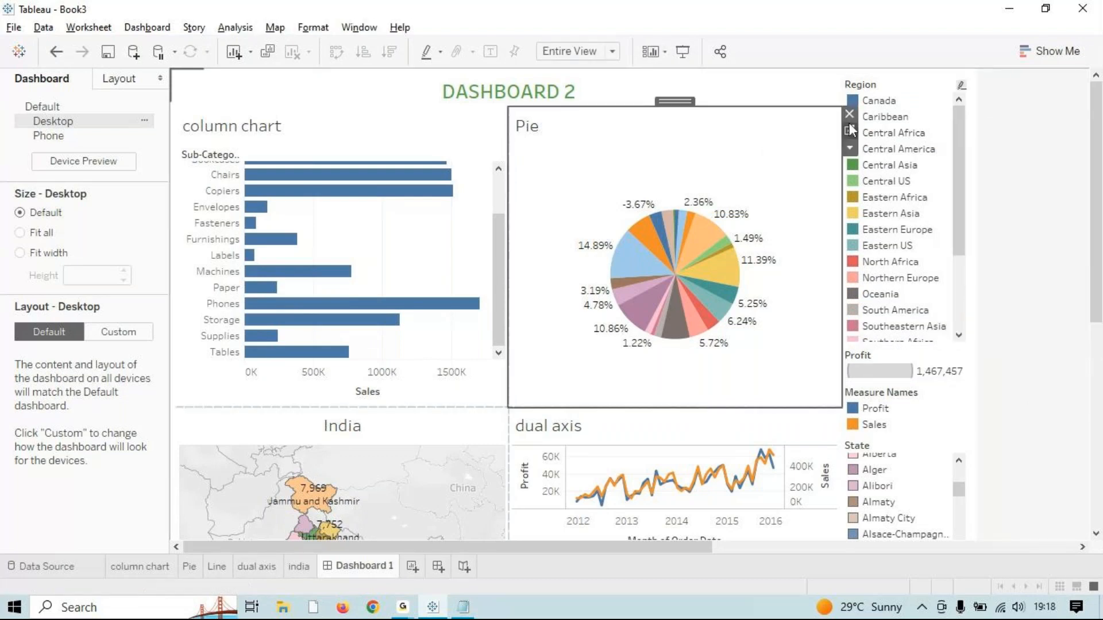
{"action": "left_click", "coordinate": [849, 148]}
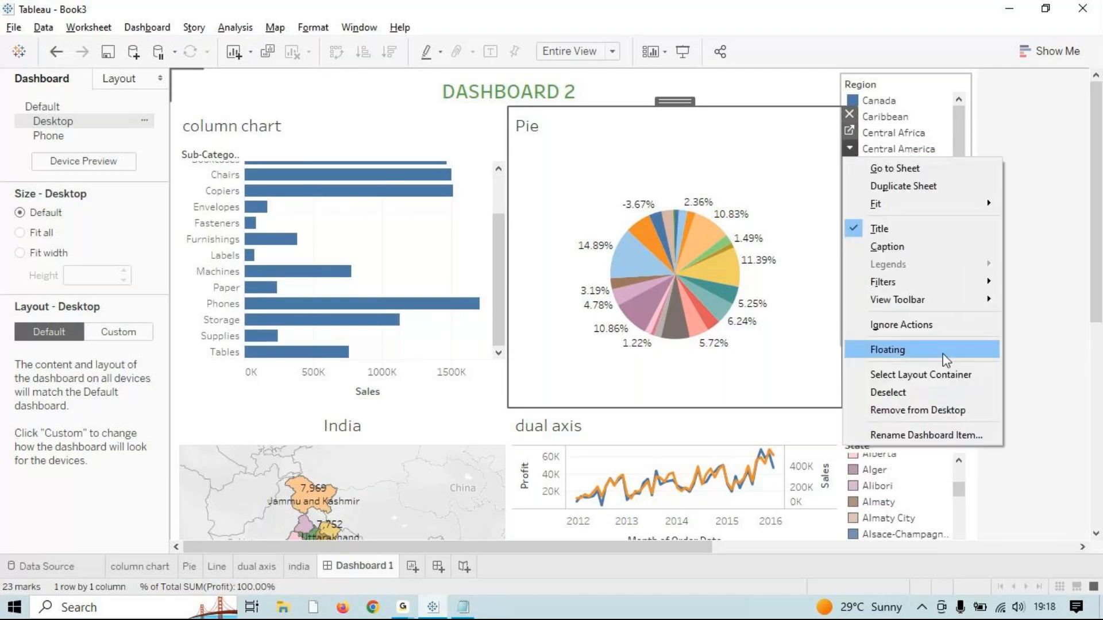
{"action": "mouse_move", "coordinate": [980, 281]}
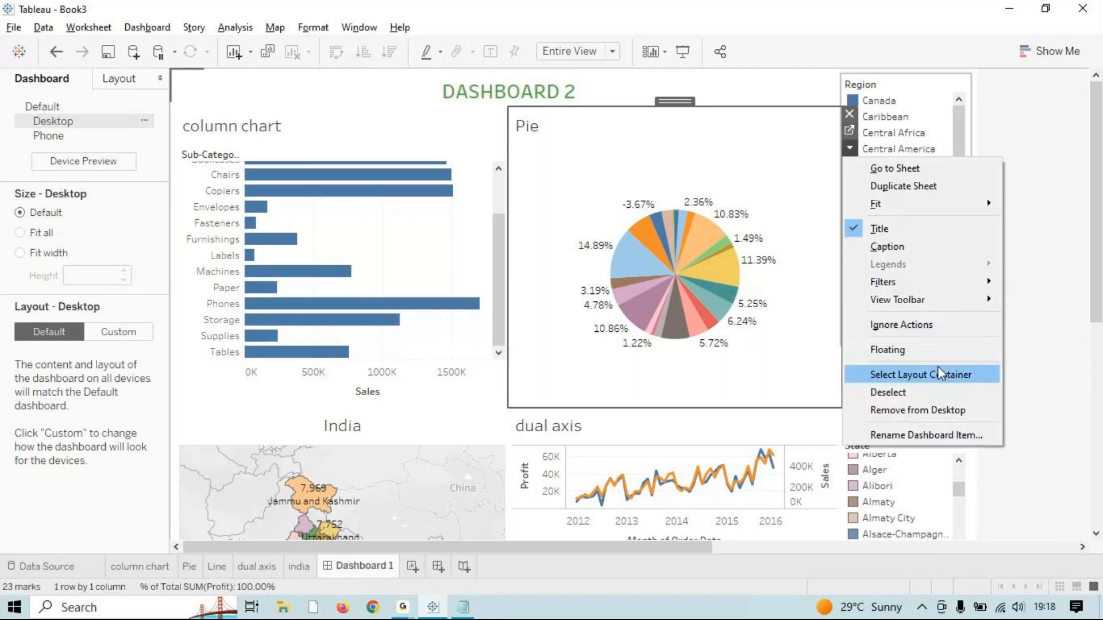
{"action": "left_click", "coordinate": [1036, 439]}
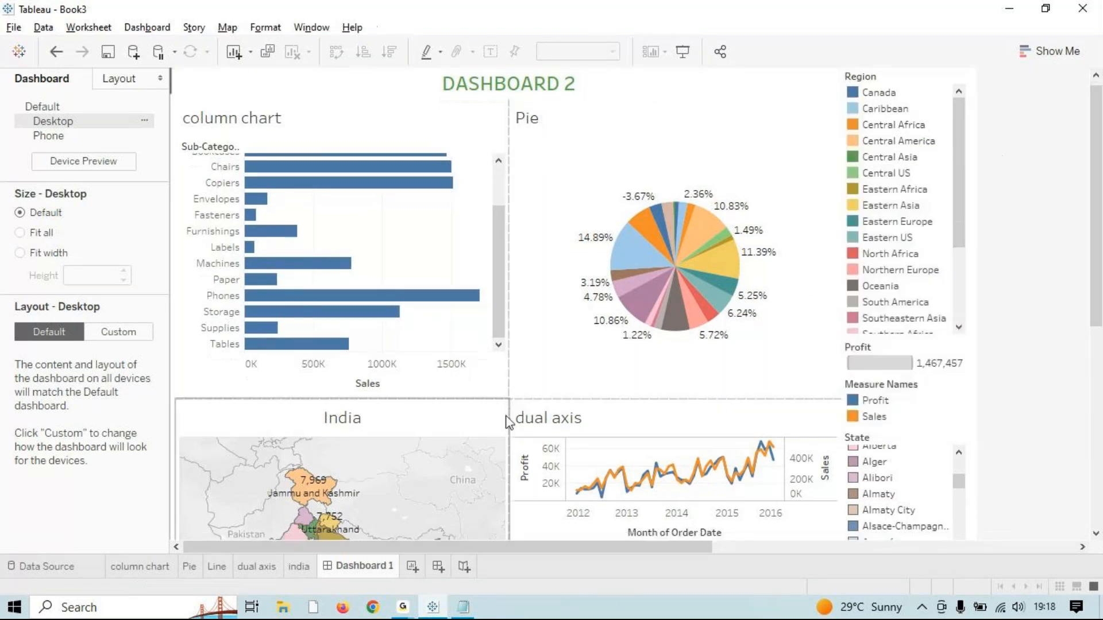
{"action": "scroll", "coordinate": [505, 424], "scroll_direction": "down", "scroll_amount": 3}
{"action": "scroll", "coordinate": [396, 535], "scroll_direction": "down", "scroll_amount": 2}
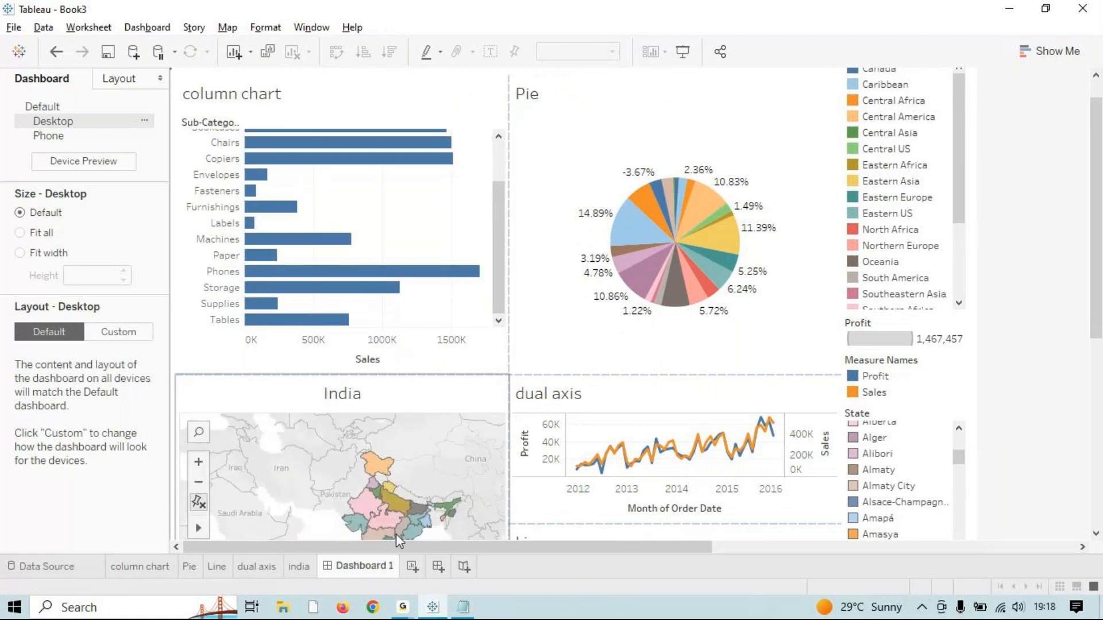
{"action": "left_click_drag", "start_coordinate": [373, 547], "coordinate": [428, 547]}
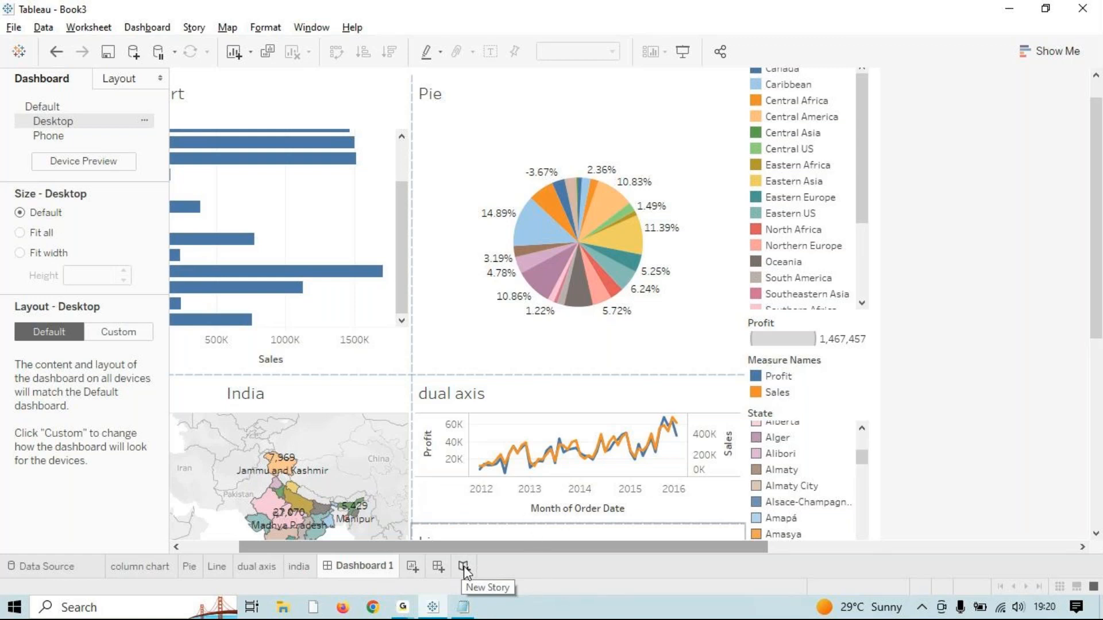
Step: Create a new story and add the column chart, Pie and Line sheets as story points
{"action": "left_click", "coordinate": [464, 570]}
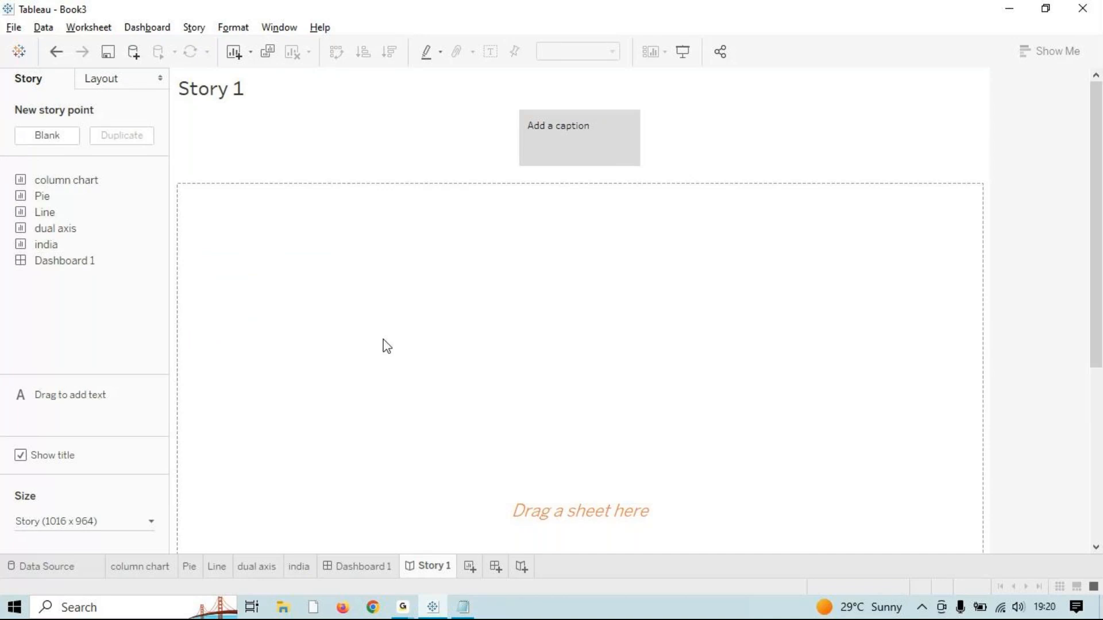
{"action": "mouse_move", "coordinate": [67, 179]}
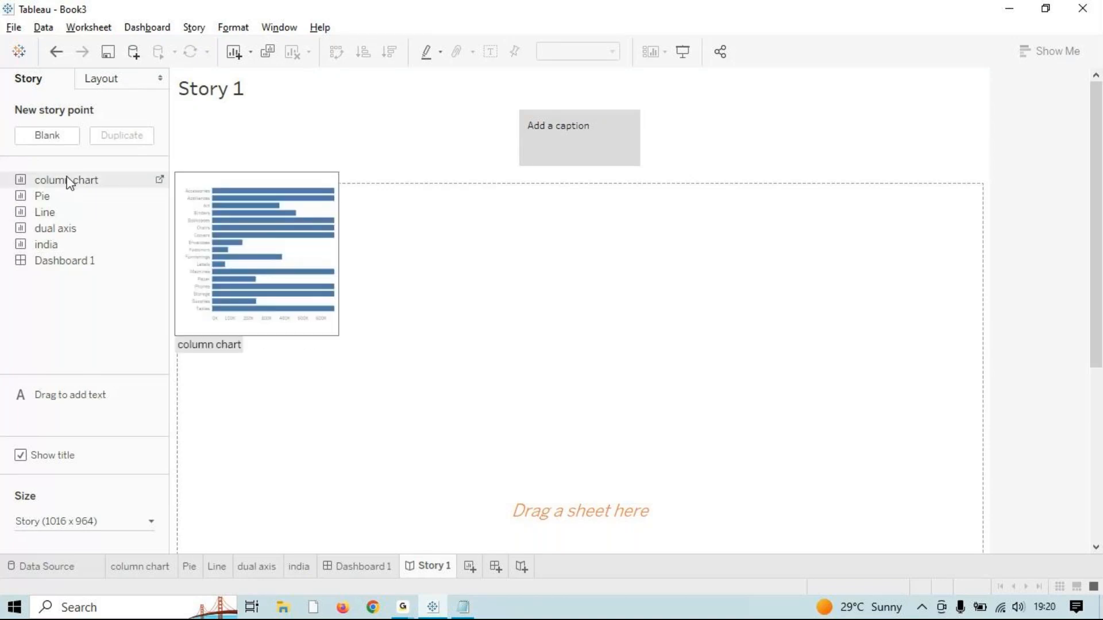
{"action": "double_click", "coordinate": [68, 181]}
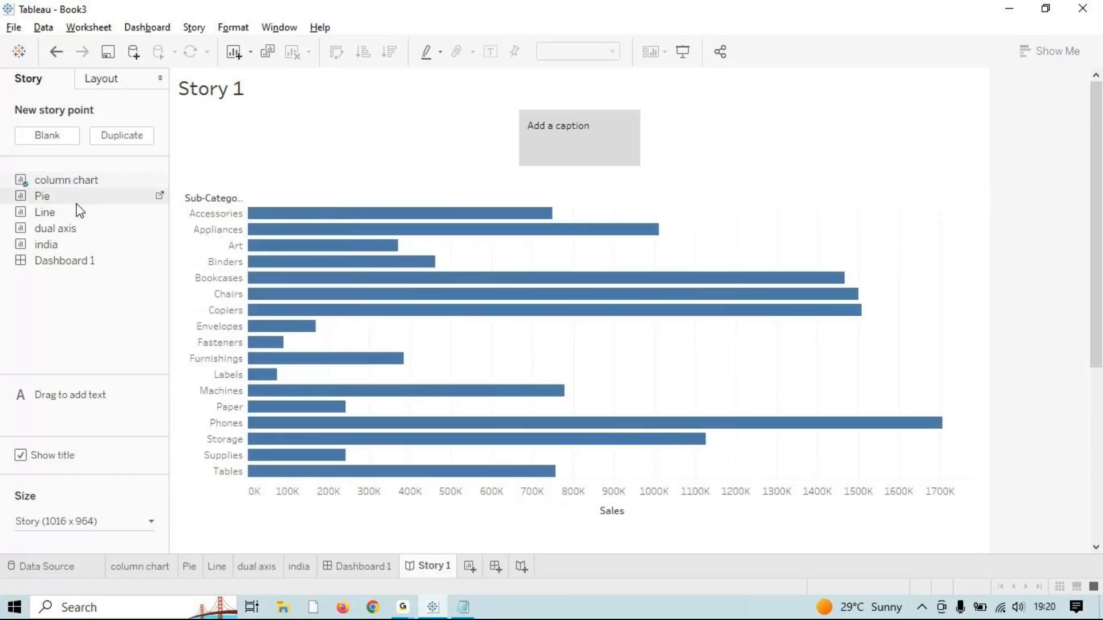
{"action": "double_click", "coordinate": [77, 202]}
{"action": "double_click", "coordinate": [81, 226]}
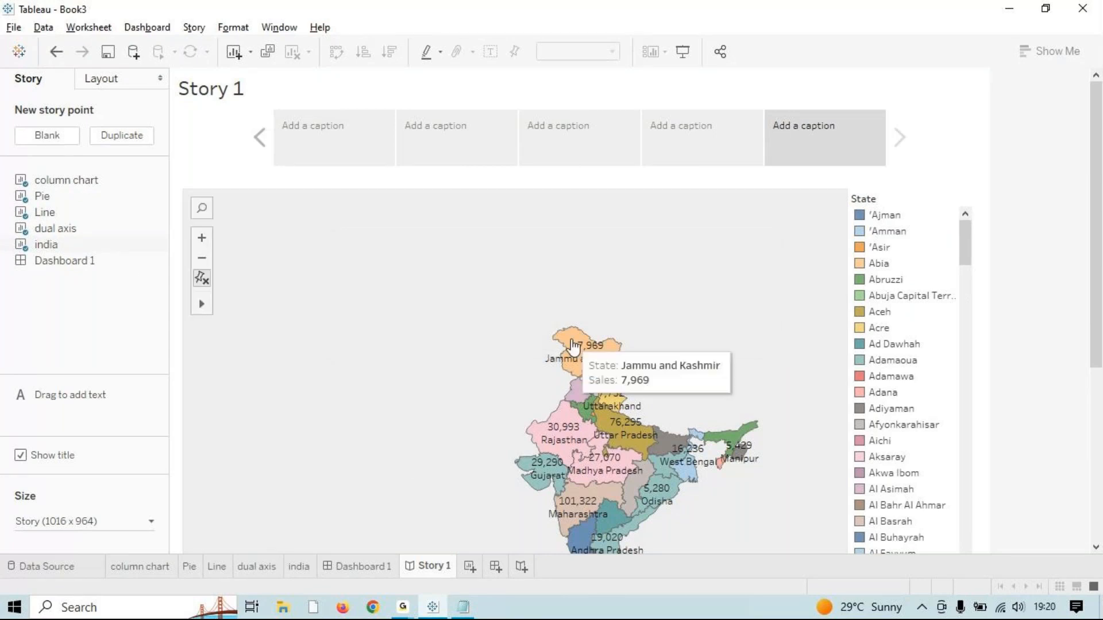
{"action": "left_click", "coordinate": [964, 246]}
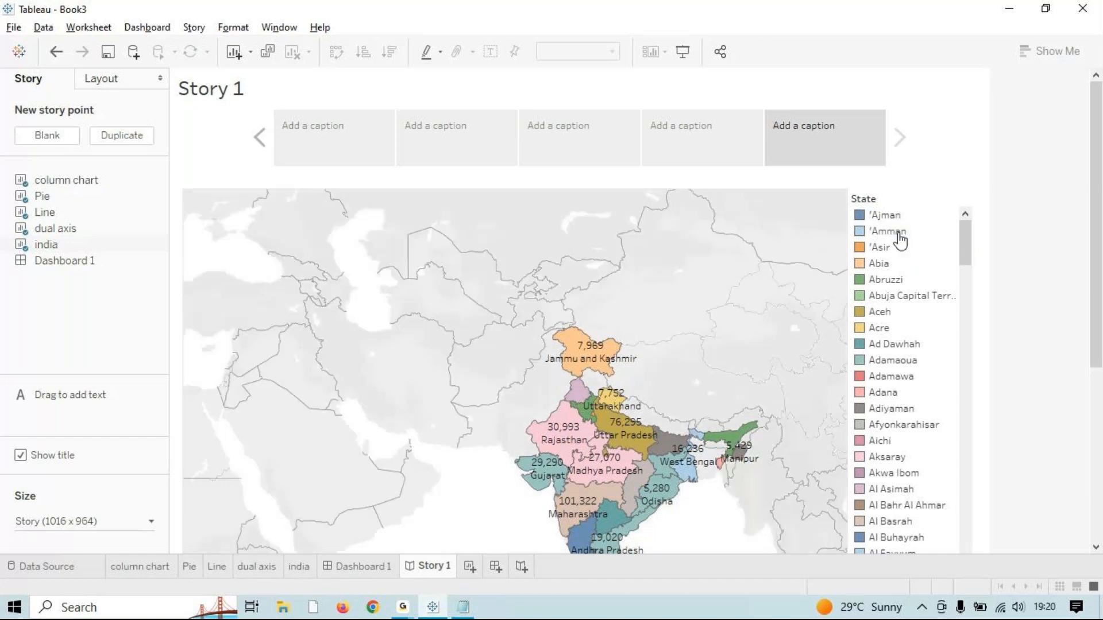
{"action": "left_click_drag", "start_coordinate": [965, 259], "coordinate": [969, 328]}
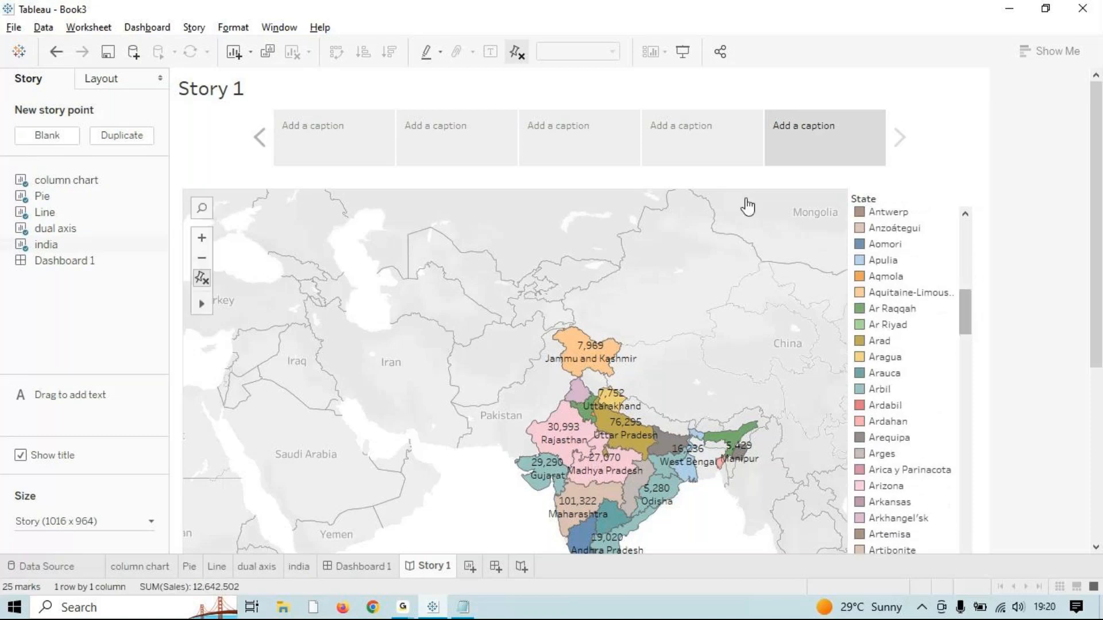
{"action": "left_click", "coordinate": [684, 52]}
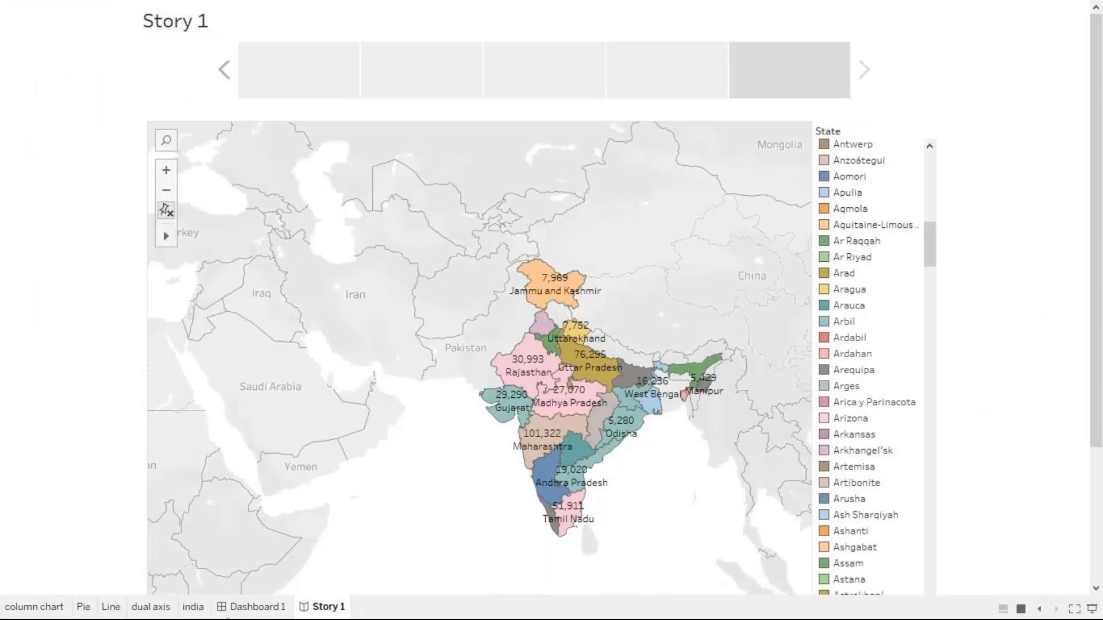
{"action": "left_click", "coordinate": [224, 70]}
{"action": "left_click", "coordinate": [224, 69]}
{"action": "left_click", "coordinate": [224, 69]}
{"action": "left_click", "coordinate": [225, 70]}
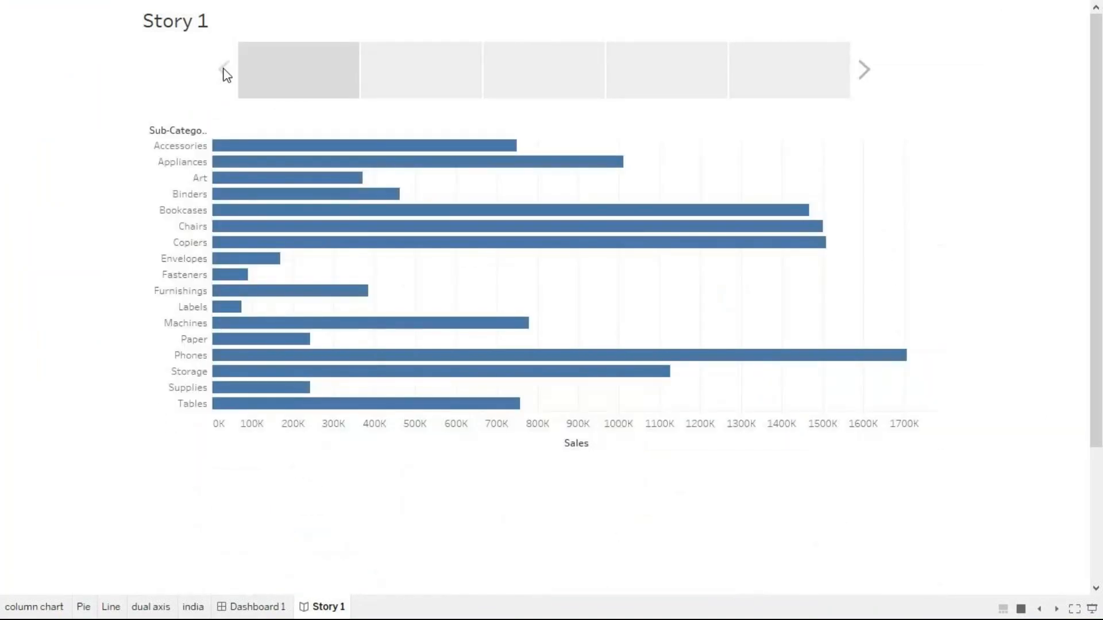
{"action": "left_click", "coordinate": [426, 81]}
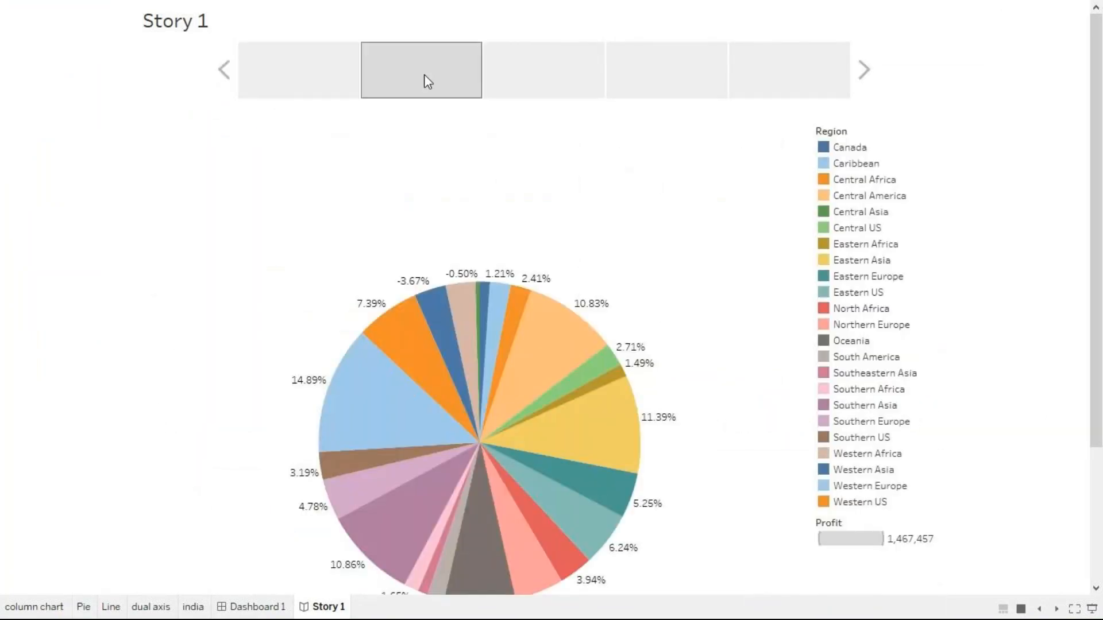
{"action": "left_click", "coordinate": [864, 70]}
{"action": "left_click", "coordinate": [865, 70]}
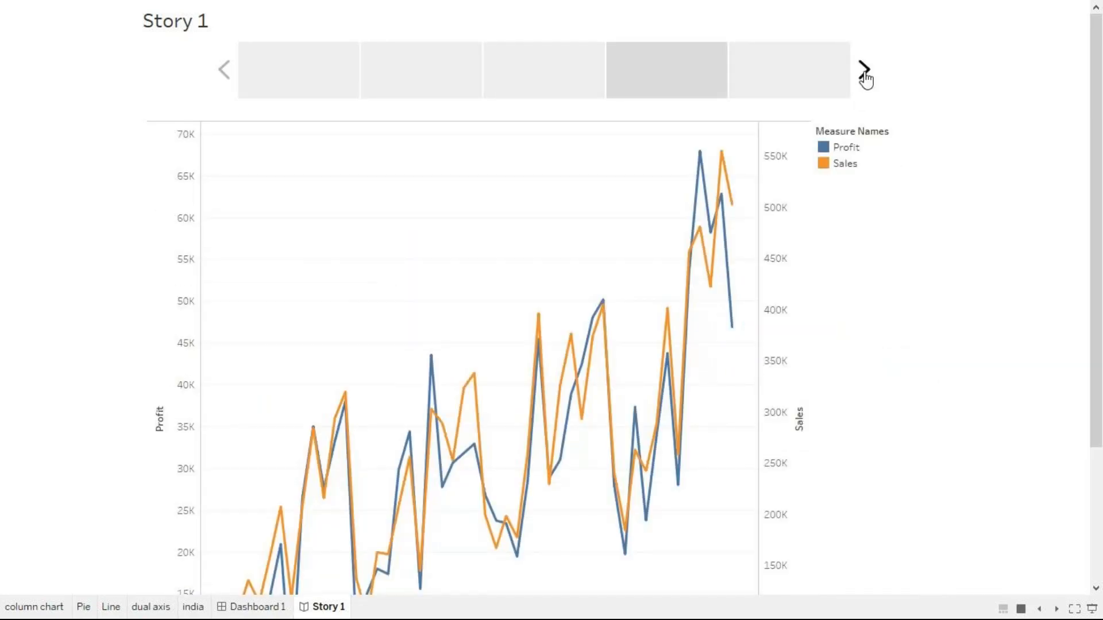
{"action": "left_click", "coordinate": [865, 72]}
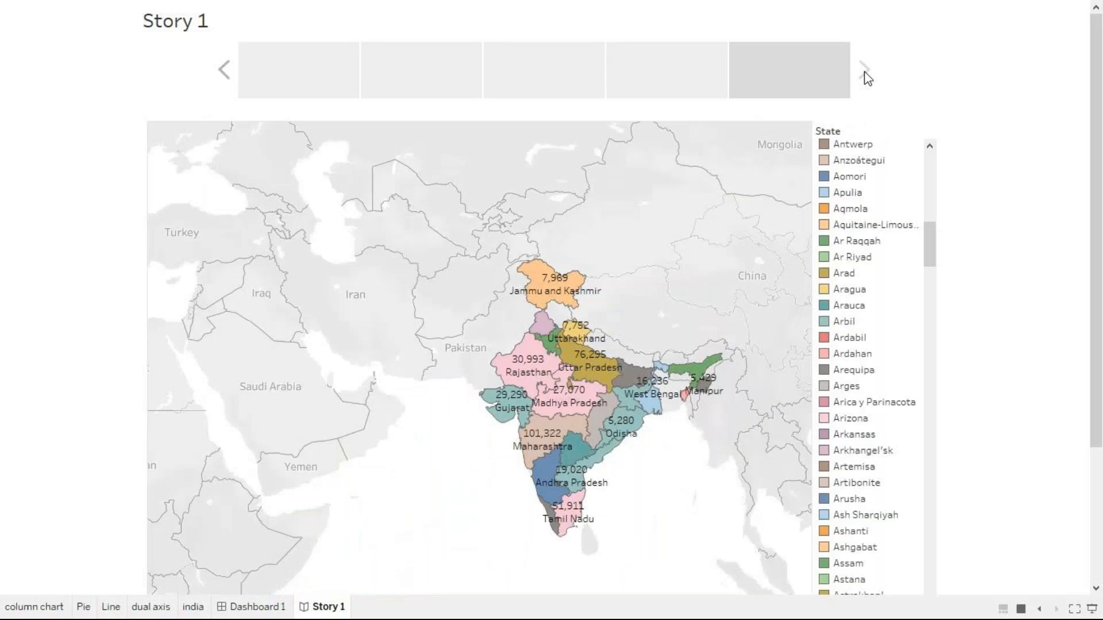
{"action": "key", "text": "Escape"}
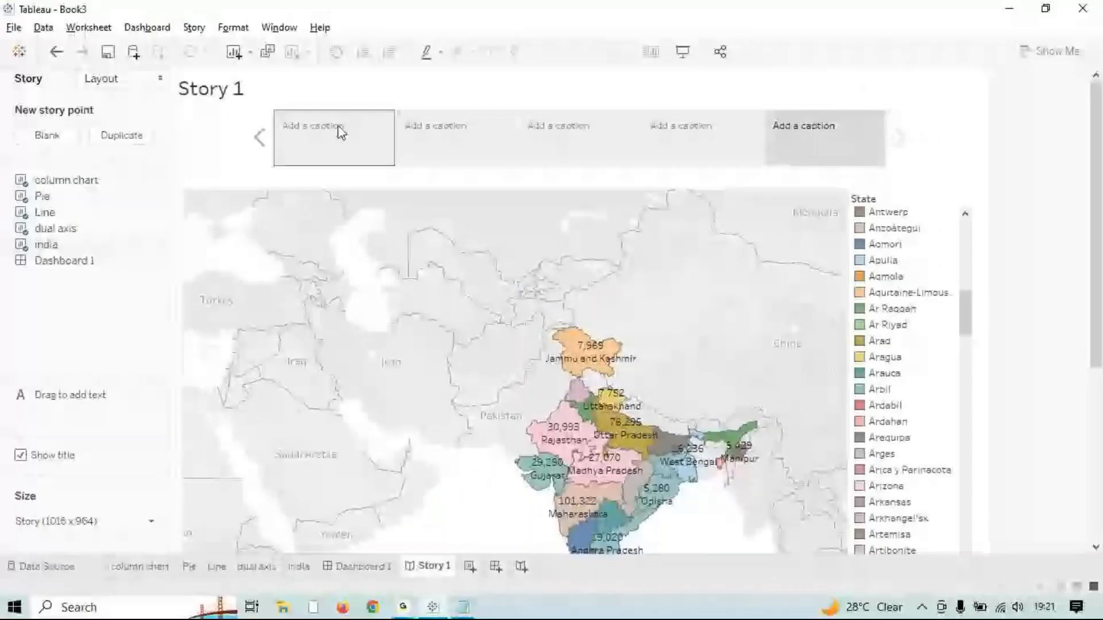
Step: Caption the first two story points 'Column Chart' and 'Pie Chart'
{"action": "left_click", "coordinate": [340, 132]}
{"action": "left_click", "coordinate": [339, 128]}
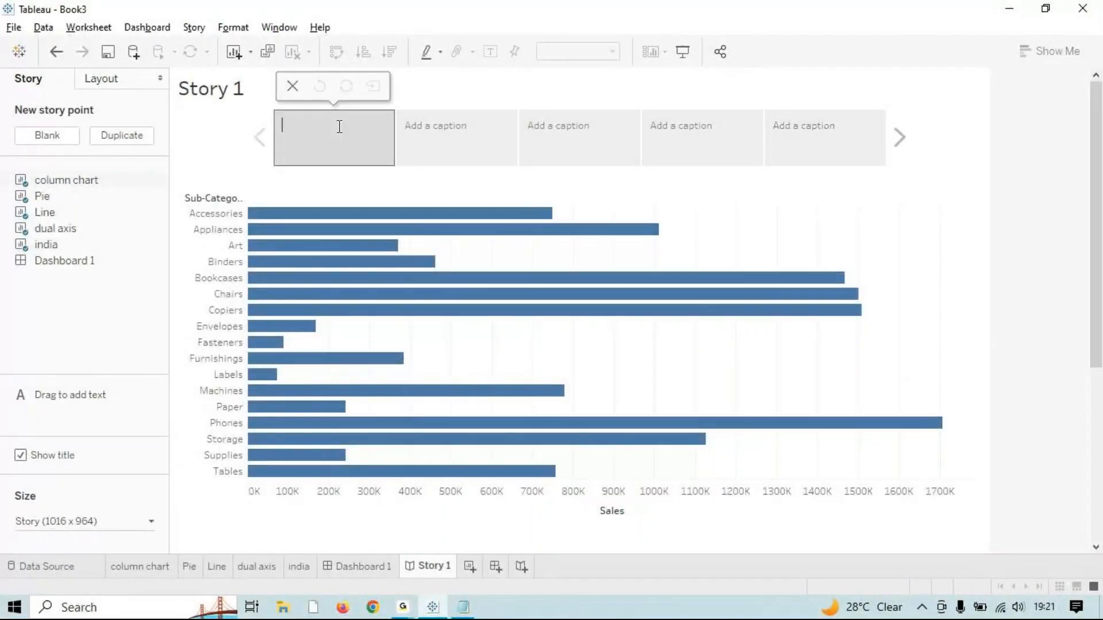
{"action": "type", "text": "Column Chart"}
{"action": "left_click", "coordinate": [447, 175]}
{"action": "left_click", "coordinate": [465, 143]}
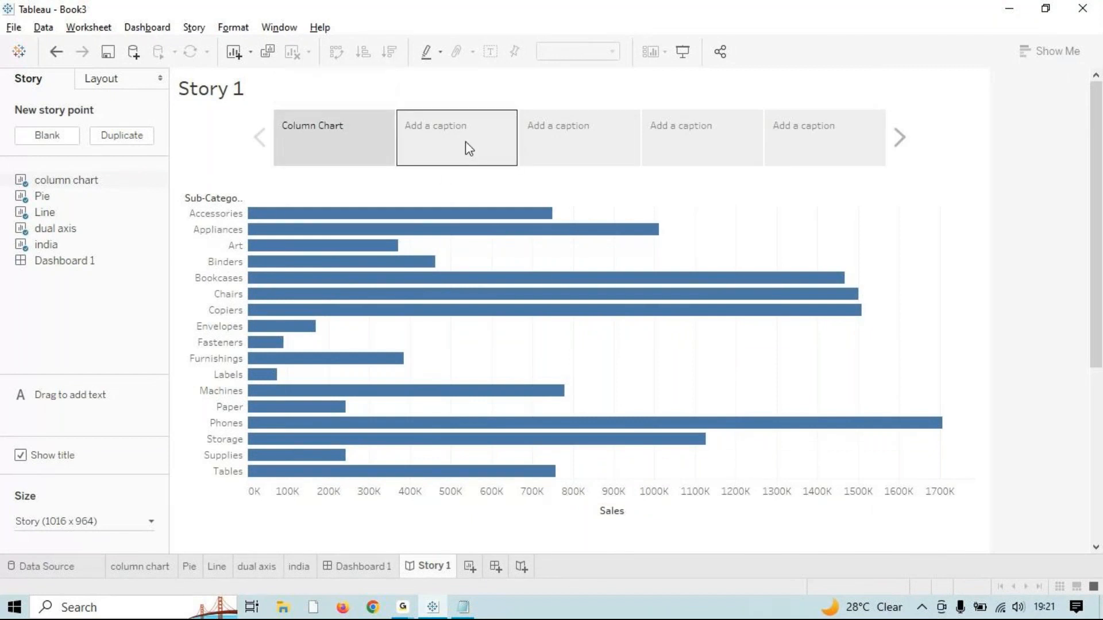
{"action": "type", "text": "Pie Chart"}
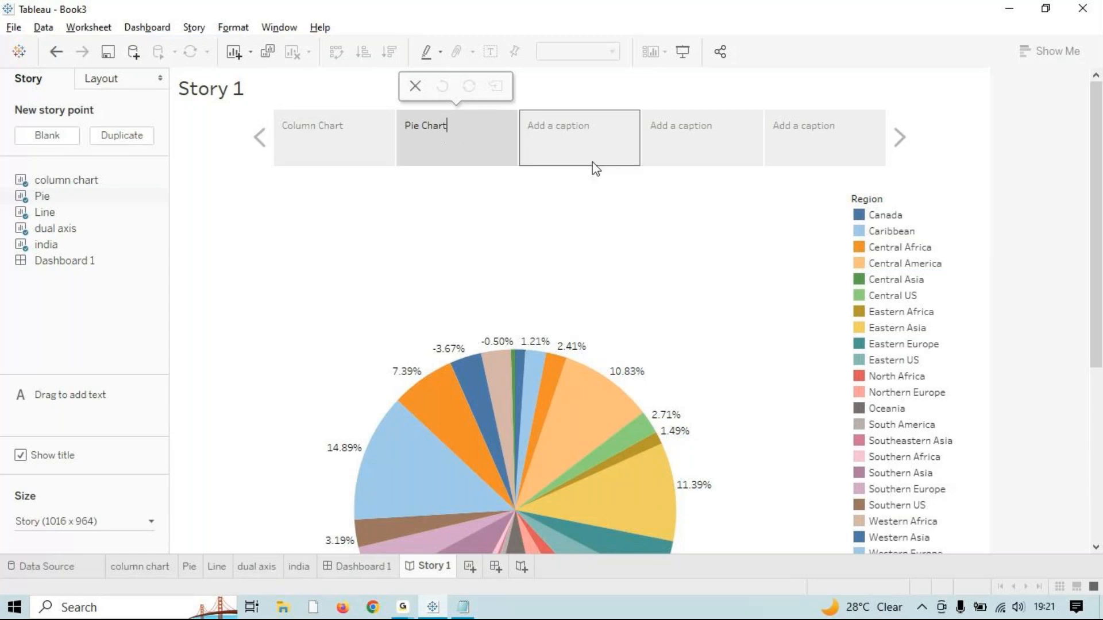
Step: Caption the third and fourth story points 'Line Chart' and 'Dual Axis'
{"action": "left_click", "coordinate": [581, 140]}
{"action": "left_click", "coordinate": [580, 136]}
{"action": "type", "text": "Line Chart"}
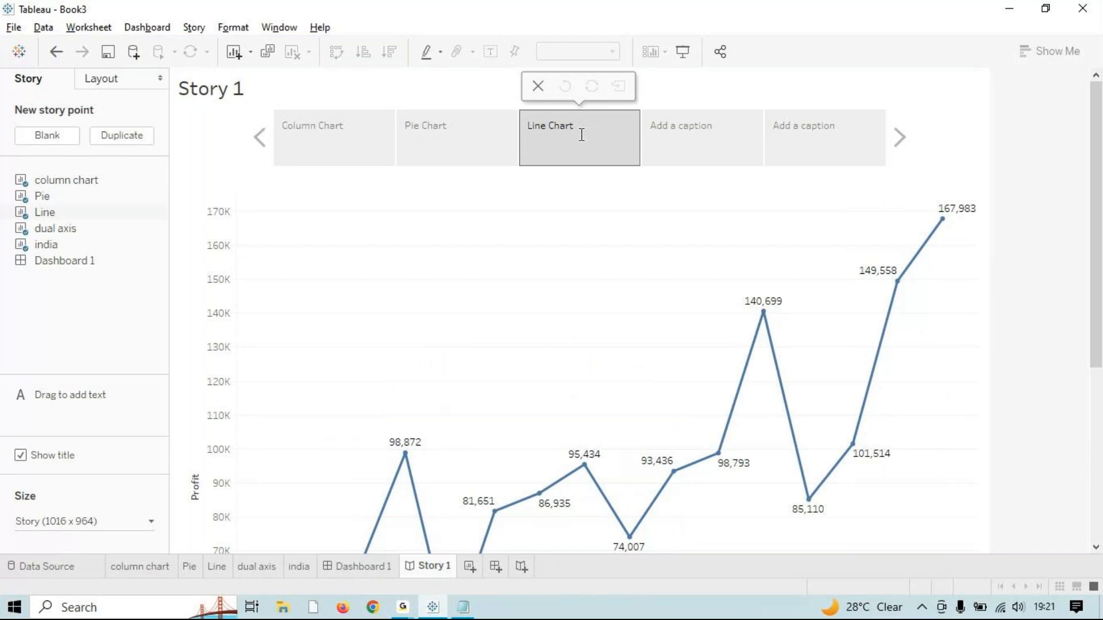
{"action": "left_click", "coordinate": [714, 137]}
{"action": "left_click", "coordinate": [716, 133]}
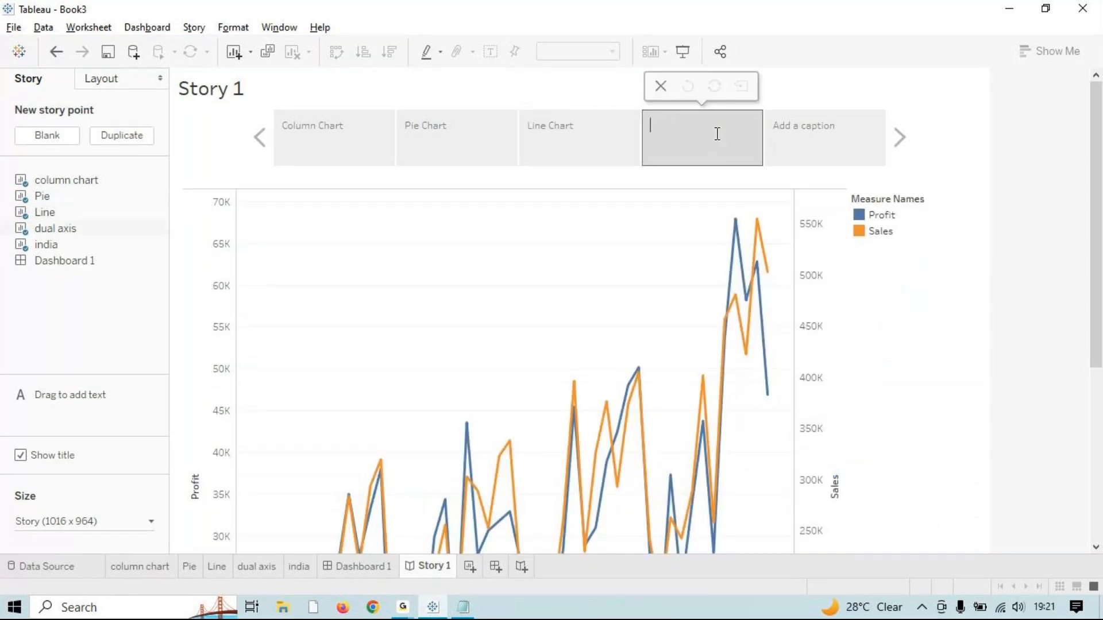
{"action": "type", "text": "Dual Axis"}
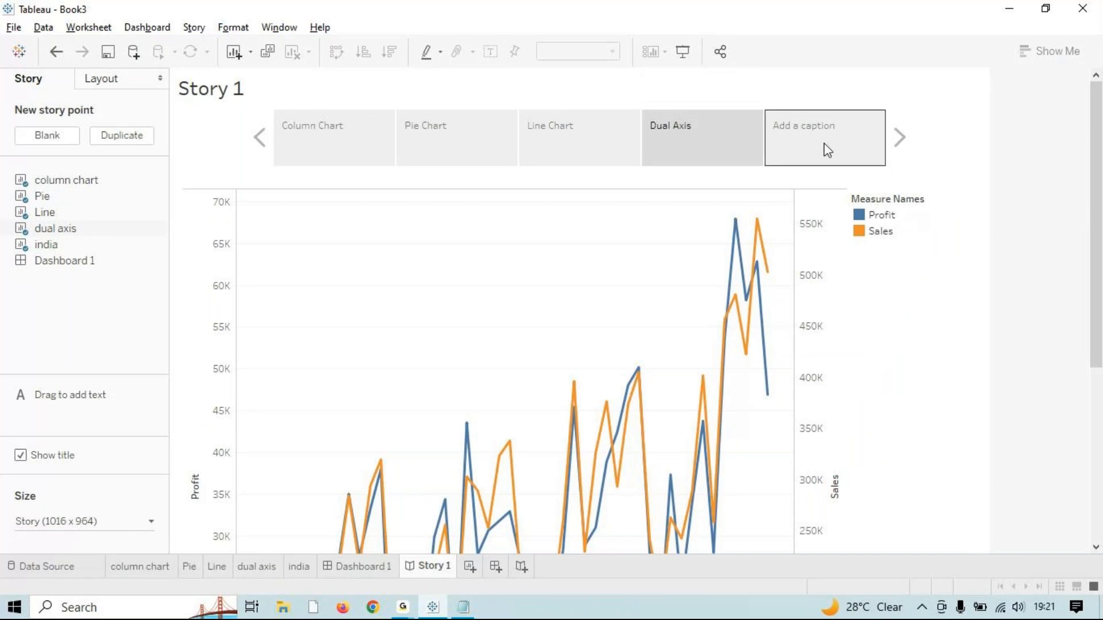
Step: Caption the fifth story point 'India Map'
{"action": "left_click", "coordinate": [823, 145]}
{"action": "left_click", "coordinate": [709, 143]}
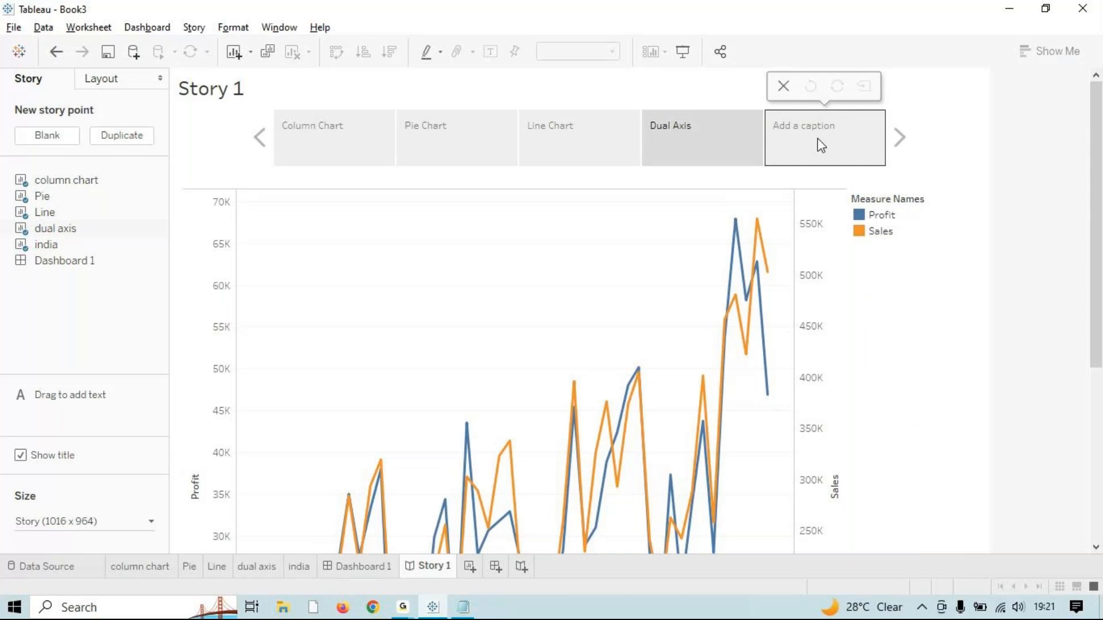
{"action": "left_click", "coordinate": [821, 146]}
{"action": "left_click", "coordinate": [818, 139]}
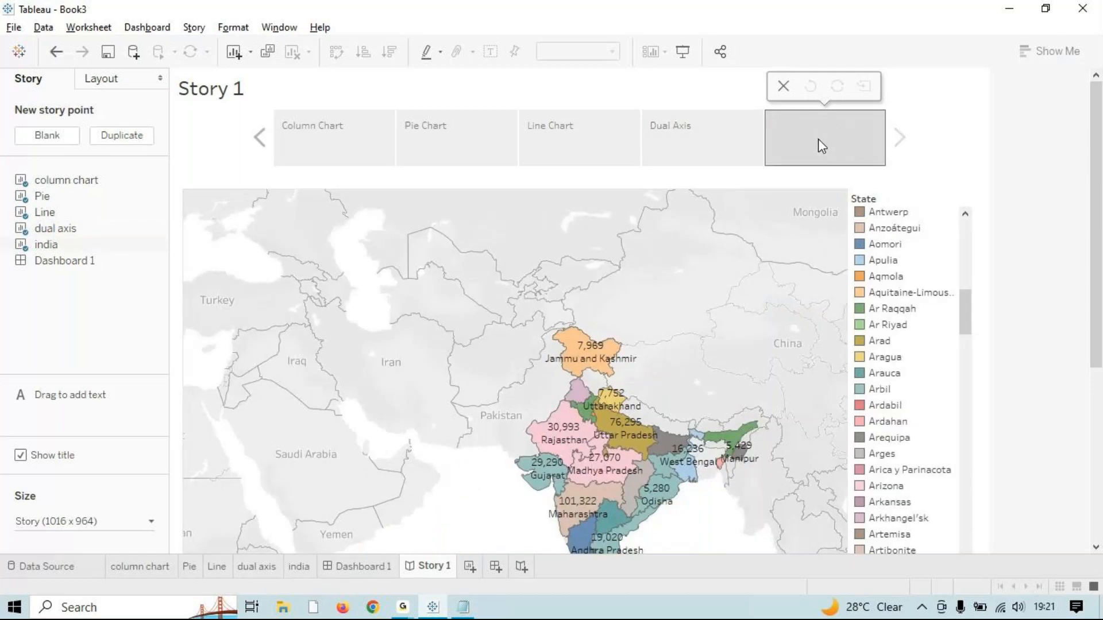
{"action": "type", "text": "India Map"}
{"action": "left_click", "coordinate": [989, 139]}
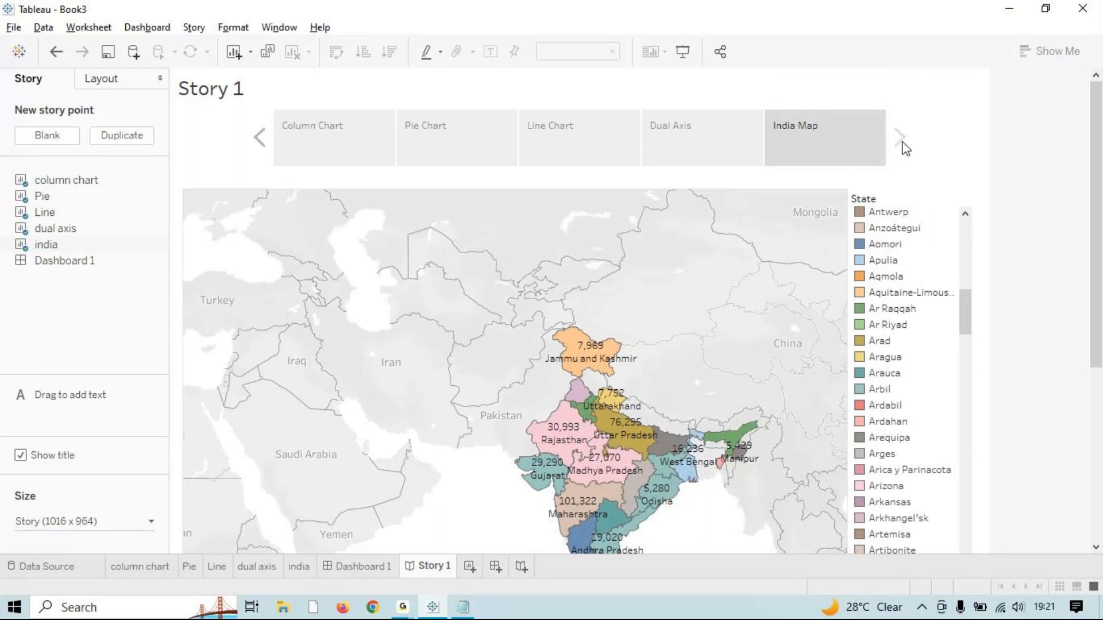
Step: Step back to Column Chart and forward to India Map to check the captions
{"action": "left_click", "coordinate": [626, 145]}
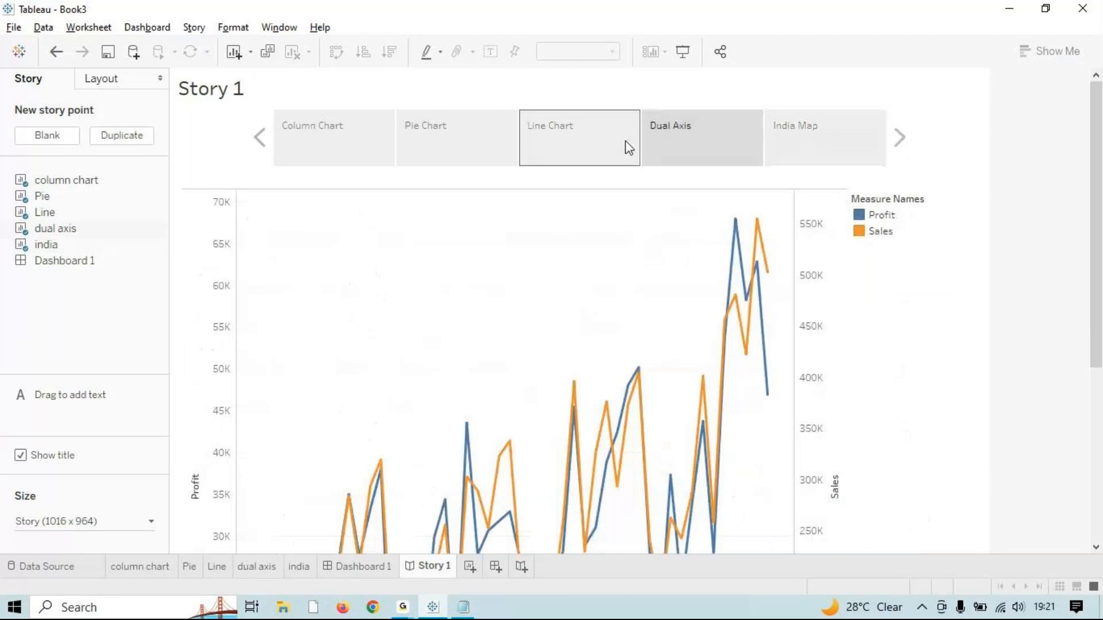
{"action": "left_click", "coordinate": [452, 143]}
{"action": "left_click", "coordinate": [329, 146]}
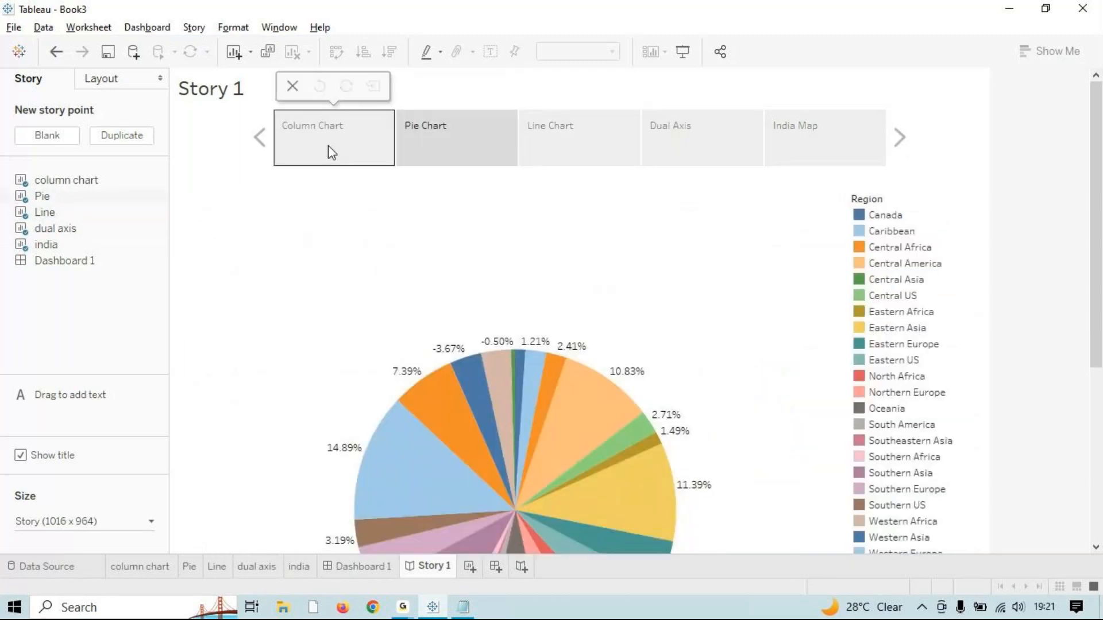
{"action": "left_click", "coordinate": [901, 150]}
{"action": "left_click", "coordinate": [901, 150]}
{"action": "left_click", "coordinate": [901, 148]}
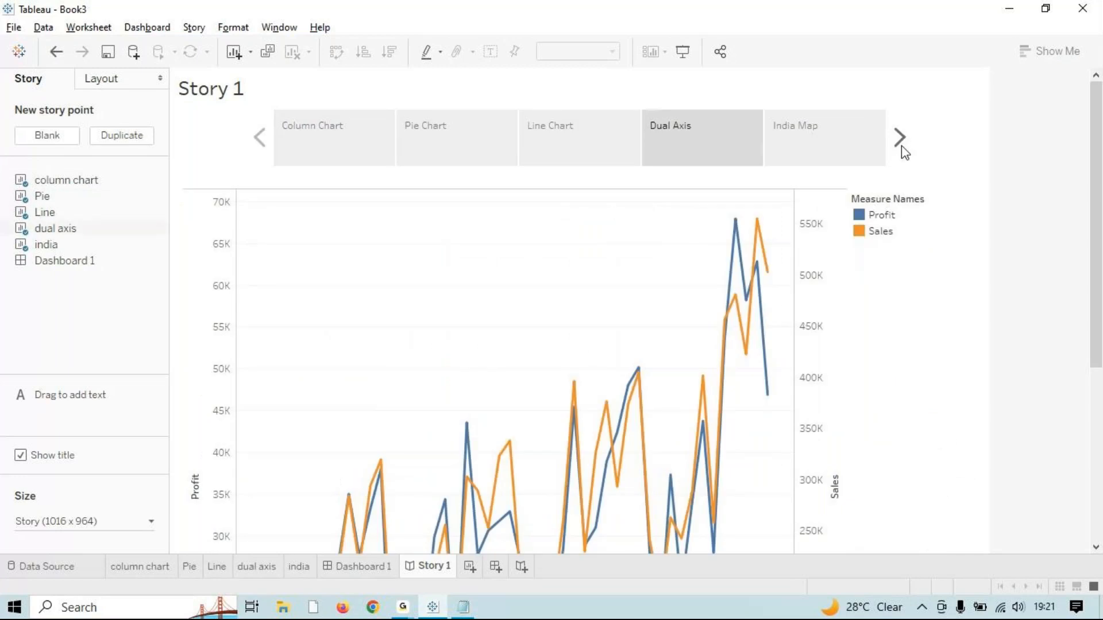
{"action": "left_click", "coordinate": [902, 147]}
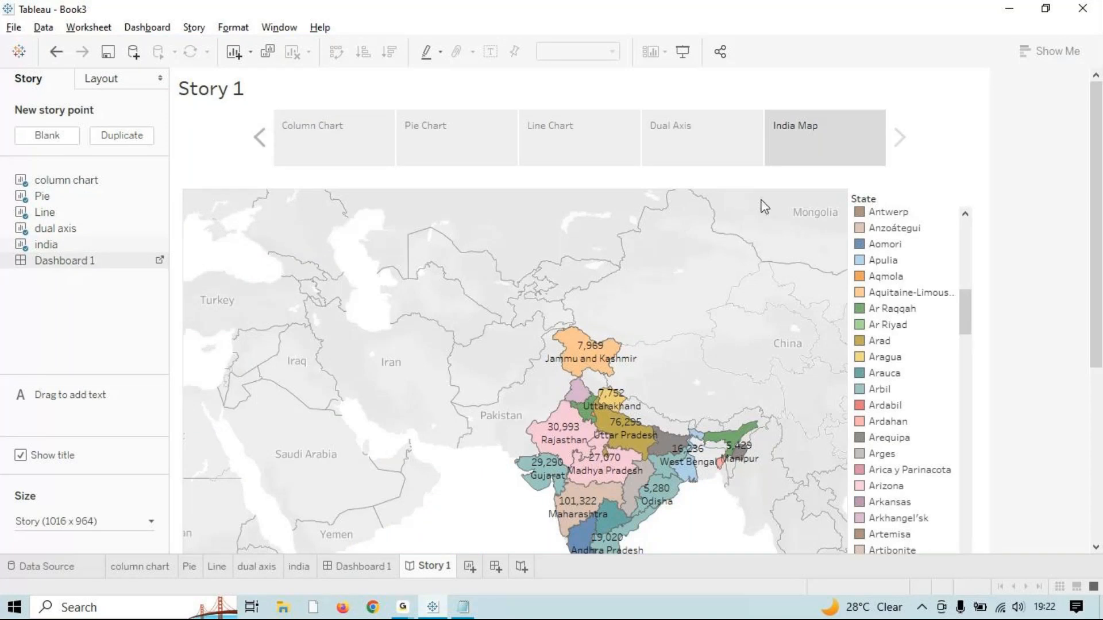
Step: Add Dashboard 1 as a new story point and caption it 'Dashboard 2'
{"action": "double_click", "coordinate": [81, 264]}
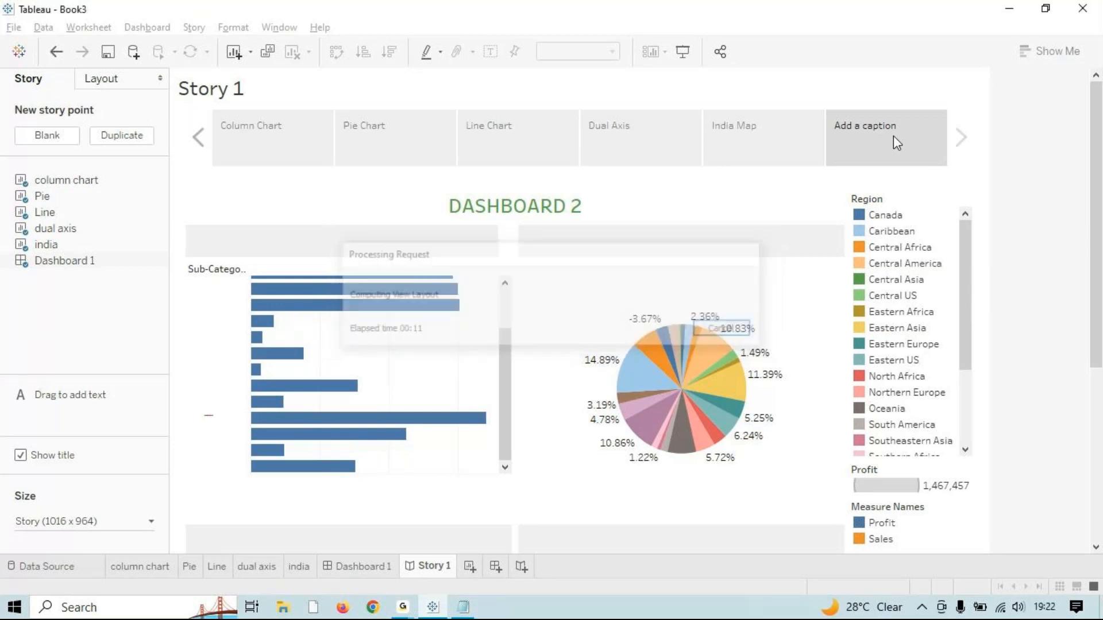
{"action": "double_click", "coordinate": [895, 123]}
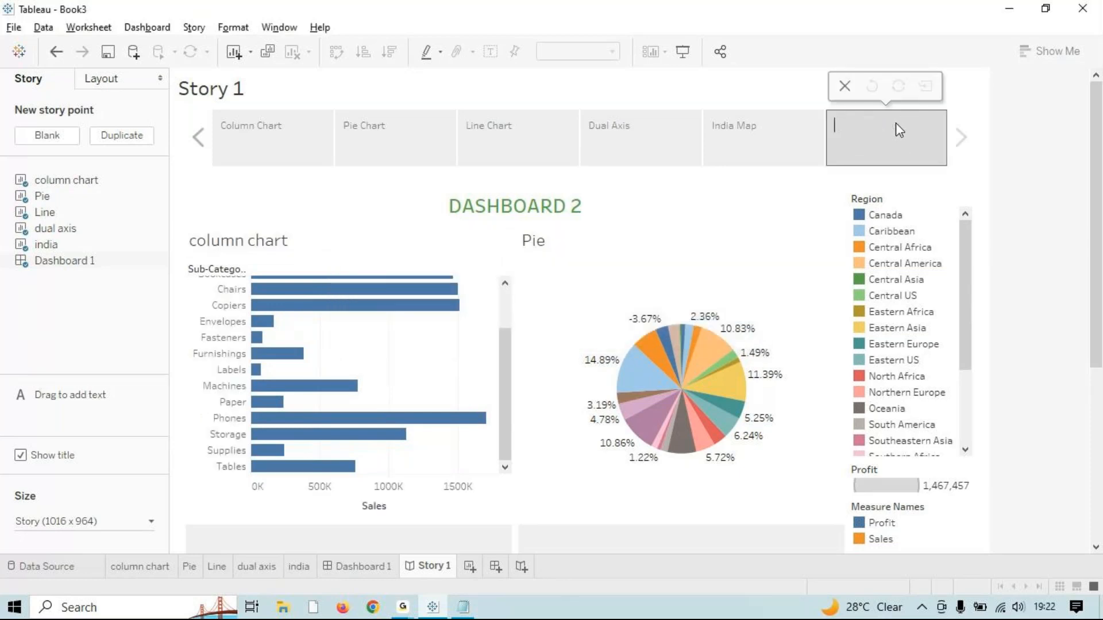
{"action": "type", "text": "Dashboard 2"}
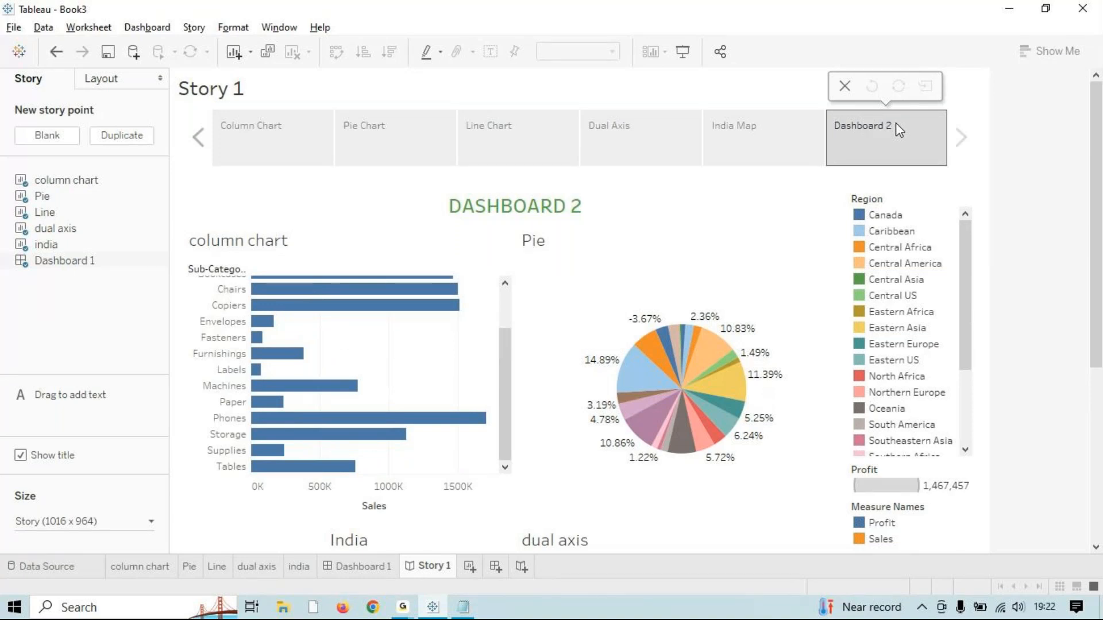
{"action": "key", "text": "Return"}
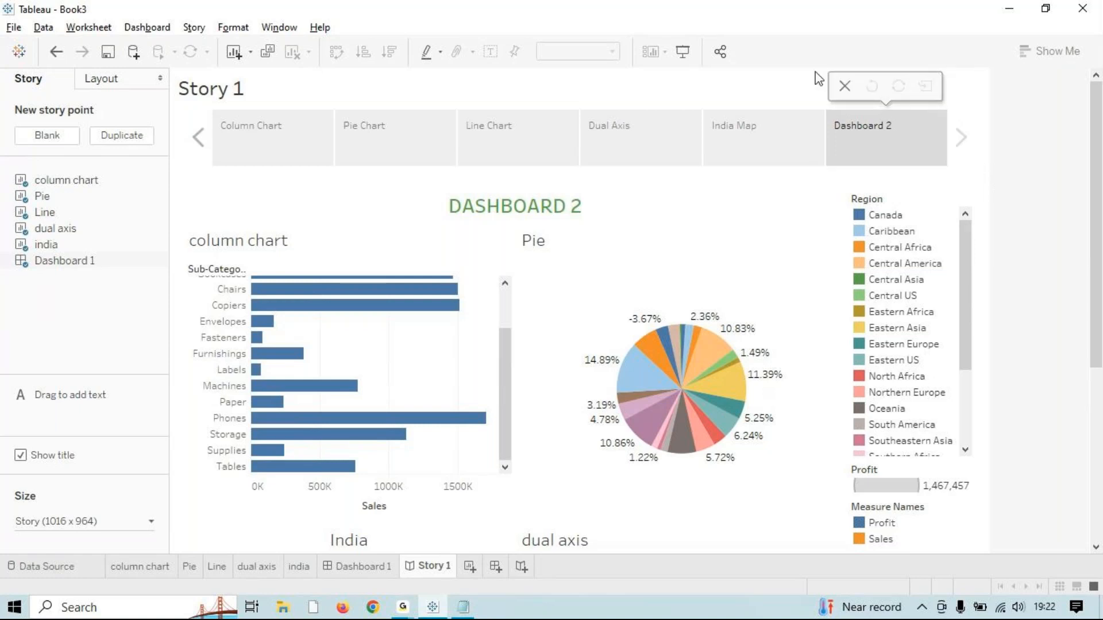
Step: Switch the workbook theme to Modern under Format > Workbook Theme
{"action": "left_click", "coordinate": [280, 27]}
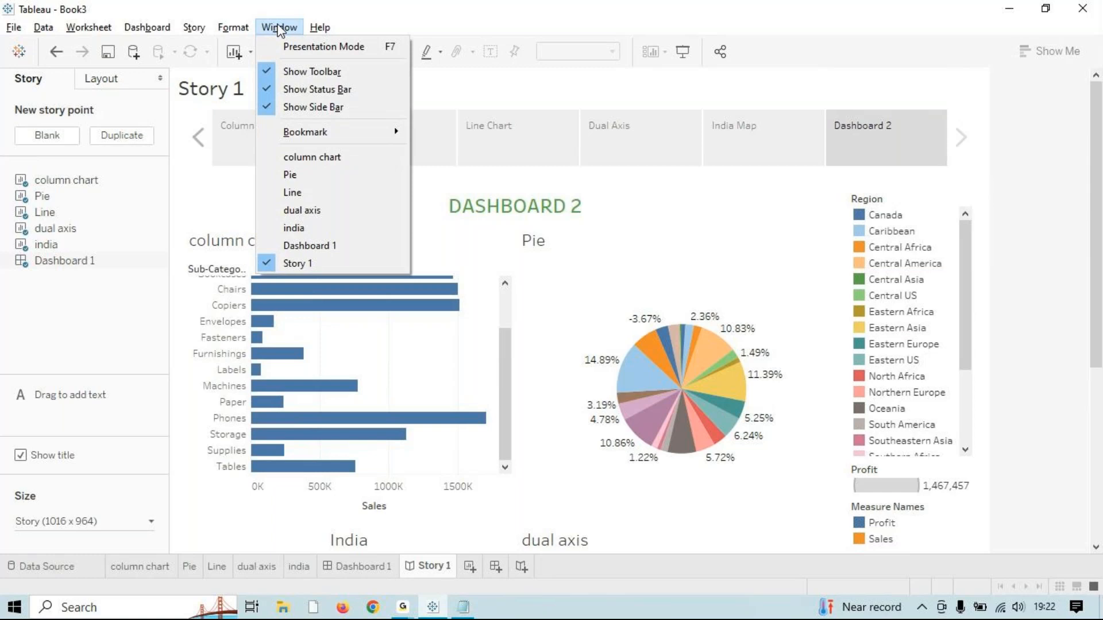
{"action": "mouse_move", "coordinate": [236, 27]}
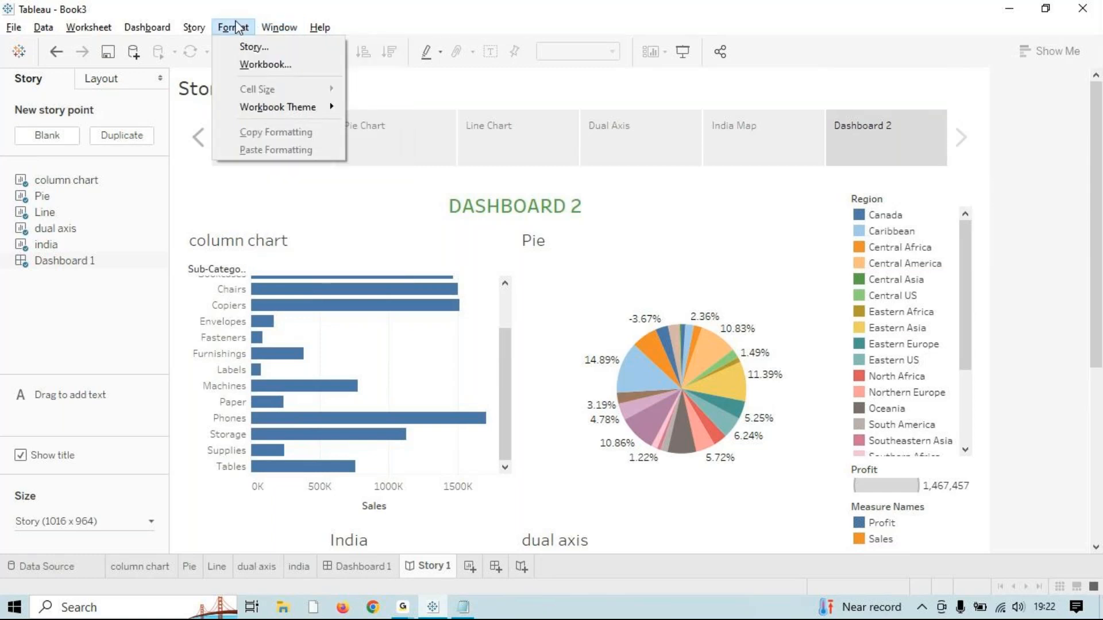
{"action": "mouse_move", "coordinate": [275, 109]}
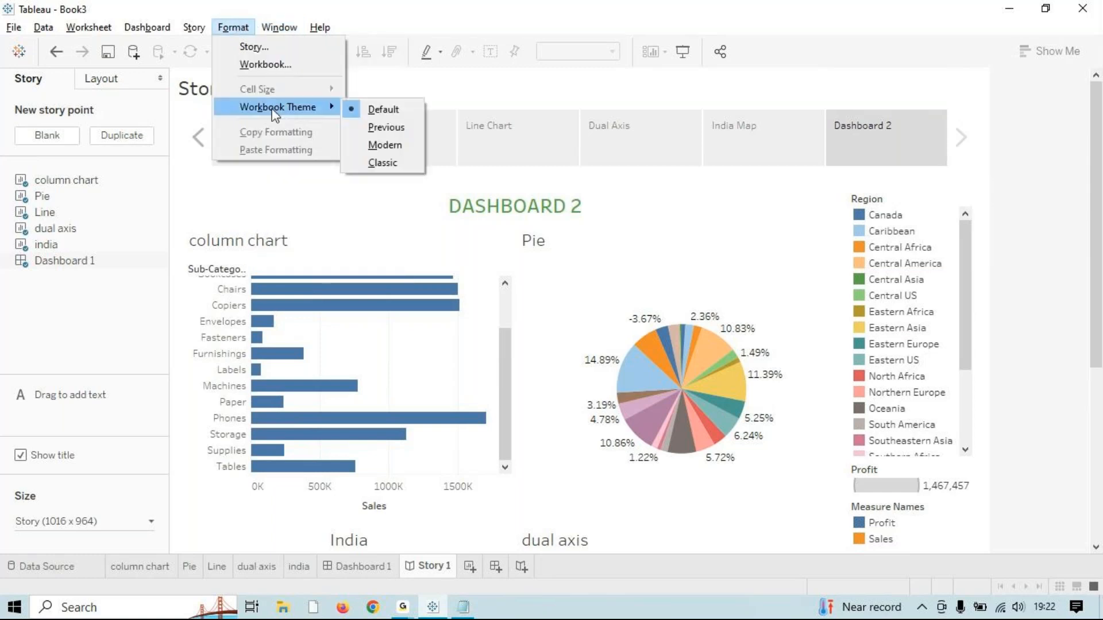
{"action": "left_click", "coordinate": [394, 145]}
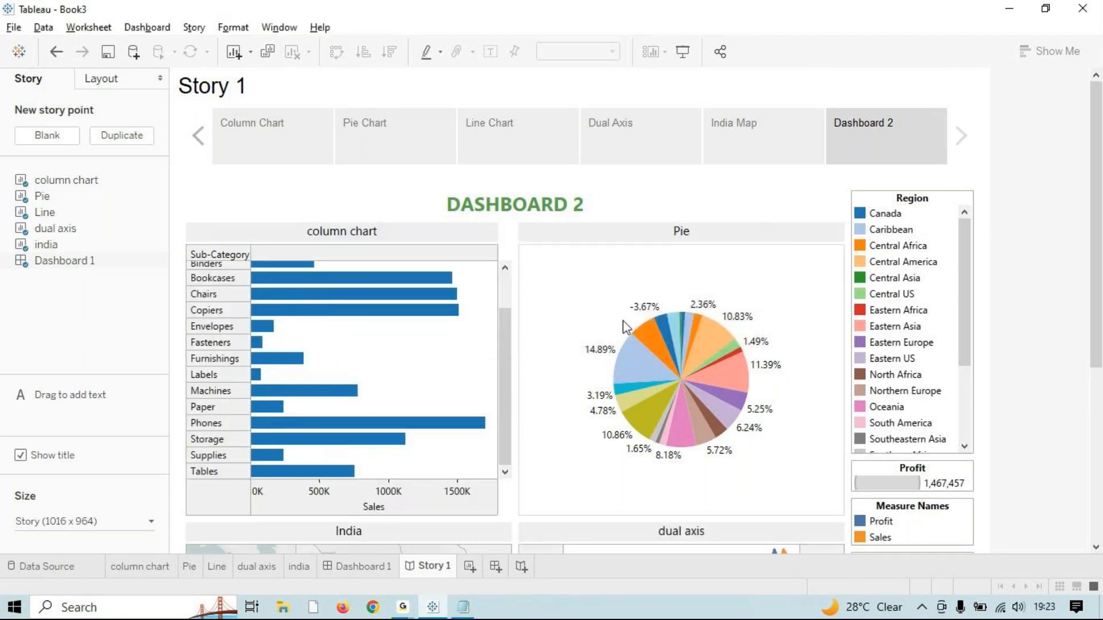
{"action": "scroll", "coordinate": [643, 403], "scroll_direction": "down", "scroll_amount": 3}
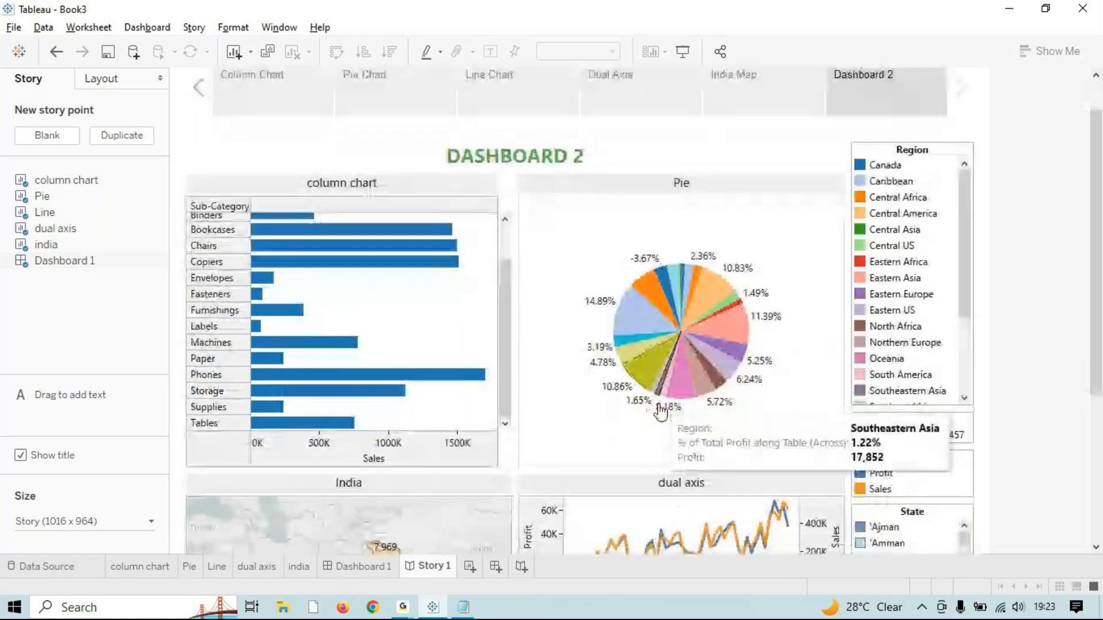
{"action": "scroll", "coordinate": [662, 409], "scroll_direction": "down", "scroll_amount": 3}
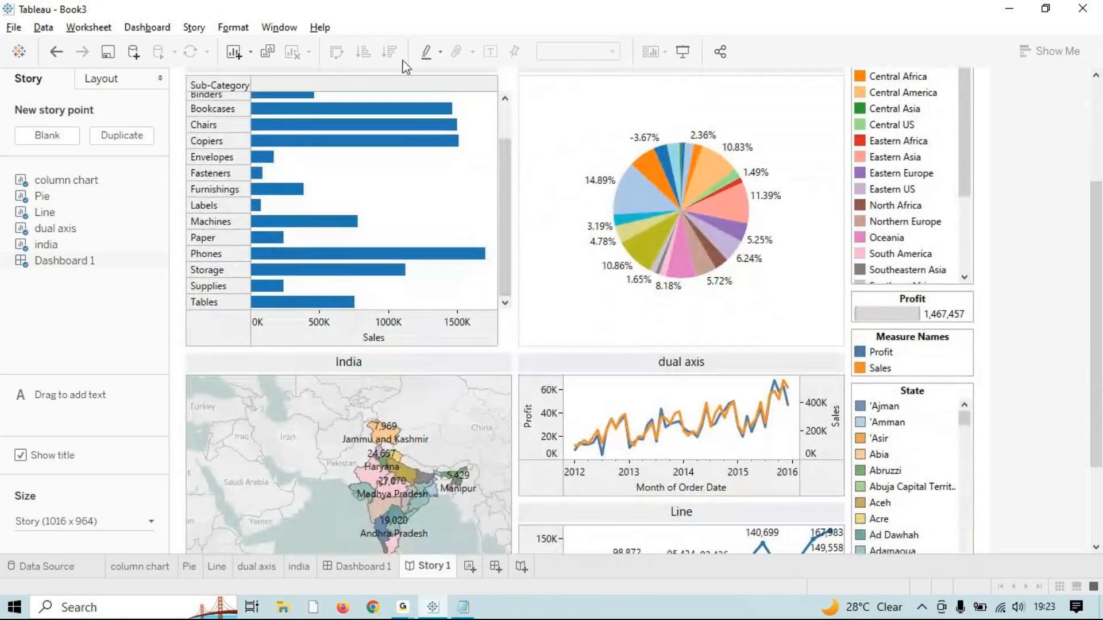
{"action": "left_click", "coordinate": [287, 30]}
{"action": "mouse_move", "coordinate": [236, 27]}
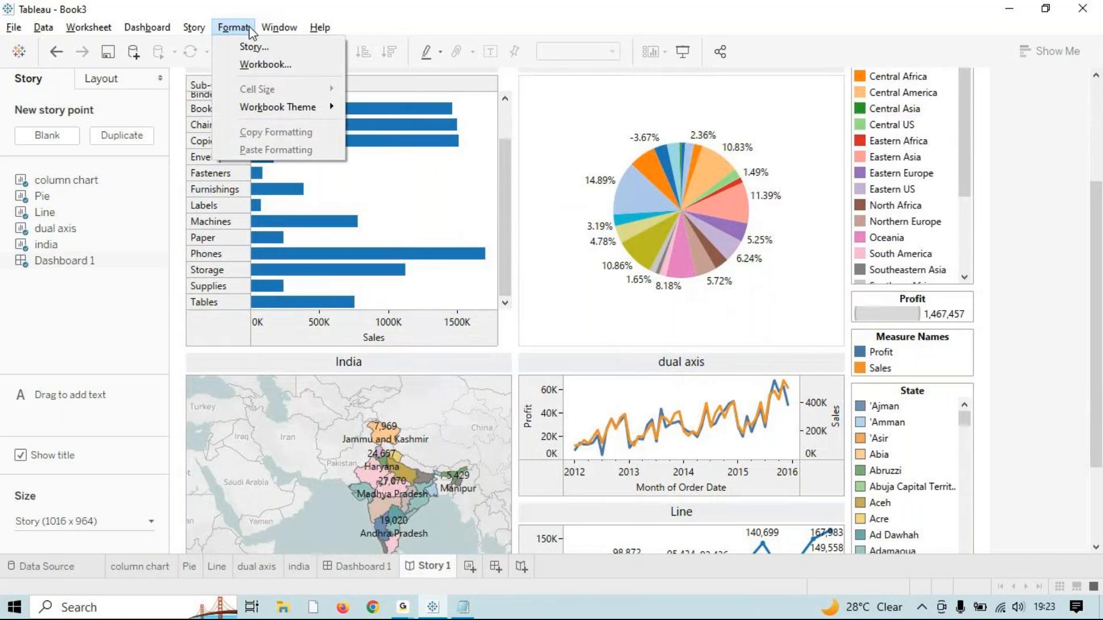
{"action": "mouse_move", "coordinate": [295, 115]}
{"action": "left_click", "coordinate": [279, 29]}
{"action": "mouse_move", "coordinate": [319, 29]}
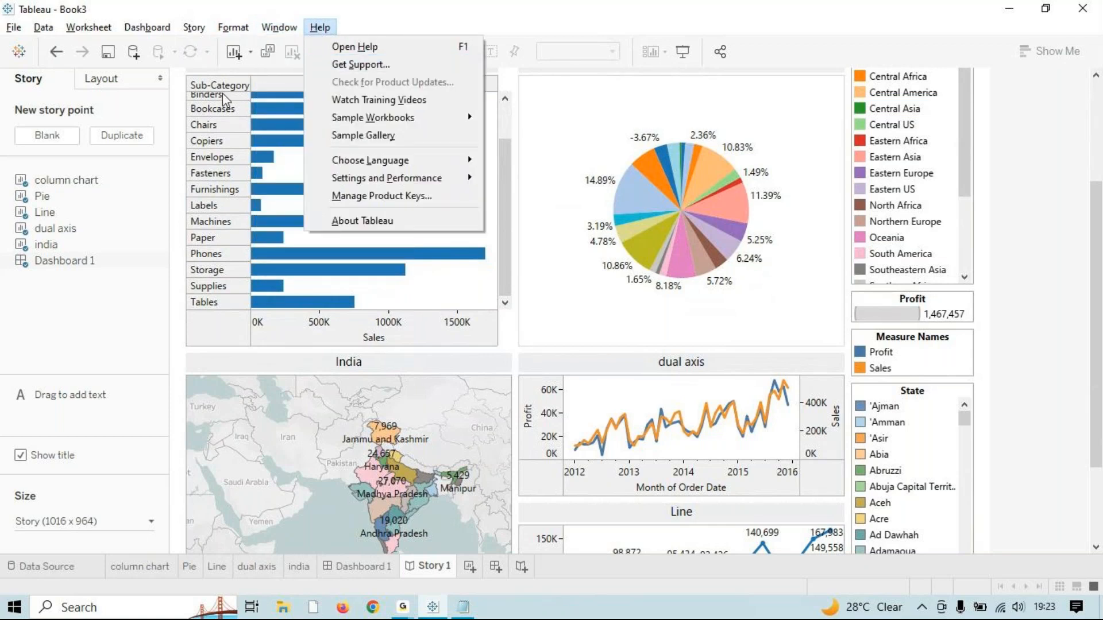
{"action": "left_click", "coordinate": [111, 332]}
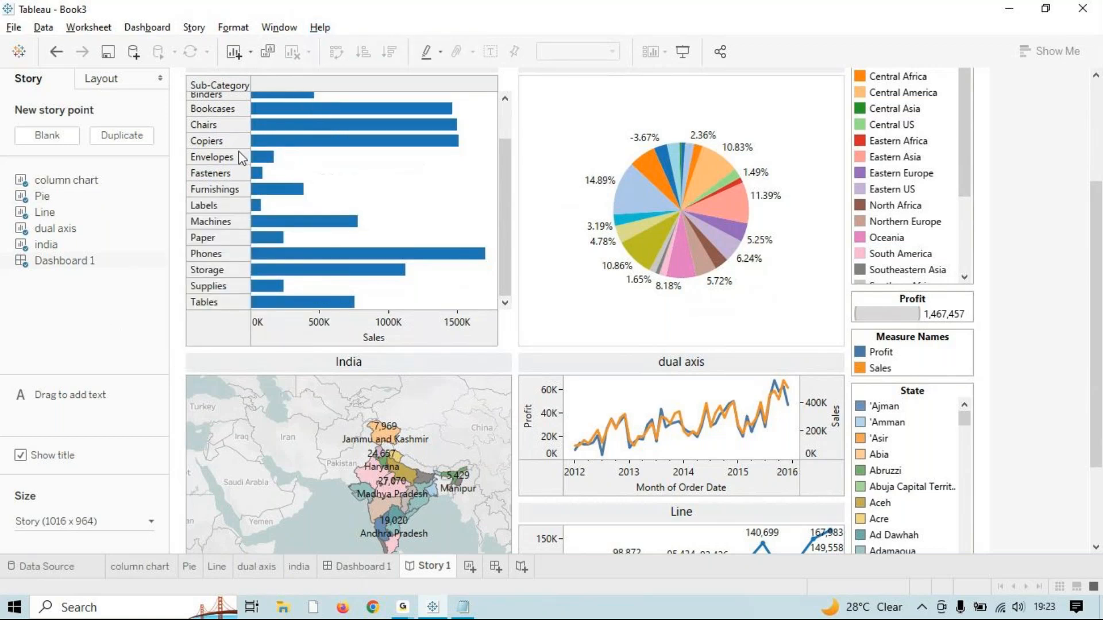
{"action": "mouse_move", "coordinate": [359, 148]}
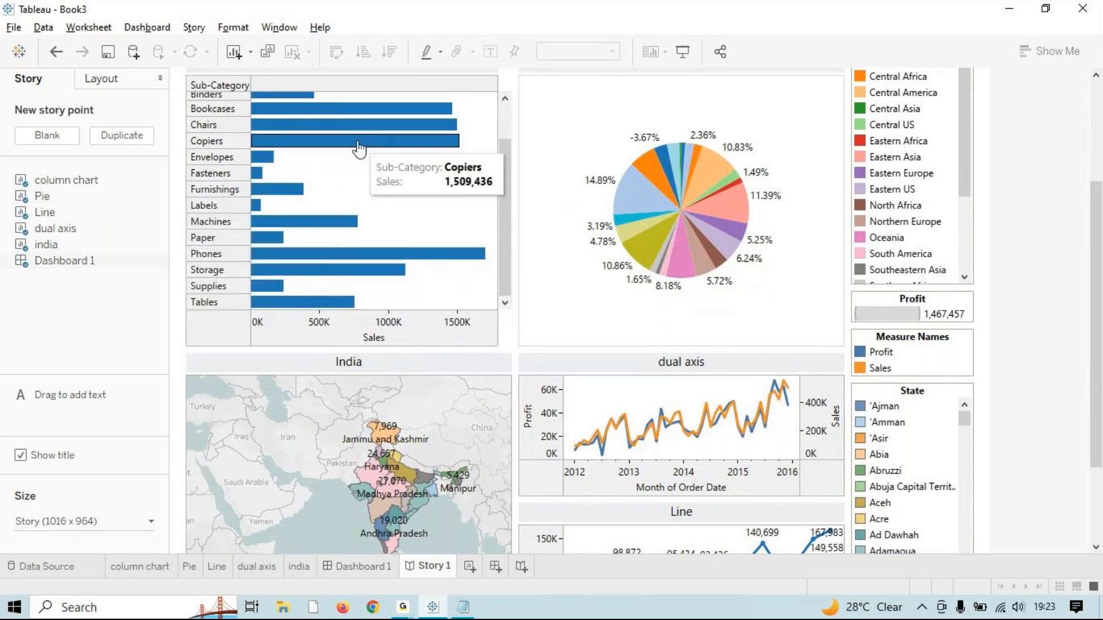
{"action": "scroll", "coordinate": [359, 148], "scroll_direction": "up", "scroll_amount": 3}
{"action": "scroll", "coordinate": [356, 140], "scroll_direction": "up", "scroll_amount": 3}
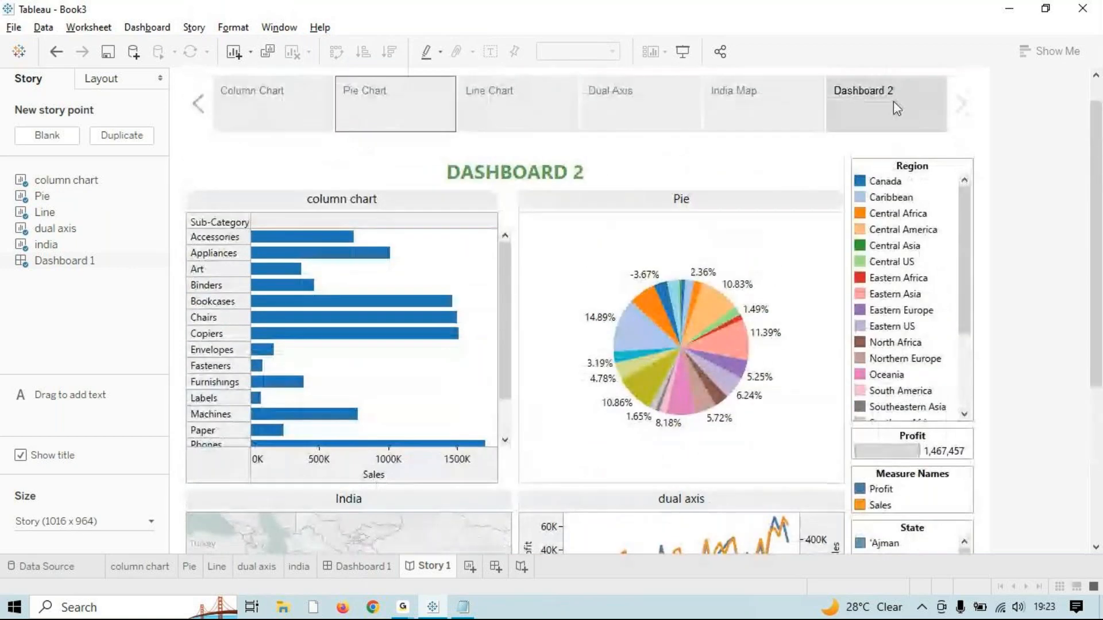
{"action": "mouse_move", "coordinate": [850, 110]}
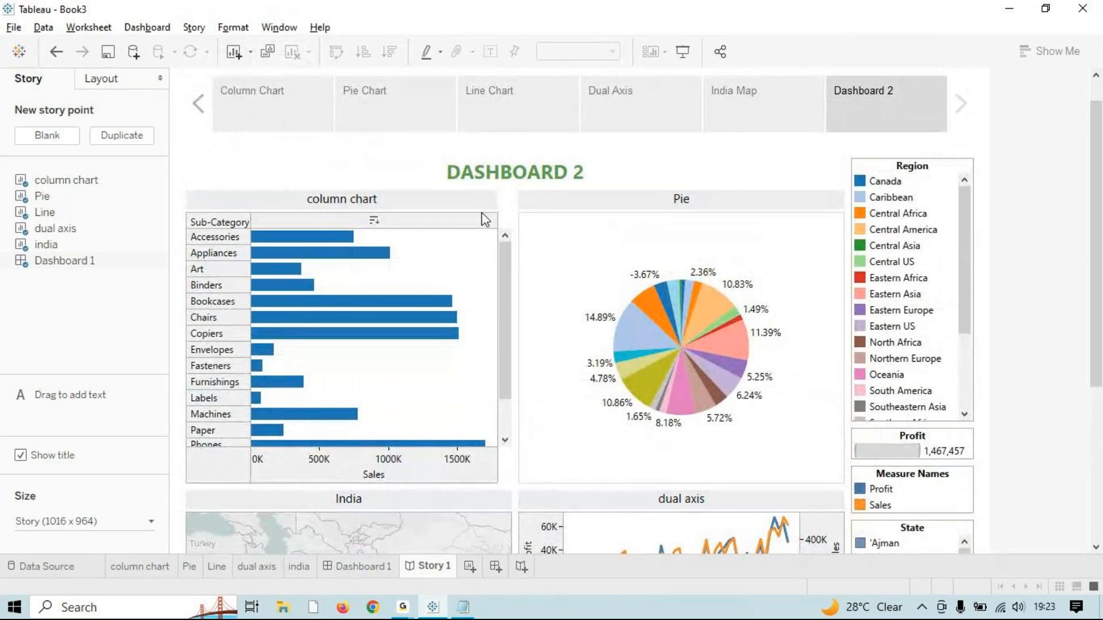
{"action": "left_click", "coordinate": [135, 522]}
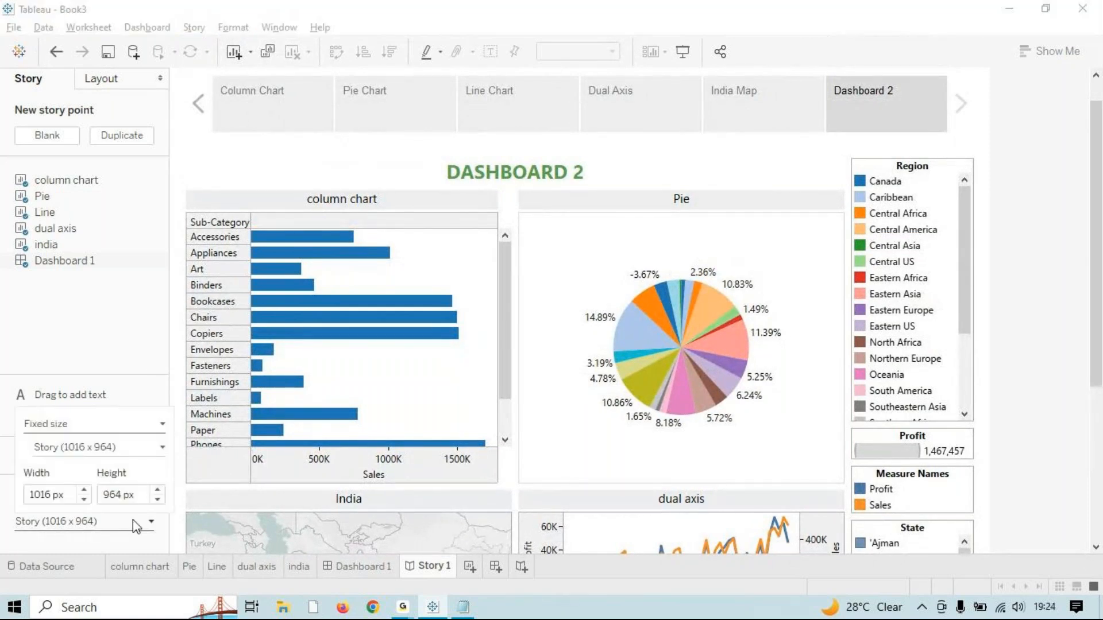
{"action": "left_click", "coordinate": [126, 325]}
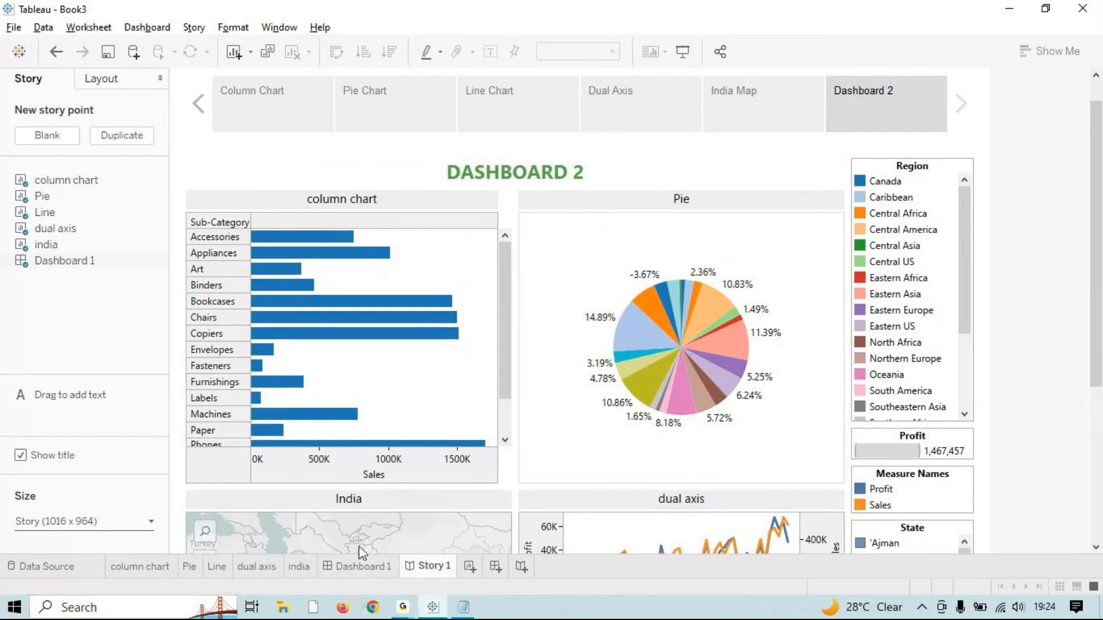
Step: Try the numbered-button navigator style and jump to the third story point
{"action": "mouse_move", "coordinate": [104, 267]}
{"action": "left_click", "coordinate": [121, 81]}
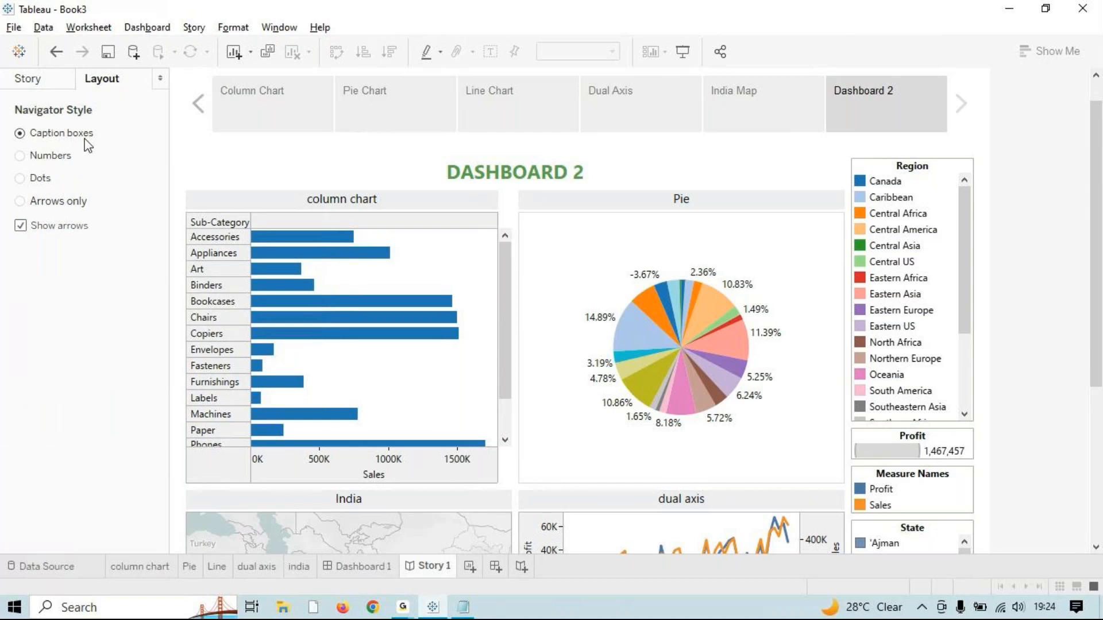
{"action": "mouse_move", "coordinate": [409, 616]}
{"action": "left_click", "coordinate": [69, 151]}
{"action": "left_click", "coordinate": [501, 96]}
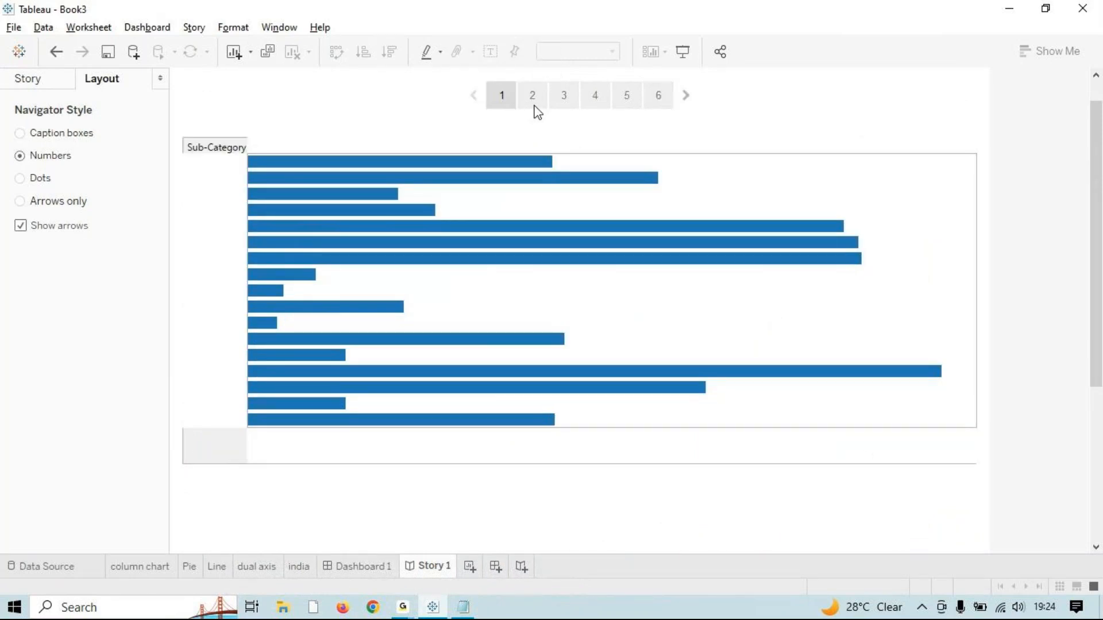
{"action": "left_click", "coordinate": [564, 96]}
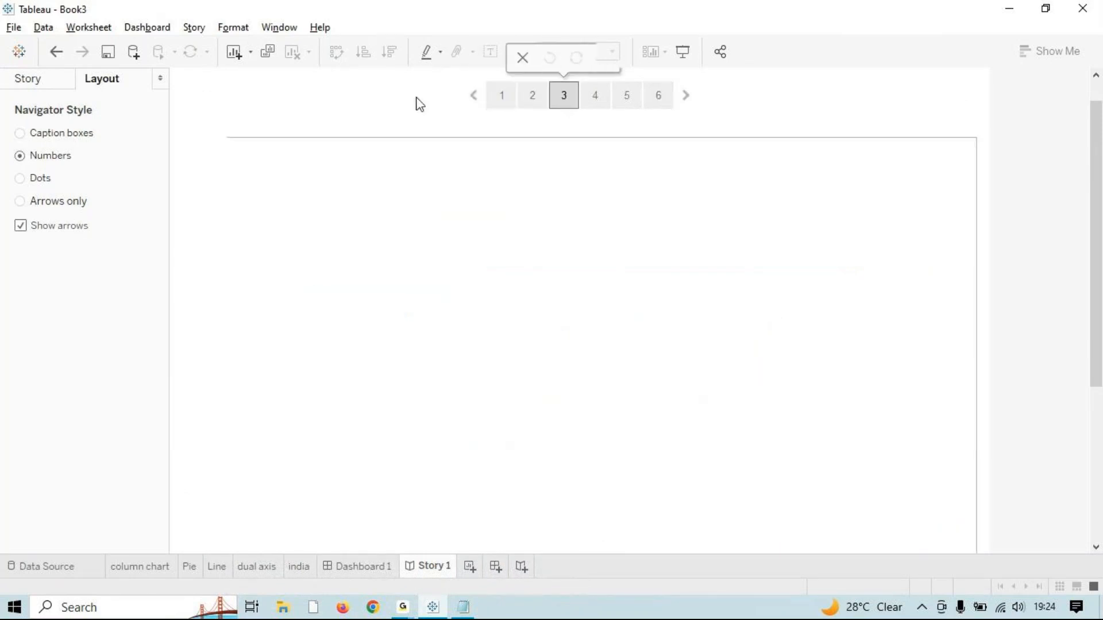
Step: Settle the navigator on Dots with arrows and return to the Story pane
{"action": "left_click", "coordinate": [45, 180]}
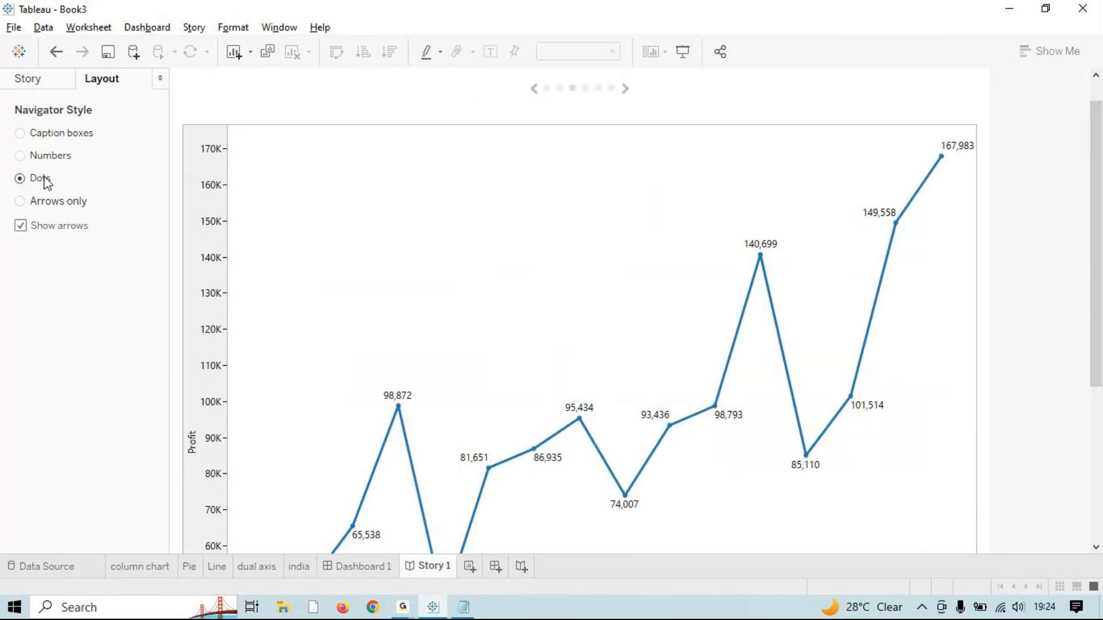
{"action": "left_click", "coordinate": [56, 203]}
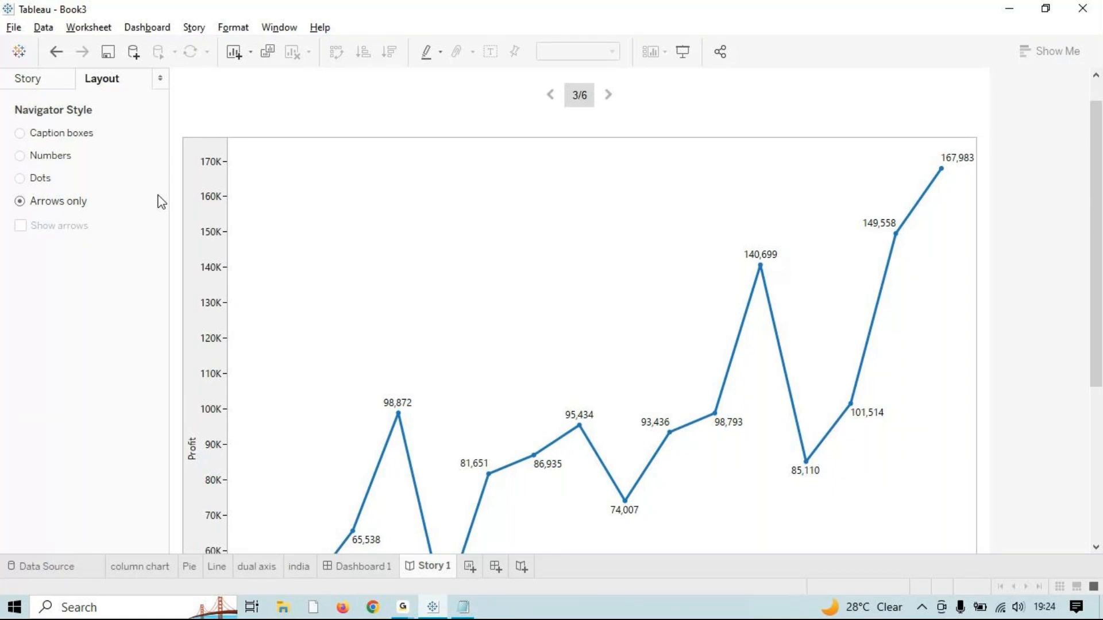
{"action": "left_click", "coordinate": [55, 180]}
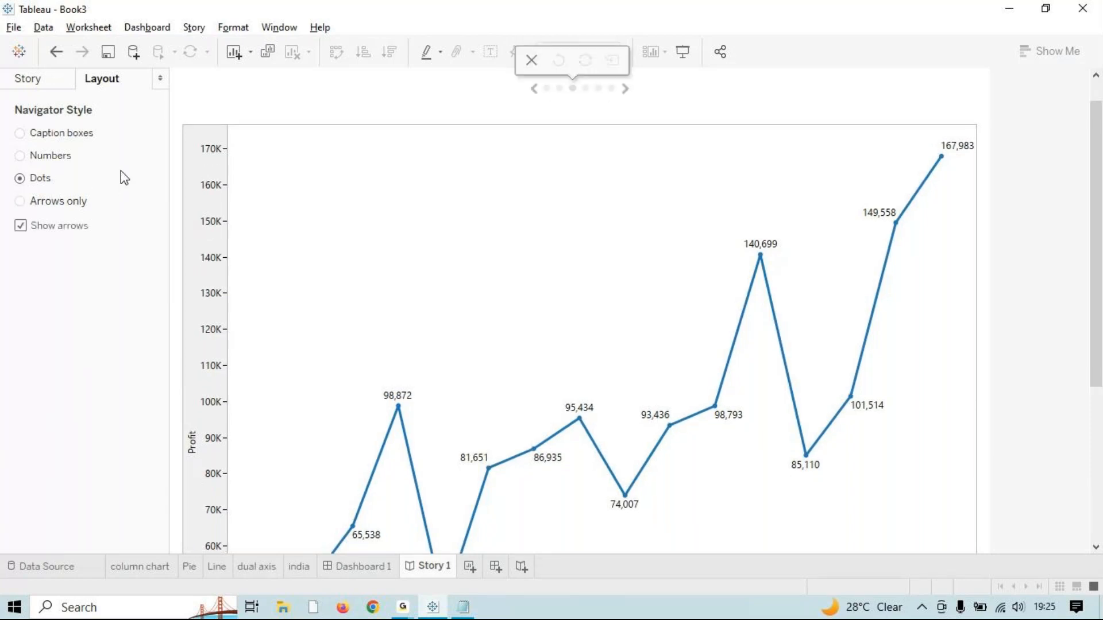
{"action": "left_click", "coordinate": [53, 83]}
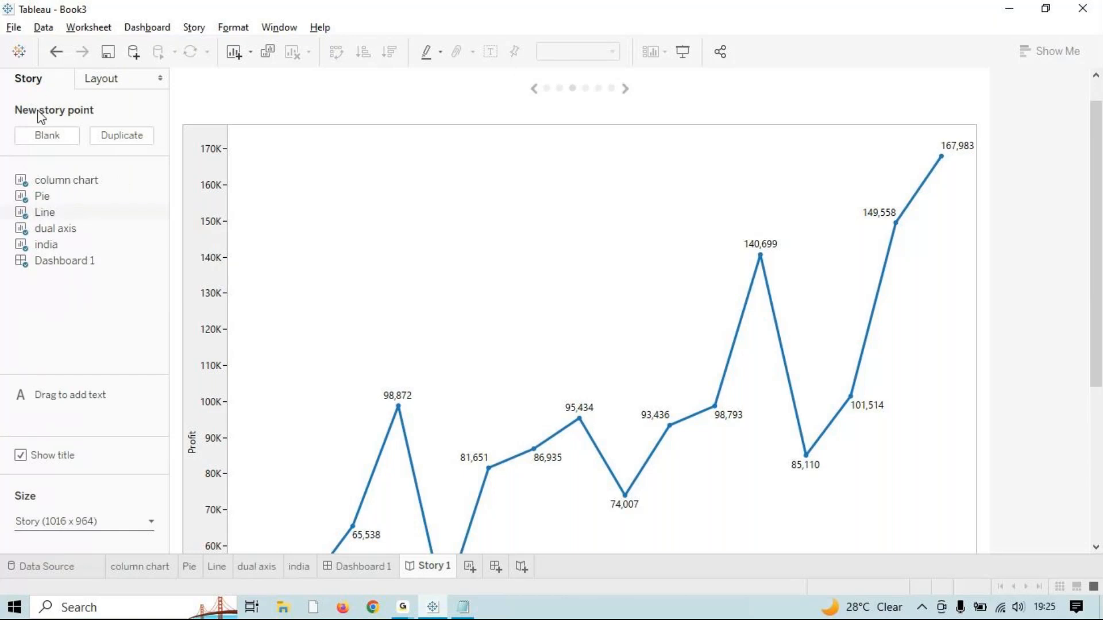
Step: Drop a description box on the line chart reading 'This is a line chart'
{"action": "left_click_drag", "start_coordinate": [64, 395], "coordinate": [315, 156]}
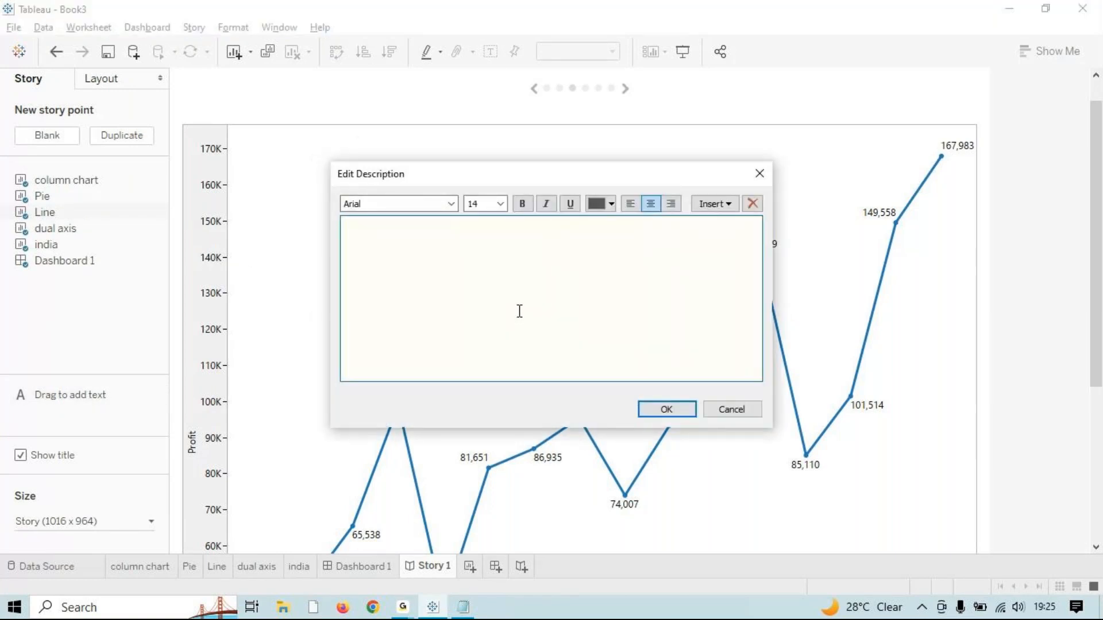
{"action": "type", "text": "This is a line "}
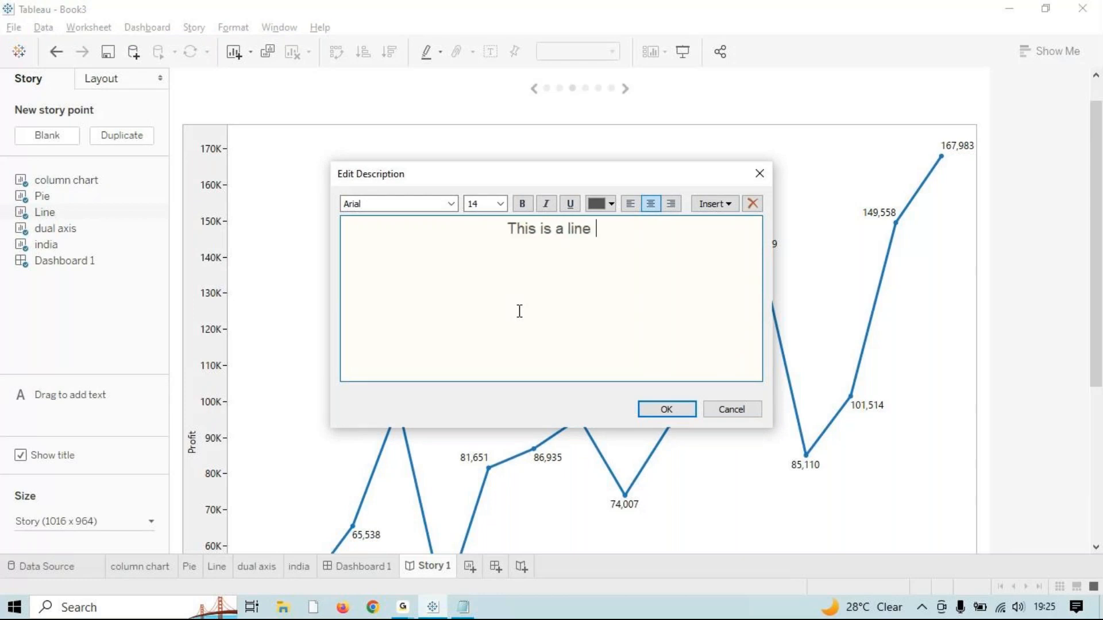
{"action": "type", "text": "chart"}
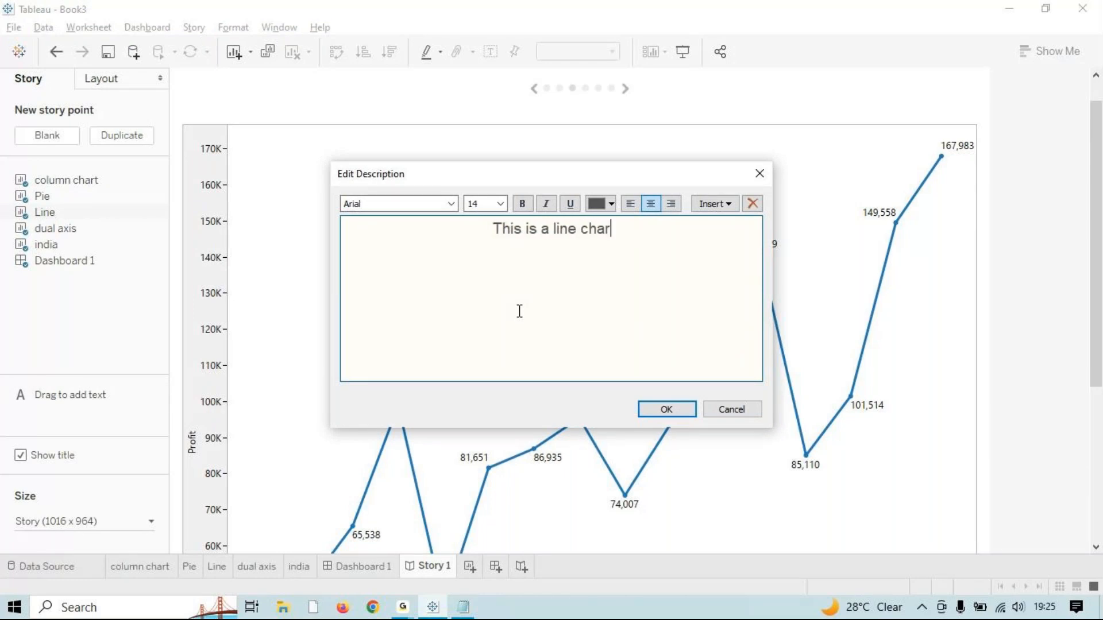
{"action": "left_click", "coordinate": [675, 411]}
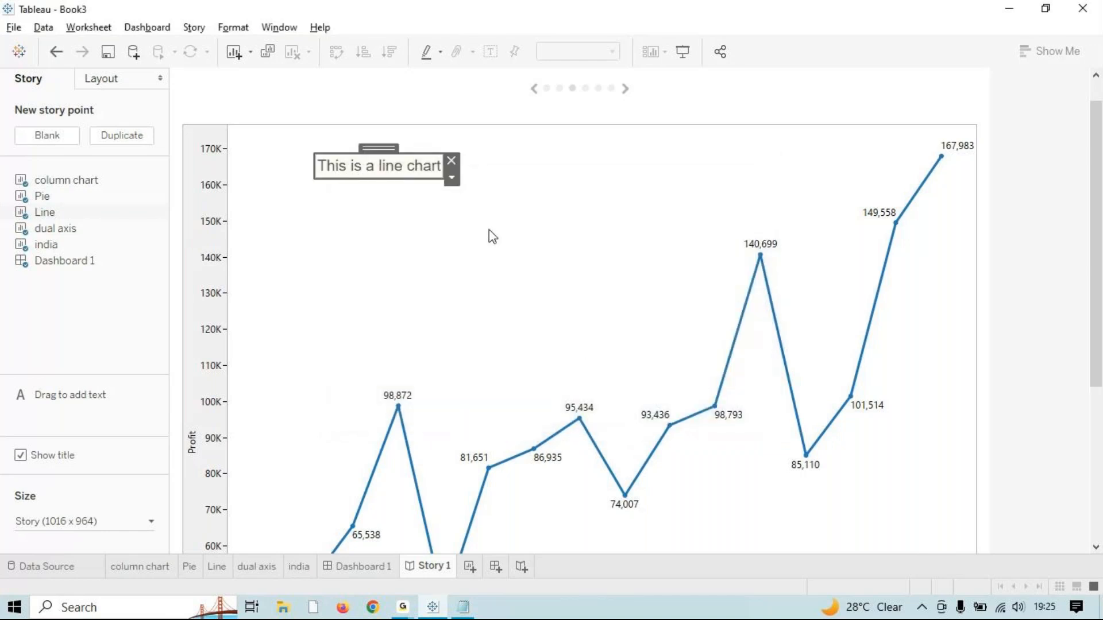
{"action": "left_click", "coordinate": [457, 236]}
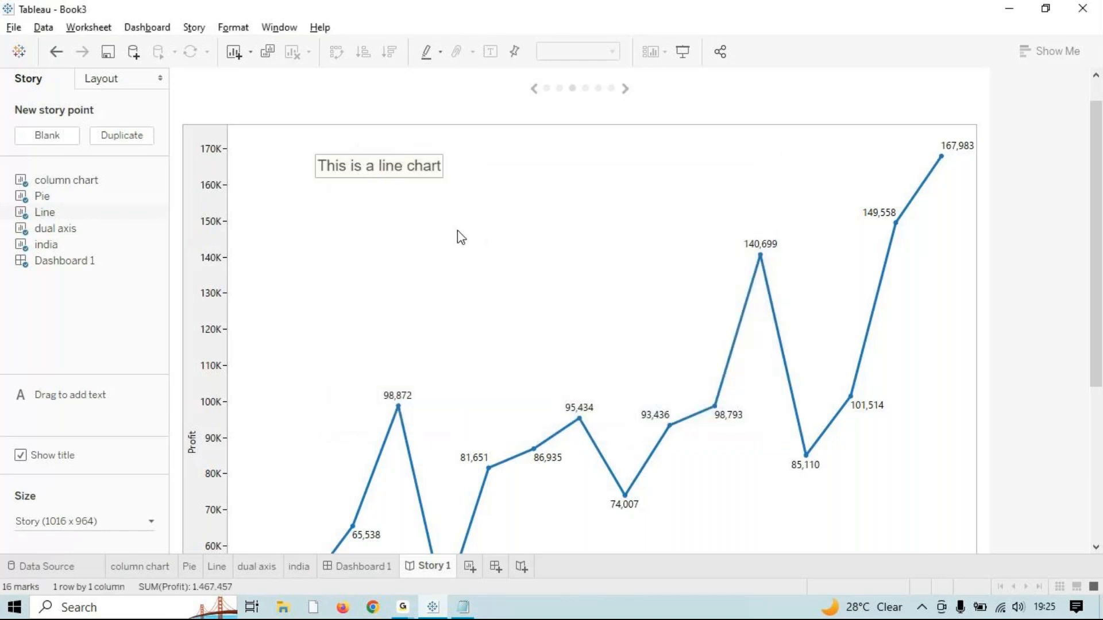
Step: Extend the description to add 'based on order date with profit'
{"action": "double_click", "coordinate": [389, 172]}
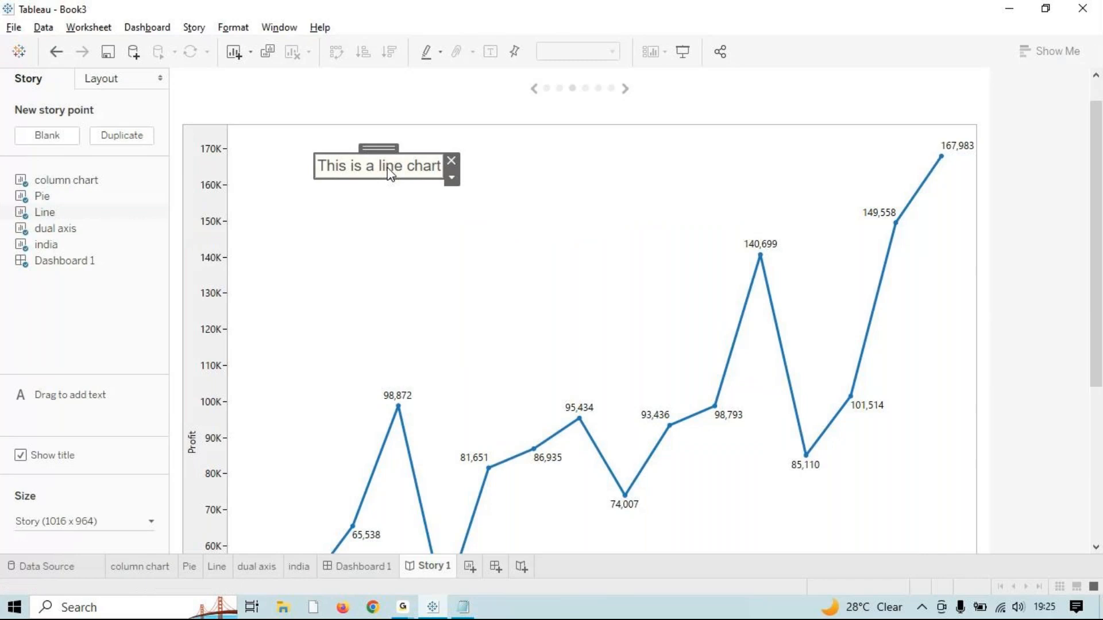
{"action": "left_click", "coordinate": [662, 241]}
{"action": "type", "text": "b"}
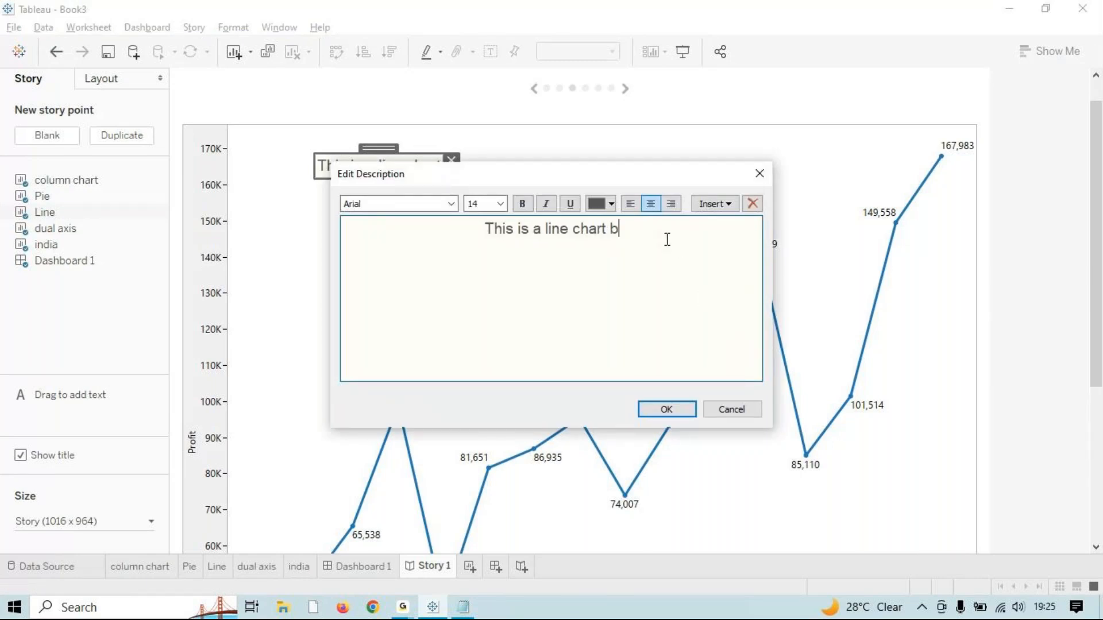
{"action": "type", "text": "ased on"}
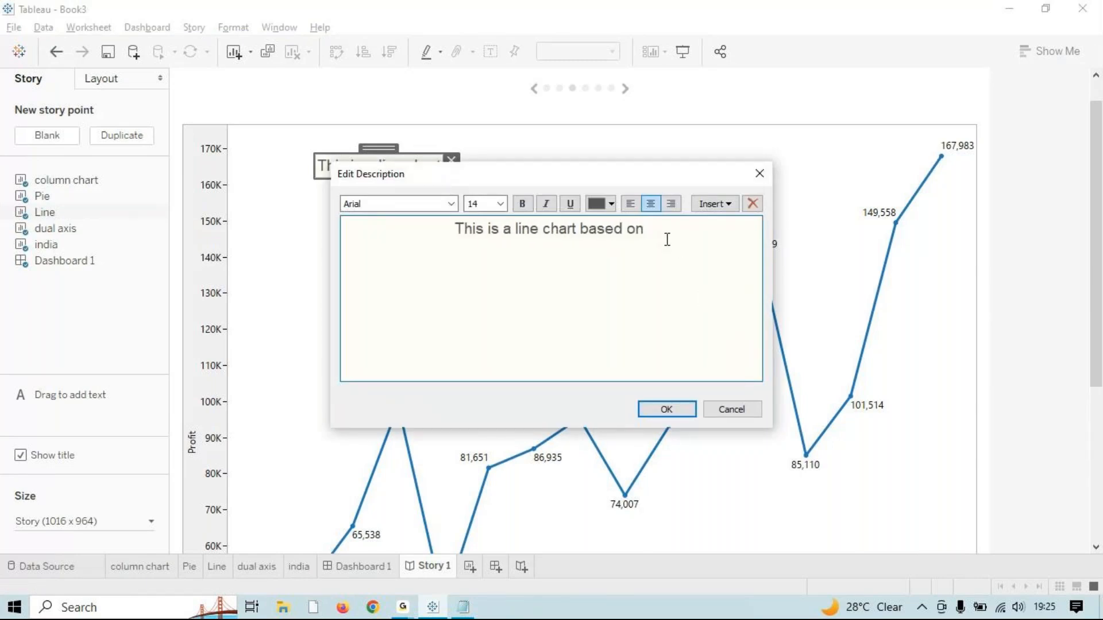
{"action": "type", "text": " order. date with"}
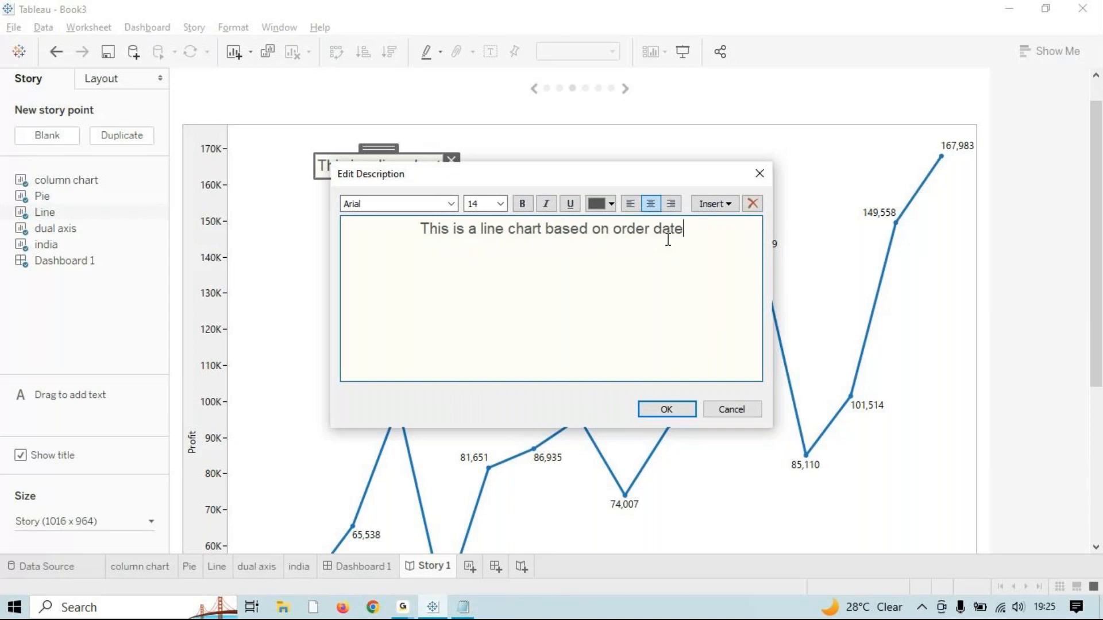
{"action": "type", "text": "profit"}
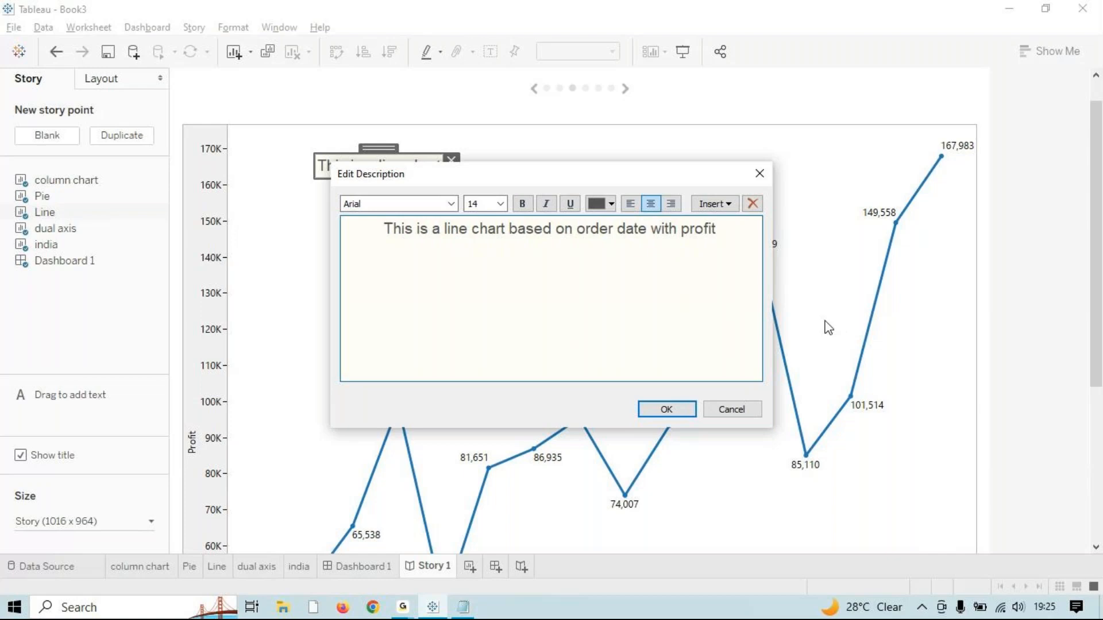
{"action": "type", "text": " ..."}
{"action": "left_click_drag", "start_coordinate": [752, 233], "coordinate": [593, 208]}
{"action": "left_click", "coordinate": [714, 204]}
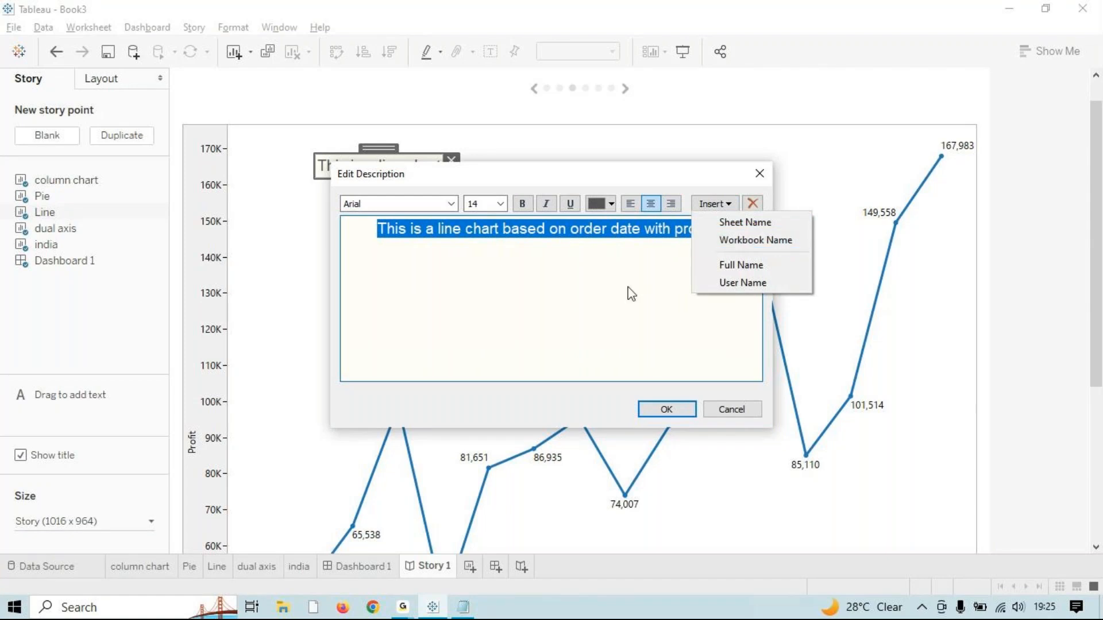
{"action": "left_click", "coordinate": [426, 336]}
{"action": "left_click", "coordinate": [665, 410]}
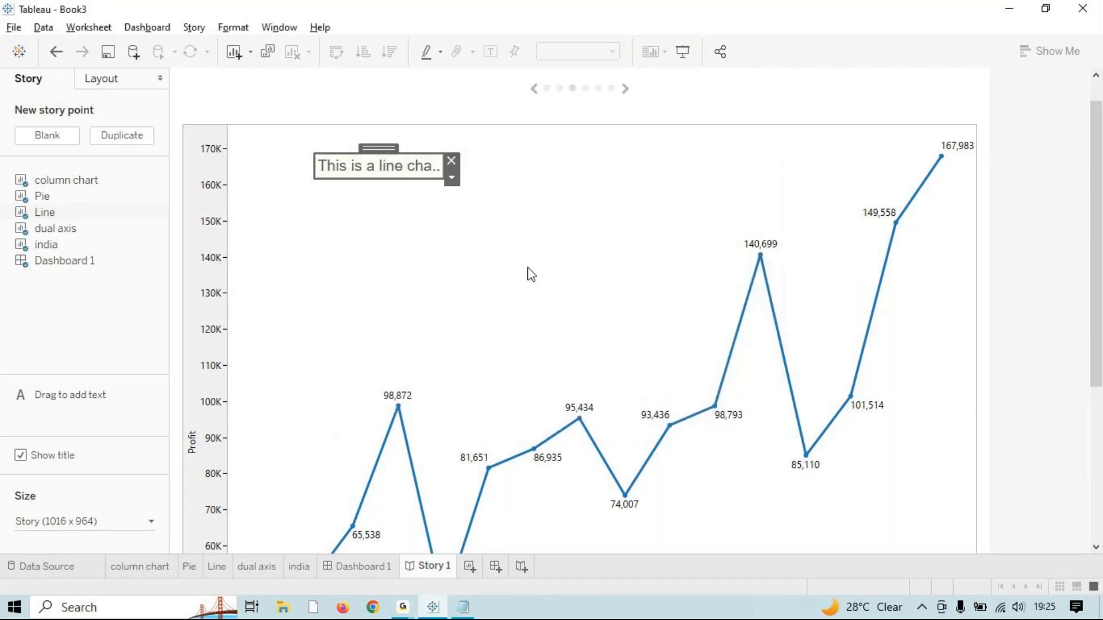
Step: Move the description box to the chart top and shrink it to one line
{"action": "left_click", "coordinate": [453, 178]}
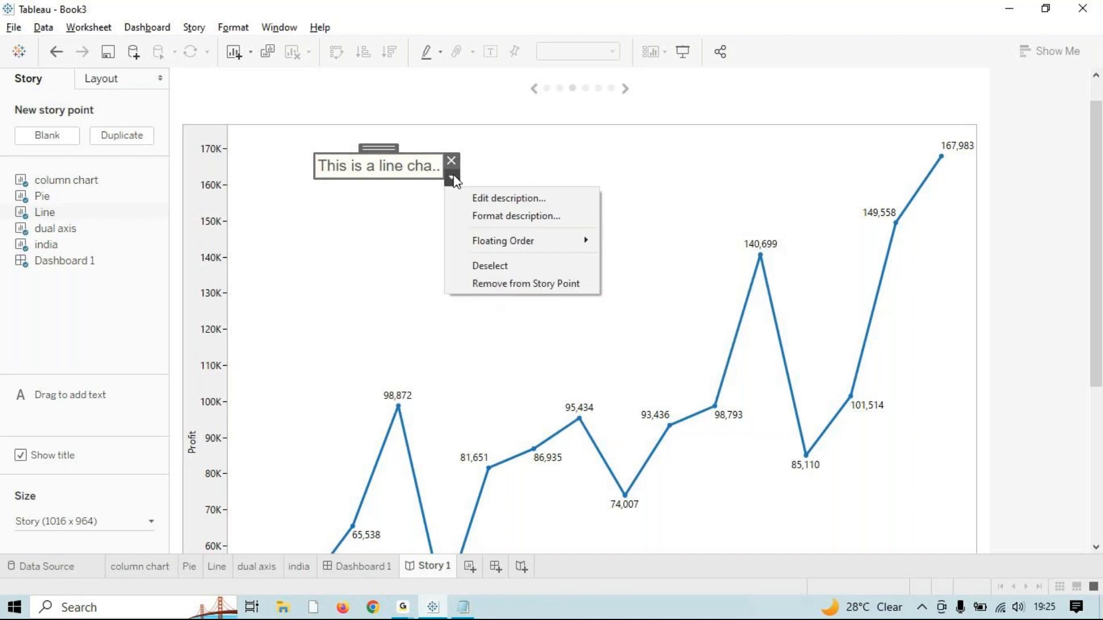
{"action": "left_click", "coordinate": [516, 199]}
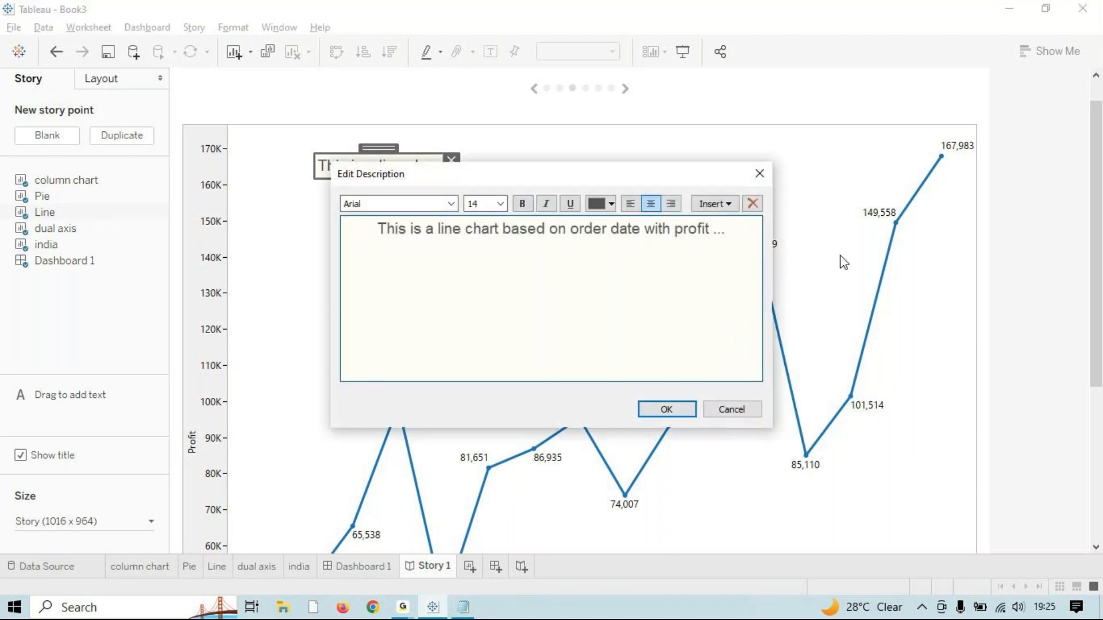
{"action": "left_click", "coordinate": [758, 173]}
{"action": "left_click_drag", "start_coordinate": [401, 182], "coordinate": [754, 221]}
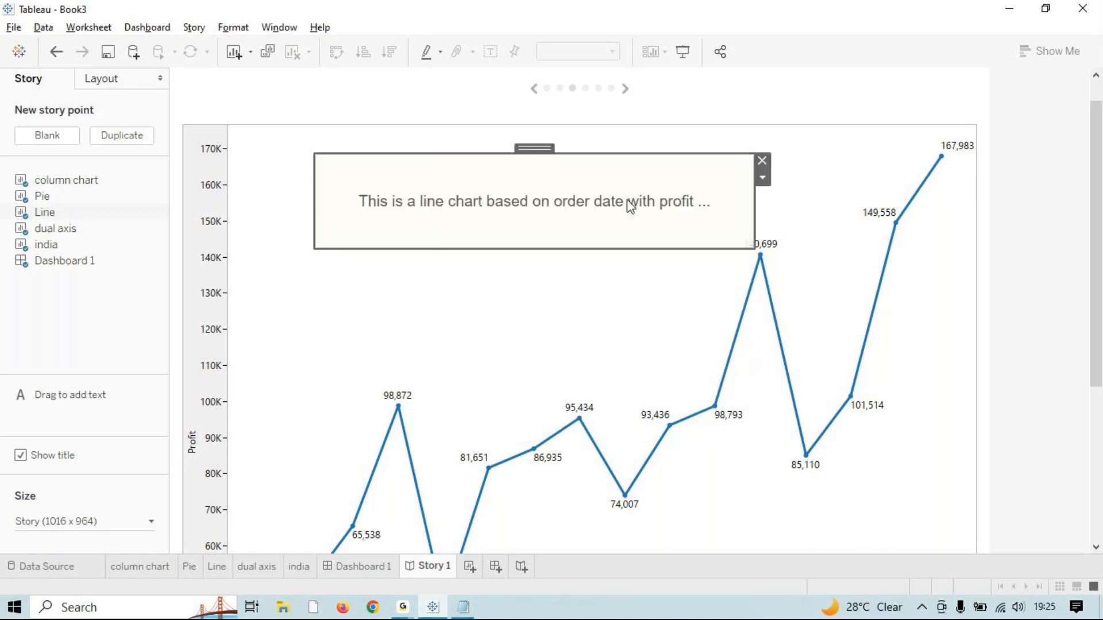
{"action": "left_click_drag", "start_coordinate": [528, 149], "coordinate": [543, 122]}
{"action": "left_click_drag", "start_coordinate": [555, 221], "coordinate": [558, 160]}
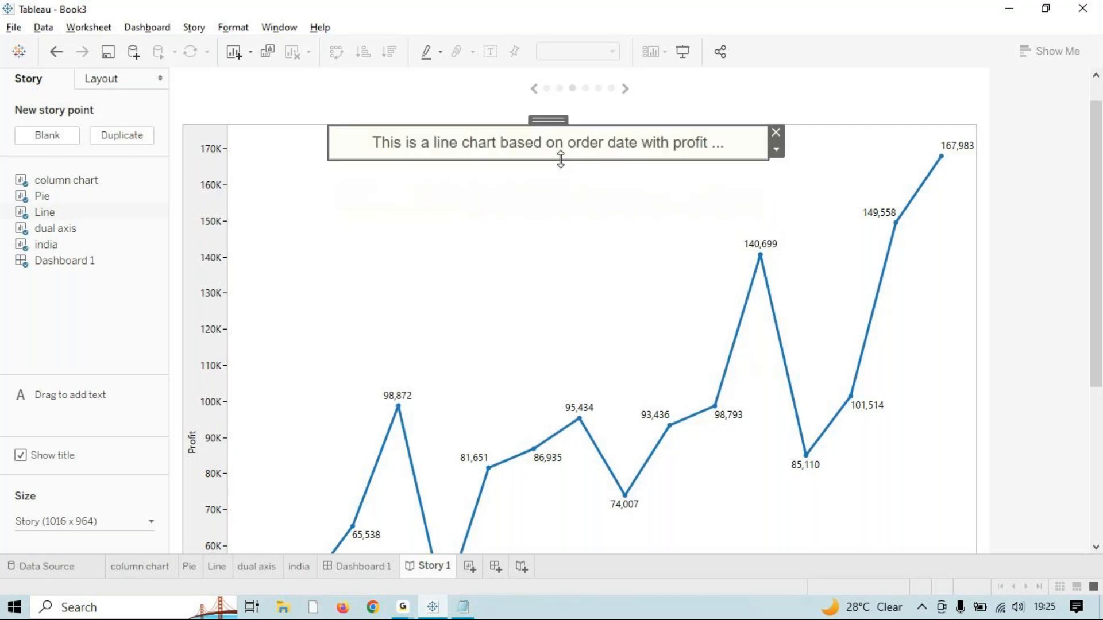
Step: Shift the description box right to centre it over the chart
{"action": "left_click", "coordinate": [549, 218]}
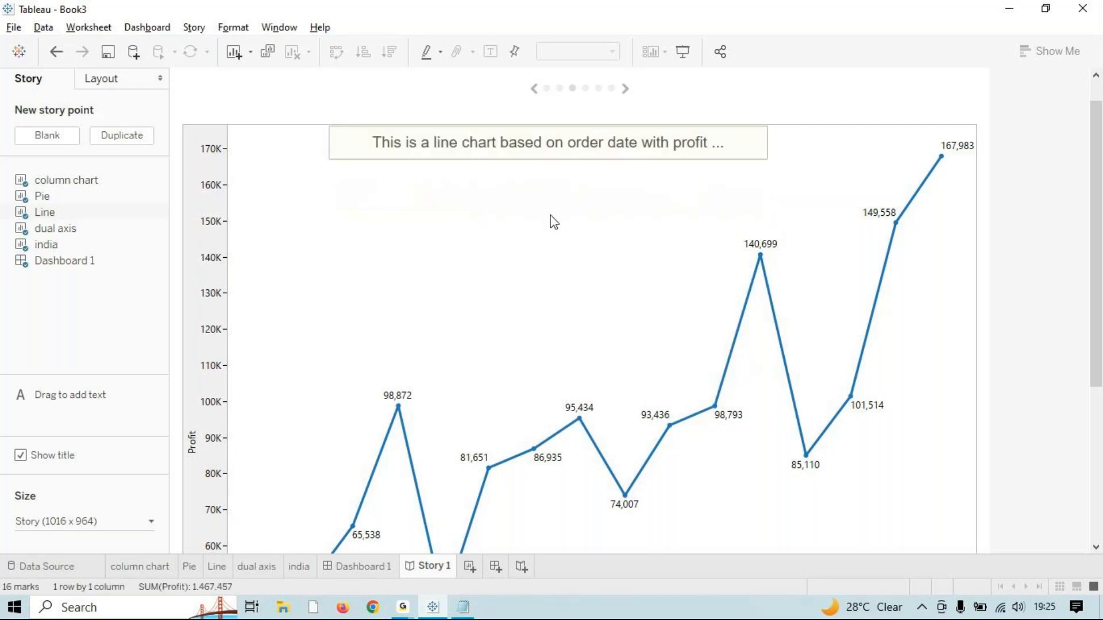
{"action": "left_click", "coordinate": [639, 156]}
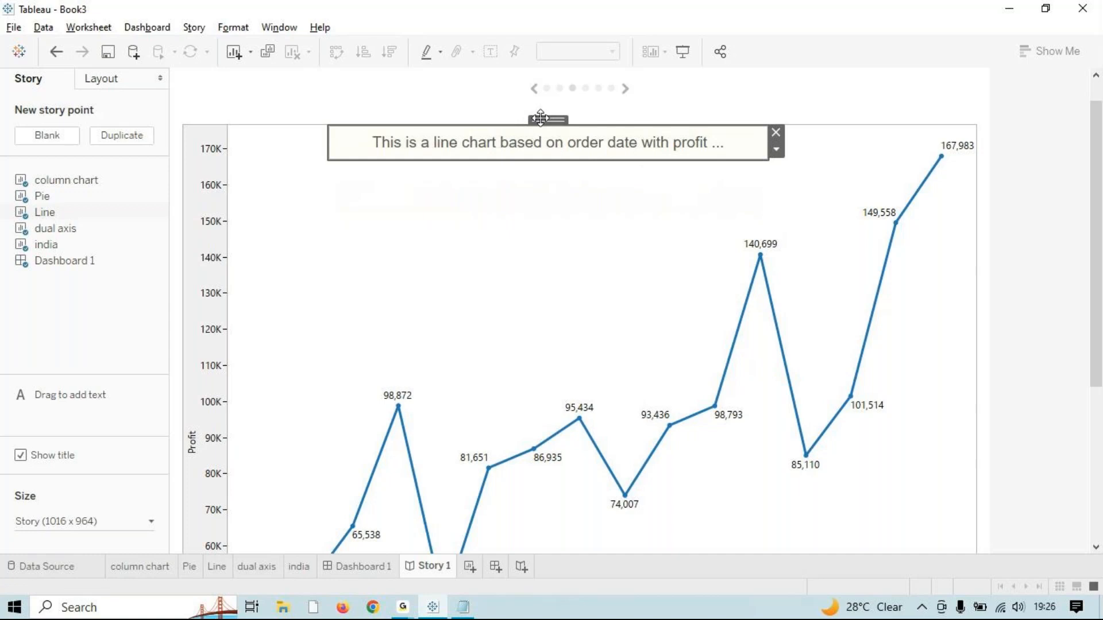
{"action": "left_click_drag", "start_coordinate": [542, 116], "coordinate": [577, 119]}
{"action": "left_click", "coordinate": [560, 209]}
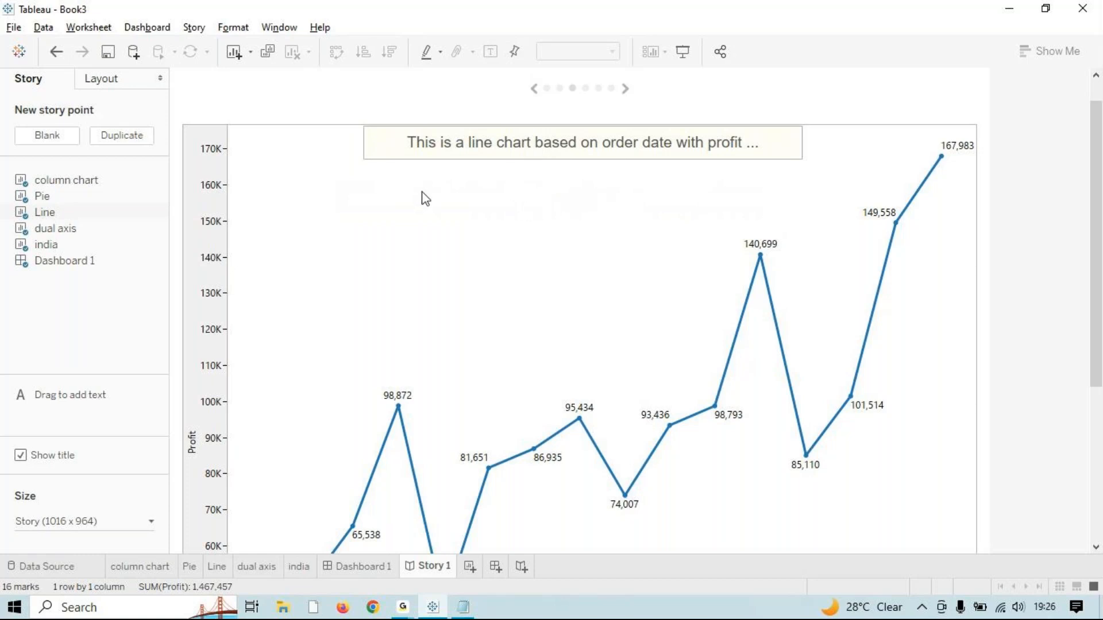
Step: Add a point annotation showing 2012 Q3 with profit 157,528
{"action": "right_click", "coordinate": [366, 195]}
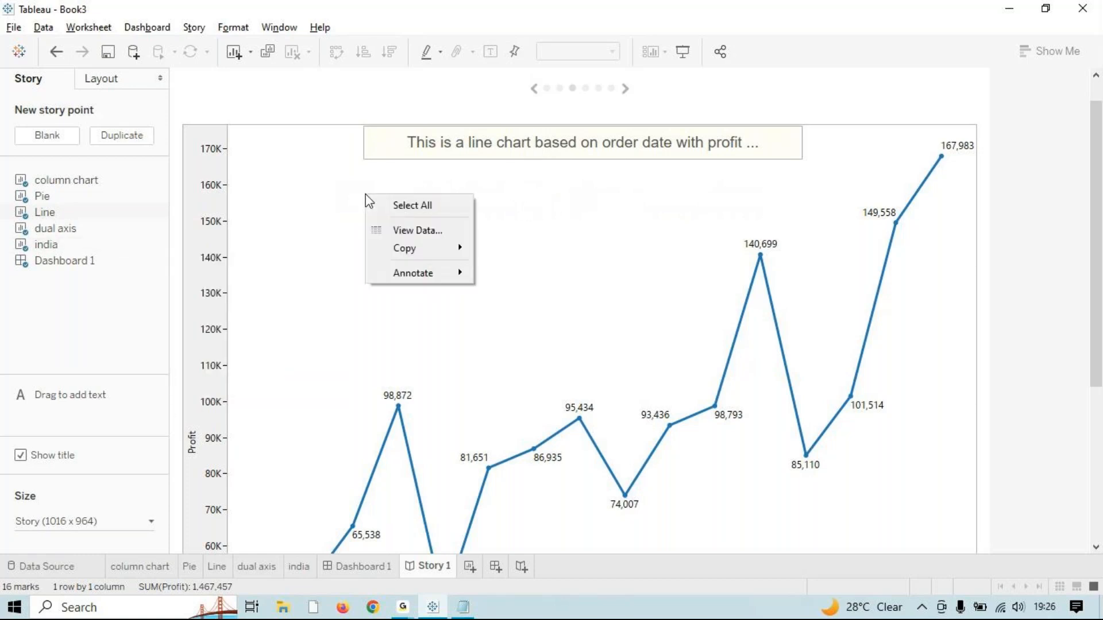
{"action": "mouse_move", "coordinate": [379, 275]}
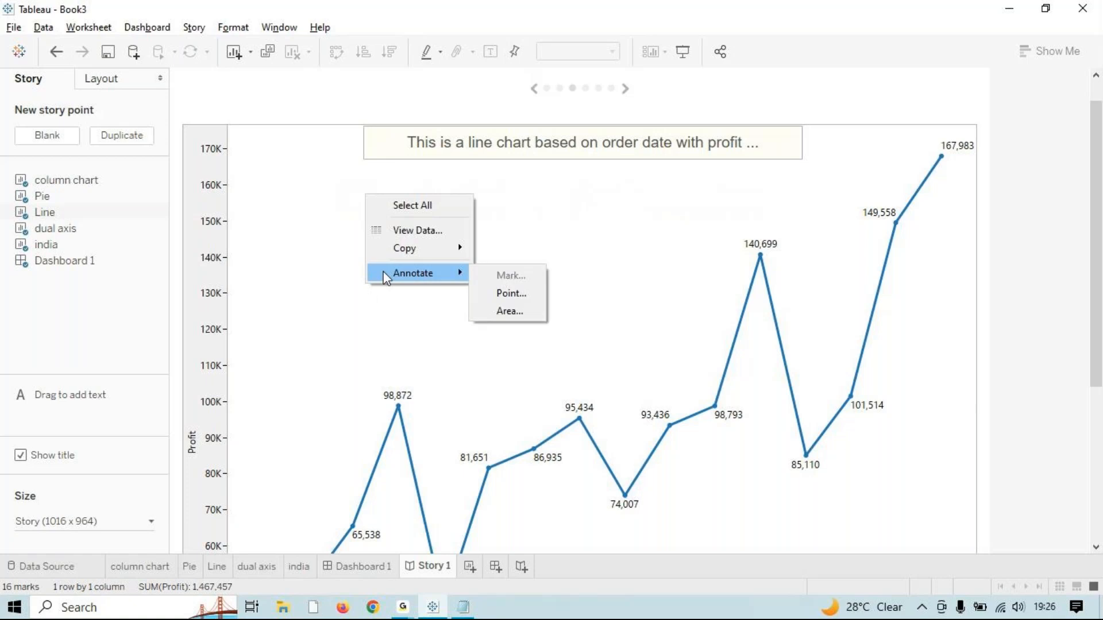
{"action": "left_click", "coordinate": [513, 296]}
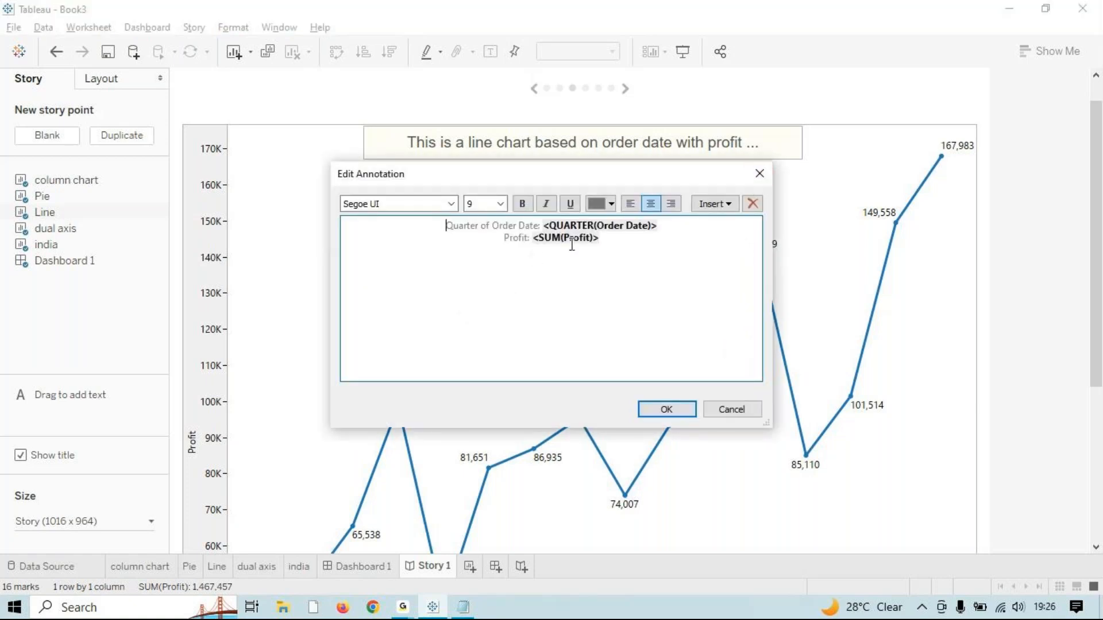
{"action": "left_click", "coordinate": [665, 411]}
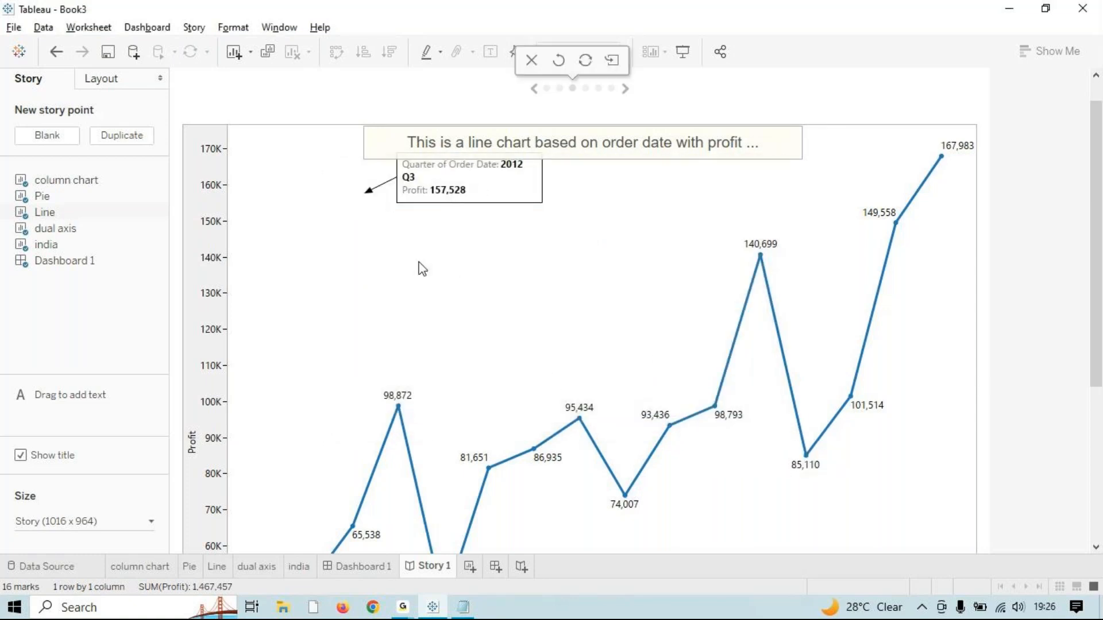
Step: Start an area annotation on the chart, then cancel it
{"action": "right_click", "coordinate": [442, 254]}
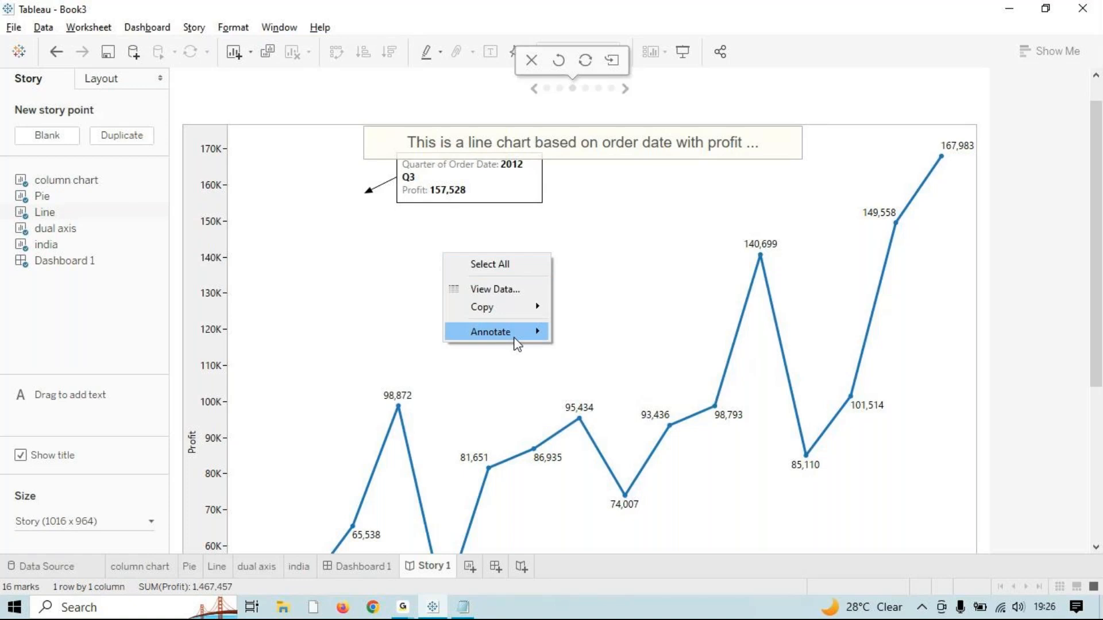
{"action": "mouse_move", "coordinate": [511, 332]}
{"action": "left_click", "coordinate": [580, 370]}
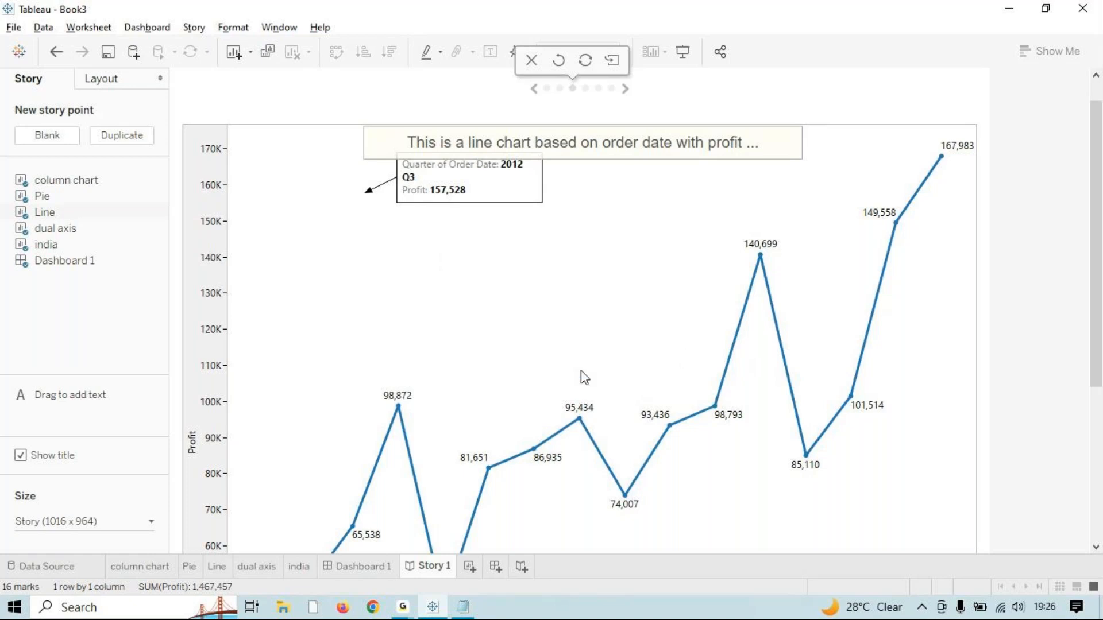
{"action": "left_click", "coordinate": [760, 173]}
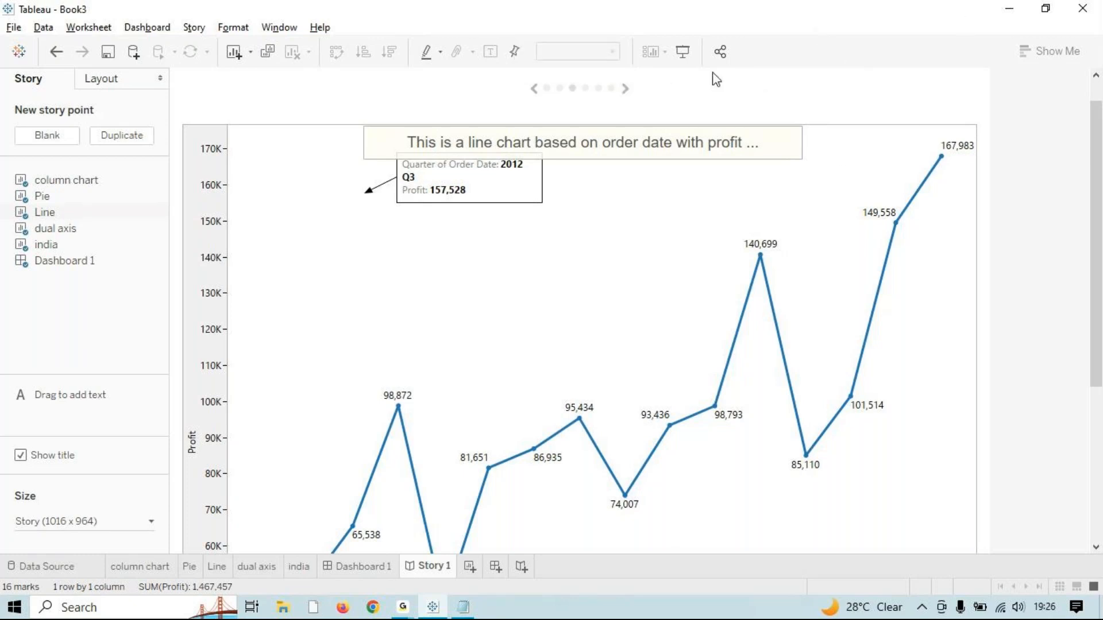
Step: Enter Presentation Mode and step through the first four story points
{"action": "left_click", "coordinate": [682, 54]}
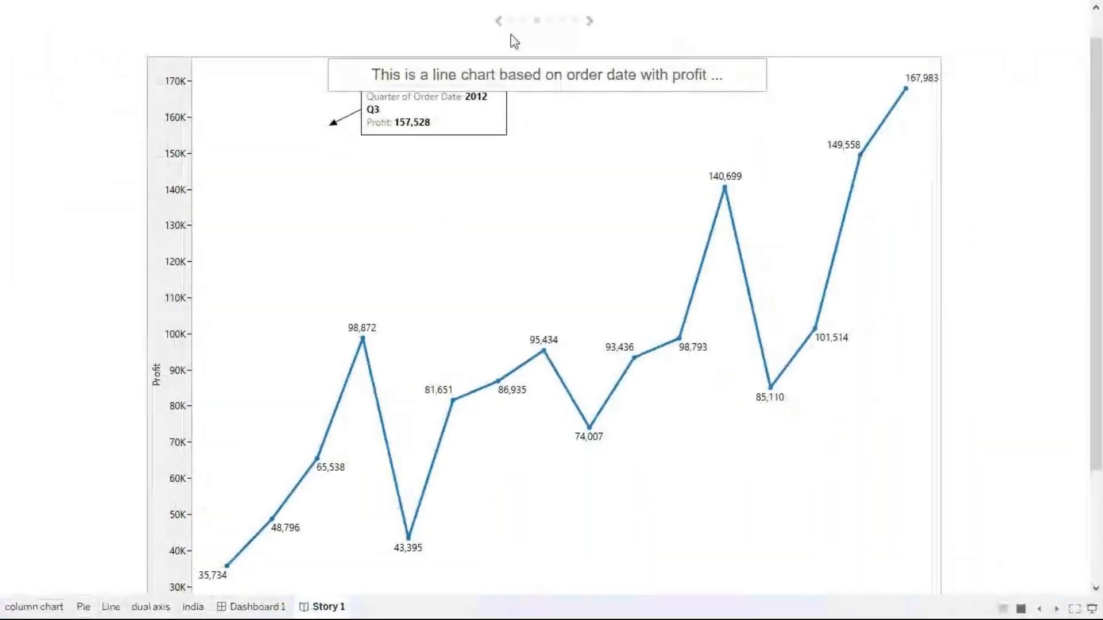
{"action": "left_click", "coordinate": [510, 22]}
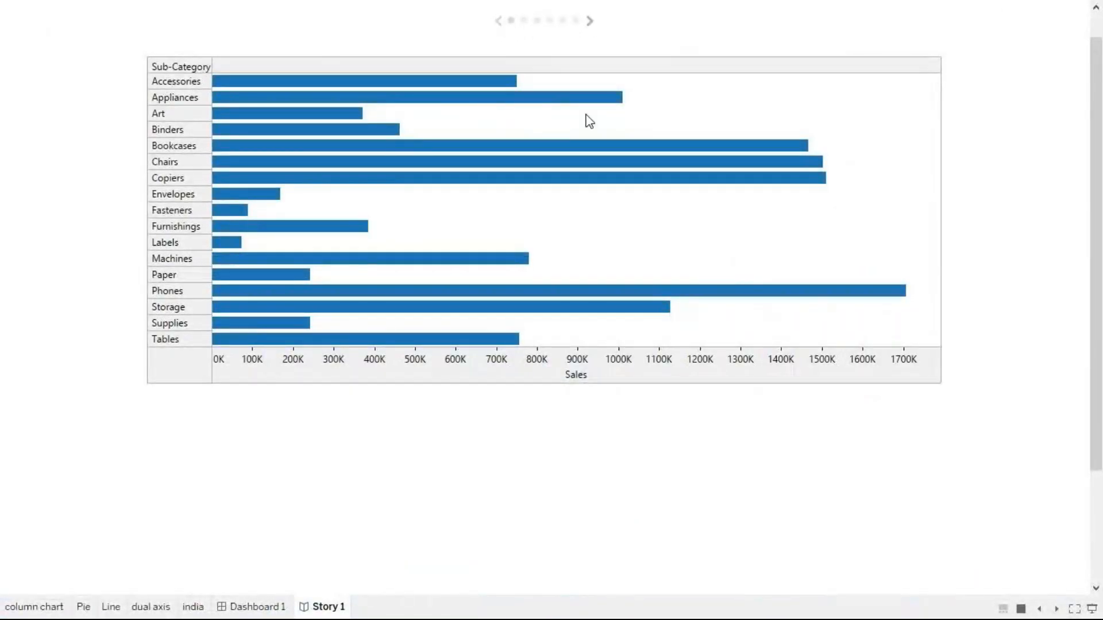
{"action": "left_click", "coordinate": [589, 23]}
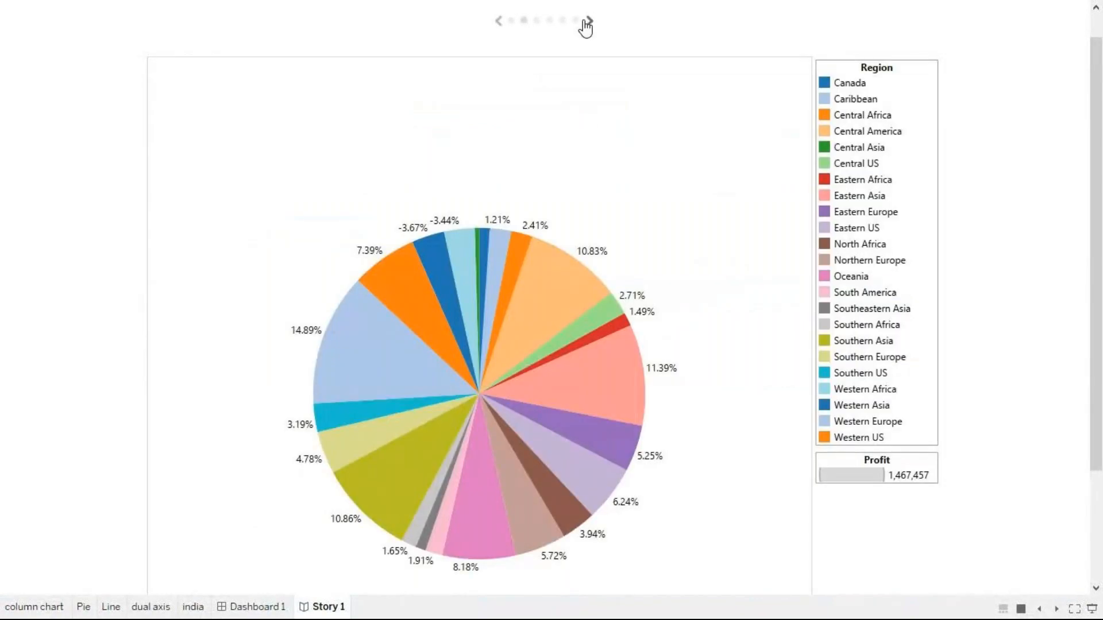
{"action": "left_click", "coordinate": [589, 26]}
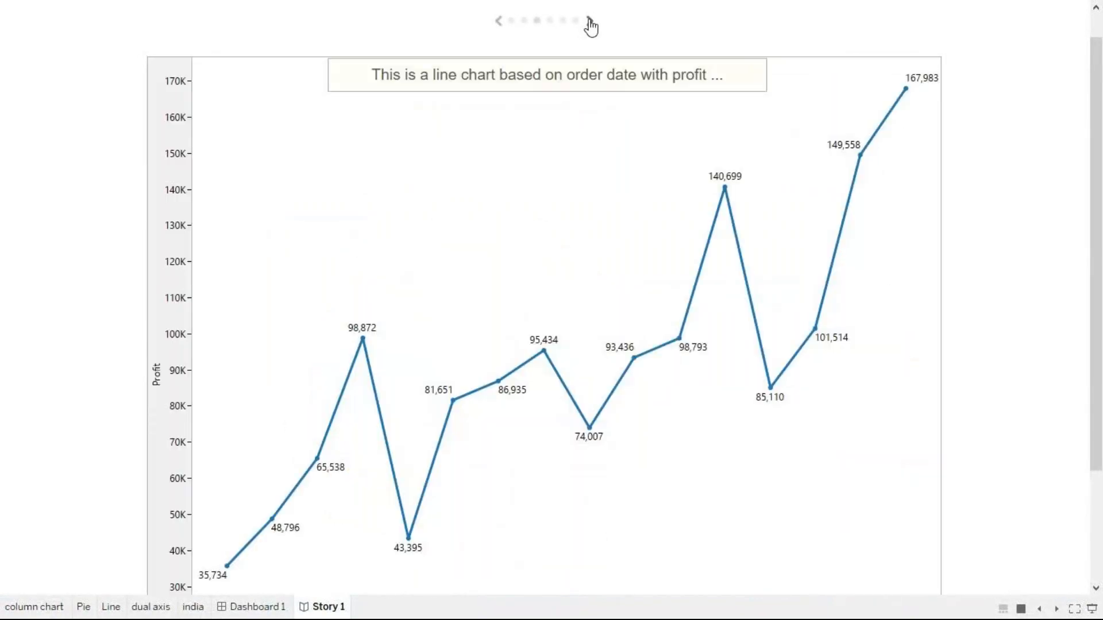
{"action": "left_click", "coordinate": [590, 26]}
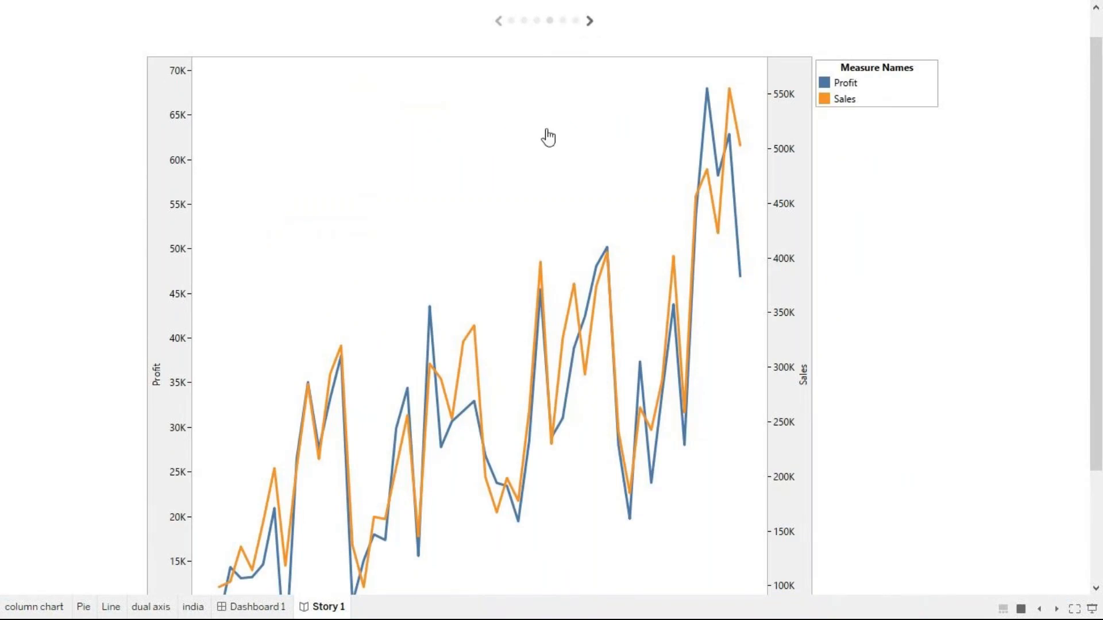
Step: Advance through the India state map to the Dashboard 2 story point
{"action": "left_click", "coordinate": [562, 22]}
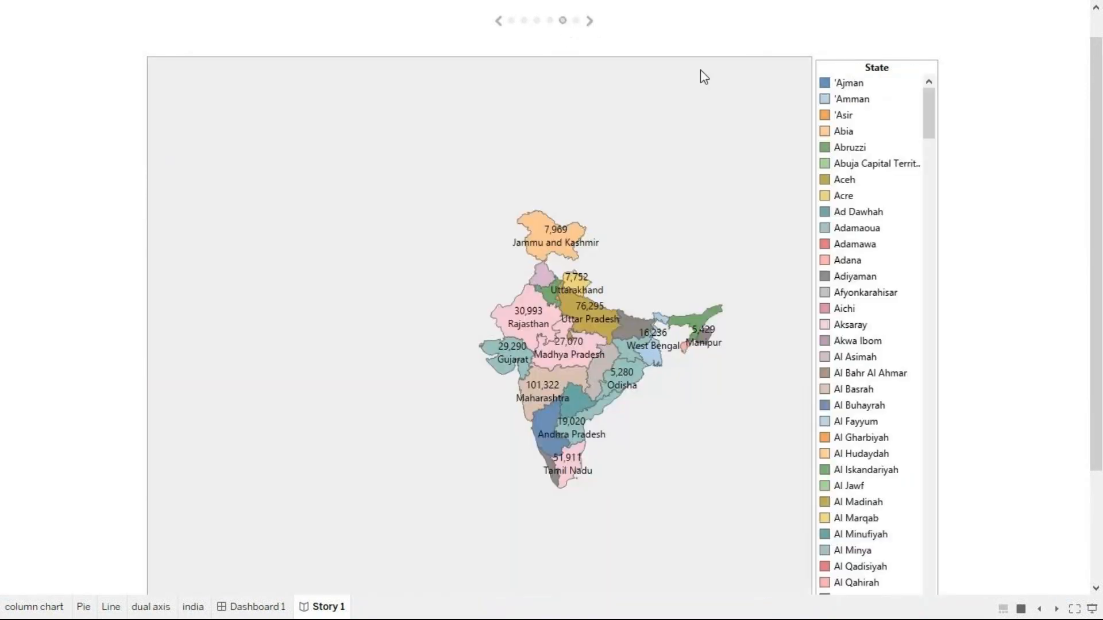
{"action": "scroll", "coordinate": [652, 361], "scroll_direction": "up", "scroll_amount": 2}
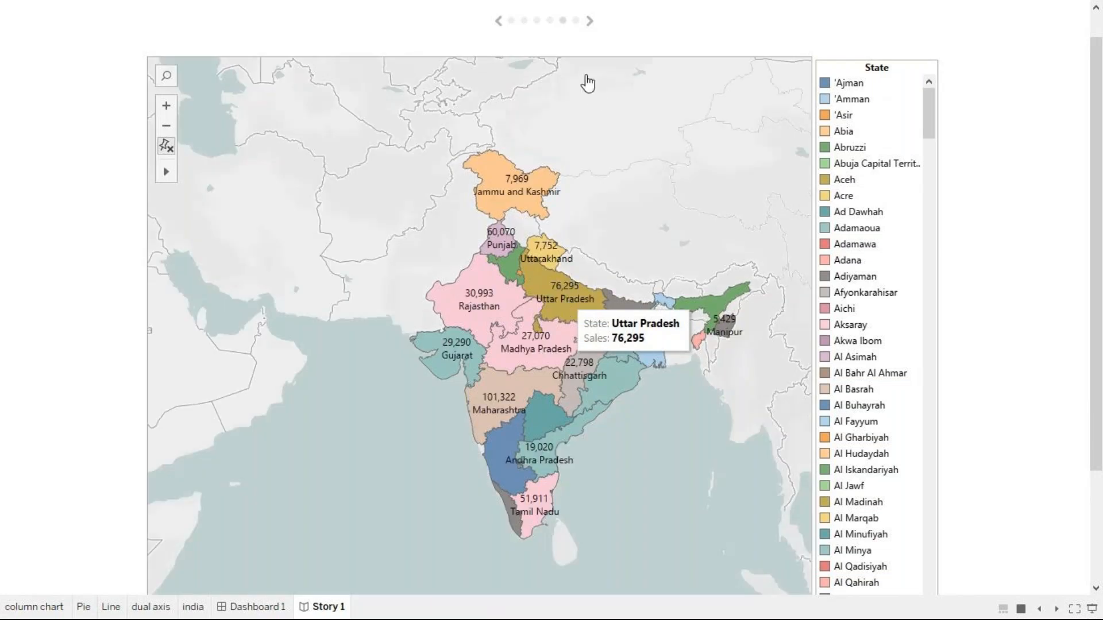
{"action": "left_click", "coordinate": [575, 23]}
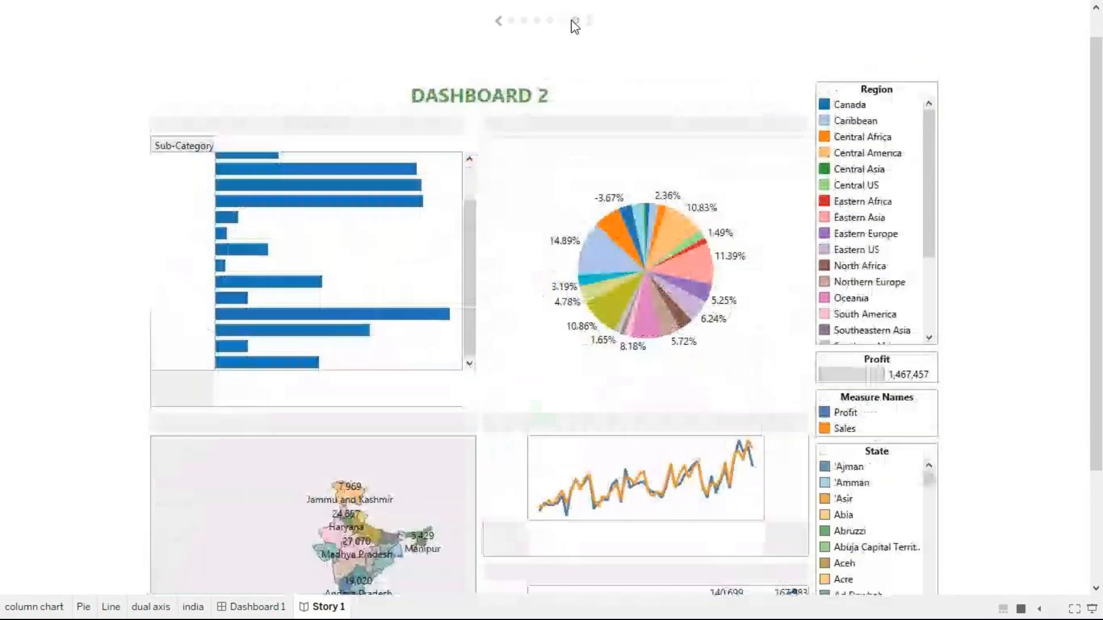
{"action": "scroll", "coordinate": [629, 557], "scroll_direction": "down", "scroll_amount": 1}
{"action": "scroll", "coordinate": [627, 546], "scroll_direction": "down", "scroll_amount": 5}
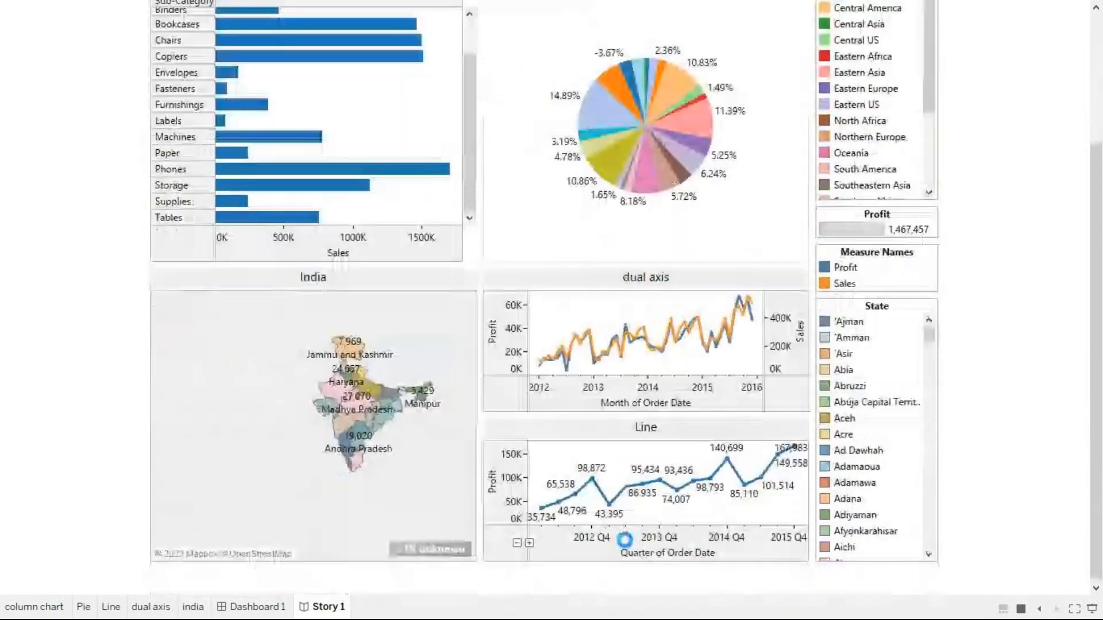
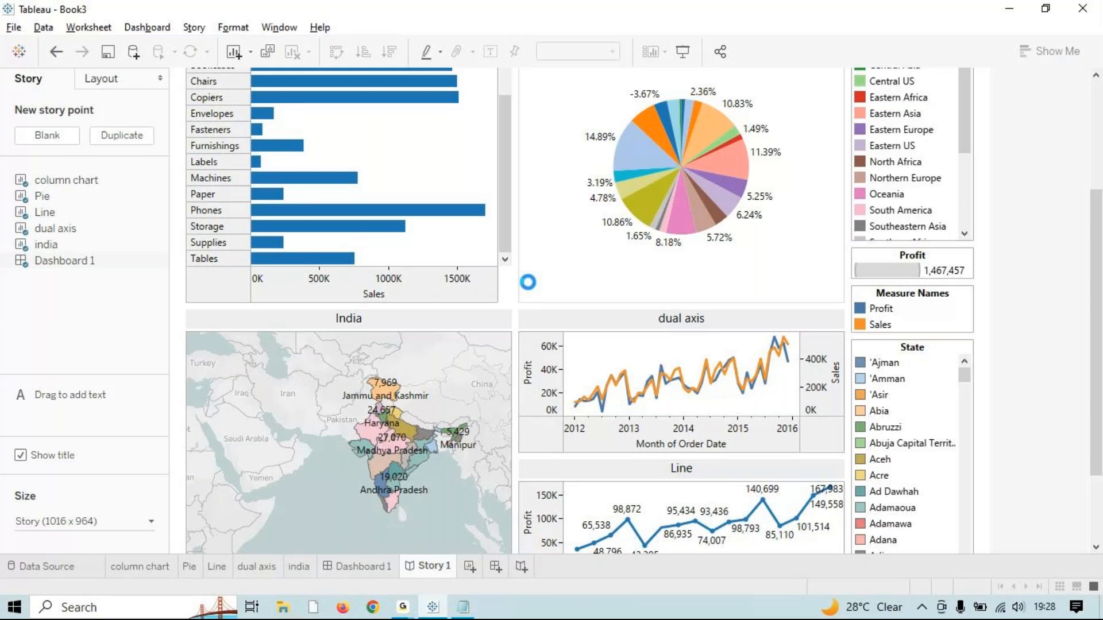
{"action": "mouse_move", "coordinate": [480, 370]}
{"action": "left_click", "coordinate": [404, 607]}
{"action": "left_click", "coordinate": [513, 535]}
{"action": "left_click", "coordinate": [495, 567]}
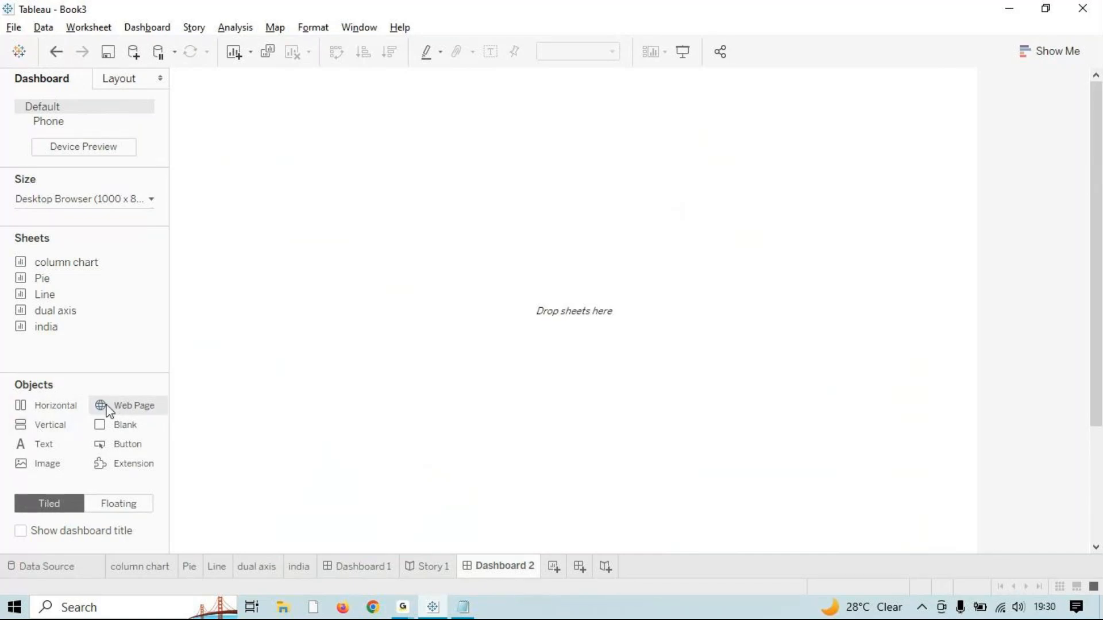
{"action": "left_click_drag", "start_coordinate": [107, 408], "coordinate": [487, 300]}
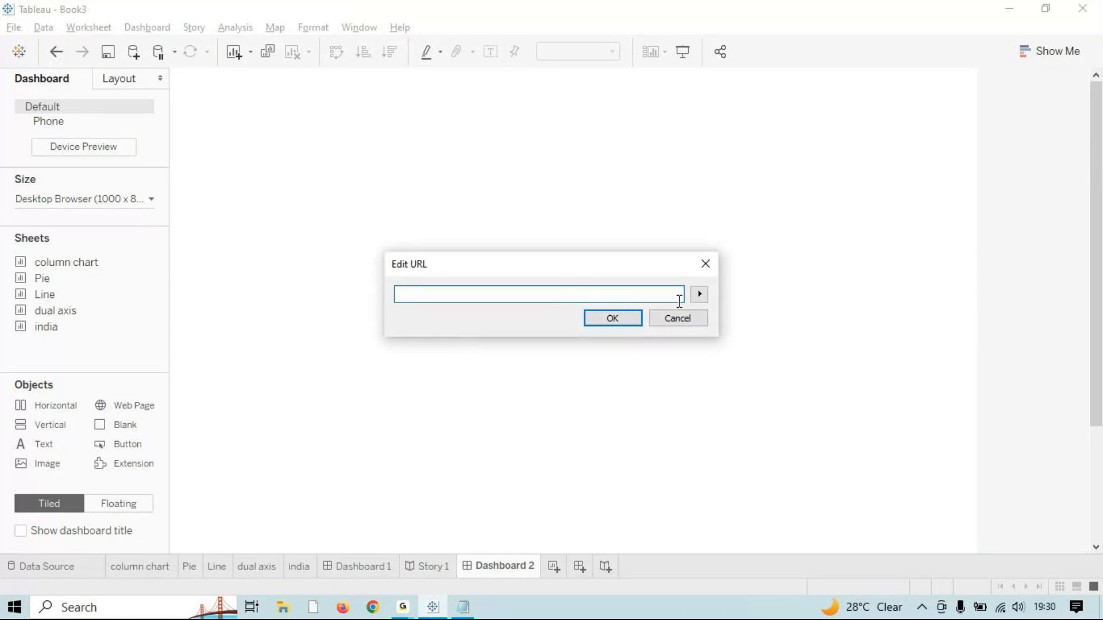
{"action": "left_click", "coordinate": [699, 295]}
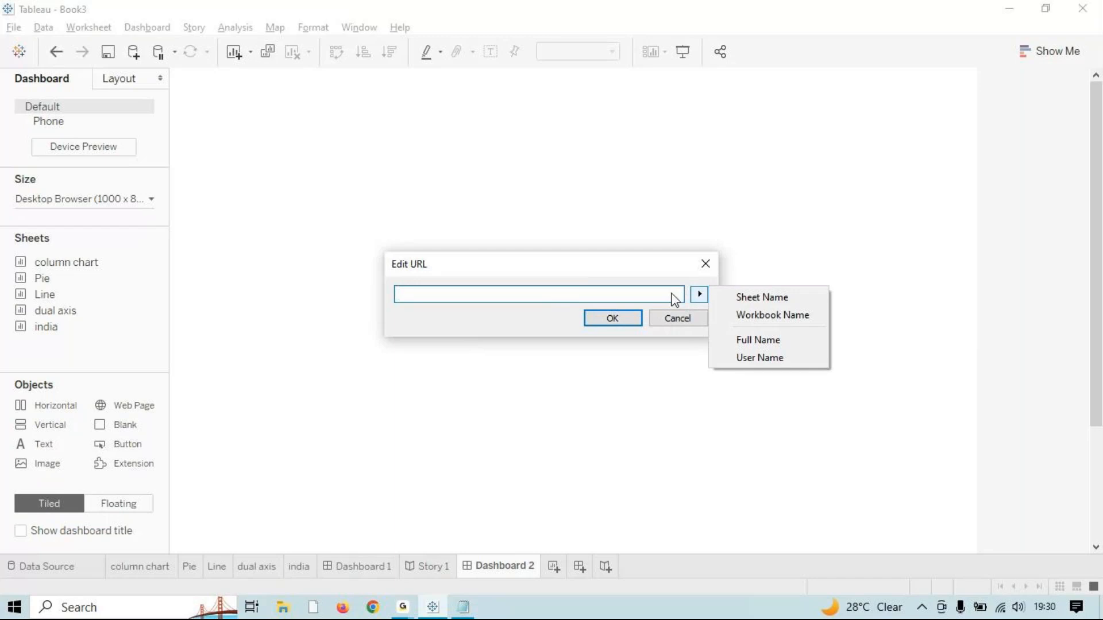
{"action": "left_click", "coordinate": [575, 294]}
{"action": "type", "text": "www"}
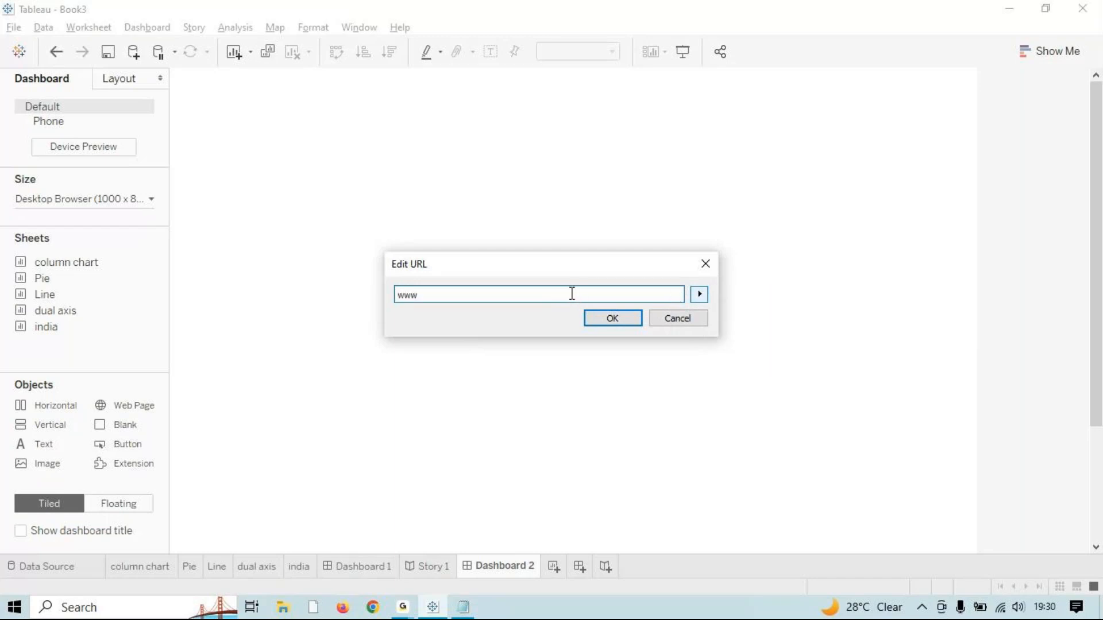
{"action": "type", "text": ".google.com"}
{"action": "key", "text": "Return"}
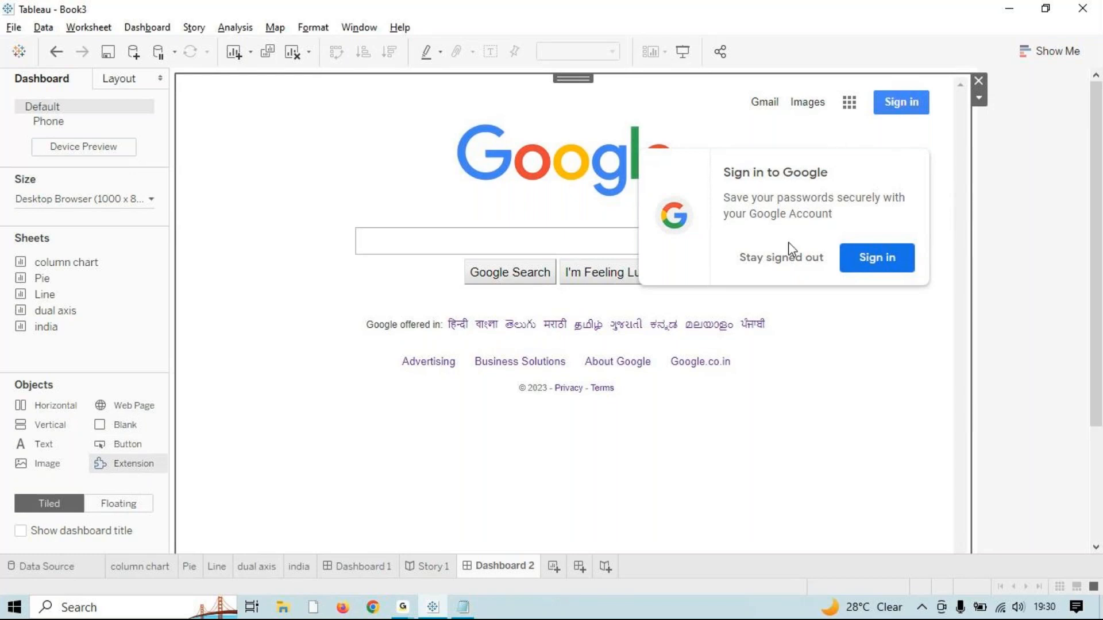
{"action": "left_click", "coordinate": [779, 260]}
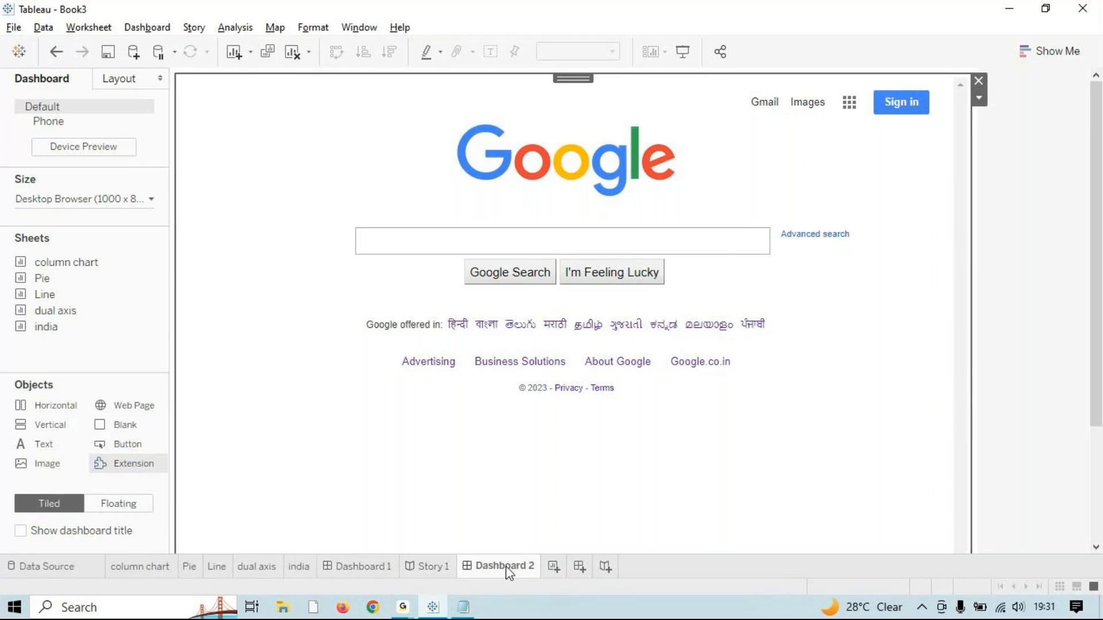
Step: Turn on the dashboard title and rename the dashboard 'search that u want'
{"action": "double_click", "coordinate": [521, 568]}
{"action": "left_click", "coordinate": [75, 536]}
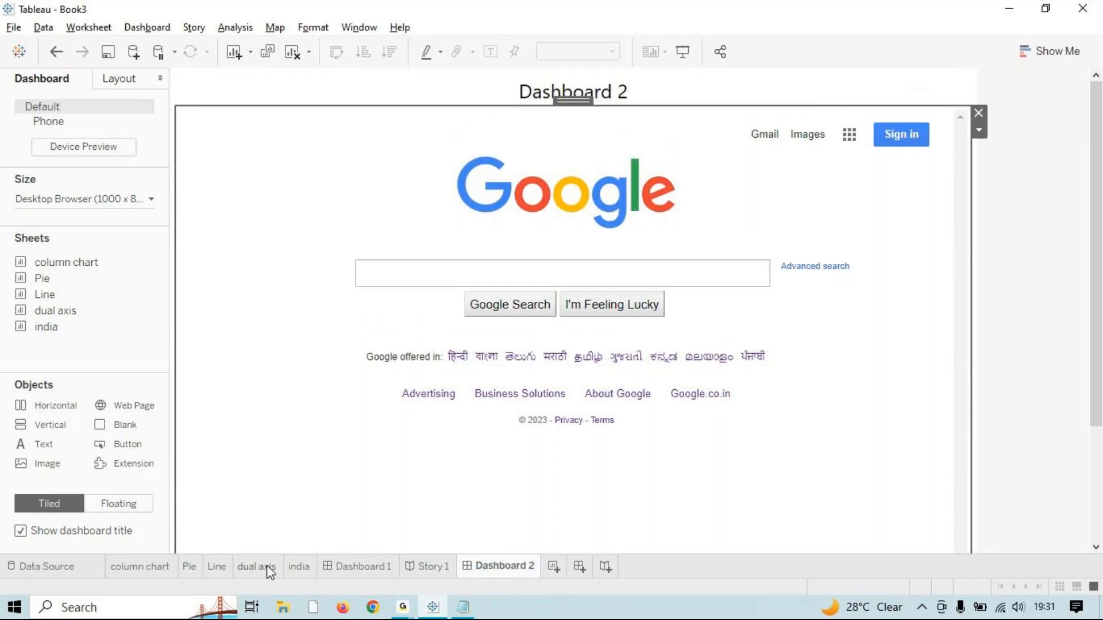
{"action": "double_click", "coordinate": [488, 566]}
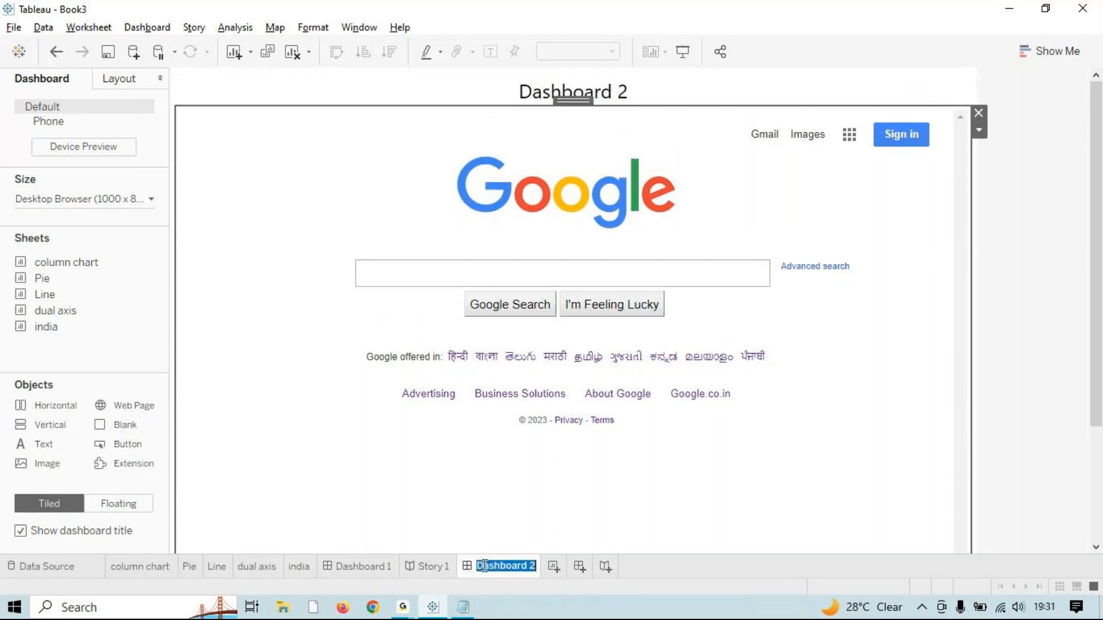
{"action": "type", "text": "sear"}
{"action": "key", "text": "BackSpace"}
{"action": "key", "text": "BackSpace"}
{"action": "type", "text": "arch that u wa"}
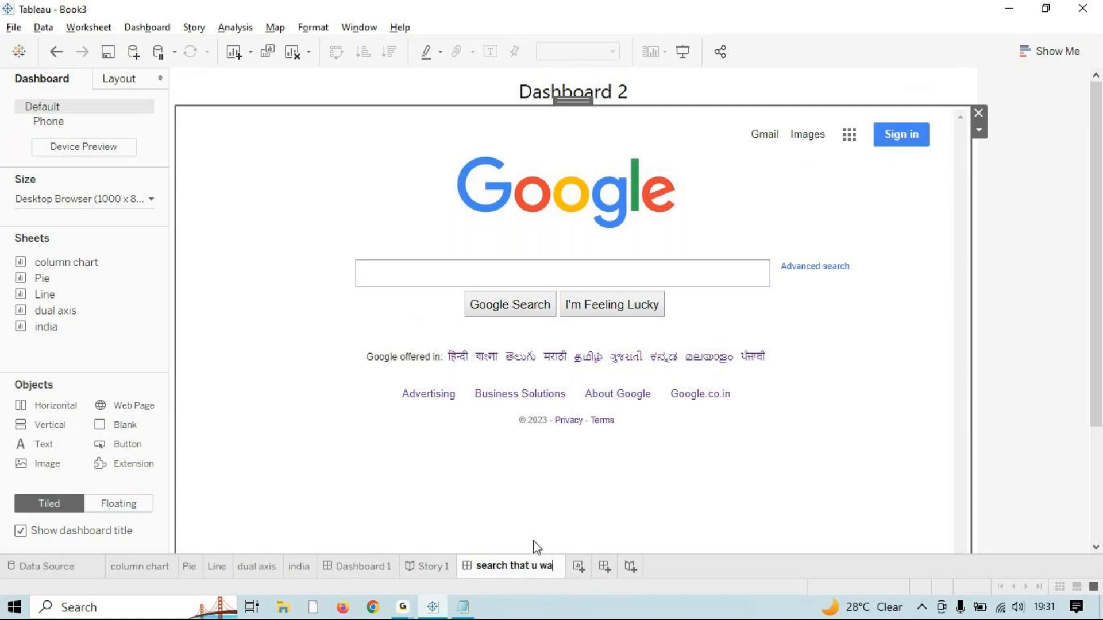
{"action": "type", "text": "nt"}
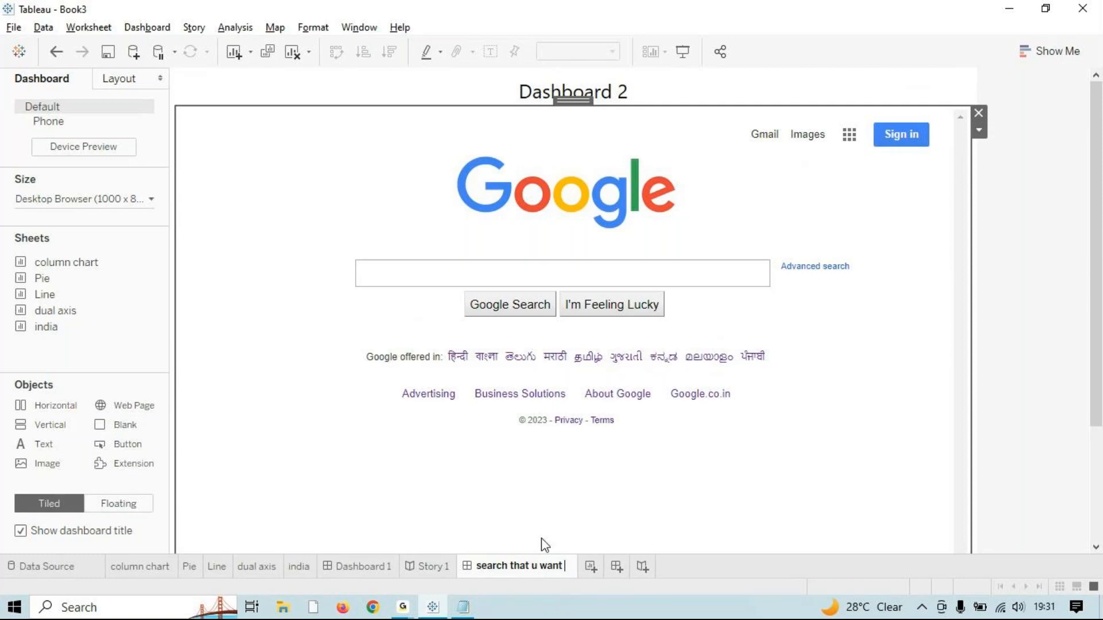
{"action": "key", "text": "Return"}
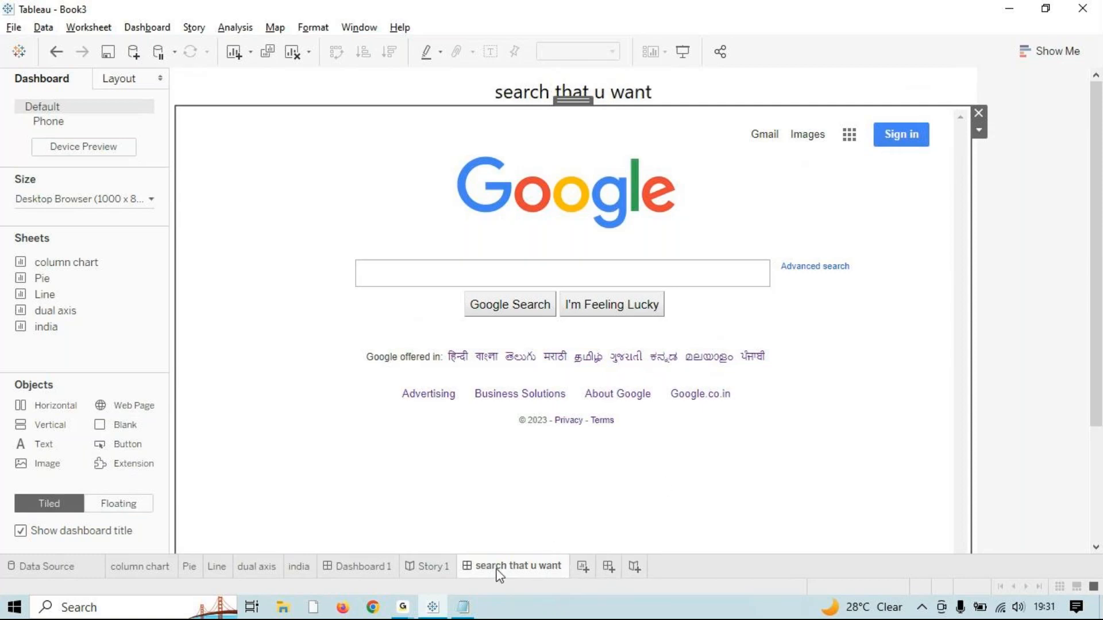
Step: Add the 'search that u want' dashboard to Story 1 and dismiss the Google sign-in prompt
{"action": "left_click", "coordinate": [436, 570]}
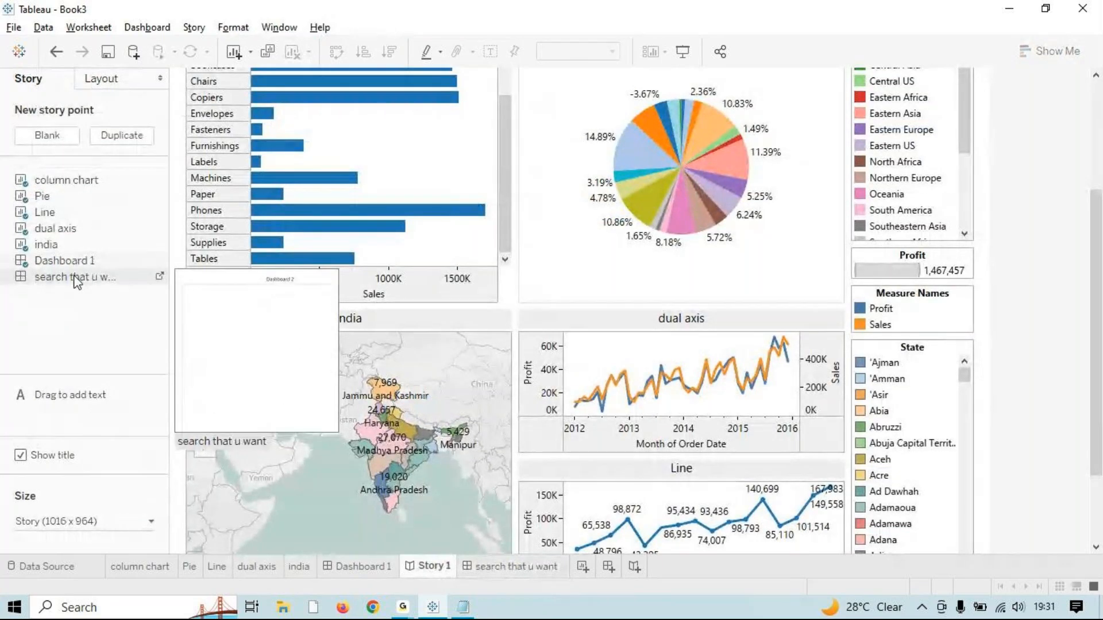
{"action": "left_click_drag", "start_coordinate": [76, 278], "coordinate": [547, 190]}
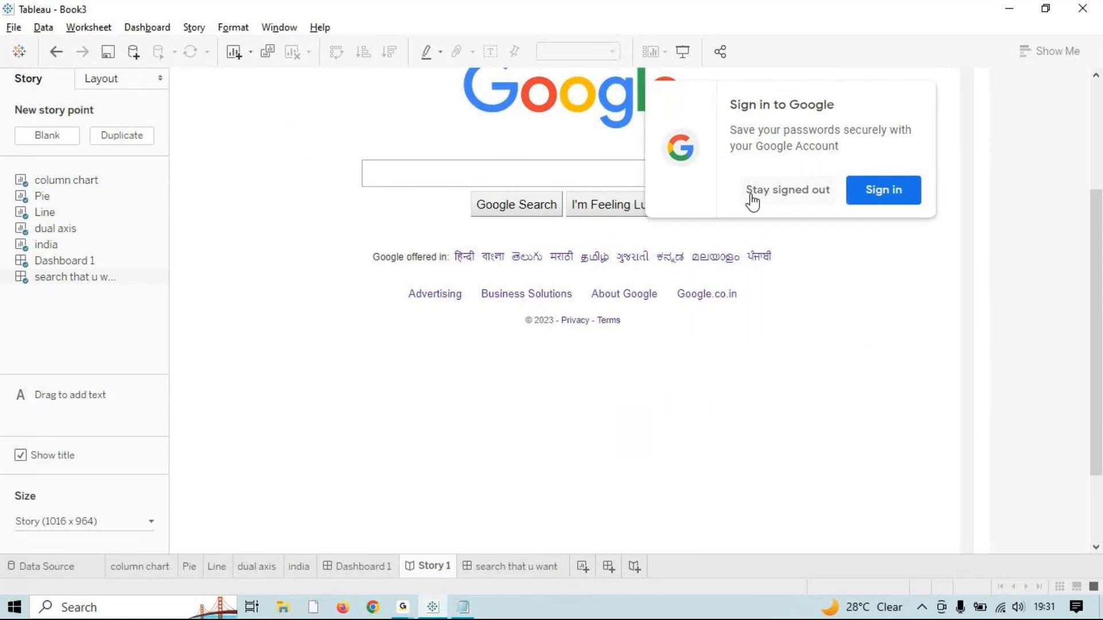
{"action": "left_click", "coordinate": [753, 193]}
Step: Search 'cricbuzz' in the embedded Google page, open the Cricbuzz site and scroll through it
{"action": "left_click", "coordinate": [484, 175]}
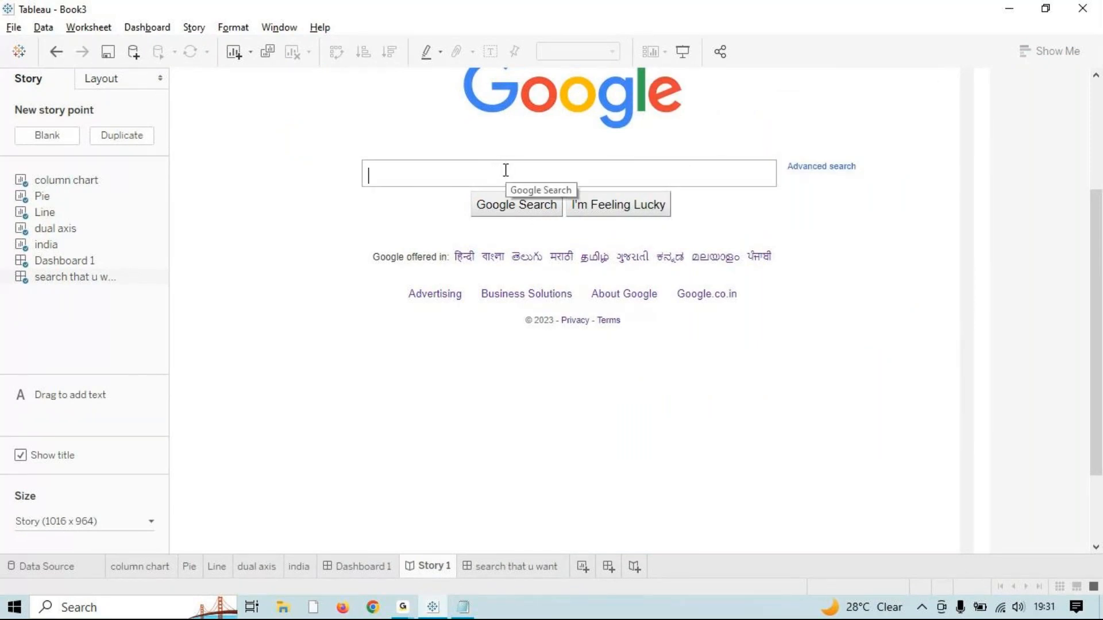
{"action": "type", "text": "cric"}
{"action": "key", "text": "Down"}
{"action": "key", "text": "Down"}
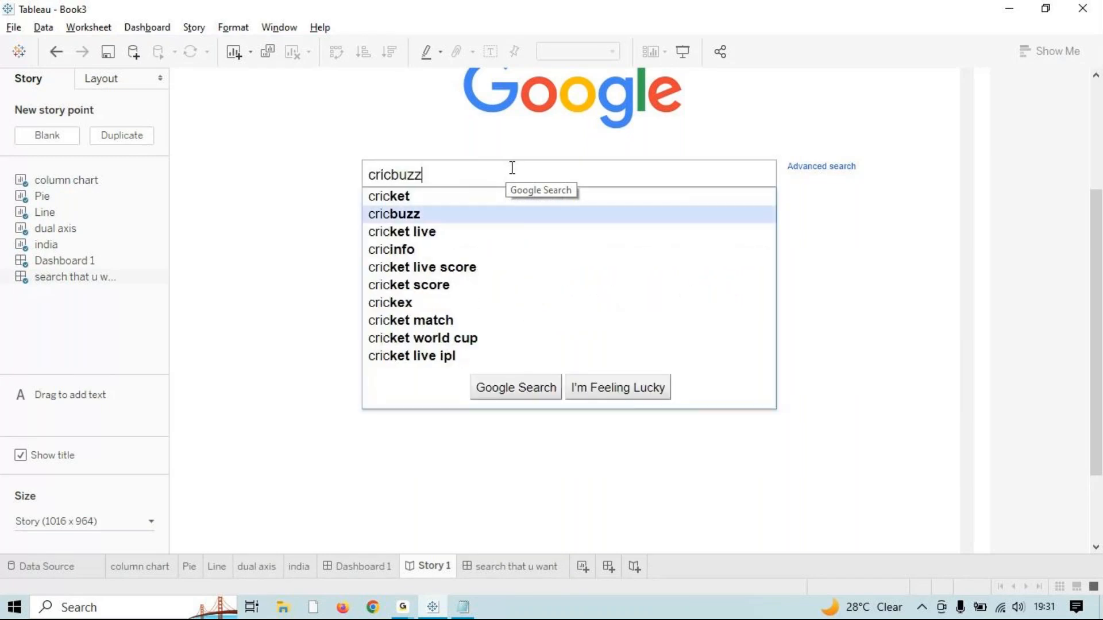
{"action": "key", "text": "Return"}
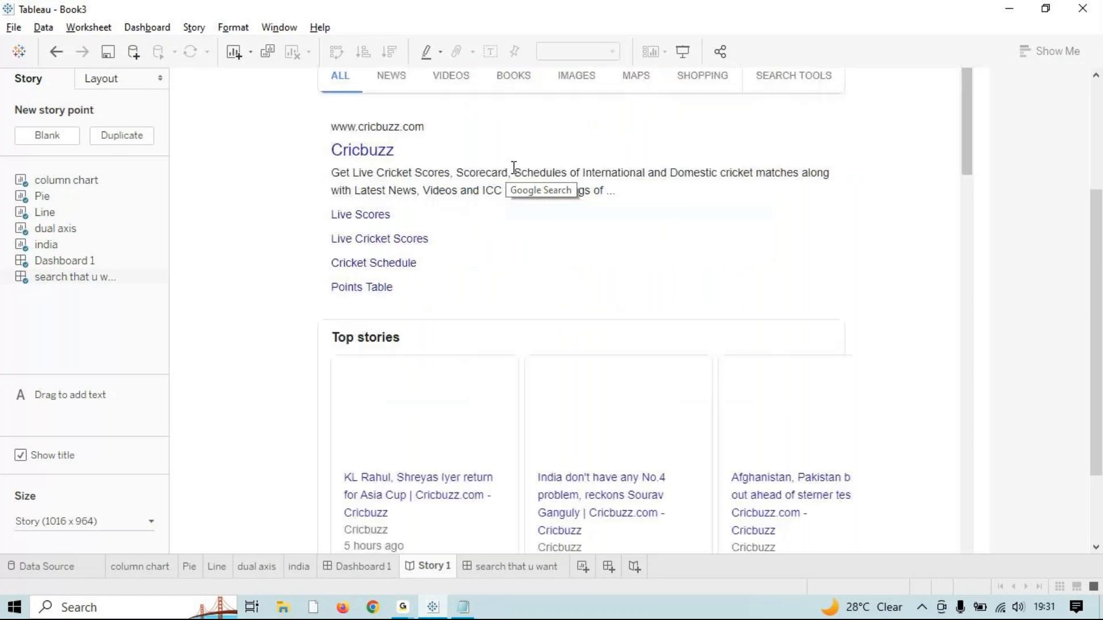
{"action": "left_click", "coordinate": [393, 153]}
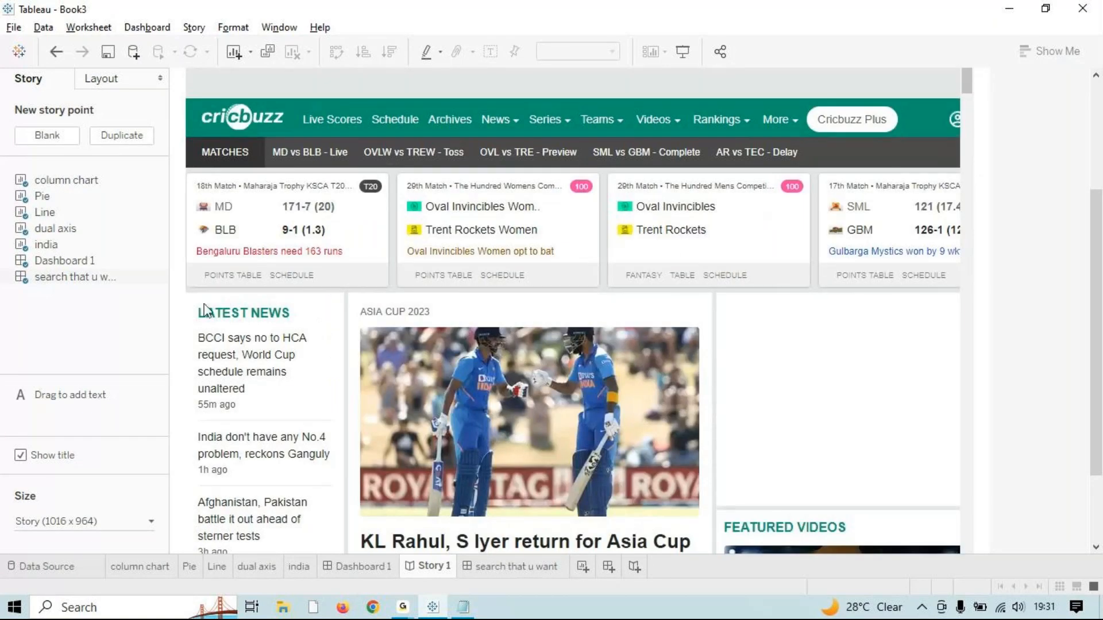
{"action": "scroll", "coordinate": [541, 349], "scroll_direction": "down", "scroll_amount": 5}
{"action": "scroll", "coordinate": [541, 348], "scroll_direction": "down", "scroll_amount": 9}
{"action": "scroll", "coordinate": [540, 323], "scroll_direction": "up", "scroll_amount": 12}
{"action": "scroll", "coordinate": [540, 323], "scroll_direction": "up", "scroll_amount": 3}
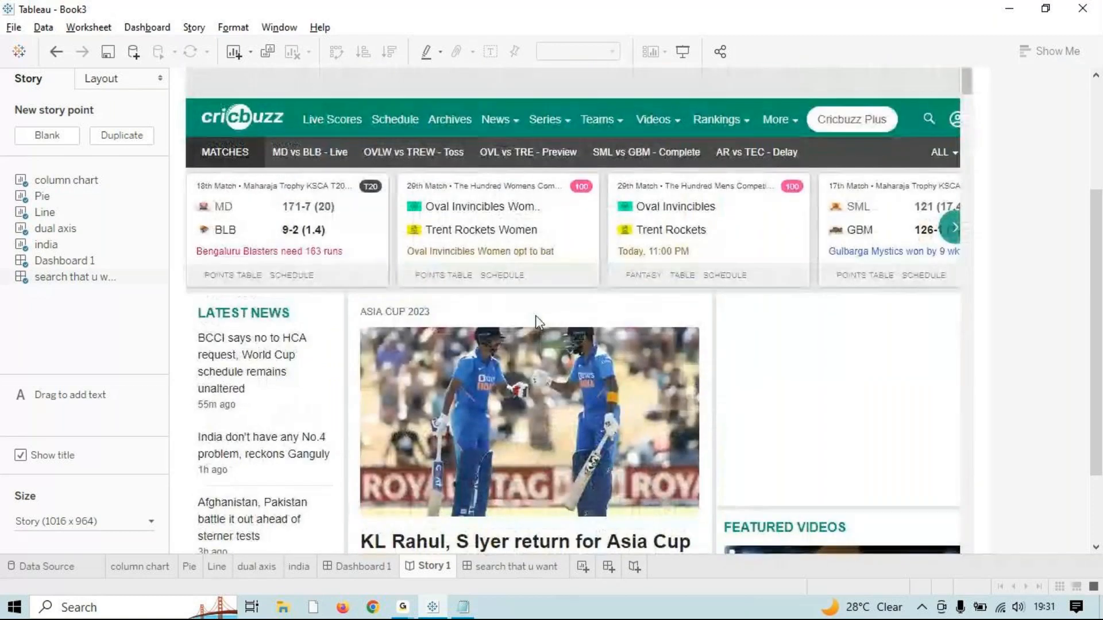
{"action": "scroll", "coordinate": [536, 317], "scroll_direction": "down", "scroll_amount": 15}
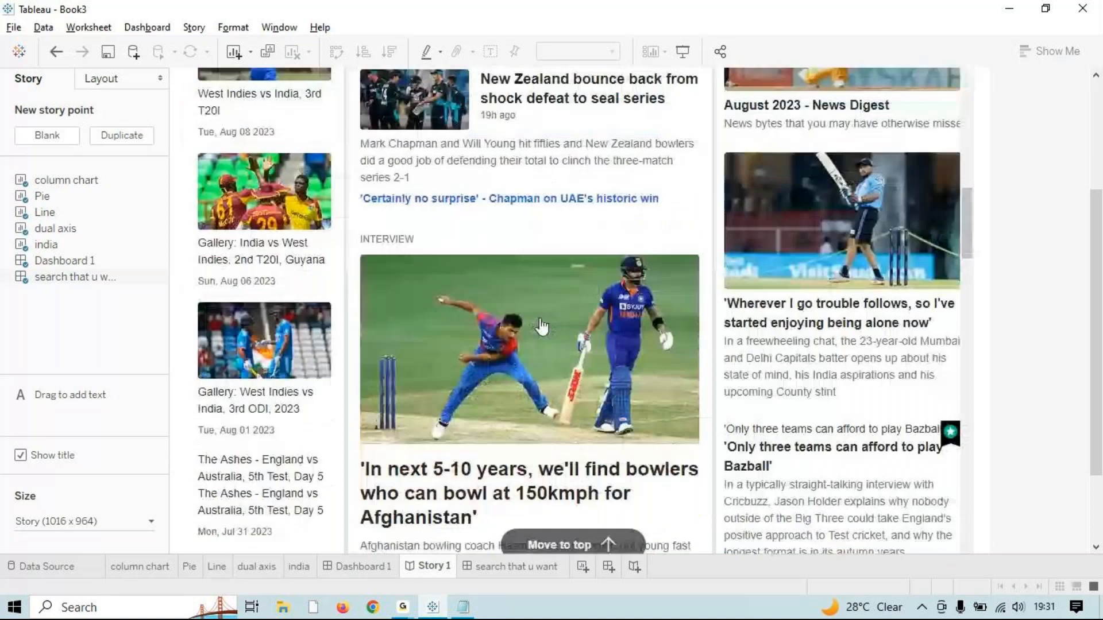
{"action": "scroll", "coordinate": [541, 326], "scroll_direction": "down", "scroll_amount": 5}
{"action": "scroll", "coordinate": [572, 316], "scroll_direction": "up", "scroll_amount": 18}
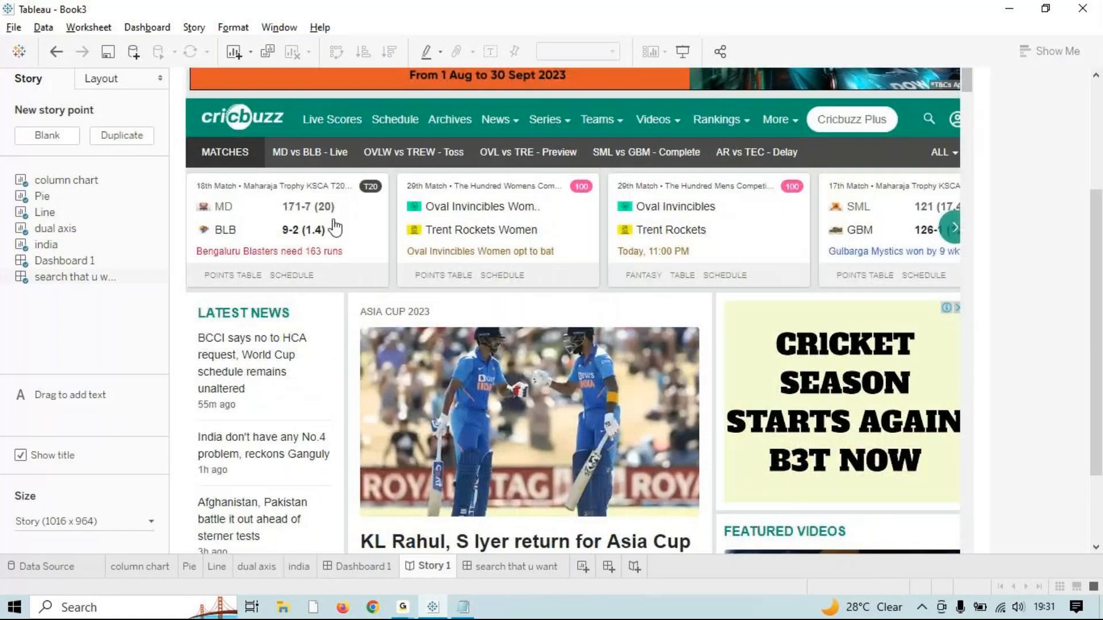
{"action": "scroll", "coordinate": [635, 458], "scroll_direction": "down", "scroll_amount": 3}
{"action": "scroll", "coordinate": [637, 458], "scroll_direction": "up", "scroll_amount": 3}
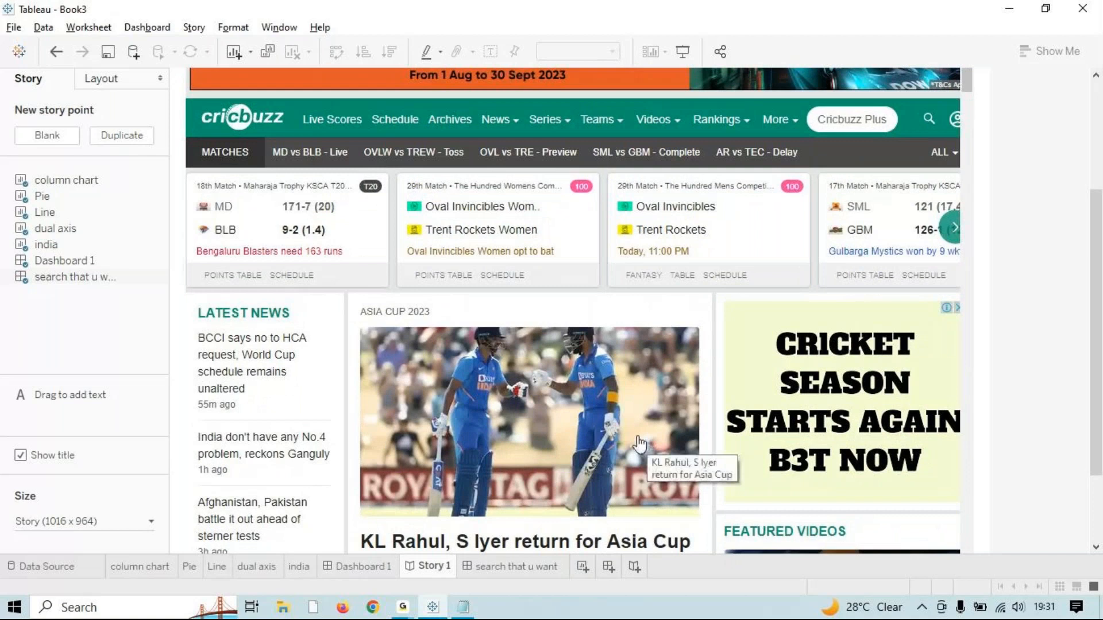
{"action": "scroll", "coordinate": [551, 381], "scroll_direction": "down", "scroll_amount": 2}
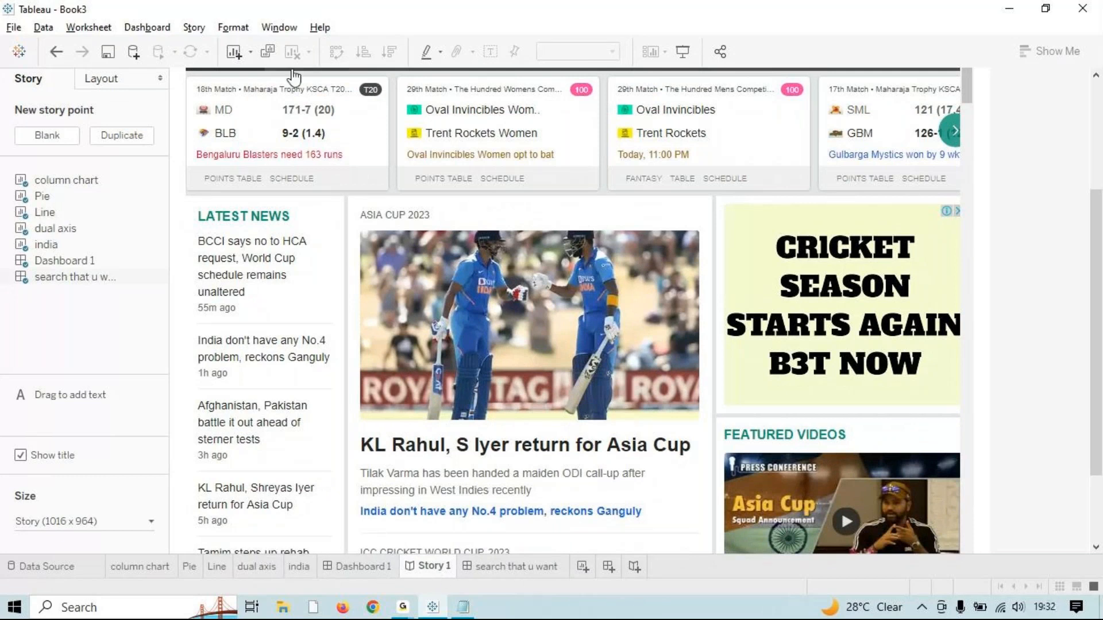
{"action": "key", "text": "F7"}
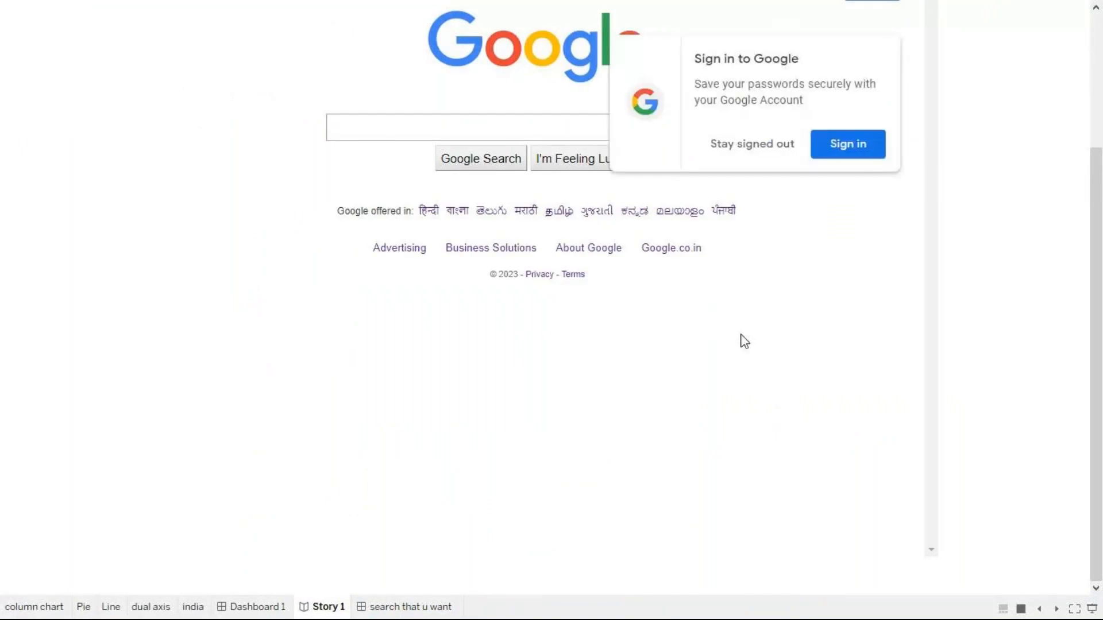
{"action": "left_click", "coordinate": [767, 148]}
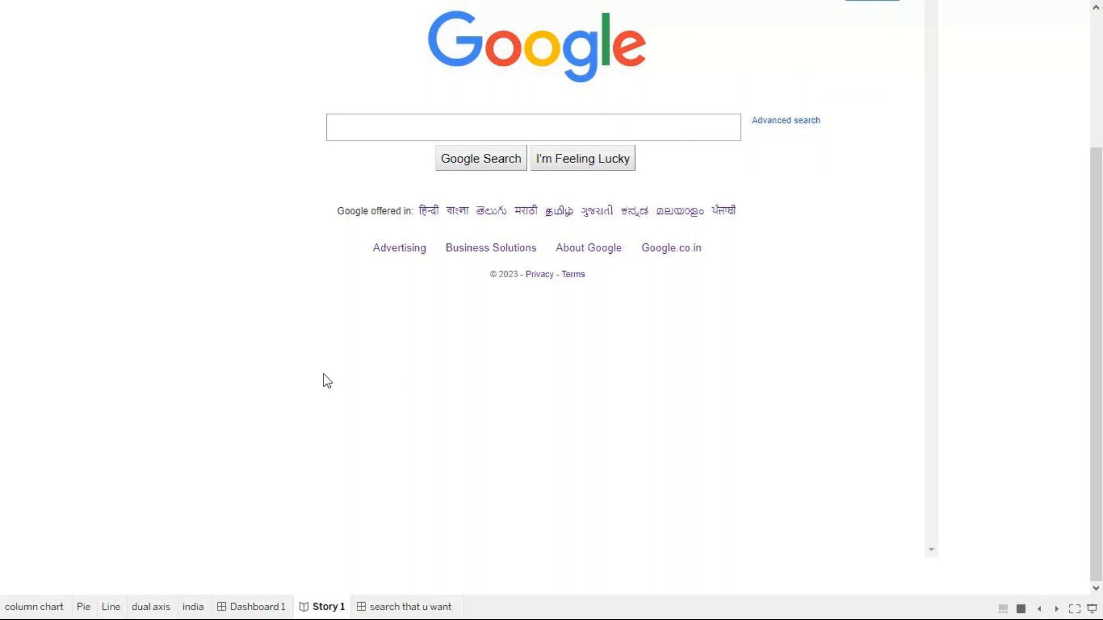
{"action": "left_click", "coordinate": [1074, 611]}
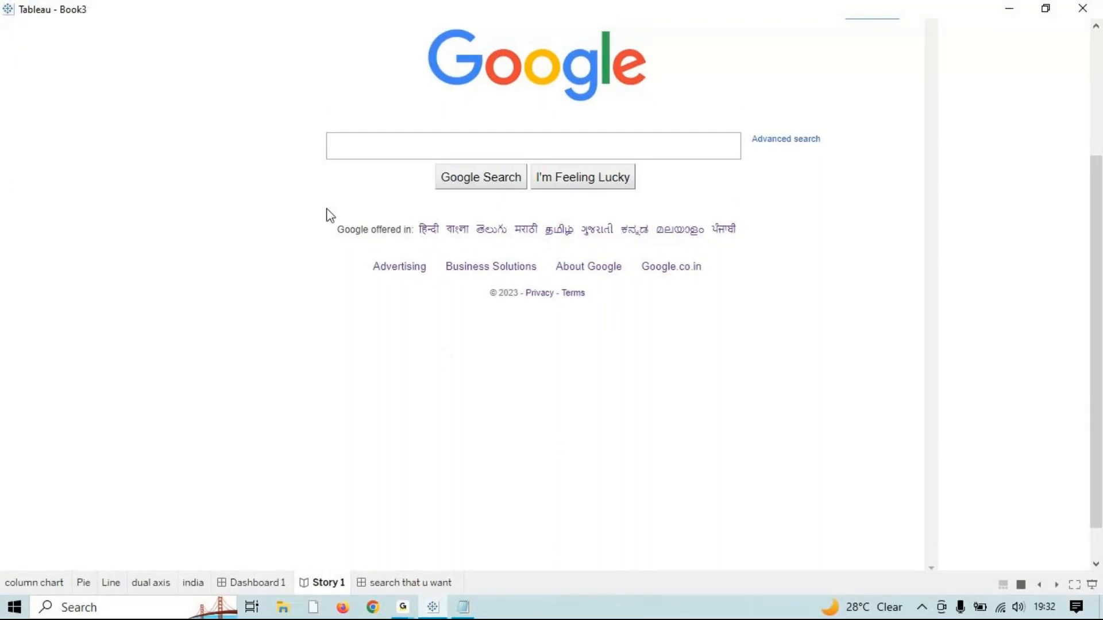
{"action": "key", "text": "Escape"}
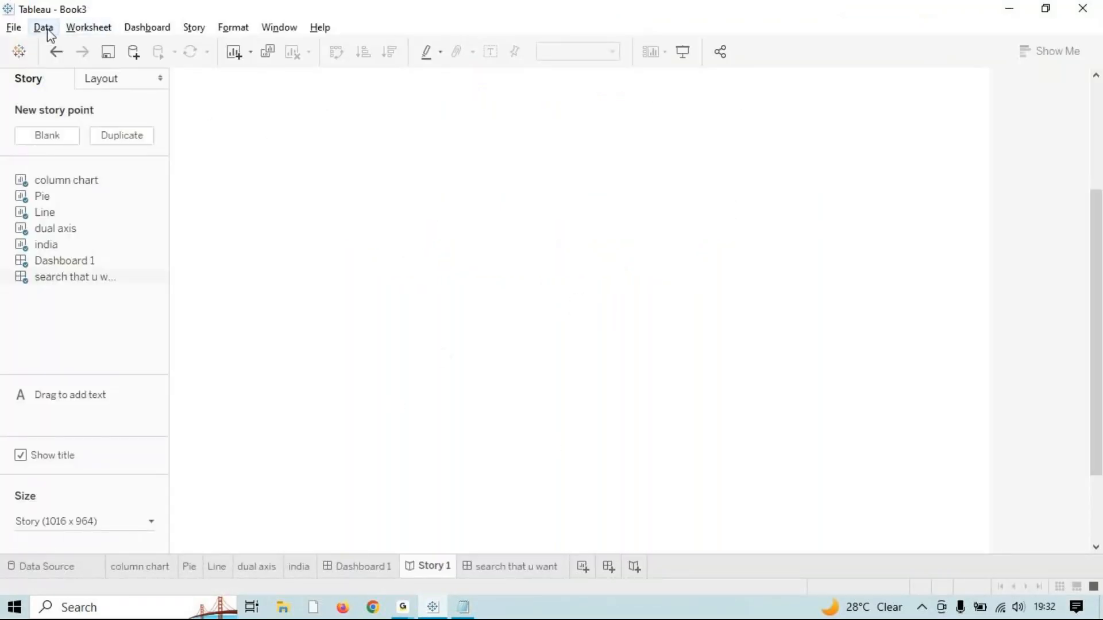
Step: Open Export PowerPoint, review the Include options, then close it without exporting
{"action": "left_click", "coordinate": [19, 30]}
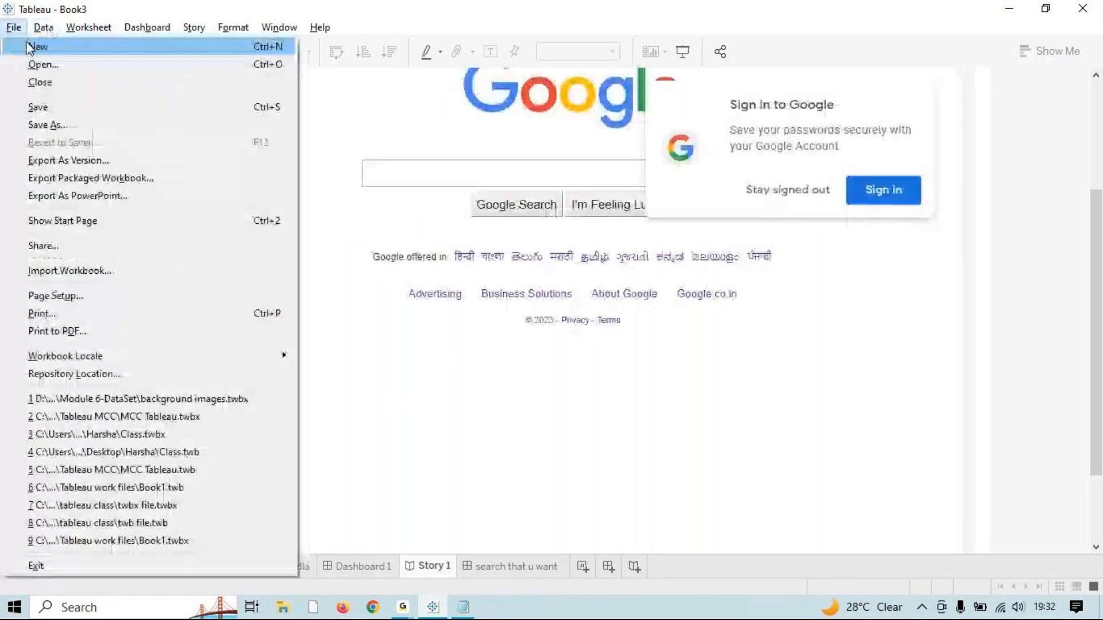
{"action": "left_click", "coordinate": [104, 196]}
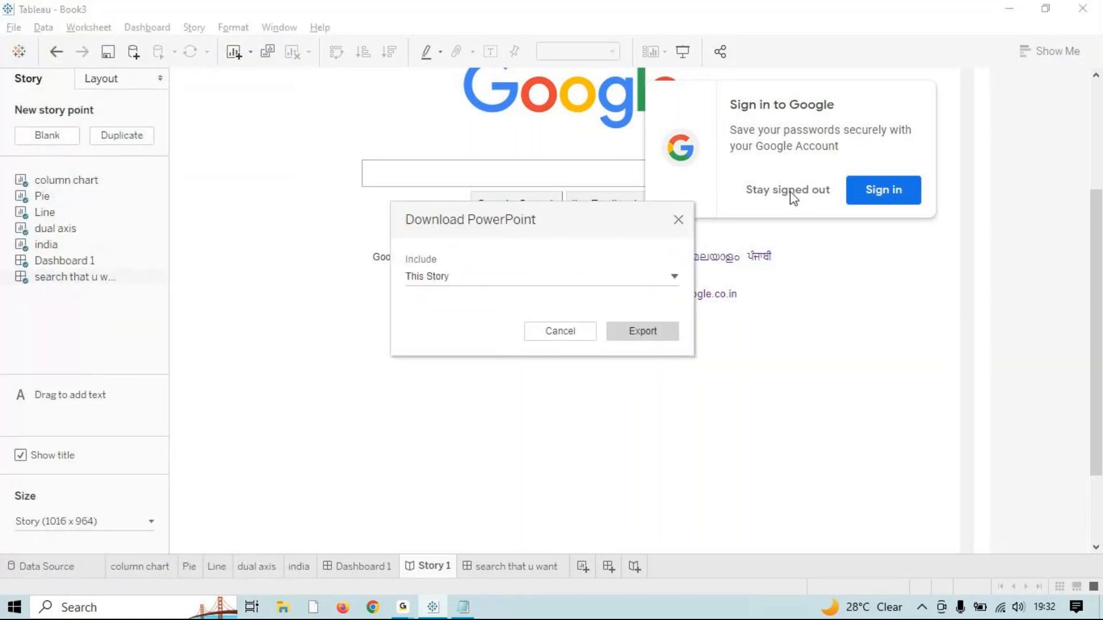
{"action": "left_click", "coordinate": [666, 279]}
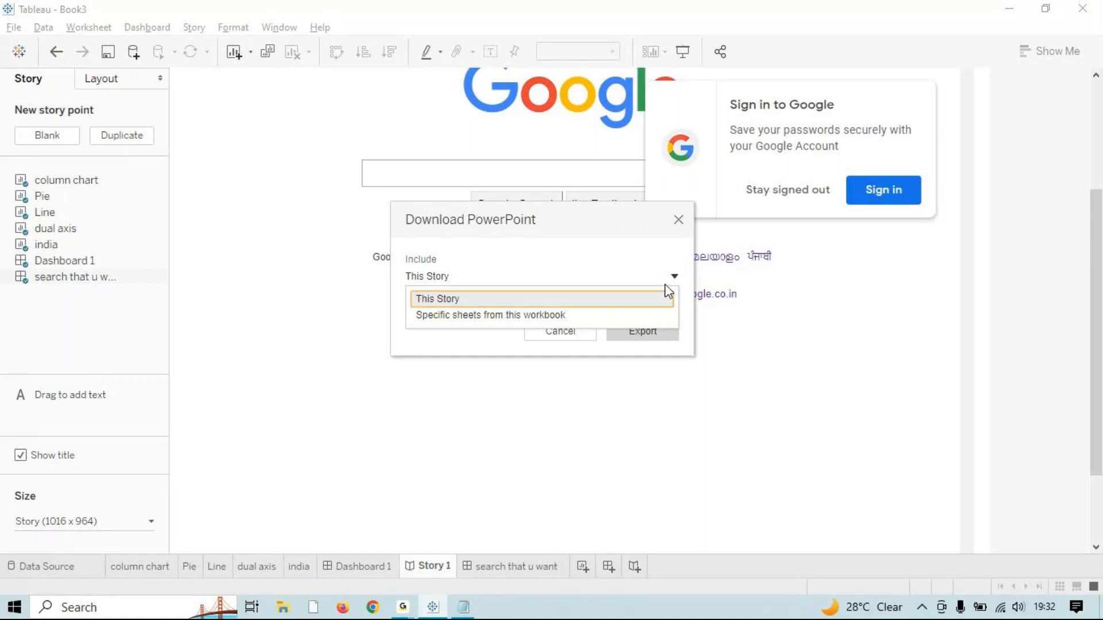
{"action": "left_click", "coordinate": [678, 219]}
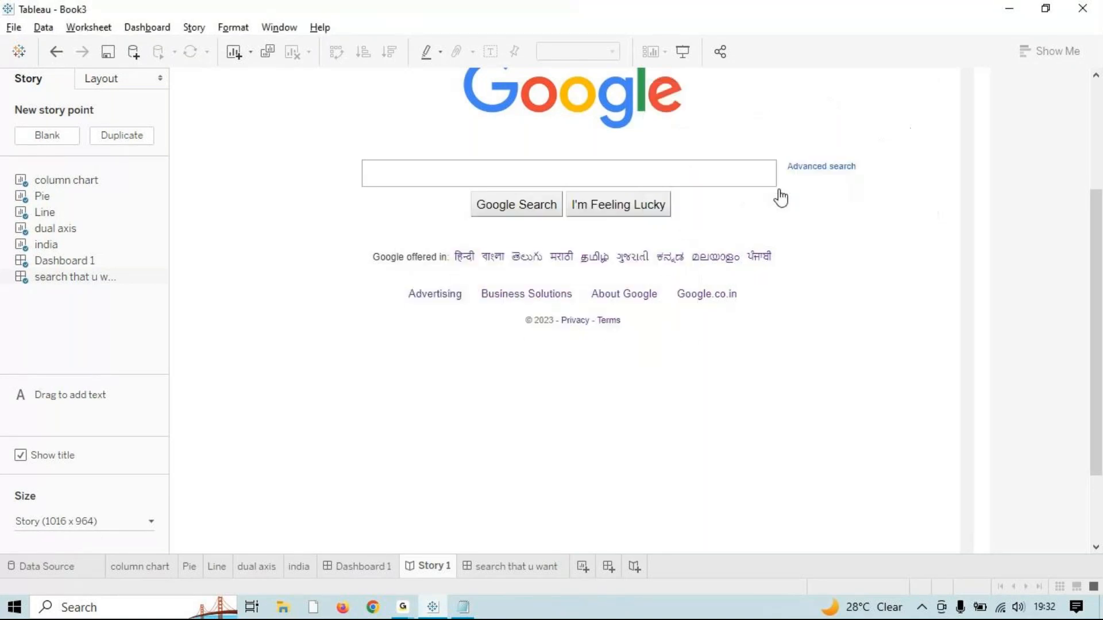
{"action": "left_click", "coordinate": [14, 30]}
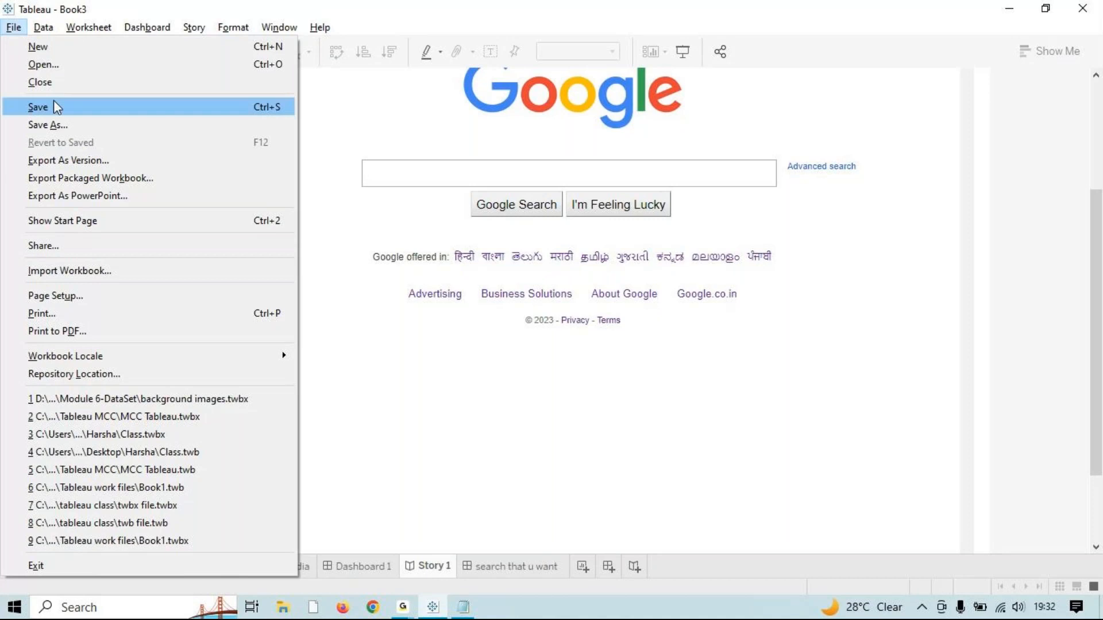
Step: Print the entire workbook to an A4 portrait PDF saved as 'Tableau to pdf'
{"action": "left_click", "coordinate": [86, 332]}
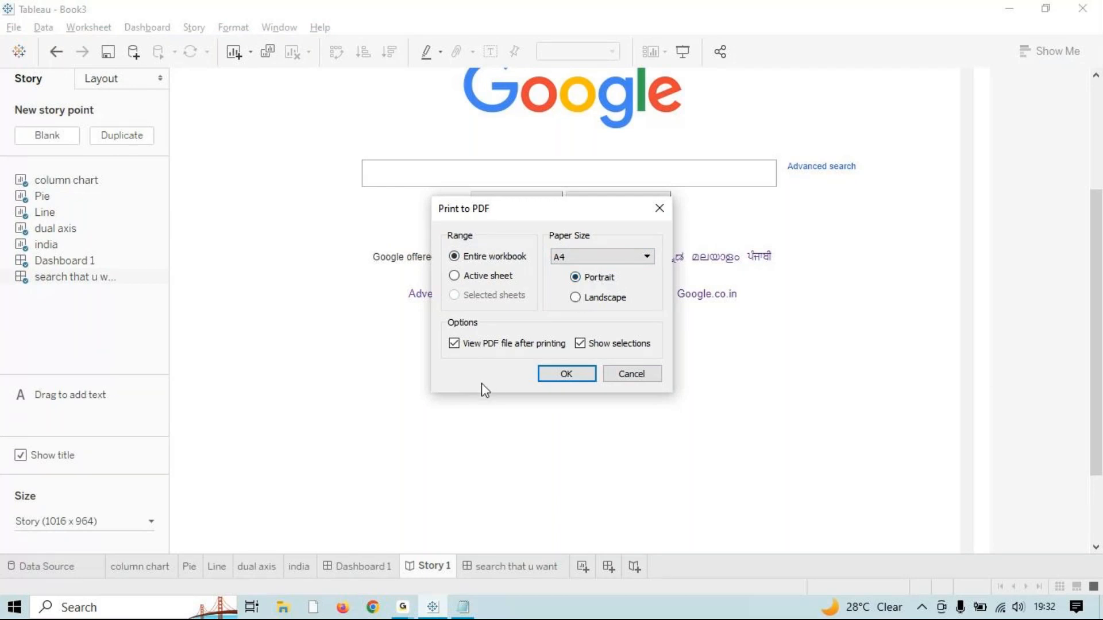
{"action": "left_click", "coordinate": [559, 371]}
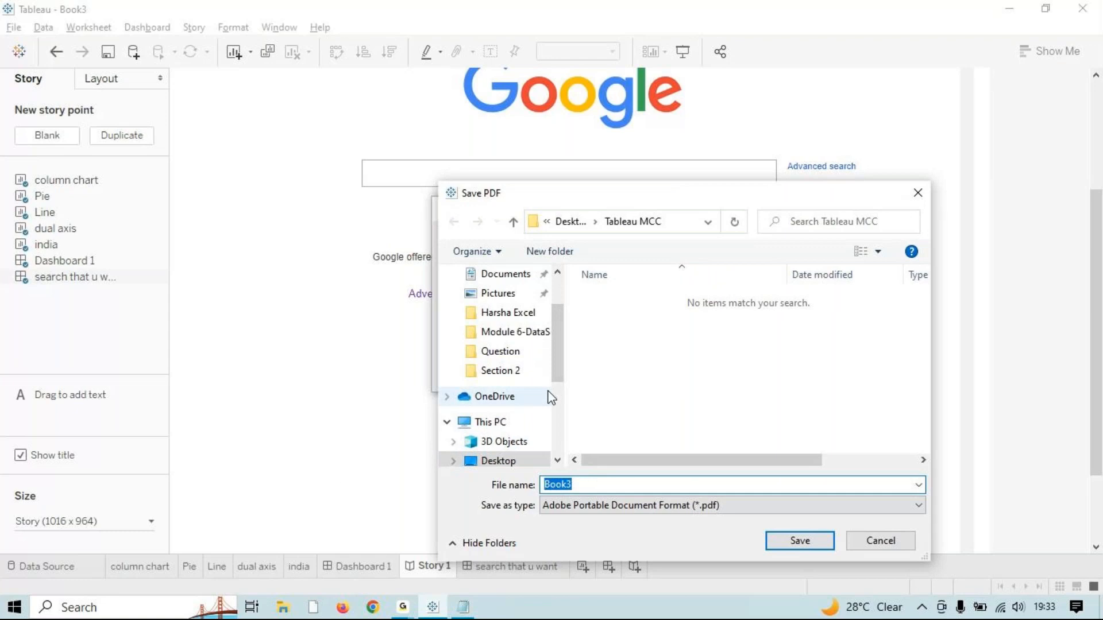
{"action": "type", "text": "Tableau "}
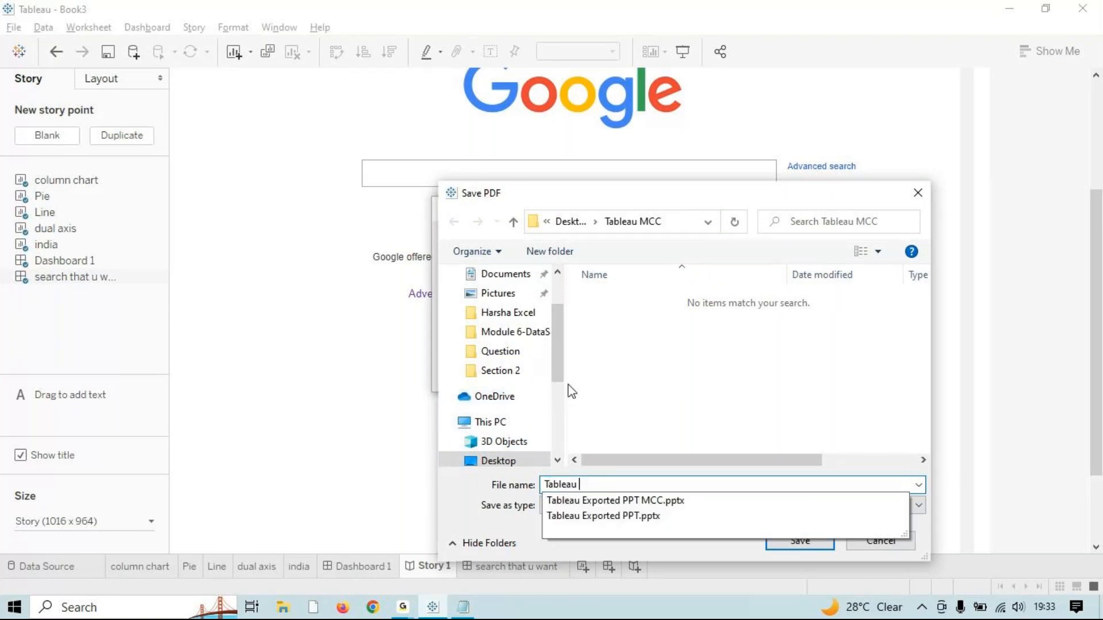
{"action": "type", "text": "to pdf"}
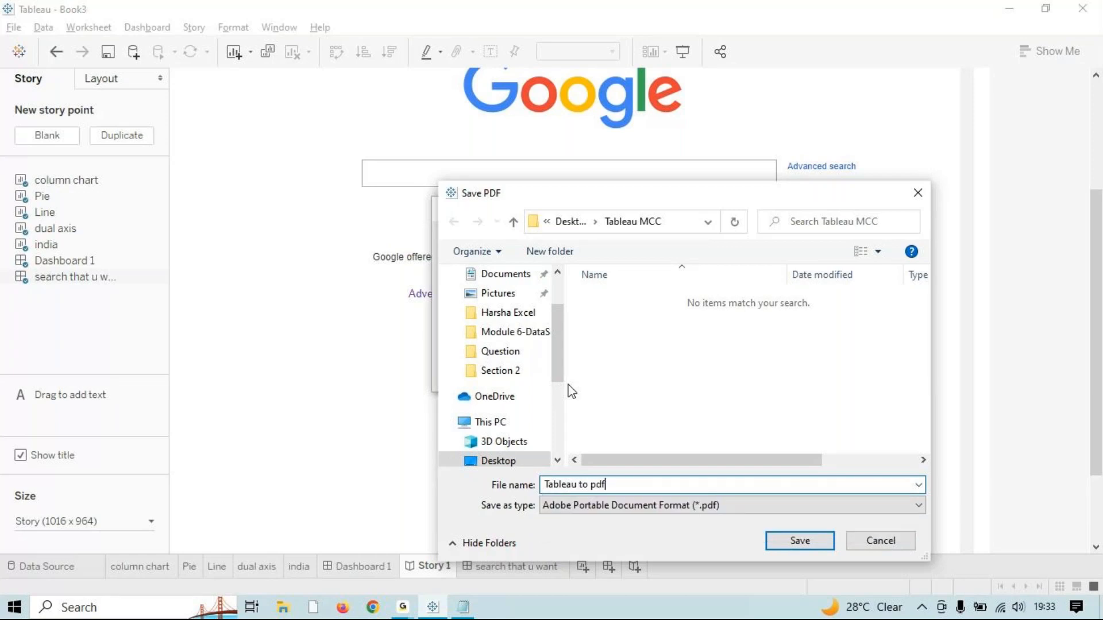
{"action": "key", "text": "Return"}
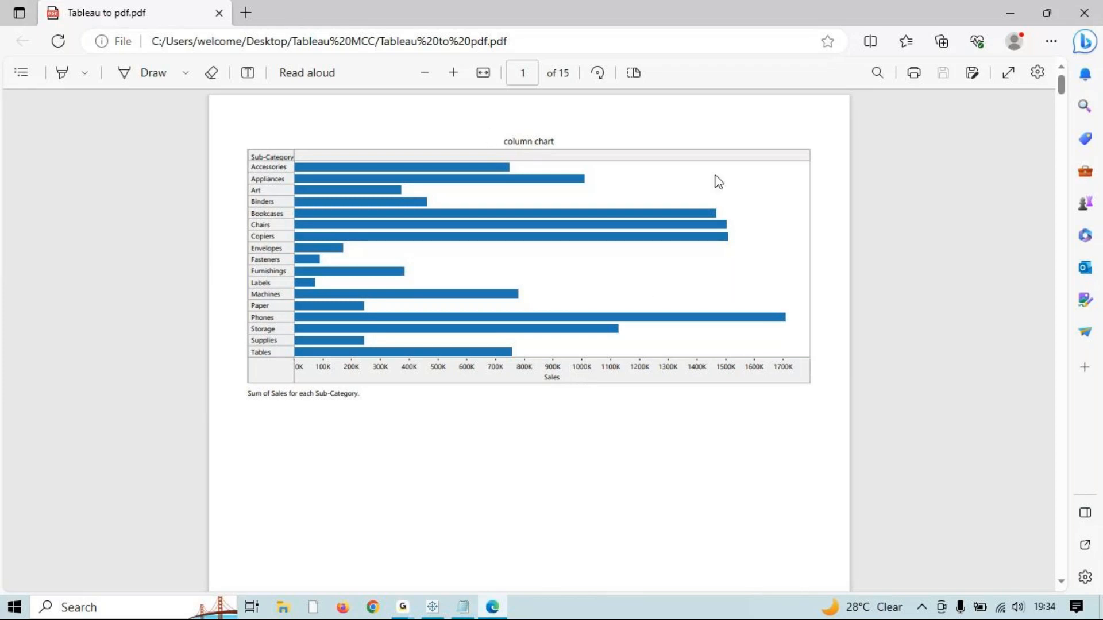
Step: Scroll through all 15 pages of 'Tableau to pdf.pdf' in Edge, down to the Story 1 pages
{"action": "scroll", "coordinate": [630, 292], "scroll_direction": "down", "scroll_amount": 15}
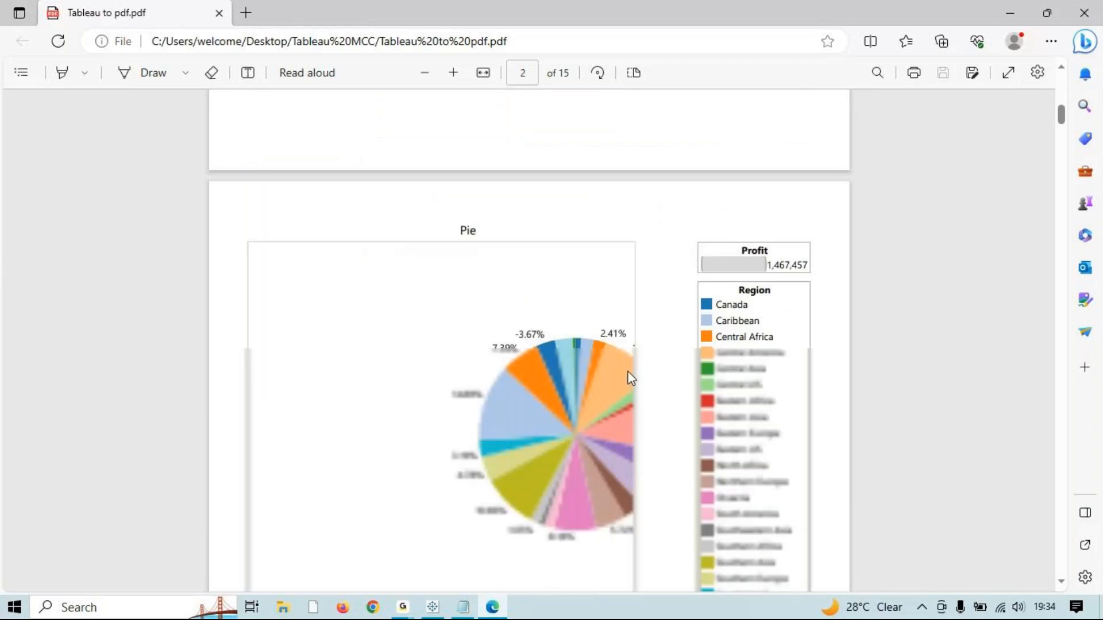
{"action": "scroll", "coordinate": [625, 388], "scroll_direction": "up", "scroll_amount": 9}
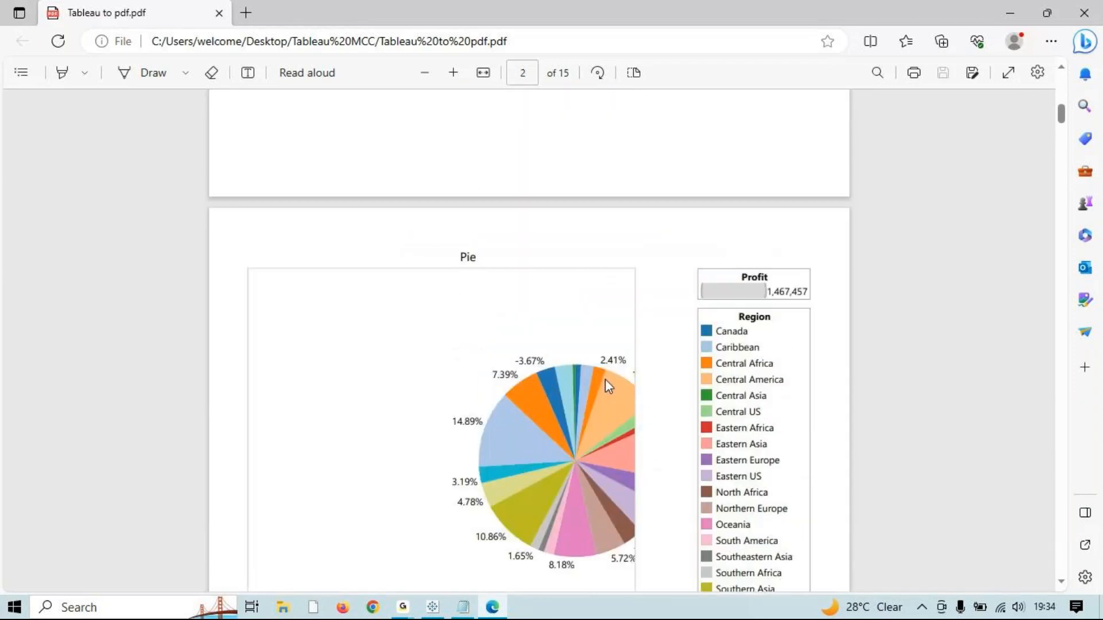
{"action": "scroll", "coordinate": [763, 351], "scroll_direction": "down", "scroll_amount": 3}
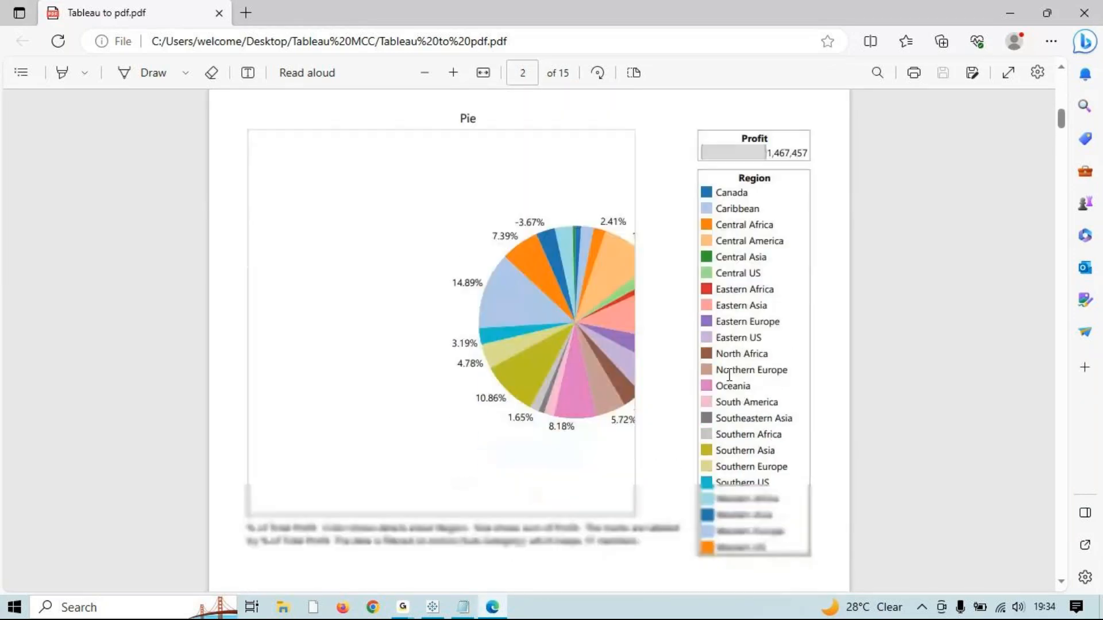
{"action": "scroll", "coordinate": [654, 377], "scroll_direction": "down", "scroll_amount": 15}
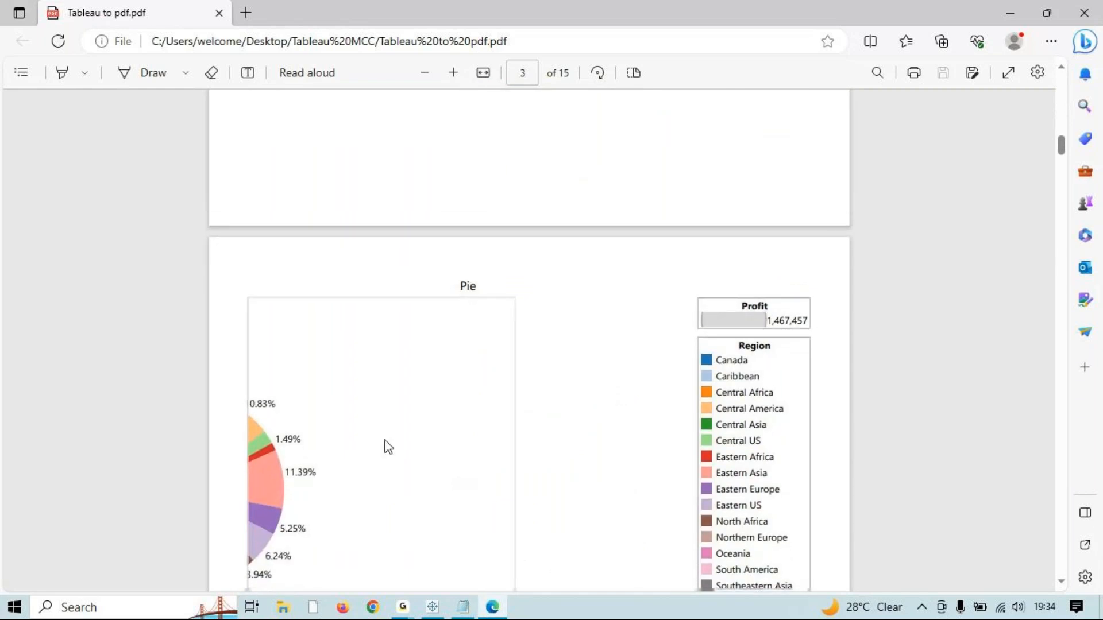
{"action": "scroll", "coordinate": [388, 448], "scroll_direction": "down", "scroll_amount": 10}
{"action": "scroll", "coordinate": [387, 448], "scroll_direction": "down", "scroll_amount": 20}
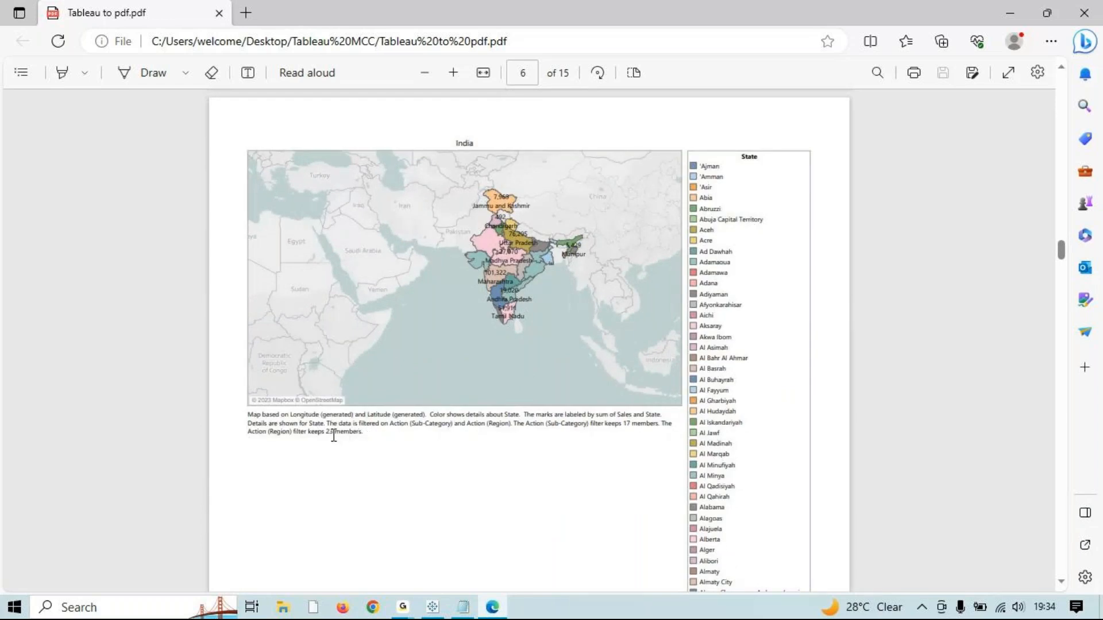
{"action": "scroll", "coordinate": [333, 436], "scroll_direction": "down", "scroll_amount": 10}
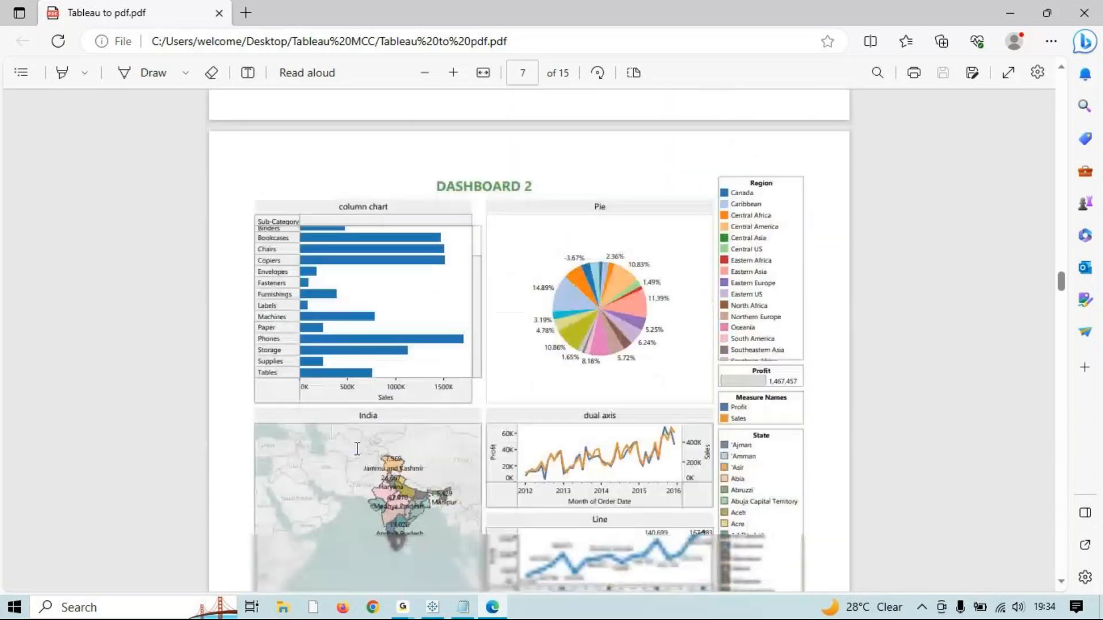
{"action": "scroll", "coordinate": [357, 448], "scroll_direction": "down", "scroll_amount": 15}
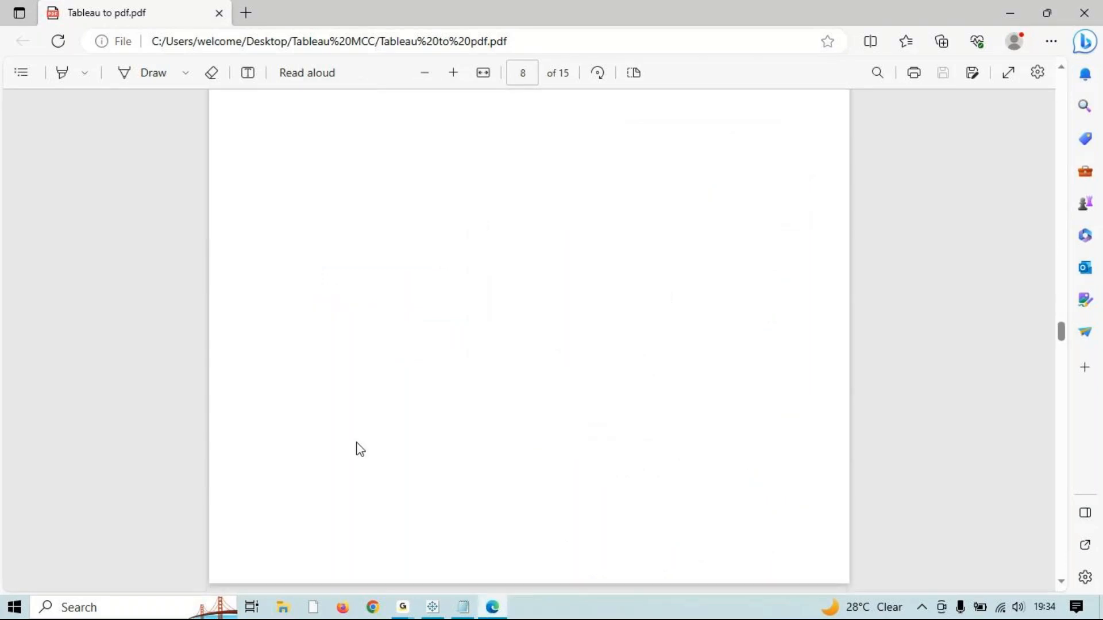
{"action": "scroll", "coordinate": [358, 443], "scroll_direction": "down", "scroll_amount": 5}
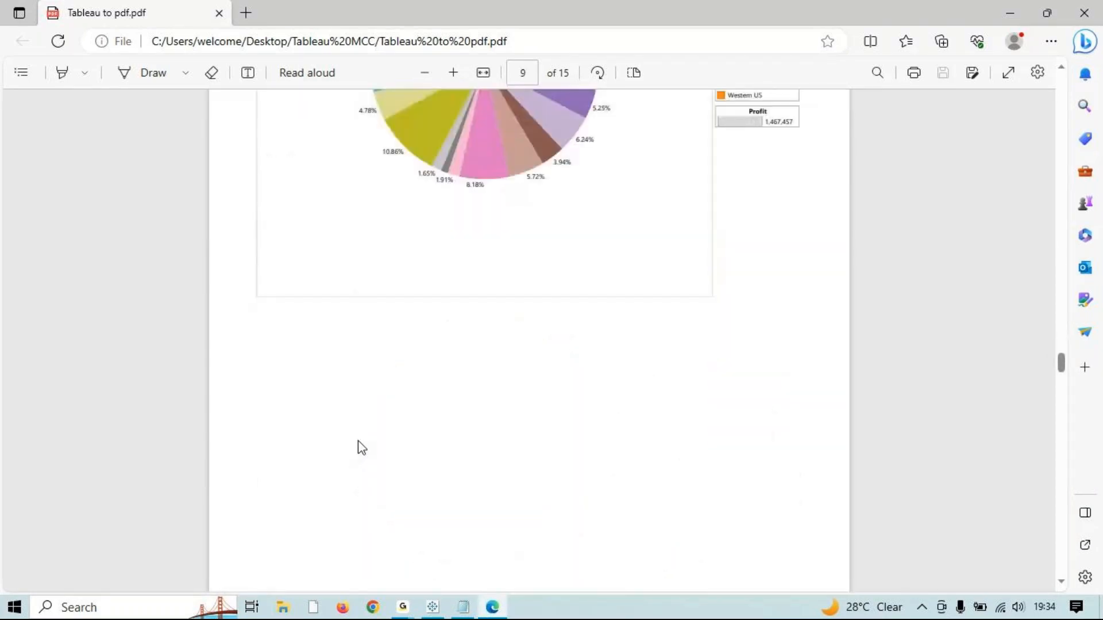
{"action": "scroll", "coordinate": [360, 447], "scroll_direction": "down", "scroll_amount": 8}
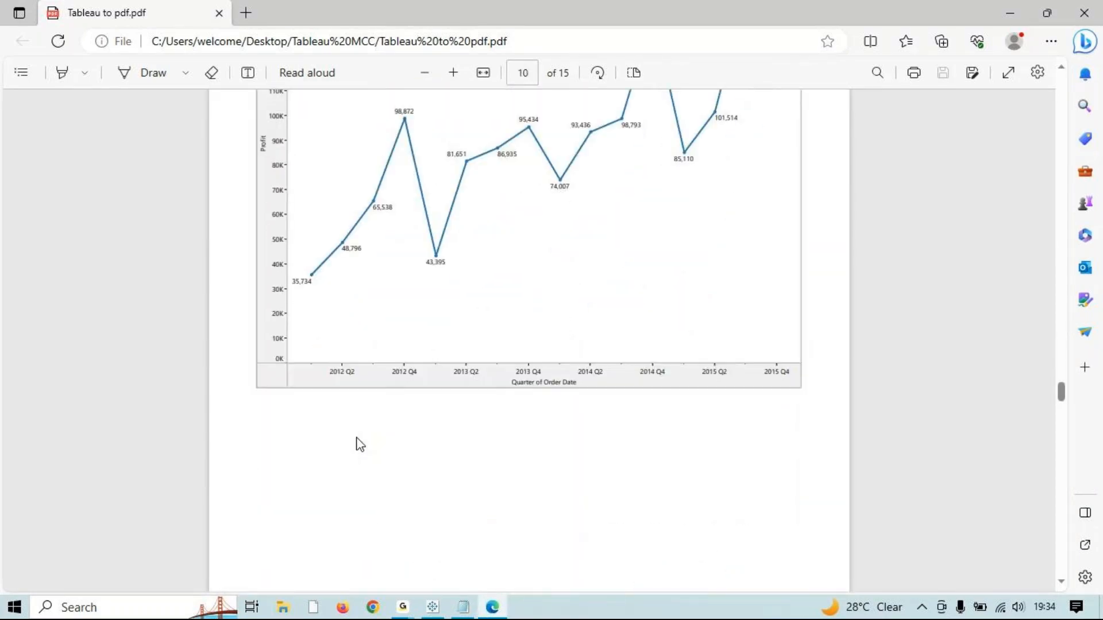
{"action": "scroll", "coordinate": [357, 440], "scroll_direction": "up", "scroll_amount": 5}
{"action": "scroll", "coordinate": [517, 427], "scroll_direction": "down", "scroll_amount": 9}
{"action": "scroll", "coordinate": [517, 427], "scroll_direction": "down", "scroll_amount": 10}
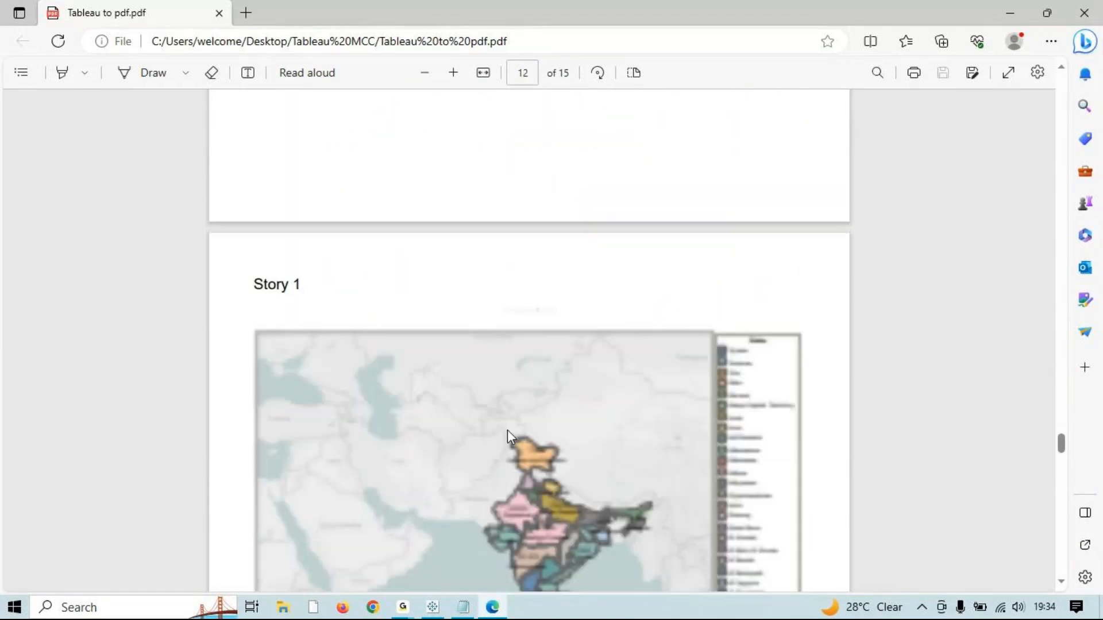
{"action": "scroll", "coordinate": [508, 431], "scroll_direction": "down", "scroll_amount": 5}
{"action": "scroll", "coordinate": [508, 433], "scroll_direction": "down", "scroll_amount": 6}
{"action": "scroll", "coordinate": [509, 442], "scroll_direction": "down", "scroll_amount": 4}
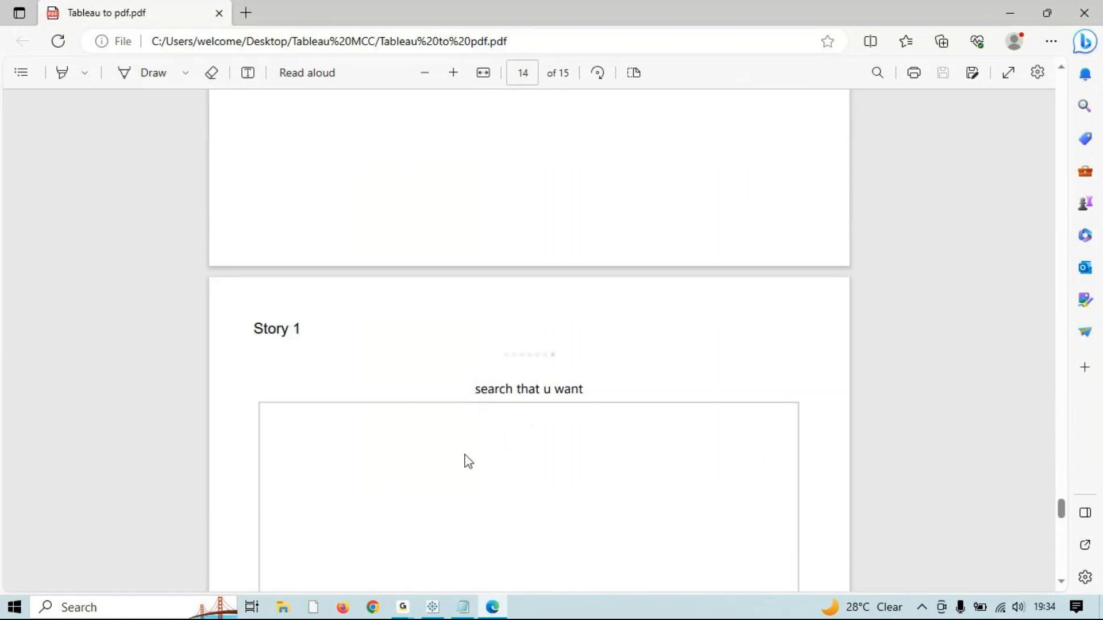
{"action": "scroll", "coordinate": [468, 460], "scroll_direction": "down", "scroll_amount": 4}
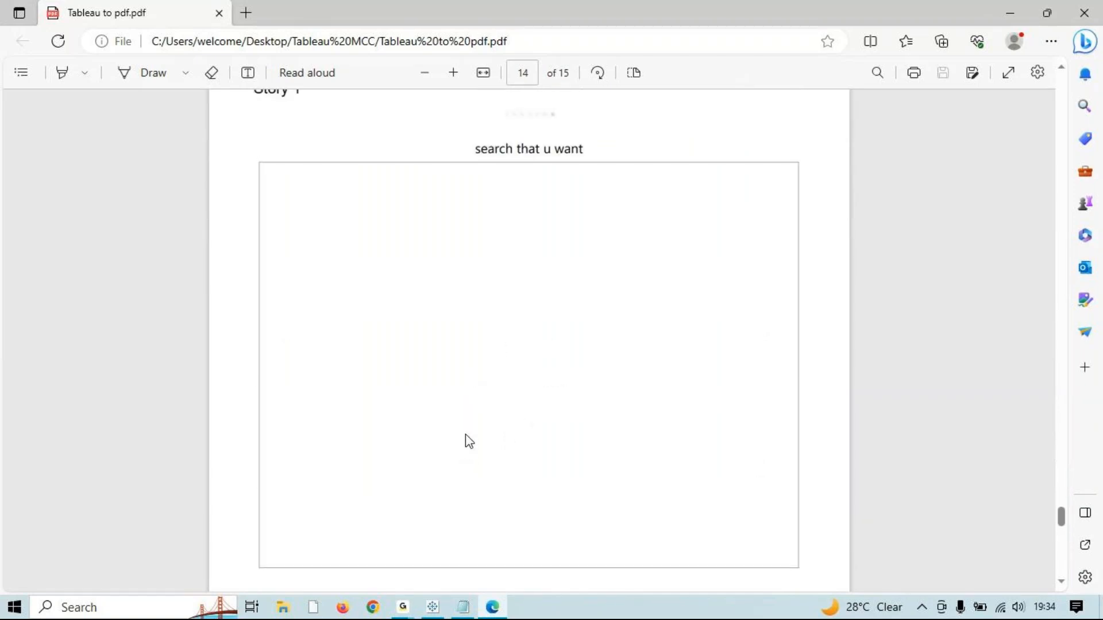
{"action": "scroll", "coordinate": [472, 434], "scroll_direction": "down", "scroll_amount": 5}
{"action": "scroll", "coordinate": [472, 434], "scroll_direction": "up", "scroll_amount": 7}
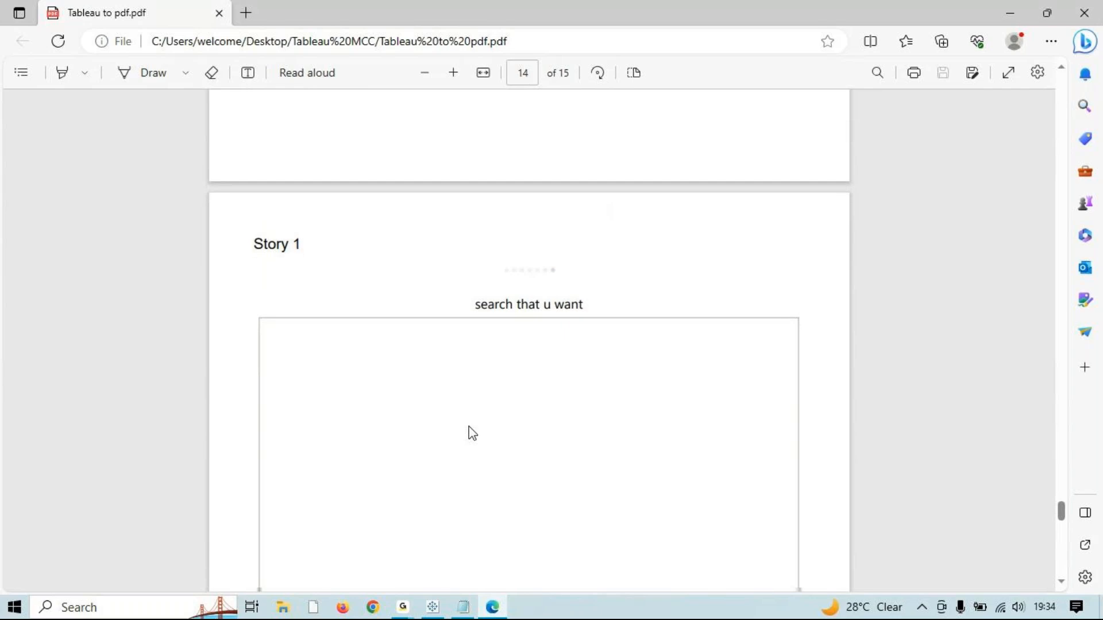
{"action": "scroll", "coordinate": [473, 433], "scroll_direction": "down", "scroll_amount": 8}
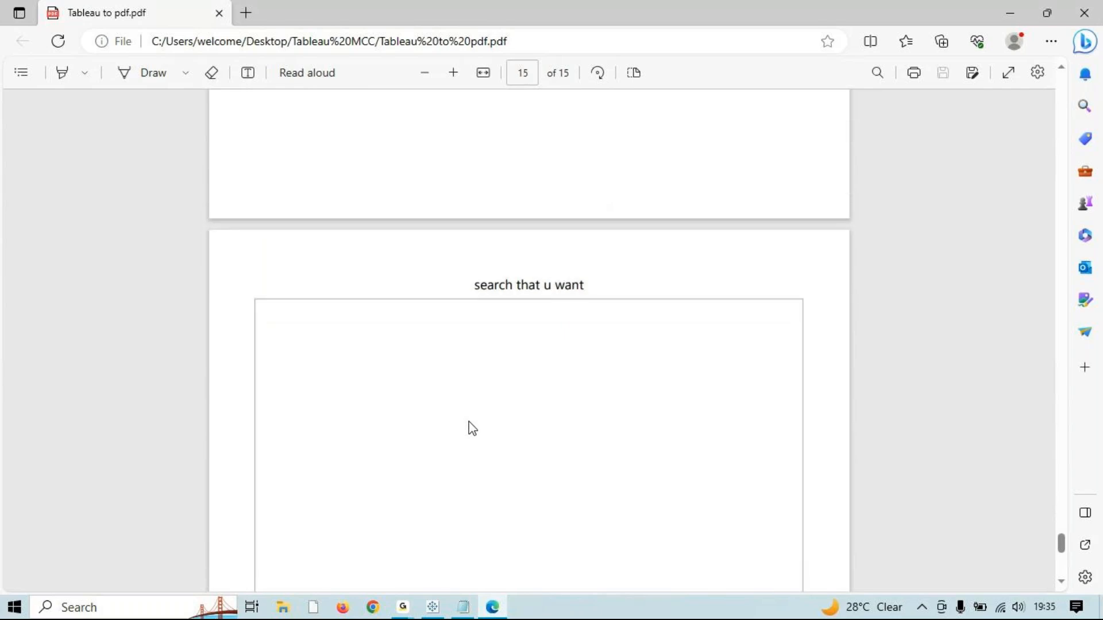
{"action": "scroll", "coordinate": [469, 422], "scroll_direction": "down", "scroll_amount": 6}
{"action": "scroll", "coordinate": [466, 418], "scroll_direction": "up", "scroll_amount": 16}
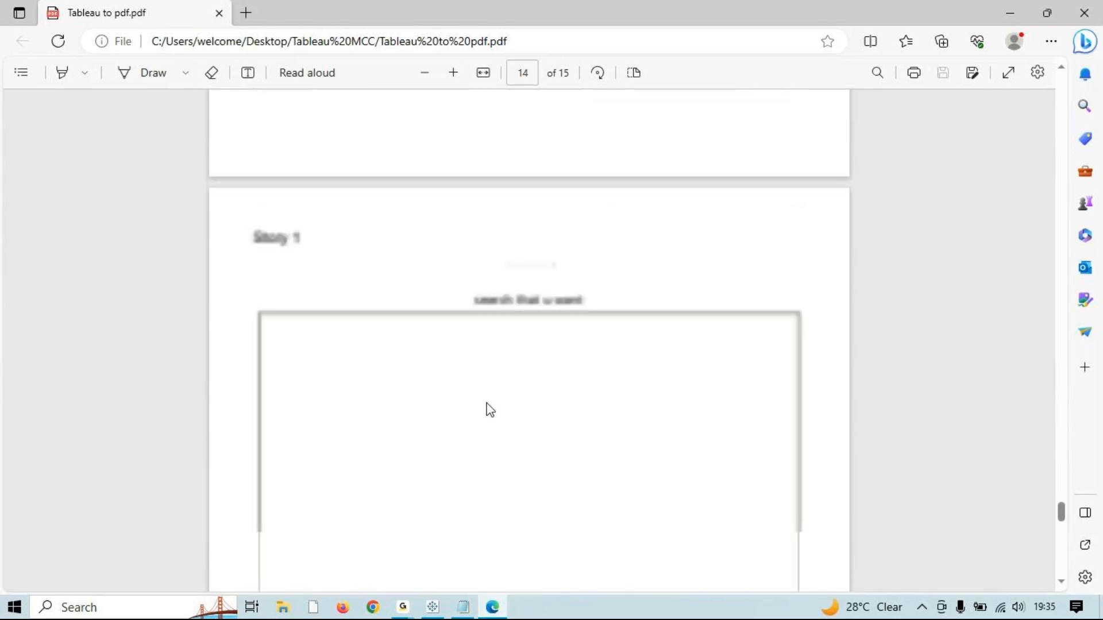
{"action": "scroll", "coordinate": [487, 403], "scroll_direction": "up", "scroll_amount": 8}
Step: Minimize Edge and open the 'search that u want' dashboard, keeping its name unchanged
{"action": "left_click", "coordinate": [1014, 13]}
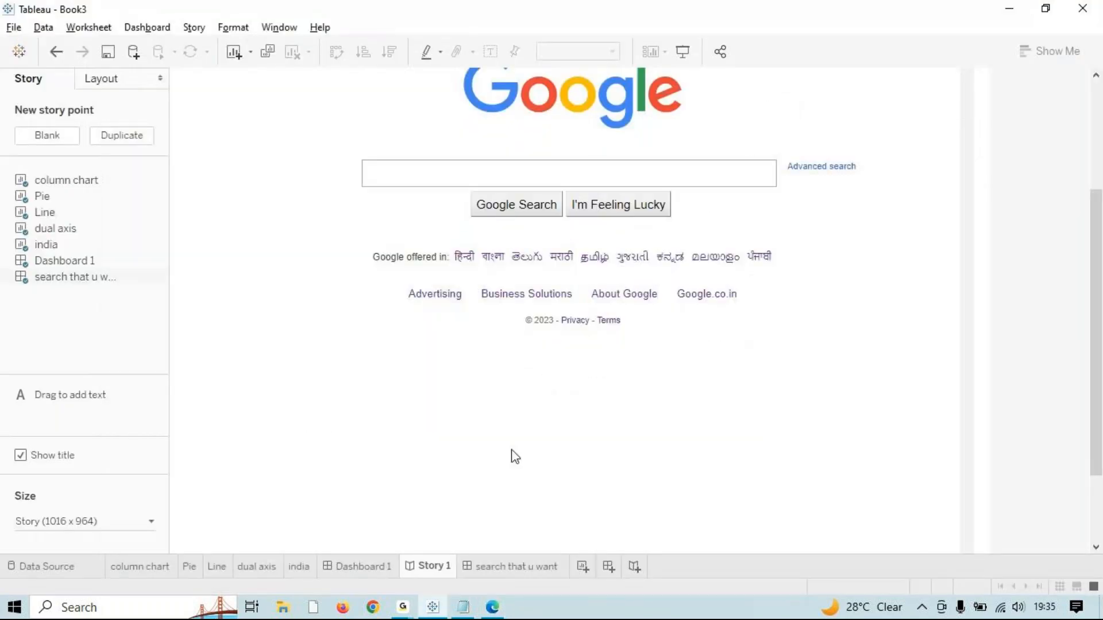
{"action": "double_click", "coordinate": [494, 571]}
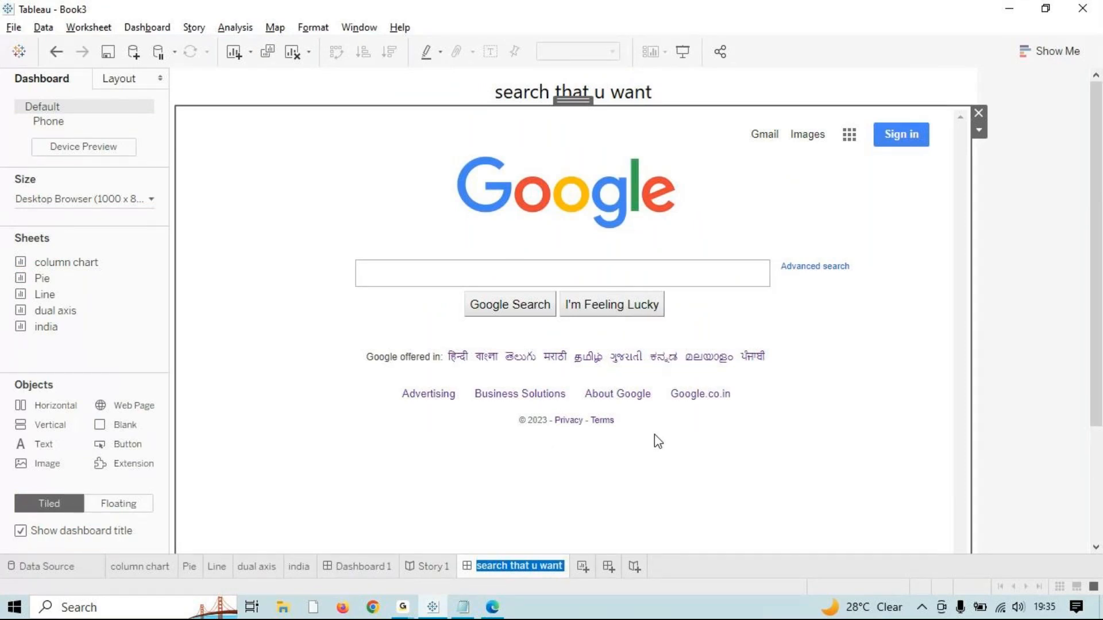
{"action": "left_click", "coordinate": [654, 506]}
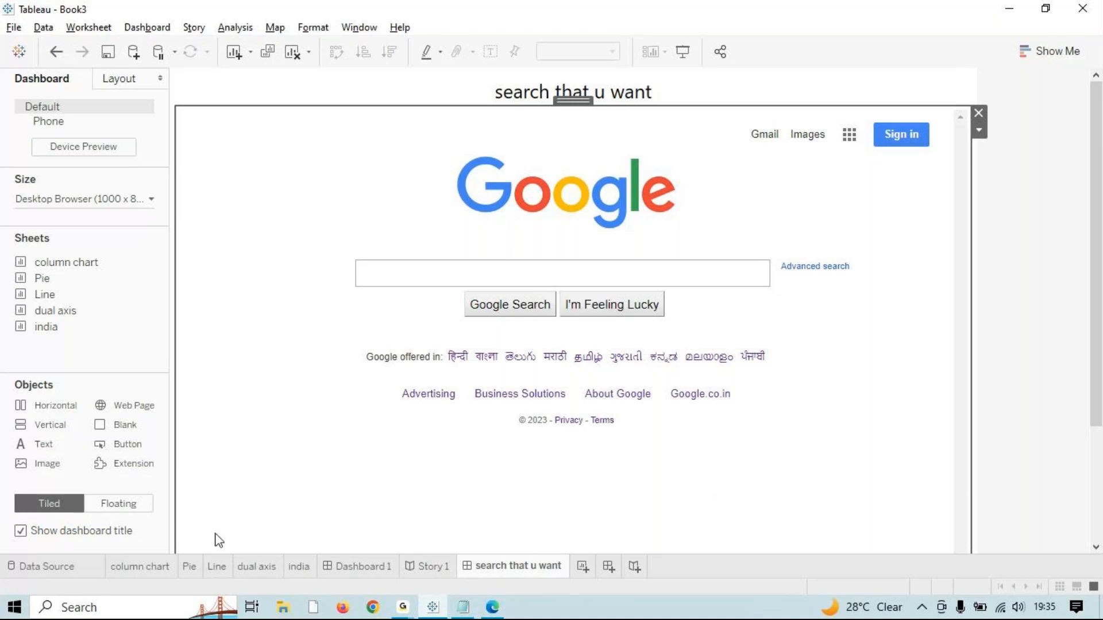
{"action": "left_click", "coordinate": [14, 27]}
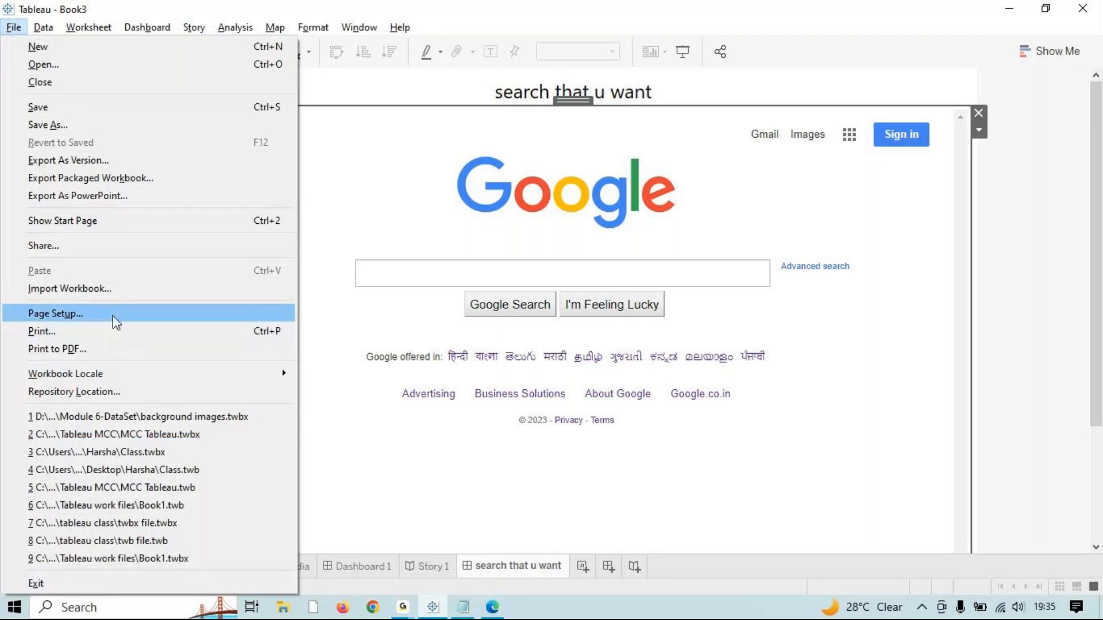
{"action": "left_click", "coordinate": [58, 314]}
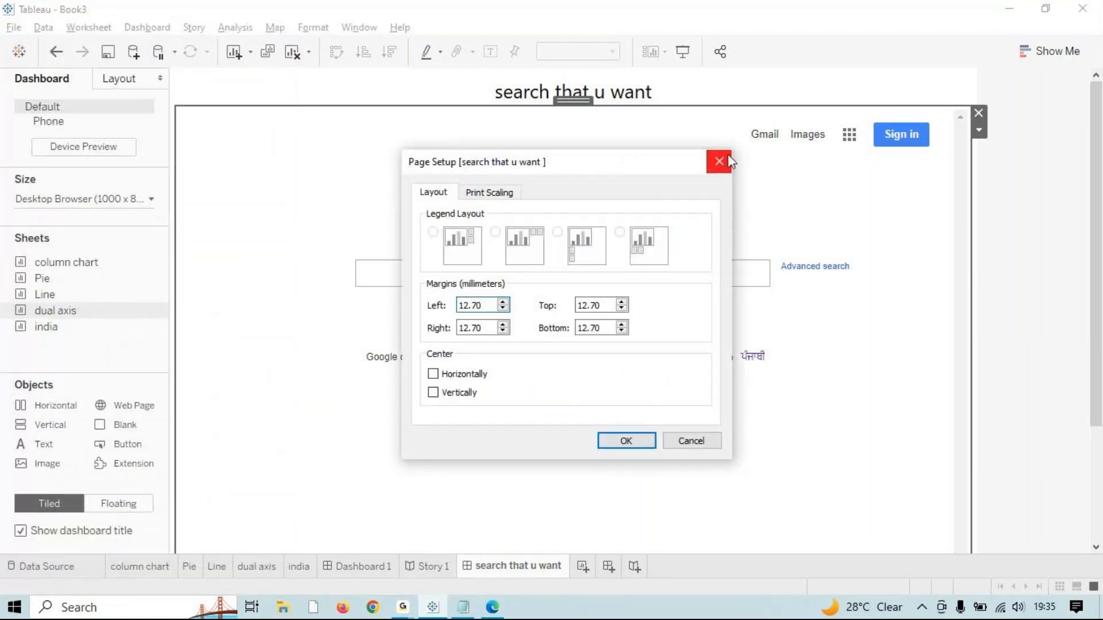
{"action": "left_click", "coordinate": [722, 160]}
{"action": "left_click", "coordinate": [14, 28]}
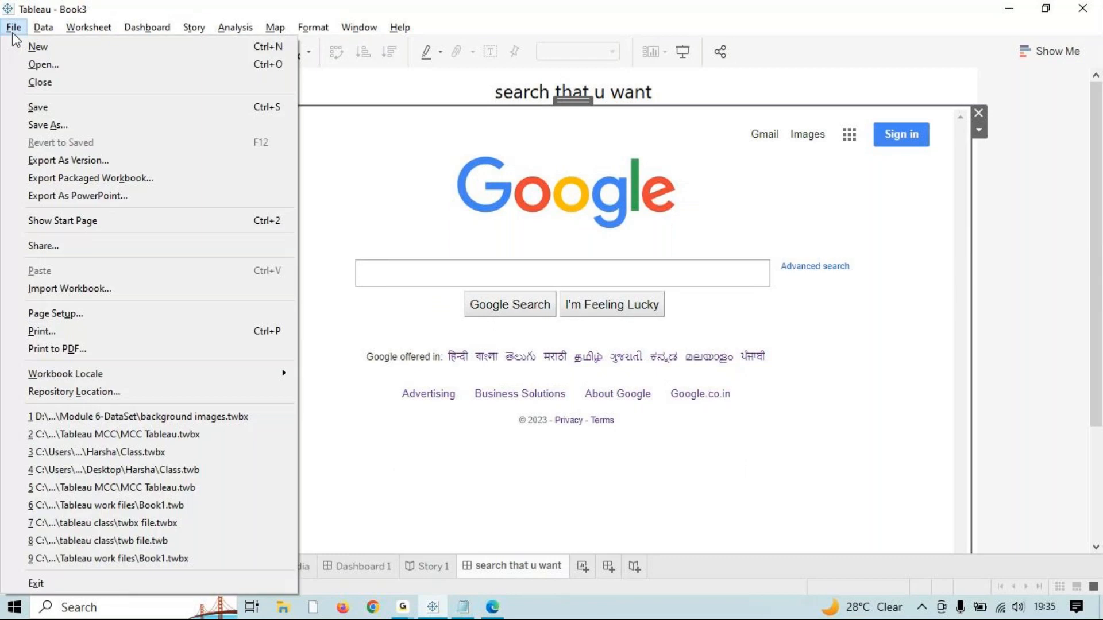
{"action": "left_click", "coordinate": [92, 314]}
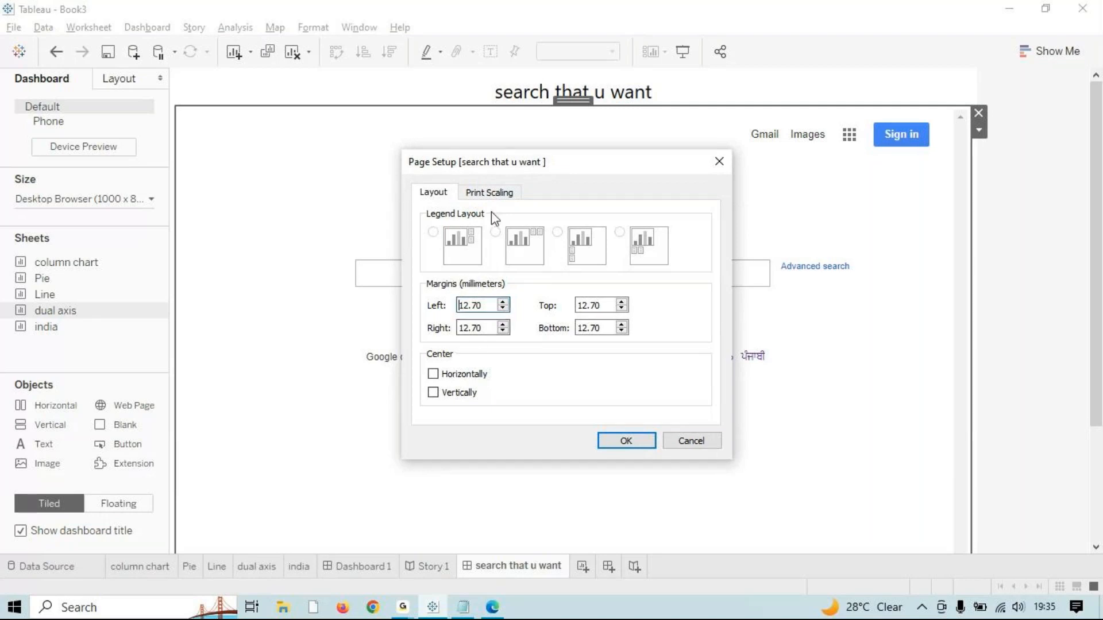
{"action": "left_click", "coordinate": [499, 193]}
{"action": "left_click", "coordinate": [435, 191]}
{"action": "left_click", "coordinate": [689, 443]}
{"action": "left_click", "coordinate": [14, 27]}
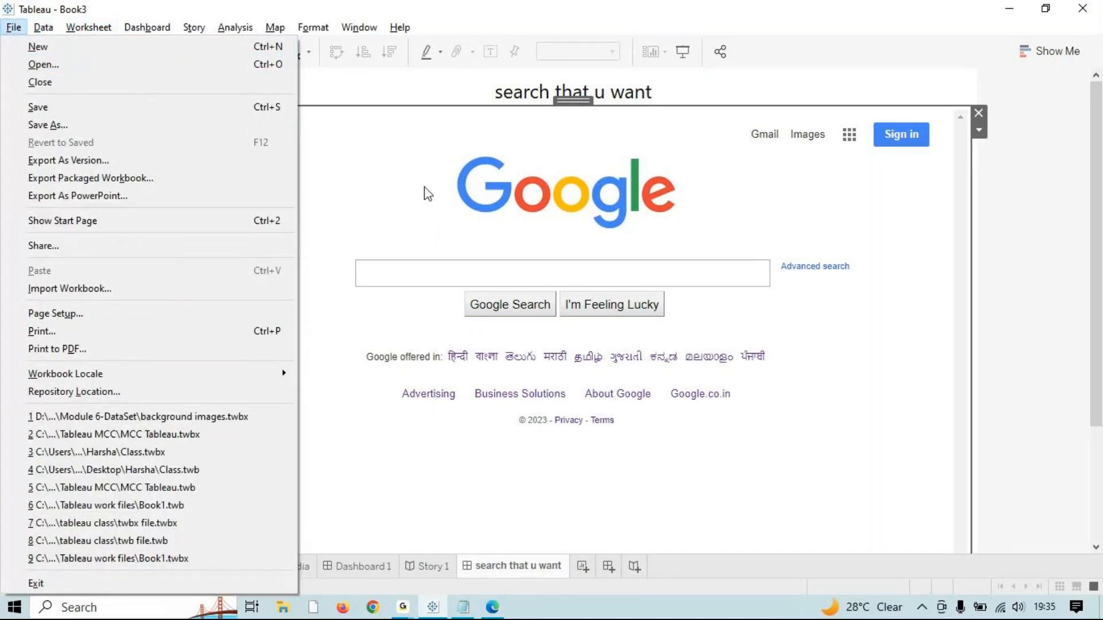
{"action": "left_click", "coordinate": [260, 221]}
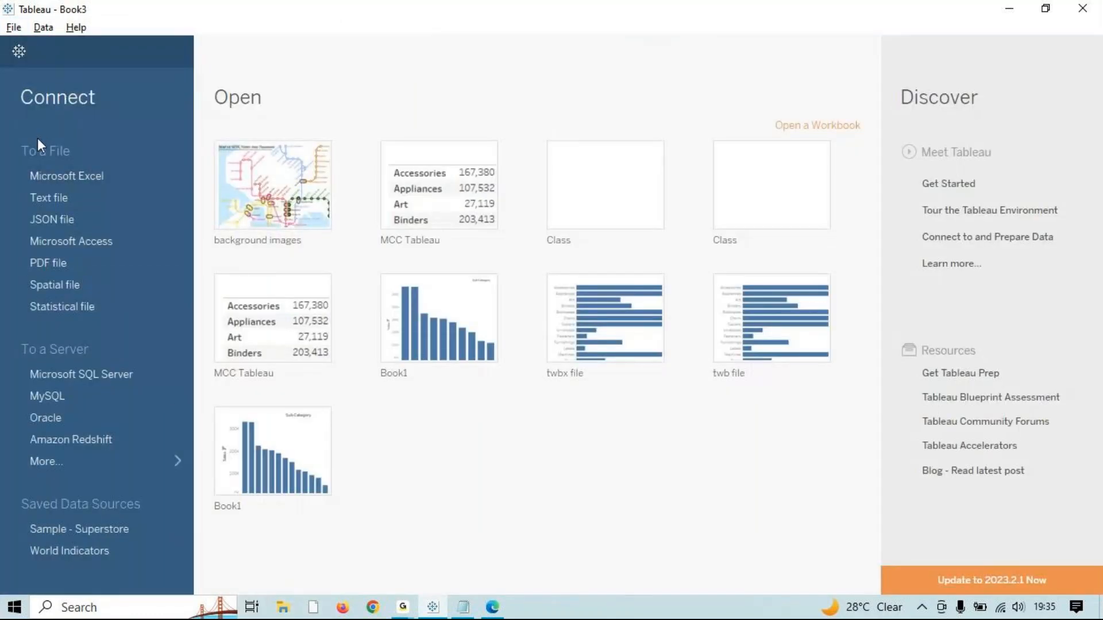
{"action": "left_click", "coordinate": [19, 52]}
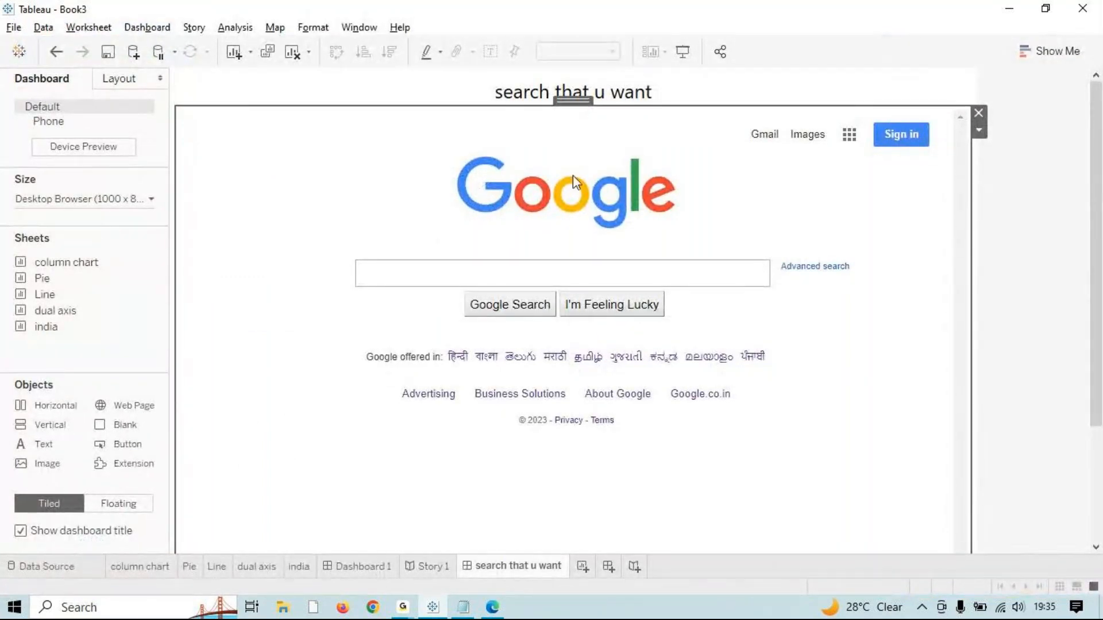
Step: After a failed server connection attempt, reach Tableau Cloud sign-in through the Tableau Online quick-connect
{"action": "left_click", "coordinate": [720, 51]}
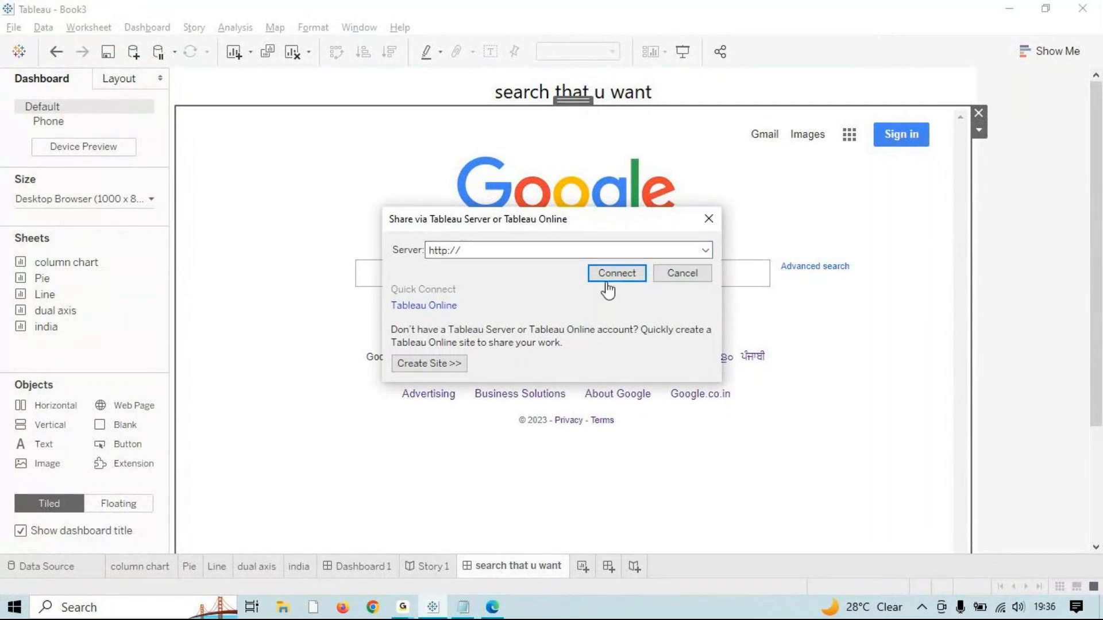
{"action": "left_click", "coordinate": [632, 280]}
{"action": "left_click", "coordinate": [629, 329]}
{"action": "left_click", "coordinate": [708, 219]}
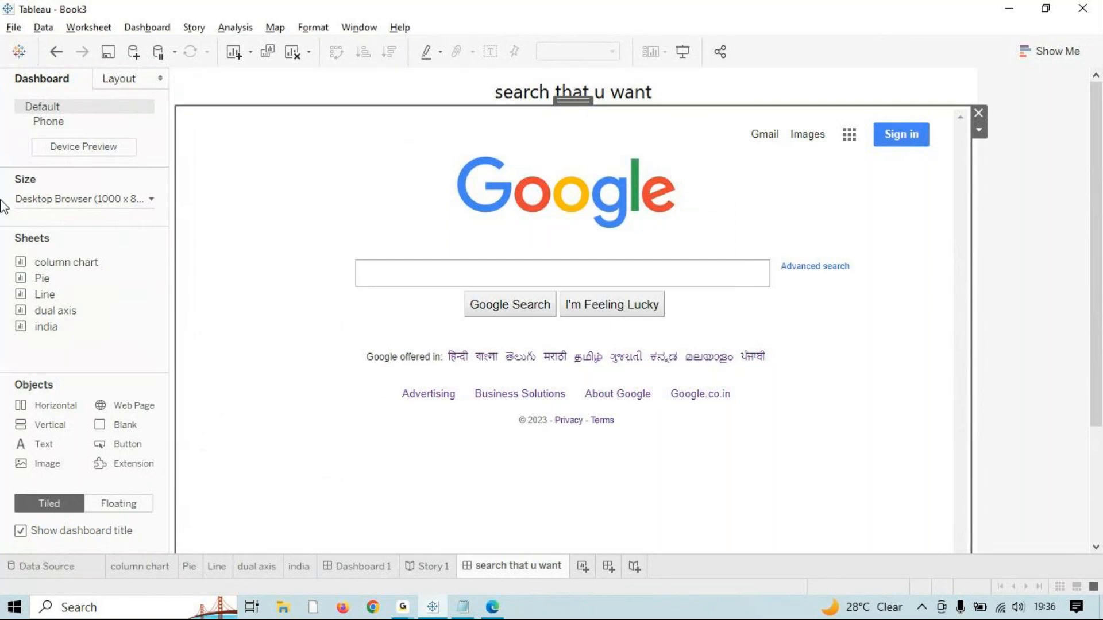
{"action": "left_click", "coordinate": [722, 52]}
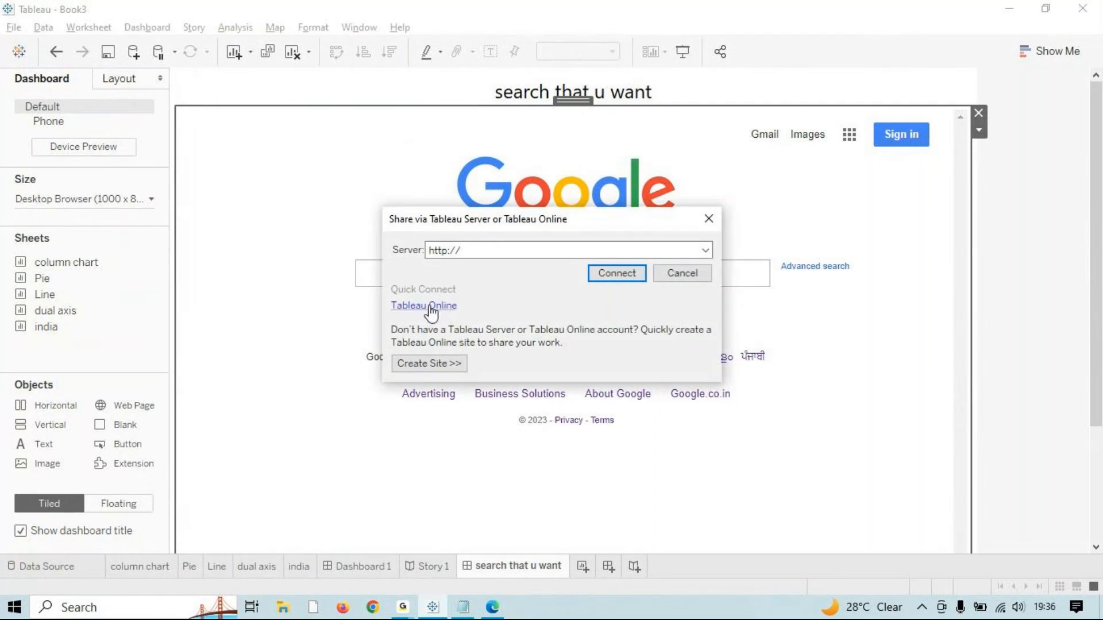
{"action": "left_click", "coordinate": [431, 310]}
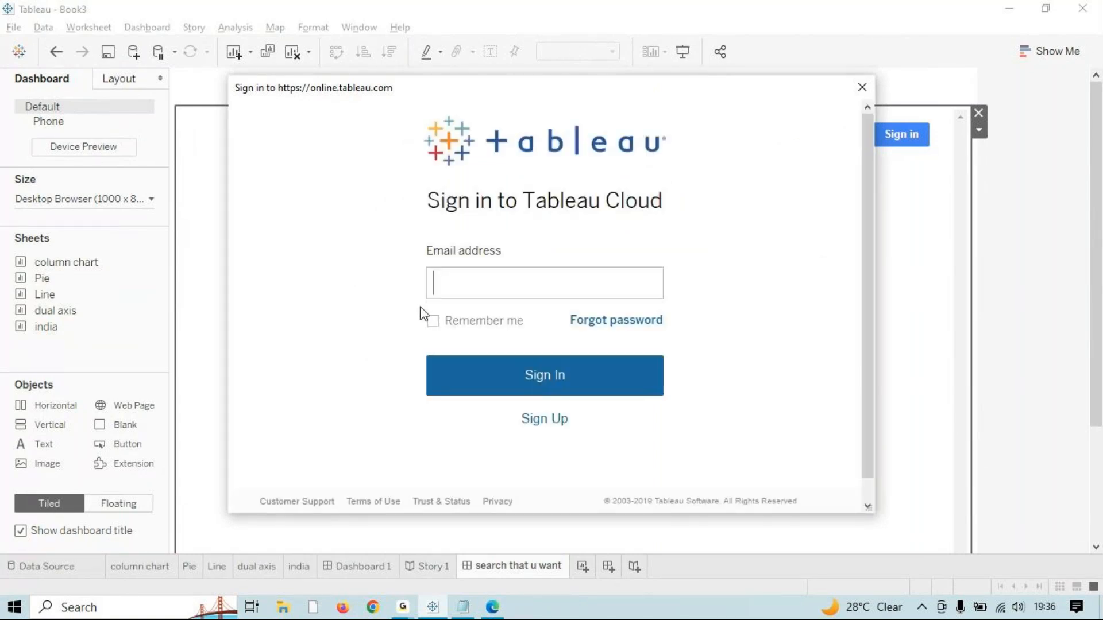
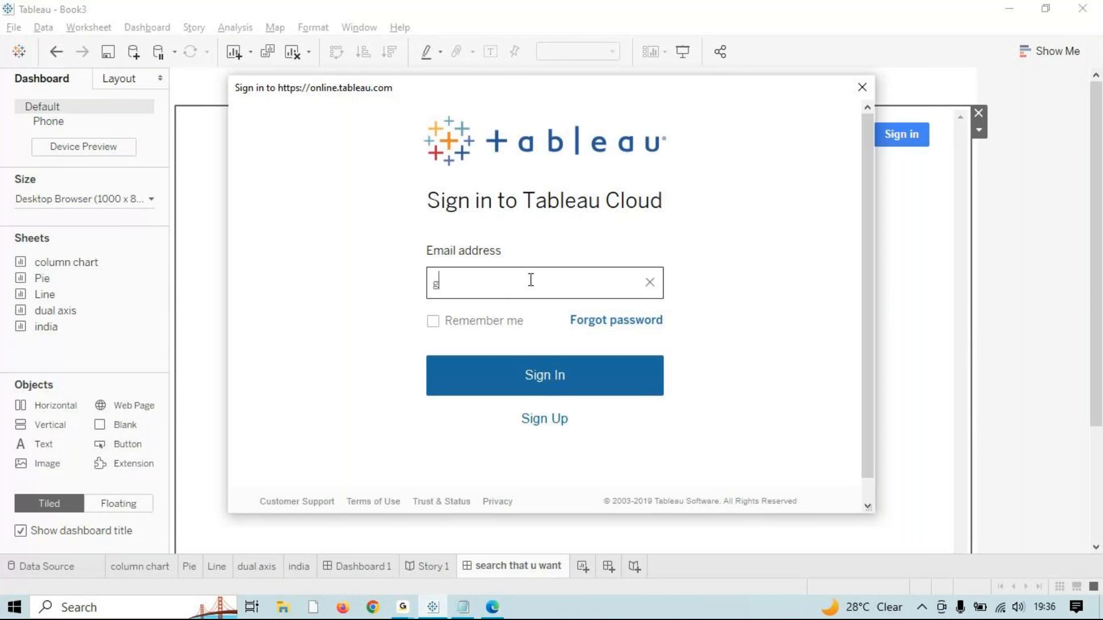
Step: Enter the account e-mail for Tableau Cloud sign-in, then choose Forgot Site
{"action": "left_click", "coordinate": [517, 386]}
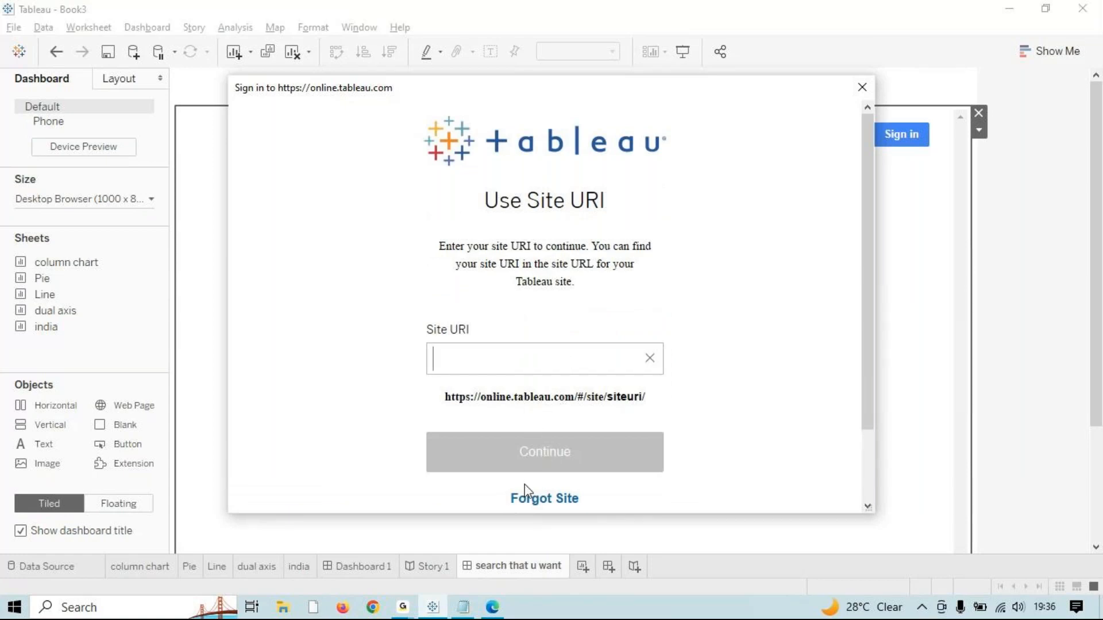
{"action": "scroll", "coordinate": [544, 482], "scroll_direction": "down", "scroll_amount": 2}
{"action": "left_click", "coordinate": [546, 419]}
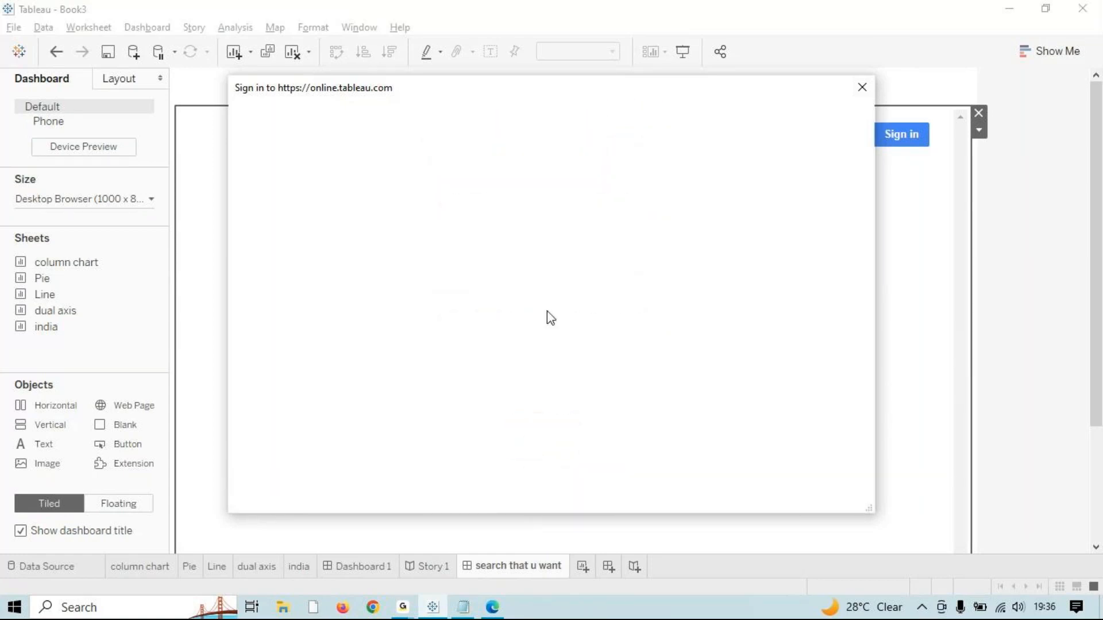
{"action": "scroll", "coordinate": [549, 432], "scroll_direction": "down", "scroll_amount": 1}
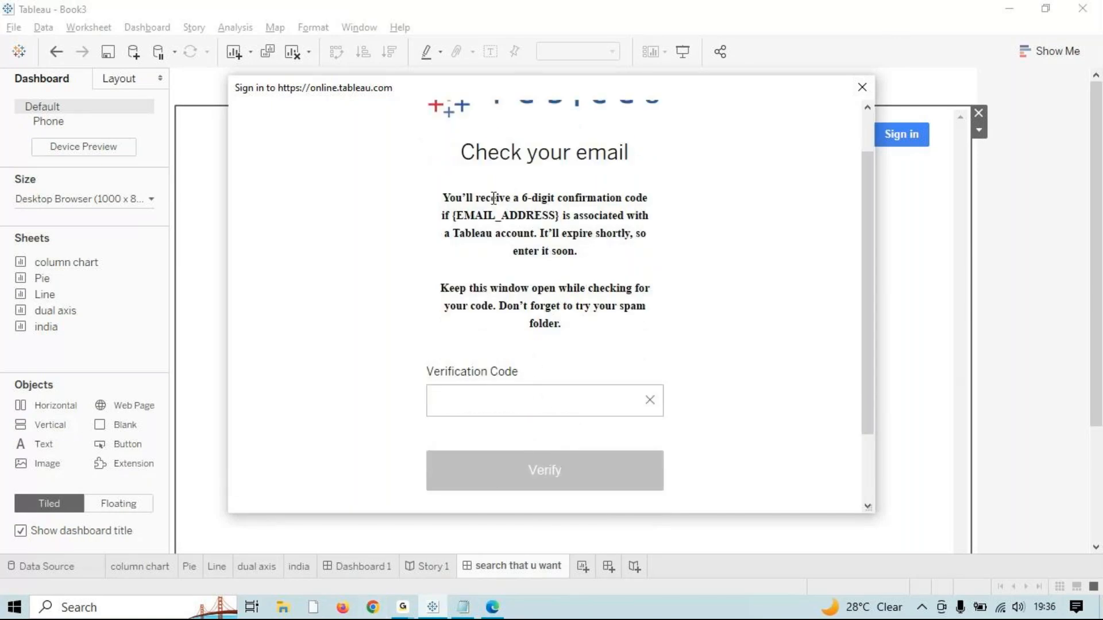
{"action": "left_click", "coordinate": [372, 608]}
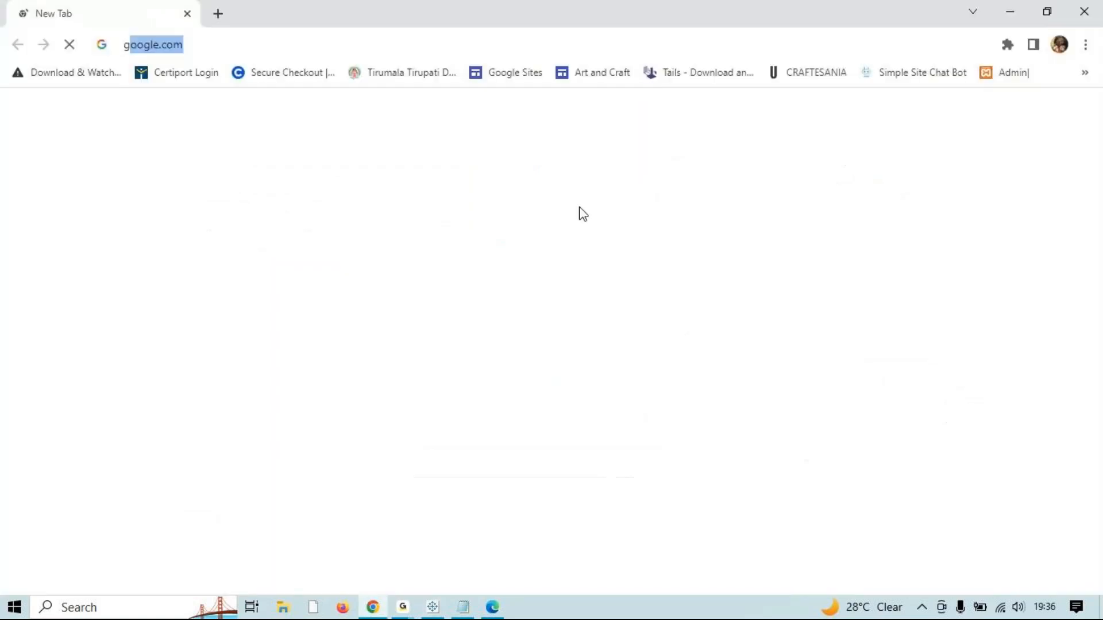
Step: Open Gmail through a 'gmail login' search, then reread Tableau's verification instructions
{"action": "type", "text": "gmai"}
{"action": "left_click", "coordinate": [184, 138]}
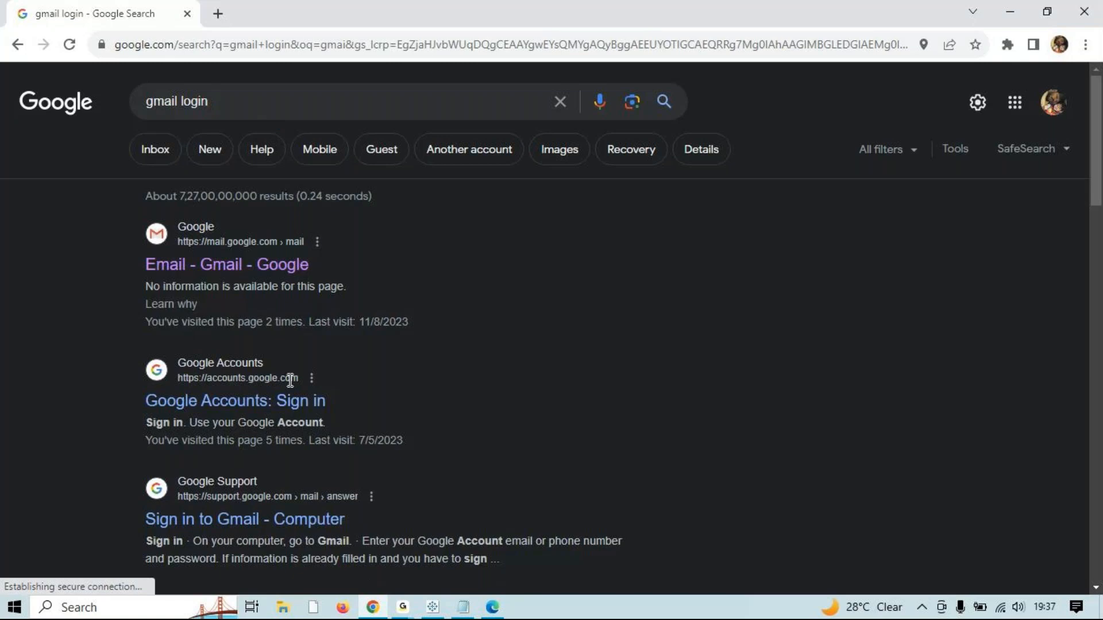
{"action": "left_click", "coordinate": [280, 265]}
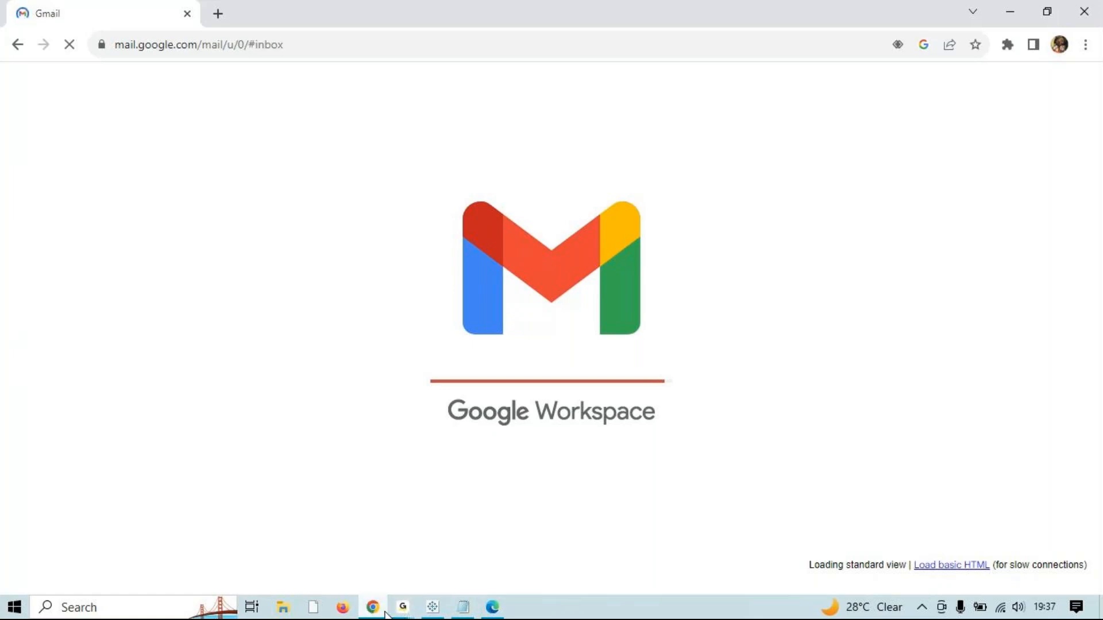
{"action": "left_click", "coordinate": [433, 607]}
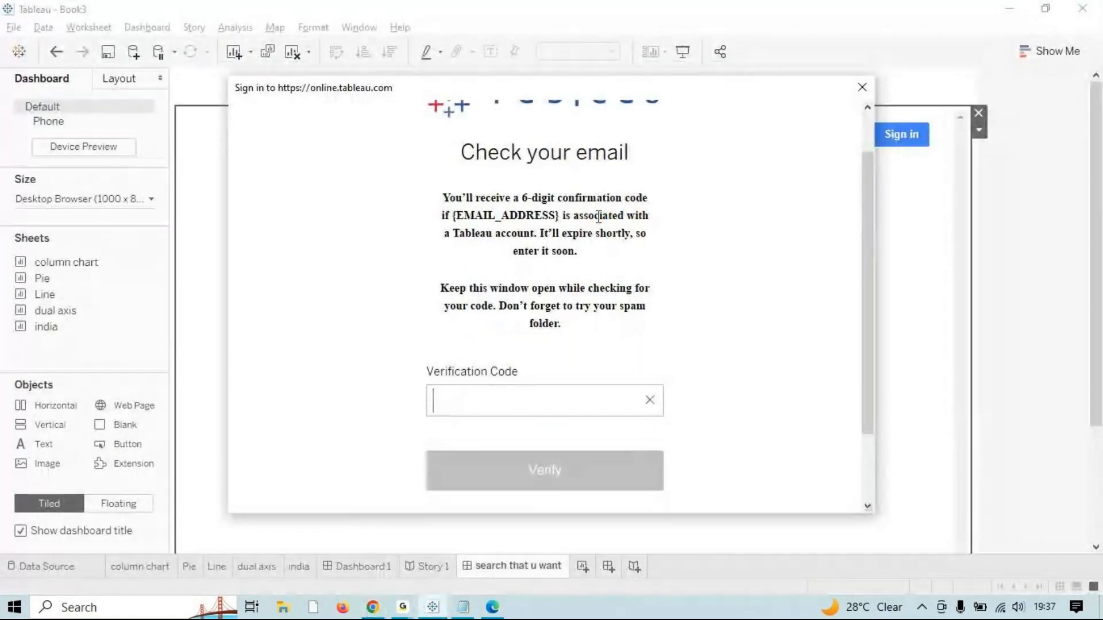
{"action": "left_click_drag", "start_coordinate": [461, 218], "coordinate": [576, 251]}
{"action": "left_click", "coordinate": [577, 251]}
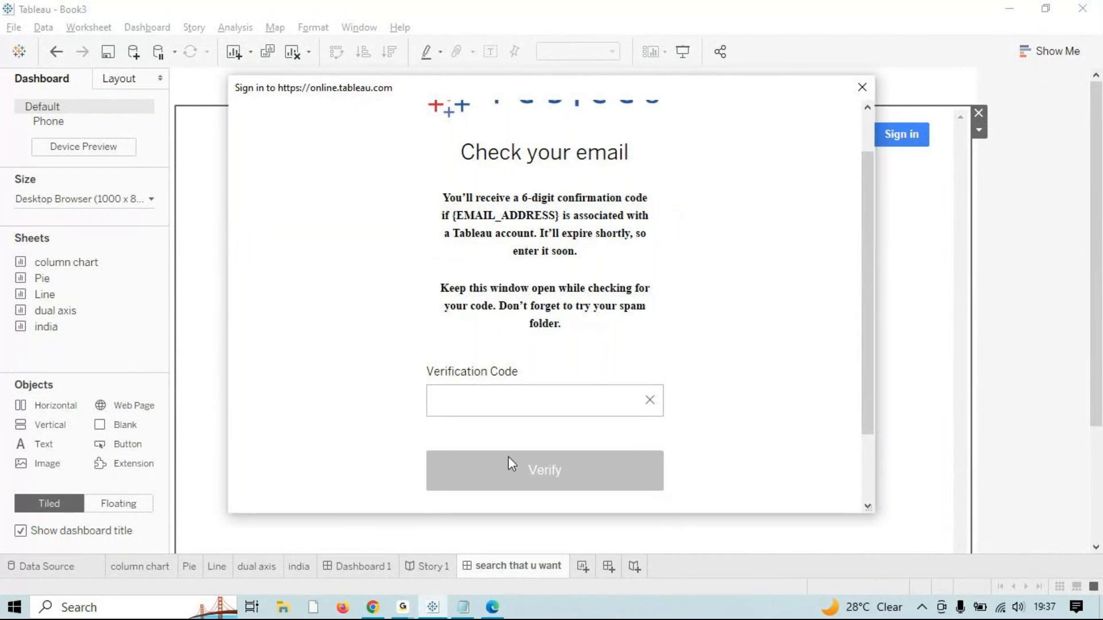
Step: Check Gmail's Spam folder for the Tableau code, then go back to the Inbox
{"action": "left_click", "coordinate": [408, 614]}
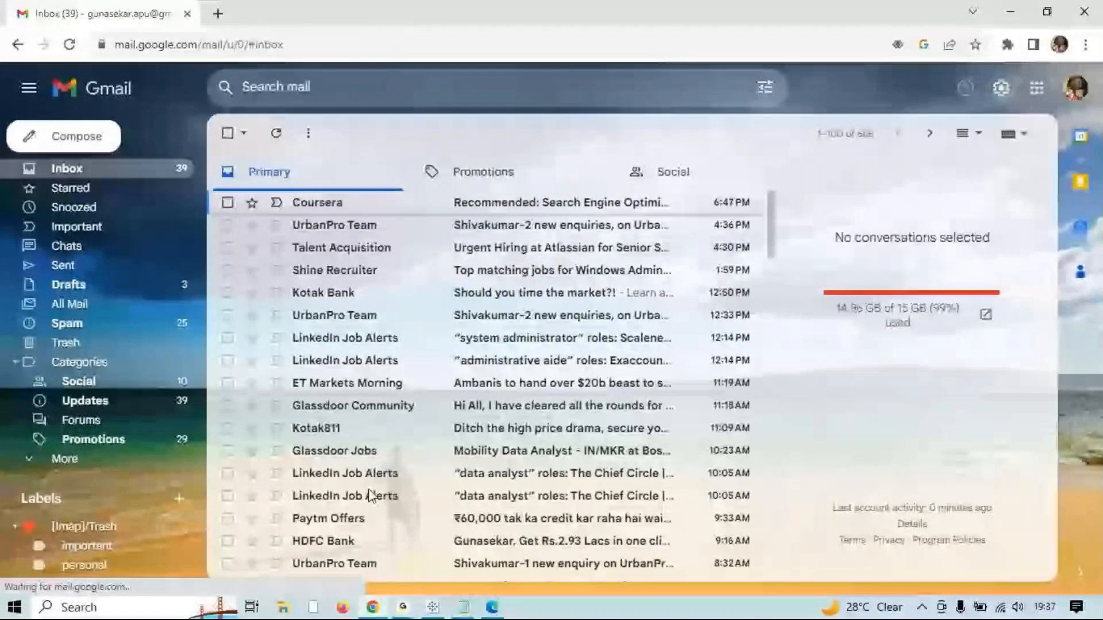
{"action": "left_click", "coordinate": [98, 324]}
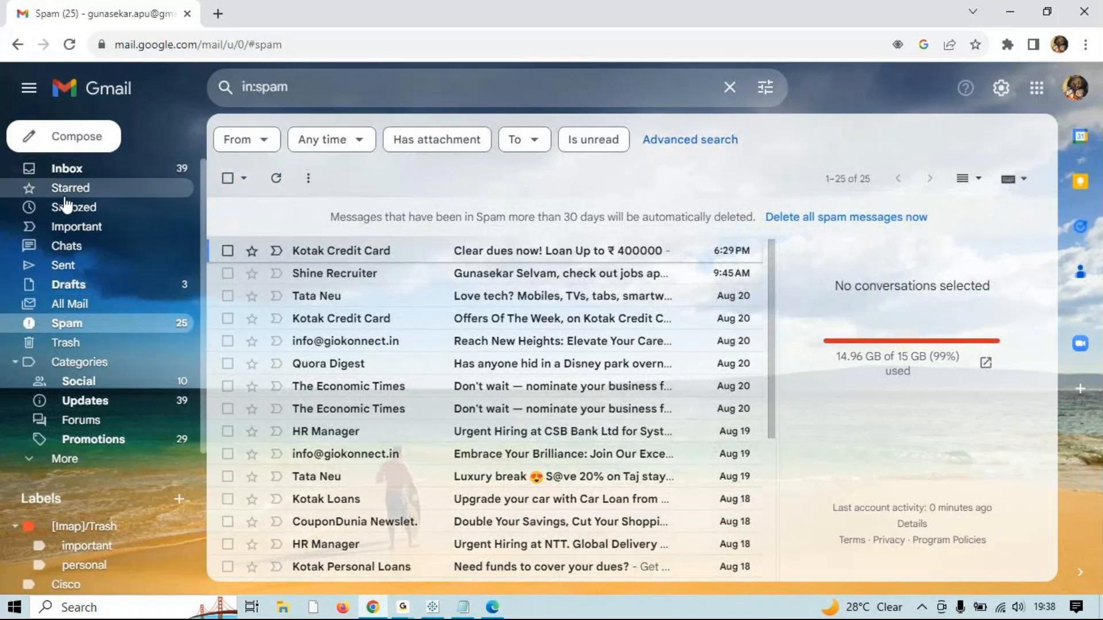
{"action": "left_click", "coordinate": [84, 174]}
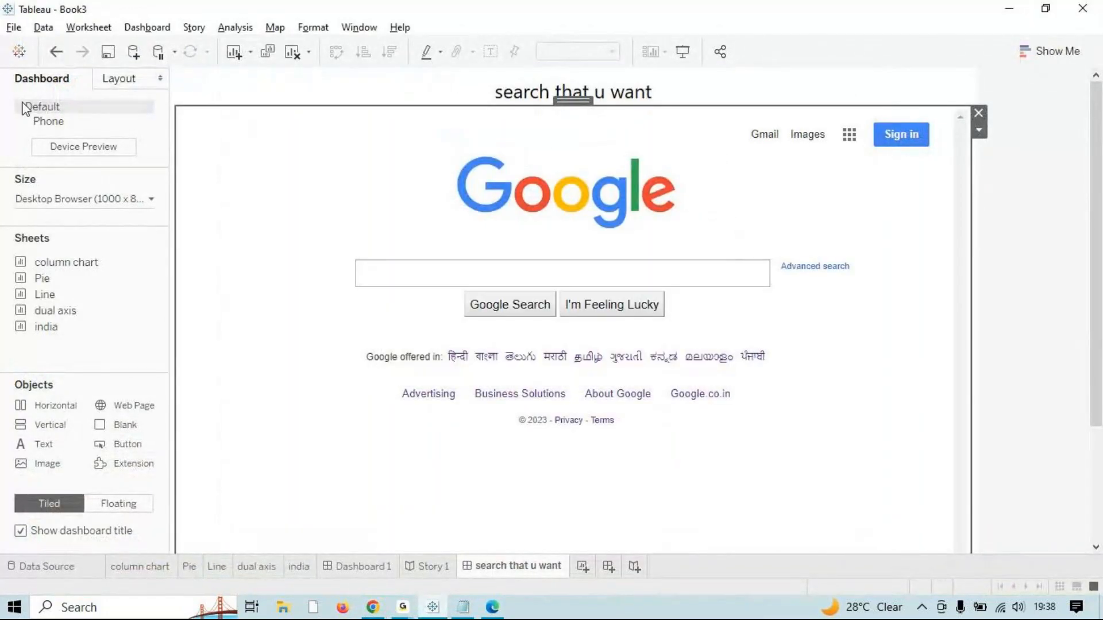
Step: Choose Create Site in the Share dialog to open the Tableau Cloud web page
{"action": "left_click", "coordinate": [12, 27]}
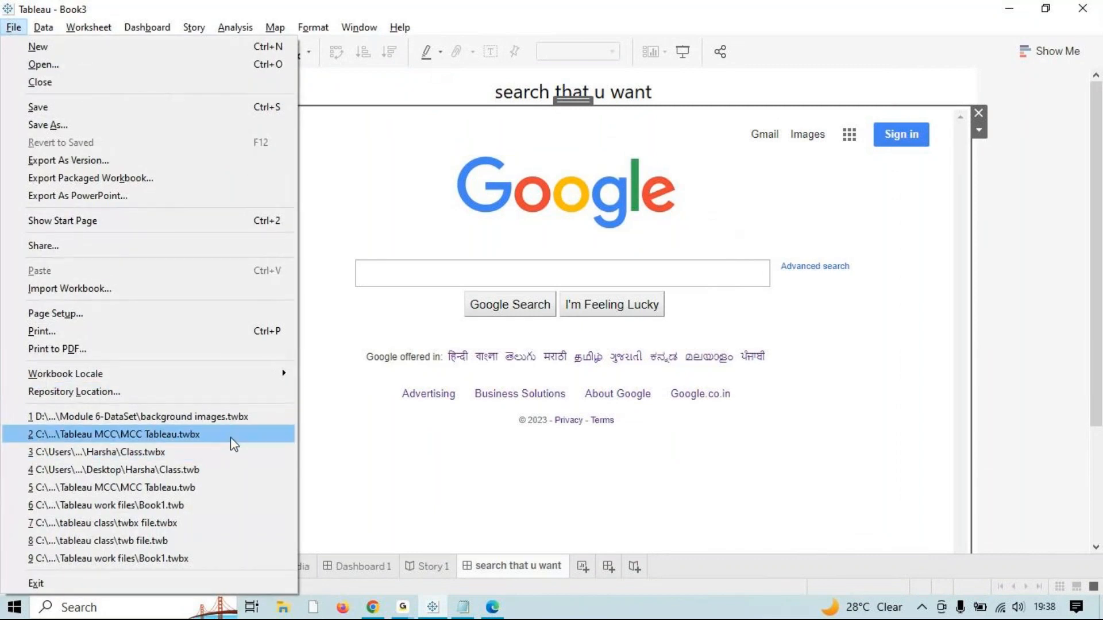
{"action": "left_click", "coordinate": [567, 8]}
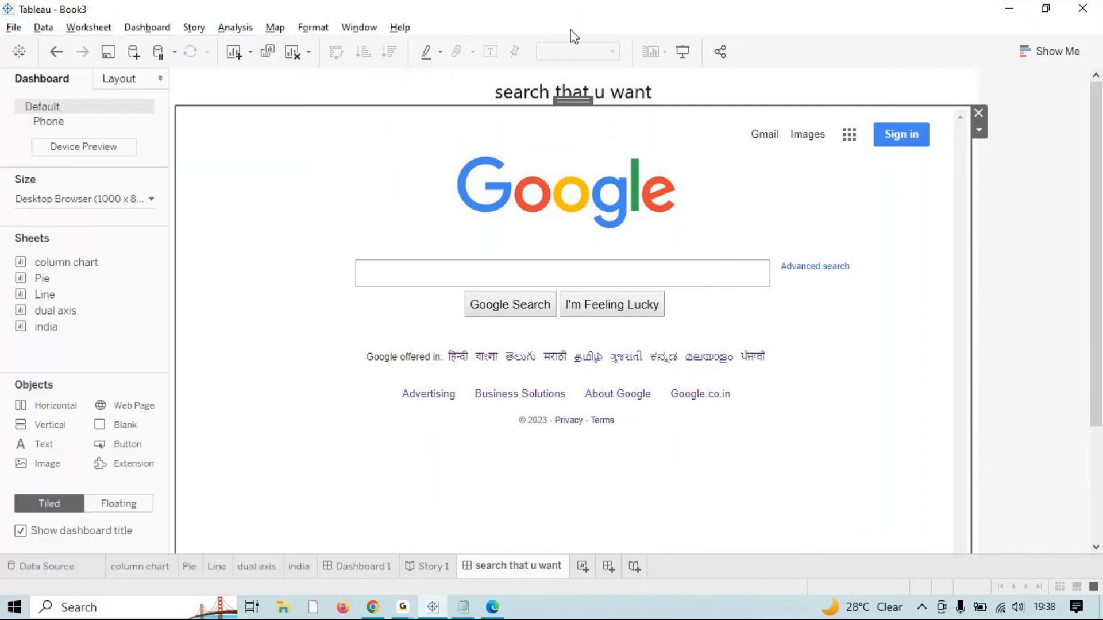
{"action": "left_click", "coordinate": [720, 51]}
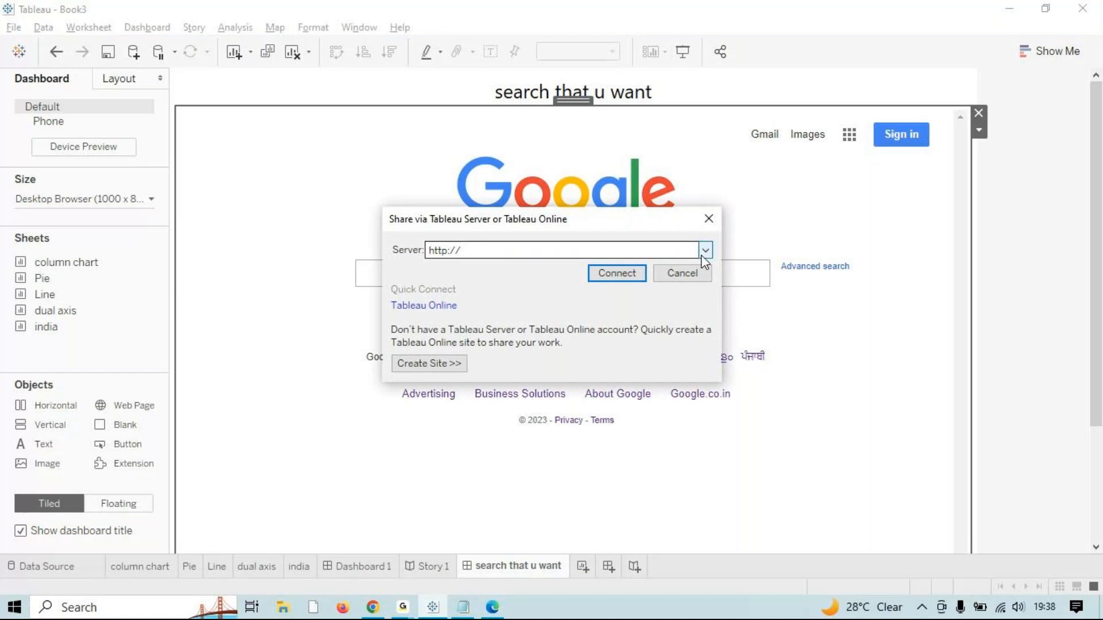
{"action": "left_click", "coordinate": [436, 371]}
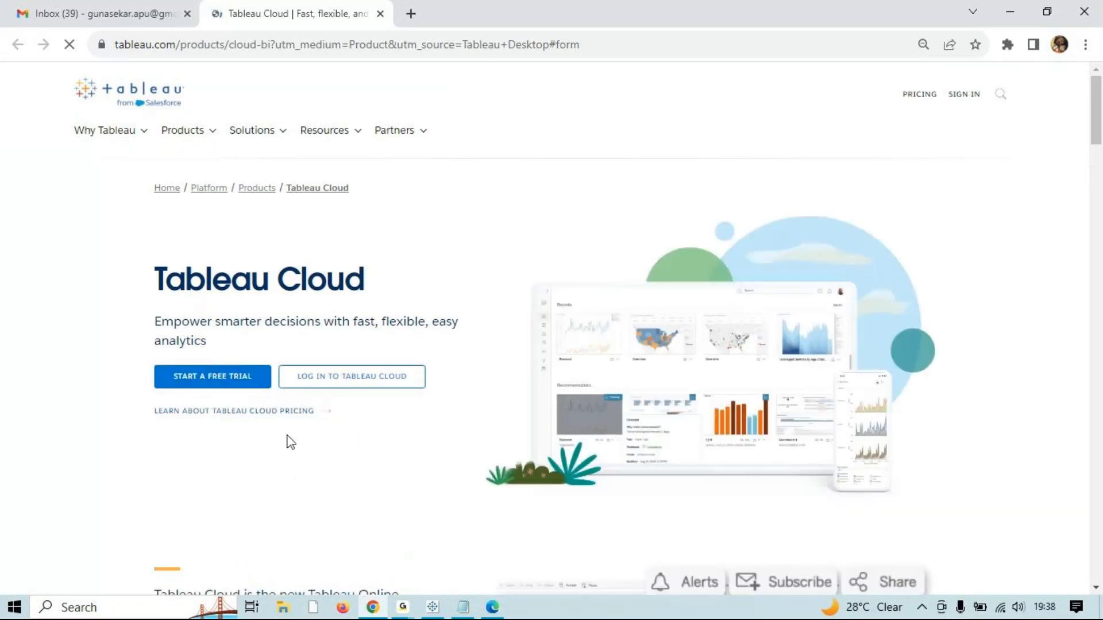
Step: Start the free Tableau Cloud trial form; fill in first name, last name, e-mail and organization 'NICT'
{"action": "left_click", "coordinate": [210, 383]}
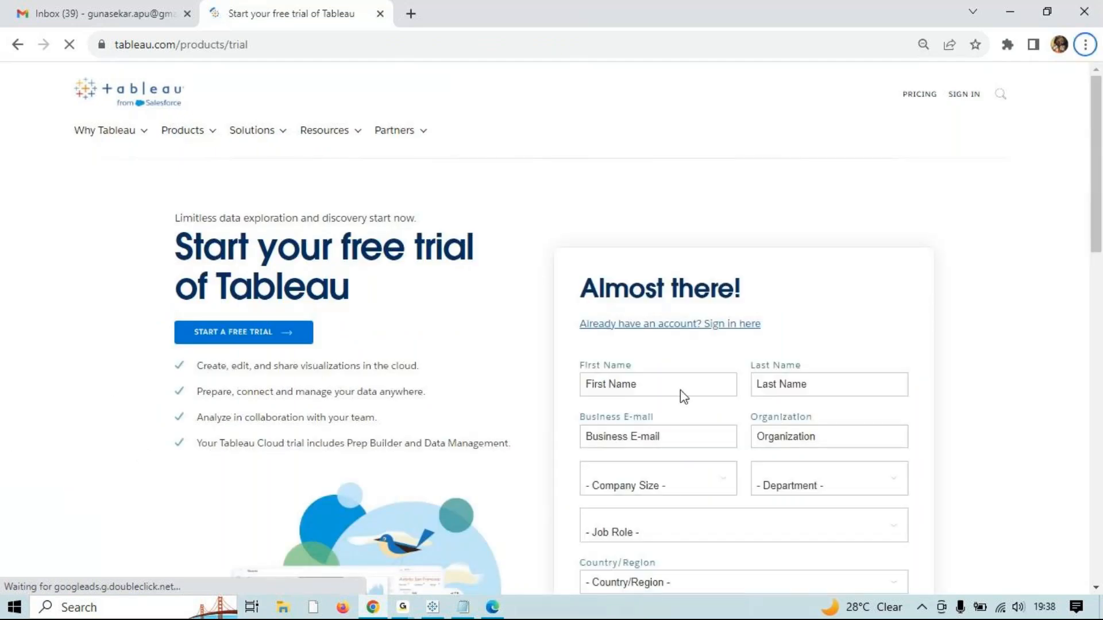
{"action": "scroll", "coordinate": [680, 391], "scroll_direction": "down", "scroll_amount": 4}
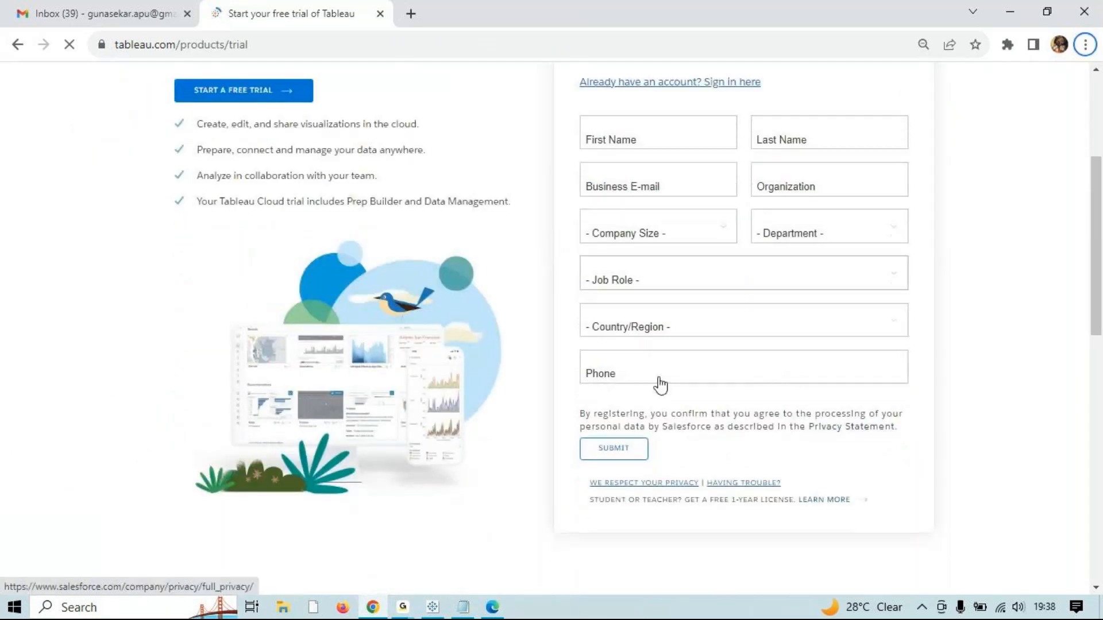
{"action": "scroll", "coordinate": [660, 381], "scroll_direction": "up", "scroll_amount": 4}
{"action": "left_click", "coordinate": [664, 374]}
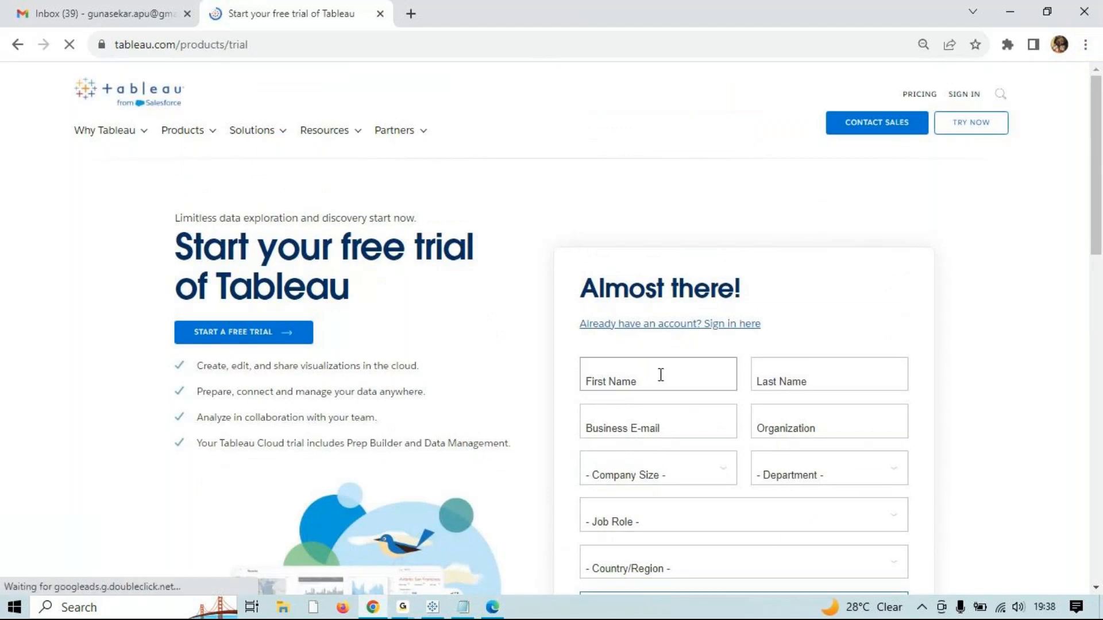
{"action": "left_click", "coordinate": [675, 409]}
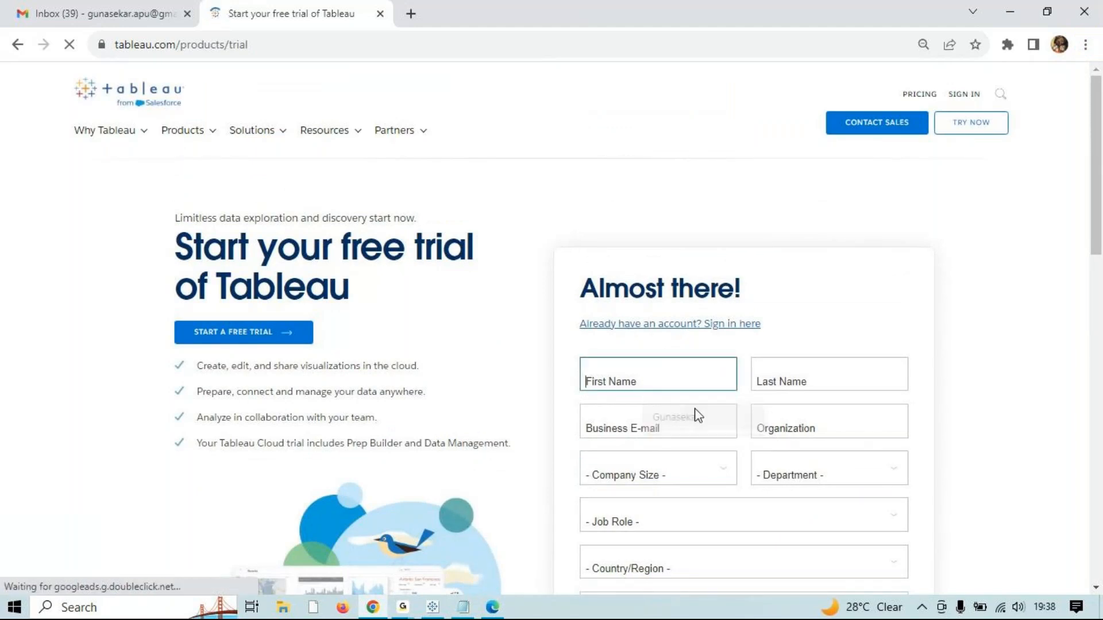
{"action": "left_click", "coordinate": [805, 382]}
{"action": "left_click", "coordinate": [838, 417]}
{"action": "left_click", "coordinate": [694, 432]}
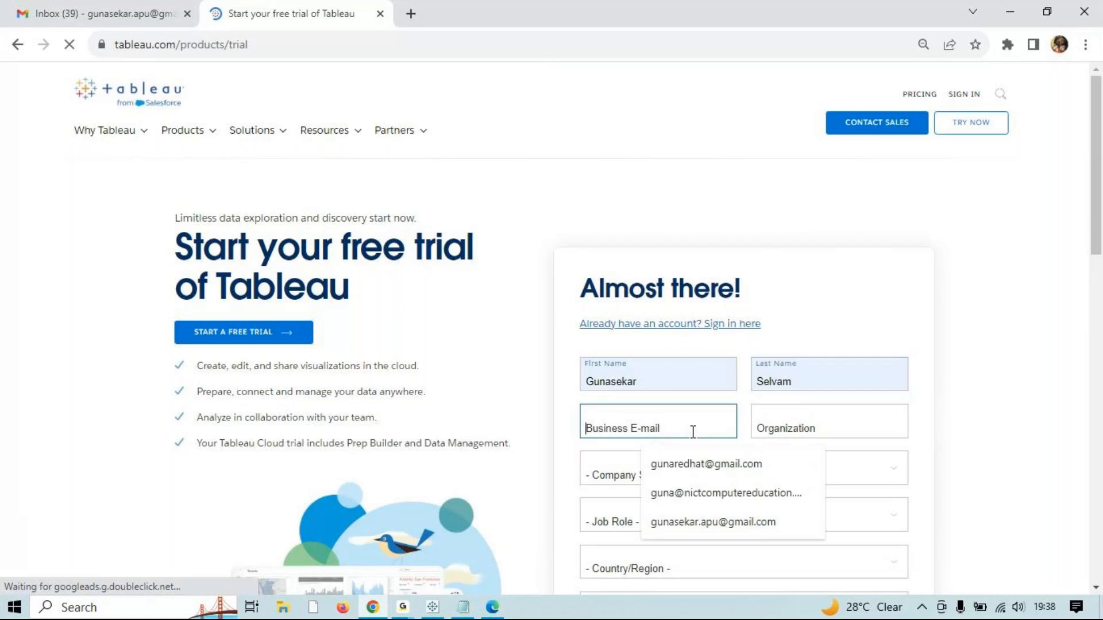
{"action": "left_click", "coordinate": [743, 470]}
{"action": "left_click", "coordinate": [840, 428]}
{"action": "type", "text": "NICT"}
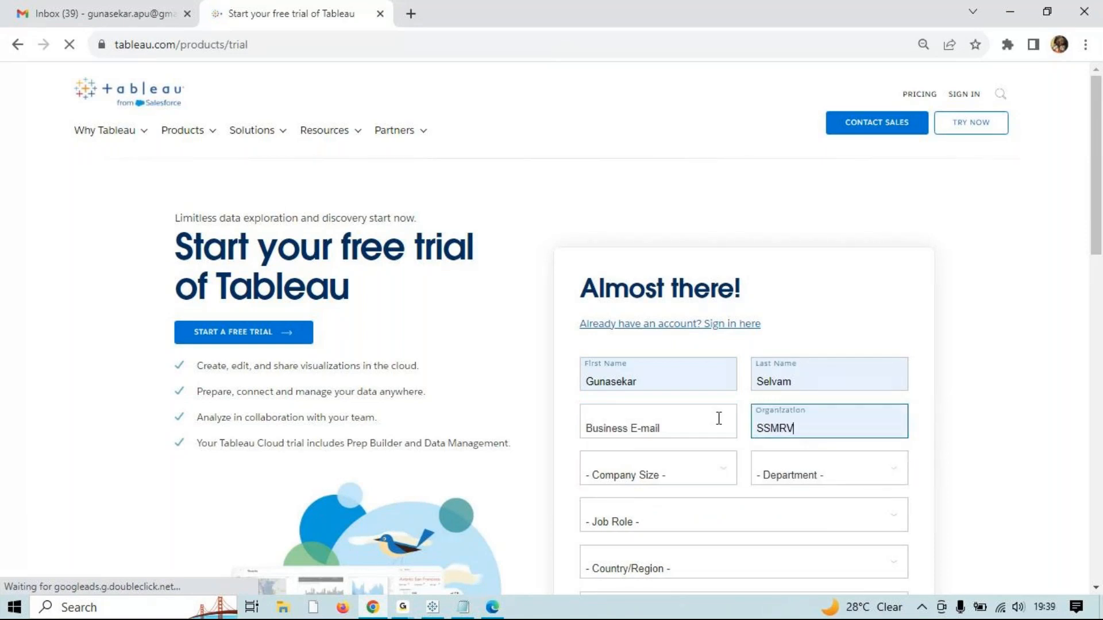
Step: Set company size to 1 - 20 employees, department Analytics, job role Analyst and country India
{"action": "left_click", "coordinate": [635, 478]}
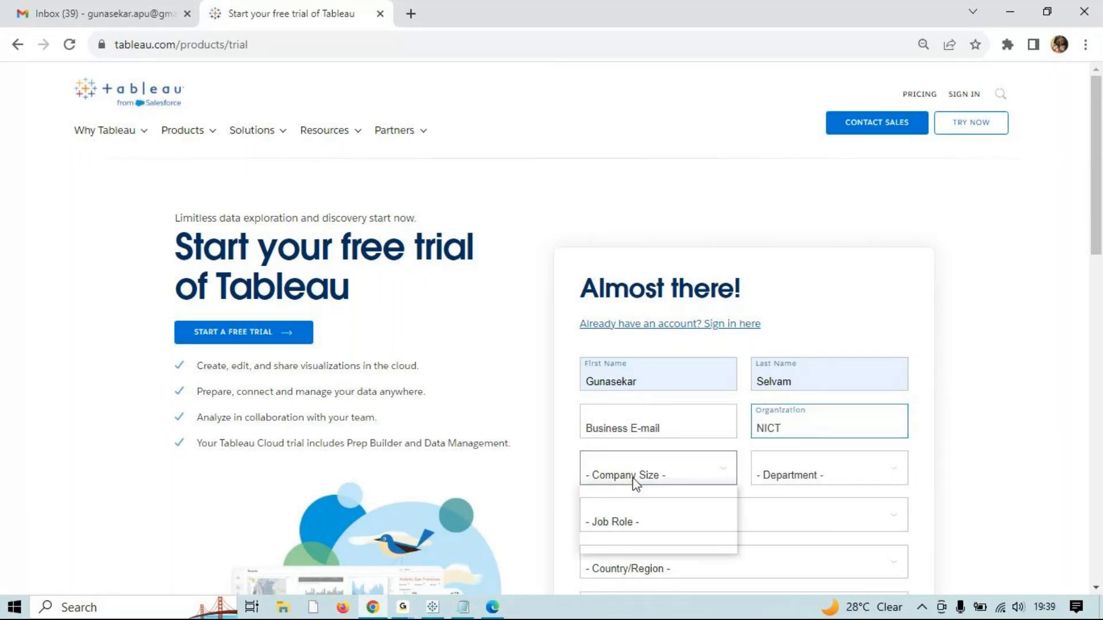
{"action": "left_click", "coordinate": [634, 506]}
{"action": "left_click", "coordinate": [821, 474]}
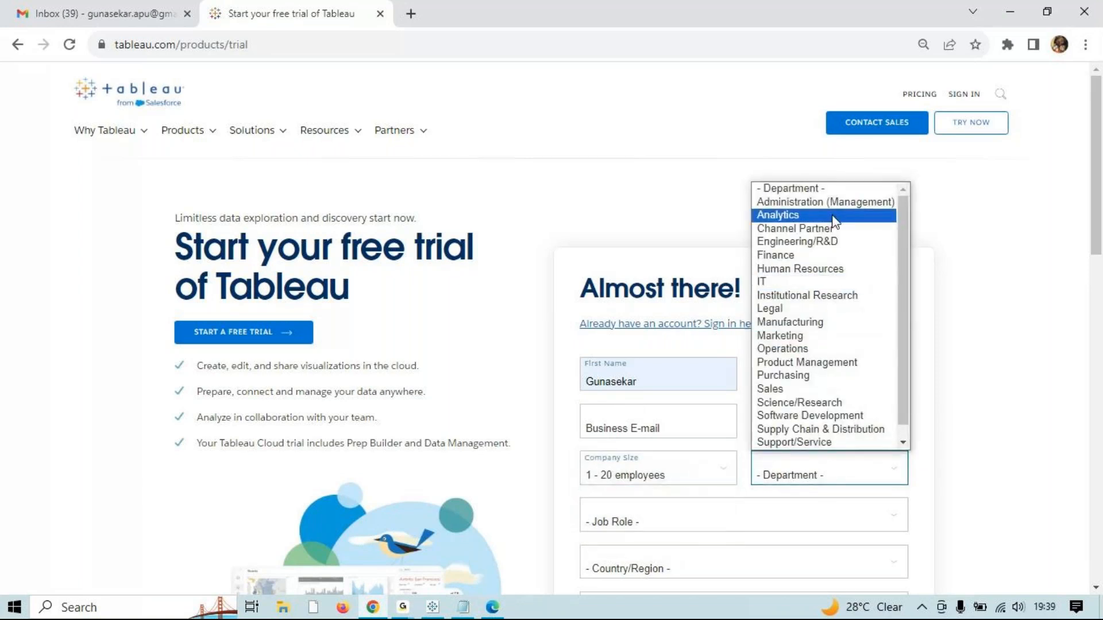
{"action": "left_click", "coordinate": [804, 215]}
{"action": "scroll", "coordinate": [637, 319], "scroll_direction": "down", "scroll_amount": 5}
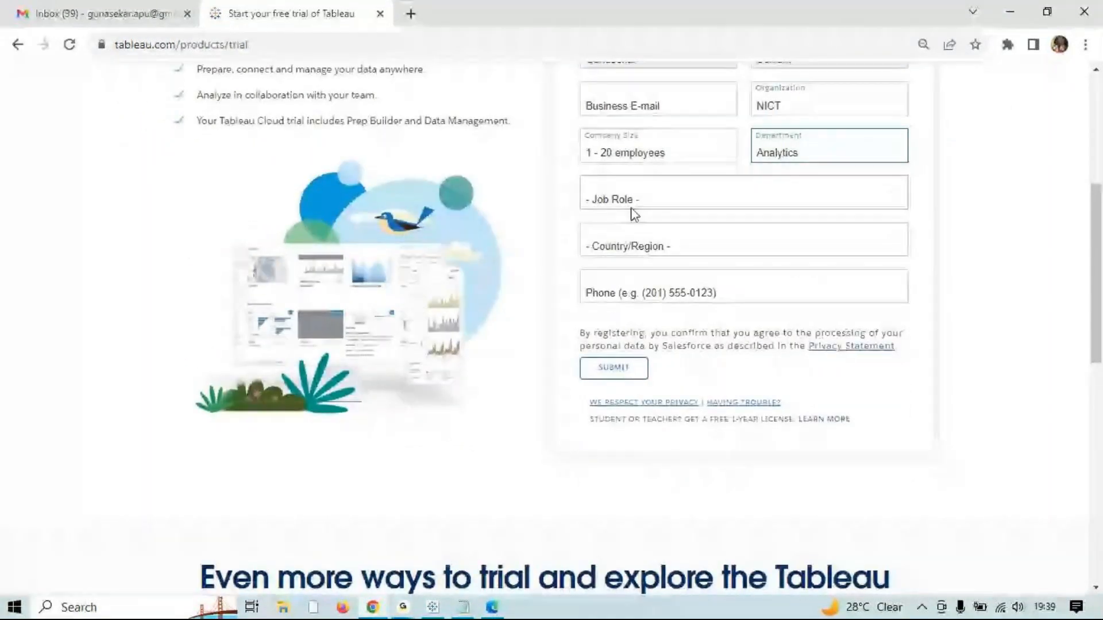
{"action": "left_click", "coordinate": [612, 201]}
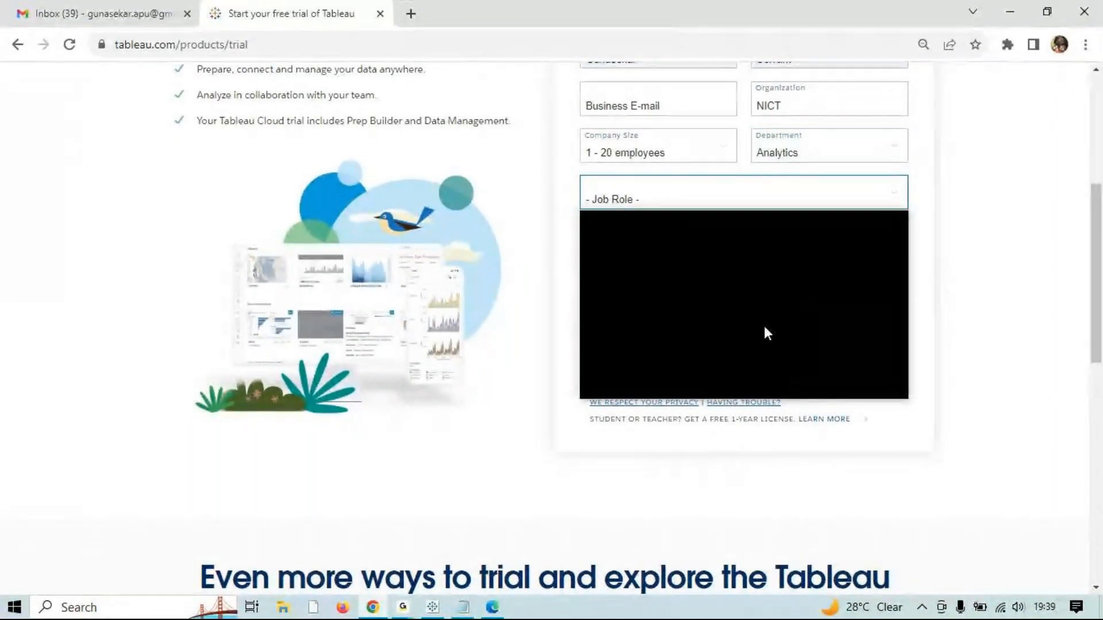
{"action": "left_click", "coordinate": [793, 231]}
{"action": "left_click", "coordinate": [639, 242]}
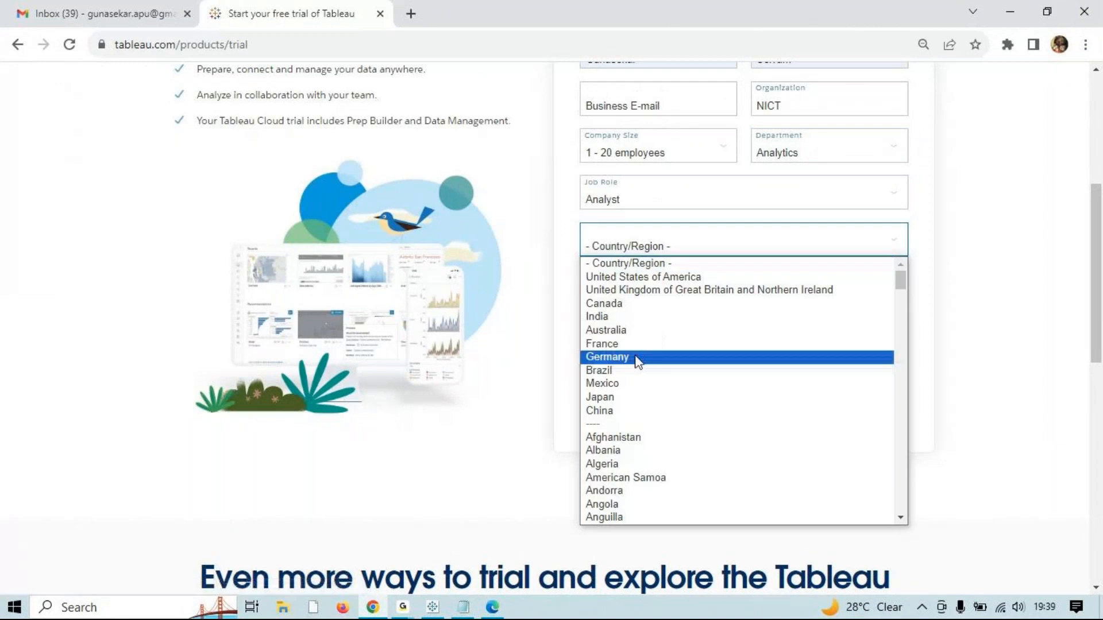
{"action": "left_click", "coordinate": [598, 317]}
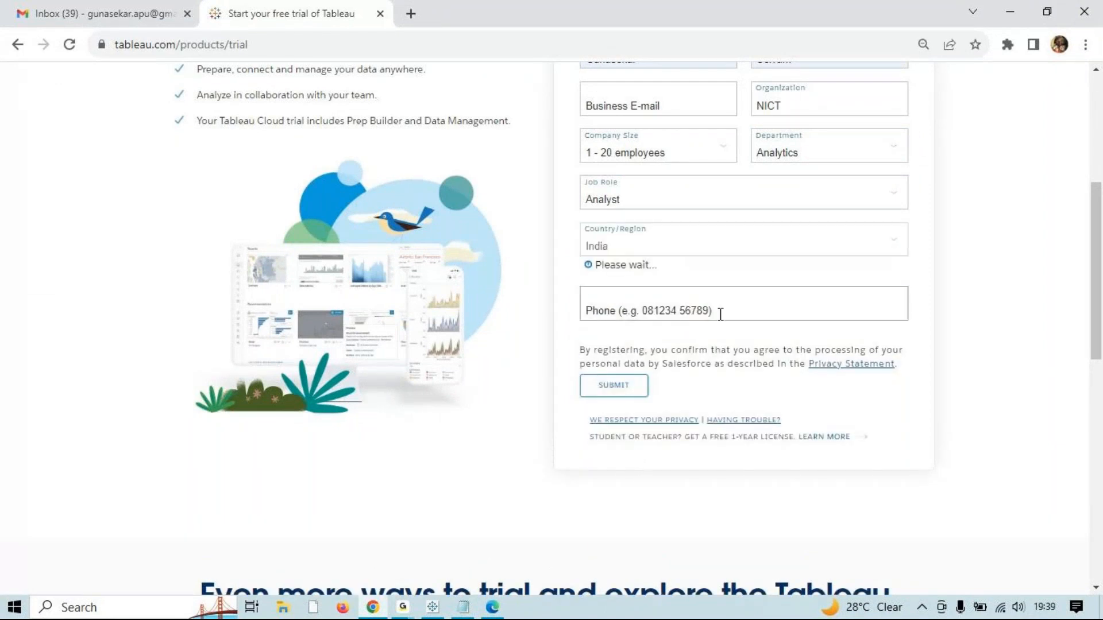
Step: Enter the phone number, autofill the business e-mail from a saved suggestion, and submit the form
{"action": "left_click", "coordinate": [585, 317]}
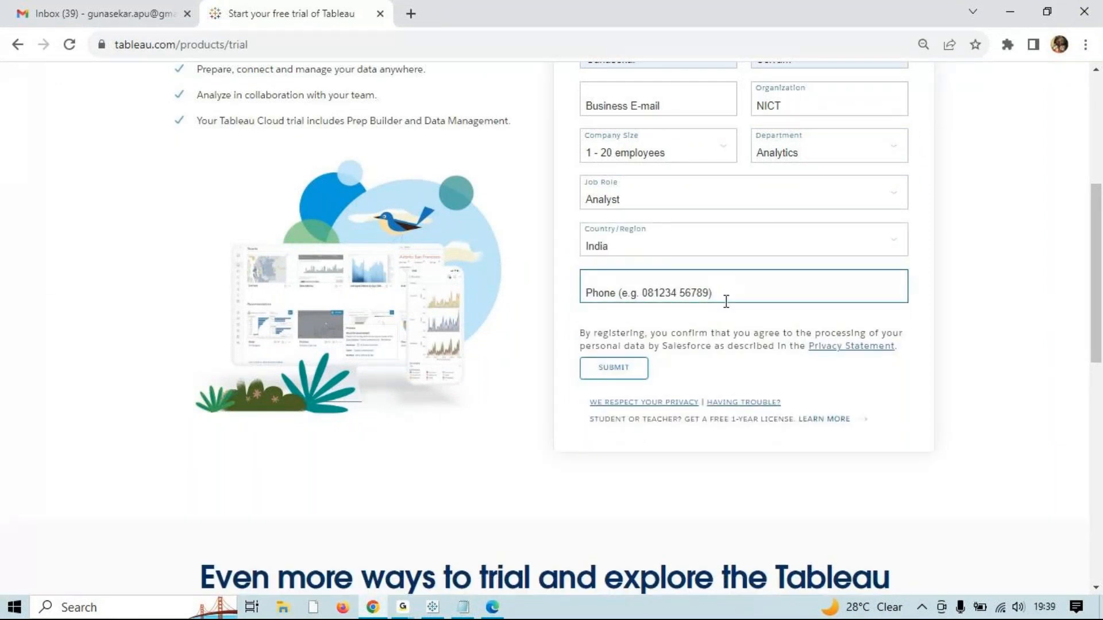
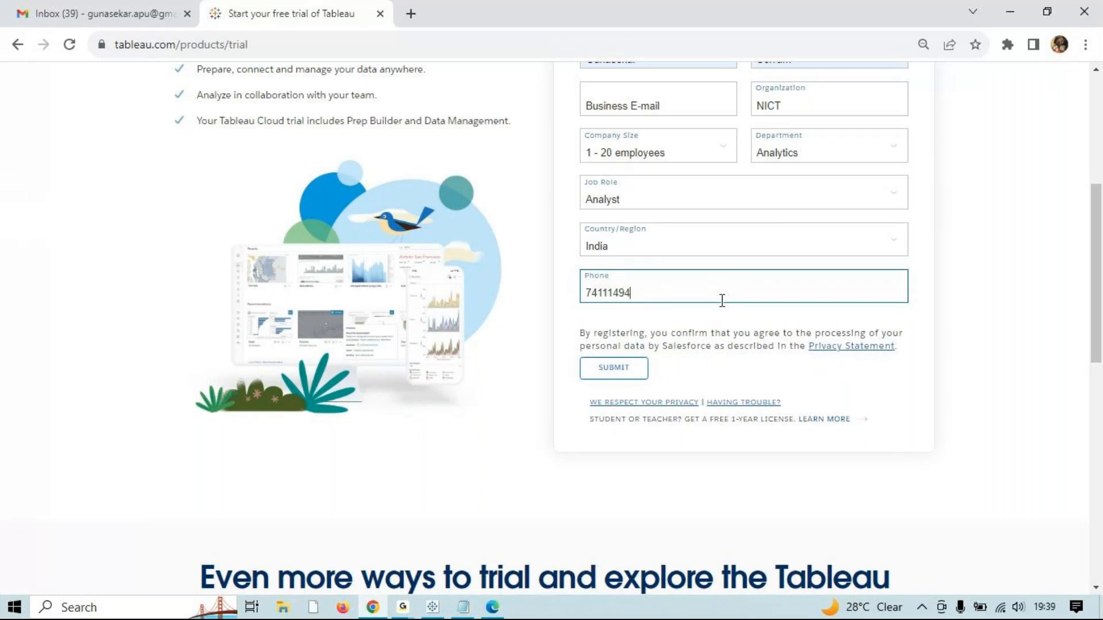
{"action": "left_click", "coordinate": [622, 369]}
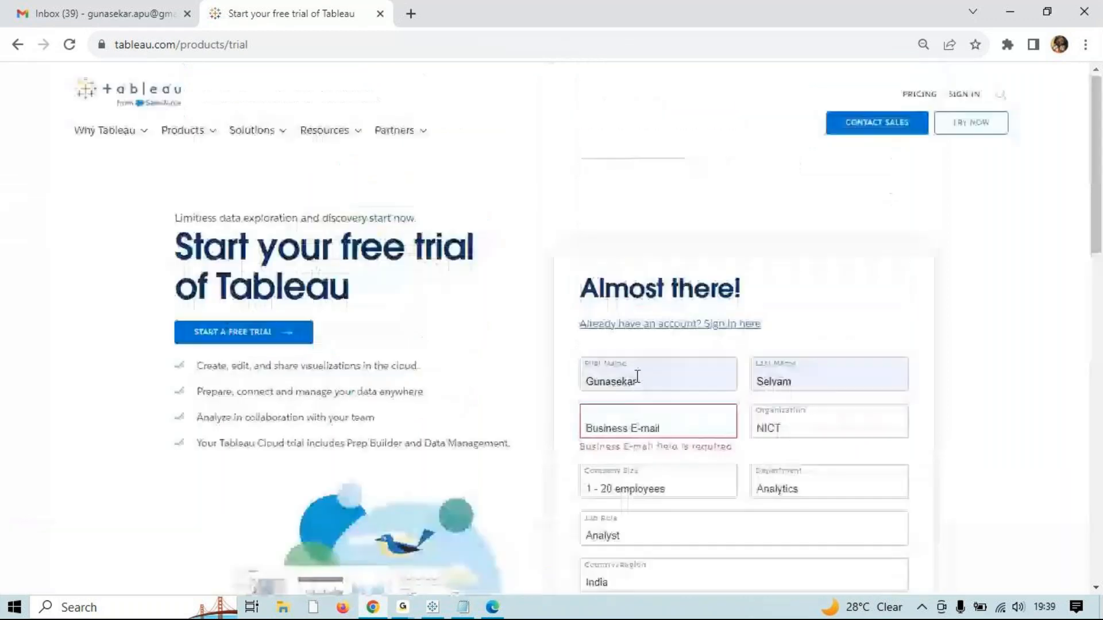
{"action": "left_click", "coordinate": [713, 420]}
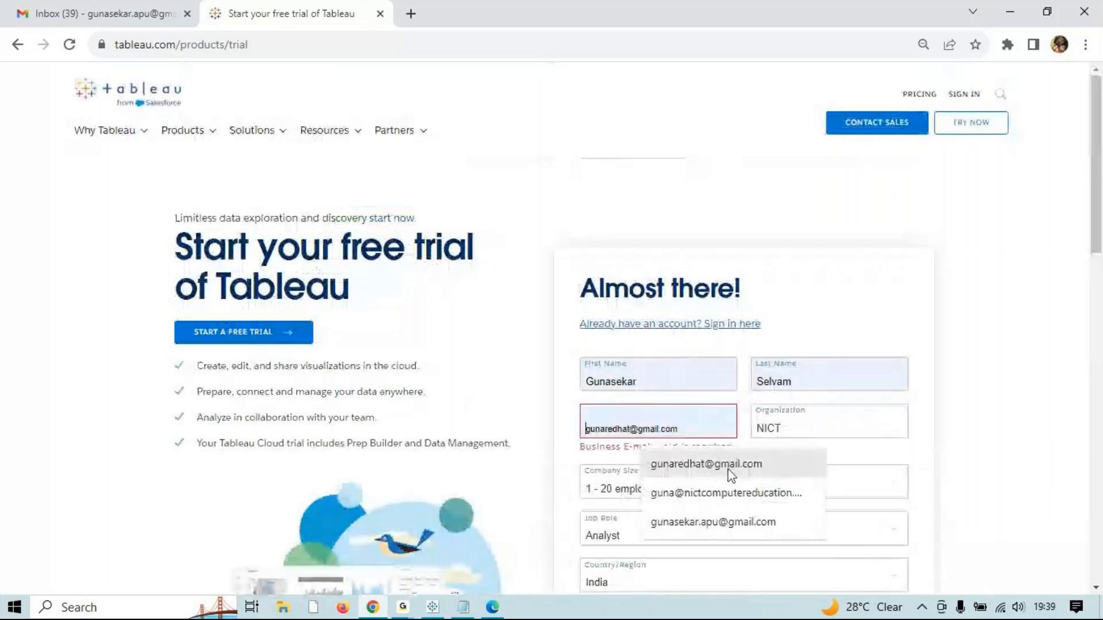
{"action": "left_click", "coordinate": [726, 470]}
{"action": "scroll", "coordinate": [724, 510], "scroll_direction": "down", "scroll_amount": 7}
{"action": "left_click", "coordinate": [613, 289]}
{"action": "scroll", "coordinate": [746, 398], "scroll_direction": "down", "scroll_amount": 4}
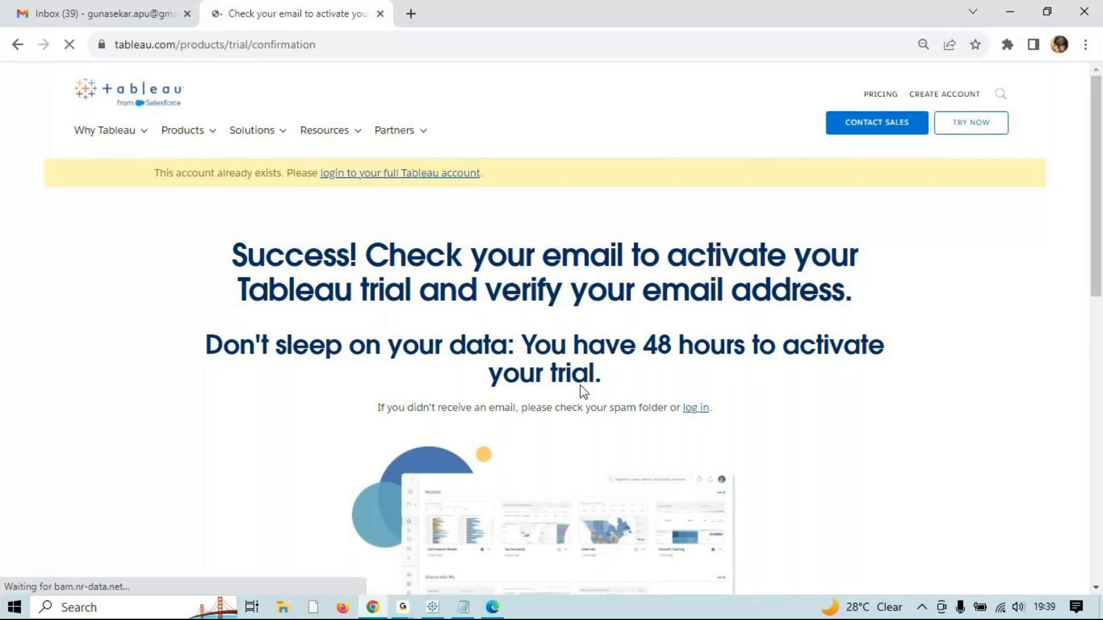
Step: Go to the Gmail tab and sign out of the Google account from the account panel
{"action": "key", "text": "alt+Tab"}
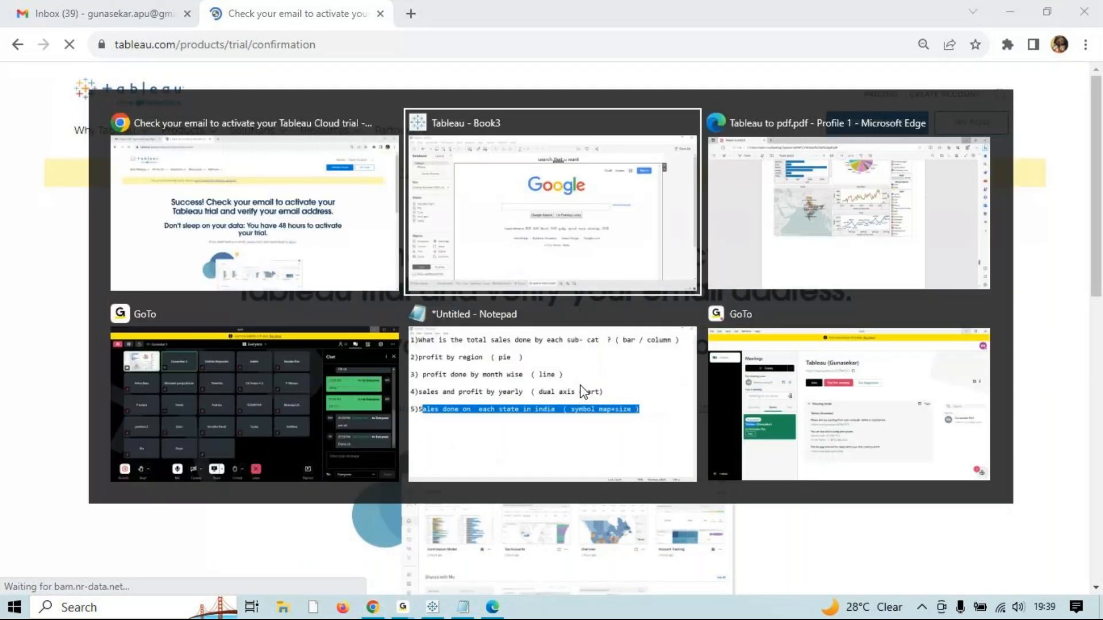
{"action": "key", "text": "ctrl+Tab"}
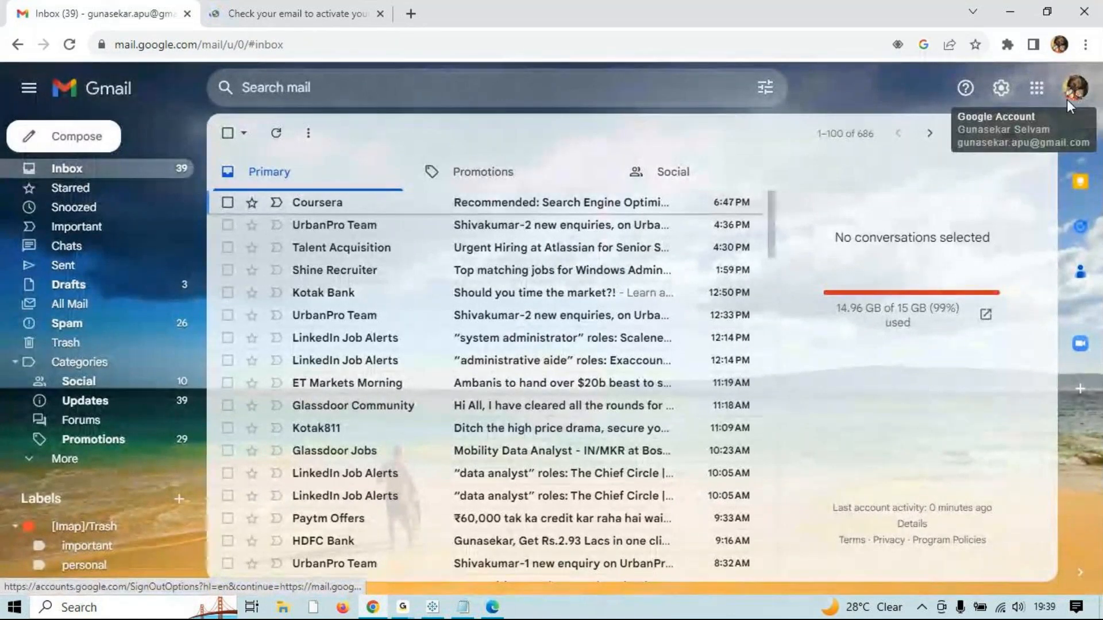
{"action": "left_click", "coordinate": [1065, 97]}
{"action": "left_click", "coordinate": [1066, 96]}
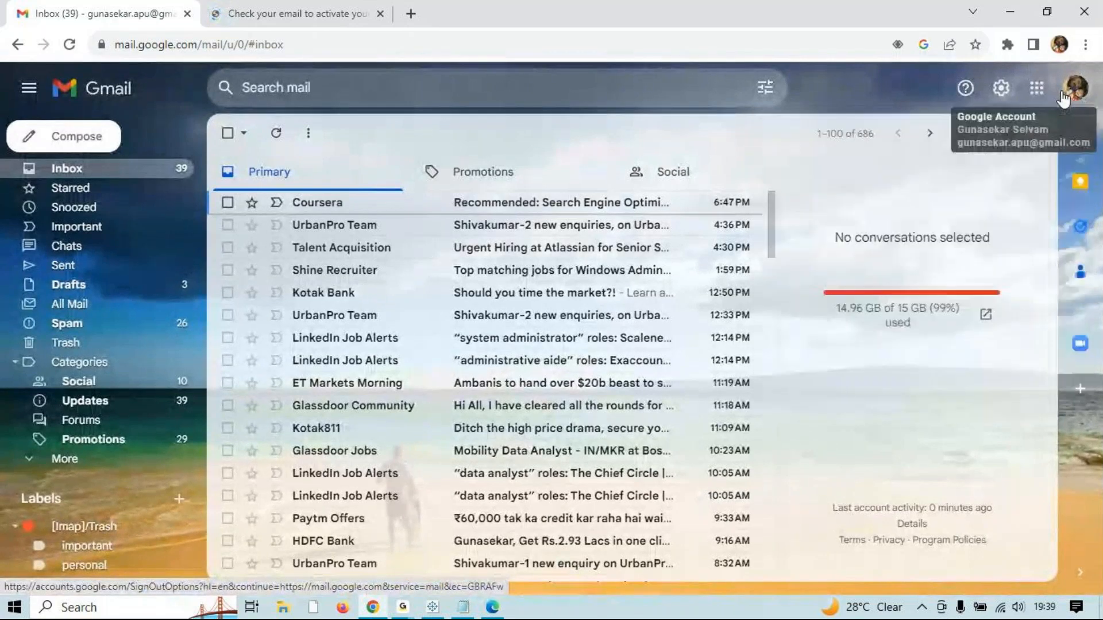
{"action": "left_click", "coordinate": [1064, 97]}
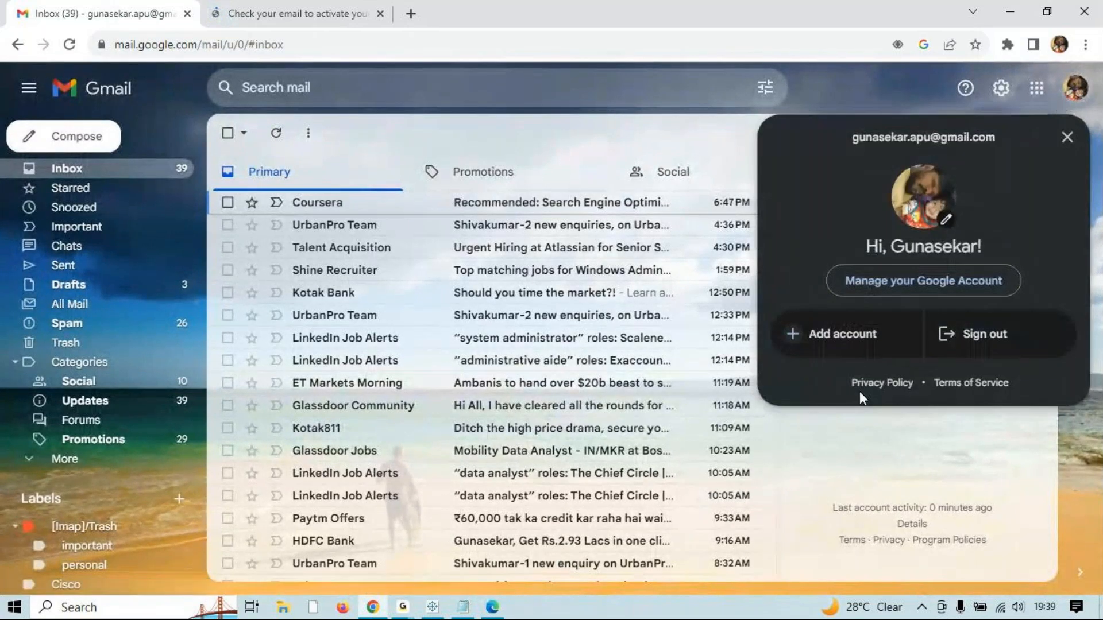
{"action": "left_click", "coordinate": [1073, 90]}
{"action": "left_click", "coordinate": [1072, 91]}
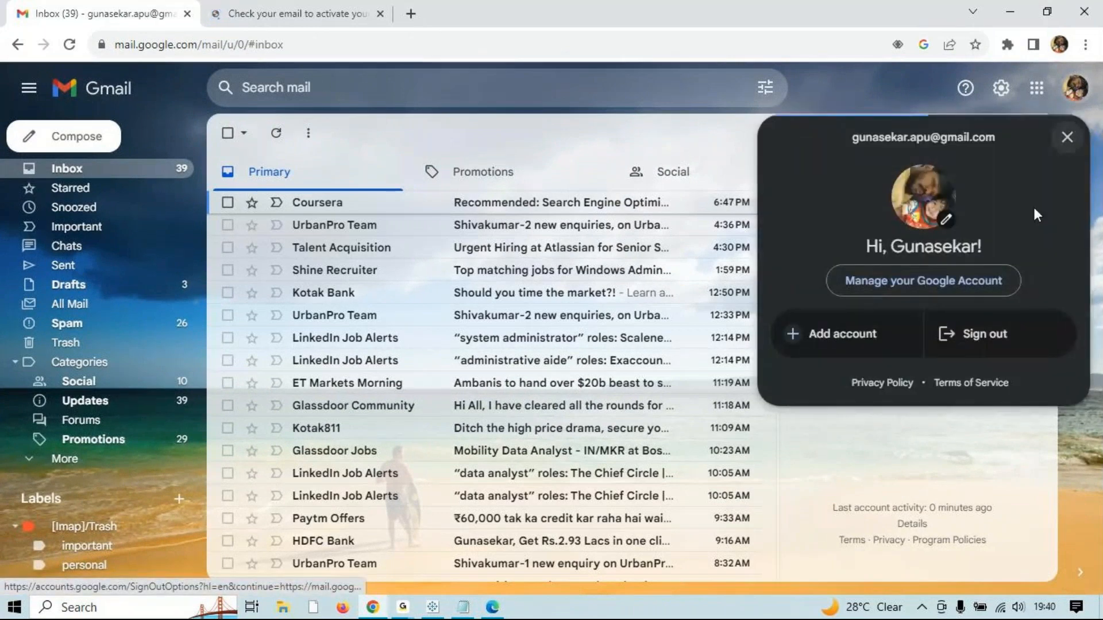
{"action": "left_click", "coordinate": [972, 336]}
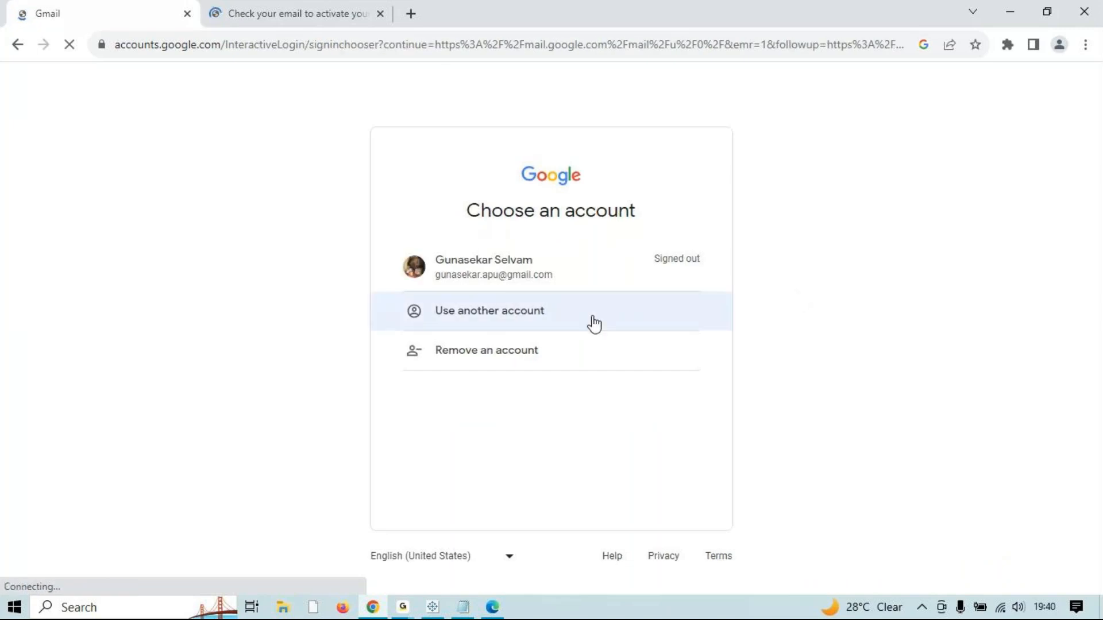
Step: Sign in with another Google account using the saved e-mail suggestion and the account password
{"action": "left_click", "coordinate": [731, 310]}
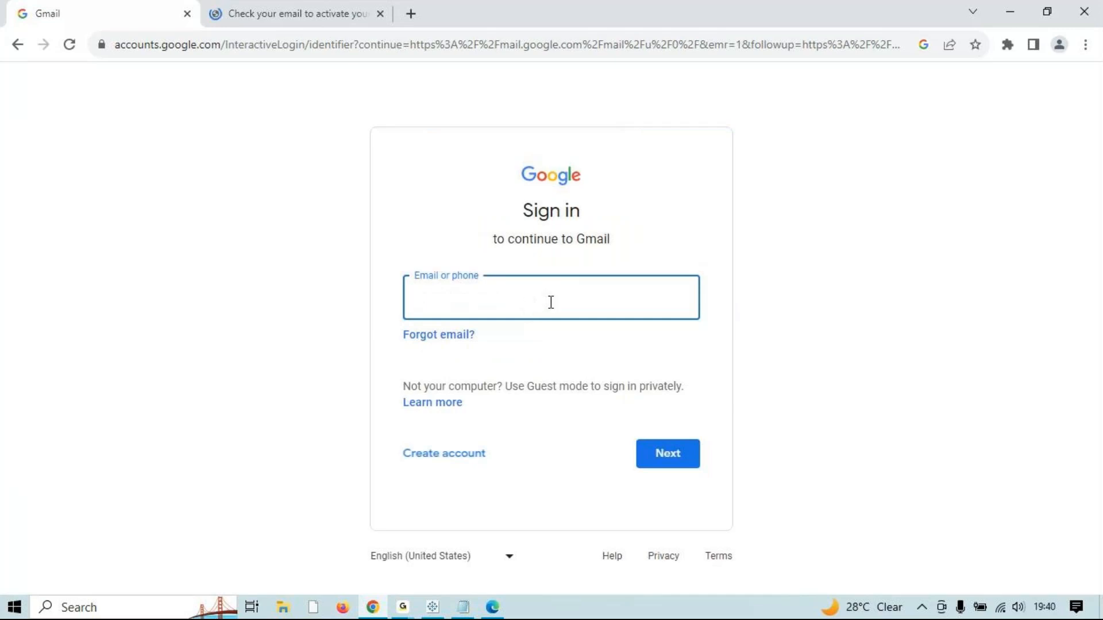
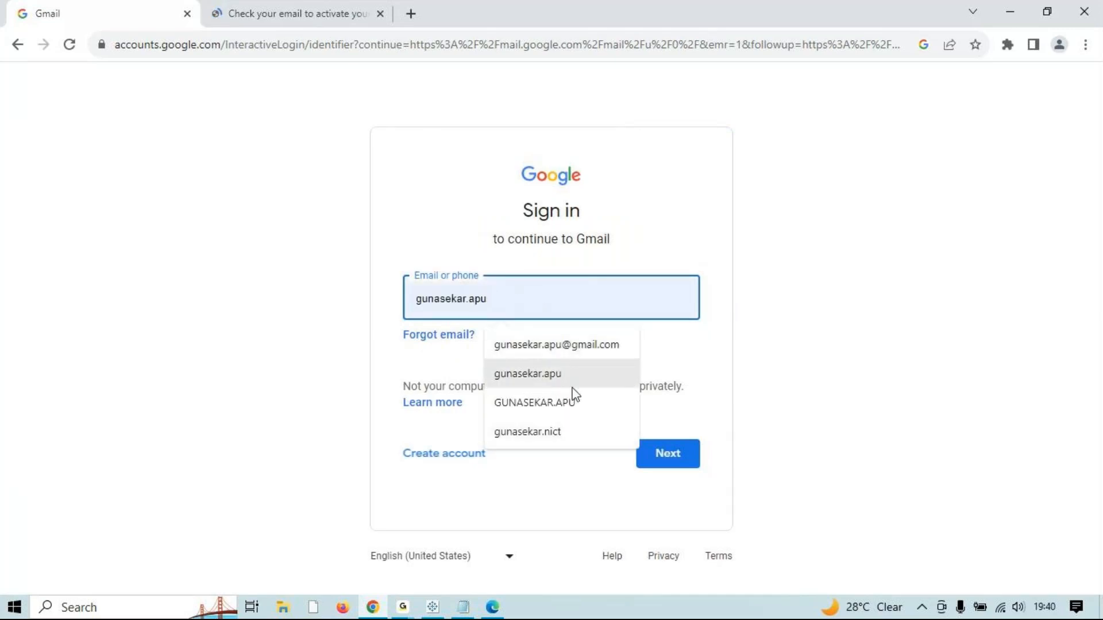
{"action": "type", "text": "re"}
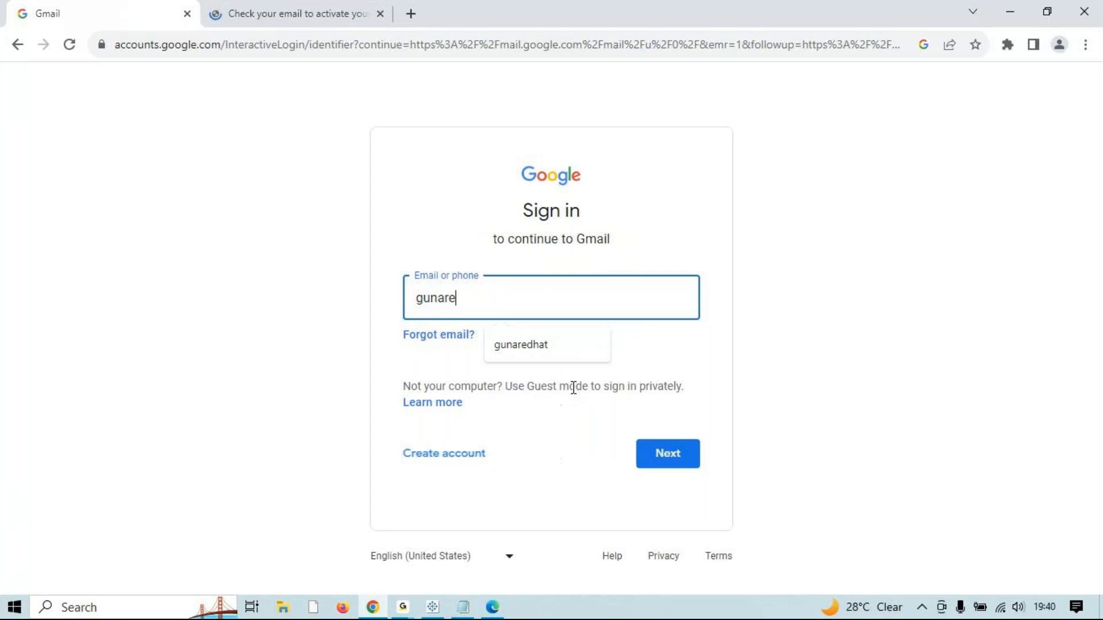
{"action": "left_click", "coordinate": [561, 357]}
{"action": "left_click", "coordinate": [670, 462]}
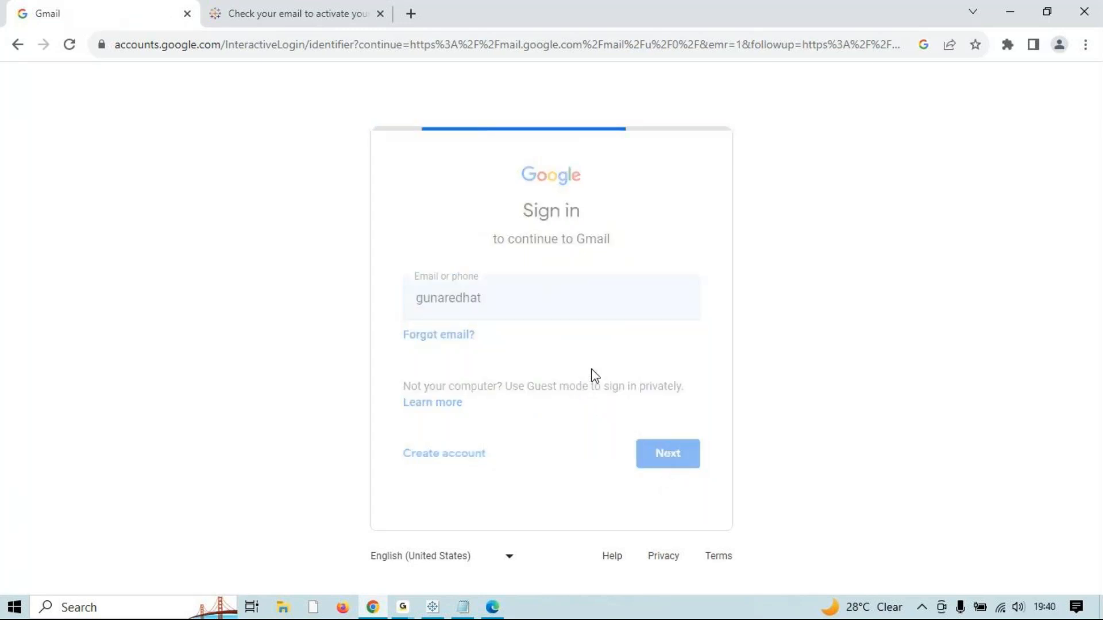
{"action": "type", "text": "••••••••••••"}
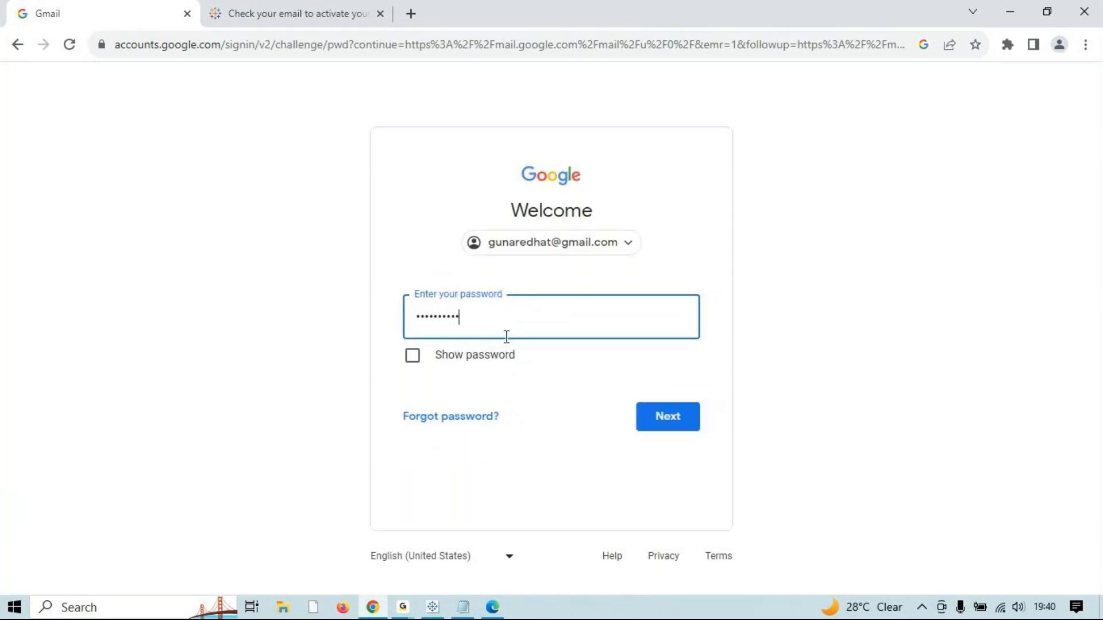
{"action": "key", "text": "Return"}
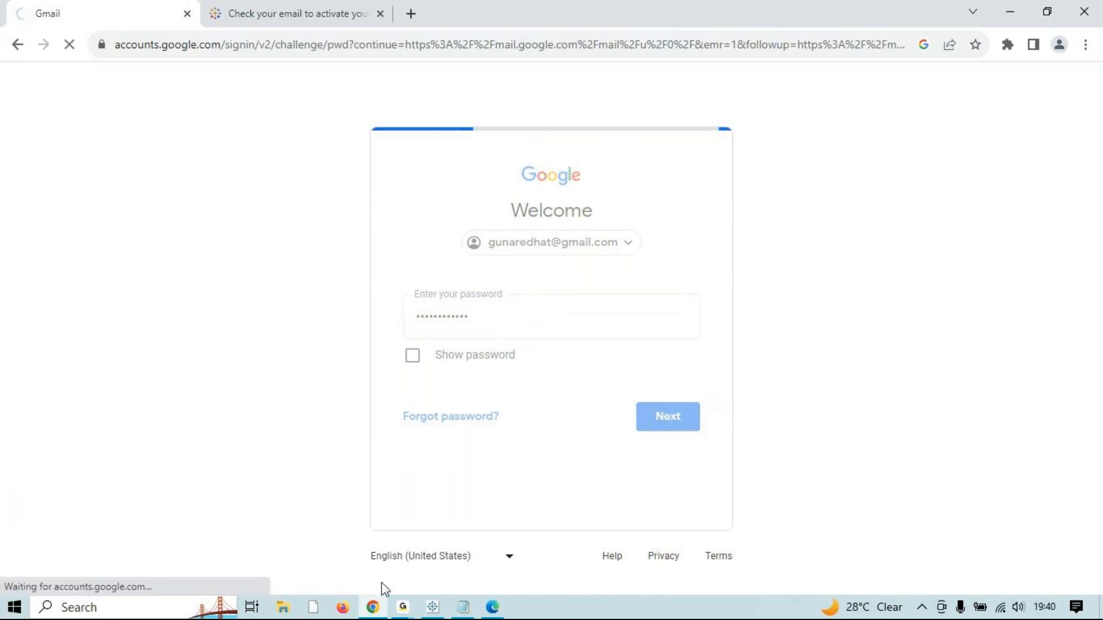
Step: Return to the Gmail browser window as the inbox loads
{"action": "key", "text": "alt+Tab"}
{"action": "key", "text": "alt+Tab"}
{"action": "key", "text": "alt+Tab"}
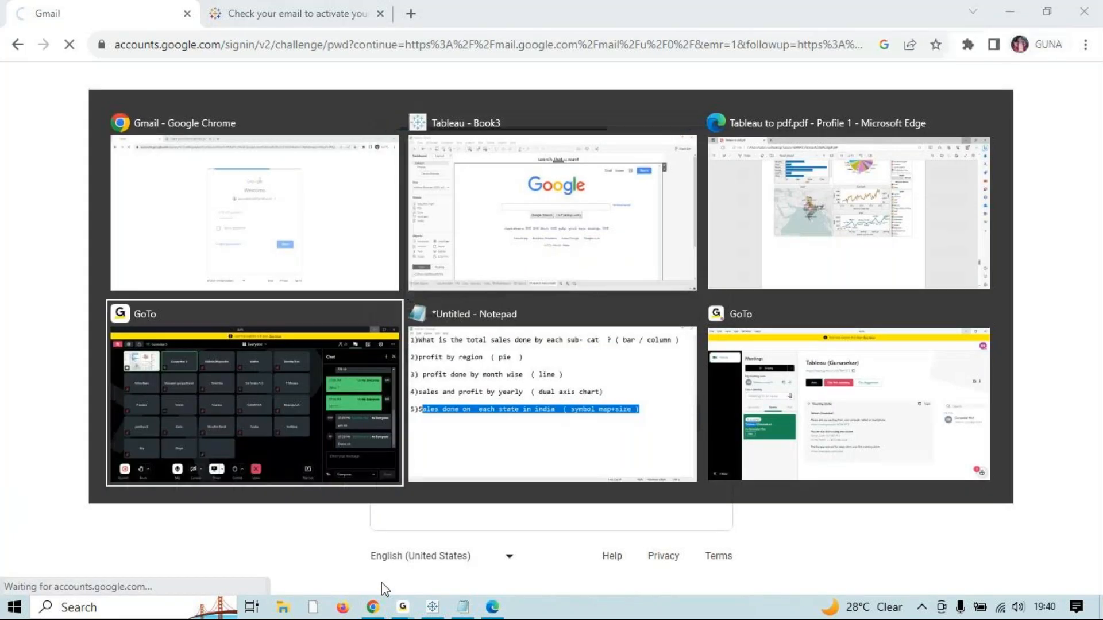
{"action": "key", "text": "Escape"}
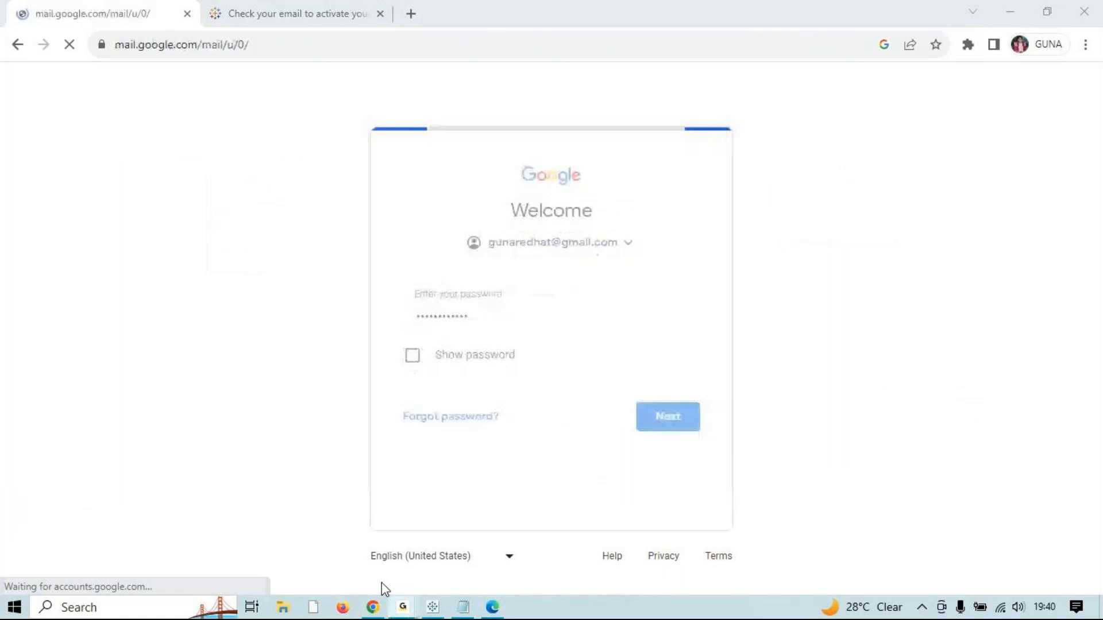
{"action": "key", "text": "alt+Tab"}
{"action": "key", "text": "alt+Tab"}
{"action": "key", "text": "alt+Tab"}
{"action": "left_click", "coordinate": [577, 260]}
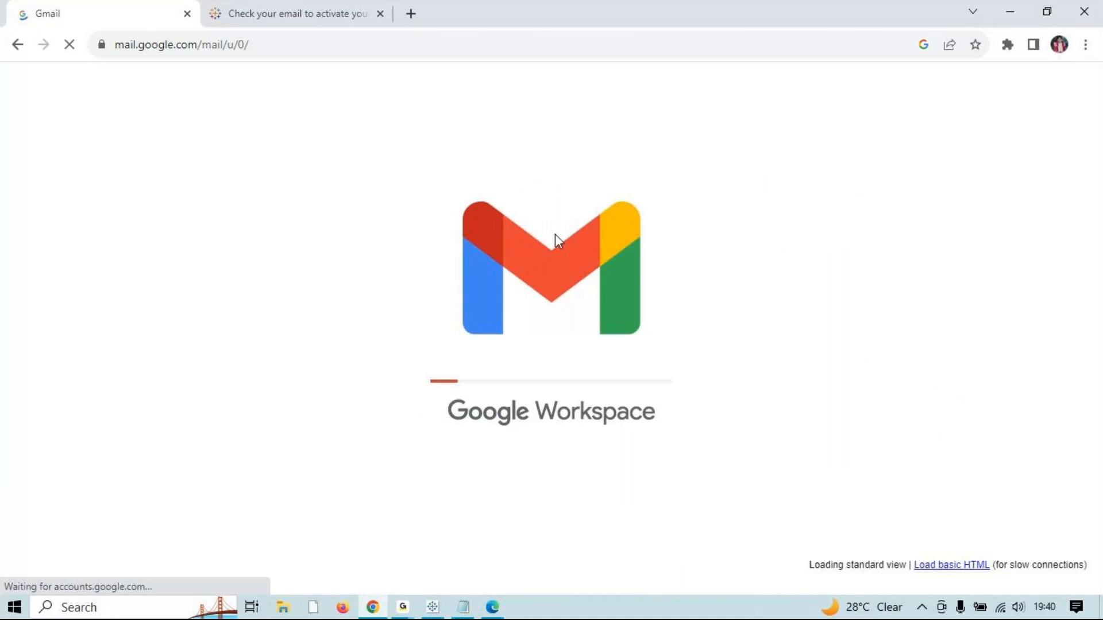
{"action": "key", "text": "alt"}
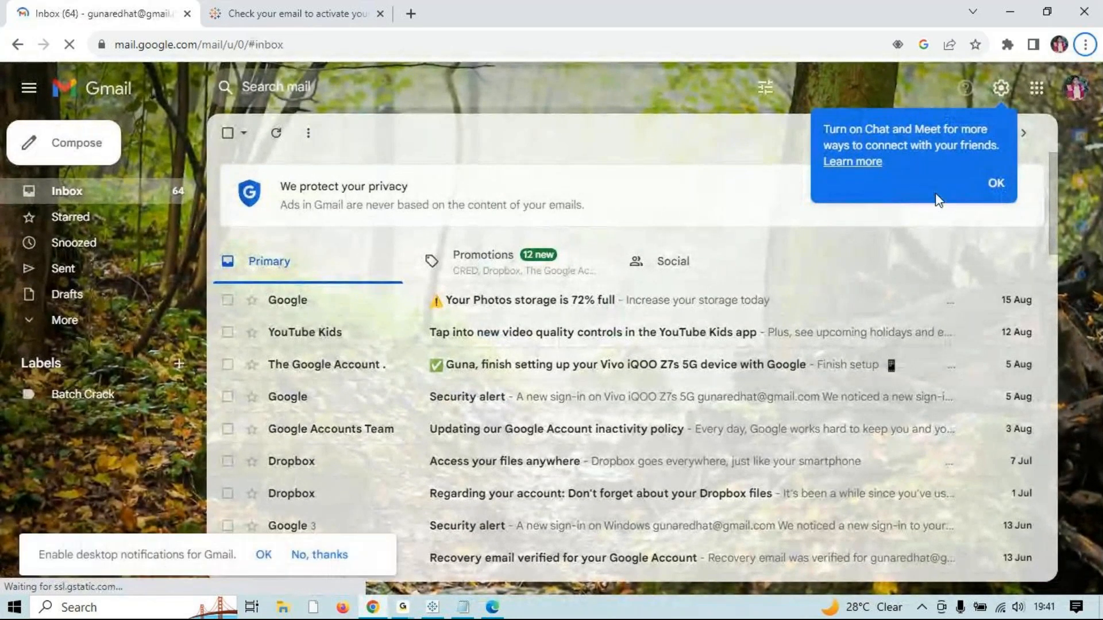
Step: Dismiss the chat prompt, check the Spam, Promotions and Primary mail, then reload Gmail
{"action": "left_click", "coordinate": [996, 183]}
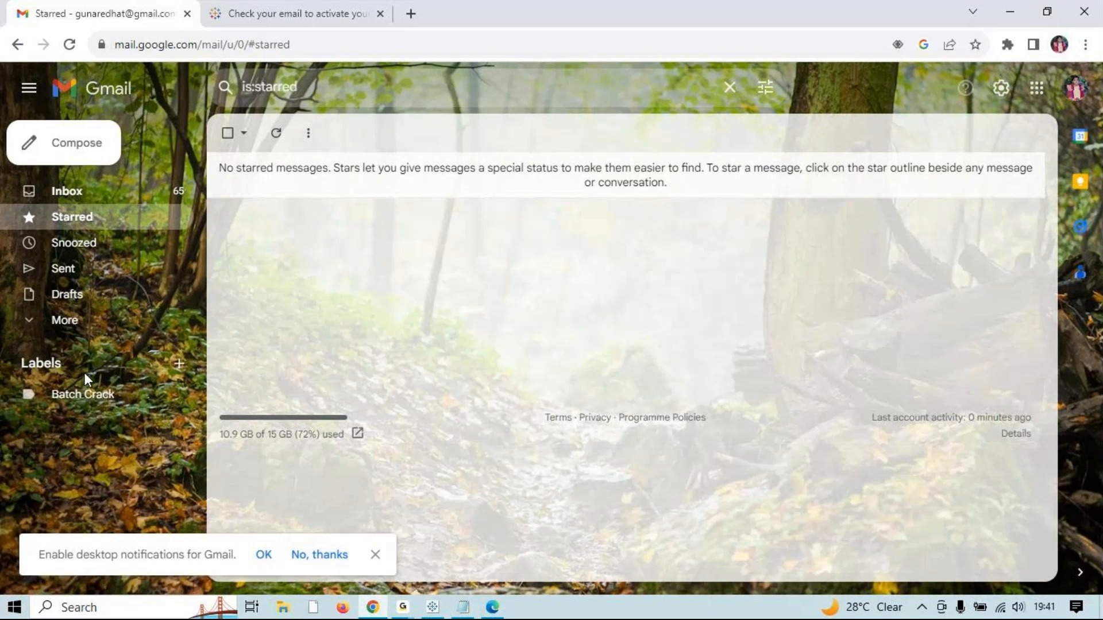
{"action": "left_click", "coordinate": [84, 319]}
{"action": "left_click", "coordinate": [84, 450]}
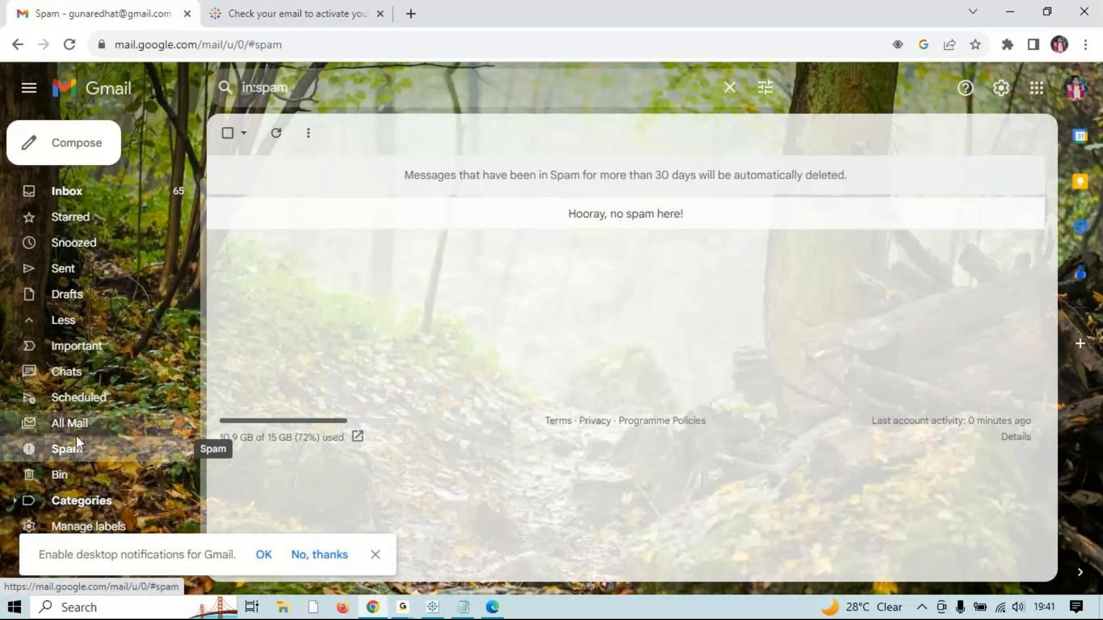
{"action": "left_click", "coordinate": [81, 201]}
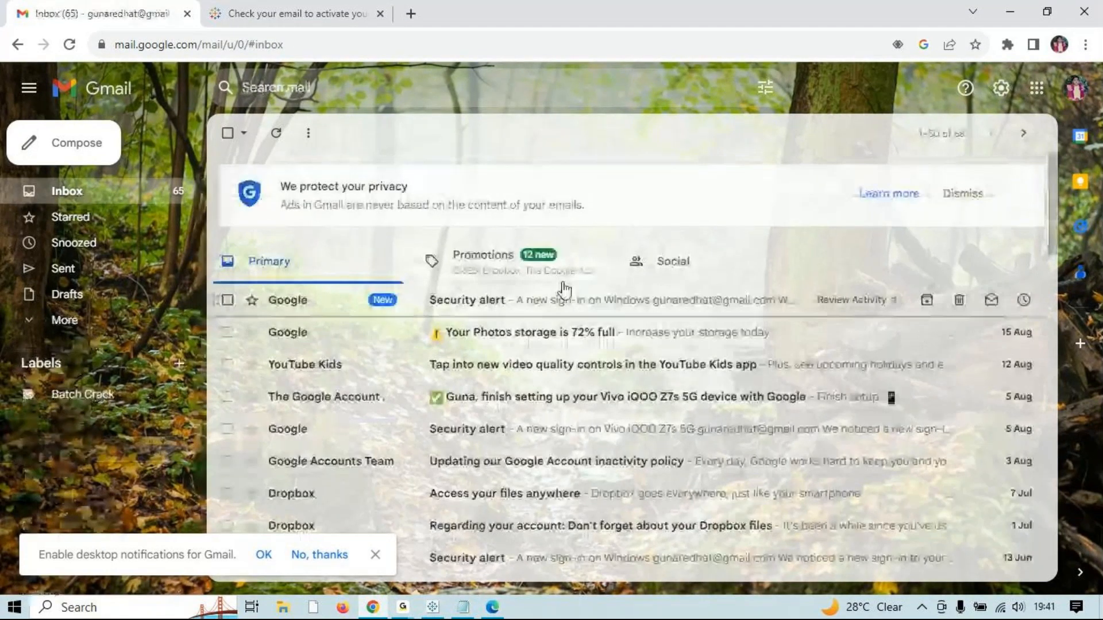
{"action": "left_click", "coordinate": [554, 267]}
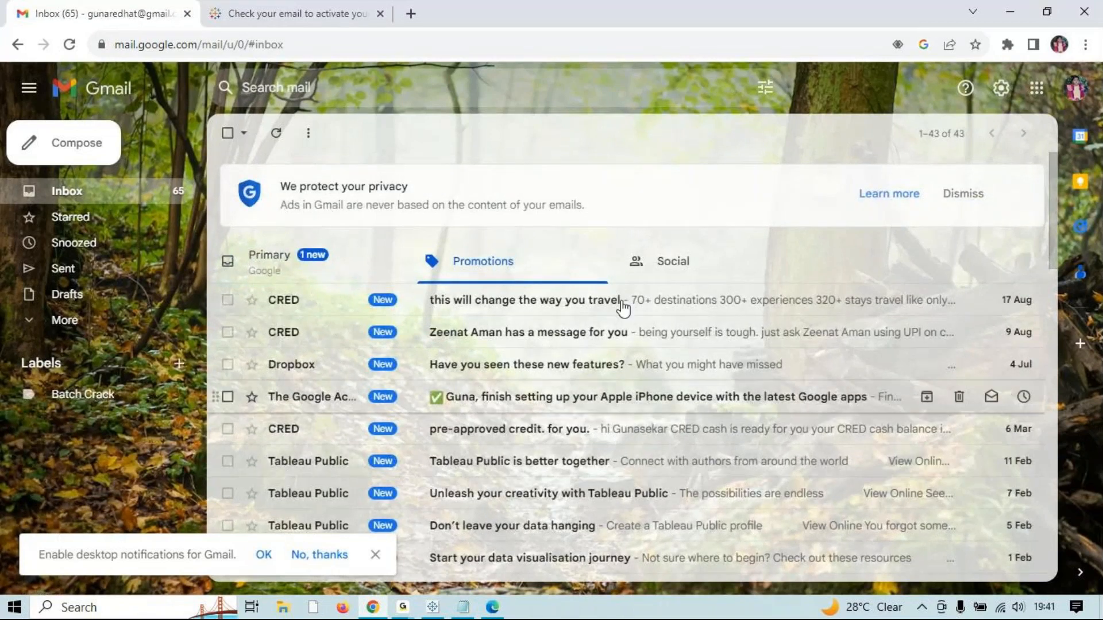
{"action": "left_click", "coordinate": [323, 260]}
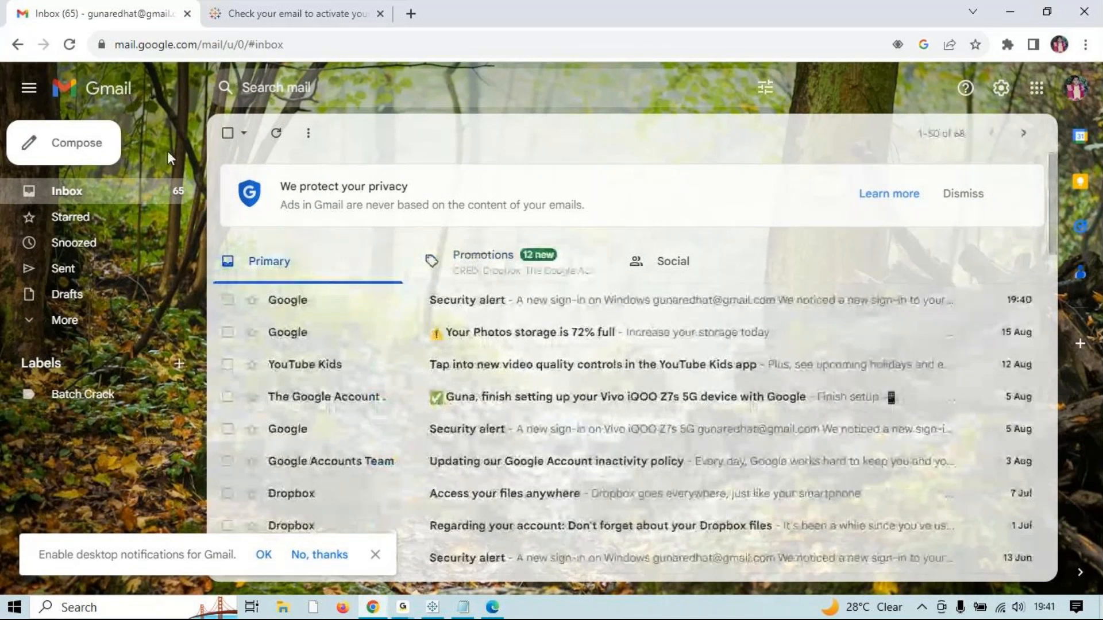
{"action": "left_click", "coordinate": [69, 44]}
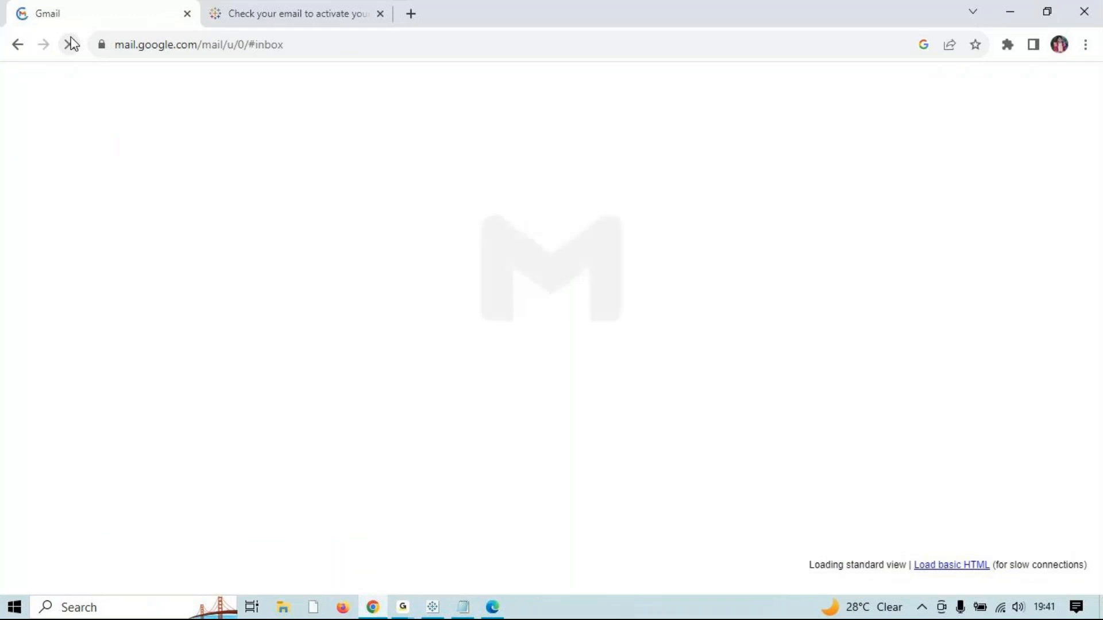
Step: Bring the Tableau trial confirmation page to the front via the taskbar and browser tabs
{"action": "left_click", "coordinate": [435, 608]}
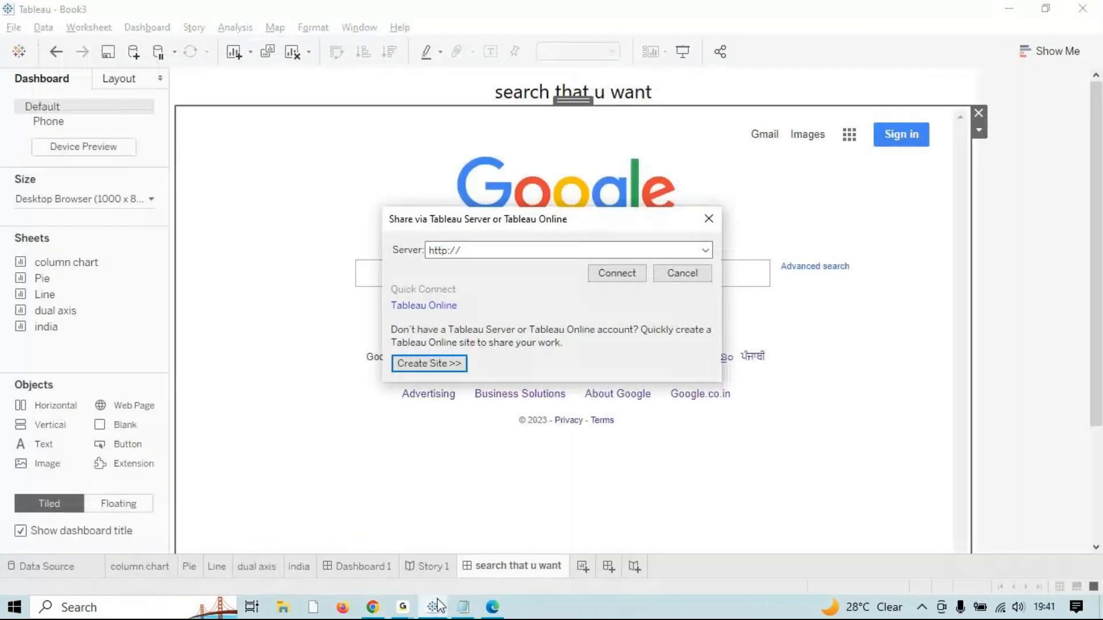
{"action": "left_click", "coordinate": [375, 609]}
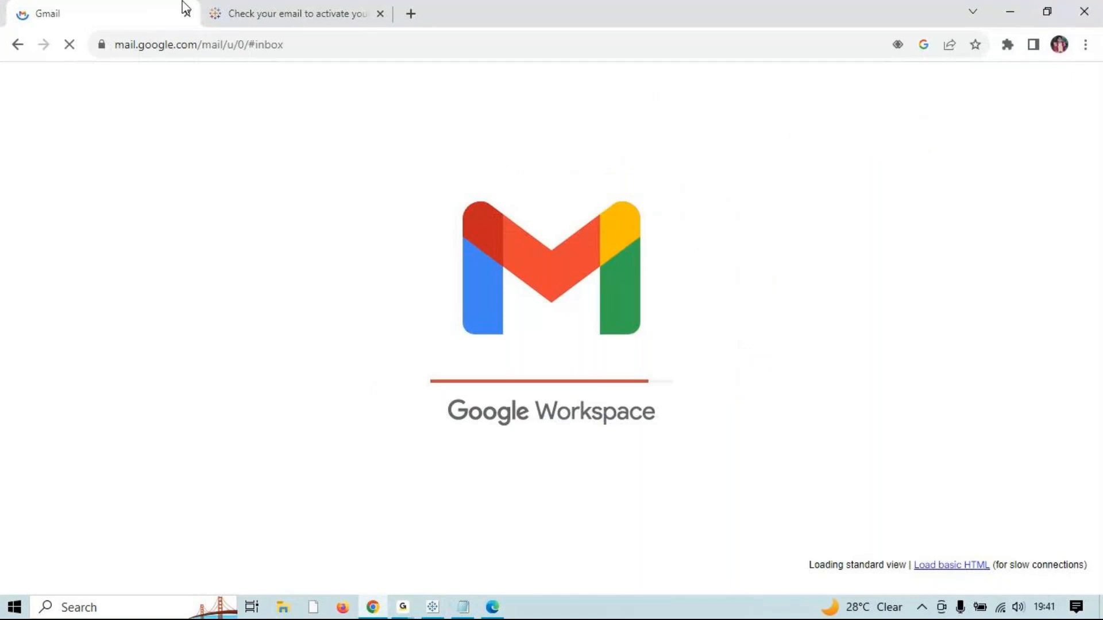
{"action": "left_click", "coordinate": [266, 7]}
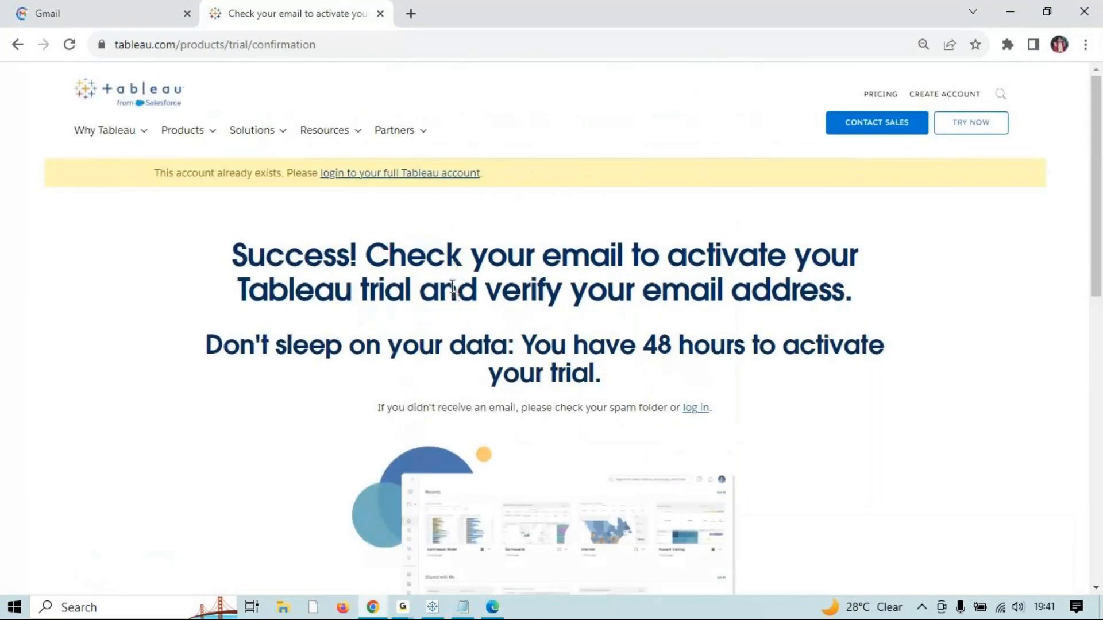
Step: Bring up the link options for the confirmation page's 'log in' link
{"action": "scroll", "coordinate": [445, 285], "scroll_direction": "down", "scroll_amount": 10}
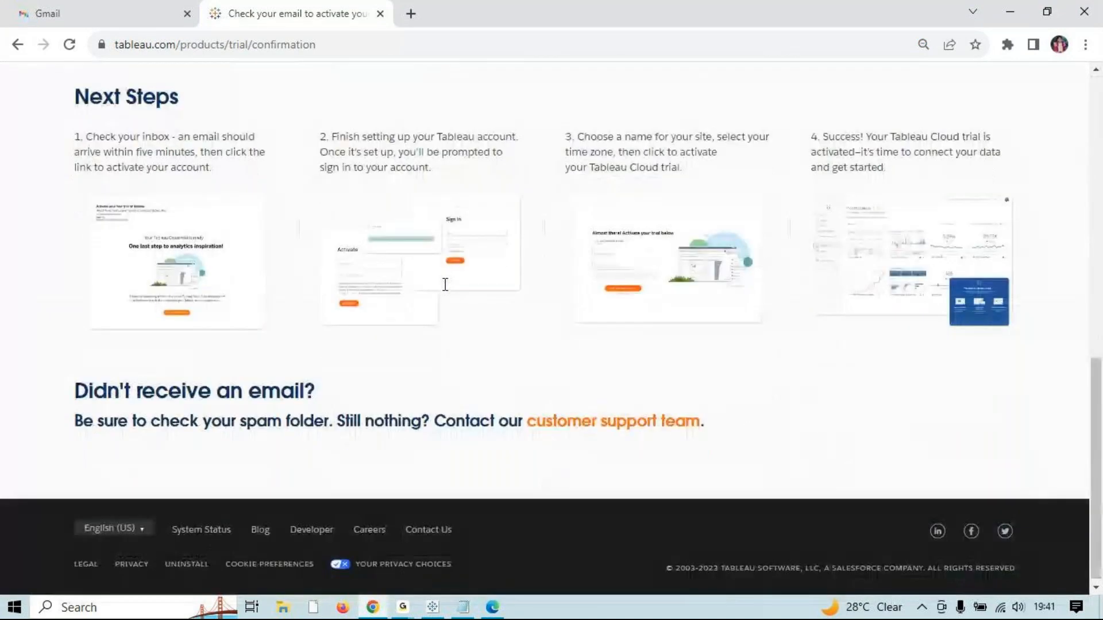
{"action": "scroll", "coordinate": [445, 285], "scroll_direction": "up", "scroll_amount": 10}
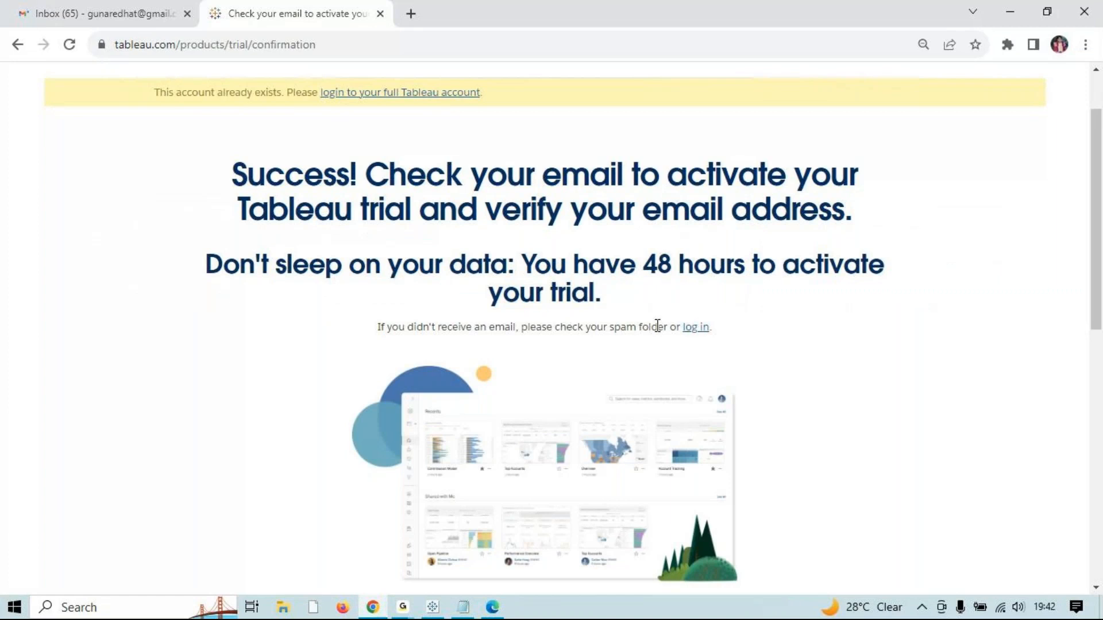
{"action": "right_click", "coordinate": [693, 328]}
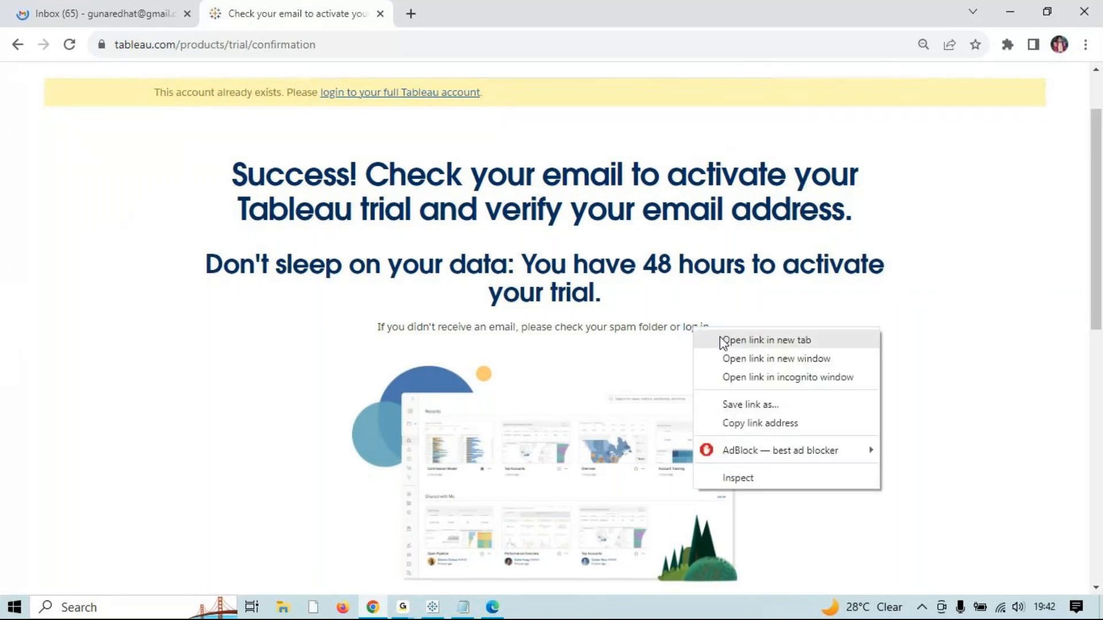
Step: Open the 'log in' link in a new tab and check on it while it loads
{"action": "left_click", "coordinate": [722, 341]}
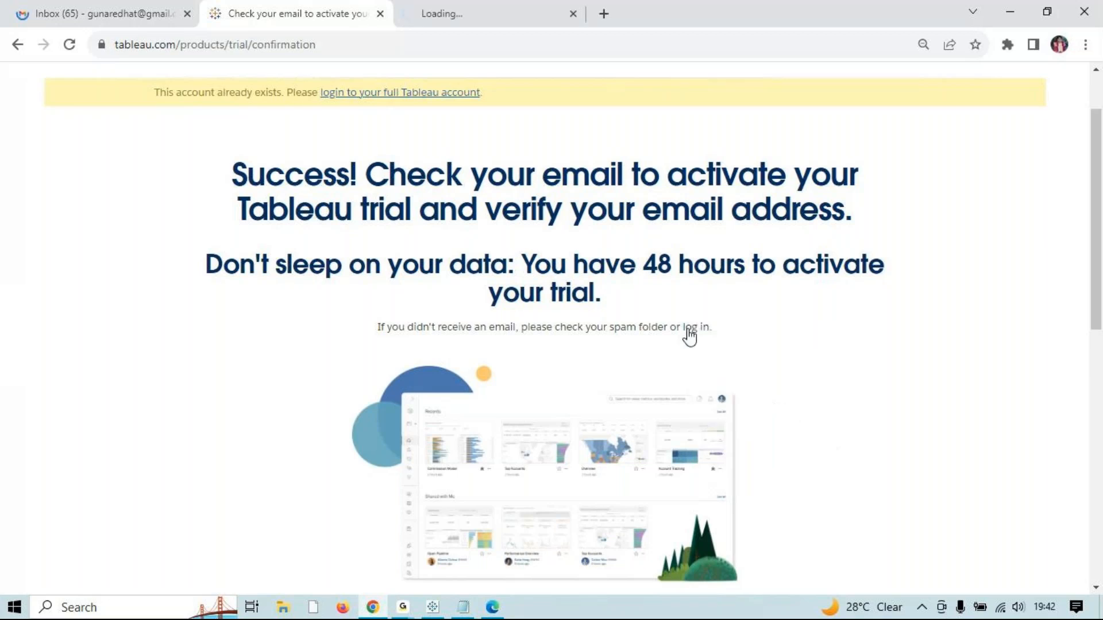
{"action": "left_click", "coordinate": [476, 8]}
{"action": "left_click", "coordinate": [299, 10]}
{"action": "left_click", "coordinate": [167, 16]}
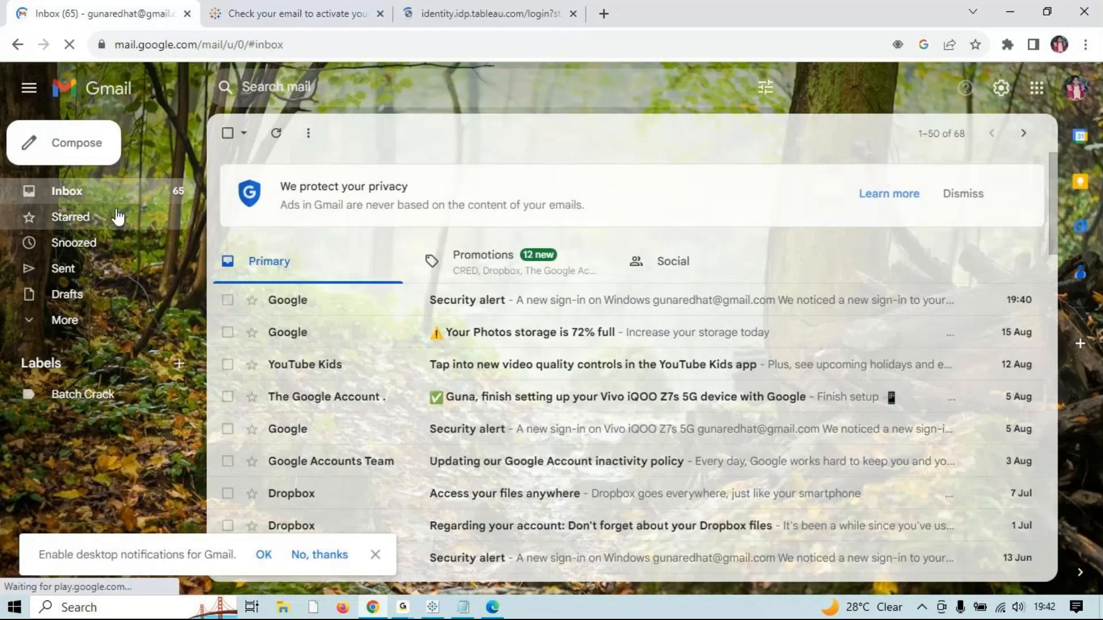
{"action": "left_click", "coordinate": [489, 14]}
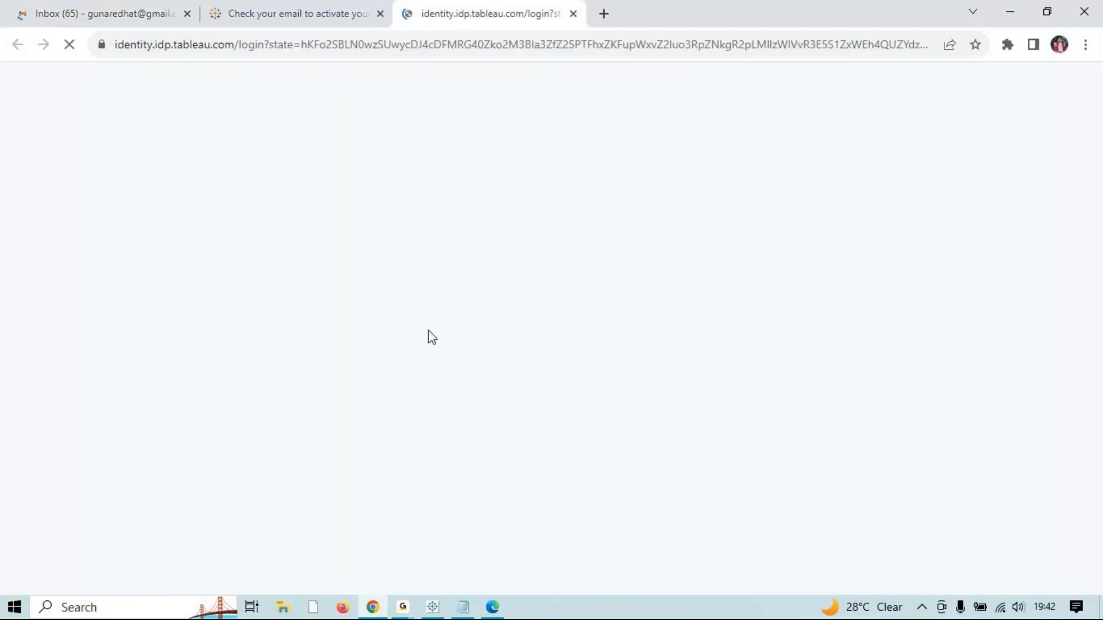
{"action": "left_click", "coordinate": [150, 6]}
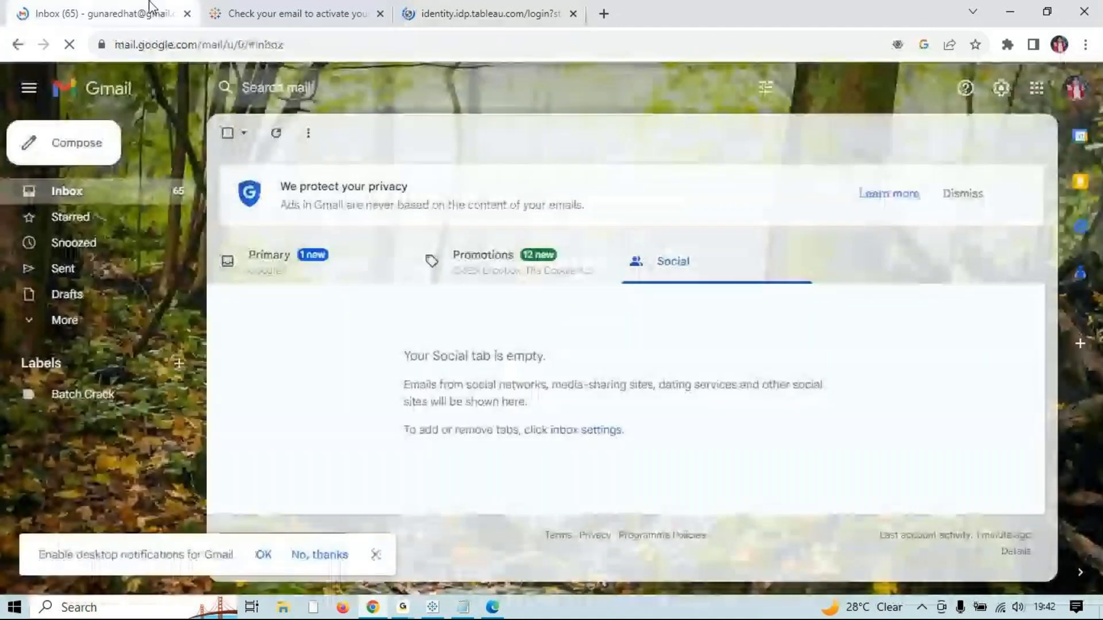
Step: Search the Primary, Promotions and Social inboxes for the activation email, then go to Sign In
{"action": "left_click", "coordinate": [320, 268]}
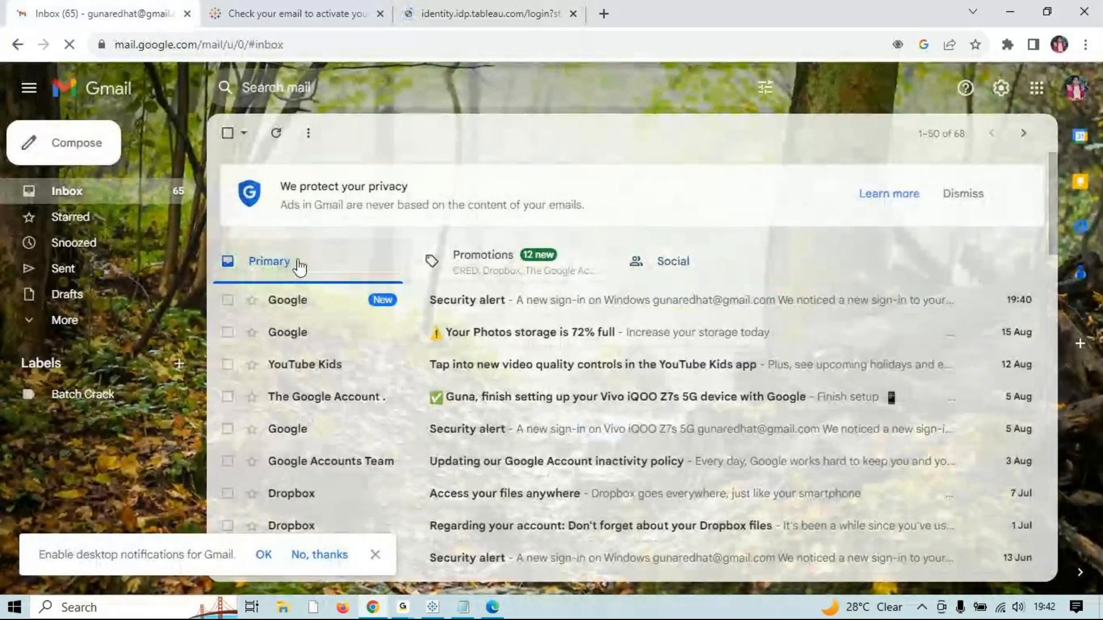
{"action": "left_click", "coordinate": [497, 256]}
{"action": "left_click", "coordinate": [646, 257]}
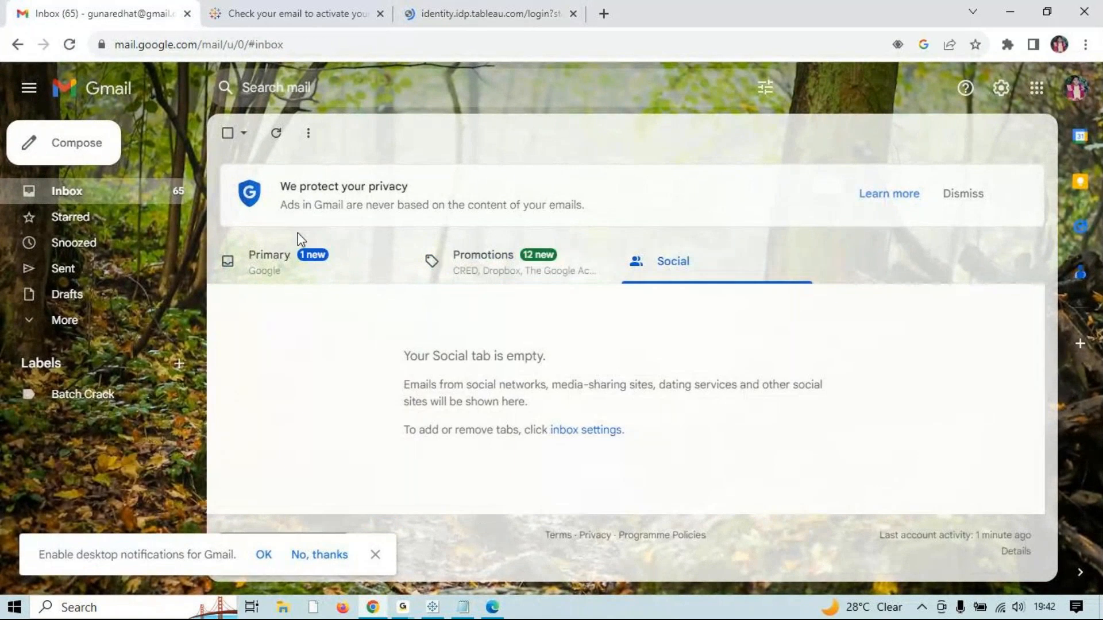
{"action": "left_click", "coordinate": [294, 263]}
{"action": "left_click", "coordinate": [451, 12]}
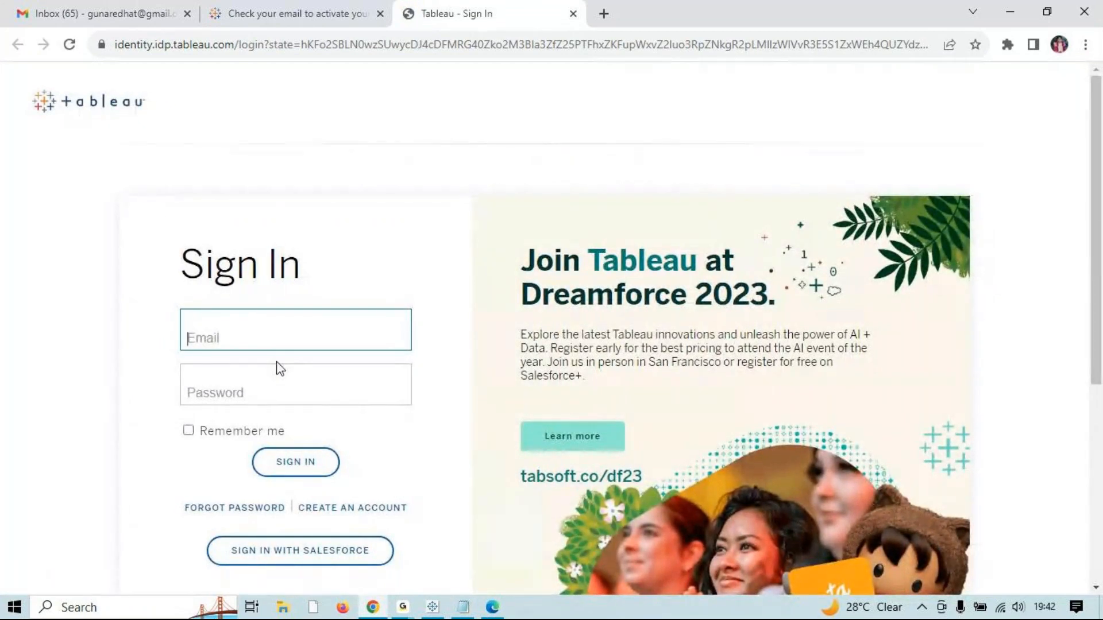
Step: Enter the account e-mail and password on Tableau Sign In, which refuses the sign-in
{"action": "left_click", "coordinate": [260, 1]}
{"action": "left_click", "coordinate": [504, 7]}
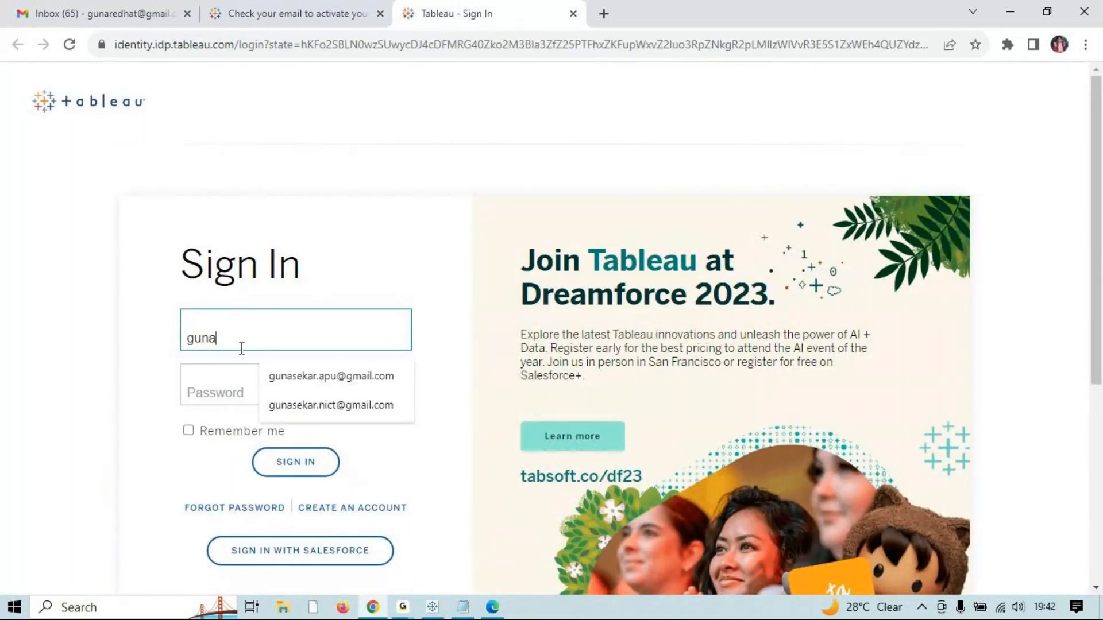
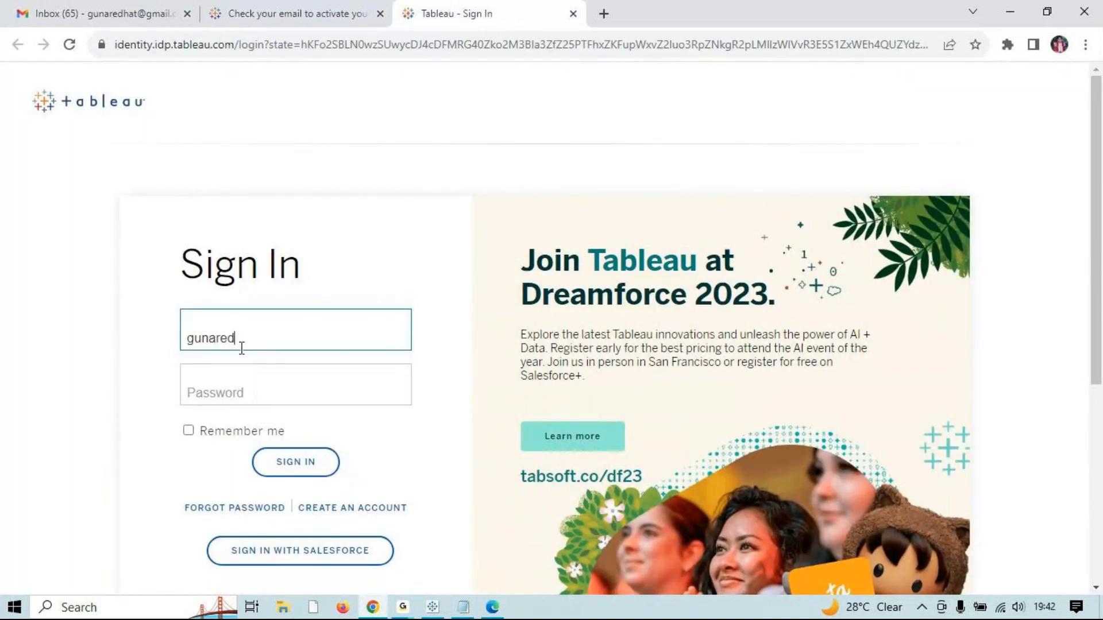
{"action": "key", "text": "Tab"}
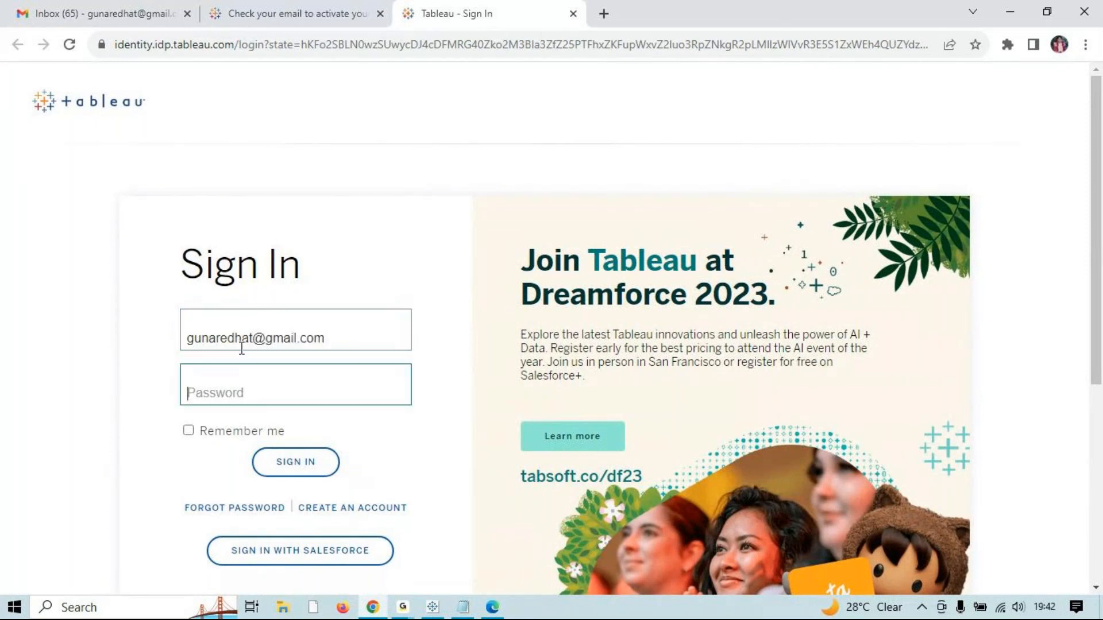
{"action": "type", "text": "••••"}
{"action": "key", "text": "BackSpace"}
{"action": "key", "text": "BackSpace"}
{"action": "key", "text": "BackSpace"}
{"action": "key", "text": "BackSpace"}
{"action": "type", "text": "••"}
{"action": "key", "text": "BackSpace"}
{"action": "key", "text": "BackSpace"}
{"action": "type", "text": "••••••••••••"}
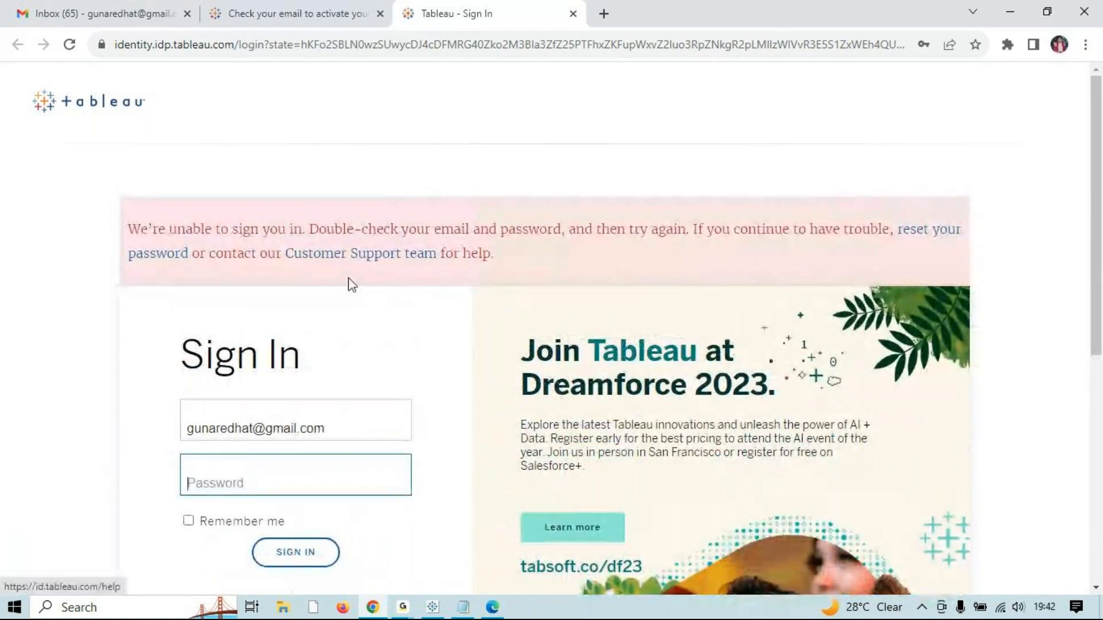
{"action": "scroll", "coordinate": [668, 302], "scroll_direction": "down", "scroll_amount": 4}
{"action": "scroll", "coordinate": [667, 301], "scroll_direction": "up", "scroll_amount": 4}
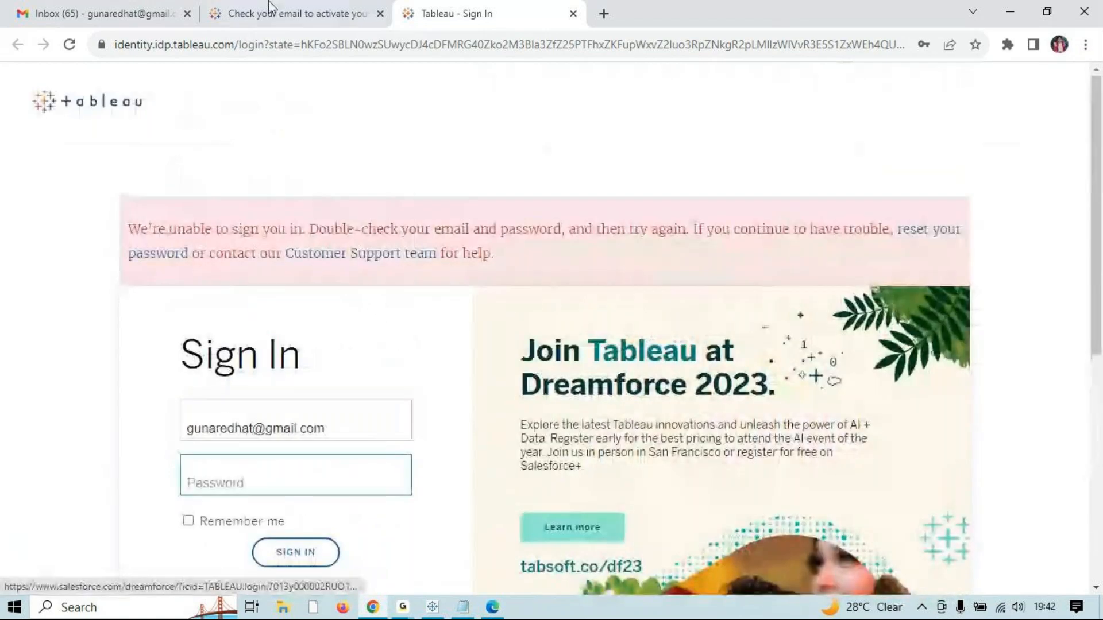
Step: Reload Gmail and close the Tableau trial confirmation and sign-in tabs
{"action": "left_click", "coordinate": [247, 13]}
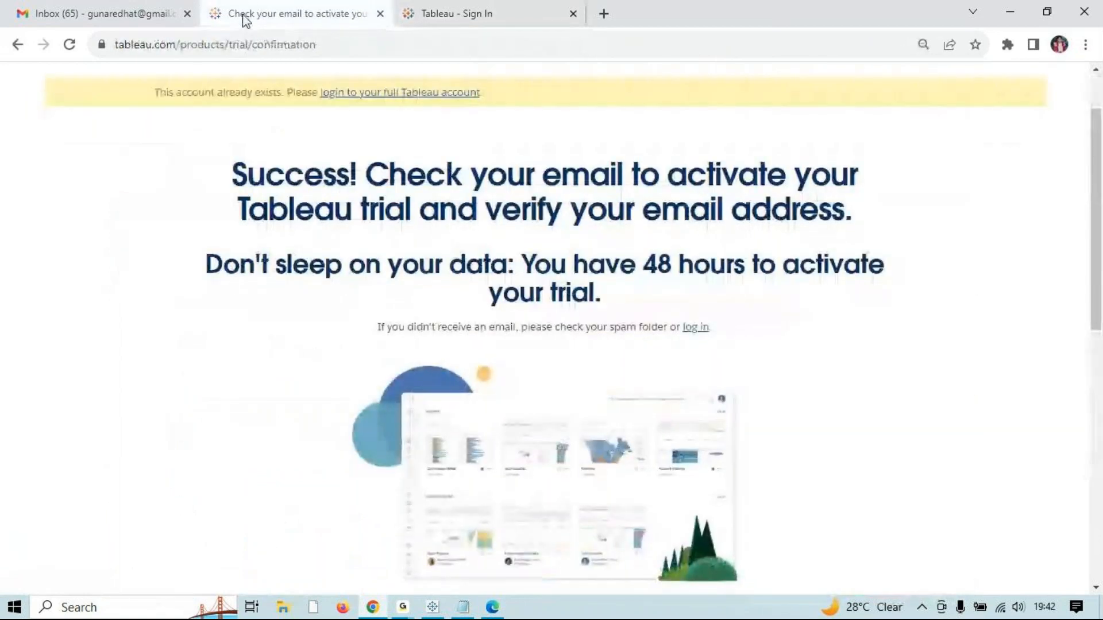
{"action": "left_click", "coordinate": [103, 13]}
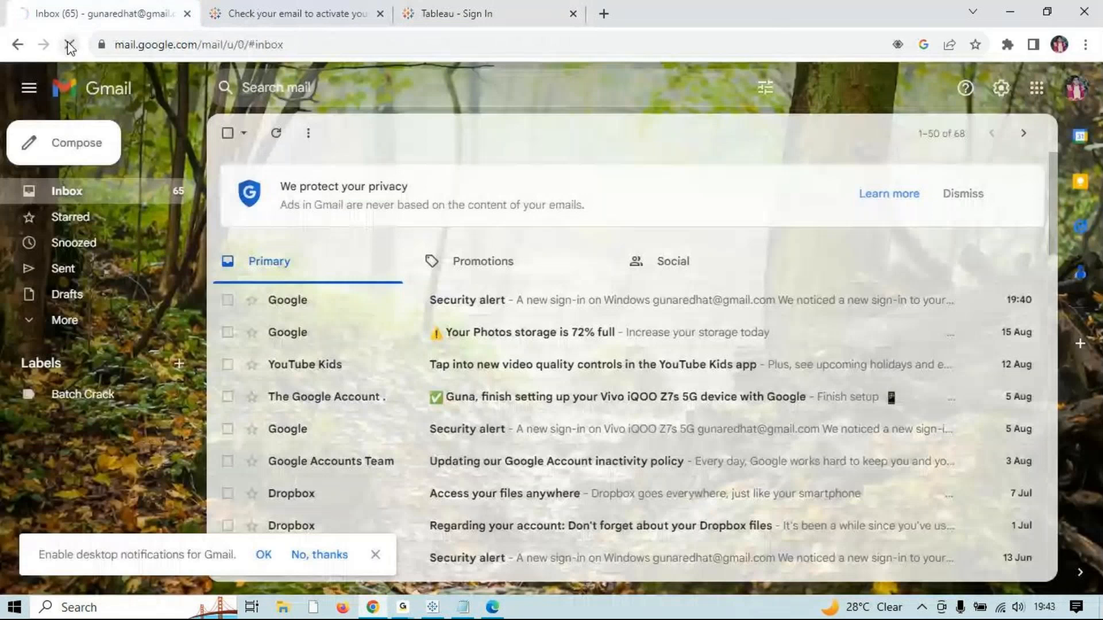
{"action": "left_click", "coordinate": [69, 45]}
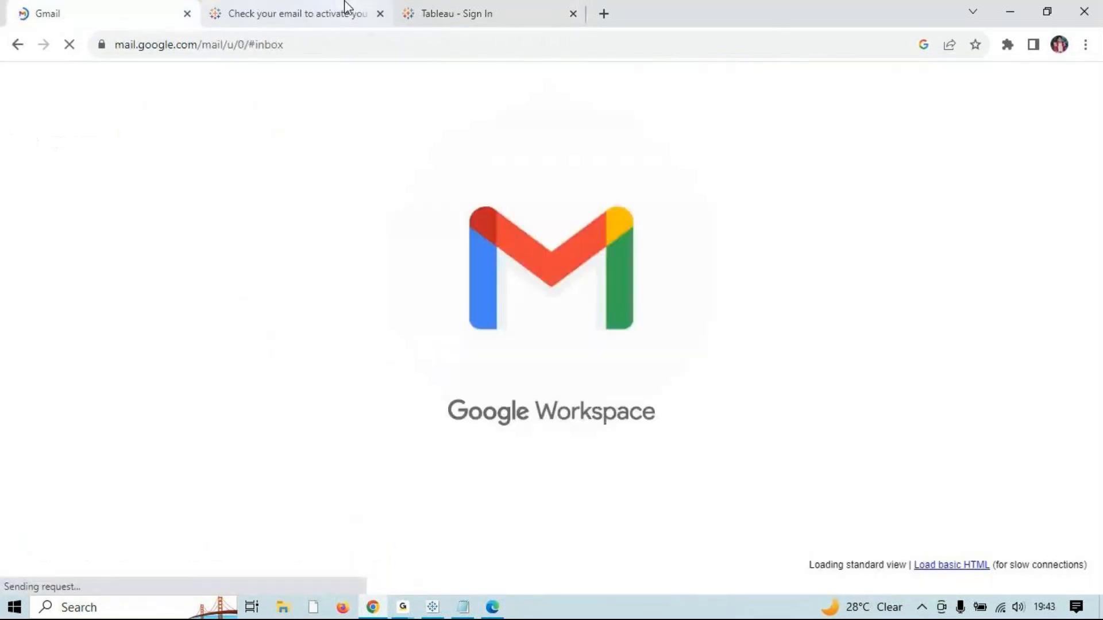
{"action": "left_click", "coordinate": [345, 3]}
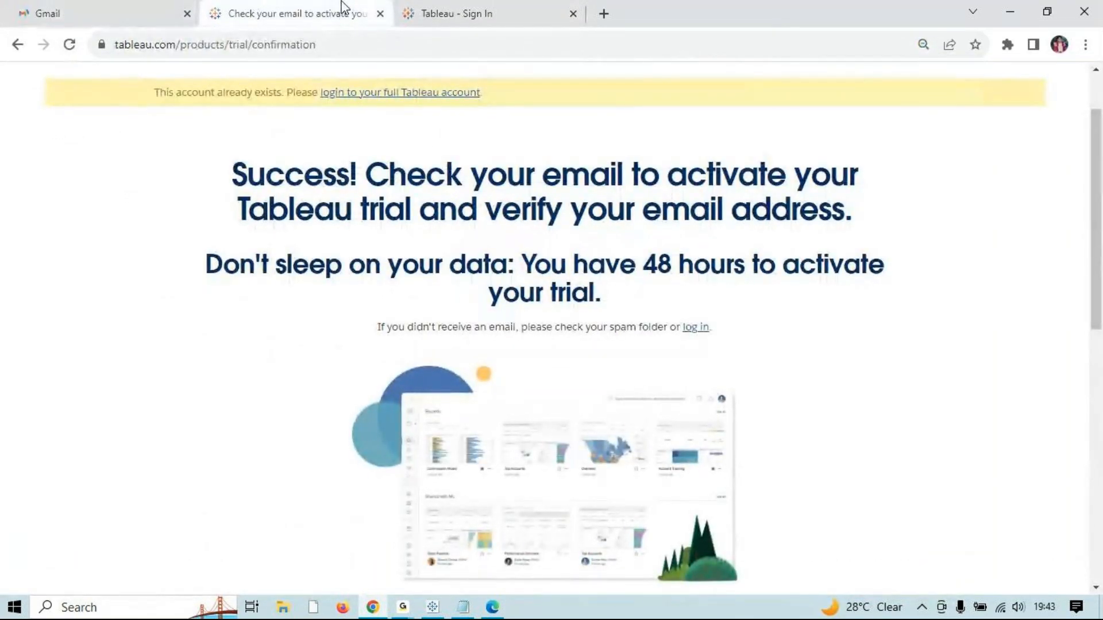
{"action": "left_click", "coordinate": [468, 7]}
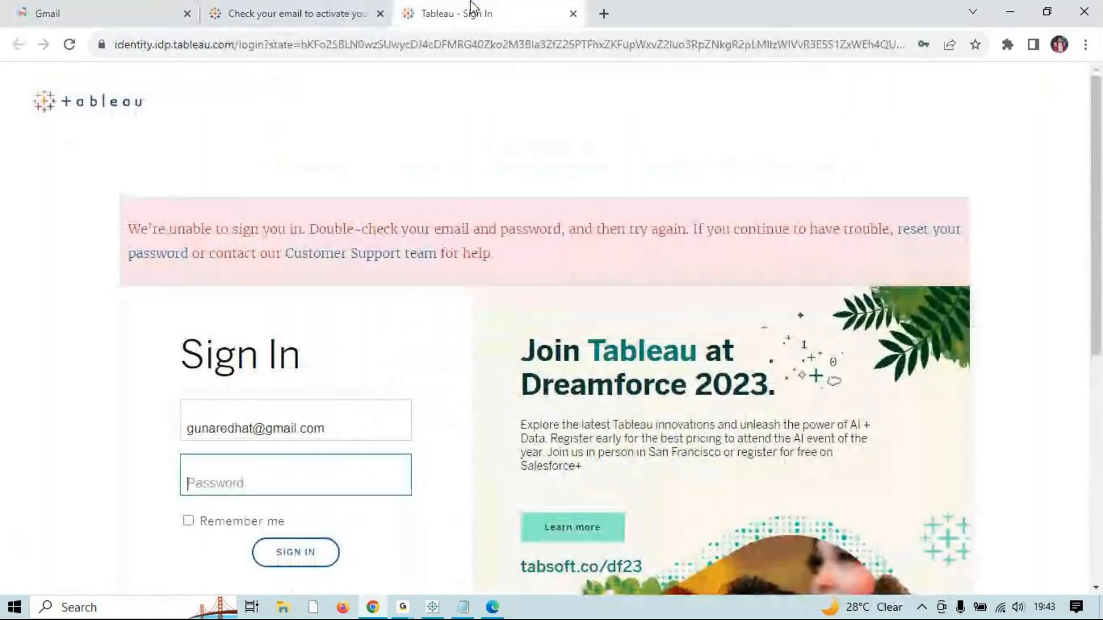
{"action": "left_click", "coordinate": [380, 14]}
{"action": "left_click", "coordinate": [380, 13]}
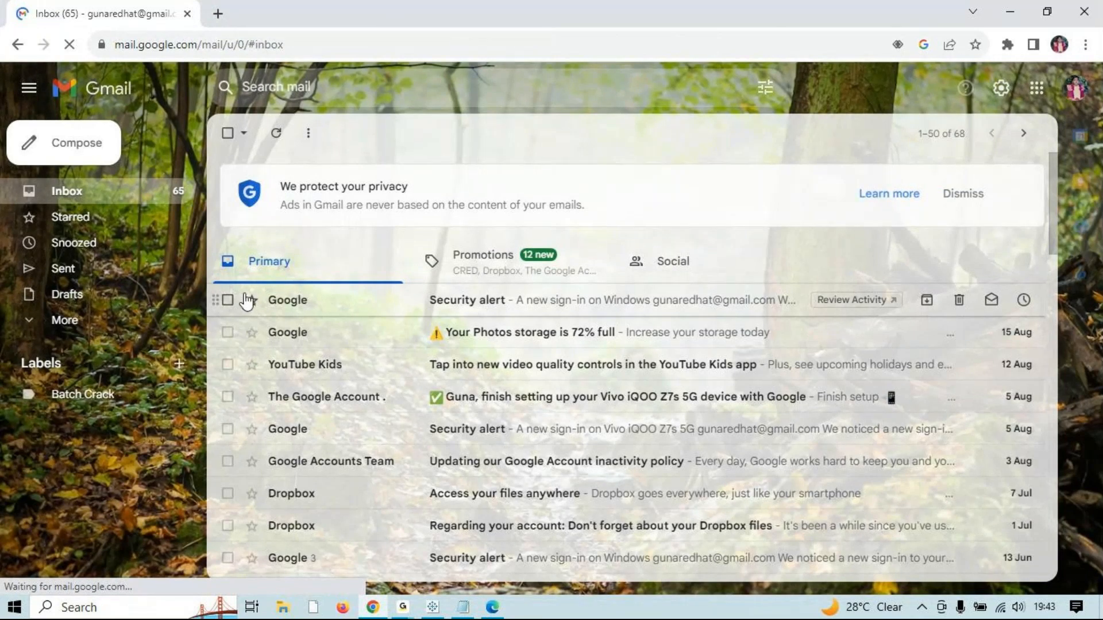
Step: Search the extra folders, Promotions and Social for the activation email, then minimize Chrome
{"action": "left_click", "coordinate": [92, 320]}
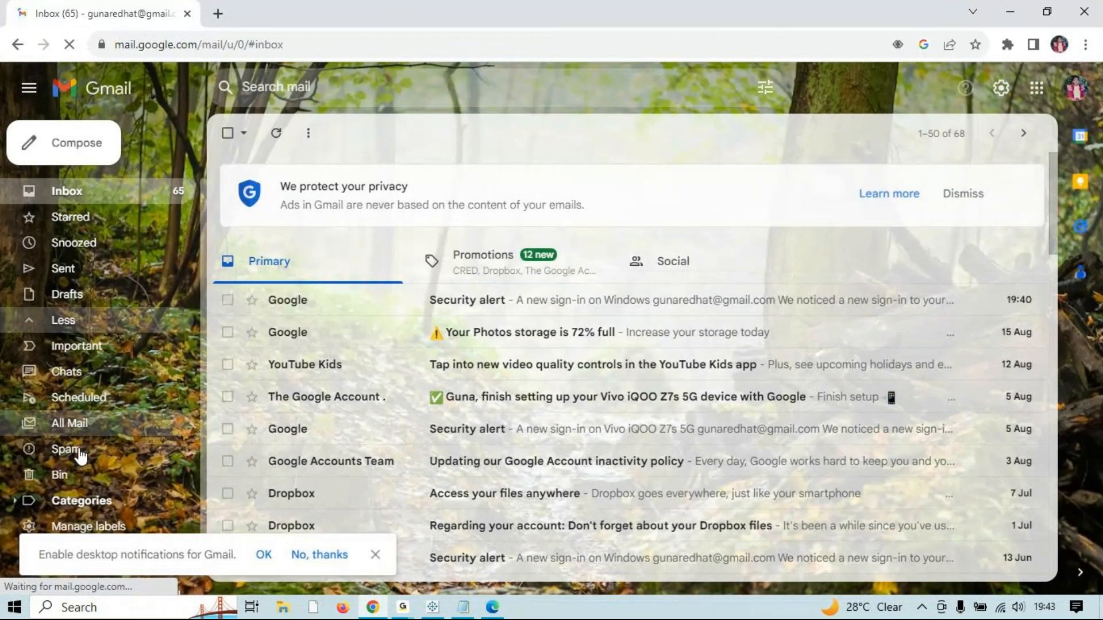
{"action": "left_click", "coordinate": [566, 262]}
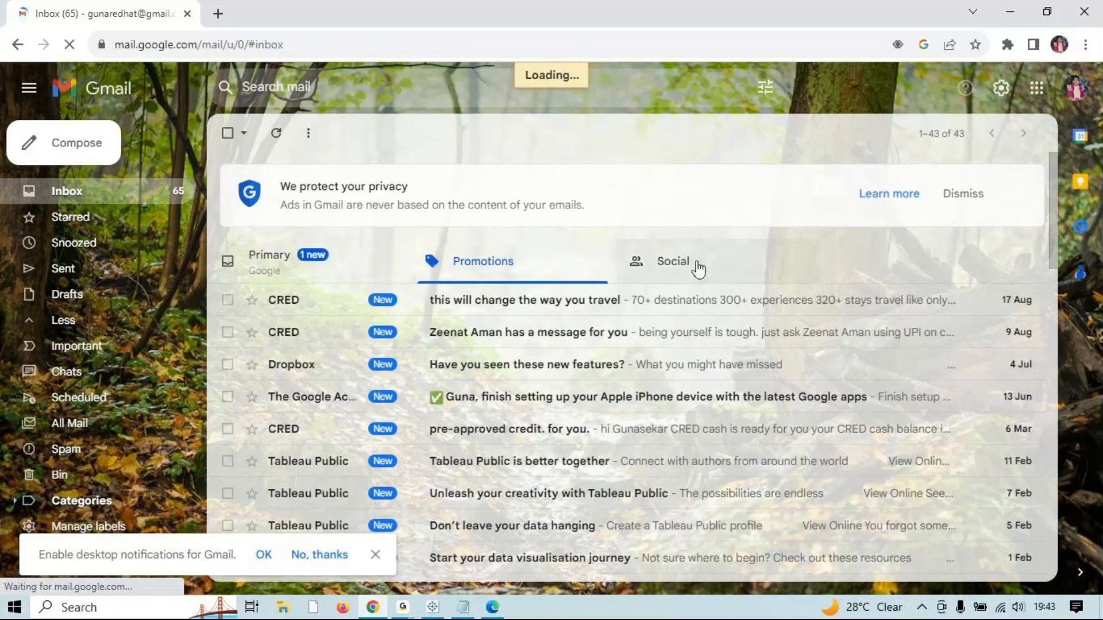
{"action": "left_click", "coordinate": [694, 266]}
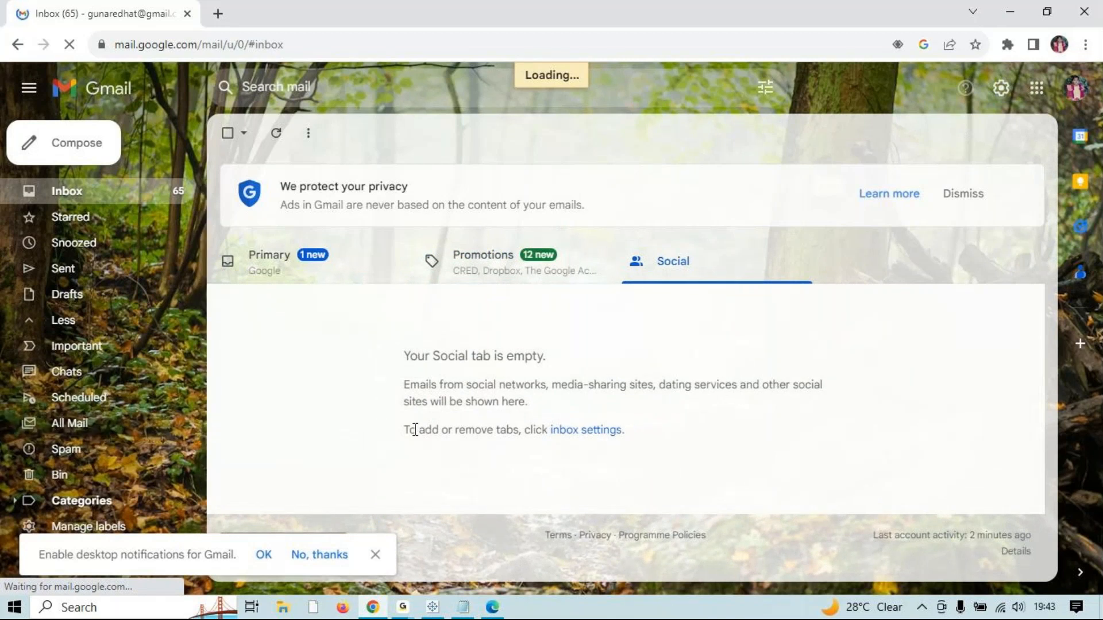
{"action": "left_click", "coordinate": [313, 557]}
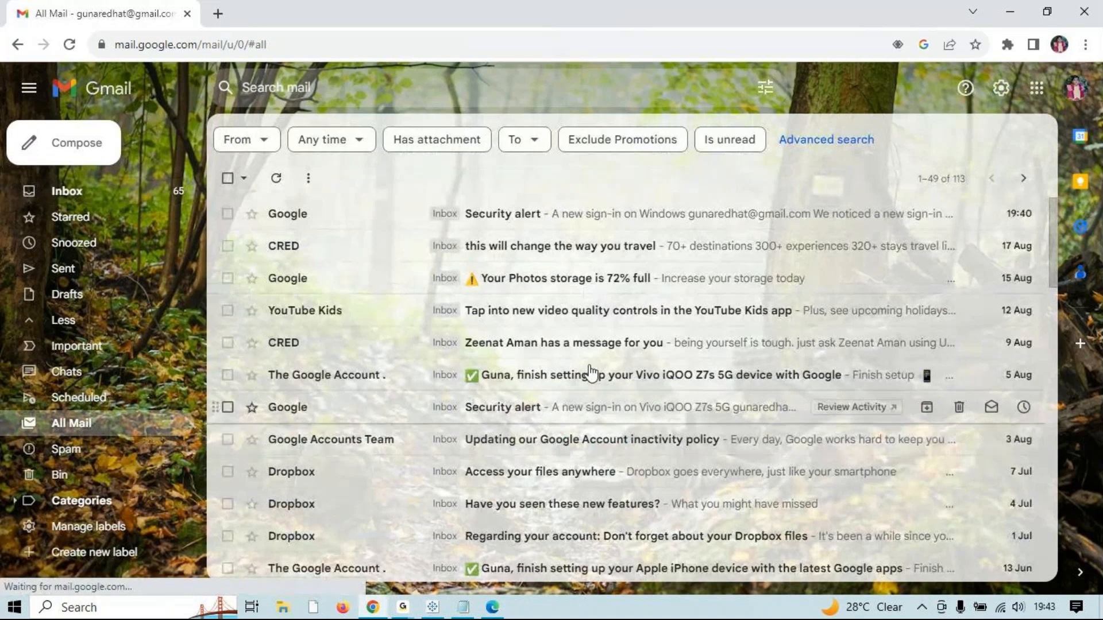
{"action": "left_click", "coordinate": [1009, 12]}
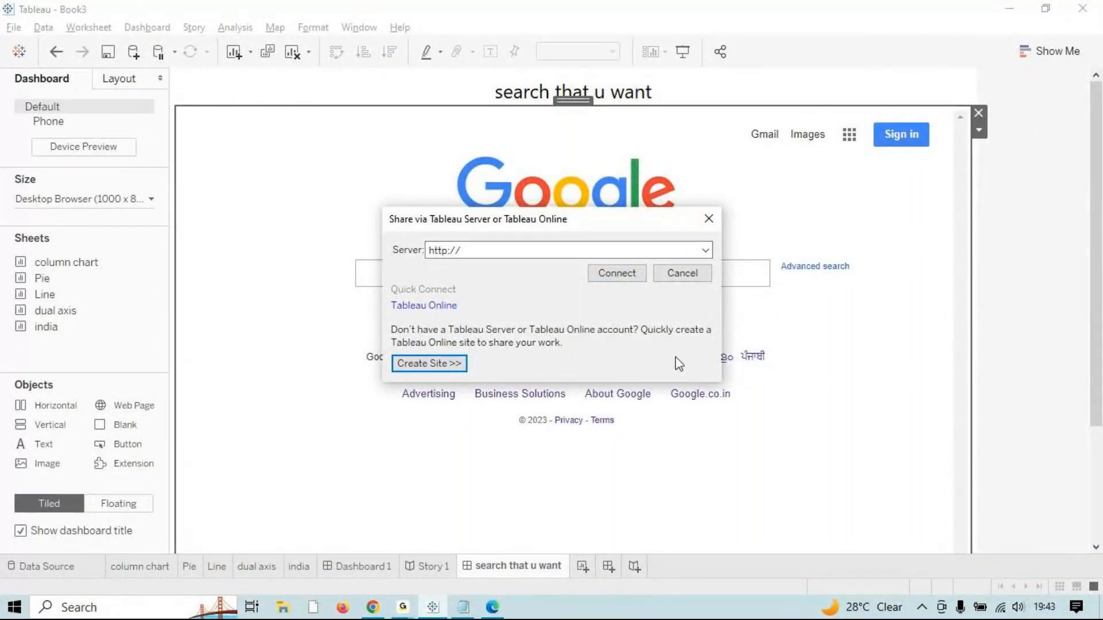
Step: Cancel the open Share dialog and reopen it through File > Share
{"action": "left_click", "coordinate": [710, 221]}
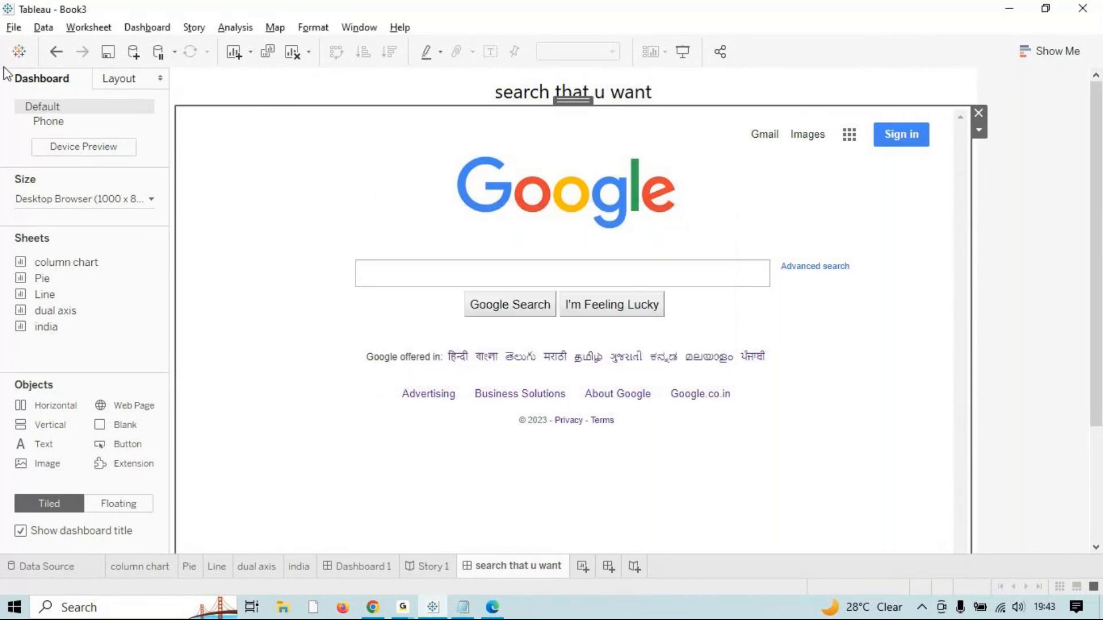
{"action": "left_click", "coordinate": [22, 30]}
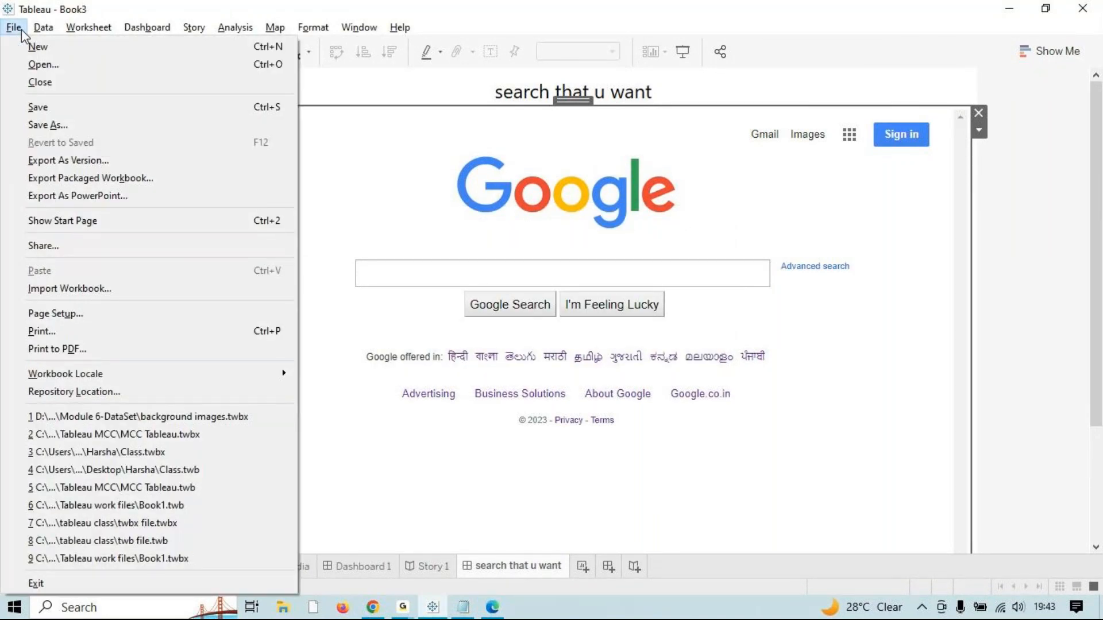
{"action": "left_click", "coordinate": [22, 29]}
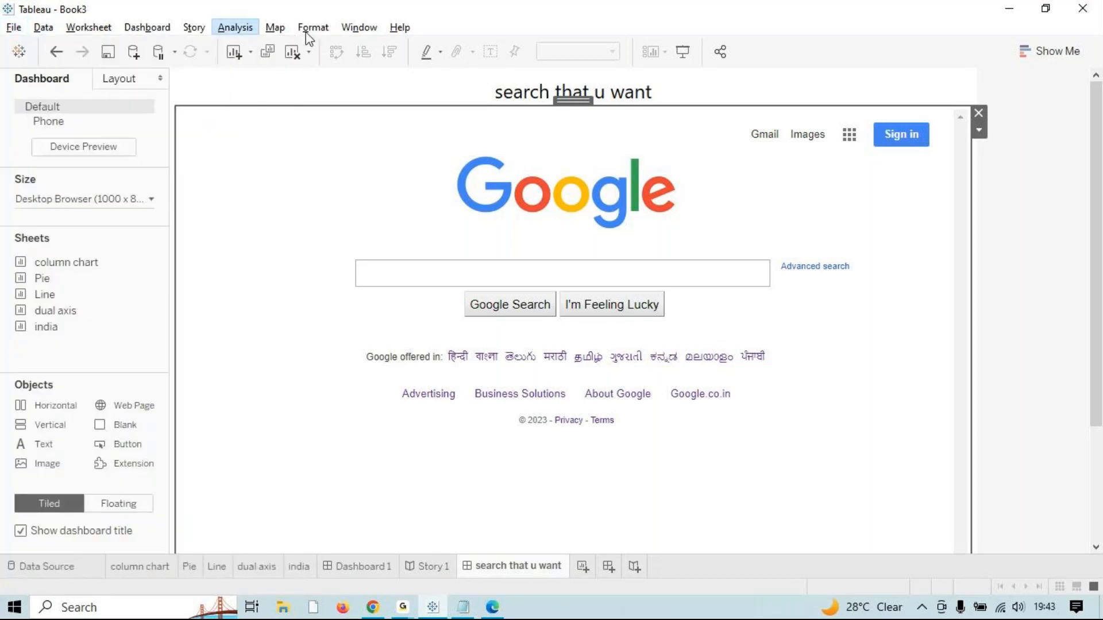
{"action": "mouse_move", "coordinate": [378, 31]}
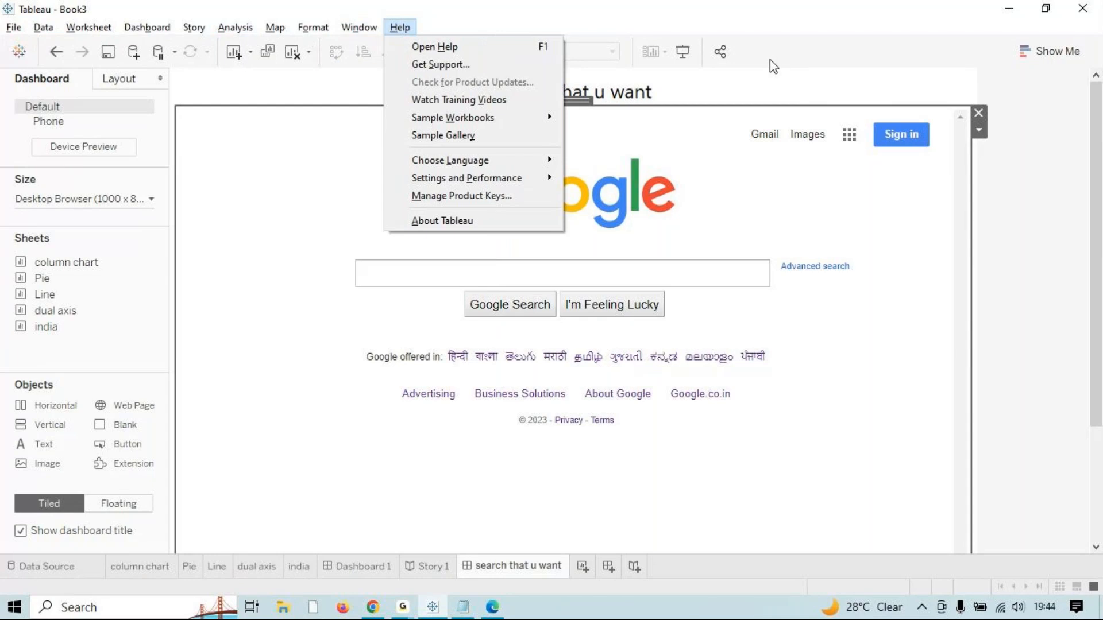
{"action": "mouse_move", "coordinate": [13, 32]}
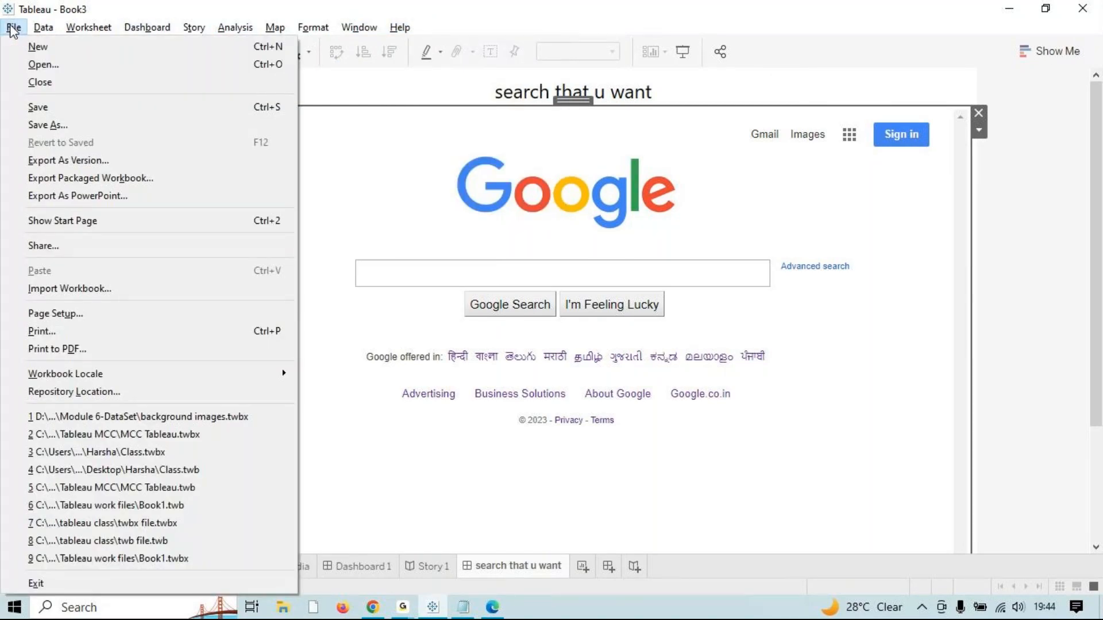
{"action": "left_click", "coordinate": [47, 247]}
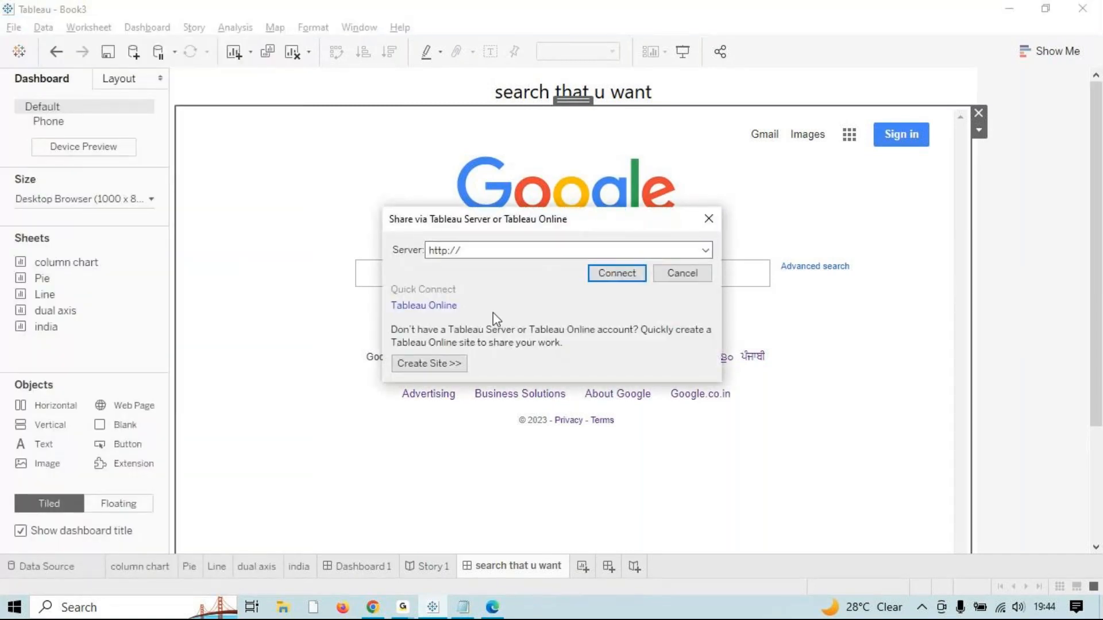
Step: Connect to Tableau Online, submit the account e-mail, and request the forgotten site by e-mail
{"action": "left_click", "coordinate": [439, 306]}
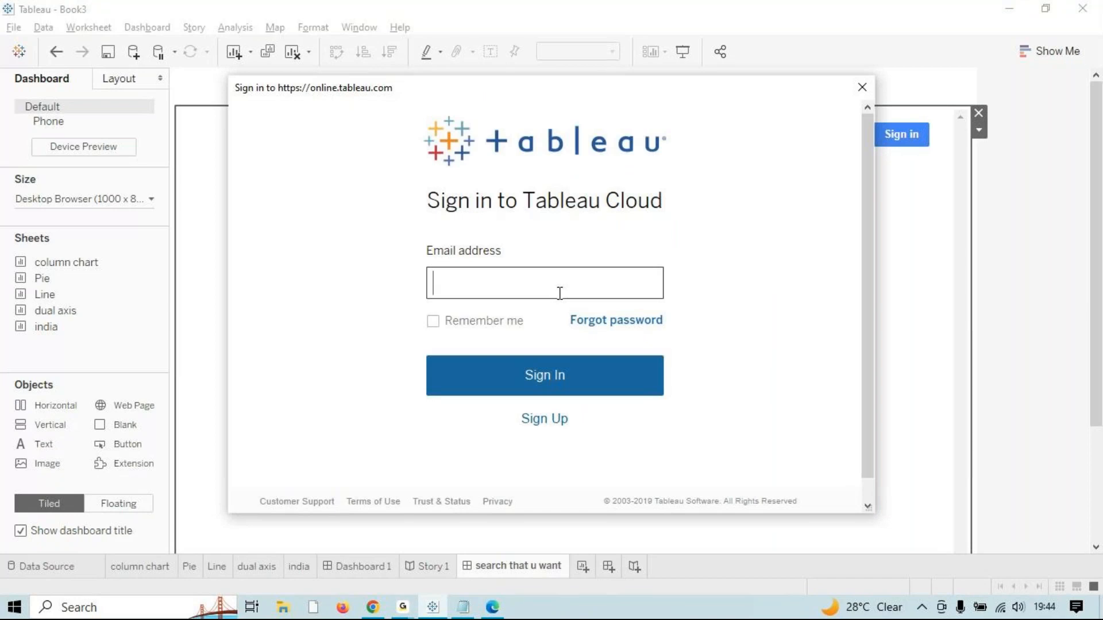
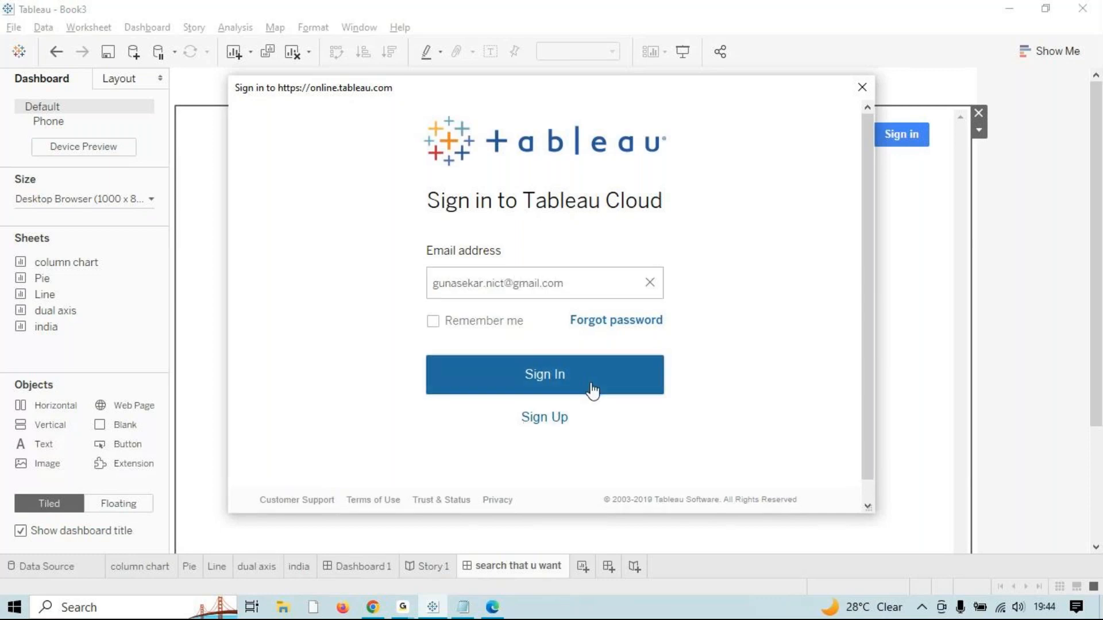
{"action": "left_click", "coordinate": [584, 384]}
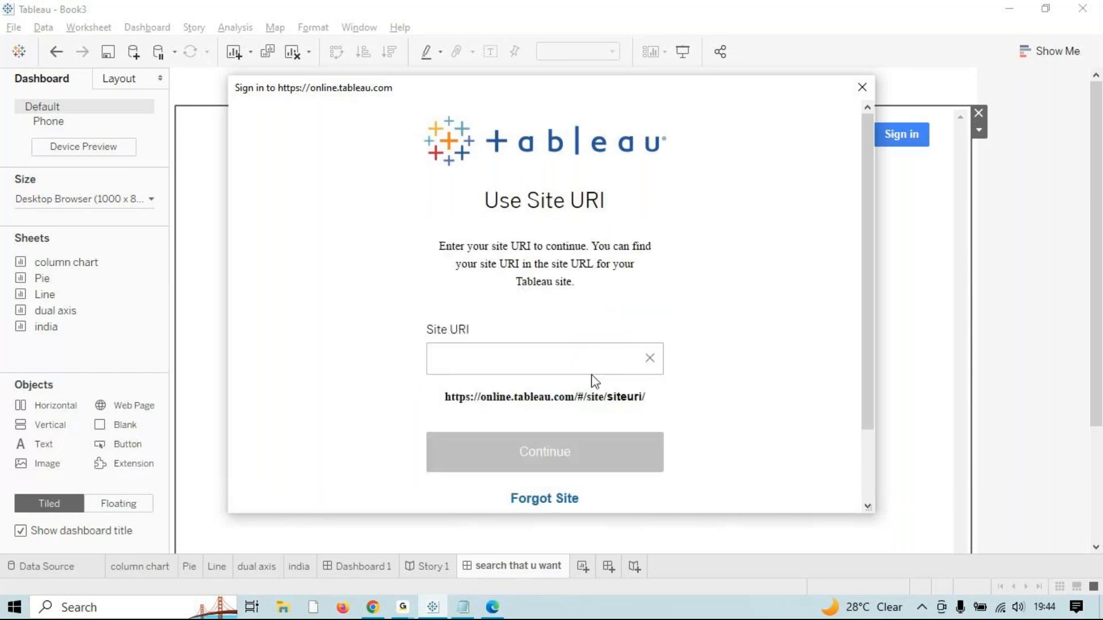
{"action": "scroll", "coordinate": [496, 376], "scroll_direction": "down", "scroll_amount": 2}
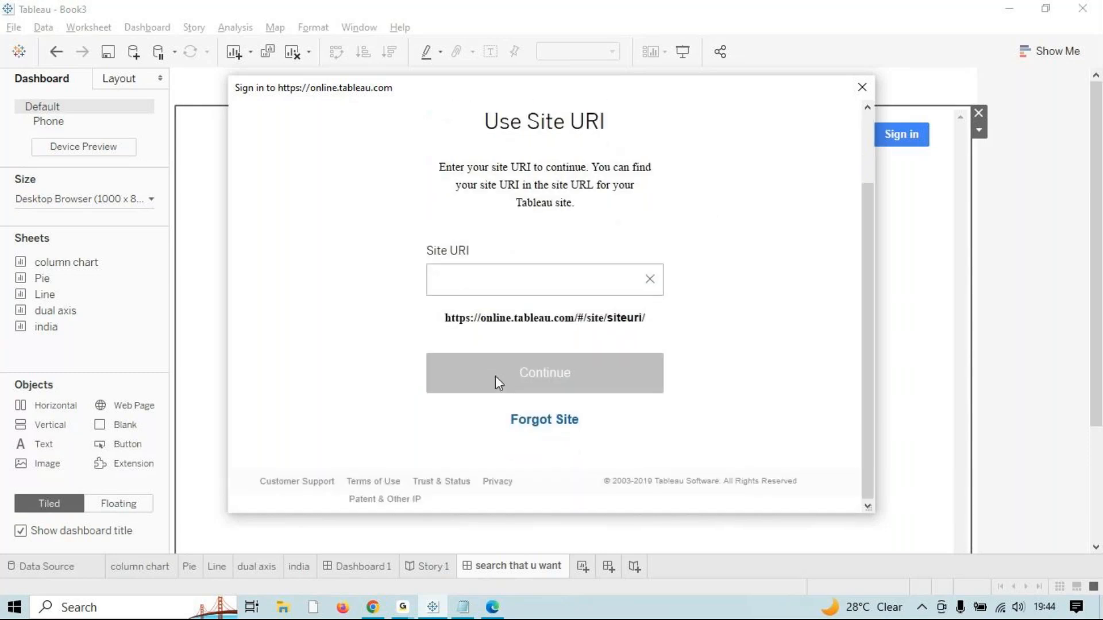
{"action": "left_click", "coordinate": [535, 425]}
{"action": "scroll", "coordinate": [500, 391], "scroll_direction": "down", "scroll_amount": 3}
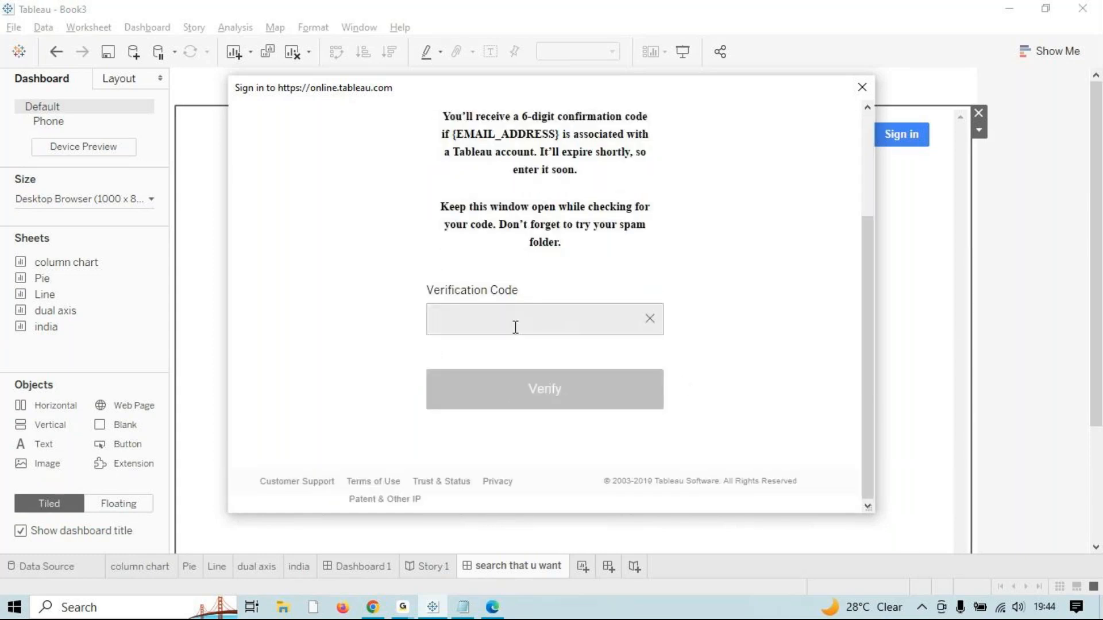
{"action": "key", "text": "alt+Tab"}
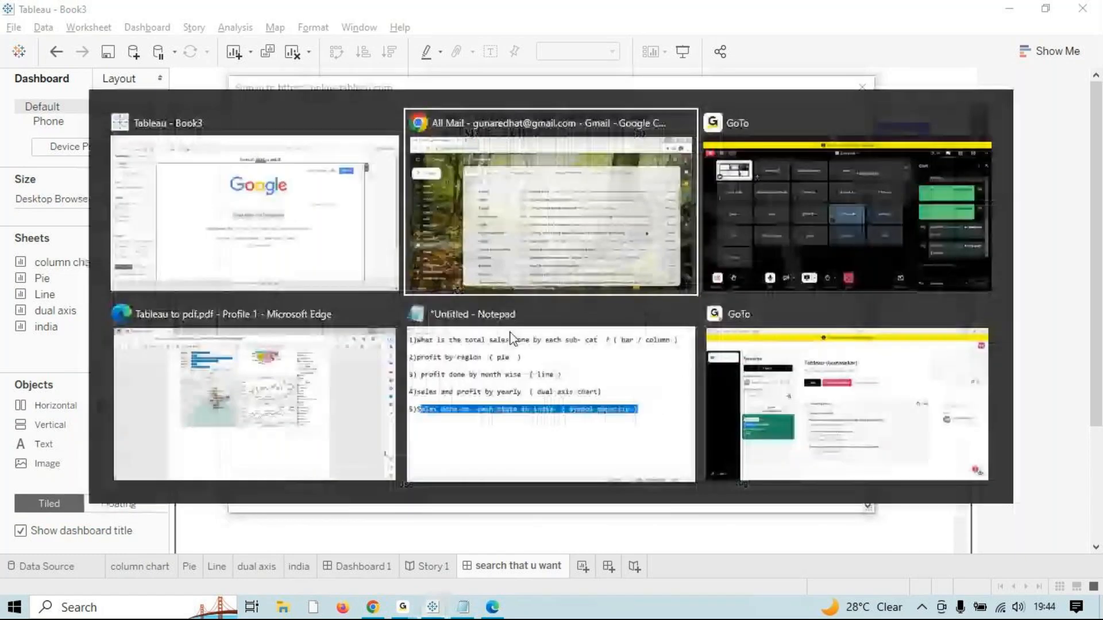
{"action": "left_click", "coordinate": [283, 229]}
{"action": "key", "text": "alt+Tab"}
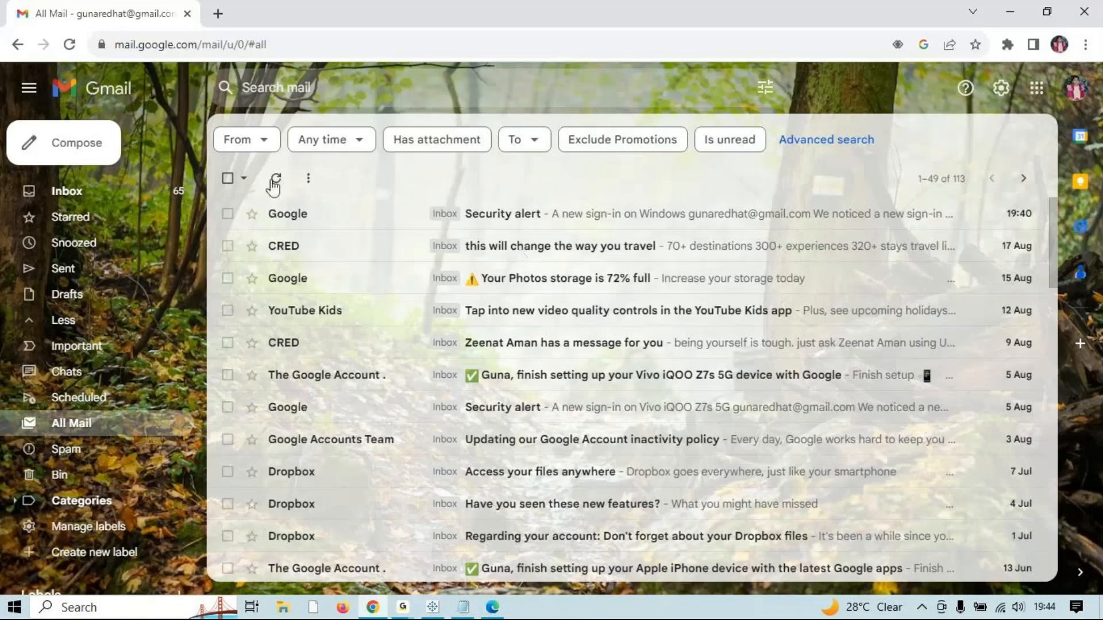
{"action": "left_click", "coordinate": [71, 46]}
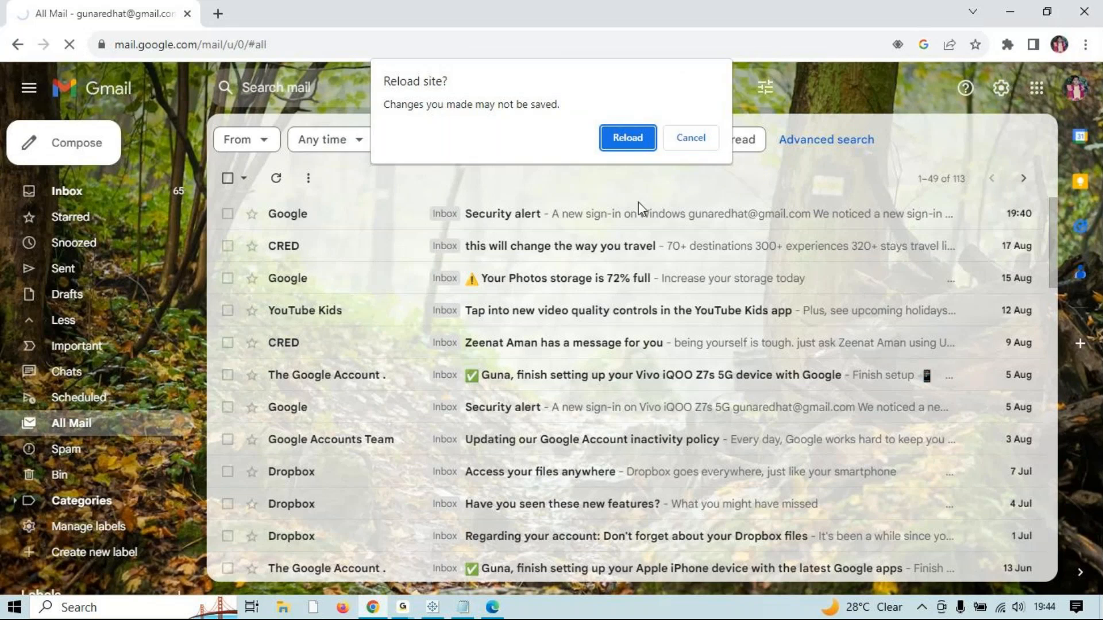
{"action": "left_click", "coordinate": [613, 140]}
{"action": "mouse_move", "coordinate": [466, 592]}
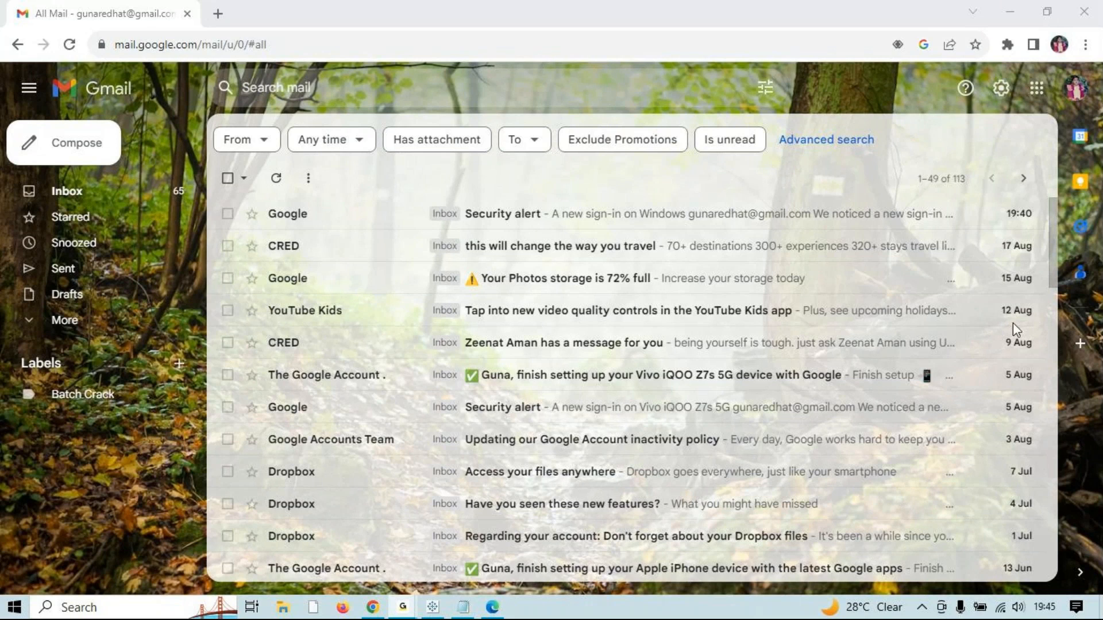
{"action": "left_click", "coordinate": [997, 9]}
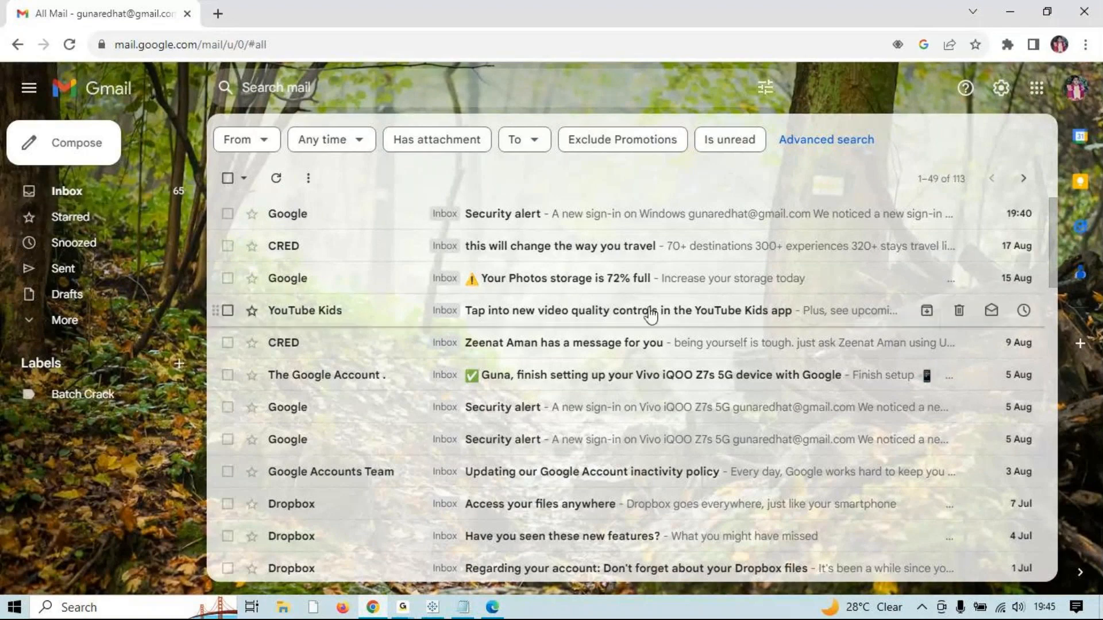
{"action": "left_click", "coordinate": [1010, 12]}
{"action": "left_click", "coordinate": [863, 88]}
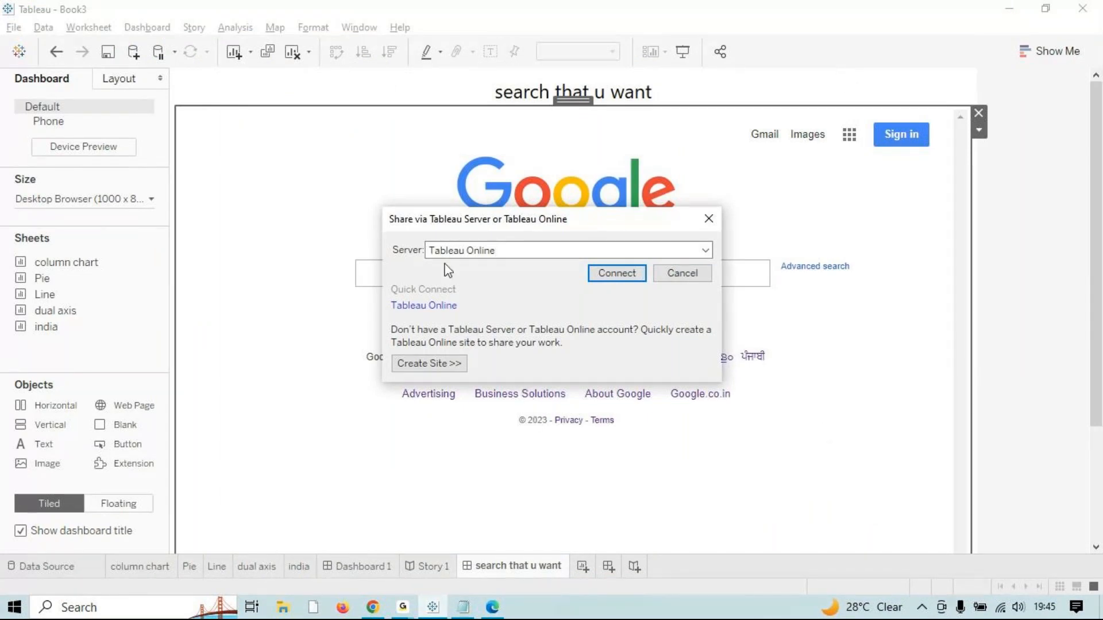
{"action": "left_click", "coordinate": [709, 218]}
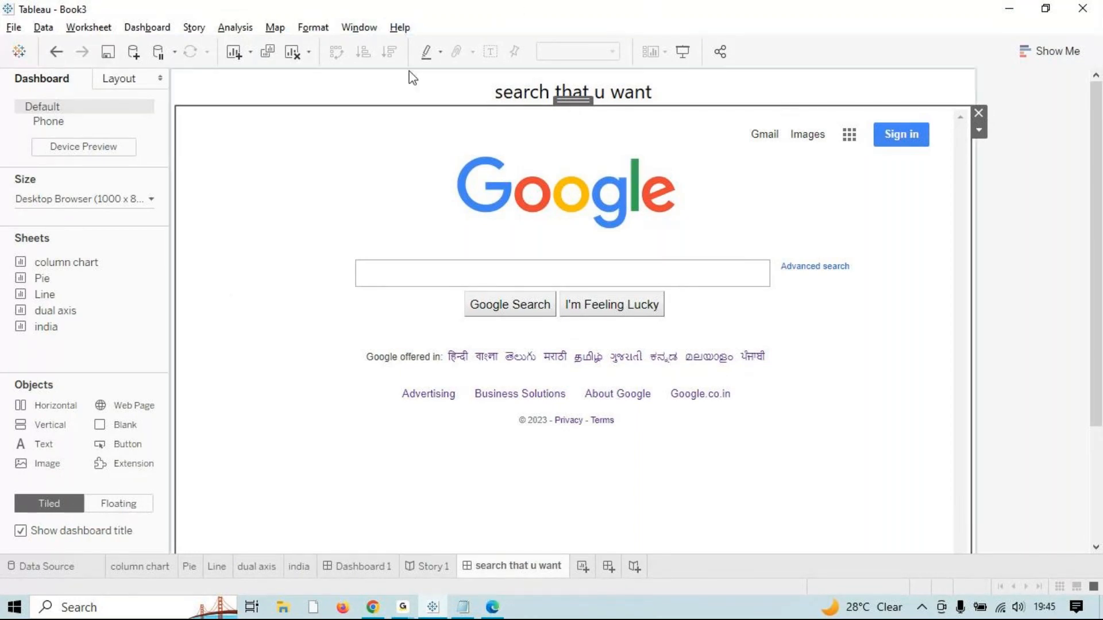
{"action": "left_click", "coordinate": [721, 51]}
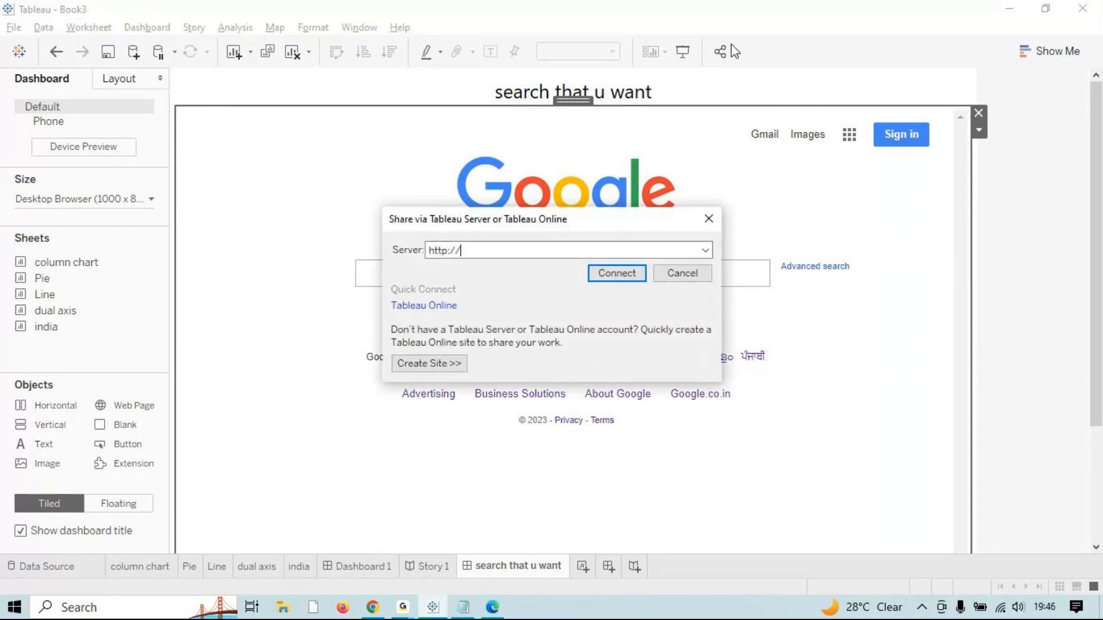
{"action": "left_click", "coordinate": [706, 221]}
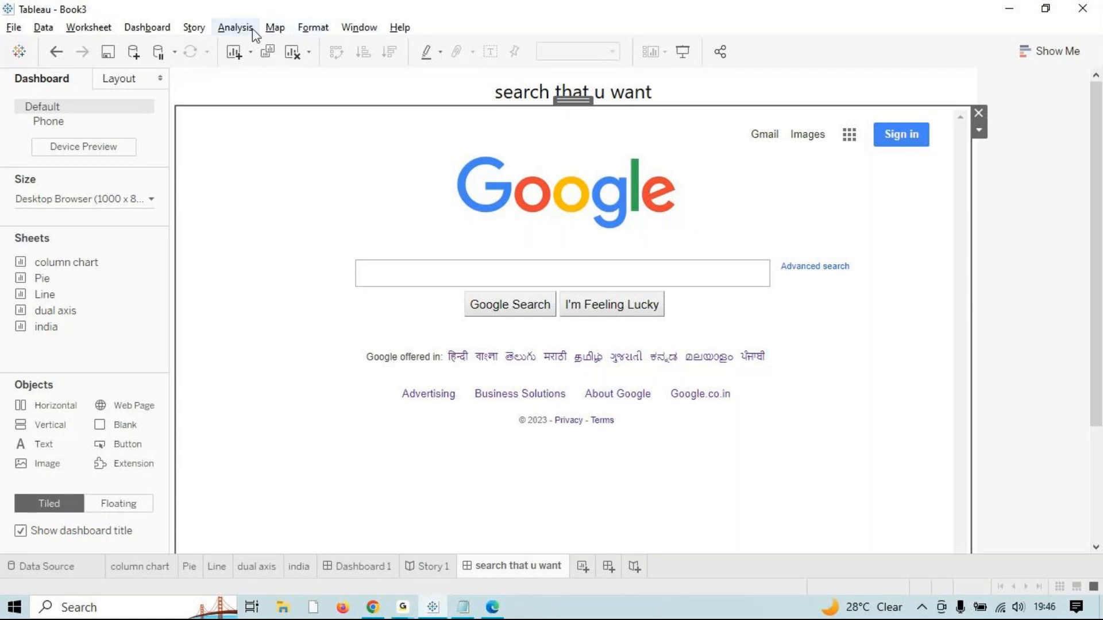
{"action": "left_click", "coordinate": [275, 27]}
{"action": "mouse_move", "coordinate": [321, 26]}
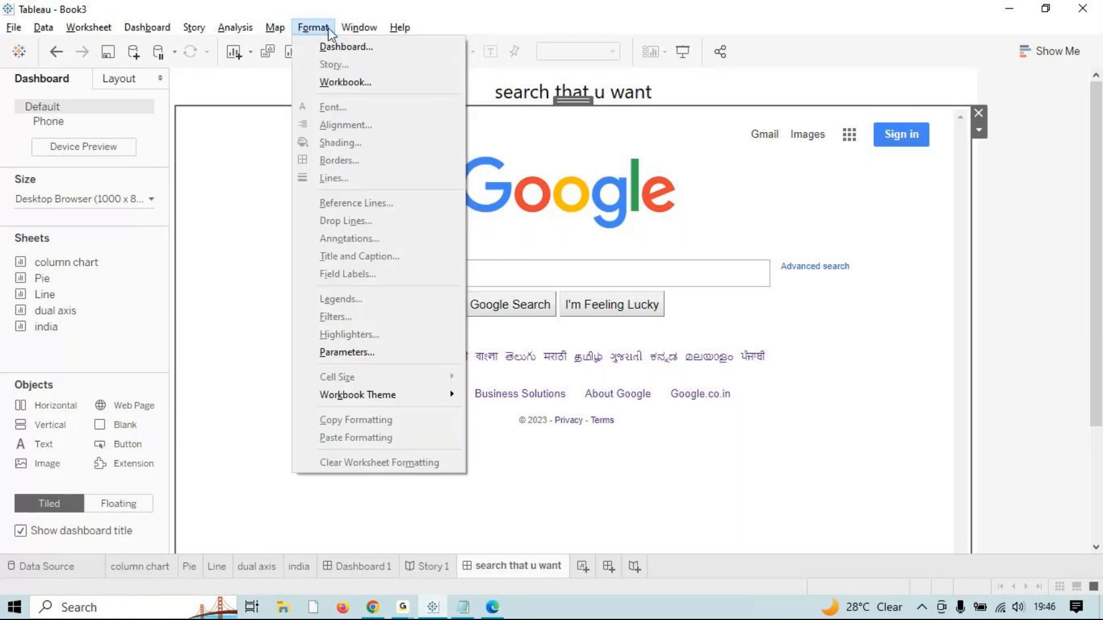
{"action": "left_click", "coordinate": [328, 28]}
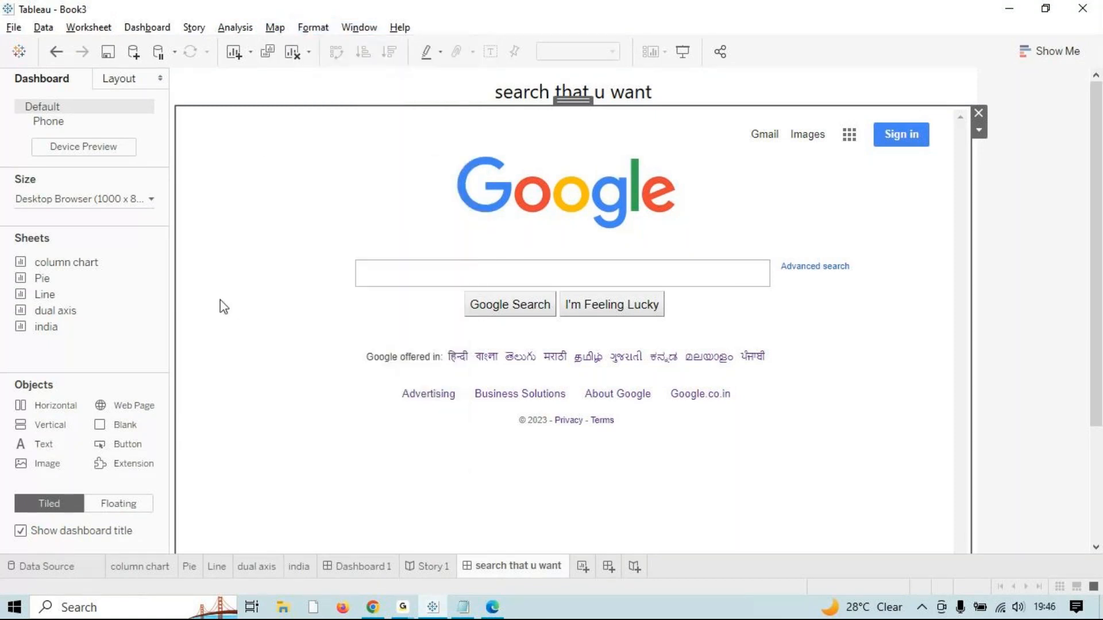
{"action": "left_click", "coordinate": [193, 30]}
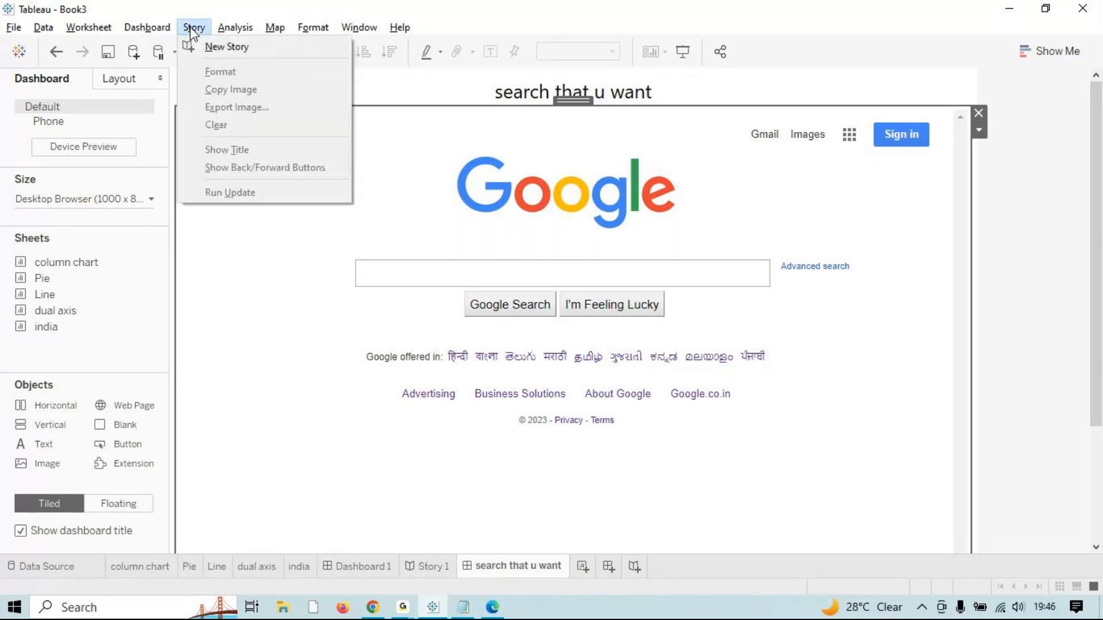
{"action": "left_click", "coordinate": [206, 330]}
{"action": "left_click", "coordinate": [194, 28]}
{"action": "left_click", "coordinate": [235, 440]}
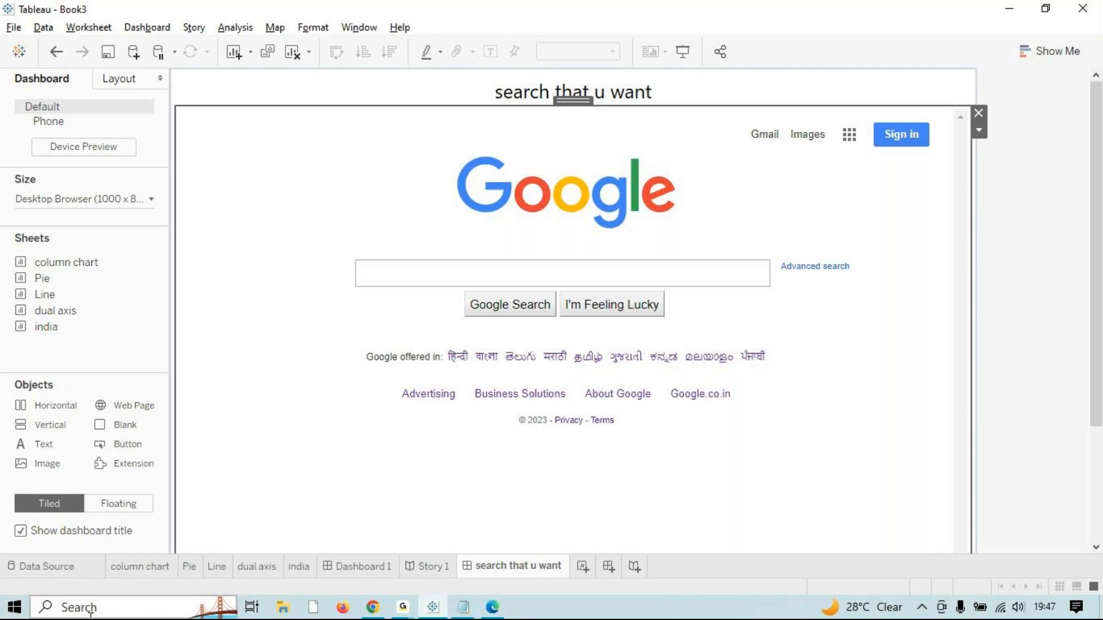
{"action": "left_click", "coordinate": [403, 607]}
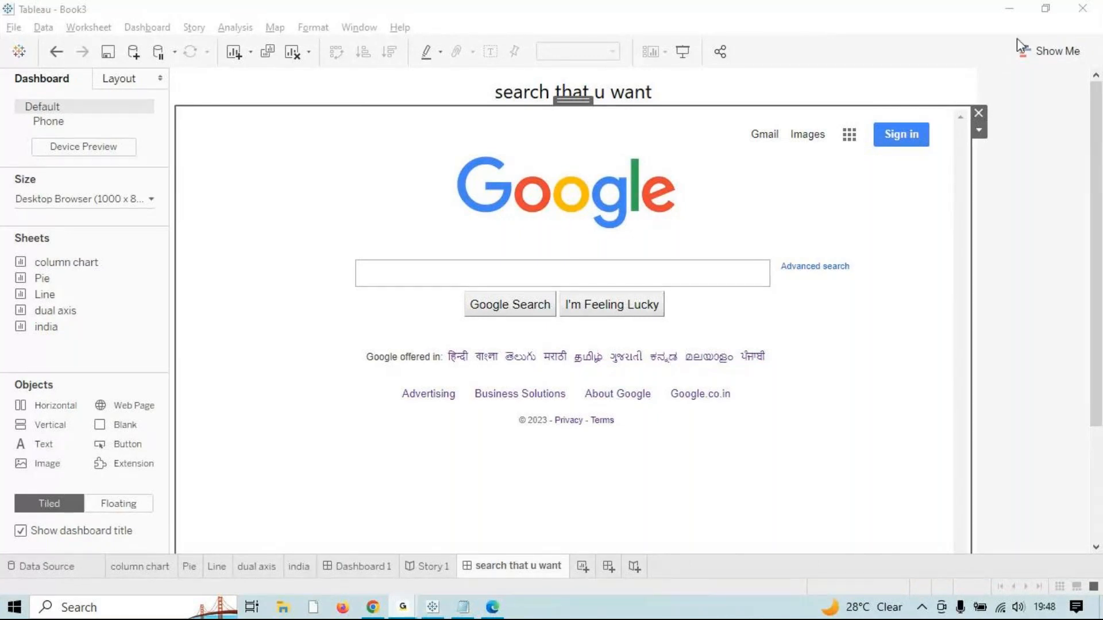
Step: Add then delete a Story 2 sheet, and start Dashboard 3 with Floating item placement
{"action": "left_click", "coordinate": [634, 568]}
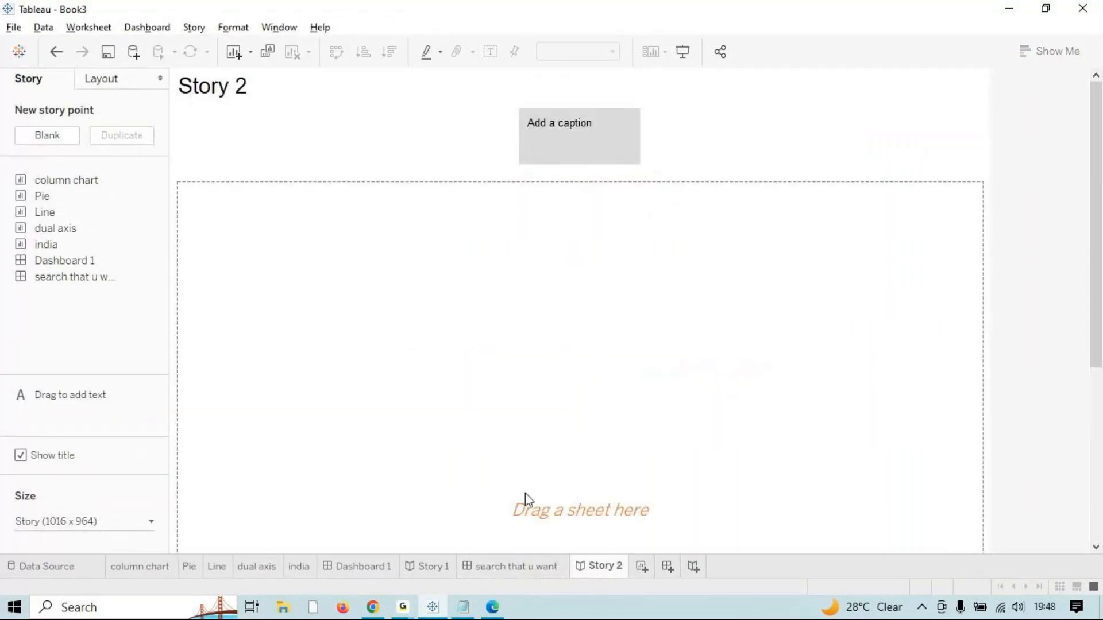
{"action": "right_click", "coordinate": [606, 567]}
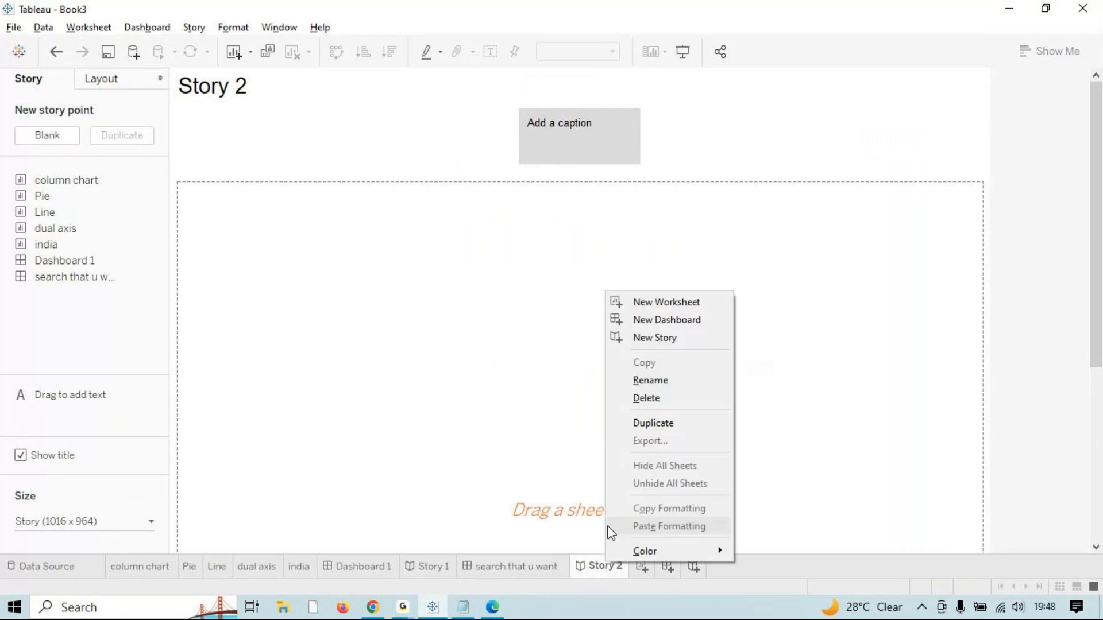
{"action": "left_click", "coordinate": [661, 398]}
{"action": "left_click", "coordinate": [609, 567]}
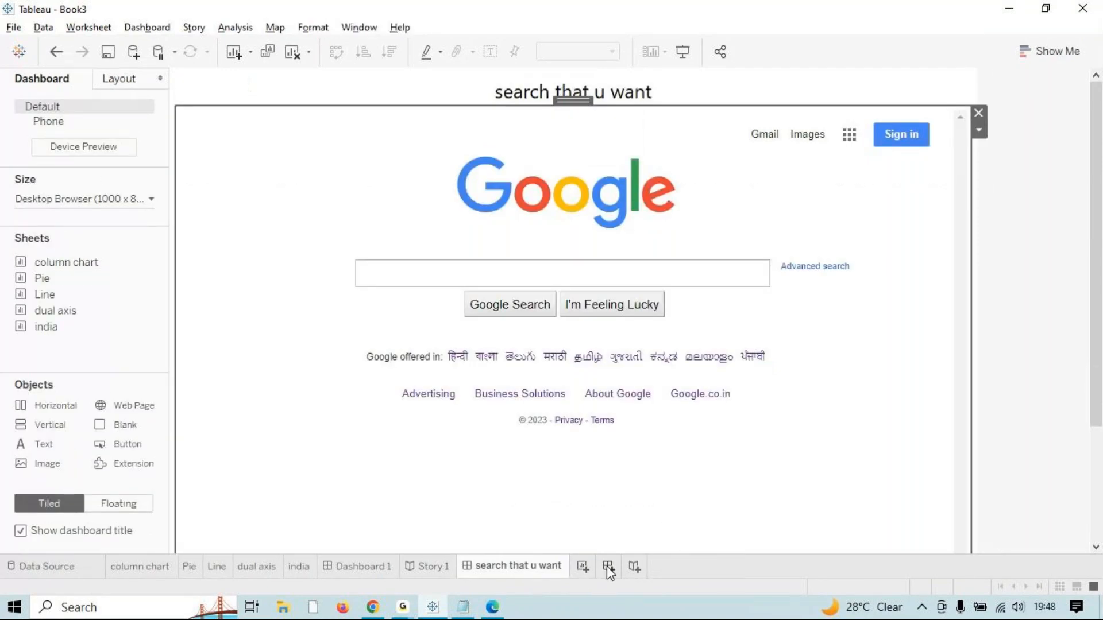
{"action": "left_click", "coordinate": [120, 504]}
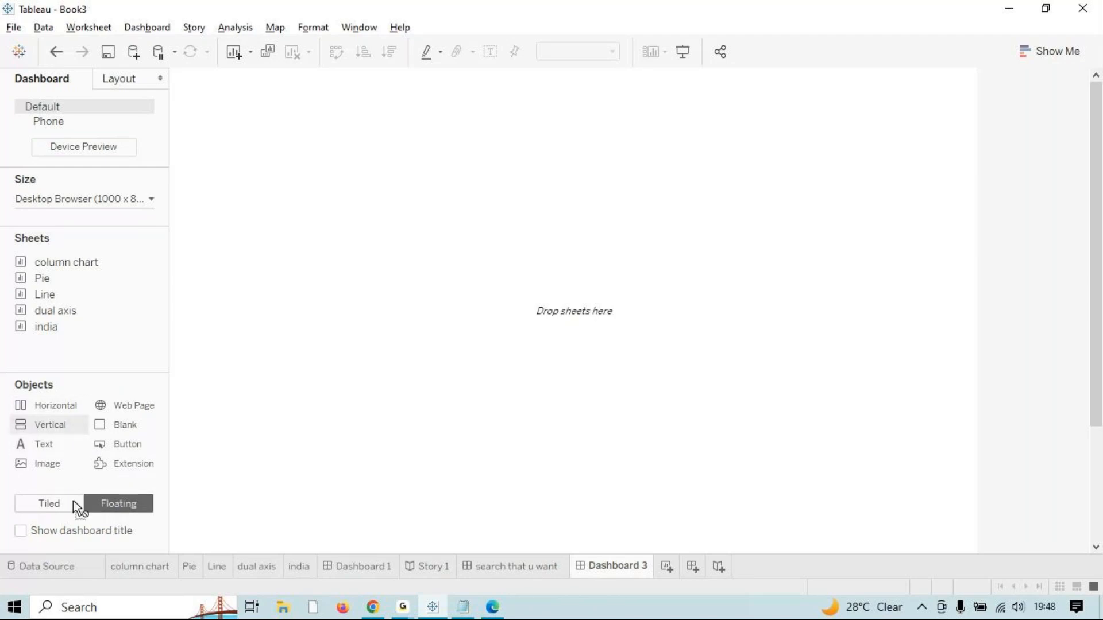
Step: Float the column chart, Pie and Line sheets on Dashboard 3, with Line below the column chart
{"action": "left_click_drag", "start_coordinate": [43, 263], "coordinate": [163, 89]}
{"action": "left_click_drag", "start_coordinate": [51, 278], "coordinate": [442, 91]}
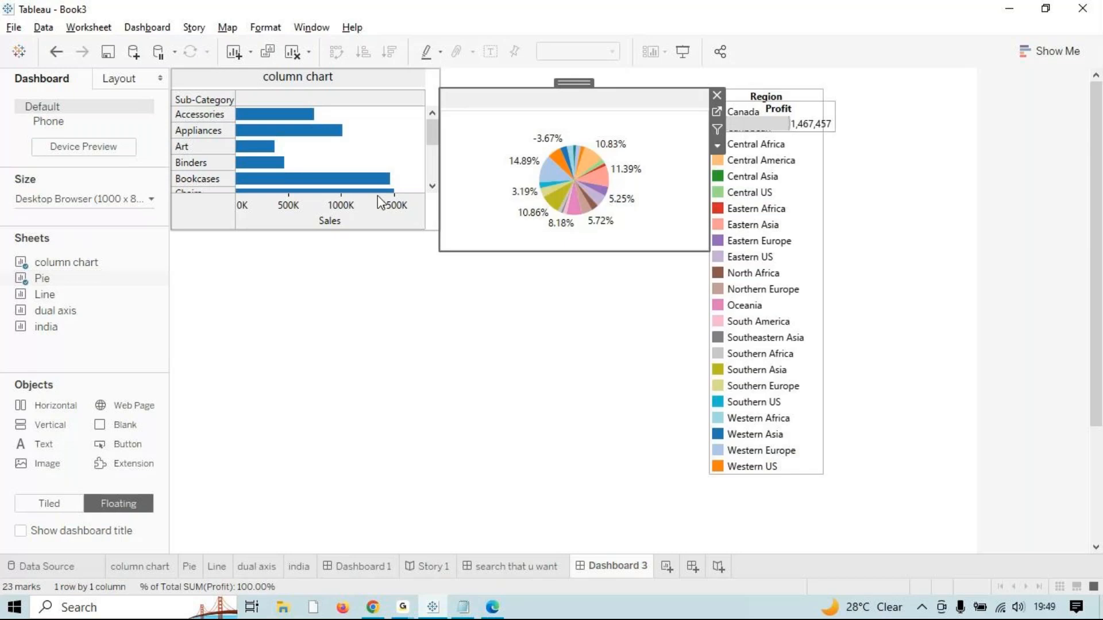
{"action": "left_click", "coordinate": [566, 246]}
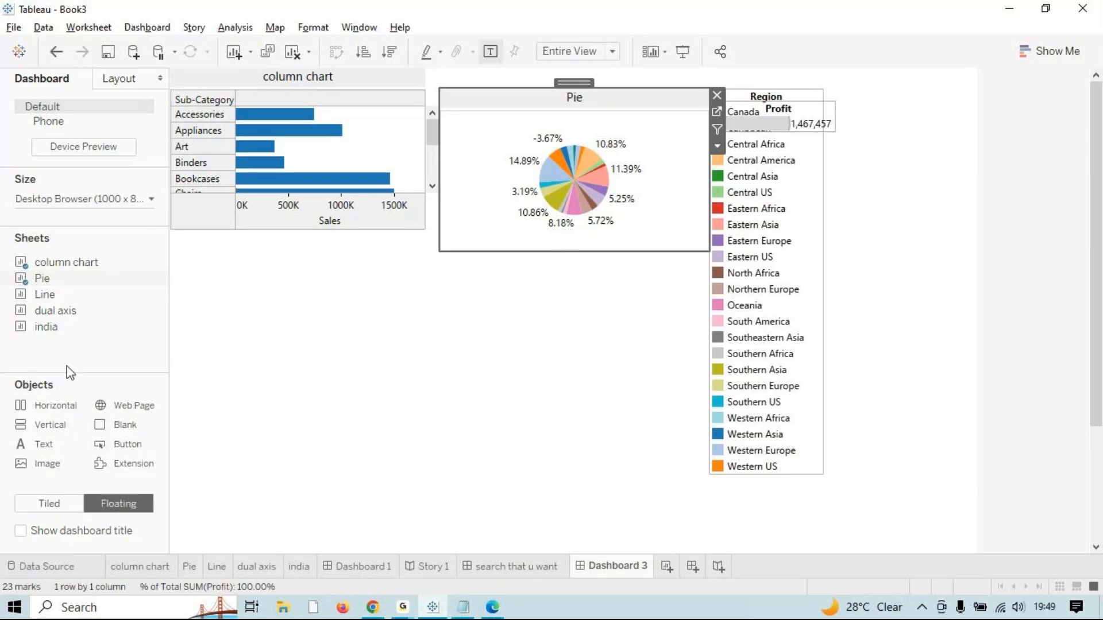
{"action": "left_click_drag", "start_coordinate": [45, 295], "coordinate": [171, 236]}
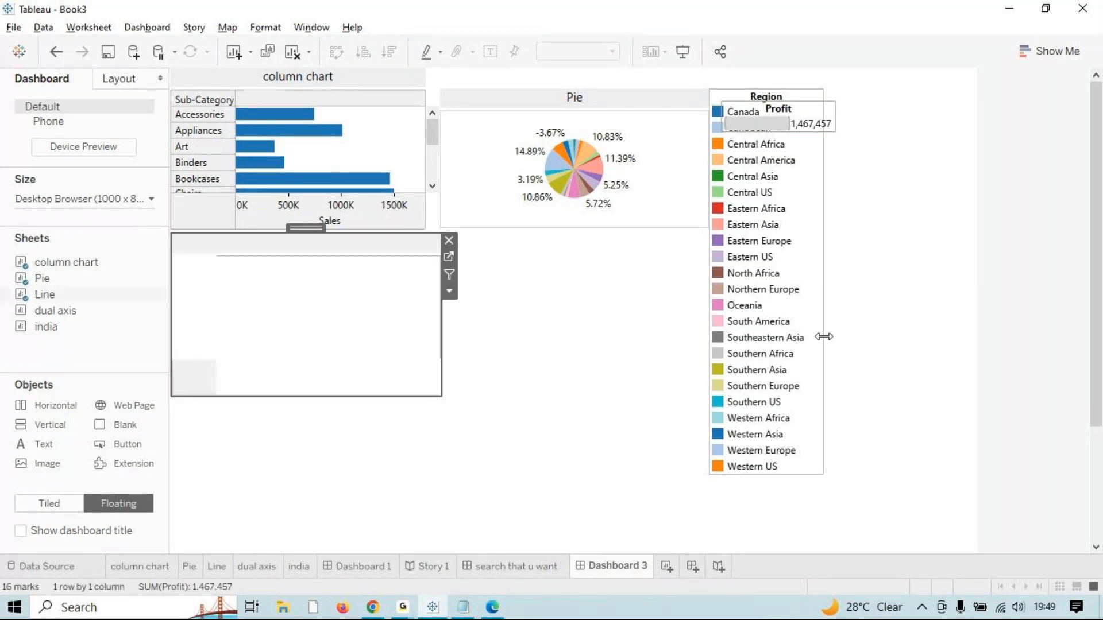
Step: Separate the Profit legend from the Region legend, with Region at the right edge and Profit below
{"action": "left_click", "coordinate": [753, 95]}
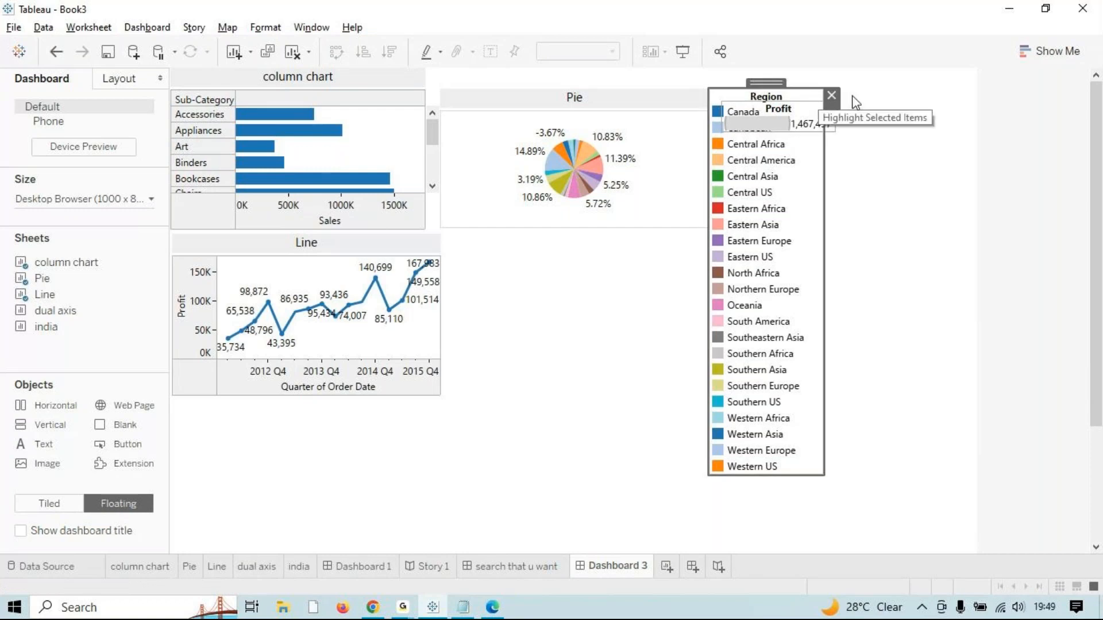
{"action": "left_click", "coordinate": [767, 108]}
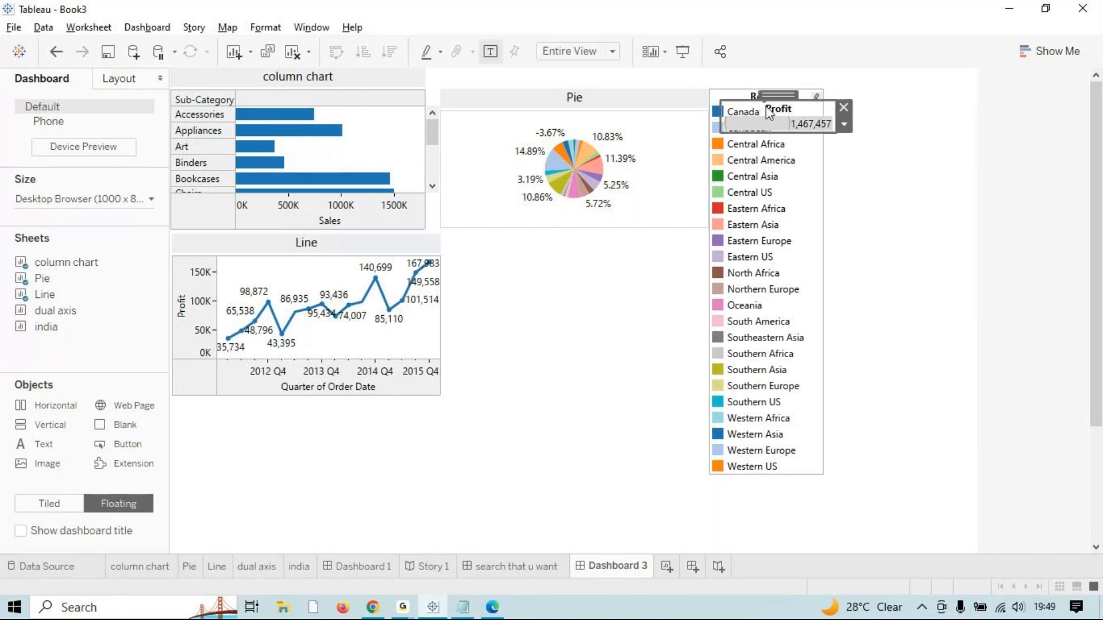
{"action": "left_click_drag", "start_coordinate": [772, 98], "coordinate": [908, 293]}
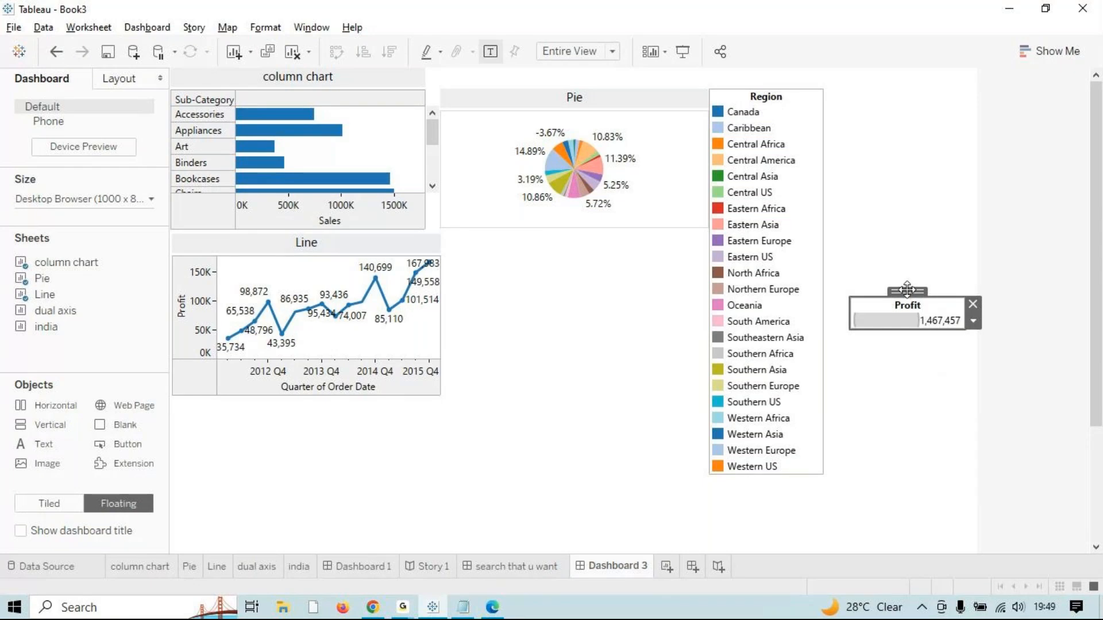
{"action": "left_click_drag", "start_coordinate": [907, 290], "coordinate": [915, 450]}
{"action": "left_click", "coordinate": [747, 97]}
{"action": "left_click_drag", "start_coordinate": [752, 84], "coordinate": [894, 67]}
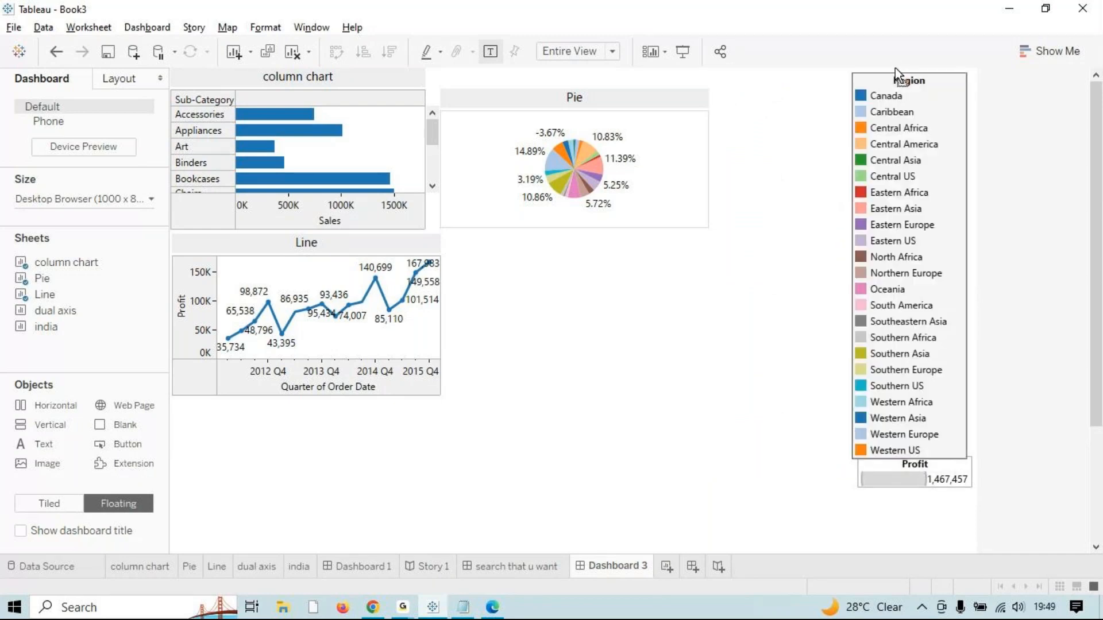
{"action": "left_click", "coordinate": [933, 483]}
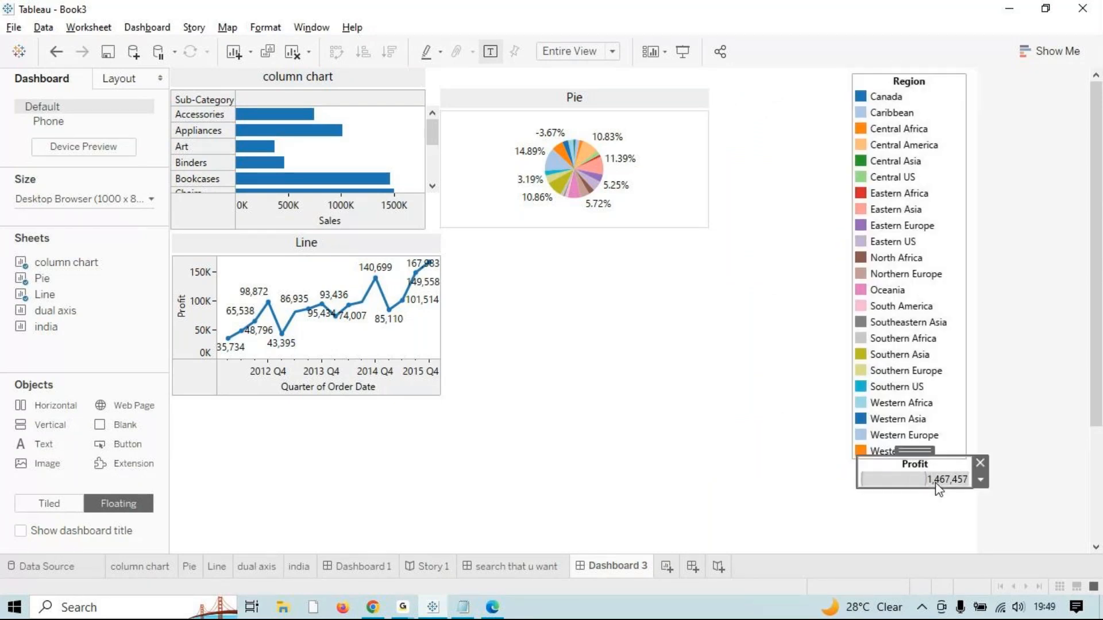
{"action": "left_click_drag", "start_coordinate": [915, 453], "coordinate": [911, 459]}
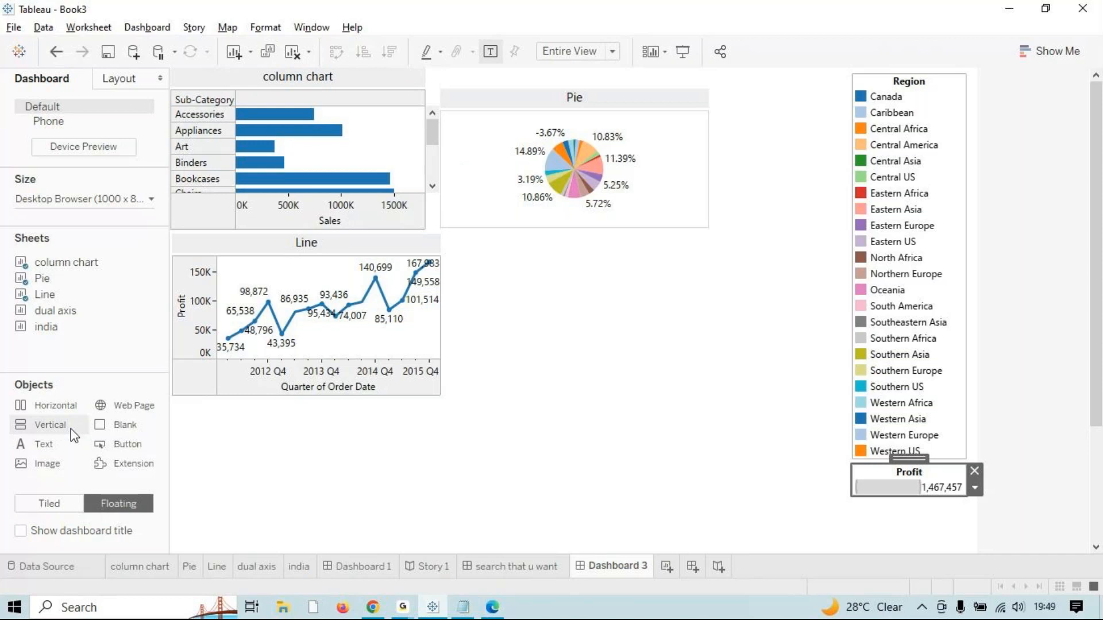
Step: Drop the dual axis chart beside the Line chart and the india map beneath it
{"action": "left_click_drag", "start_coordinate": [71, 430], "coordinate": [456, 237]}
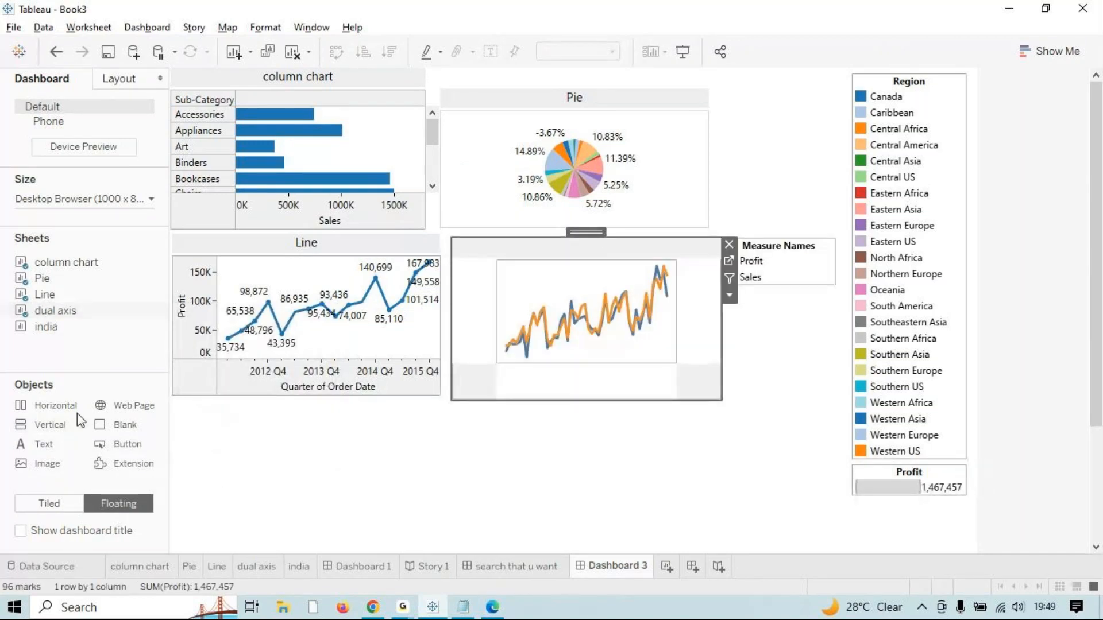
{"action": "left_click_drag", "start_coordinate": [77, 413], "coordinate": [178, 405]}
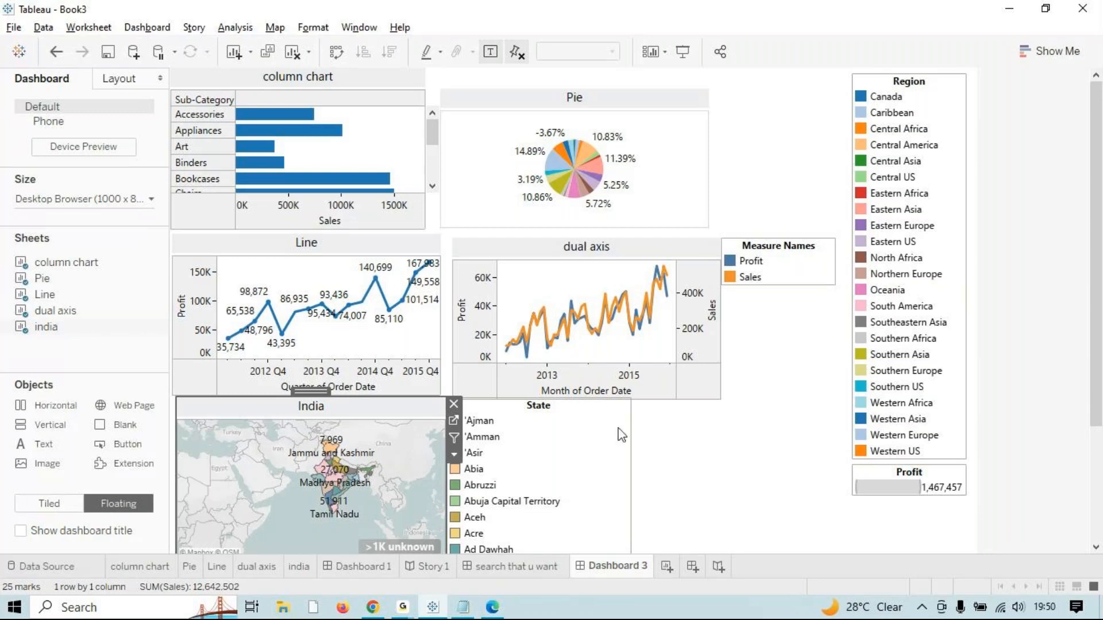
{"action": "left_click", "coordinate": [750, 477]}
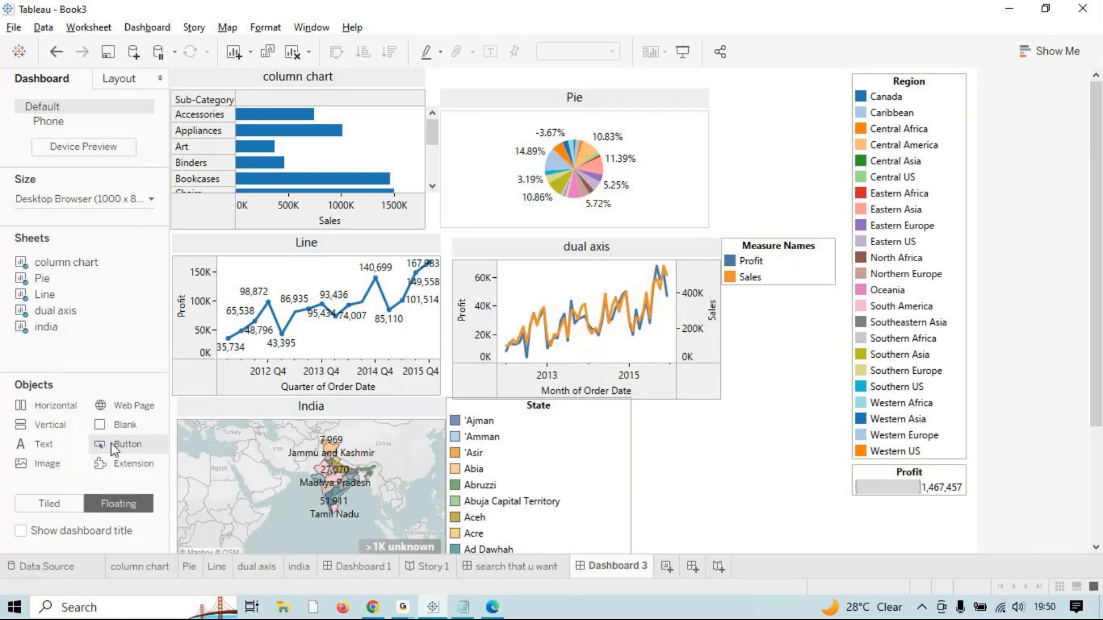
Step: Add a floating Button object beside the State legend and bring up its Edit Button settings
{"action": "scroll", "coordinate": [805, 494], "scroll_direction": "down", "scroll_amount": 3}
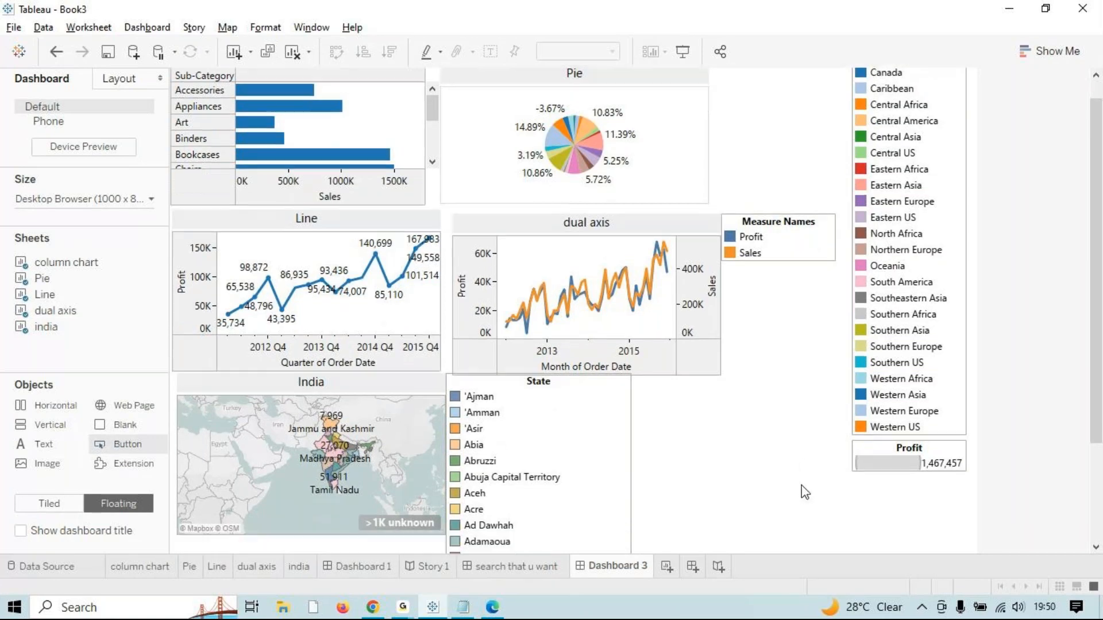
{"action": "scroll", "coordinate": [800, 499], "scroll_direction": "down", "scroll_amount": 2}
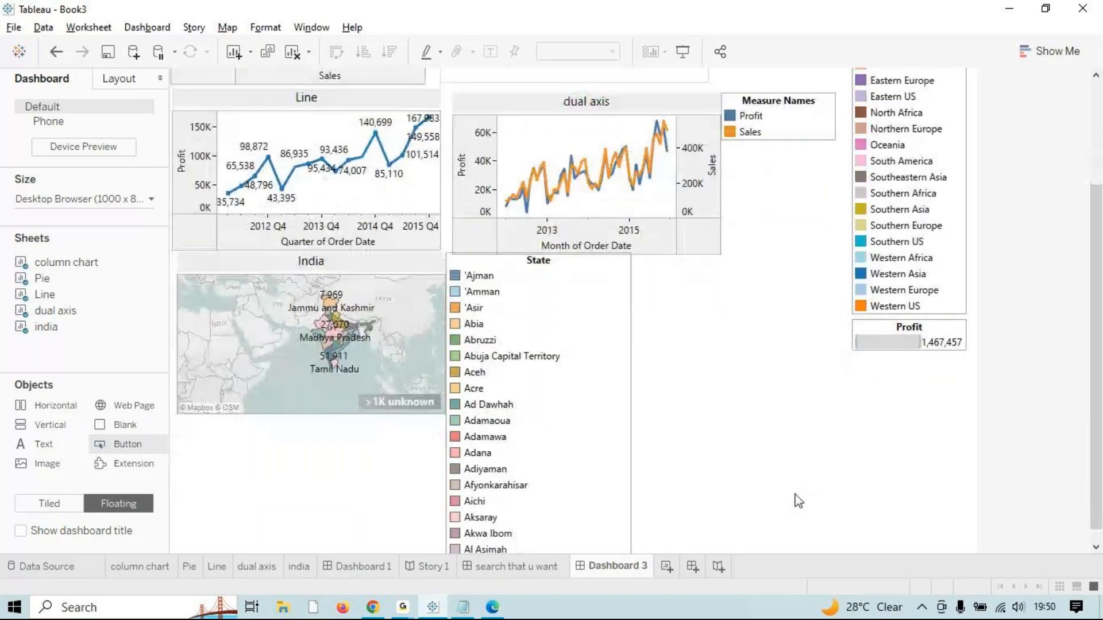
{"action": "scroll", "coordinate": [795, 494], "scroll_direction": "down", "scroll_amount": 1}
{"action": "left_click_drag", "start_coordinate": [127, 445], "coordinate": [670, 366]}
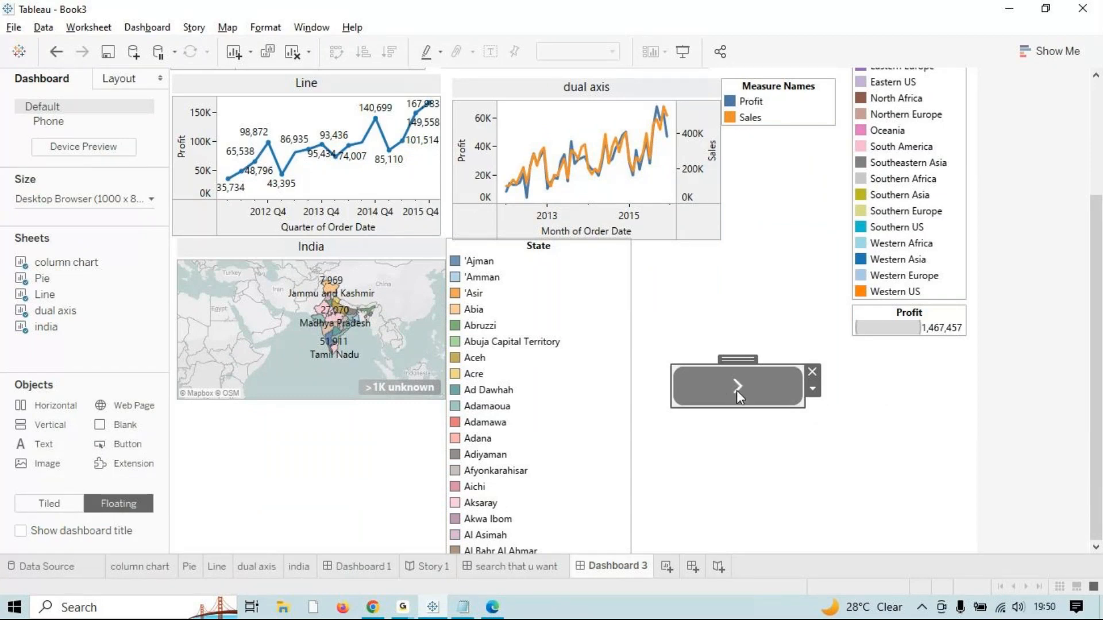
{"action": "left_click", "coordinate": [813, 389]}
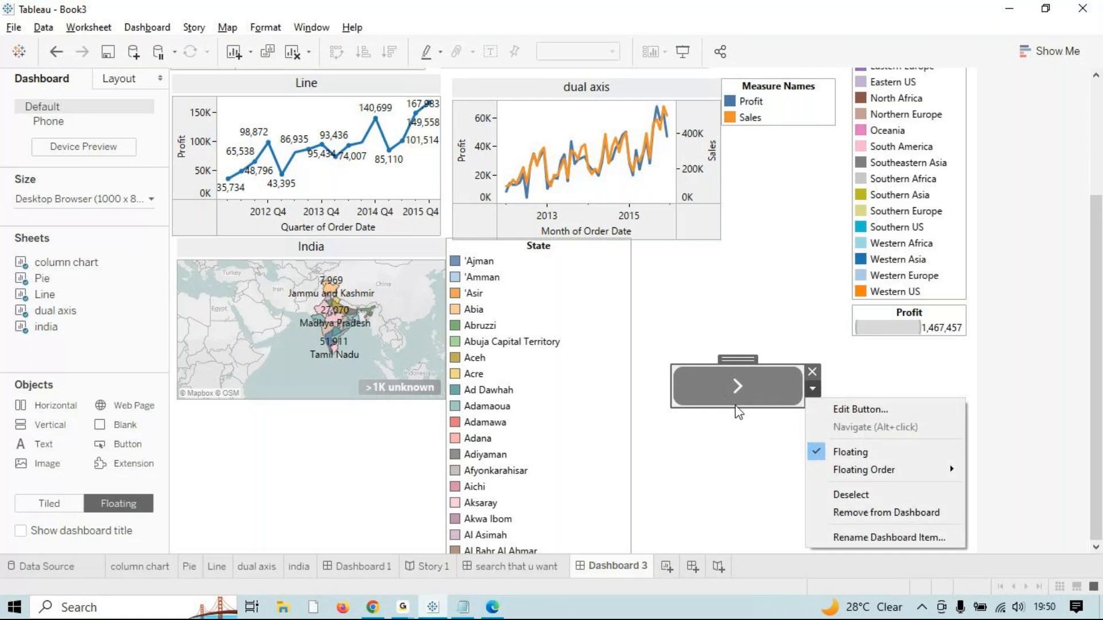
{"action": "left_click", "coordinate": [884, 411]}
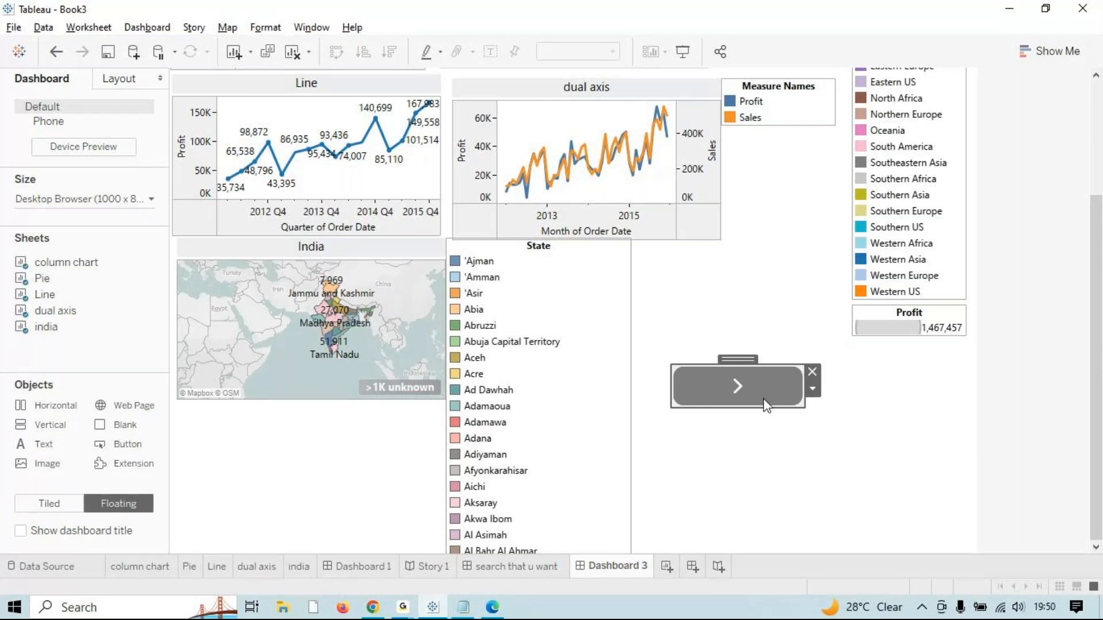
Step: Set the button to navigate to Story 1 as an Image Button, then apply and confirm
{"action": "left_click", "coordinate": [438, 151]}
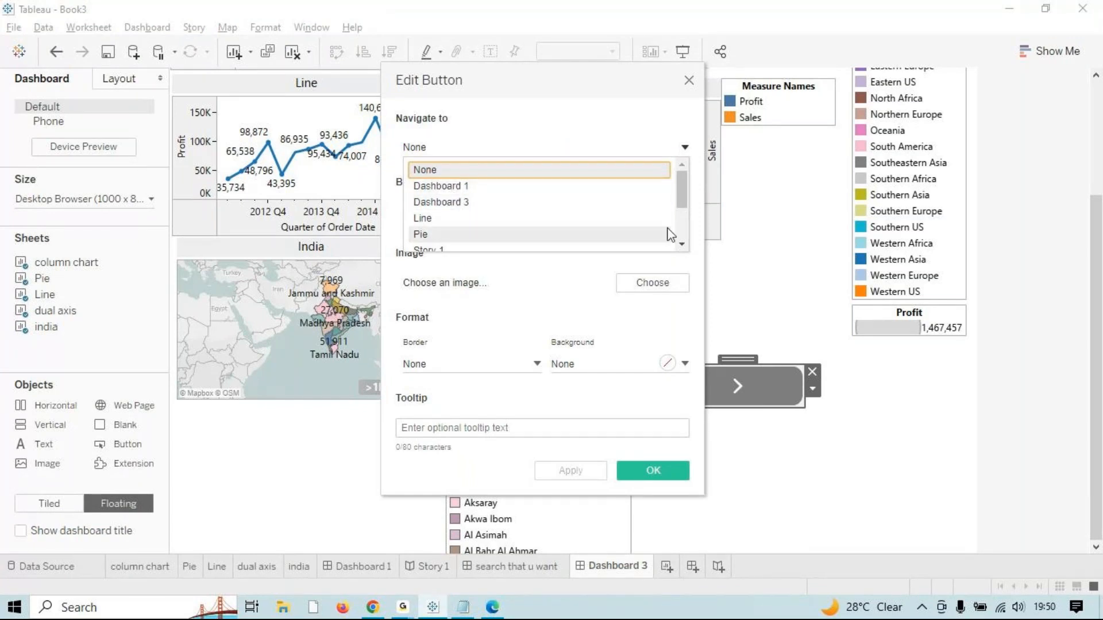
{"action": "scroll", "coordinate": [461, 222], "scroll_direction": "down", "scroll_amount": 2}
{"action": "left_click", "coordinate": [425, 171]}
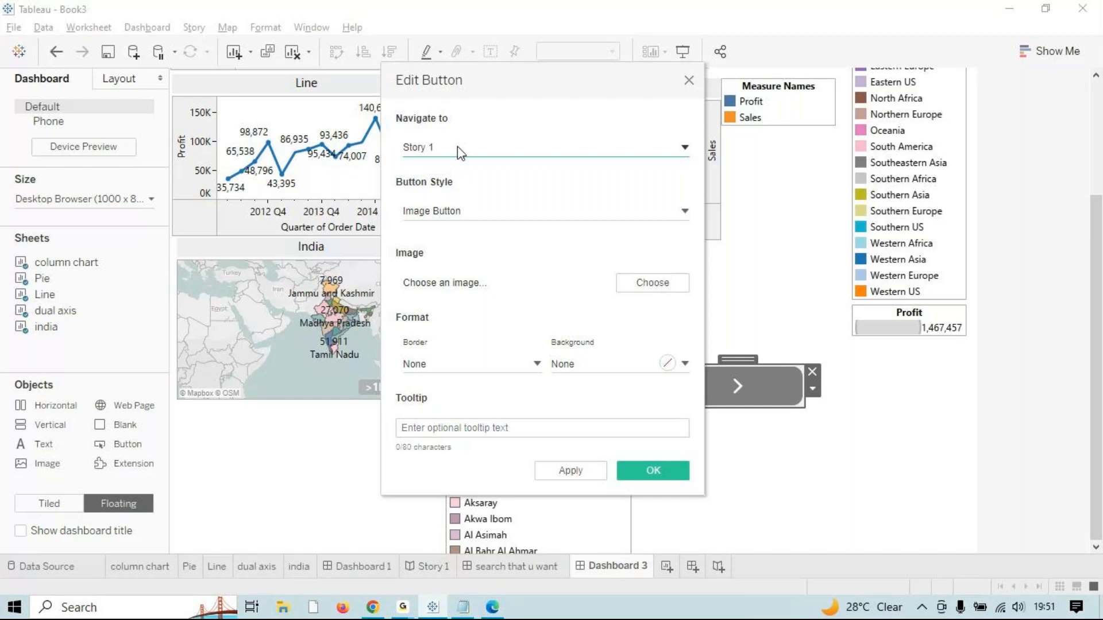
{"action": "left_click", "coordinate": [454, 211]}
{"action": "left_click", "coordinate": [455, 212]}
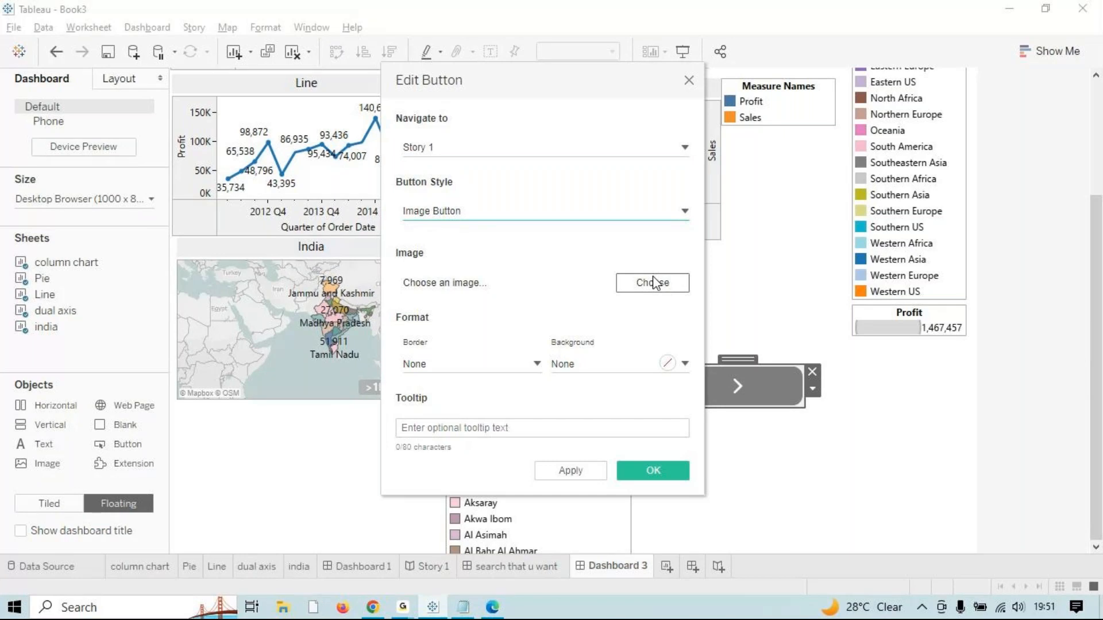
{"action": "left_click", "coordinate": [569, 474]}
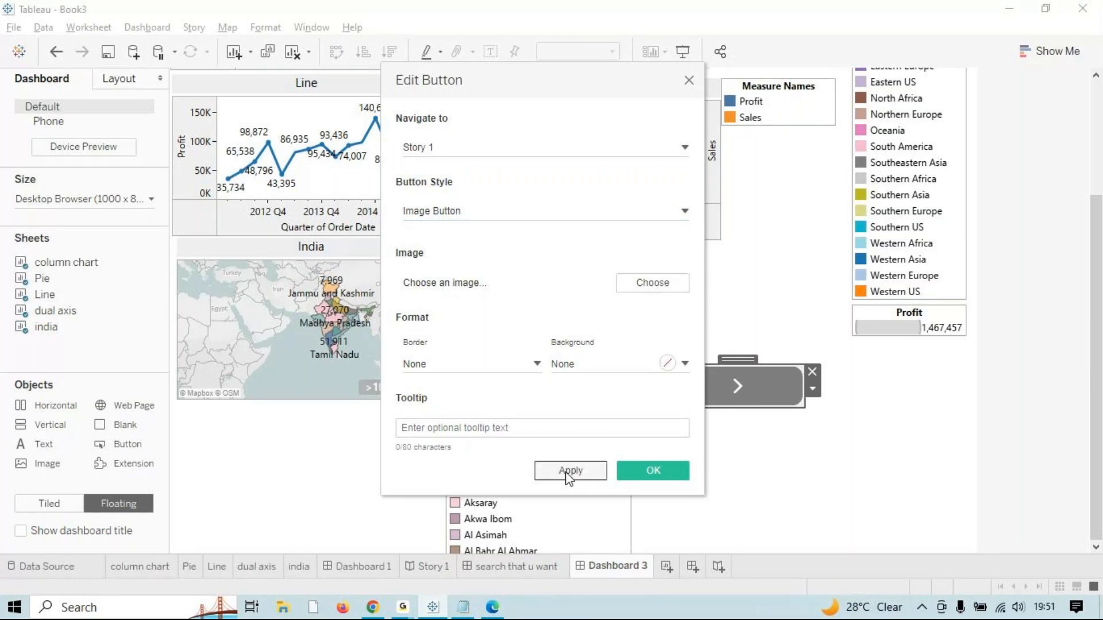
{"action": "left_click", "coordinate": [641, 471]}
{"action": "left_click", "coordinate": [660, 474]}
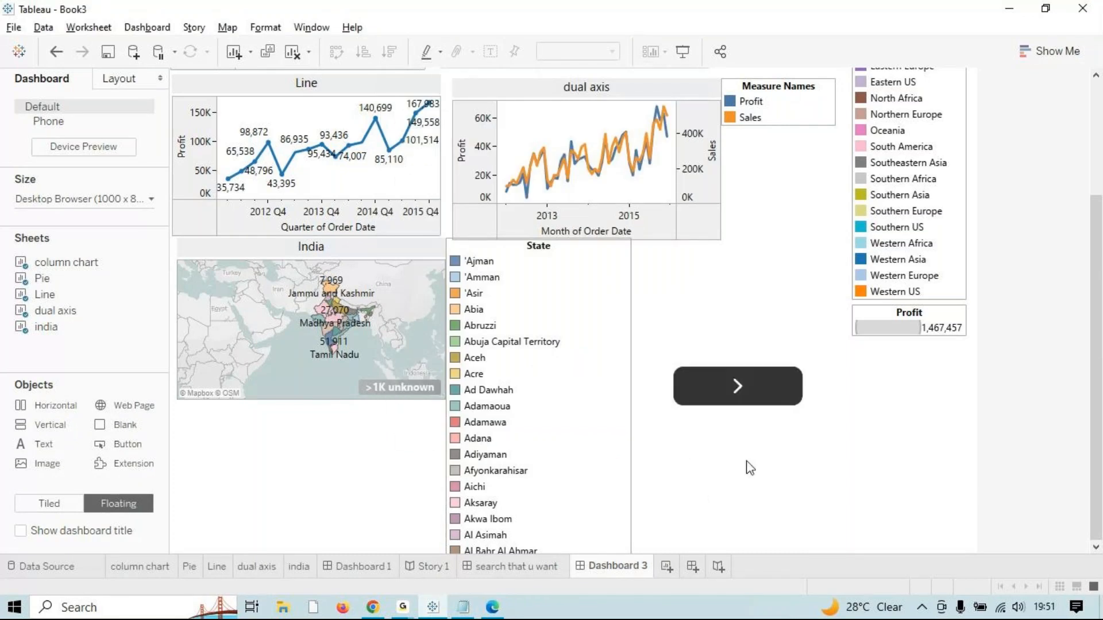
Step: Show Dashboard 3 in Presentation Mode and use its arrow button to jump to Story 1
{"action": "left_click", "coordinate": [685, 52]}
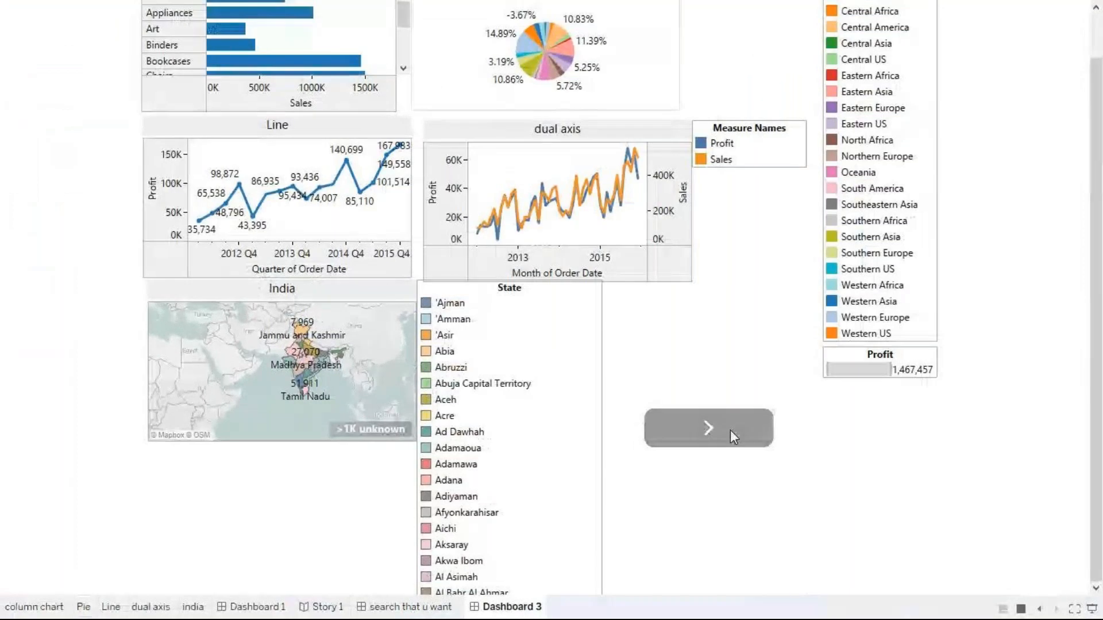
{"action": "left_click", "coordinate": [731, 431]}
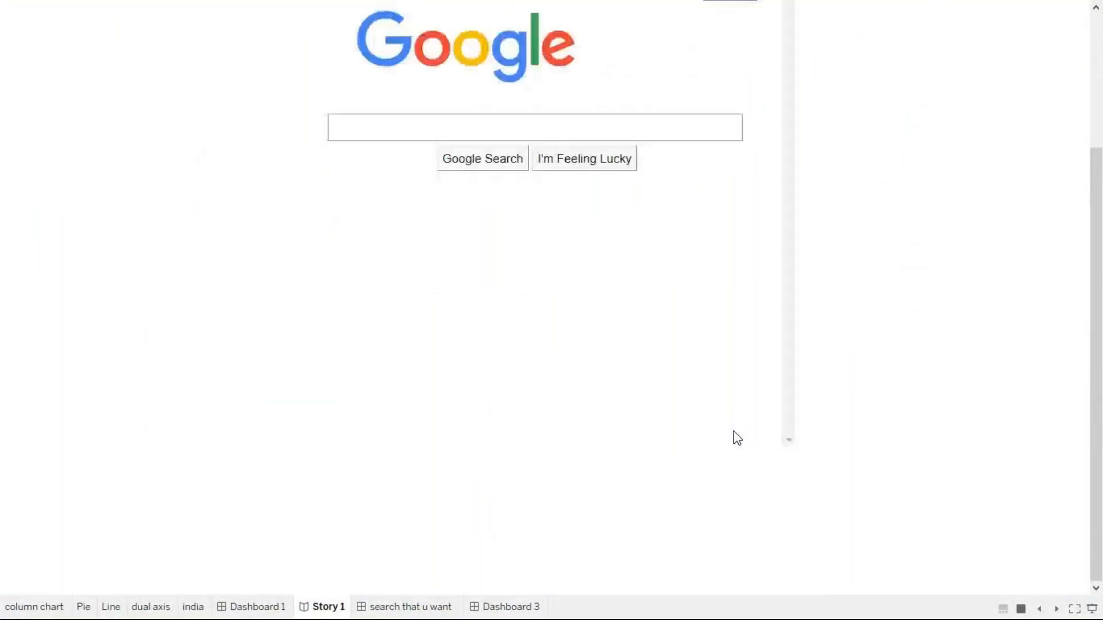
{"action": "mouse_move", "coordinate": [328, 610]}
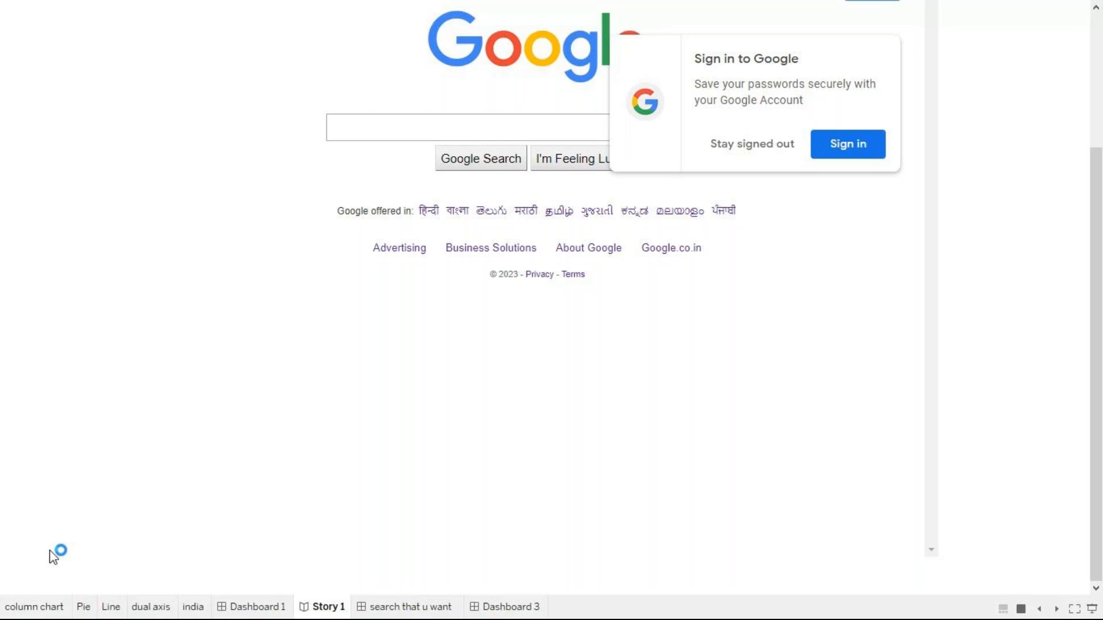
Step: Exit Presentation Mode, view the story's Layout navigator options, and minimize Tableau
{"action": "key", "text": "Escape"}
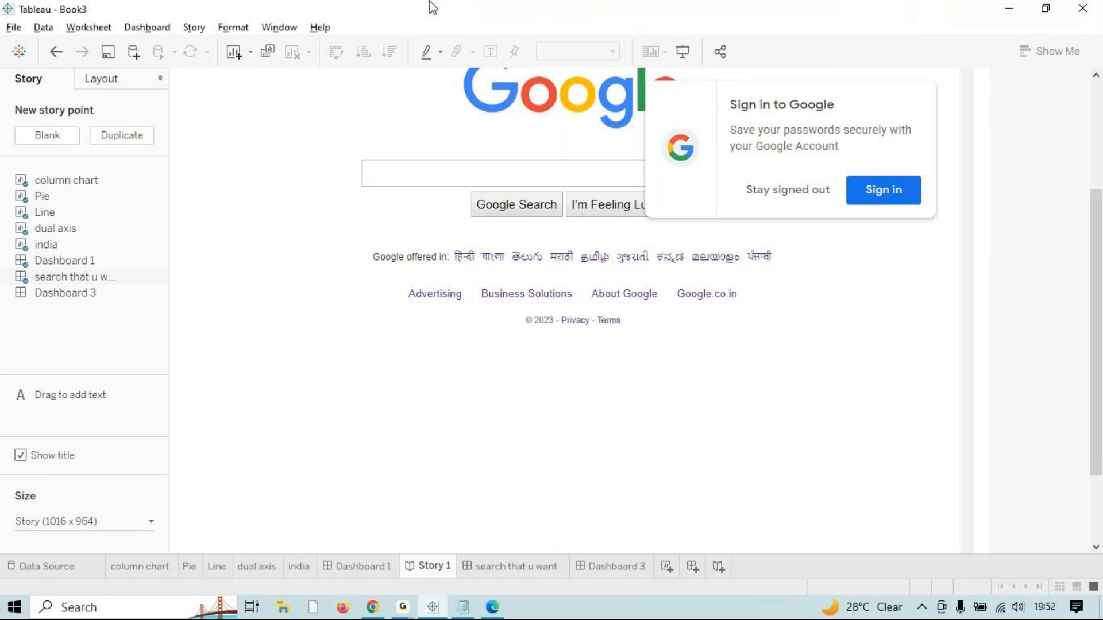
{"action": "left_click", "coordinate": [109, 84]}
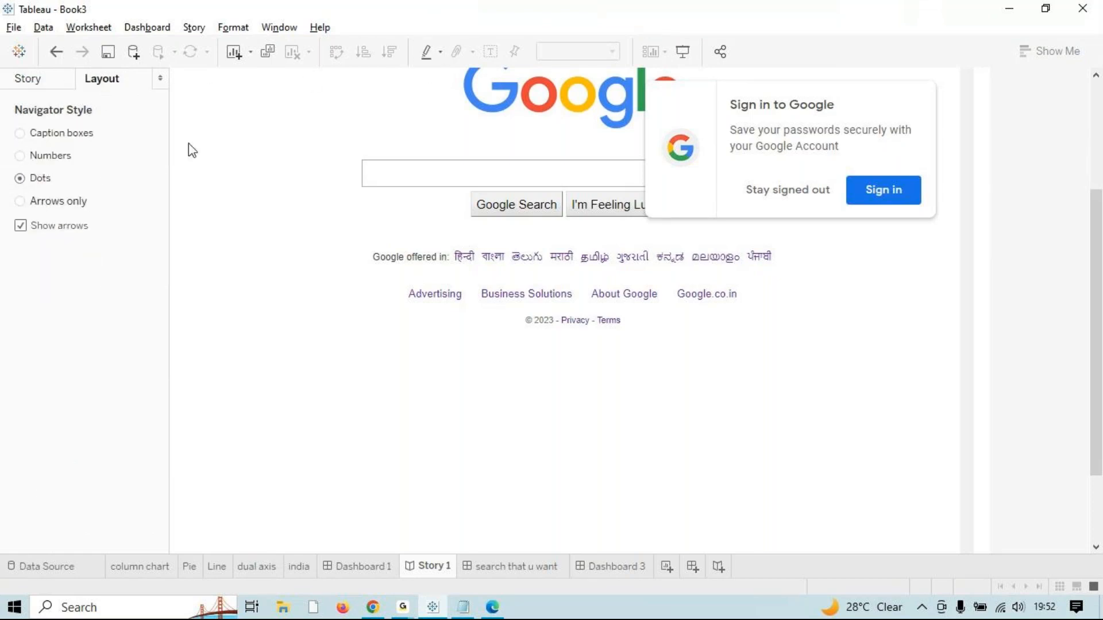
{"action": "left_click", "coordinate": [1011, 8]}
Step: Select all the Notepad task list text, then minimize Notepad to the desktop
{"action": "left_click", "coordinate": [977, 335]}
{"action": "key", "text": "ctrl+a"}
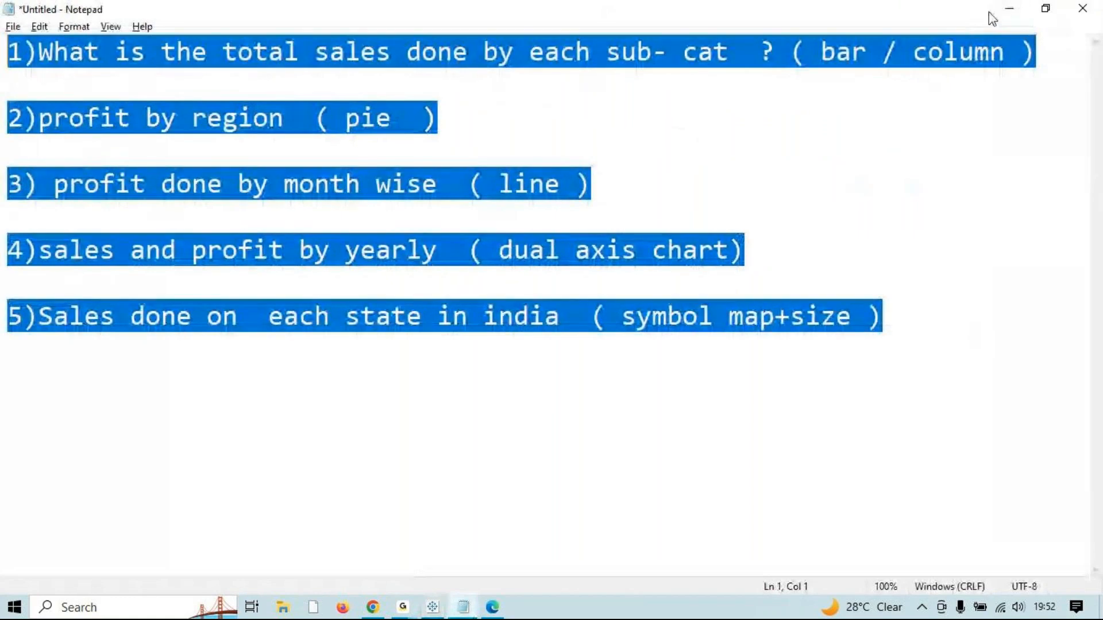
{"action": "left_click", "coordinate": [1010, 8]}
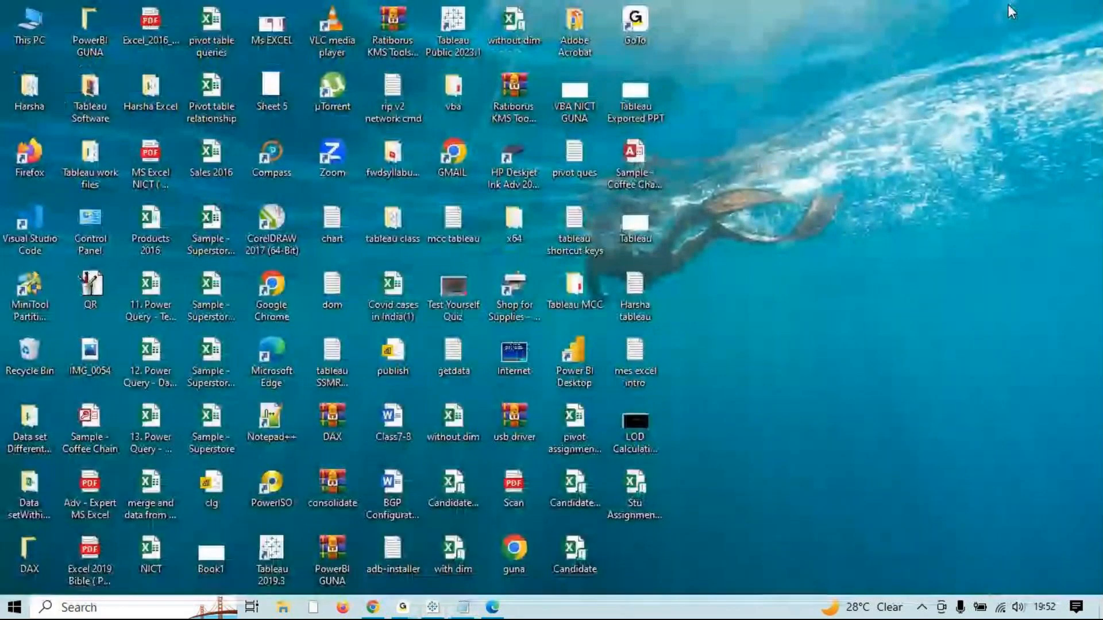